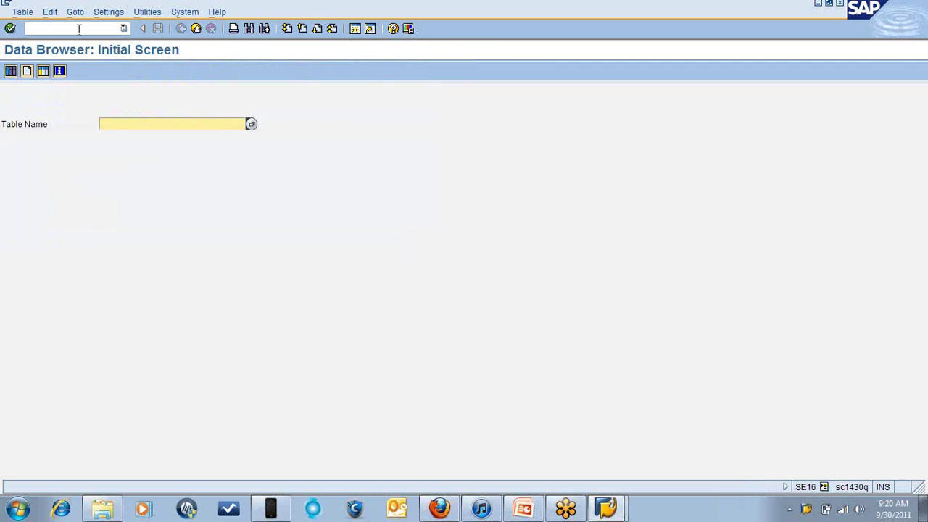
- Display the entries of table MARA that have material type KMAT
type("m")
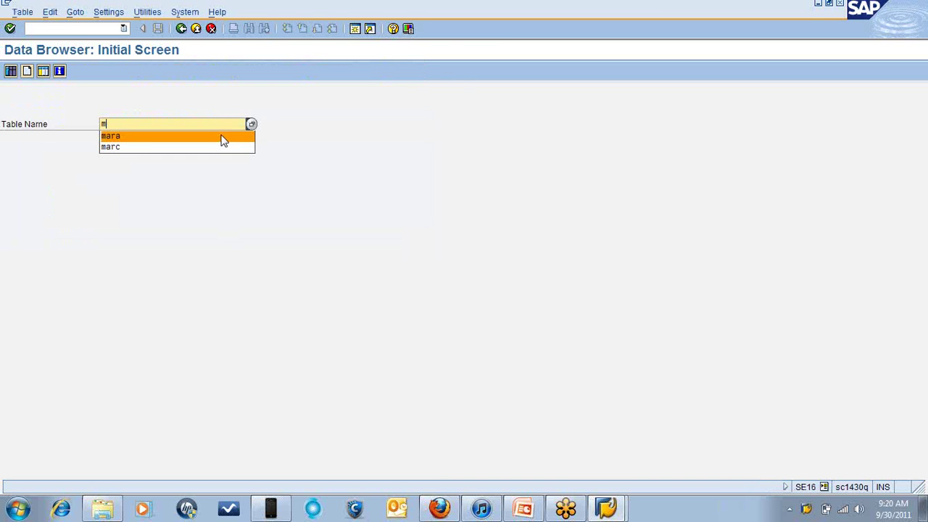
left_click(144, 137)
key("Return")
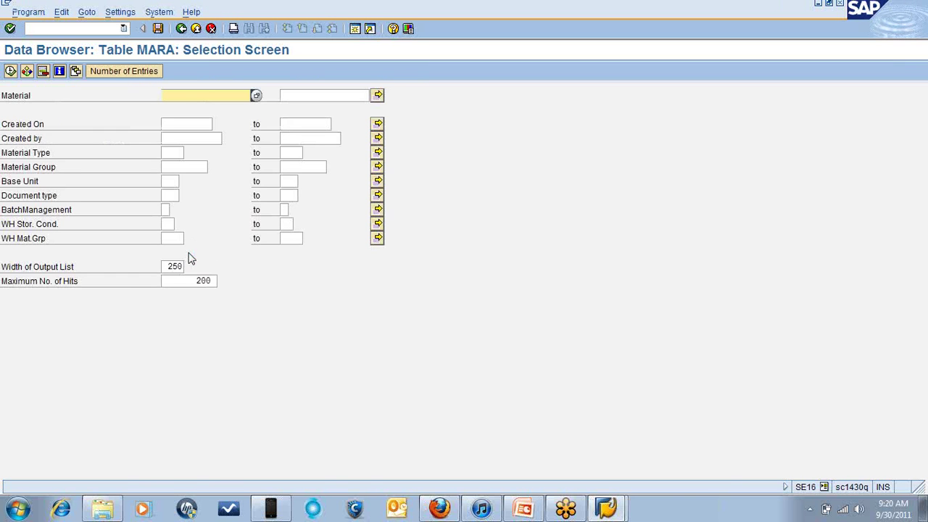
left_click(173, 152)
type("kmat")
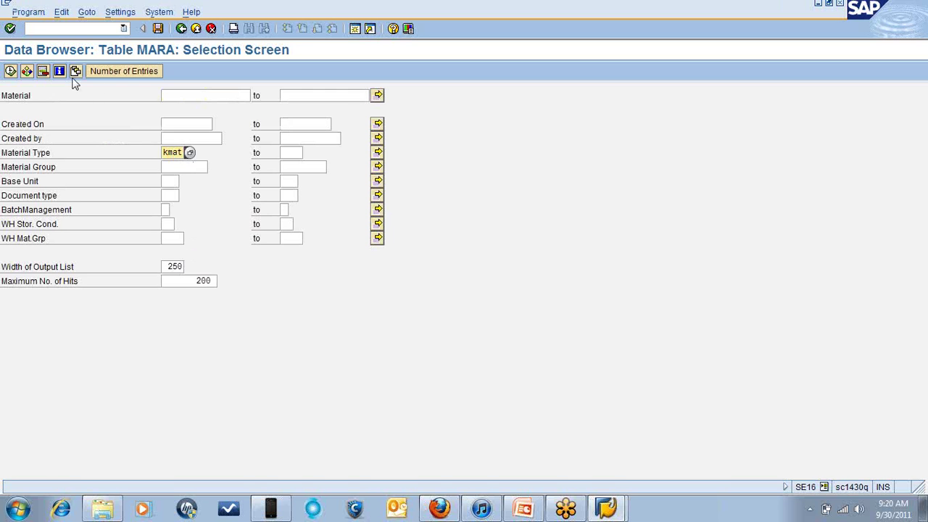
left_click(11, 71)
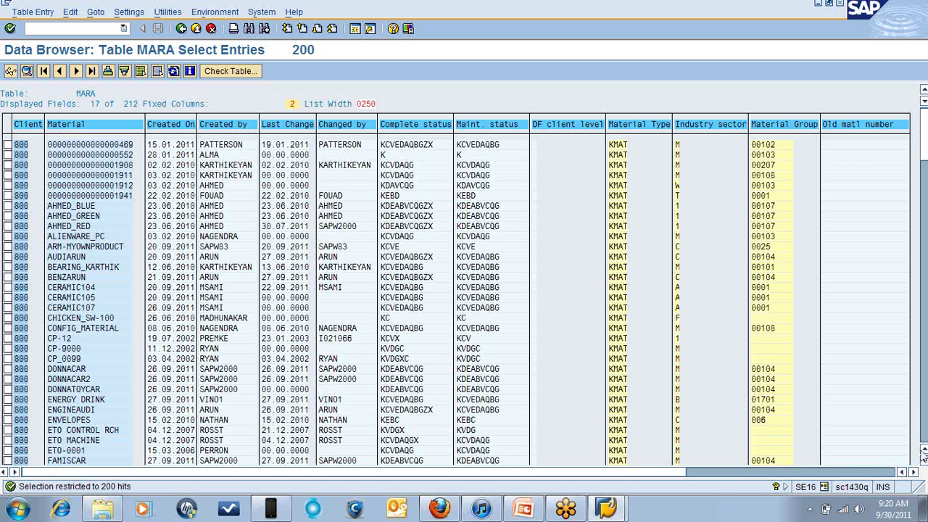
- Look through the listed KMAT materials for one that can serve as a template
left_click(923, 460)
left_click(923, 460)
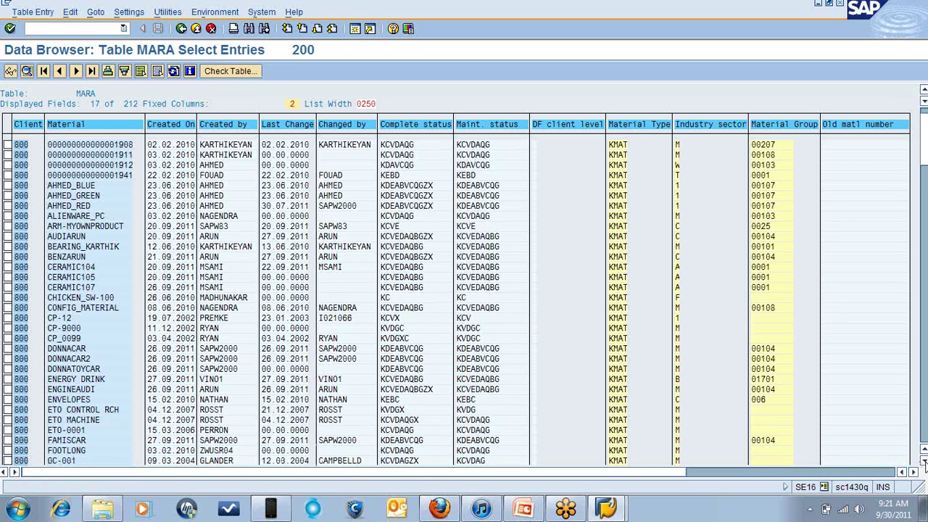
left_click(923, 461)
left_click(923, 461)
scroll(923, 463, "down", 4)
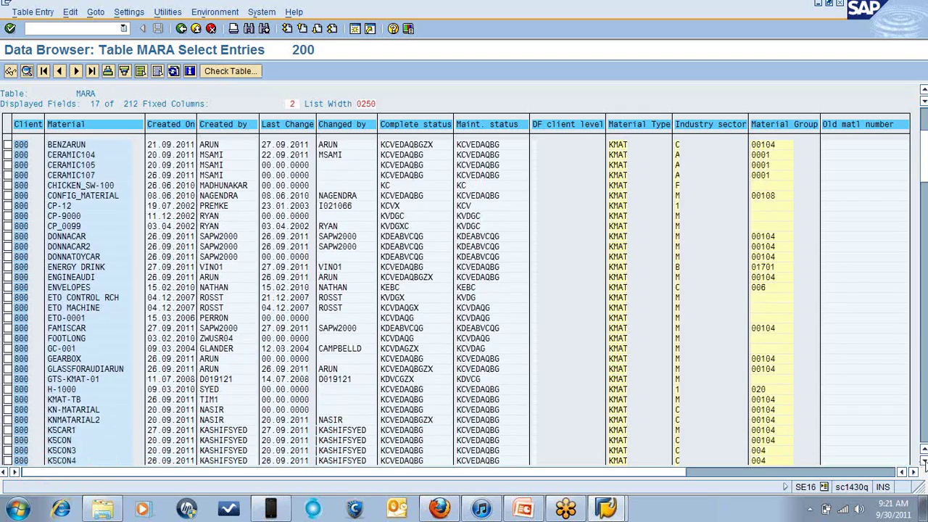
scroll(923, 462, "down", 4)
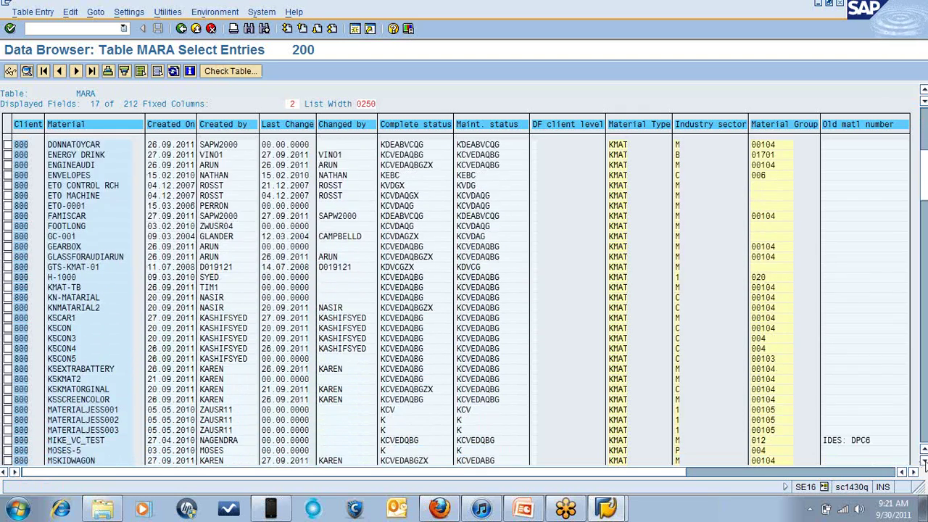
scroll(923, 463, "down", 4)
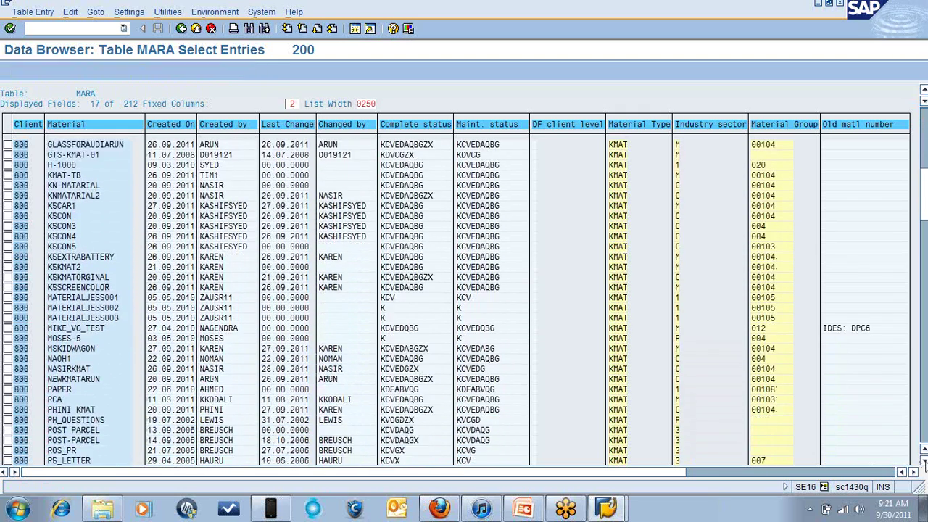
scroll(923, 462, "down", 4)
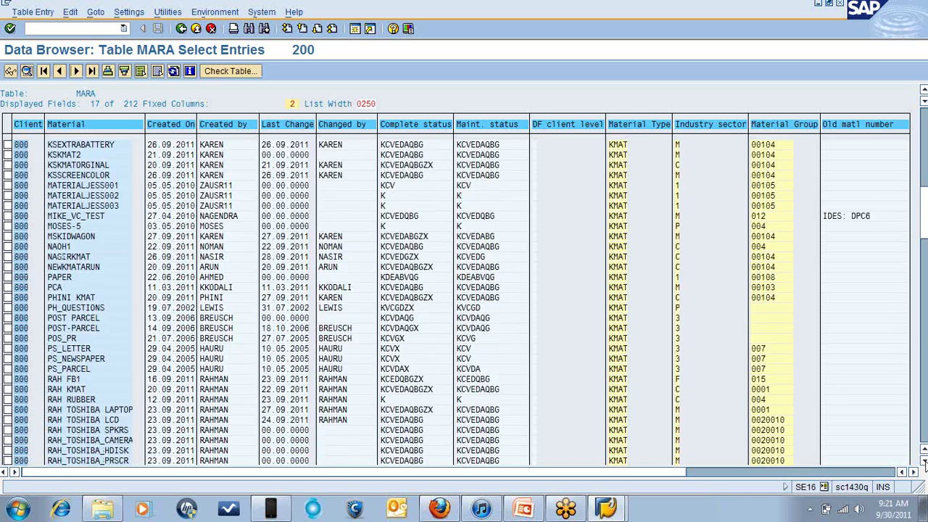
scroll(923, 462, "down", 4)
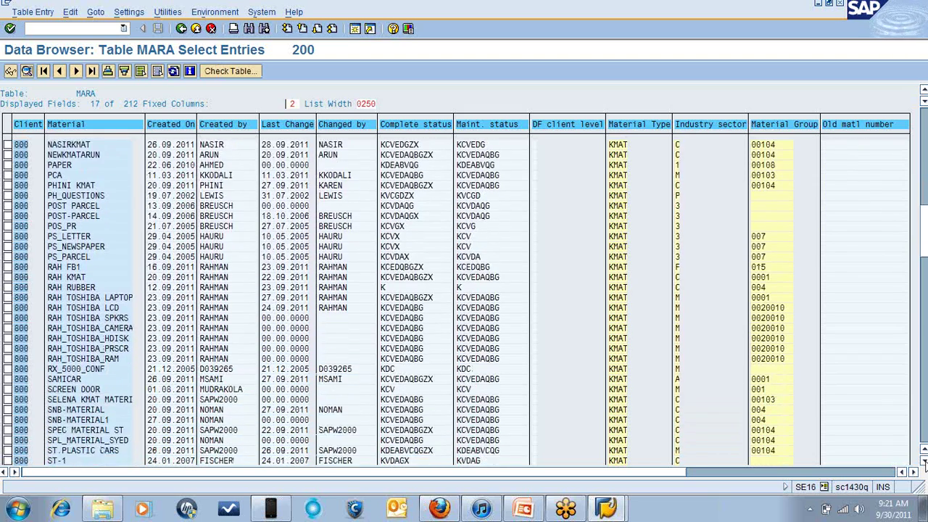
scroll(923, 462, "down", 4)
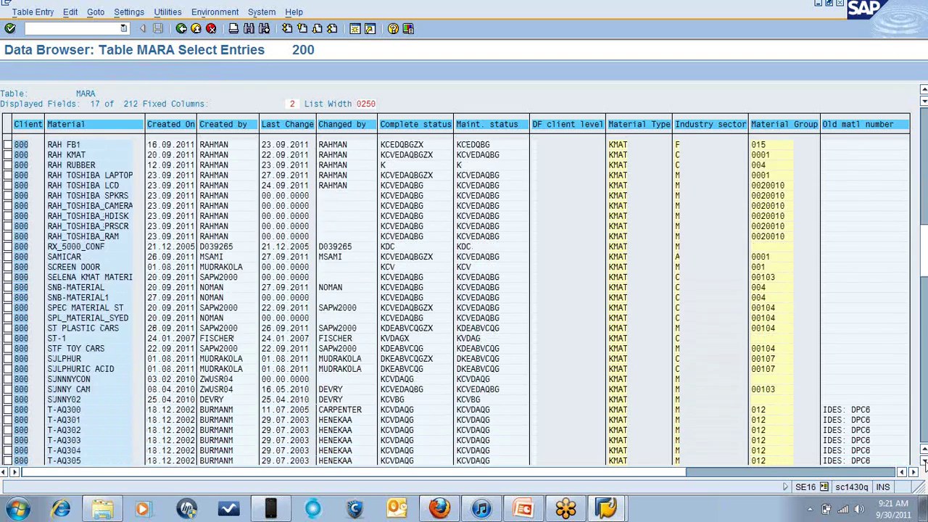
scroll(923, 462, "down", 4)
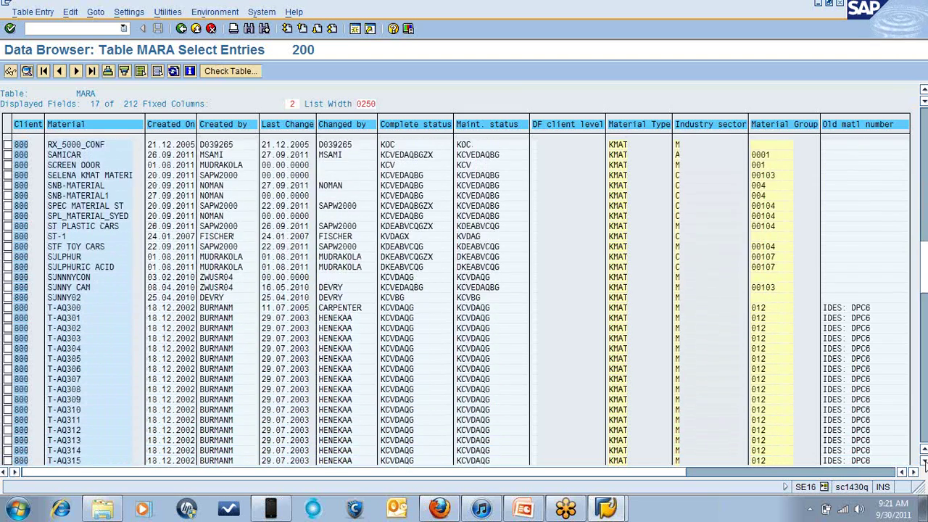
scroll(923, 462, "down", 2)
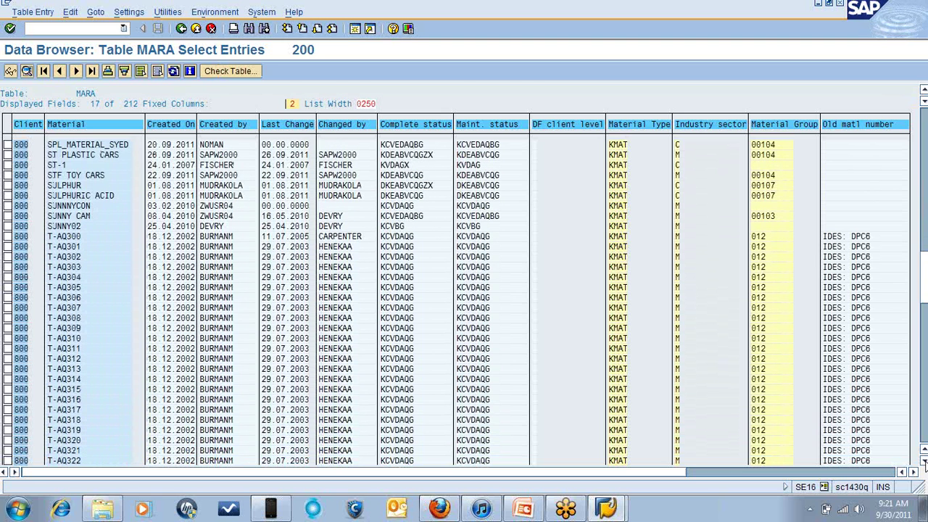
scroll(923, 463, "down", 1)
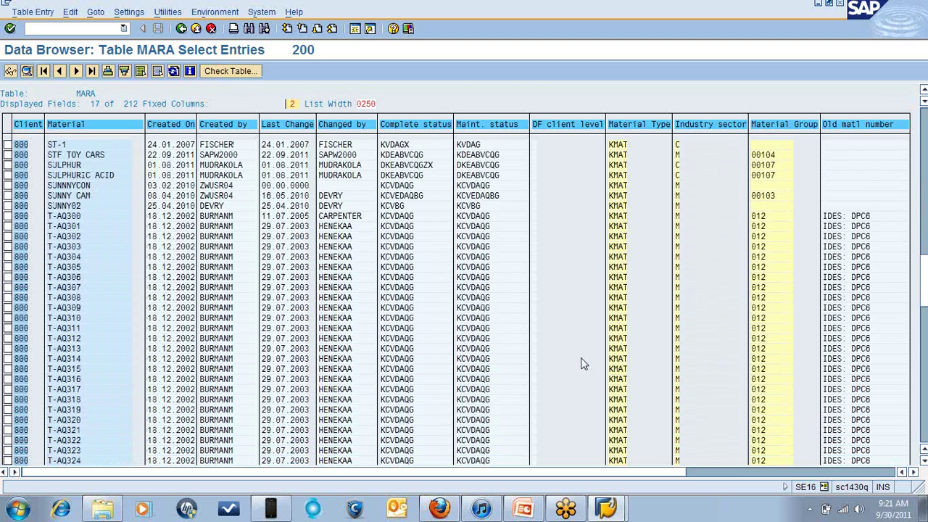
- Display the MARA record of material T-AQ300 and select its material number
double_click(79, 217)
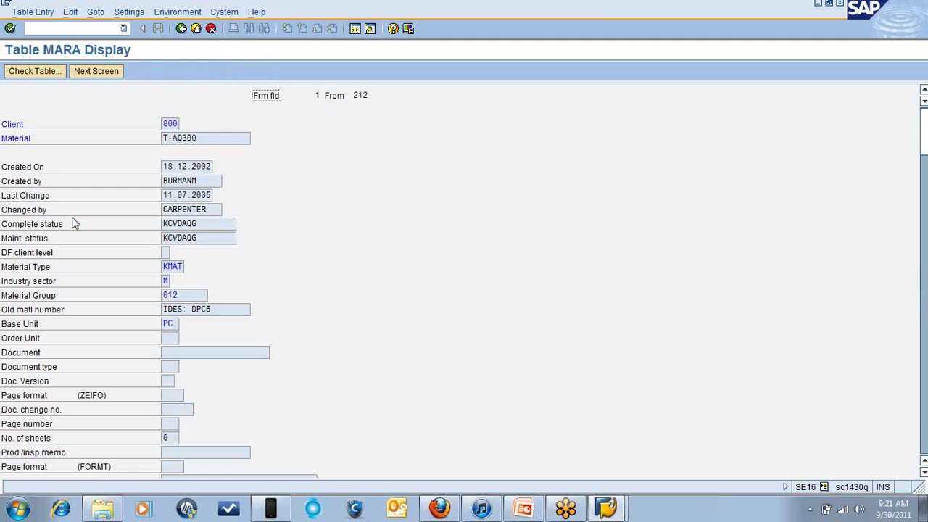
left_click(209, 140)
left_click_drag(210, 140, 72, 147)
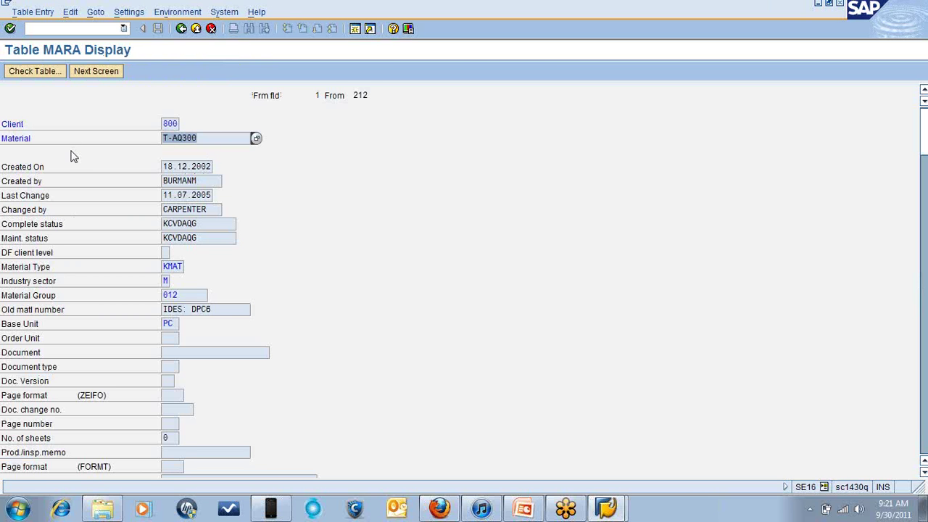
left_click(72, 153)
- Leave the table display and start transaction MM01 for creating a material
left_click(48, 27)
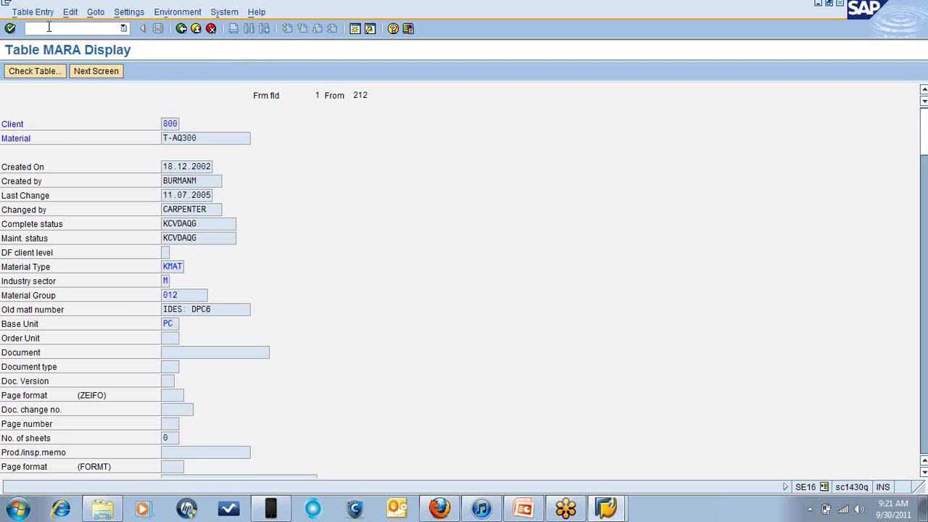
type("/n")
key("Return")
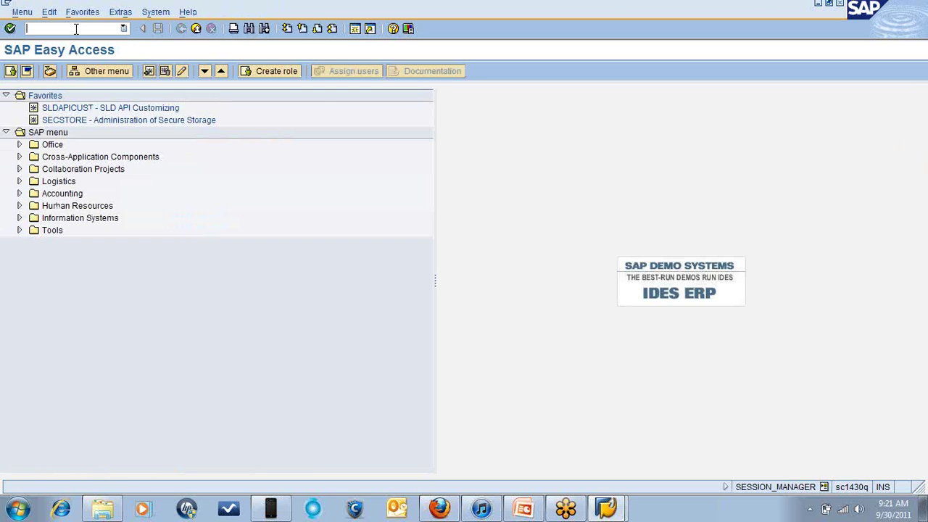
type("mm01")
key("Return")
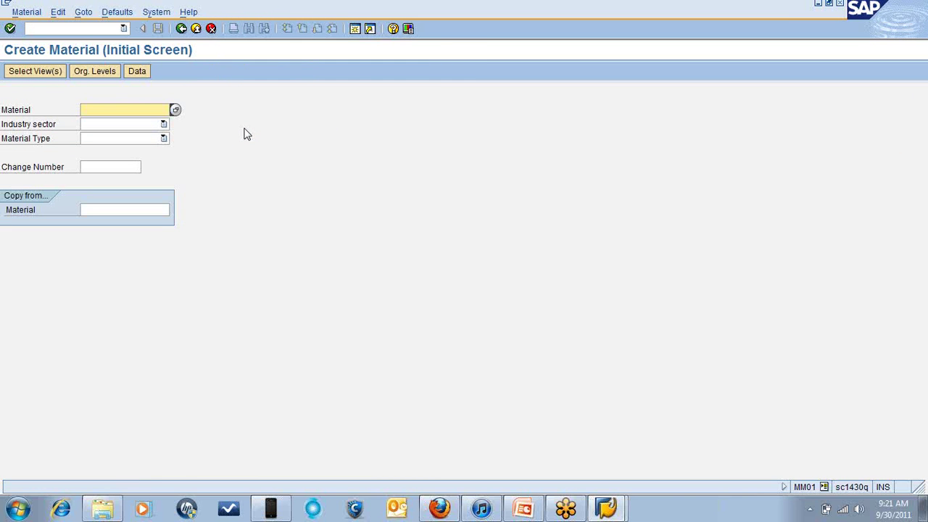
- Enter T-AQ300 as the material to take over its industry sector and material type, and clear the material name again
type("T-AQ300")
key("Return")
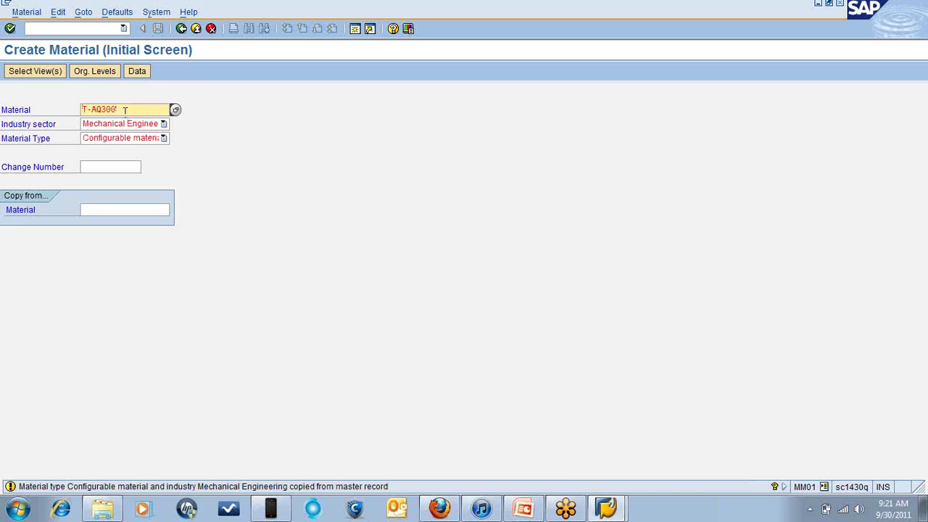
key("BackSpace")
key("BackSpace")
key("BackSpace")
key("BackSpace")
key("BackSpace")
key("BackSpace")
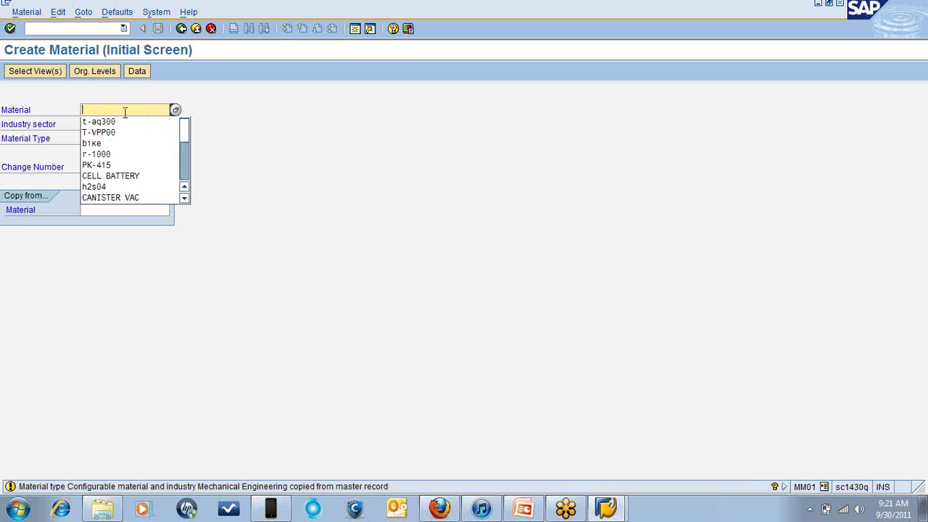
- Set T-AQ300 as the material to copy from, name the new material PHWR, and confirm the entries
left_click(118, 211)
type("T-AQ300")
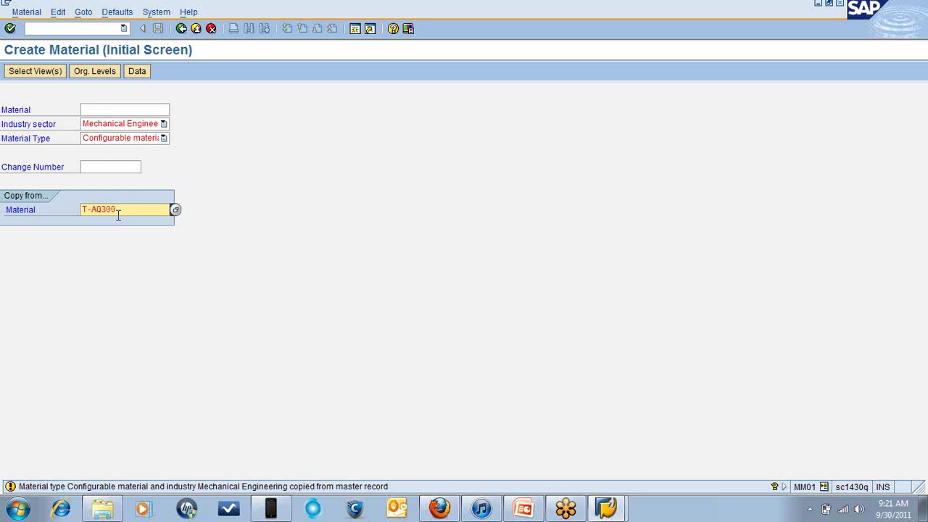
left_click(93, 108)
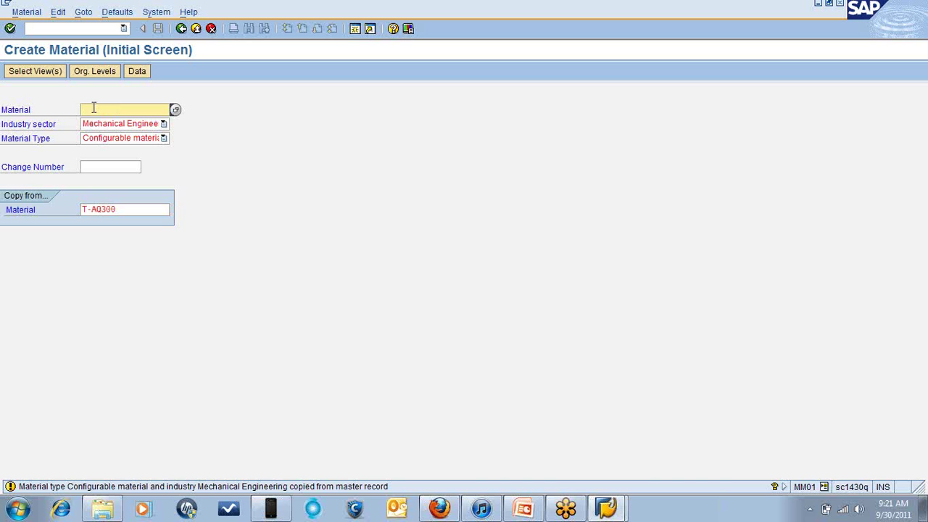
type("P")
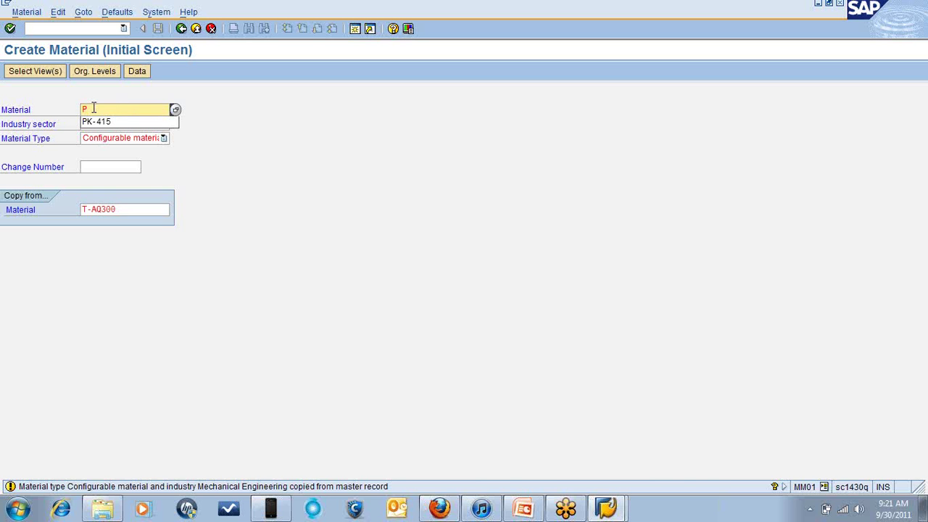
type("W")
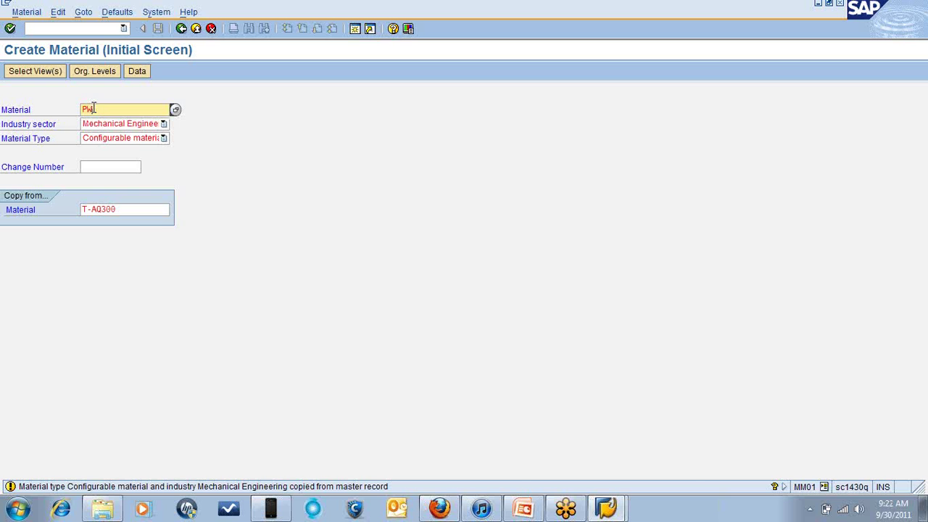
type("R")
key("BackSpace")
key("BackSpace")
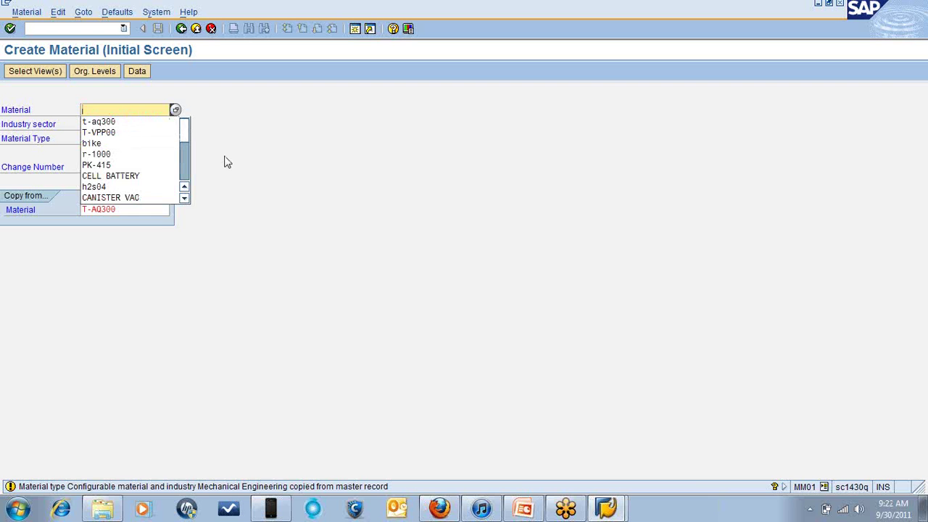
type("P")
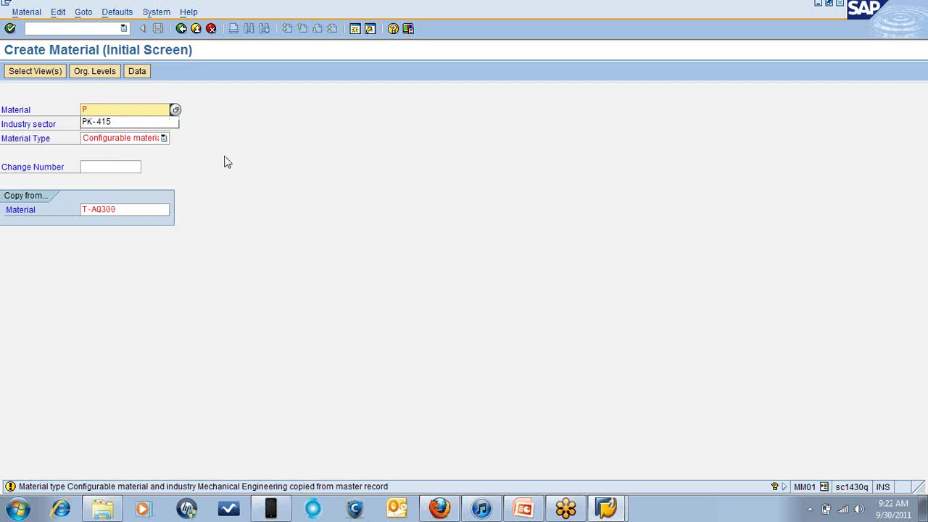
type("HW")
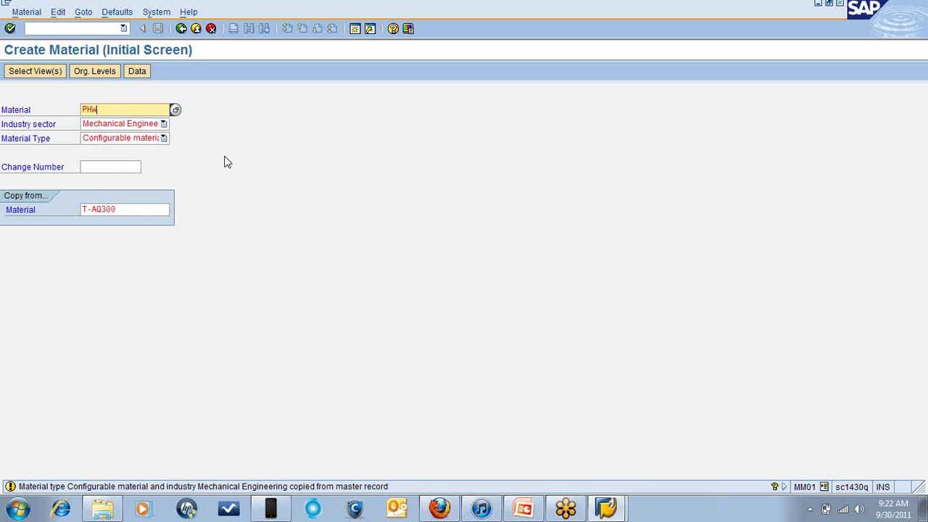
type("R")
key("Return")
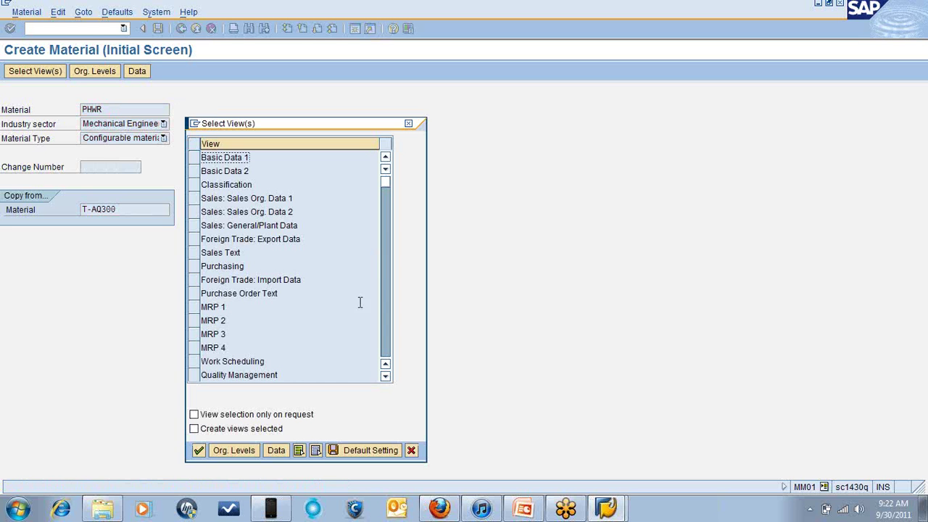
- Select all material views except WM Execution and WM Packaging, and confirm the selection
left_click(299, 450)
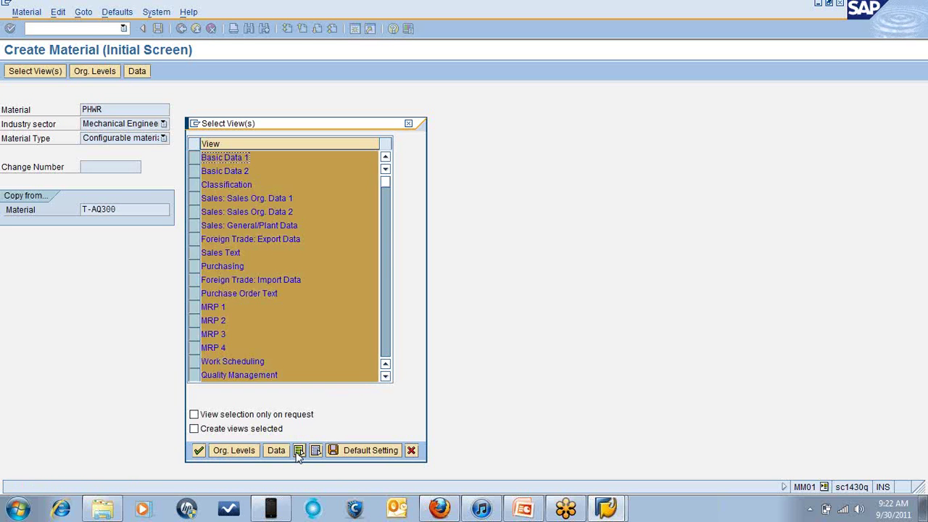
left_click(385, 376)
left_click(385, 376)
left_click(385, 376)
left_click(384, 376)
left_click(385, 376)
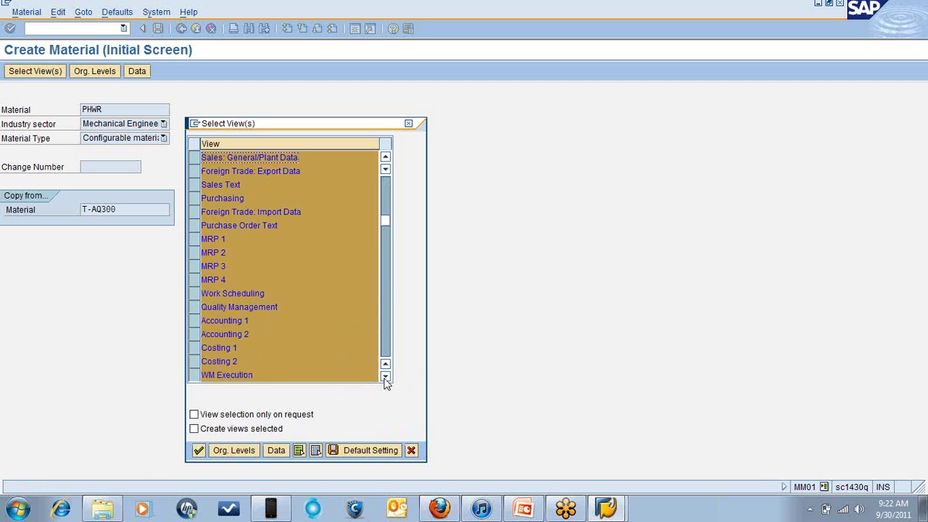
left_click(385, 376)
left_click(385, 376)
left_click(384, 376)
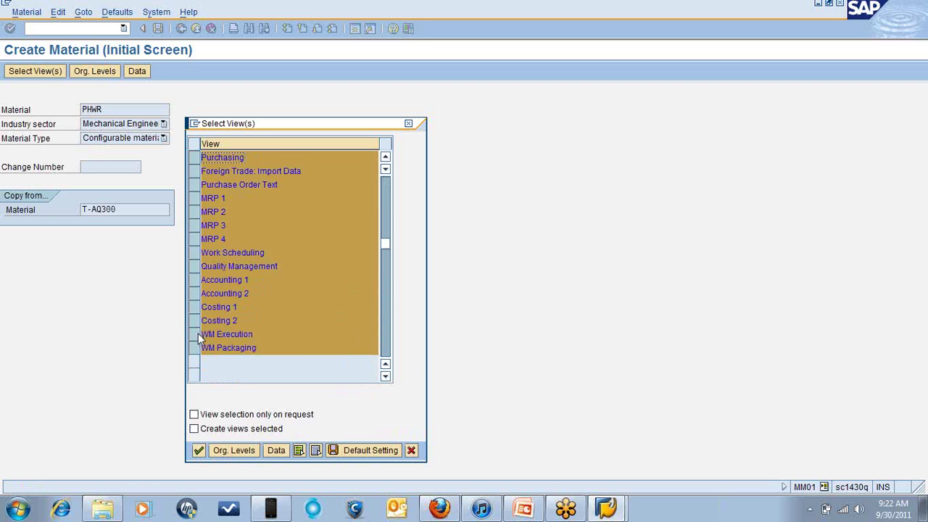
left_click(195, 334)
left_click(196, 348)
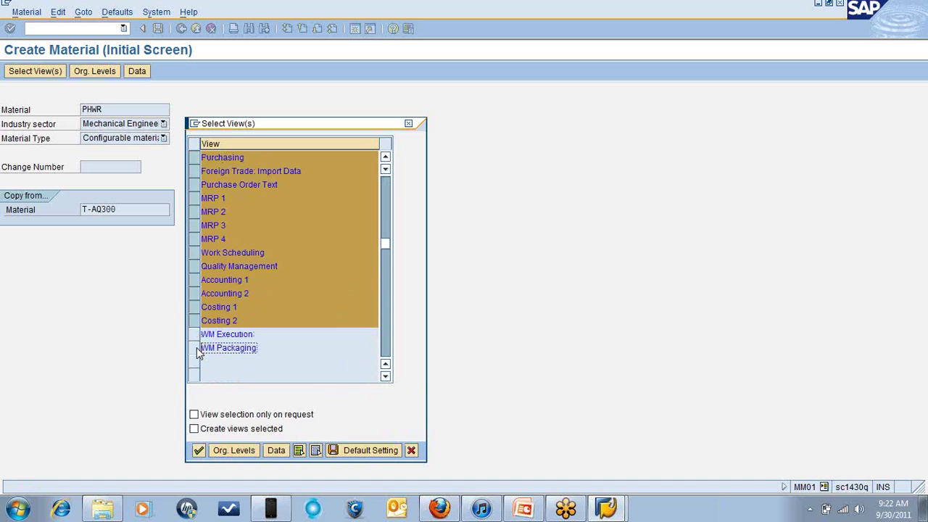
key("Return")
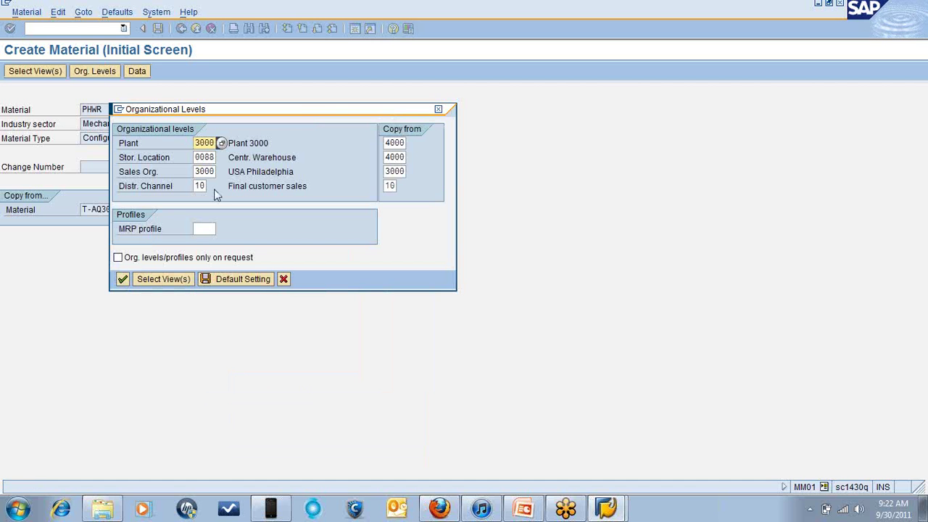
- Set the organizational levels to copy from to plant 1200, storage location 0001 and sales organization 1000
left_click(225, 147)
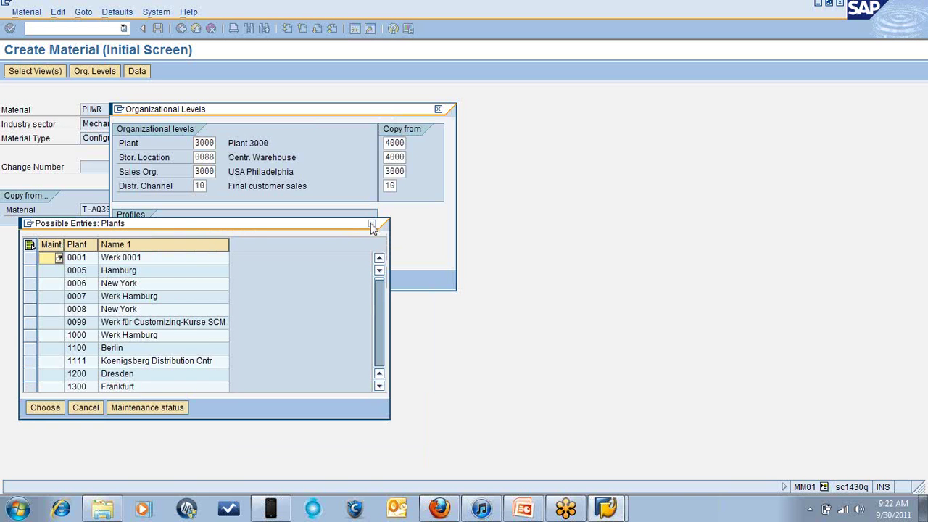
left_click(371, 223)
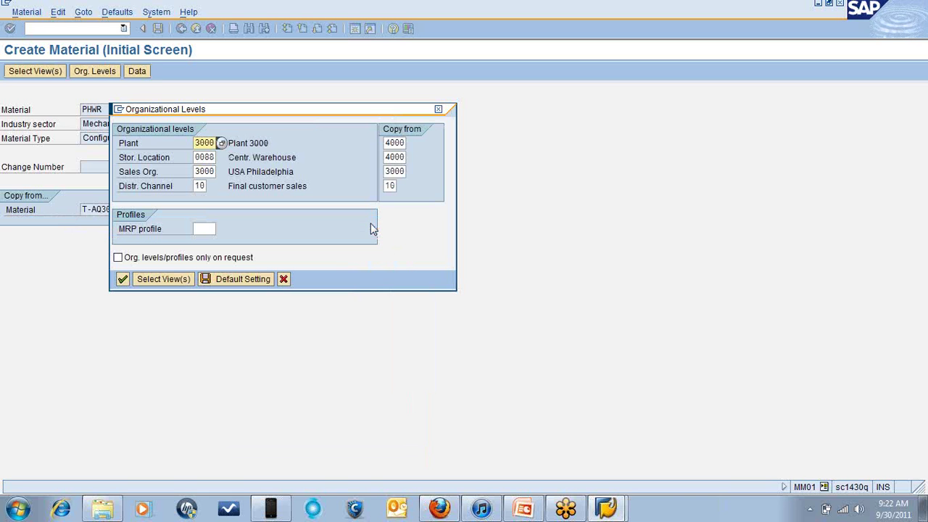
left_click(395, 144)
left_click(412, 142)
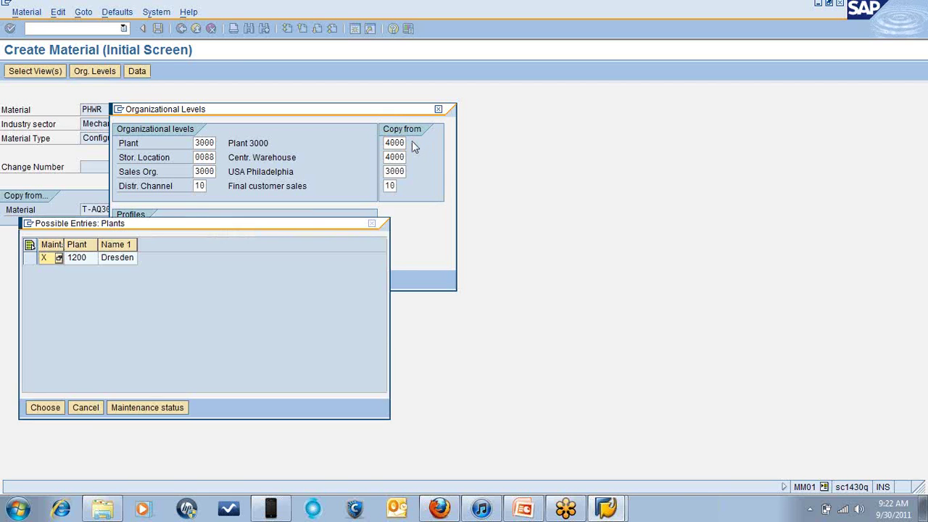
double_click(82, 263)
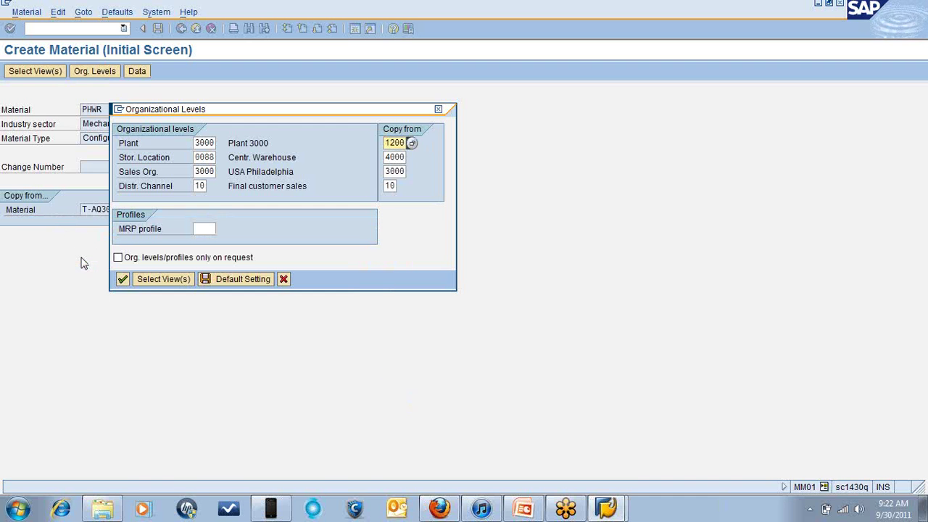
left_click(411, 158)
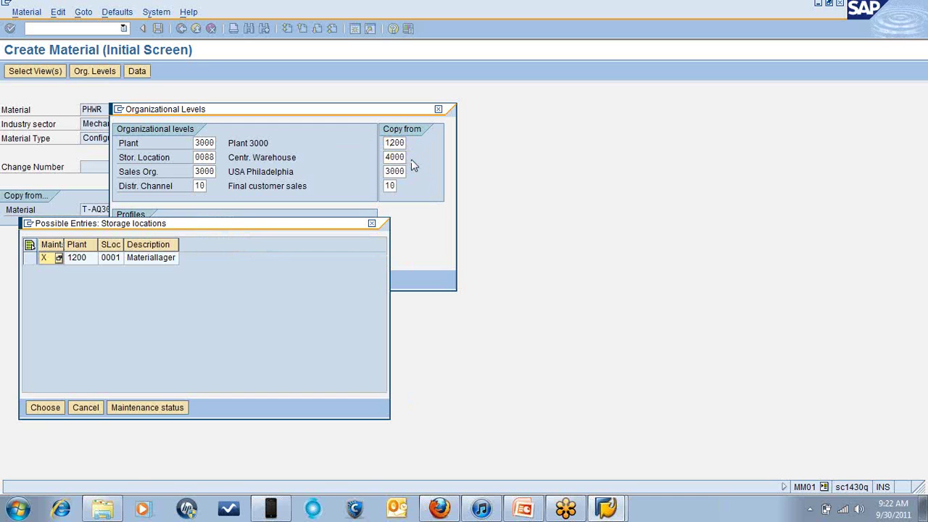
double_click(84, 260)
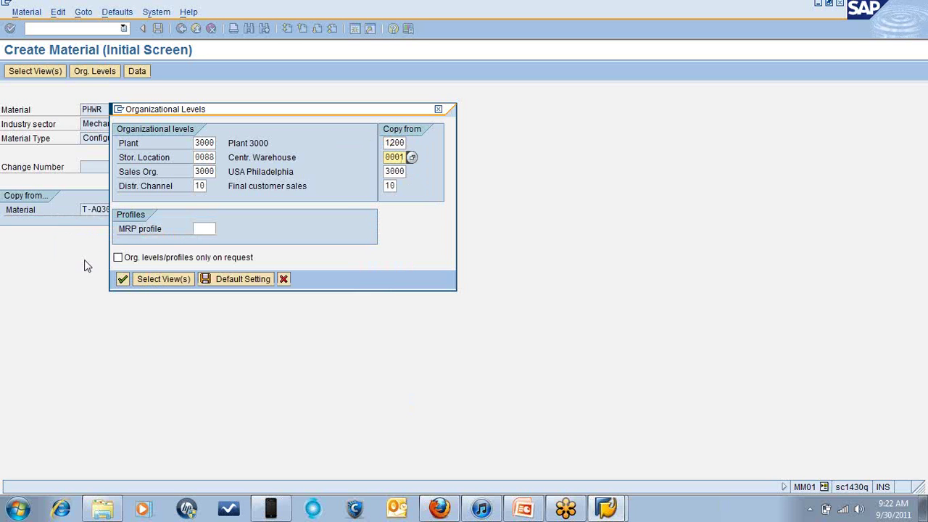
left_click(402, 171)
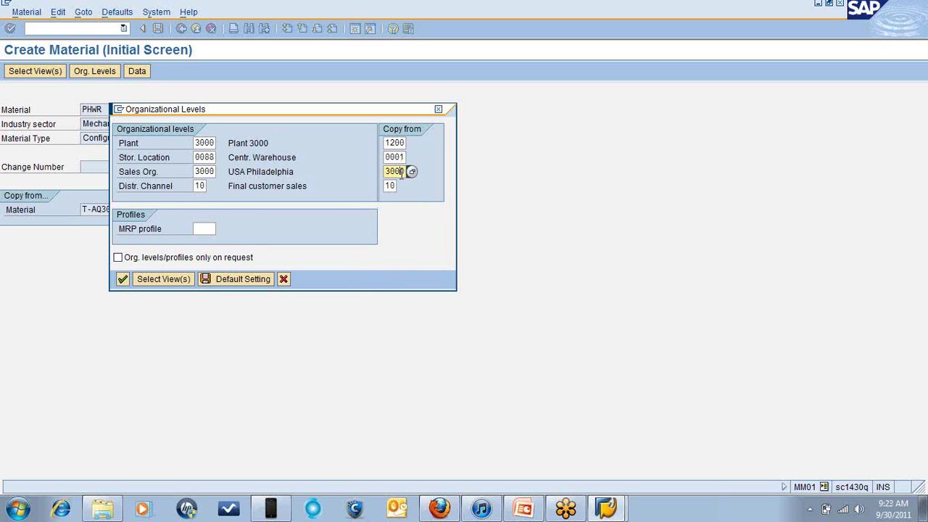
left_click(411, 172)
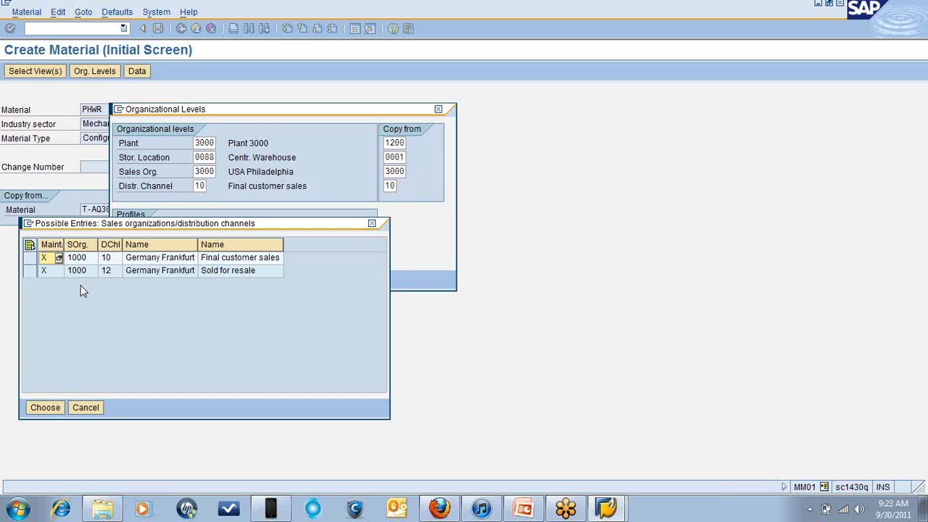
double_click(76, 258)
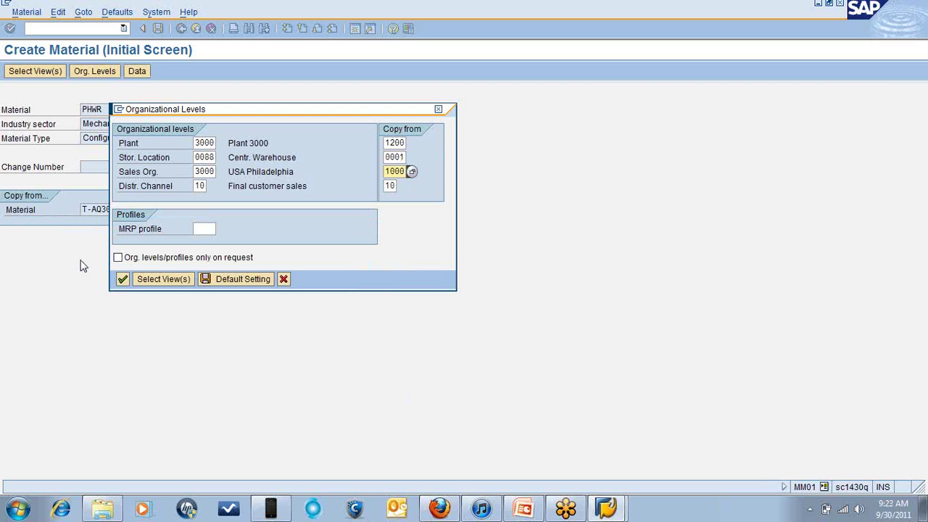
- Set the new material's plant to 1200 and its storage location to 0001
left_click(208, 142)
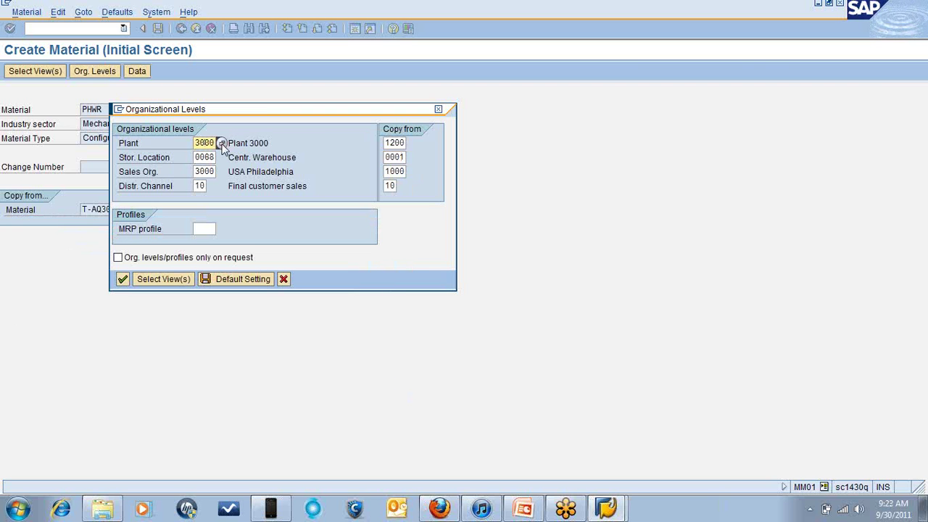
left_click(222, 143)
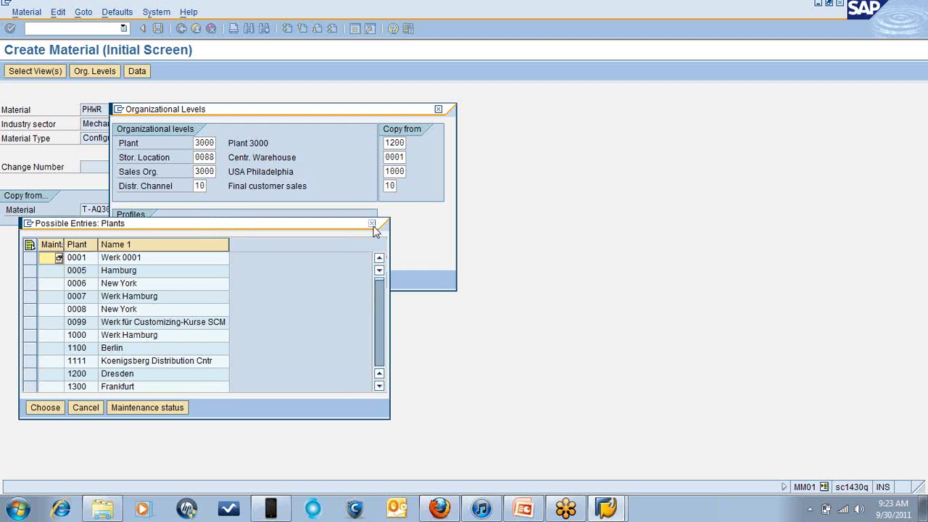
double_click(76, 373)
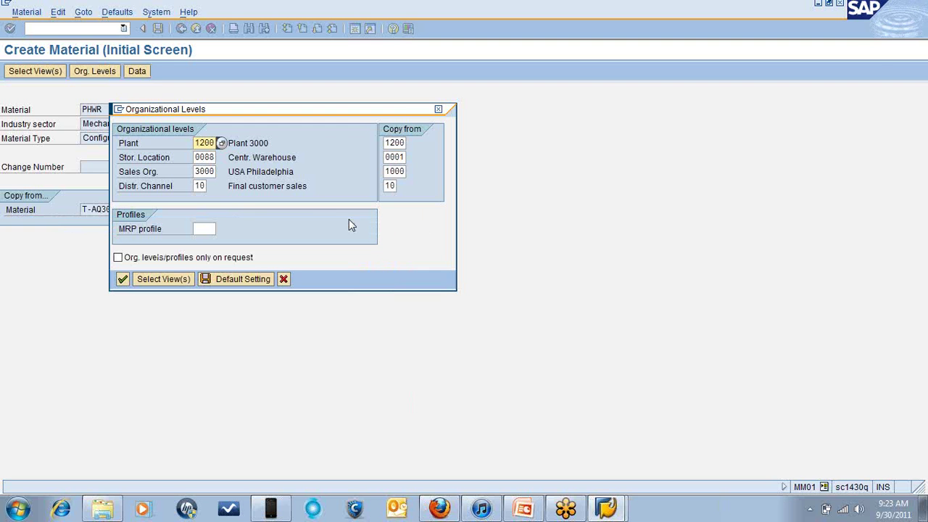
left_click(216, 157)
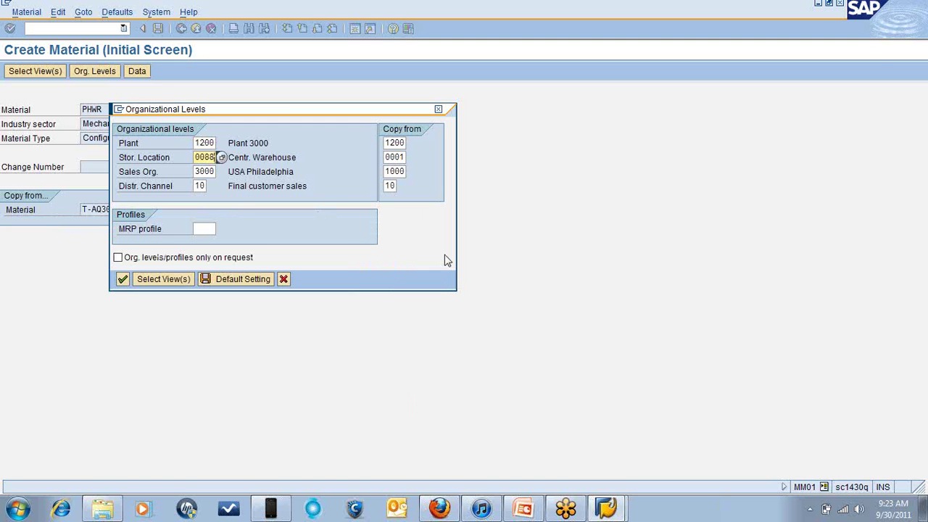
key("BackSpace")
key("BackSpace")
key("BackSpace")
key("BackSpace")
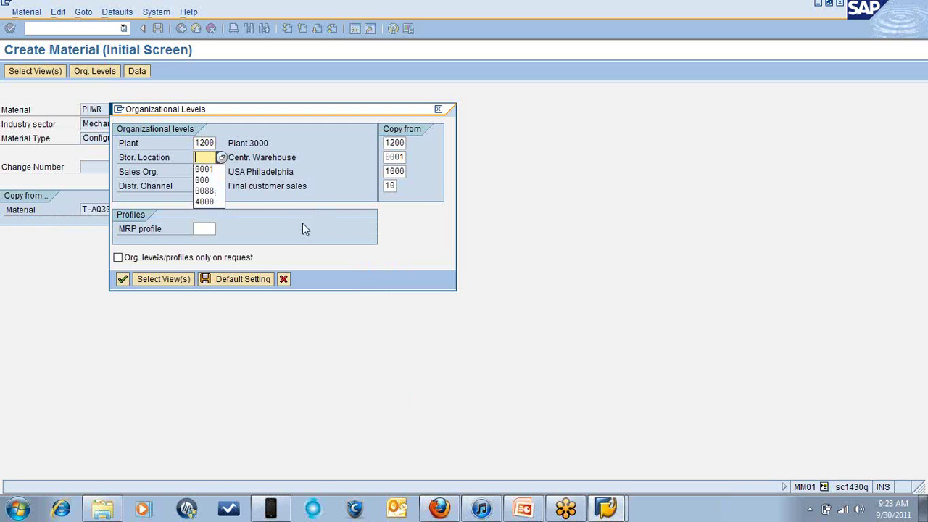
left_click(208, 168)
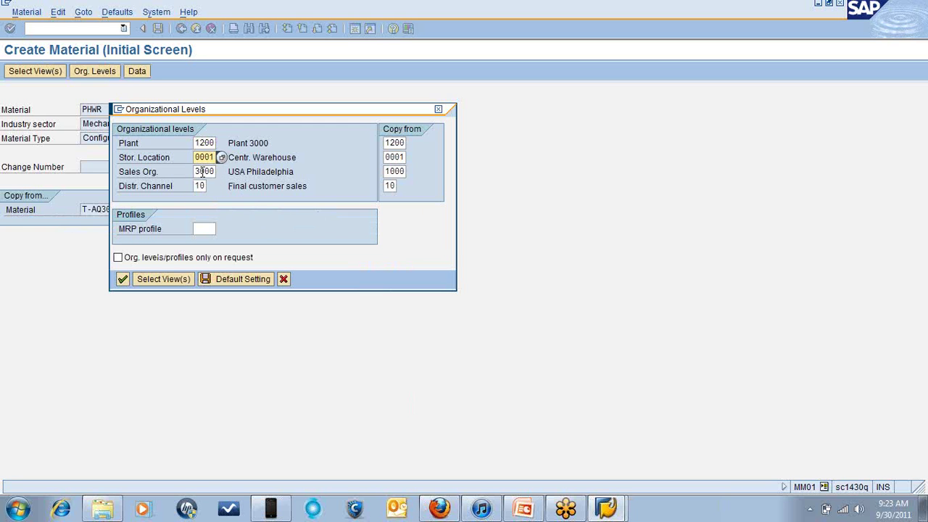
- Set the new material's sales organization to 1000 and confirm the organizational levels
left_click(206, 172)
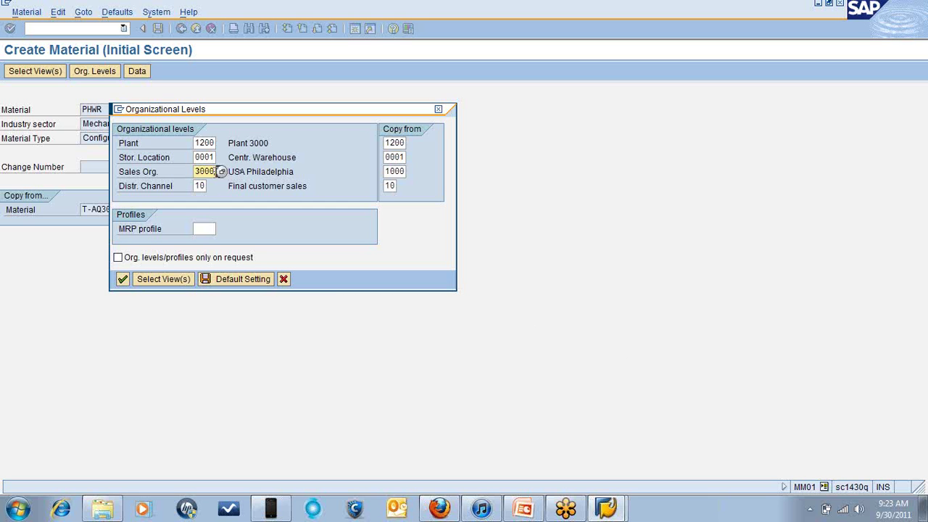
key("BackSpace")
key("BackSpace")
key("BackSpace")
key("BackSpace")
type("1")
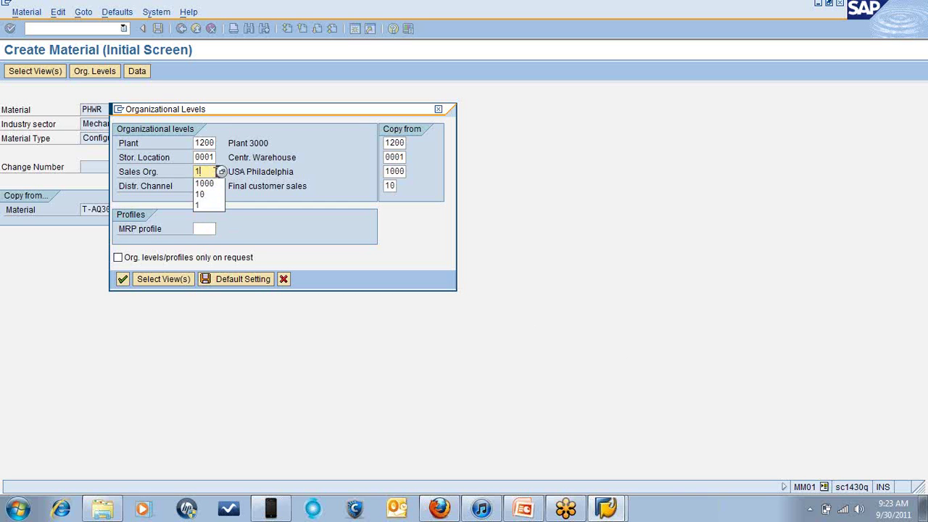
type("000")
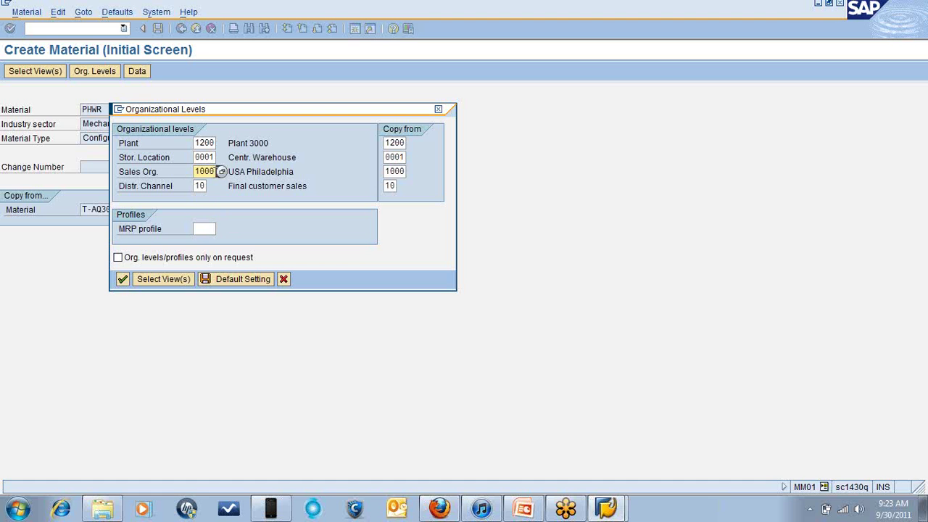
left_click(123, 283)
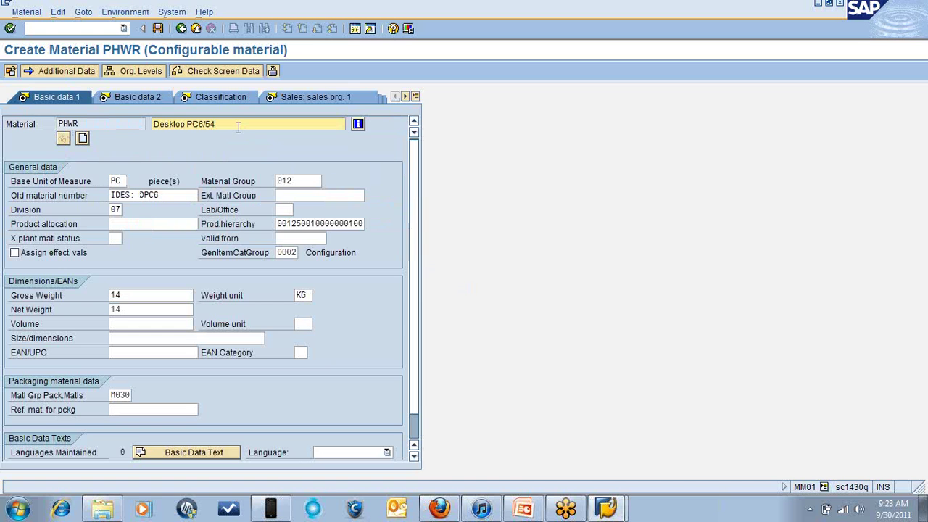
- Replace the copied material description with phwr and confirm it
key("BackSpace")
key("BackSpace")
key("BackSpace")
key("BackSpace")
key("BackSpace")
key("BackSpace")
key("BackSpace")
key("BackSpace")
key("BackSpace")
key("BackSpace")
key("BackSpace")
key("BackSpace")
key("BackSpace")
key("BackSpace")
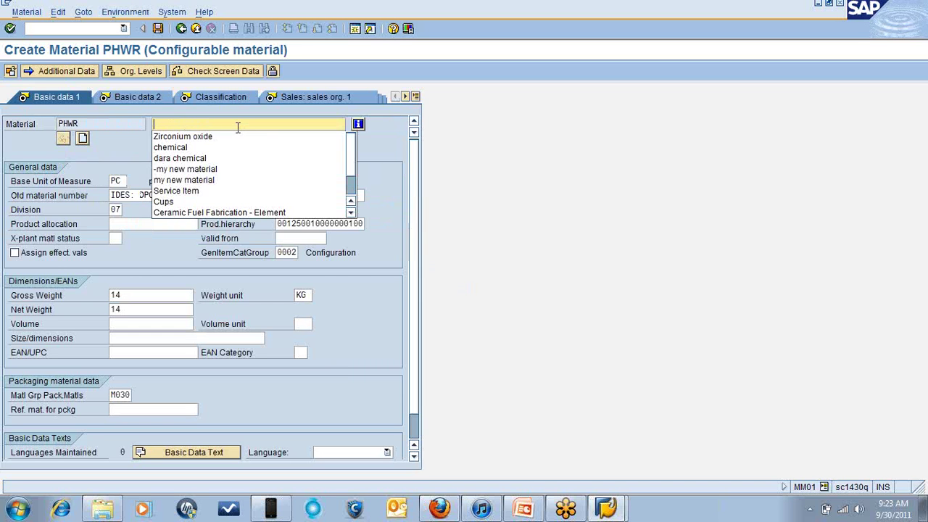
type("p")
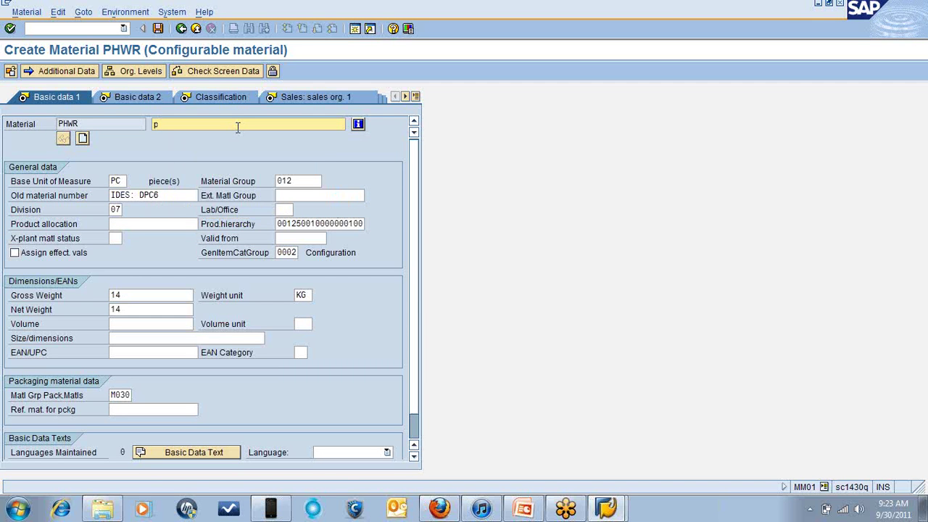
type("hwr")
key("Return")
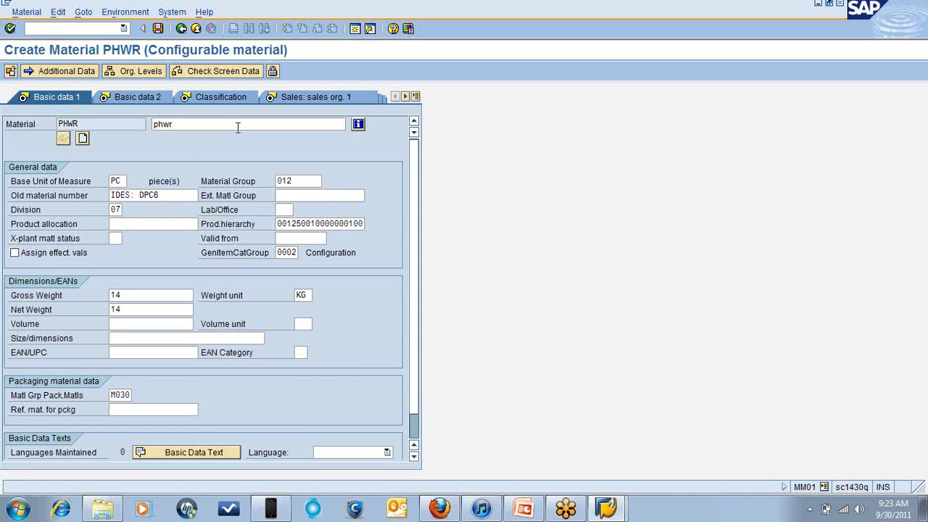
- Set the division to 00 in the Basic data 1 view and continue to the classification
left_click(75, 97)
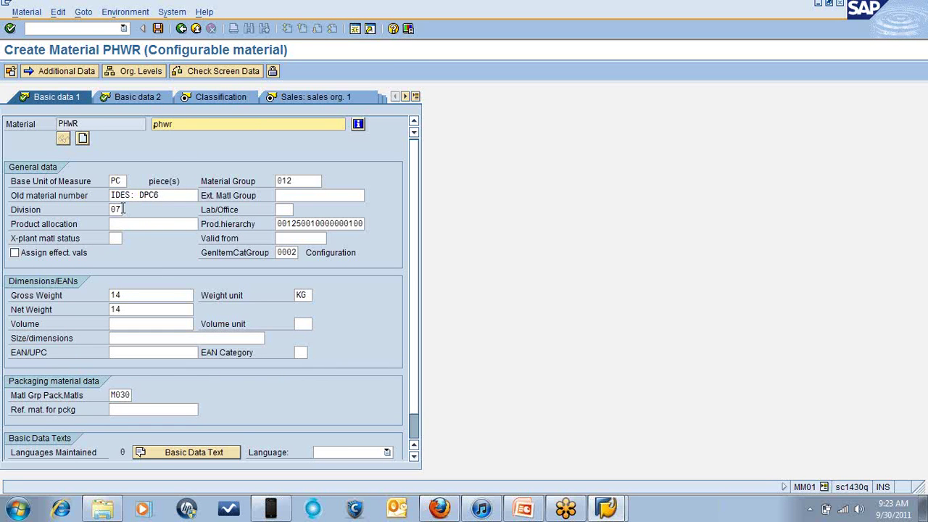
left_click(120, 209)
key("BackSpace")
type("0")
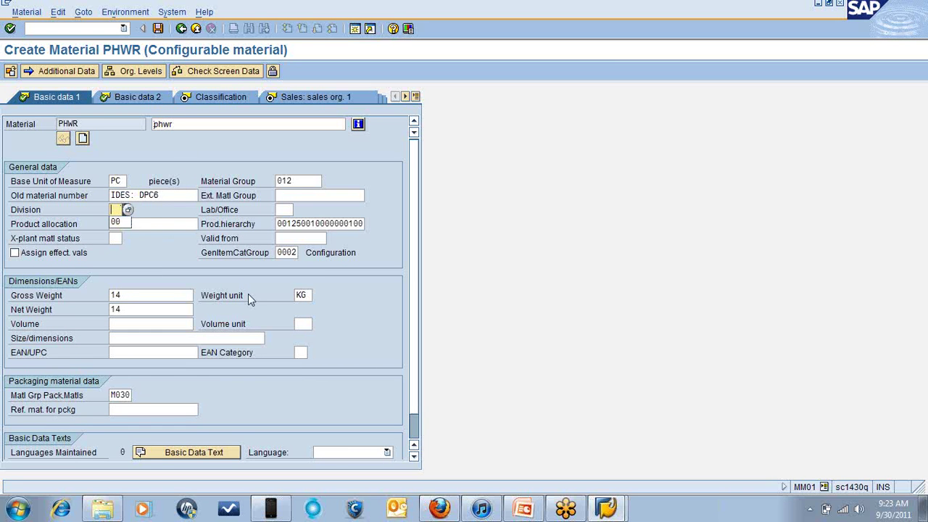
type("0")
key("Return")
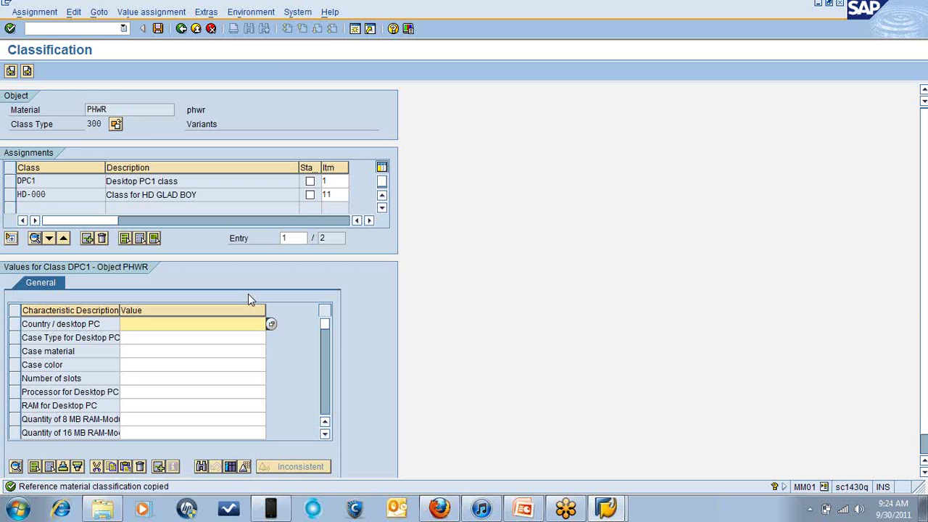
- Accept the copied classification and enter tax classification 1 for the IN and US tax entries, continuing to Sales: sales org. 2
left_click(28, 72)
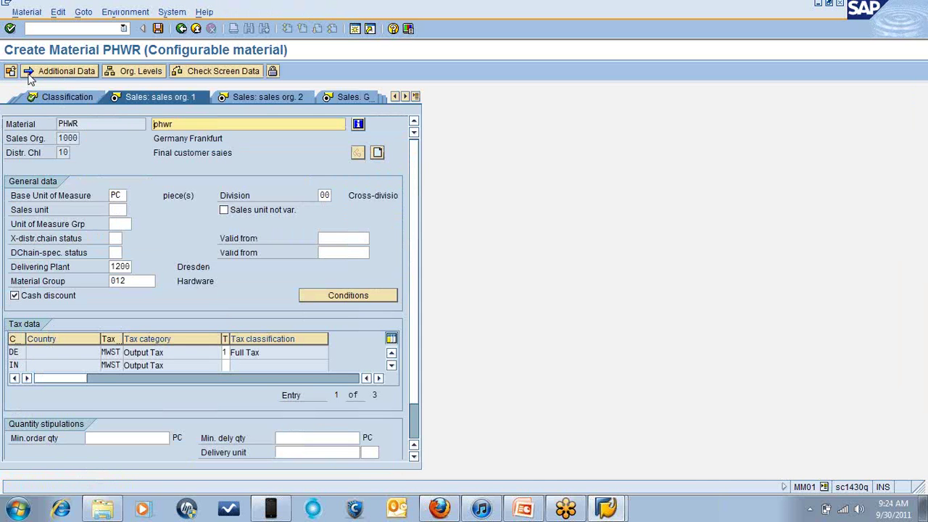
left_click(29, 72)
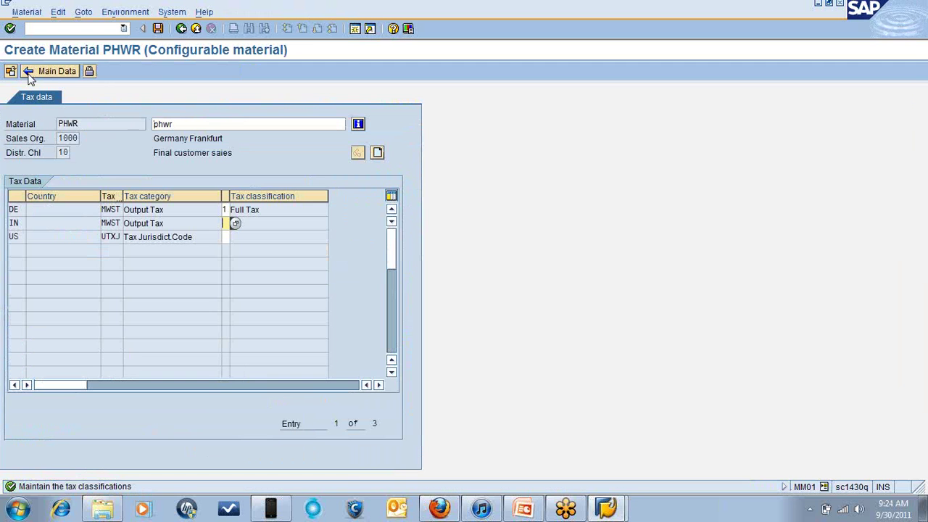
type("1")
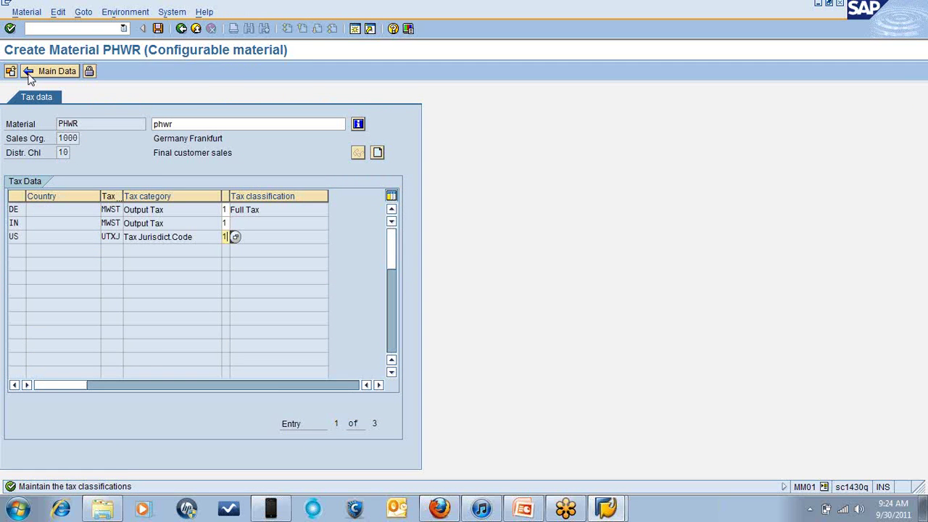
left_click(29, 72)
key("Return")
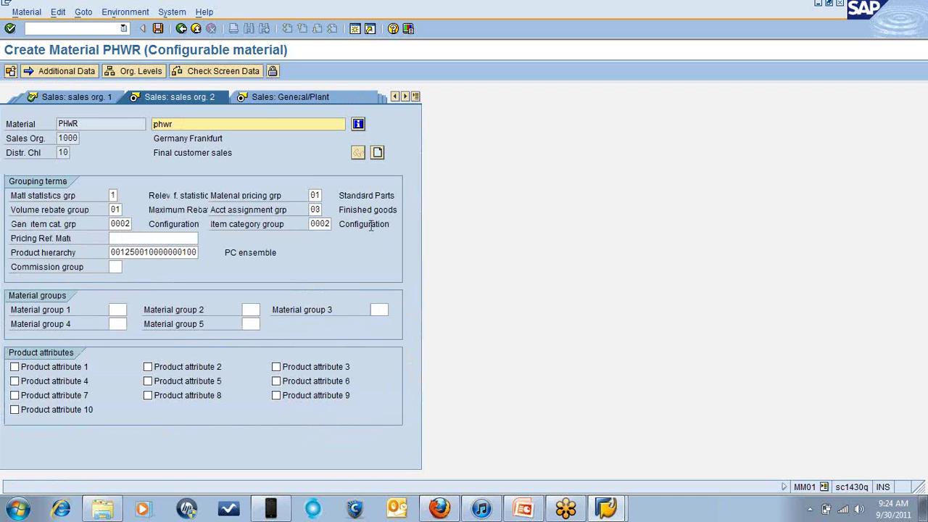
- Accept the copied data in the sales, foreign trade, purchasing and MRP 1 views, advancing to MRP 2
key("Return")
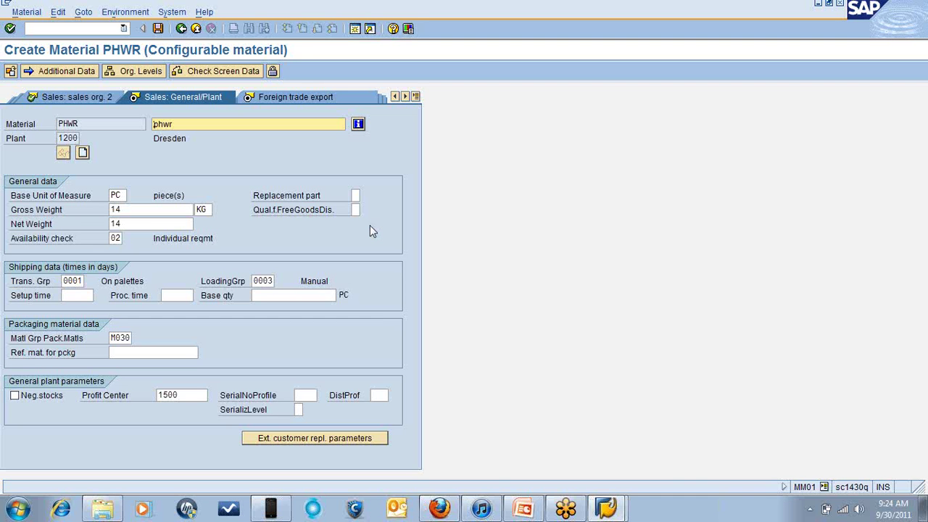
key("Return")
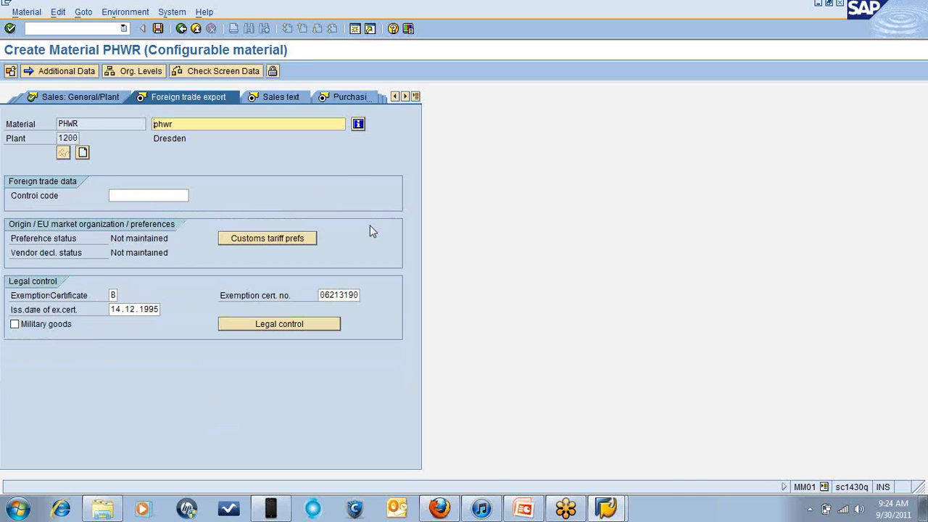
key("Return")
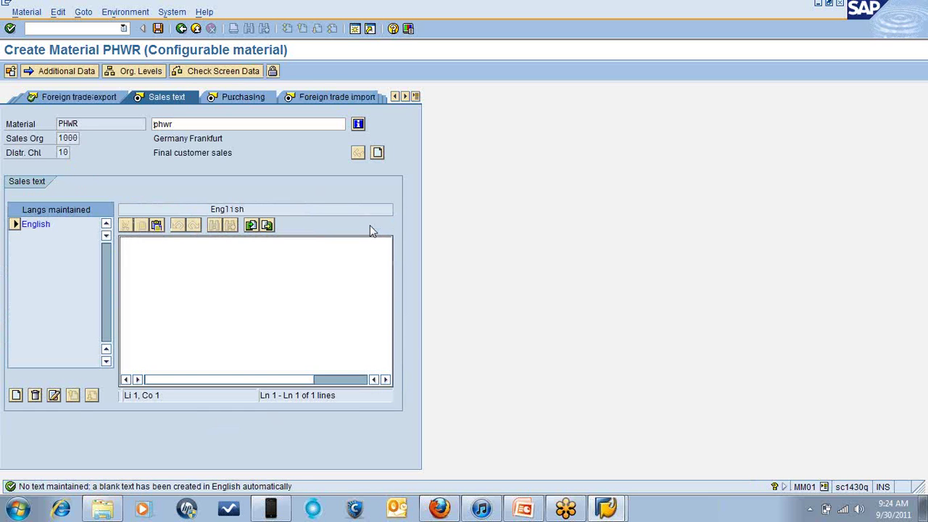
left_click(10, 28)
left_click(10, 29)
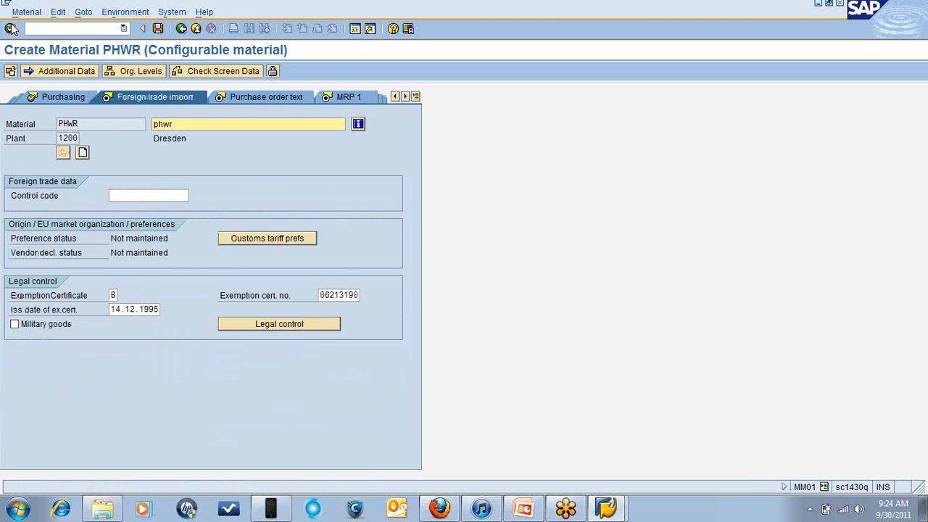
left_click(10, 28)
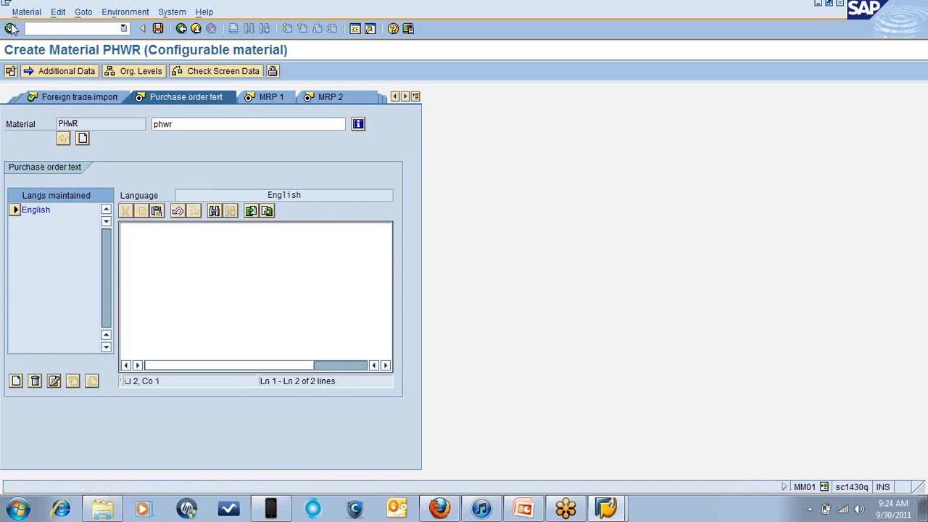
left_click(10, 28)
left_click(10, 28)
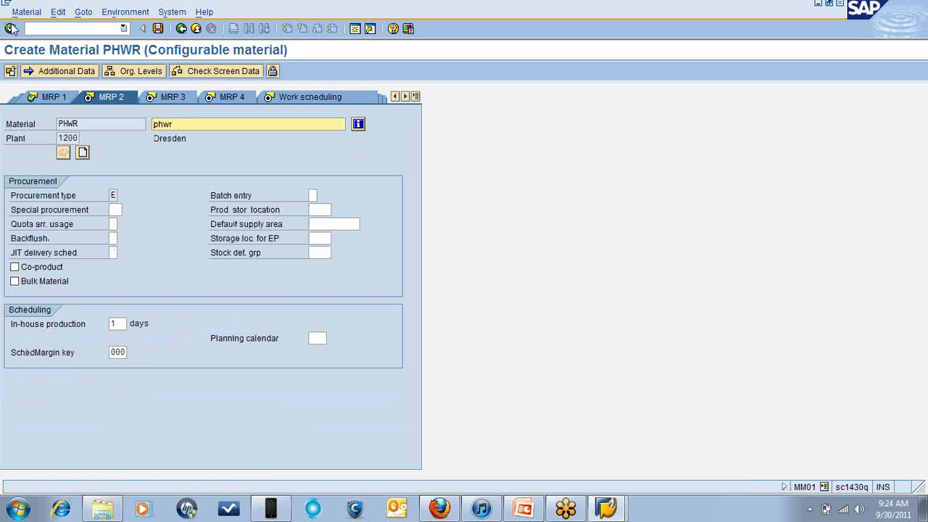
- Return to the MRP 1 view and select MRP group 0025, Make-to-order for configurable material
left_click(58, 99)
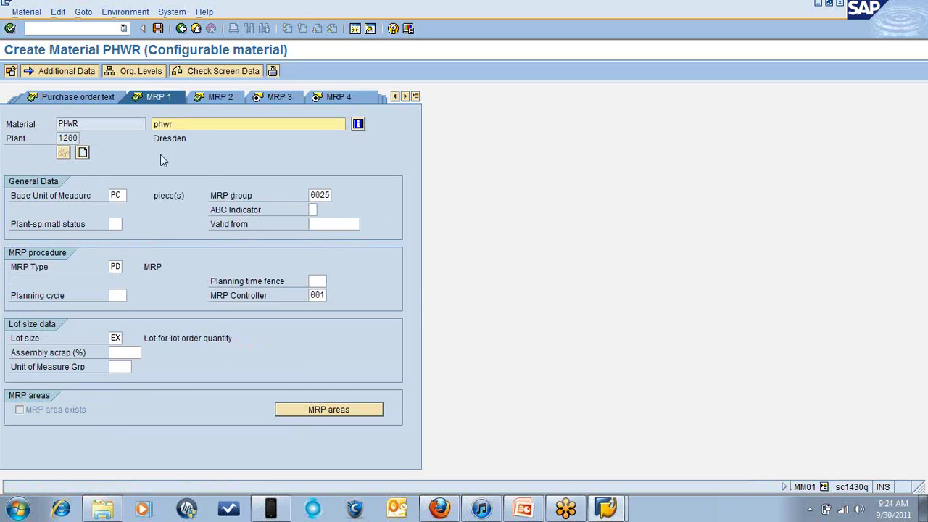
left_click(325, 194)
left_click(336, 195)
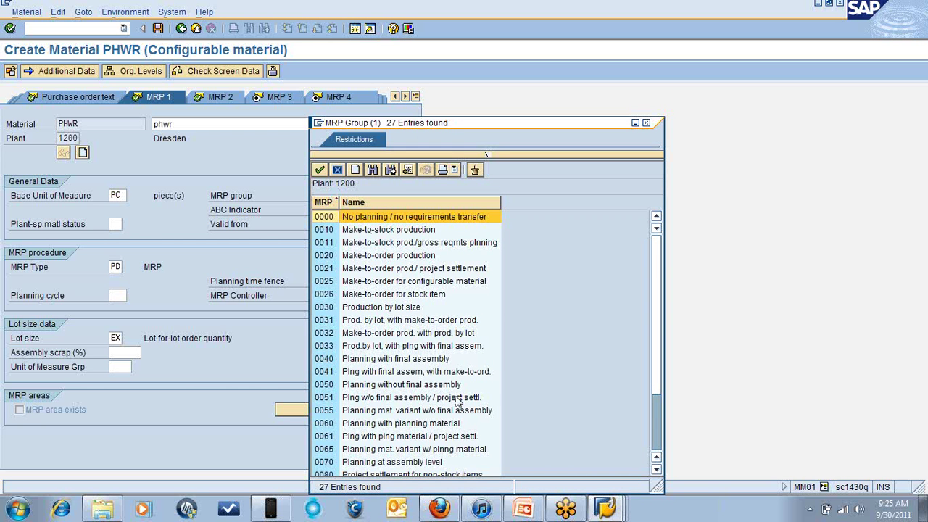
left_click(329, 283)
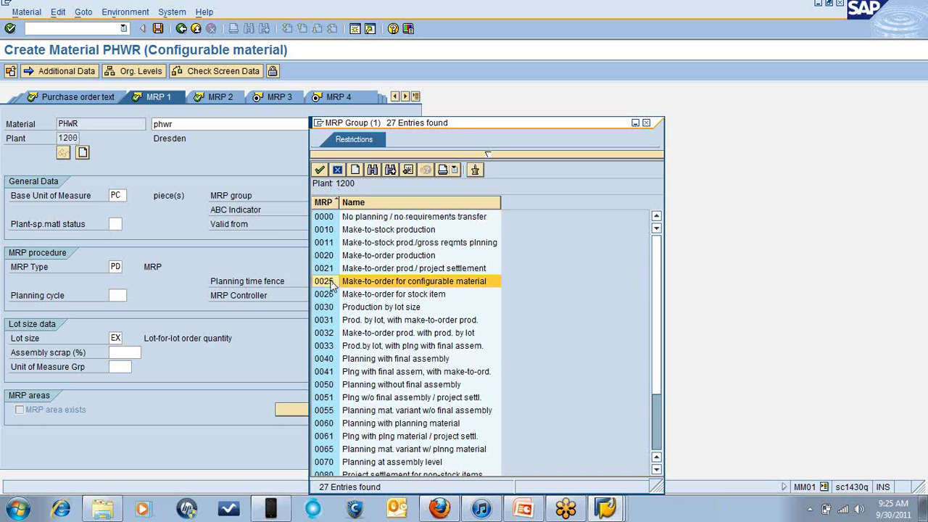
double_click(328, 284)
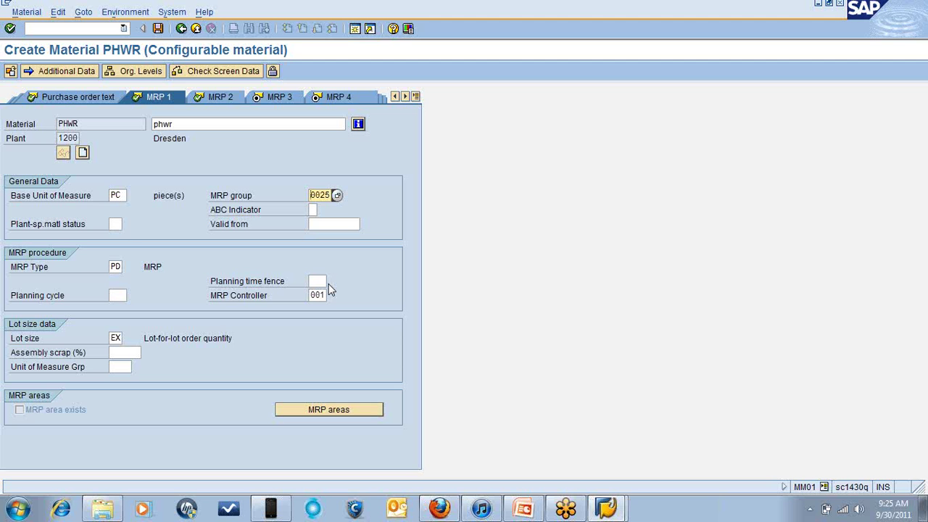
left_click(337, 196)
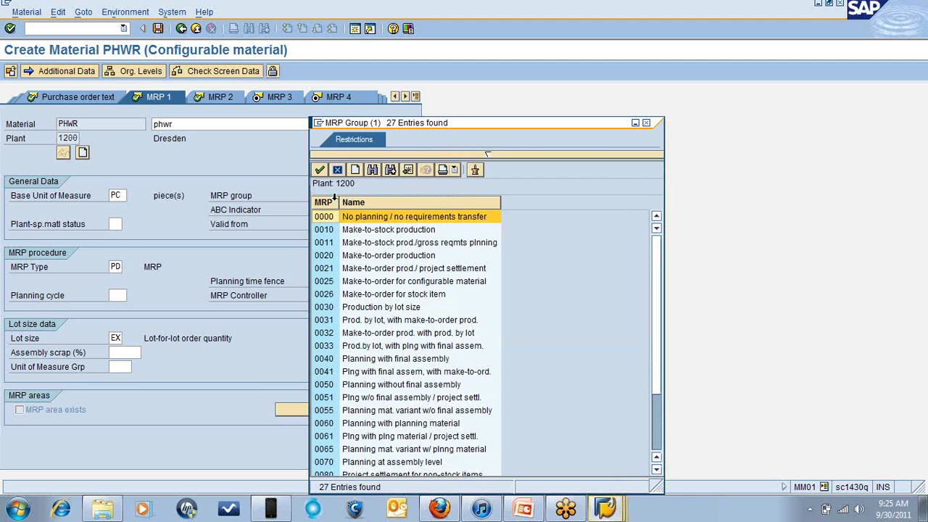
left_click(333, 281)
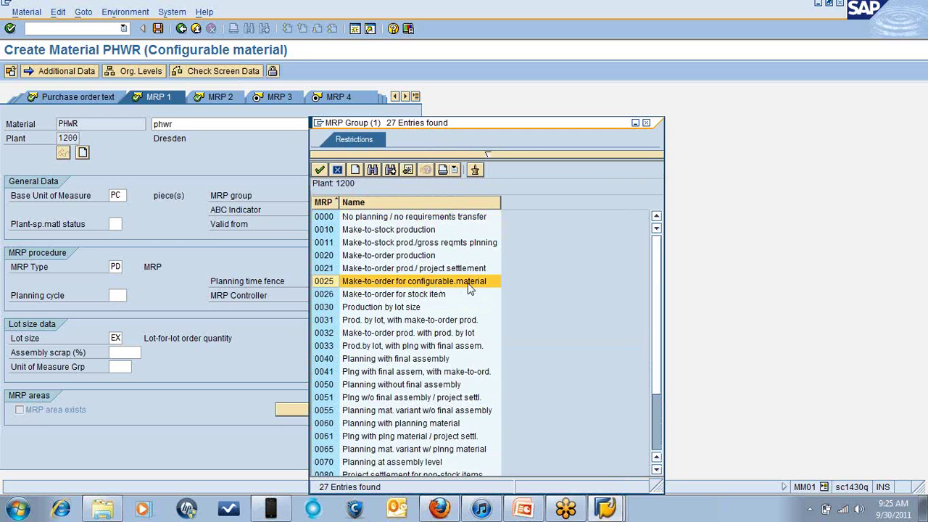
double_click(319, 281)
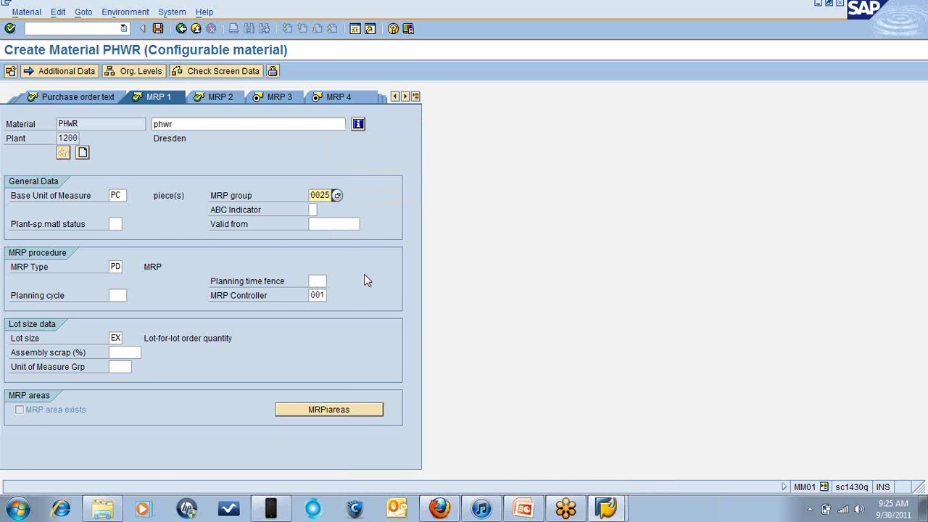
- Review the MRP controllers available for plant 1200 in the MRP 1 view, staying in the material record
left_click(321, 295)
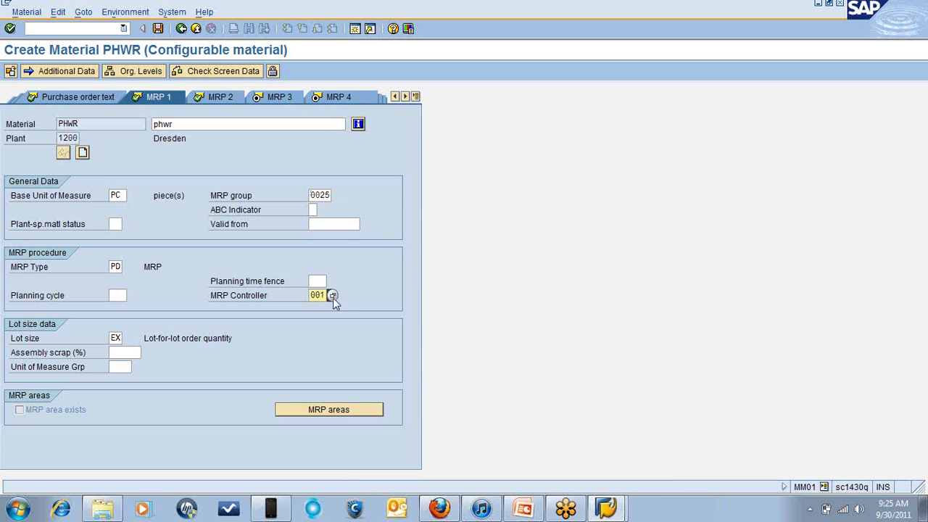
left_click(332, 295)
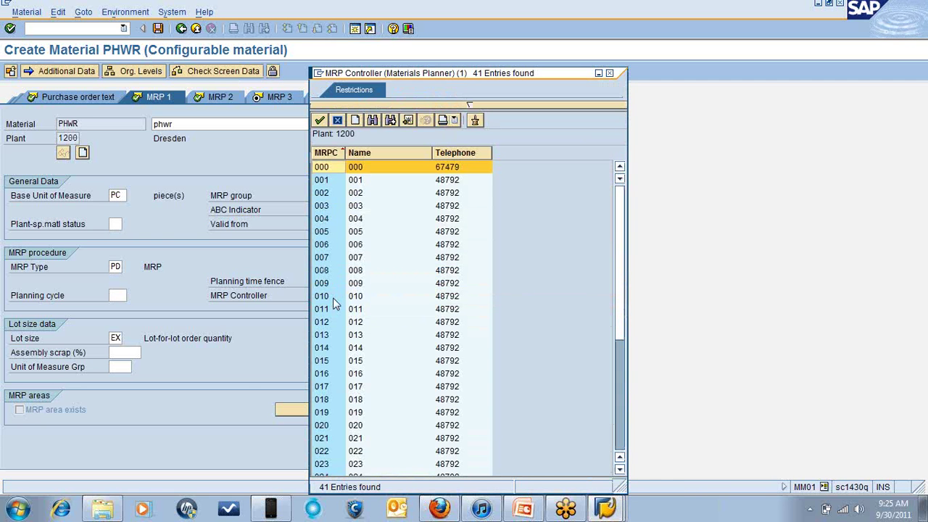
left_click(323, 182)
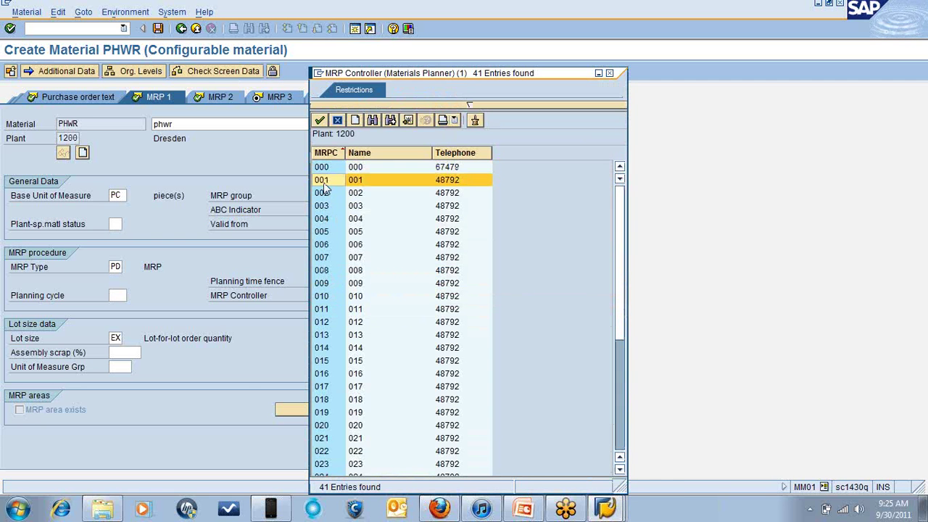
left_click(610, 74)
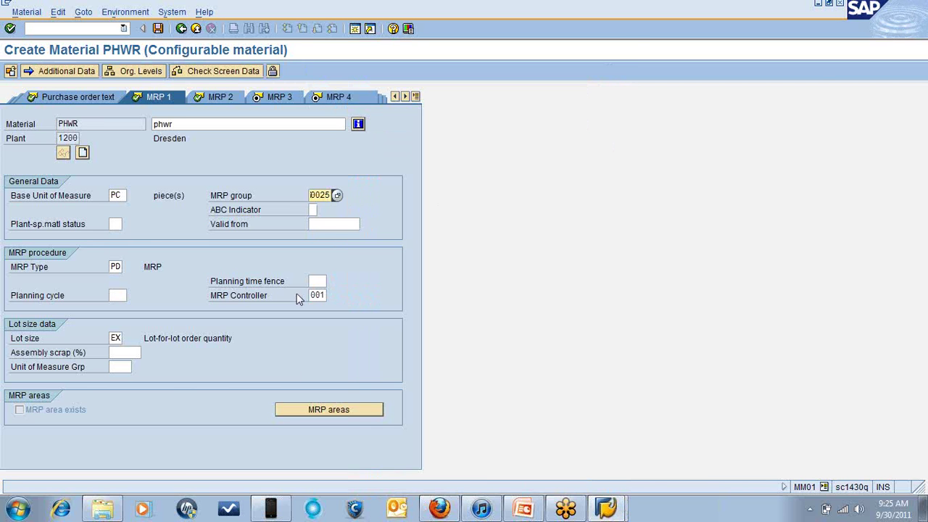
left_click(322, 281)
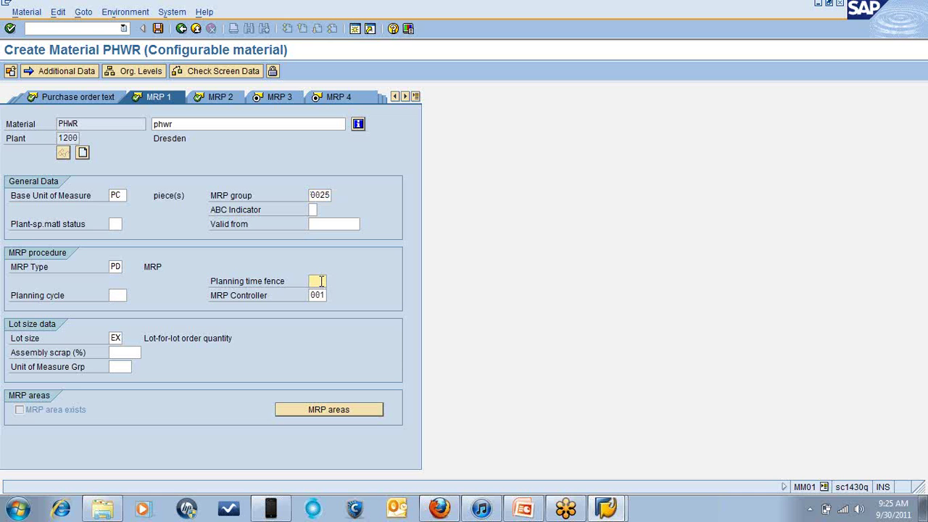
left_click(318, 295)
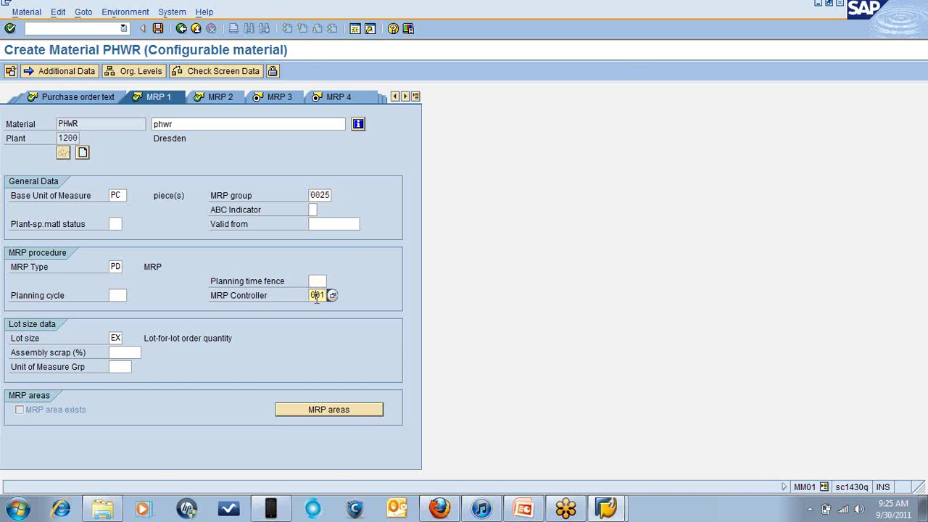
left_click(332, 296)
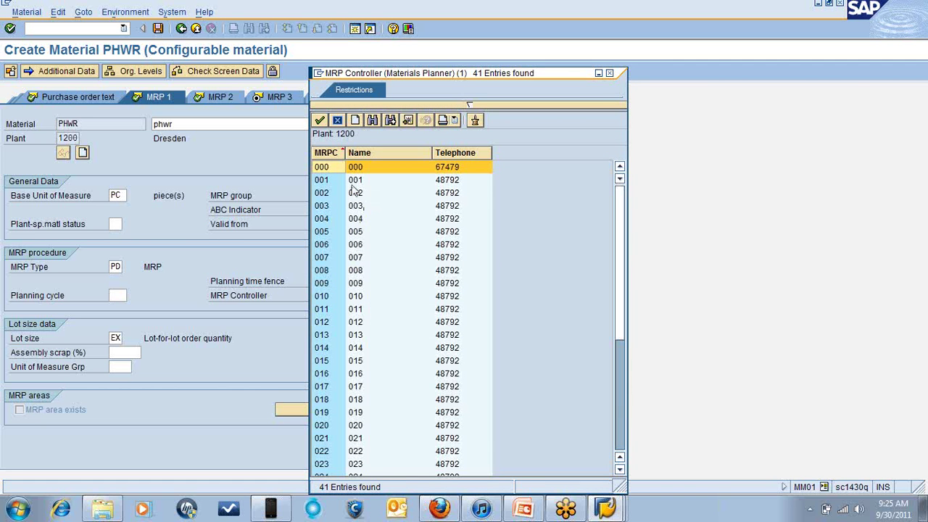
left_click(610, 74)
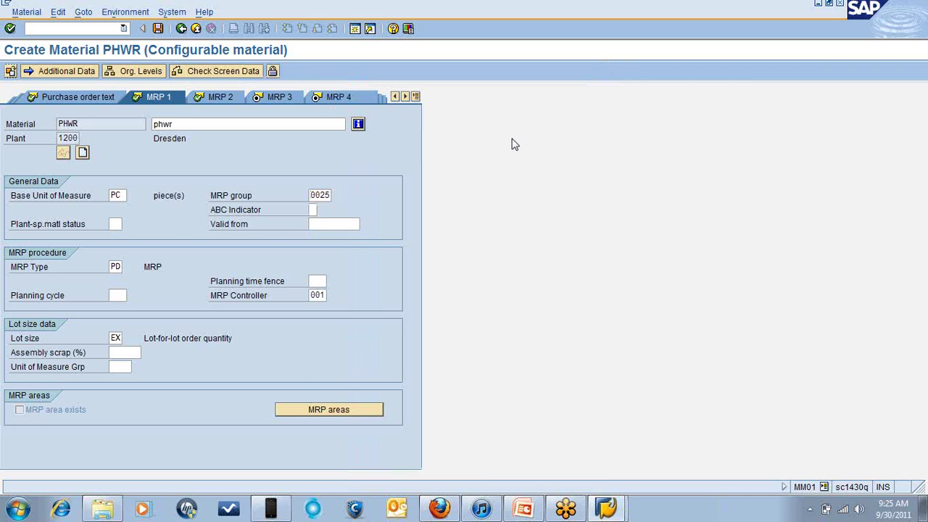
key("F3")
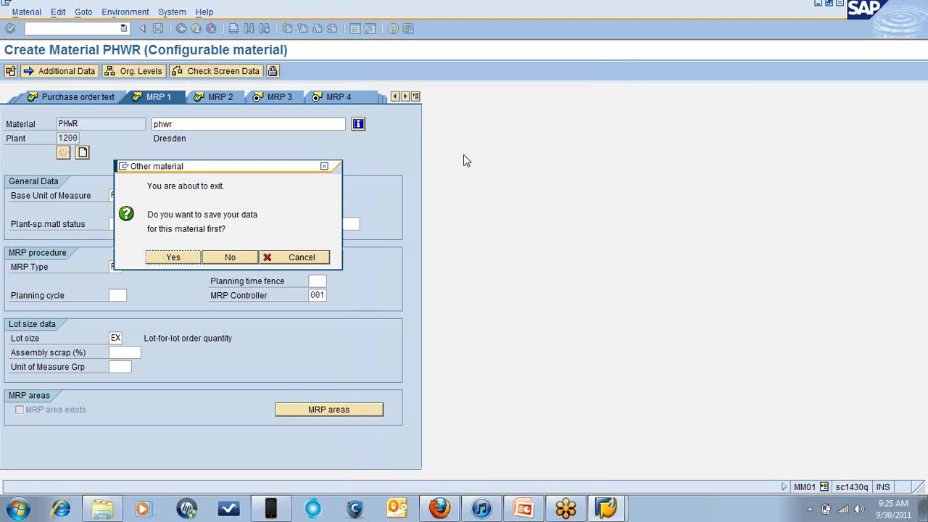
left_click(302, 258)
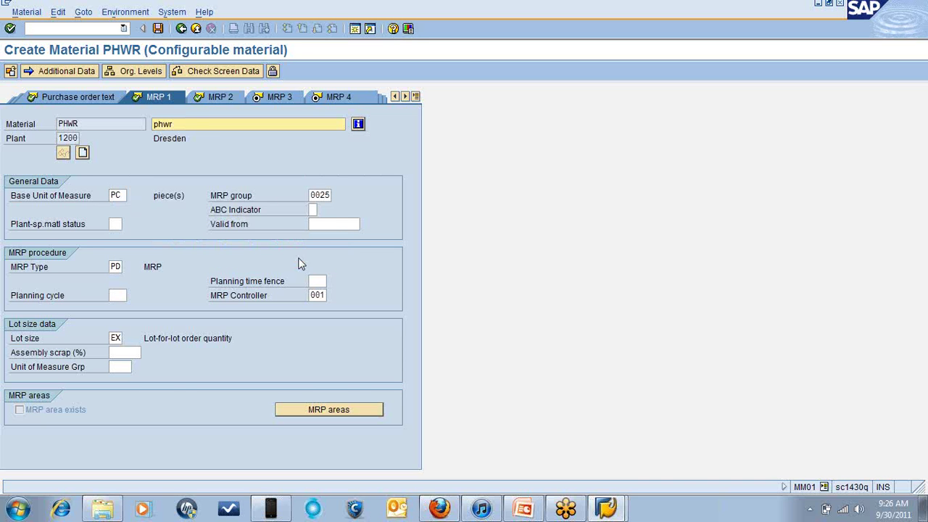
- Accept the MRP 2 data, continue to MRP 3 and review the strategy group's selection options
left_click(217, 100)
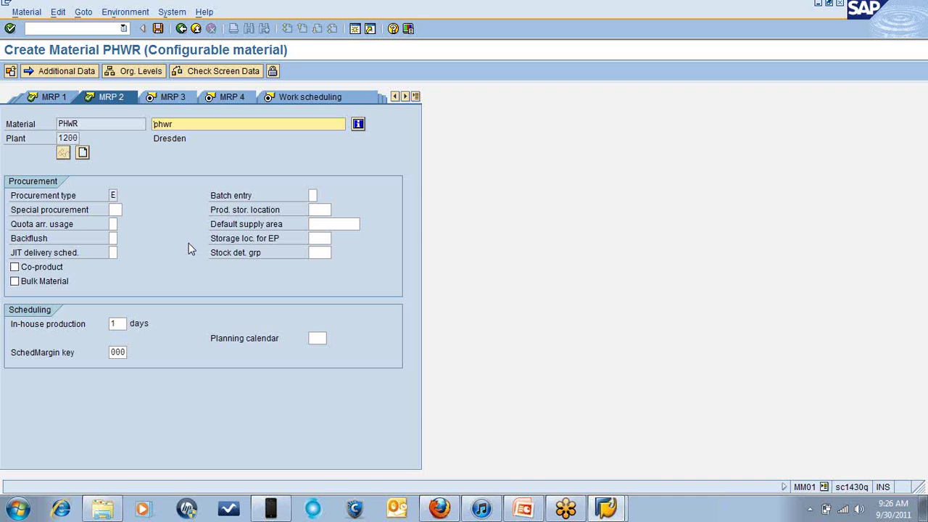
left_click(183, 97)
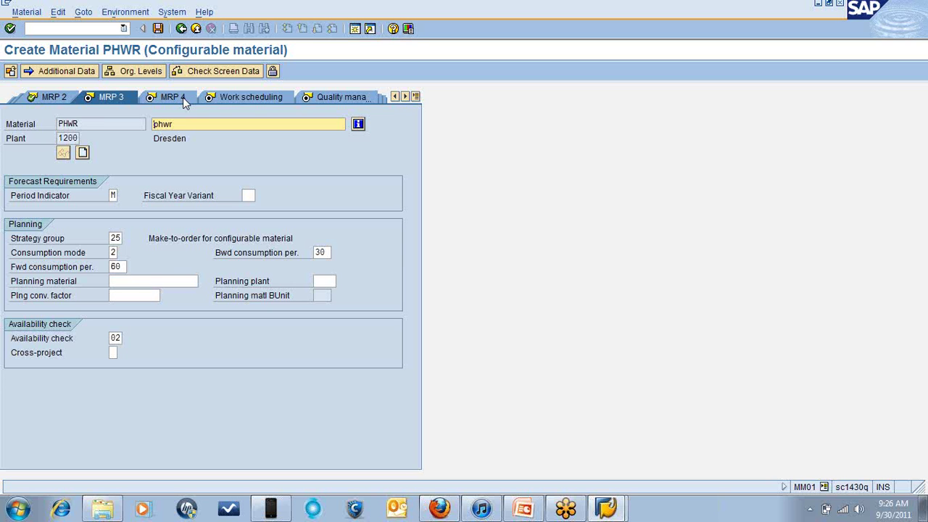
left_click(116, 238)
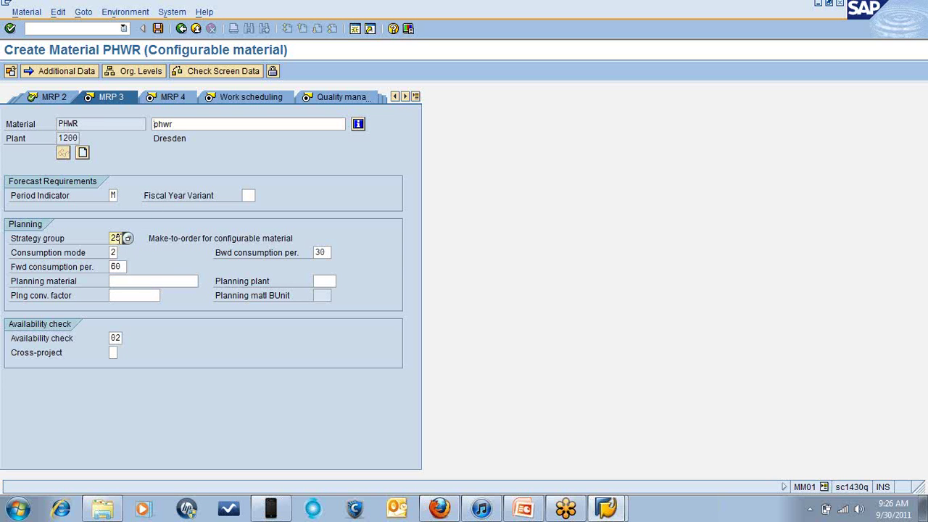
left_click(127, 239)
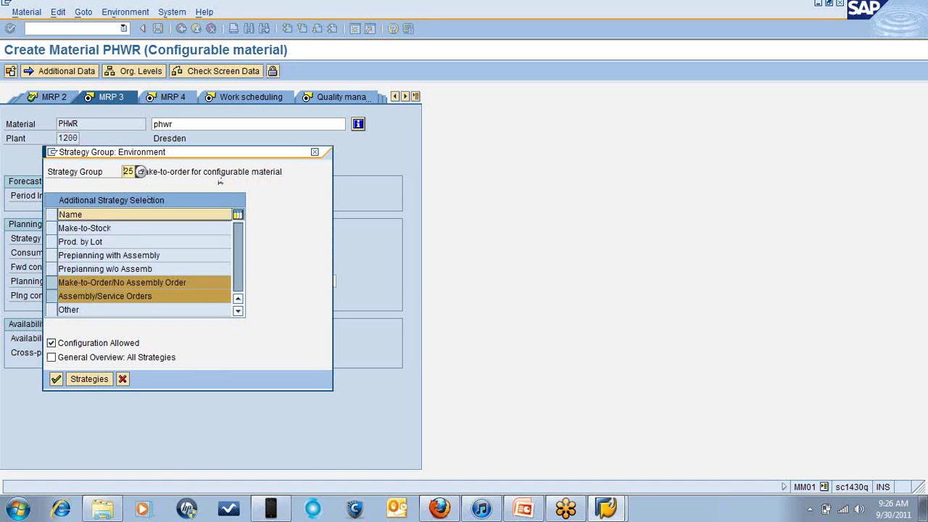
left_click(315, 152)
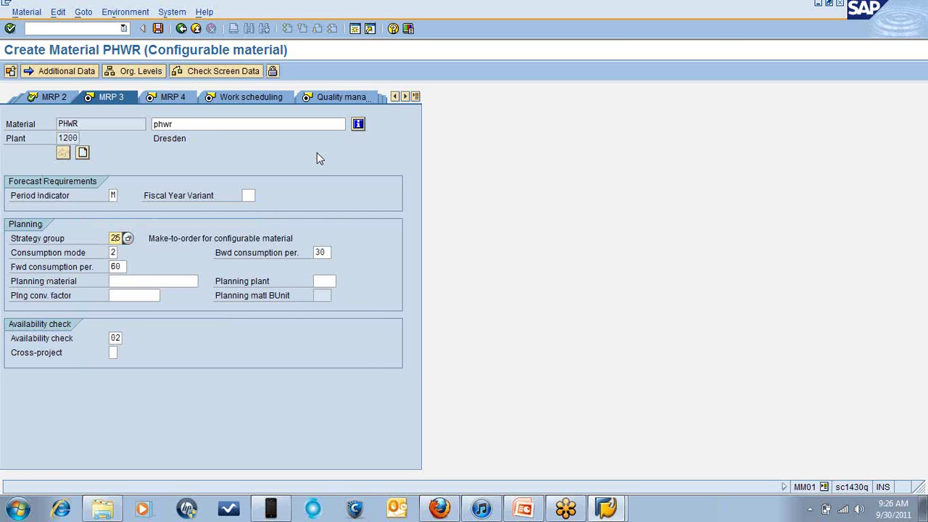
- Continue to the MRP 4 view and set the BOM selection method to 1, Selection by explosion date
left_click(170, 98)
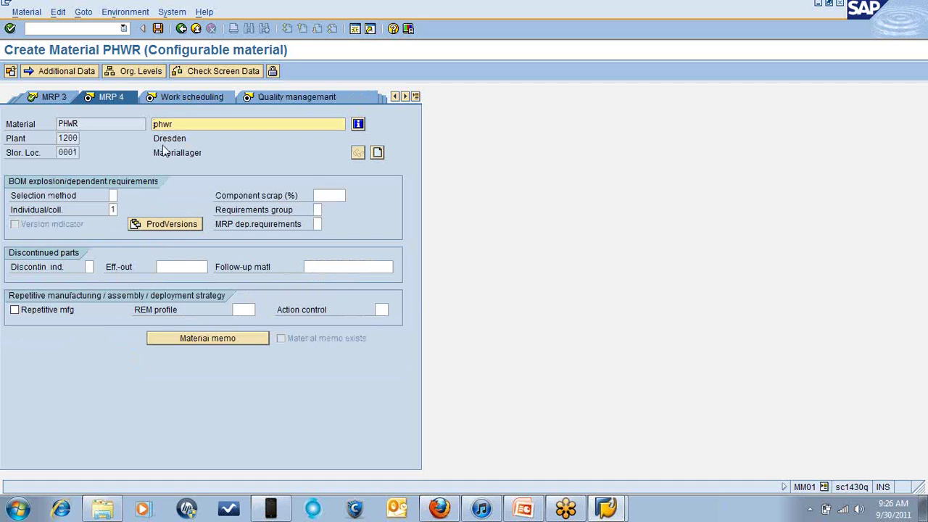
left_click(114, 196)
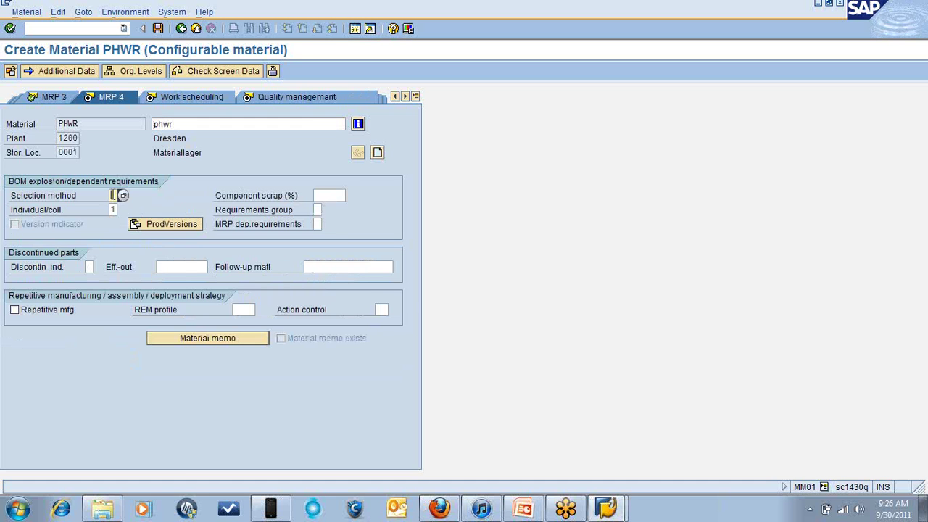
left_click(122, 195)
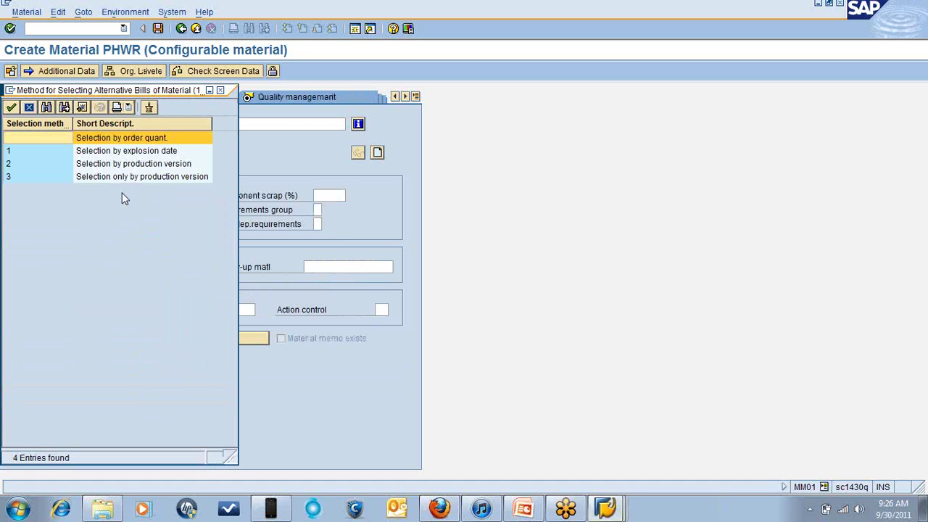
left_click(127, 154)
double_click(127, 154)
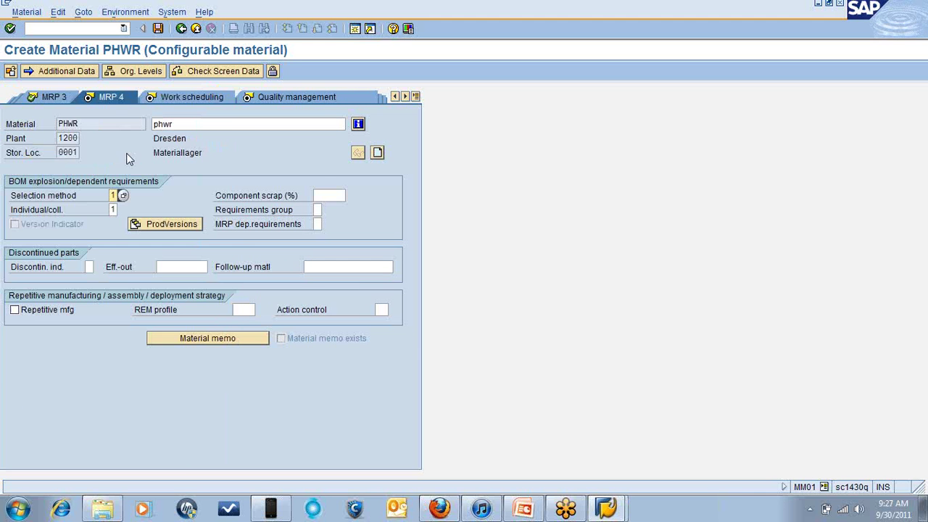
- Set the individual/collective indicator to 1, Individual requirements only, and continue to the Work scheduling view
left_click(119, 209)
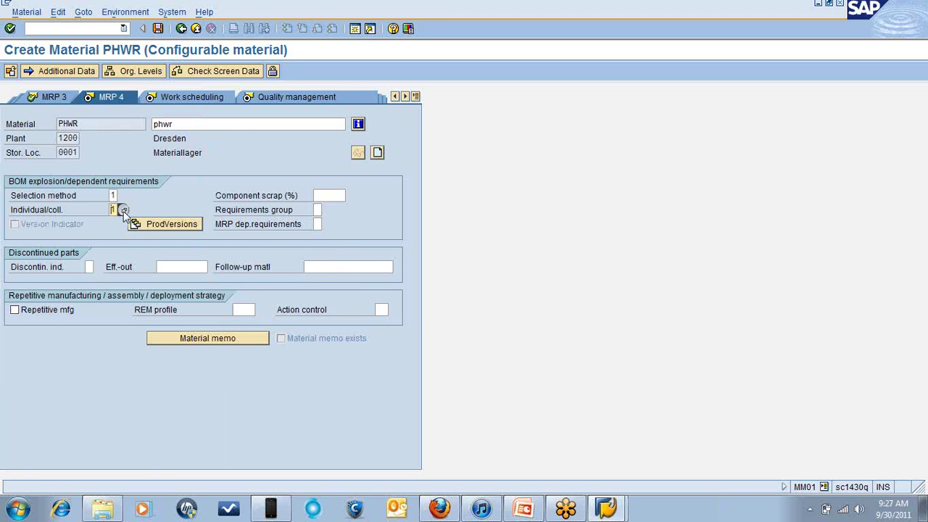
left_click(123, 210)
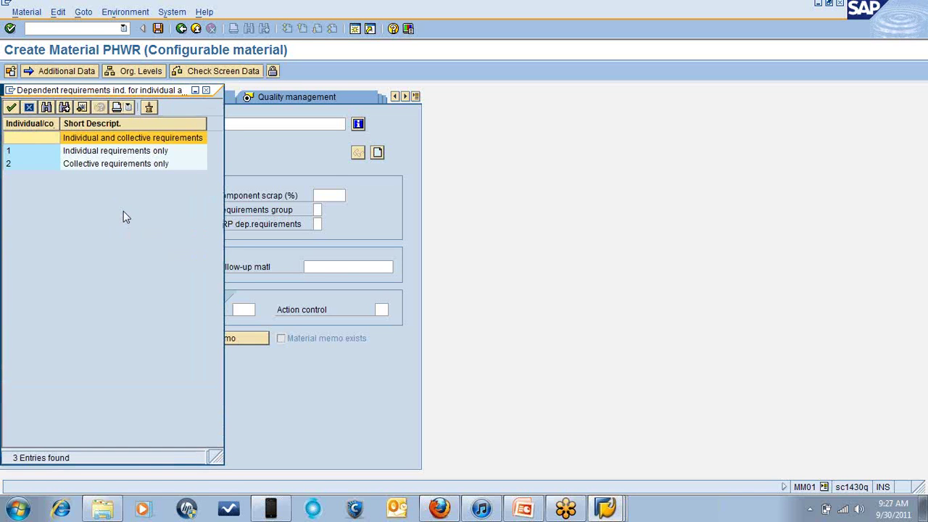
double_click(121, 151)
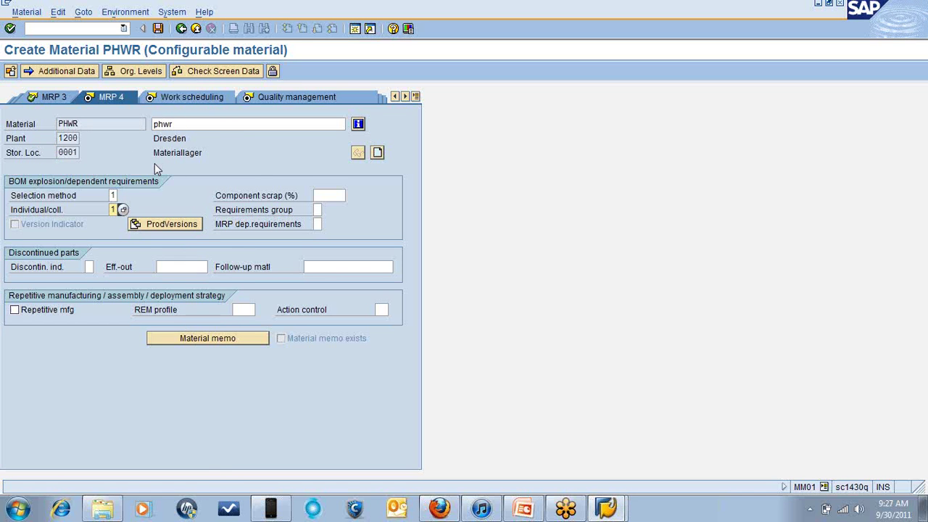
key("Return")
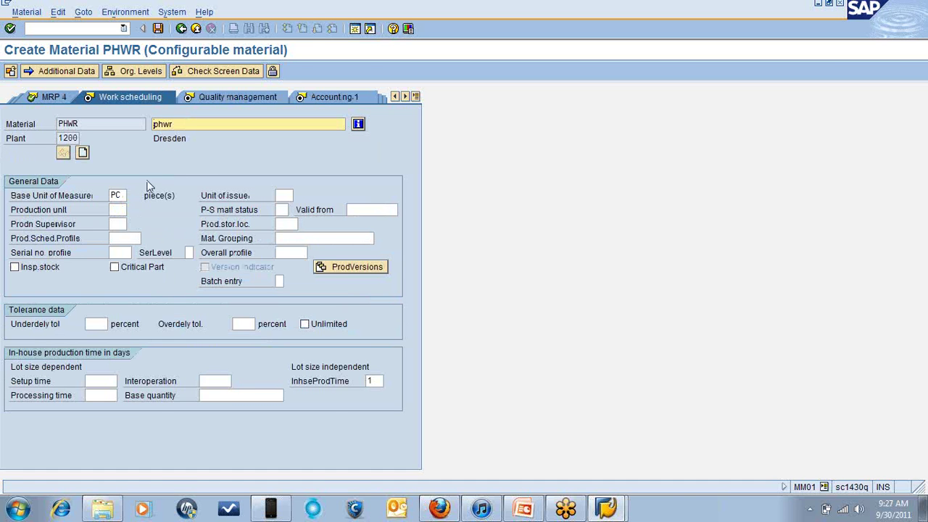
- Accept the copied data in the Work scheduling and Quality management views, continuing to Accounting 1
left_click(122, 238)
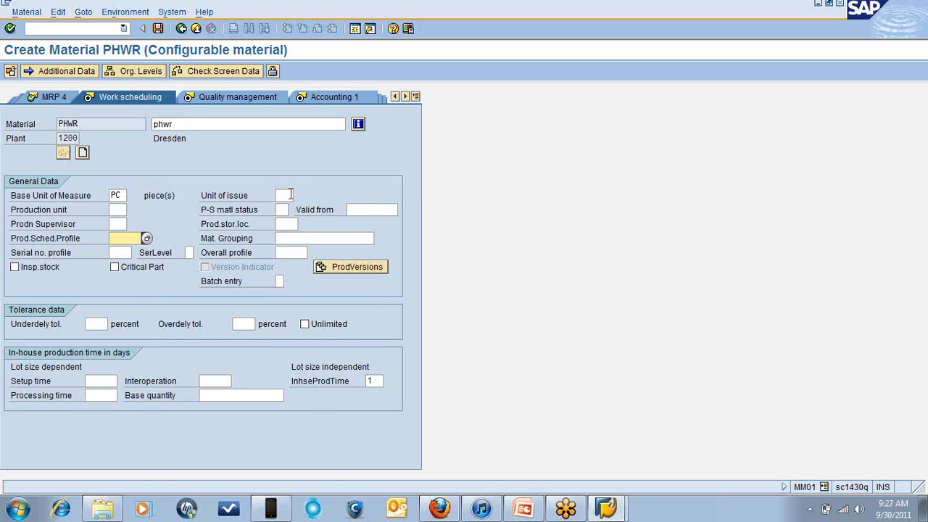
left_click(290, 194)
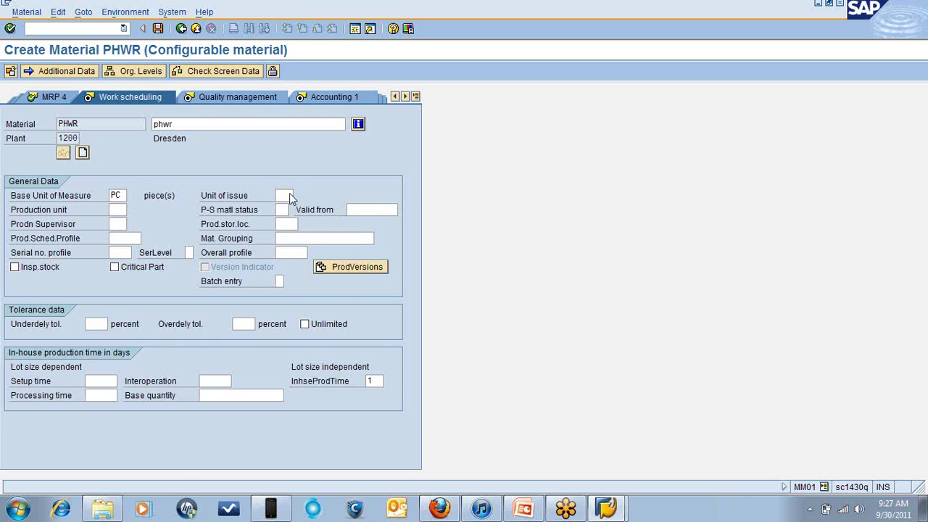
key("Return")
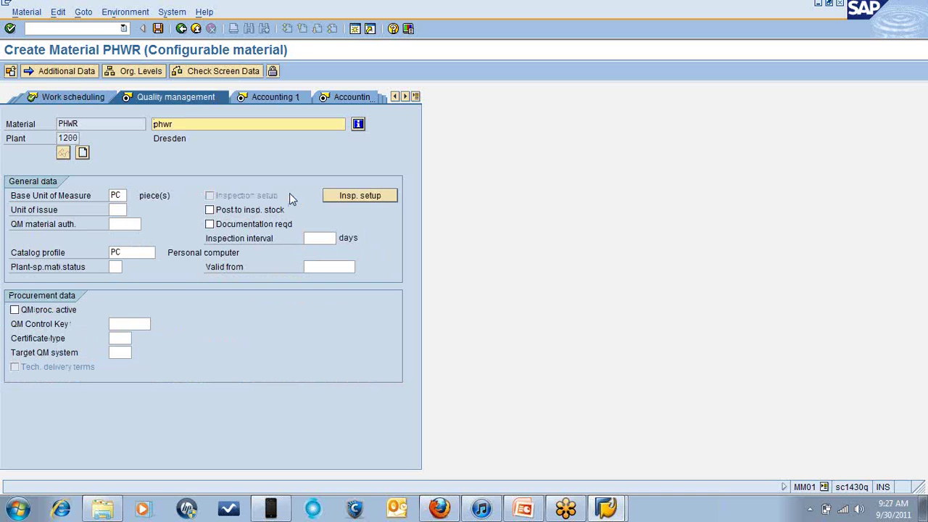
key("Return")
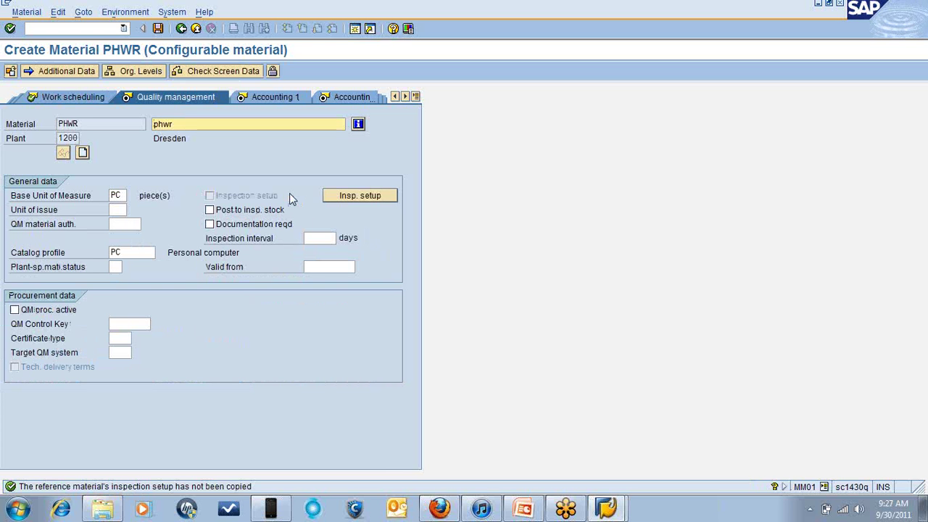
key("Return")
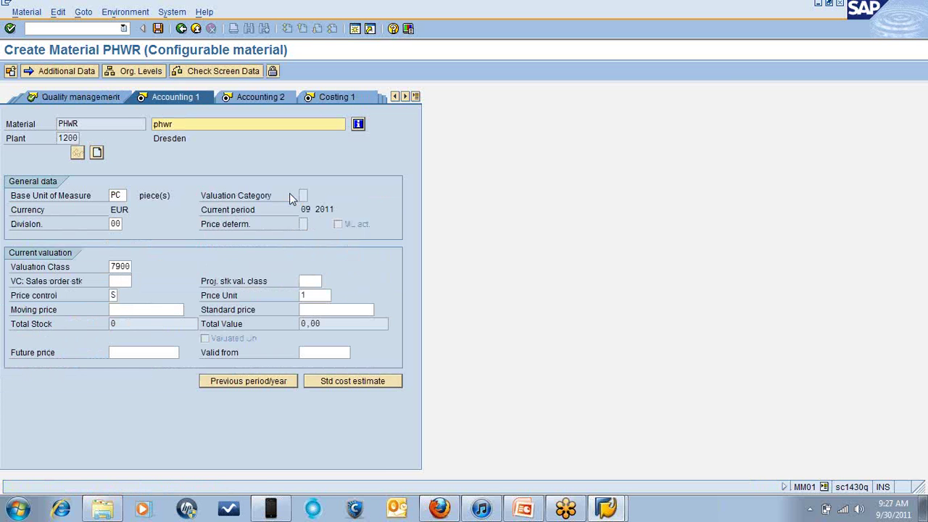
- Set the standard price to 100000 in the Accounting 1 view and continue to Accounting 2
key("Return")
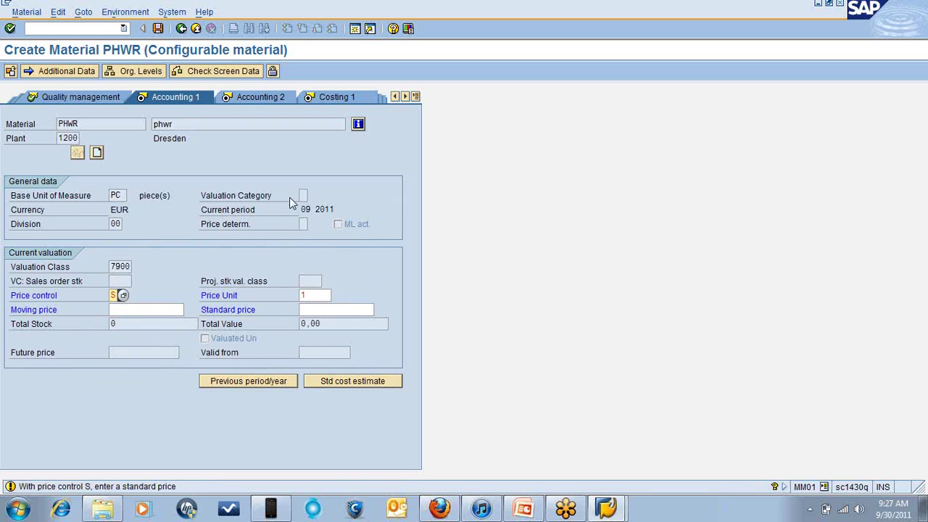
left_click(316, 309)
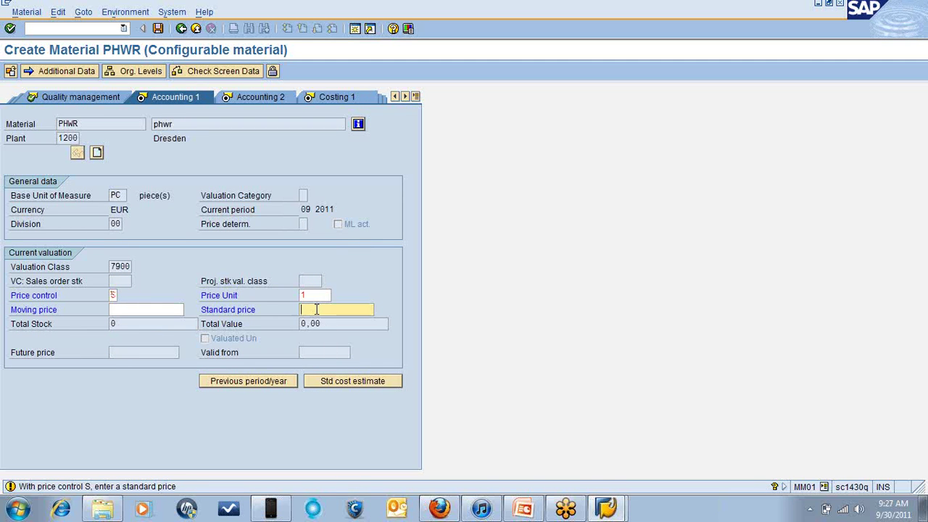
type("1")
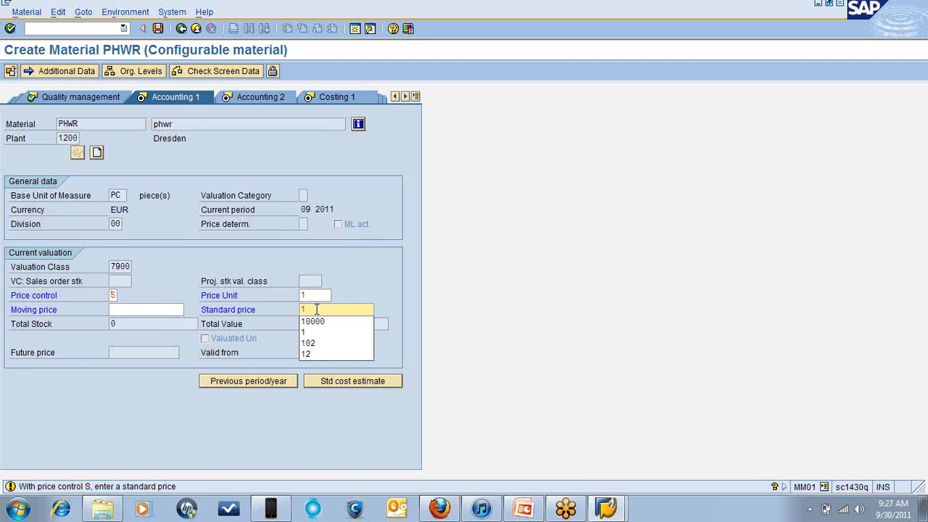
type("0")
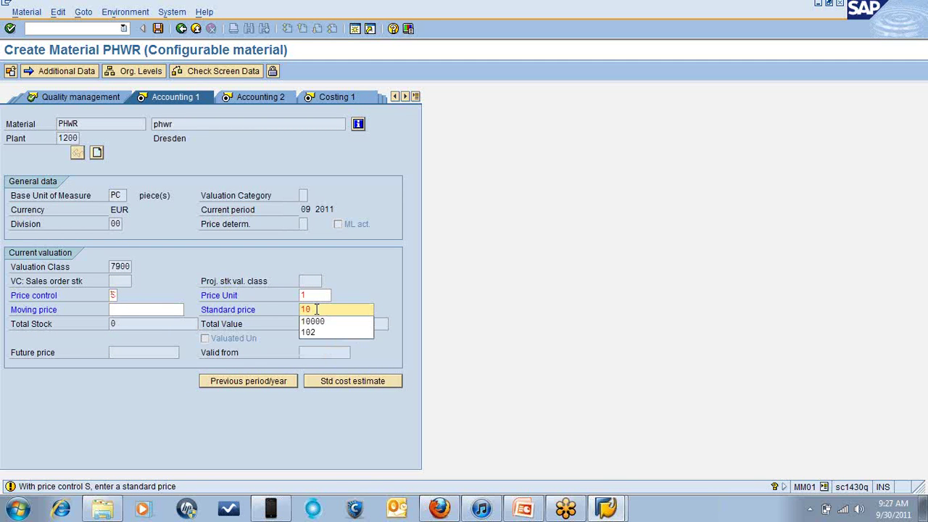
type("0")
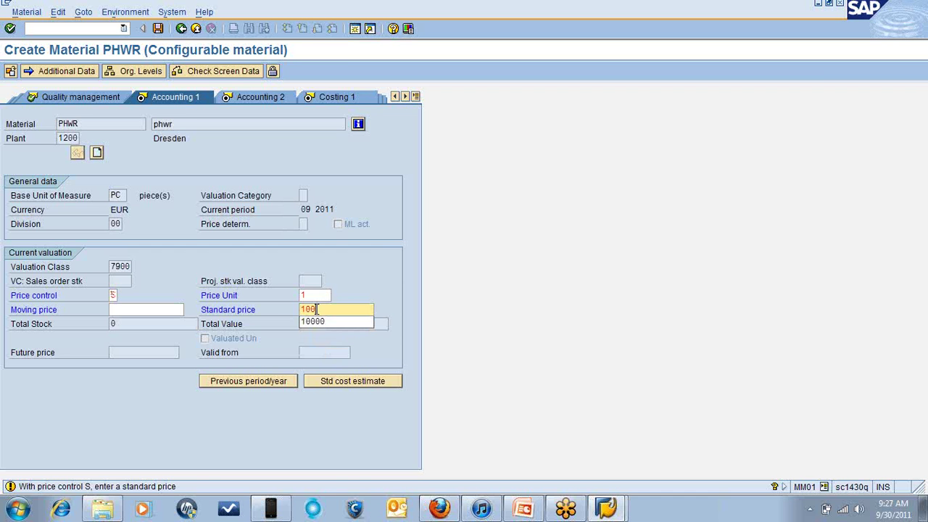
type("000")
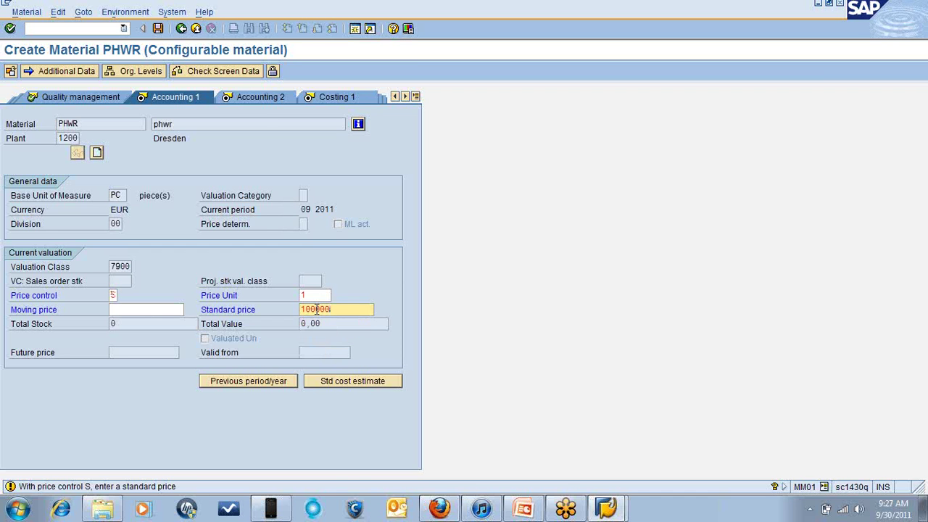
key("Return")
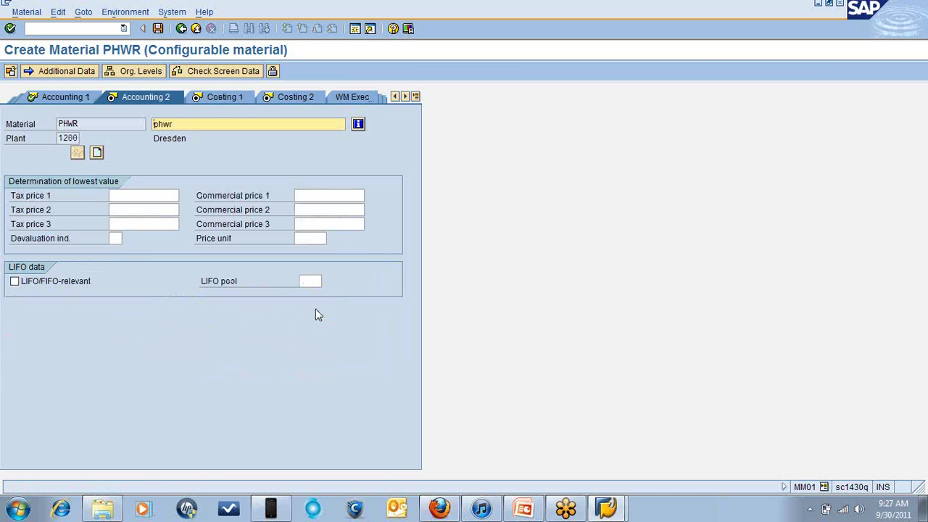
- Accept the Accounting 2, Costing 1 and Costing 2 data and save material PHWR
key("Return")
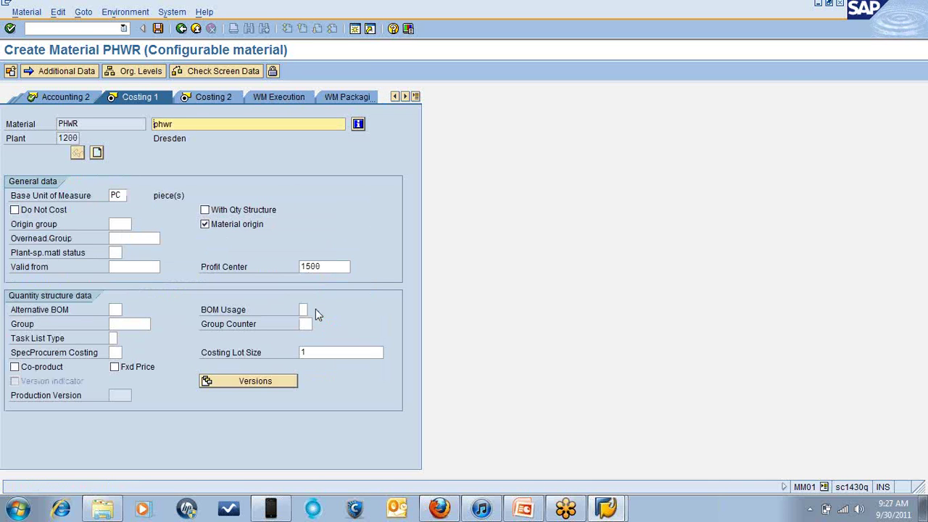
key("Return")
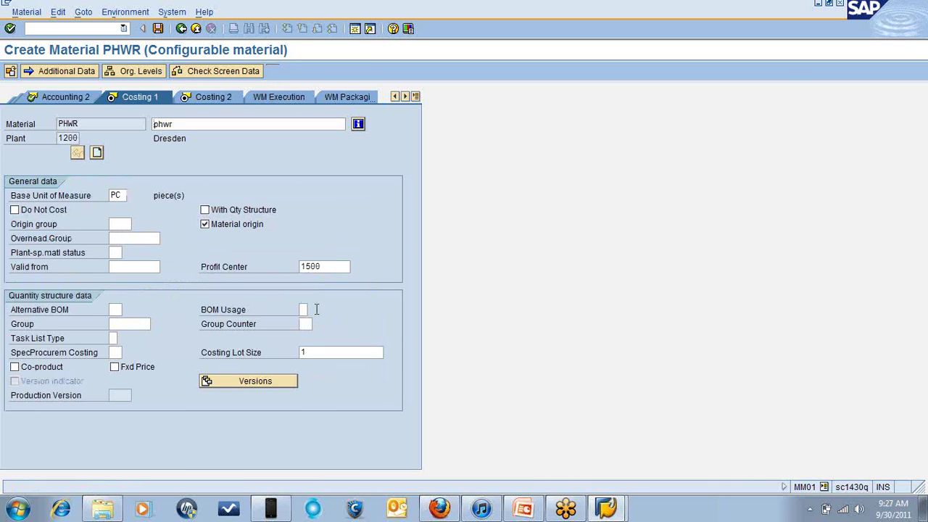
key("Return")
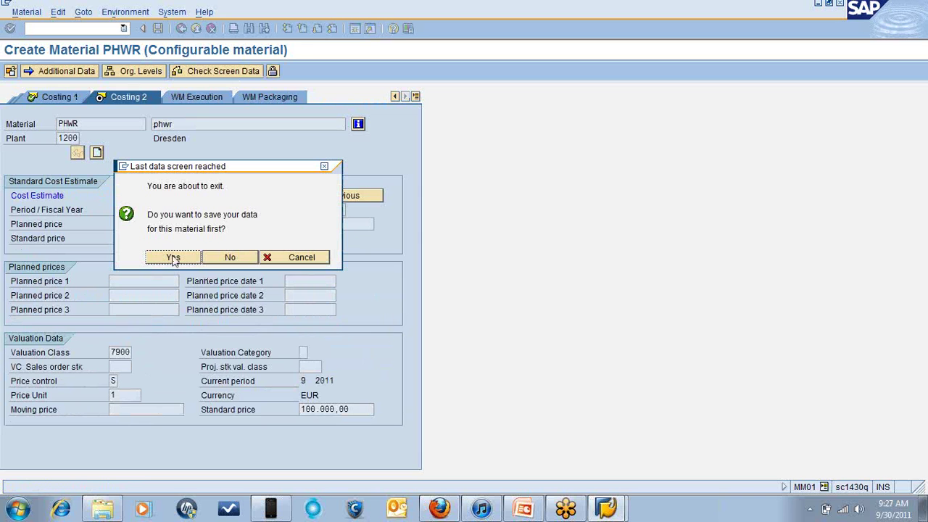
left_click(174, 258)
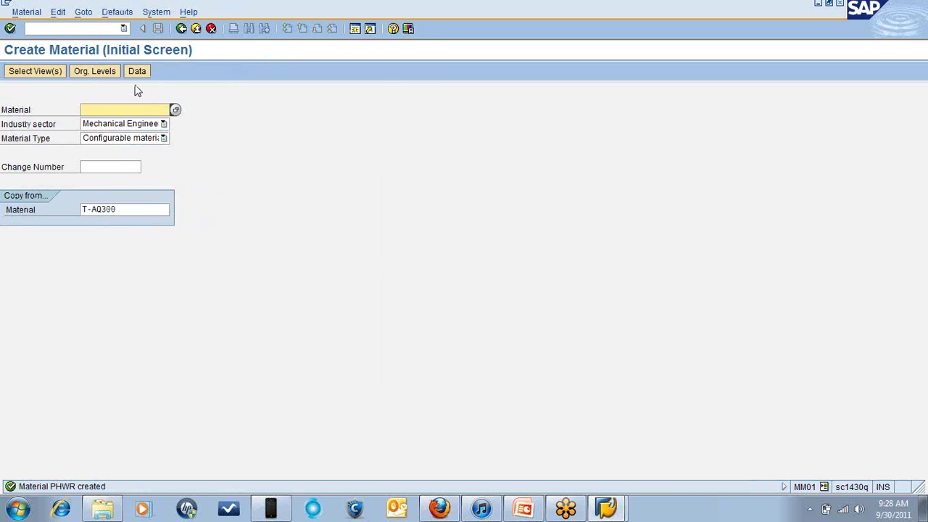
- Leave material creation with /n and start transaction MM02 for changing materials
left_click(79, 28)
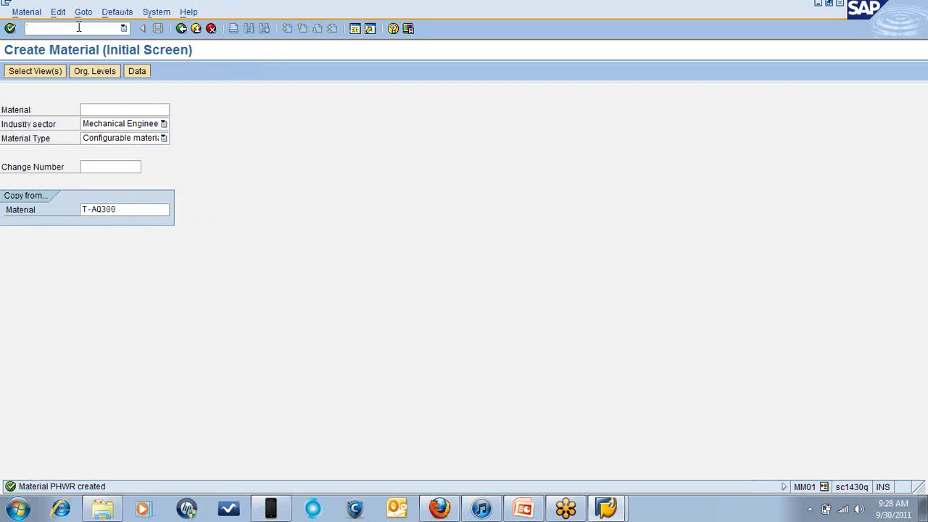
type("/n")
key("Return")
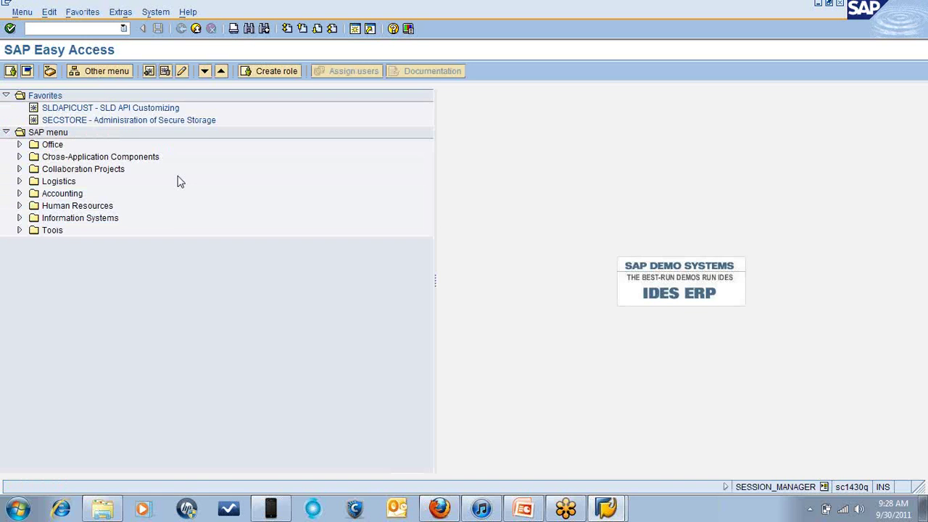
type("mm02")
key("Return")
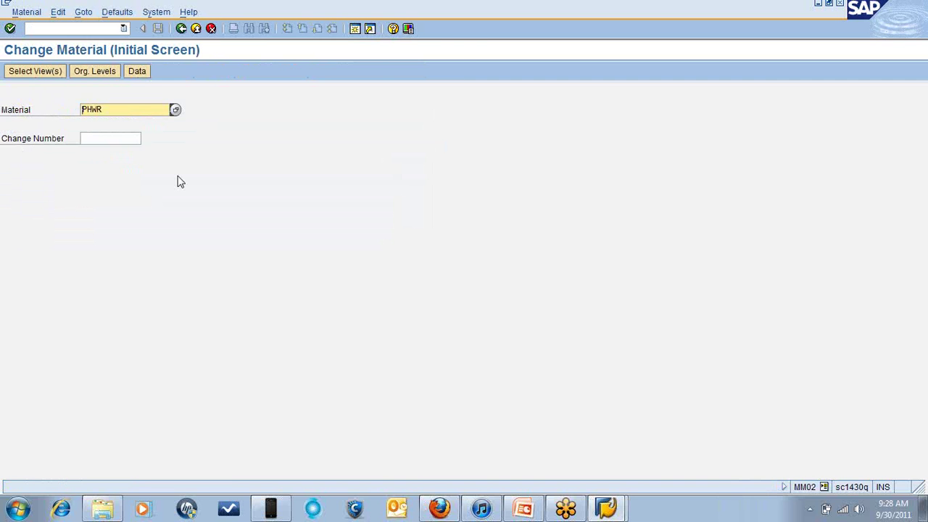
- Open material PHWR for changing with only the Classification view selected
key("Return")
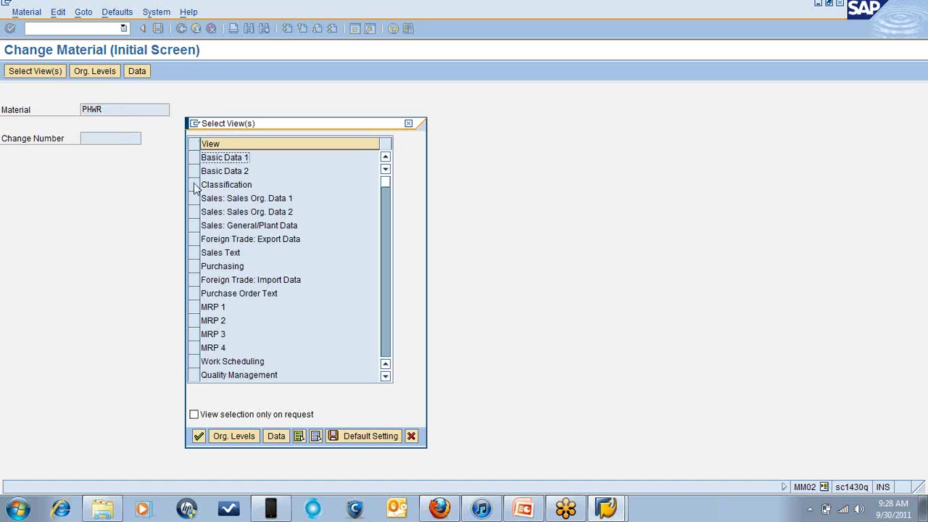
left_click(194, 185)
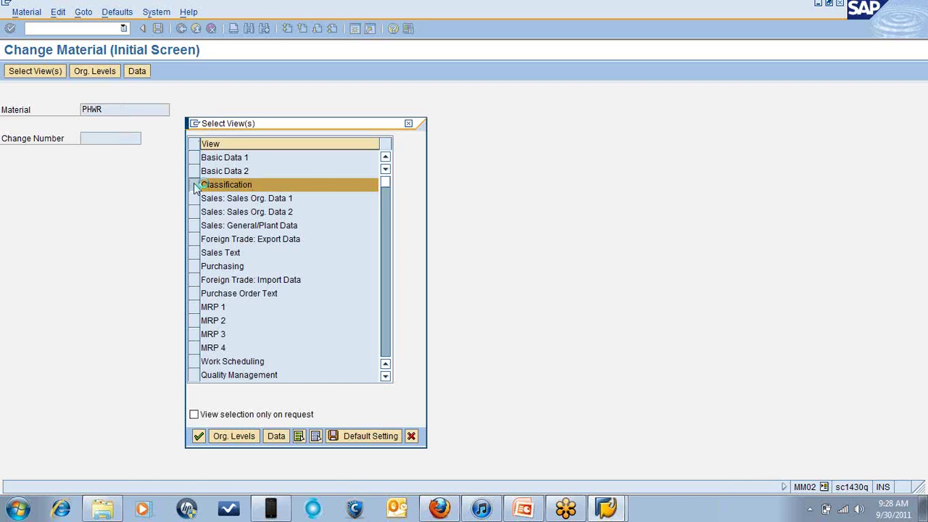
key("Return")
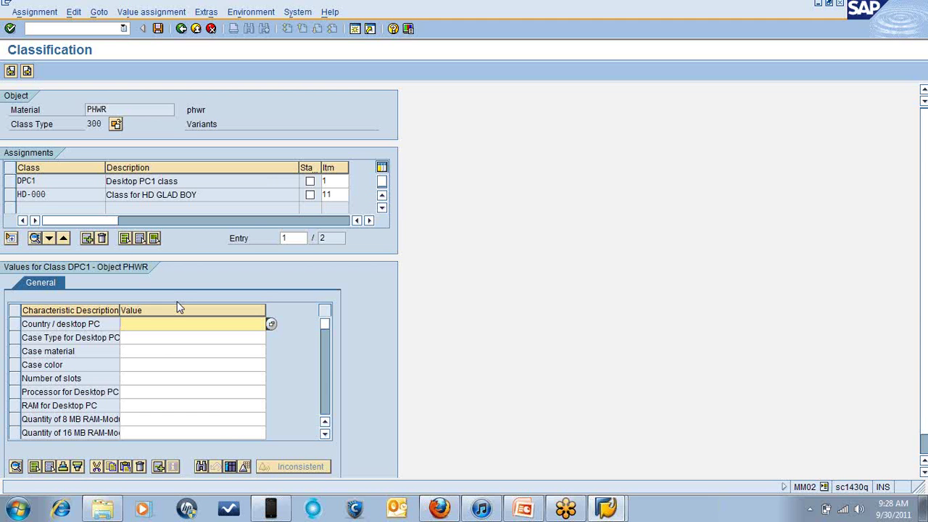
- Assign country 002 (USA) and case type 001 (Standard casing) to the desktop PC characteristics of class DPC1
left_click(270, 324)
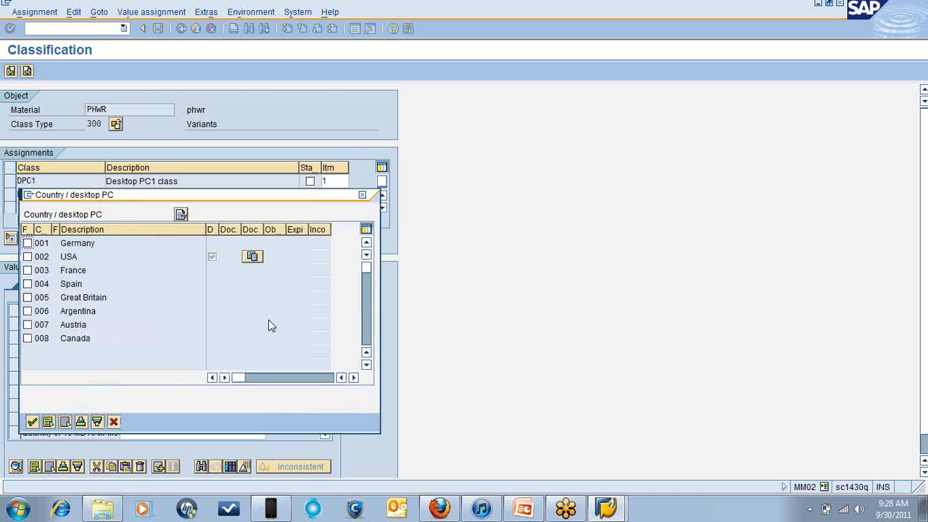
left_click(28, 257)
left_click(32, 422)
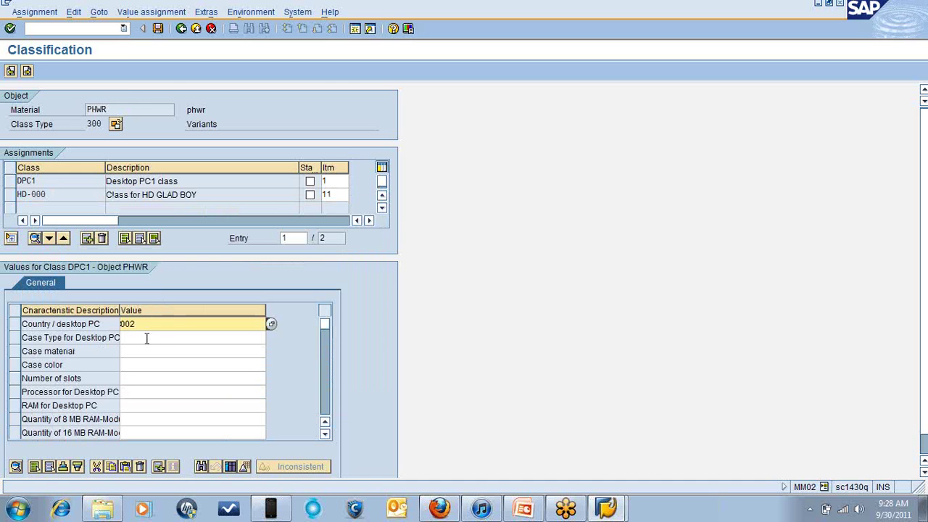
left_click(147, 338)
left_click(269, 336)
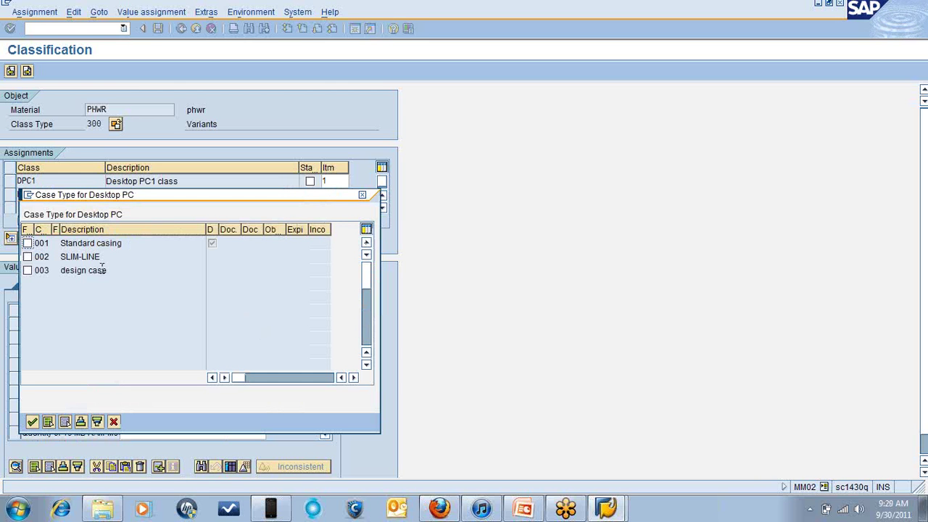
left_click(28, 244)
left_click(32, 422)
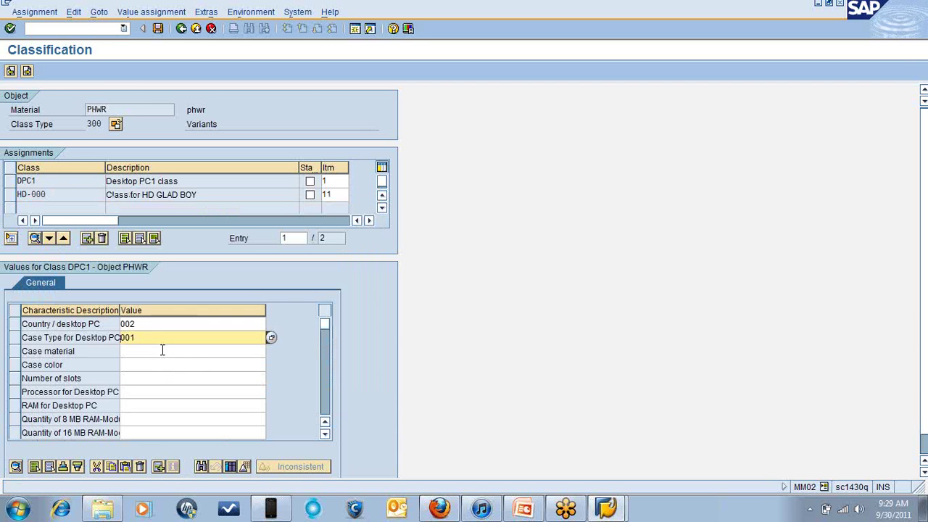
- Set the case material to 002 (Metal) and the case color to 001 (Metallic black)
left_click(160, 351)
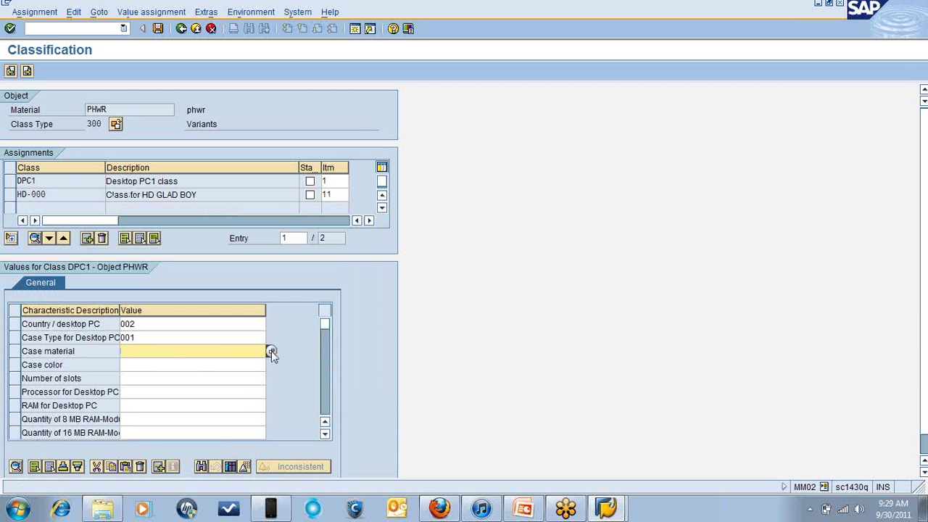
left_click(271, 351)
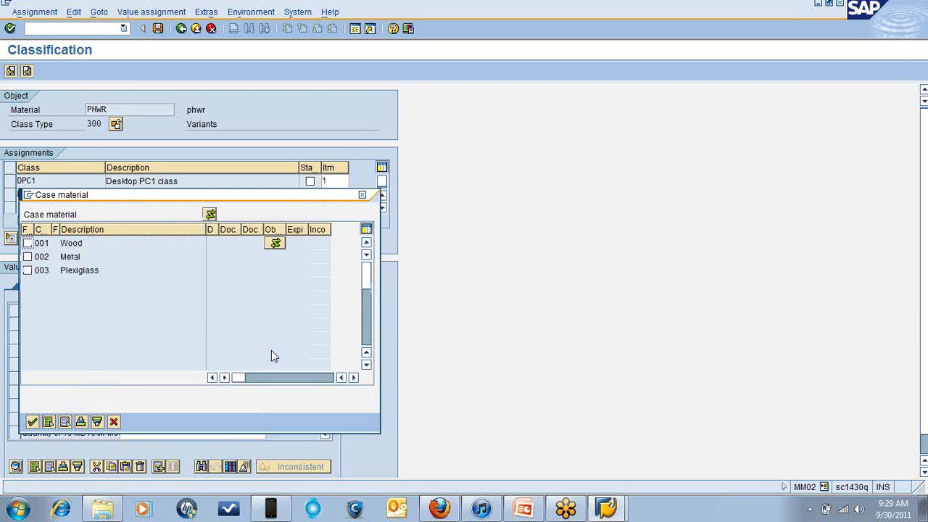
left_click(27, 257)
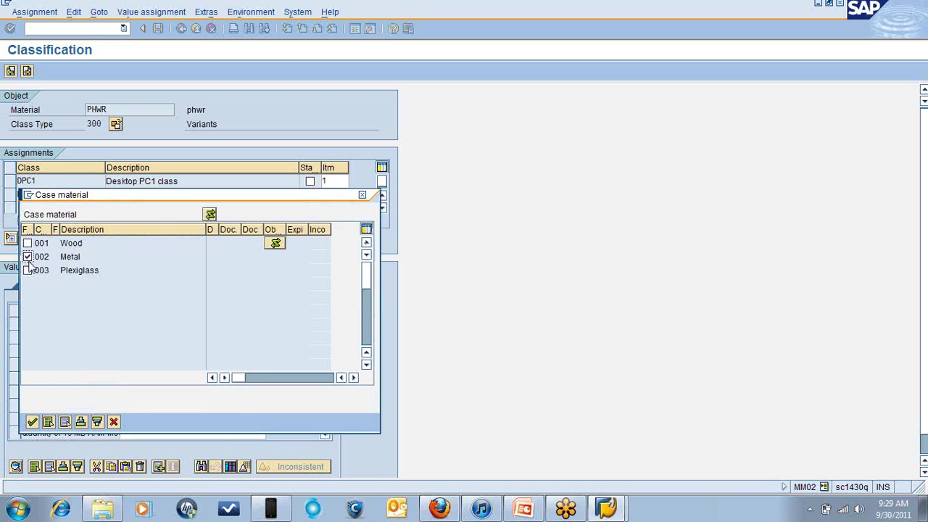
left_click(33, 422)
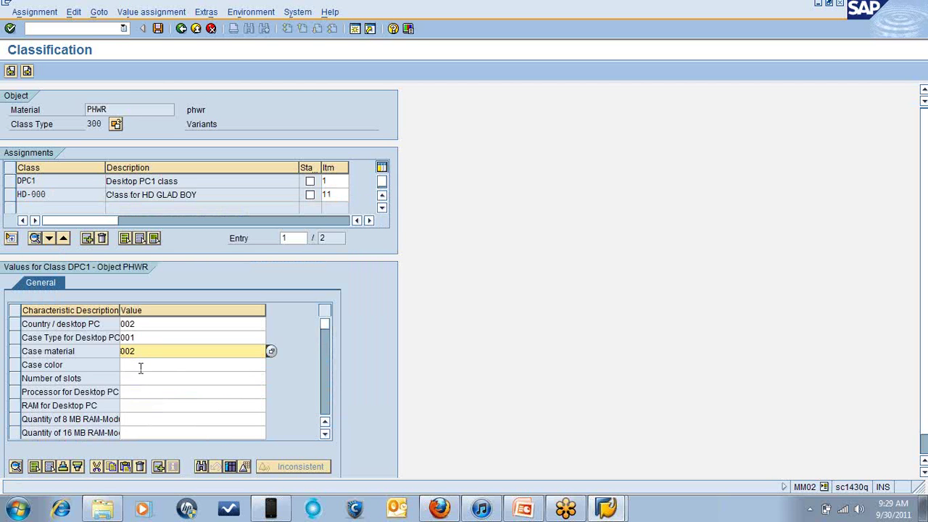
left_click(141, 368)
left_click(270, 365)
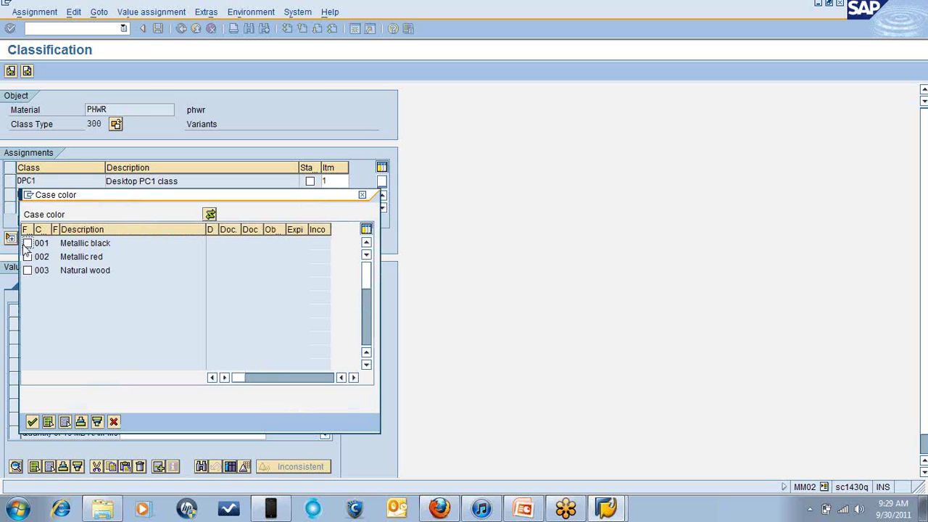
left_click(27, 243)
left_click(32, 422)
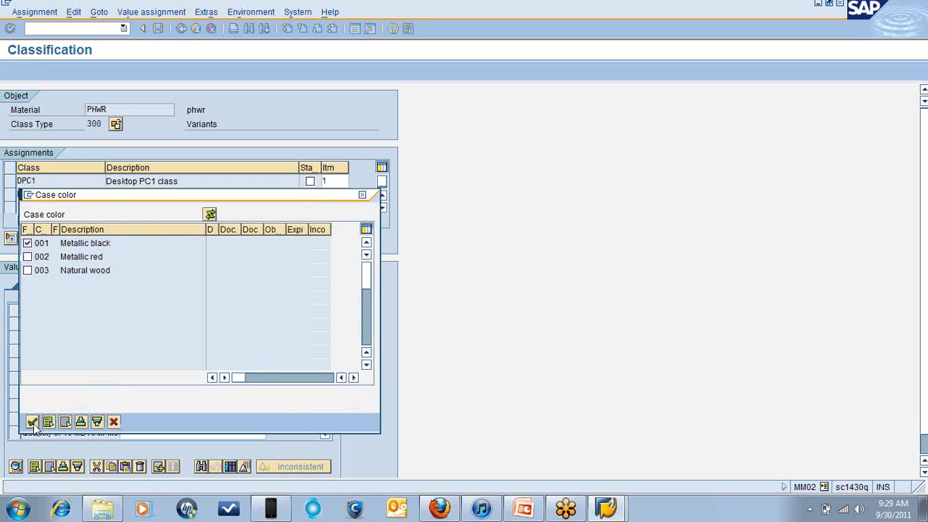
- Set the number of slots to 4 and the desktop PC processor to 001 (700 MHz CPU)
left_click(145, 378)
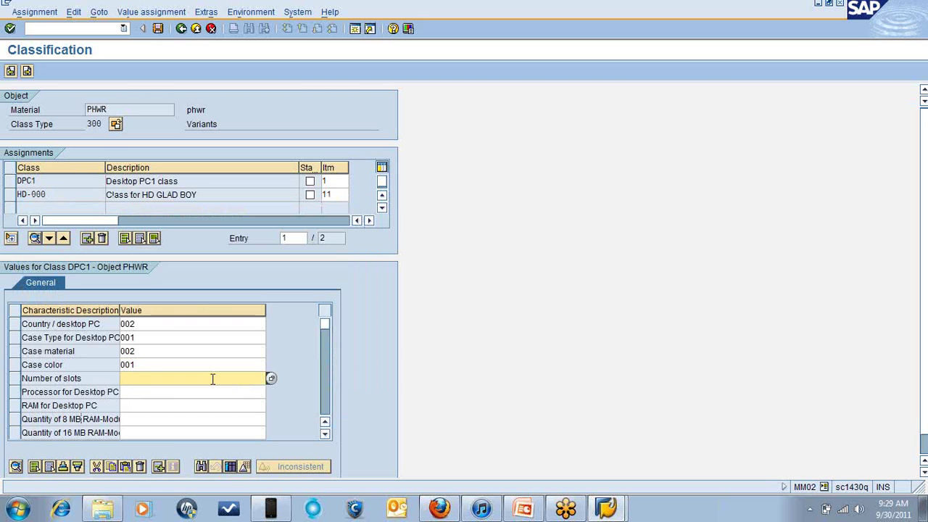
left_click(270, 377)
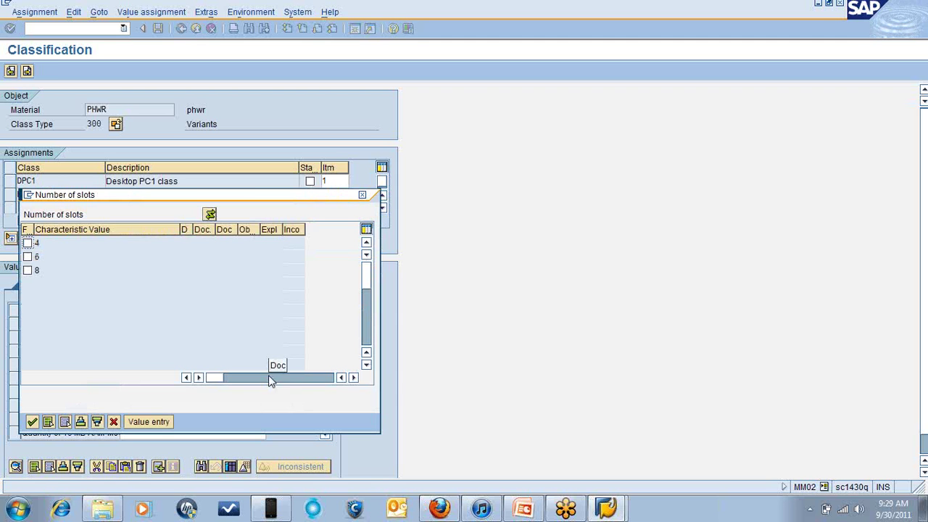
left_click(27, 244)
left_click(32, 421)
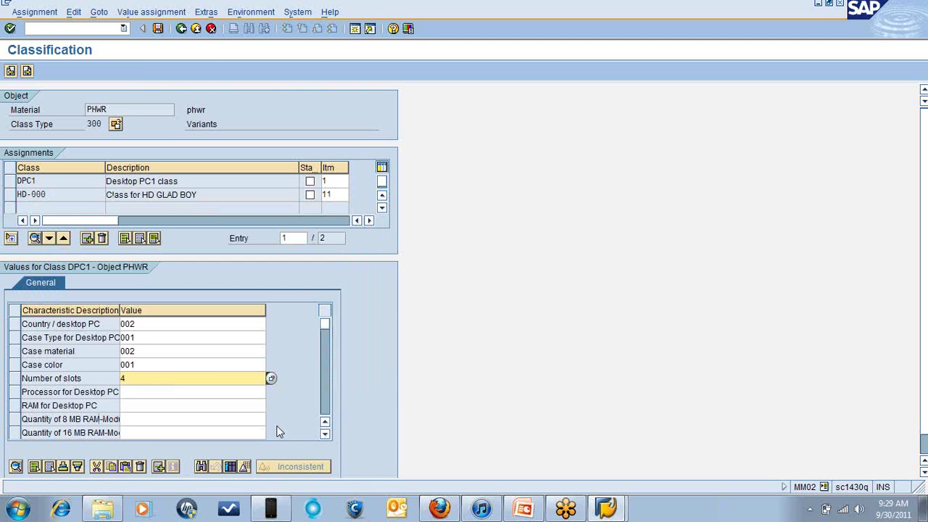
left_click(197, 393)
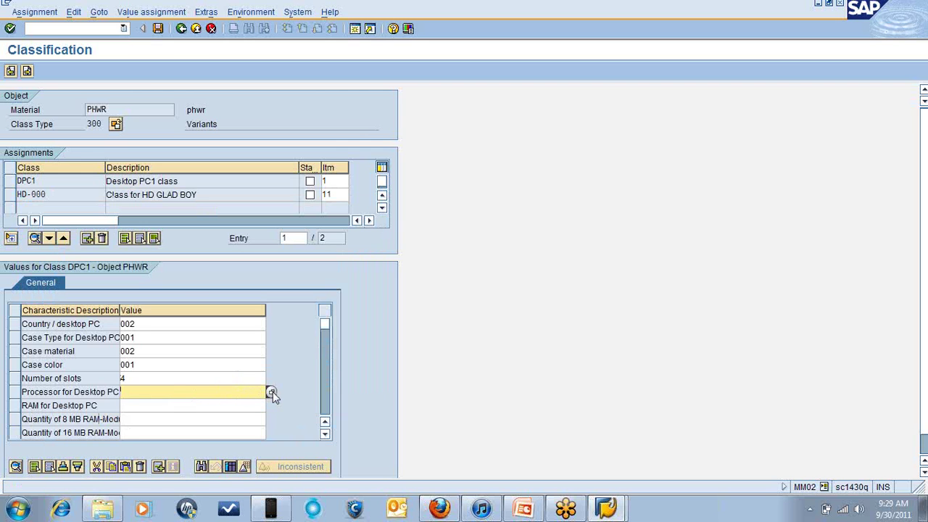
left_click(271, 392)
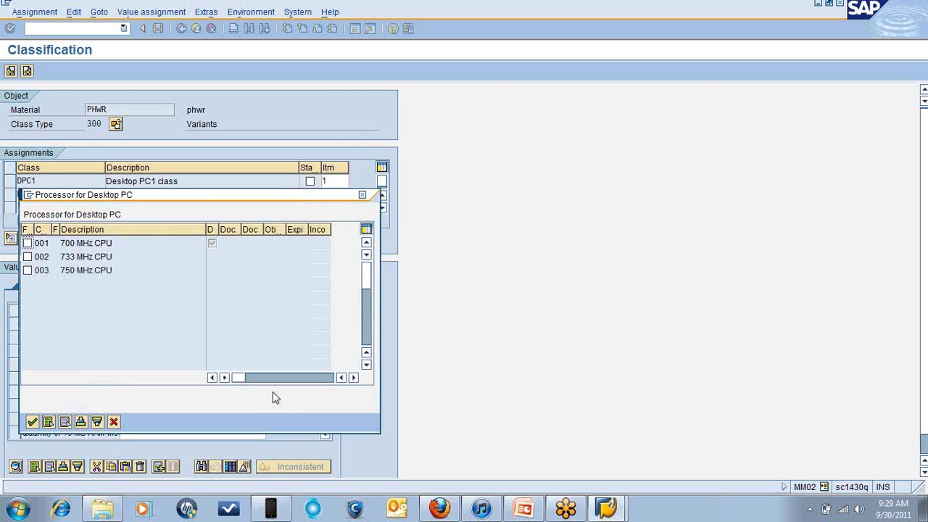
left_click(28, 243)
left_click(33, 422)
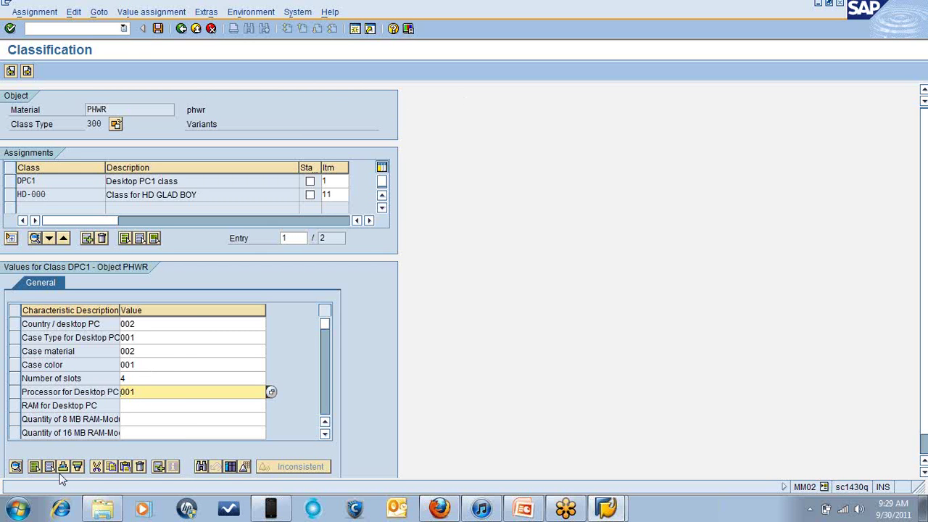
- Open Microsoft Office Word 2007 with a blank document
left_click(18, 509)
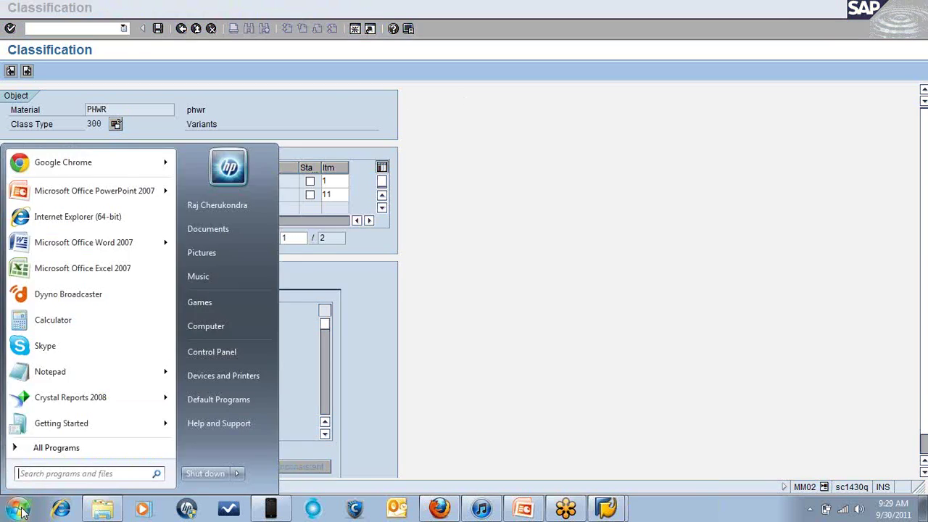
left_click(62, 246)
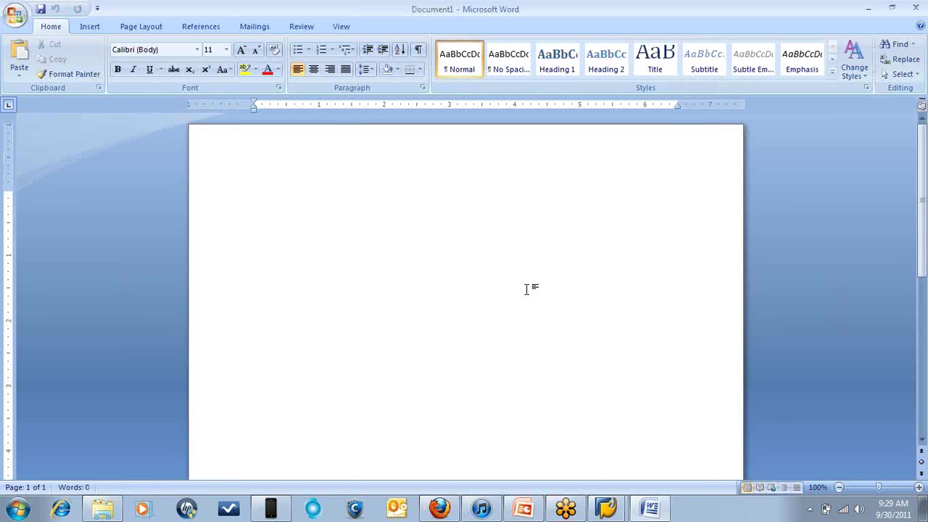
- Write the line "Classification – stand alone cross function" at the start of the blank document
type("Classificati")
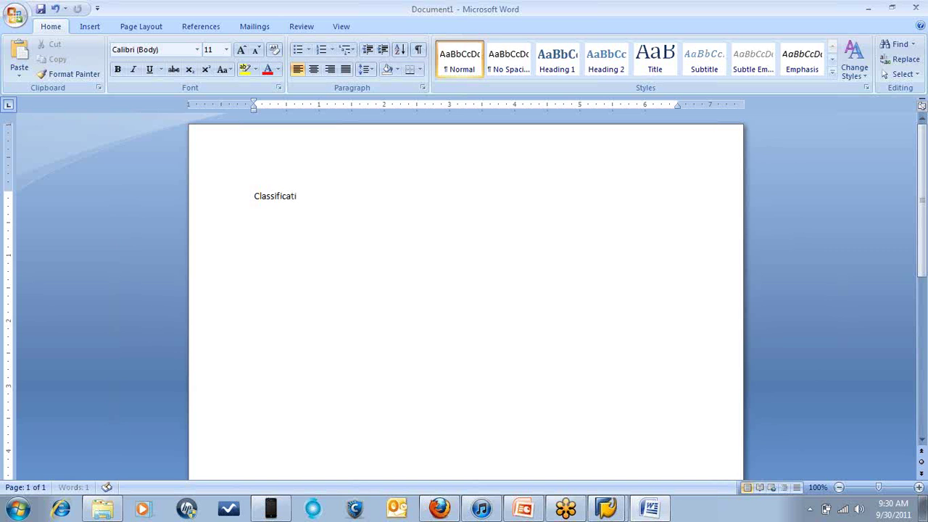
type("on - st")
type("and alo")
type("ne")
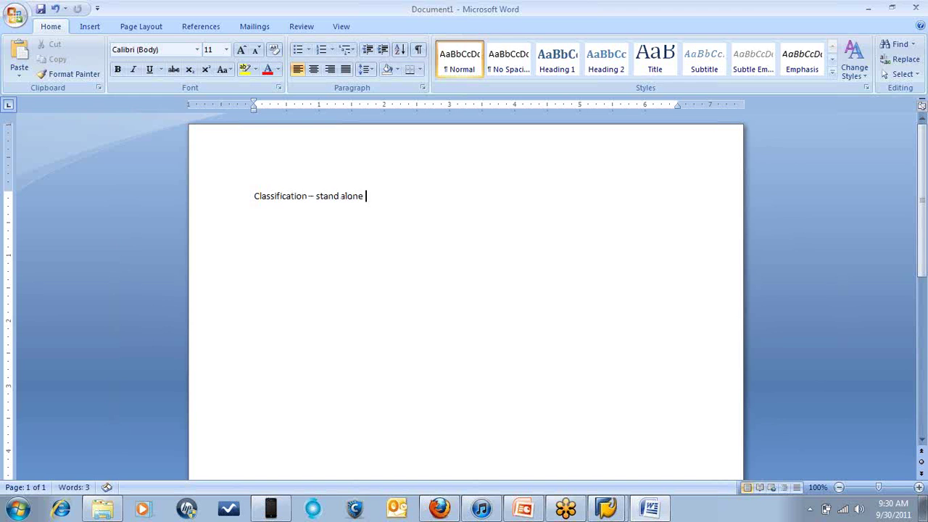
type(". cross function")
mouse_move(590, 500)
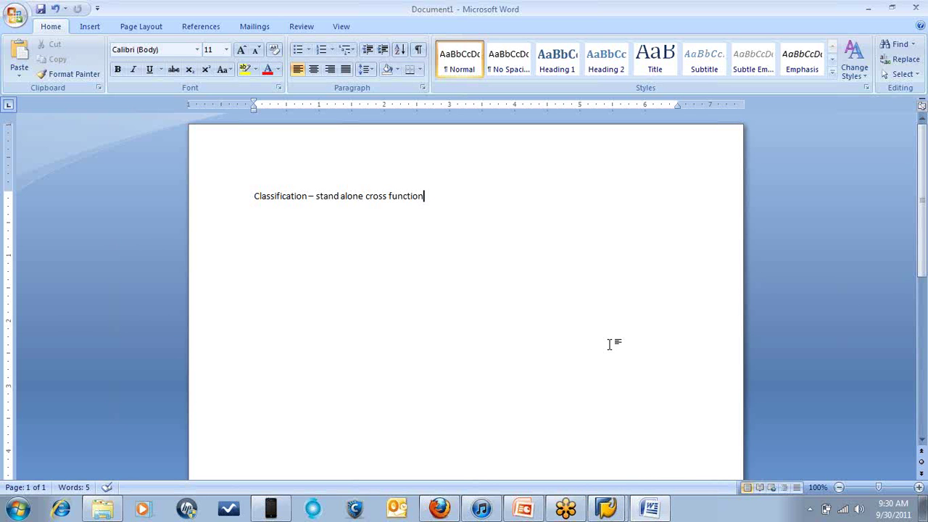
- Add the line "Class type - 300" below the heading and format it as a bullet
key("Return")
type("Class")
type("type - 2")
key("BackSpace")
type("300")
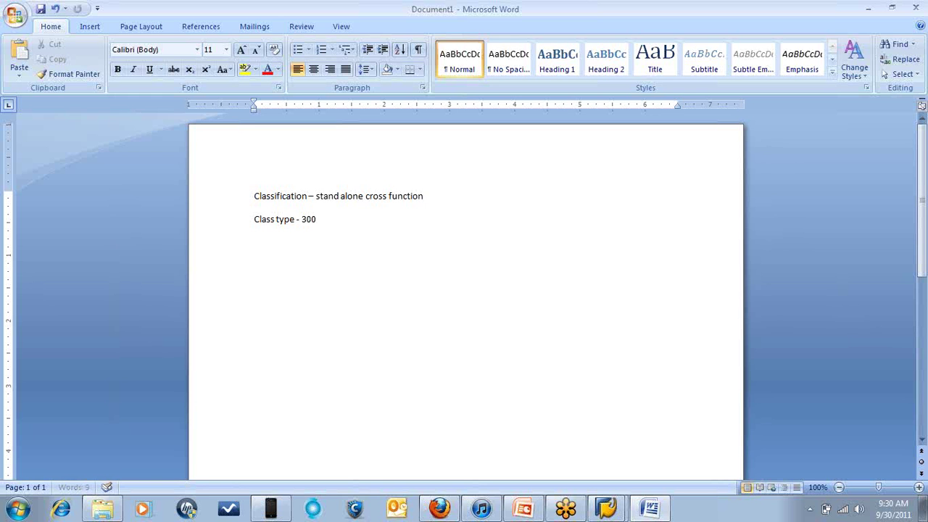
left_click(255, 219)
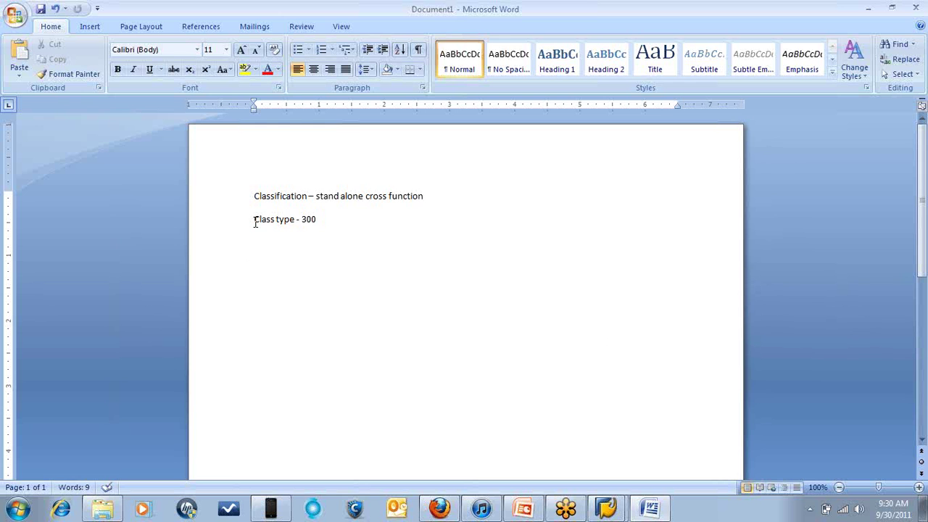
left_click(297, 49)
left_click(359, 221)
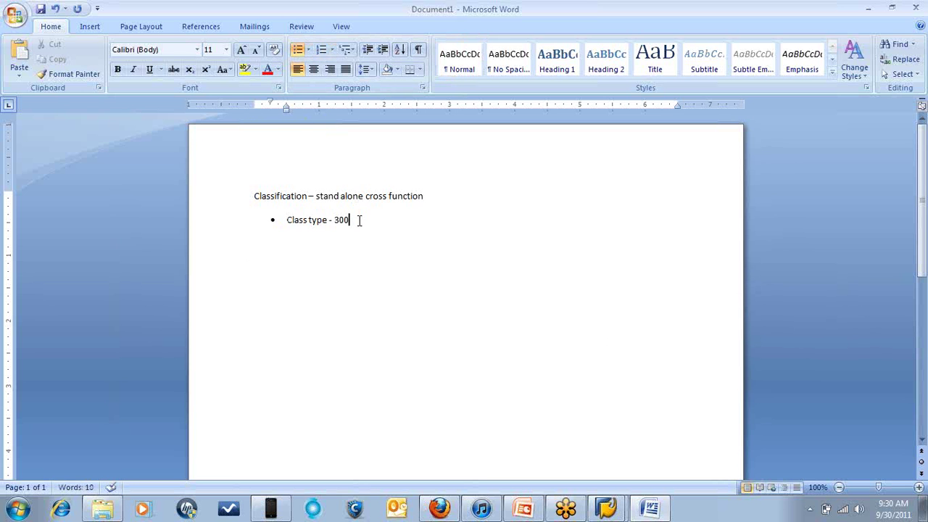
- Check the first assigned class name in SAP's Classification view and add "DPC1" in Word as a sub-bullet under class type 300
key("Return")
key("Tab")
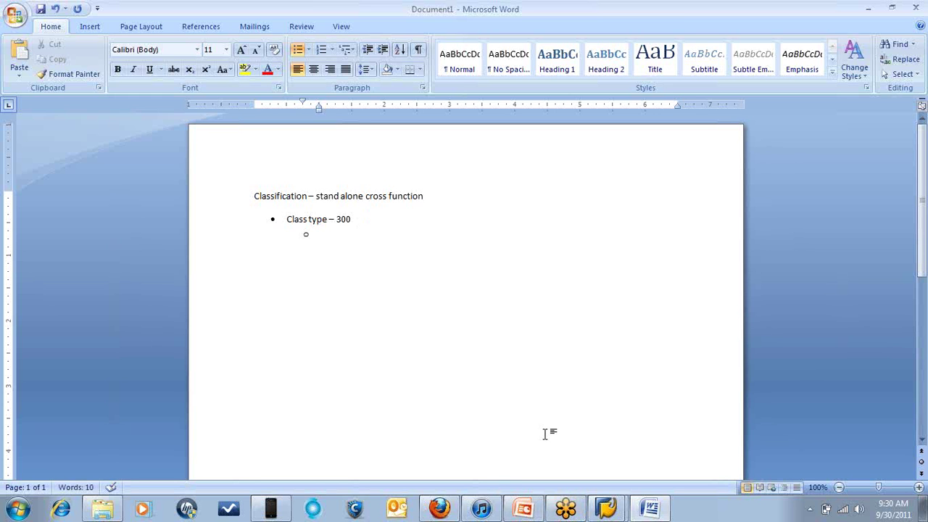
left_click(606, 507)
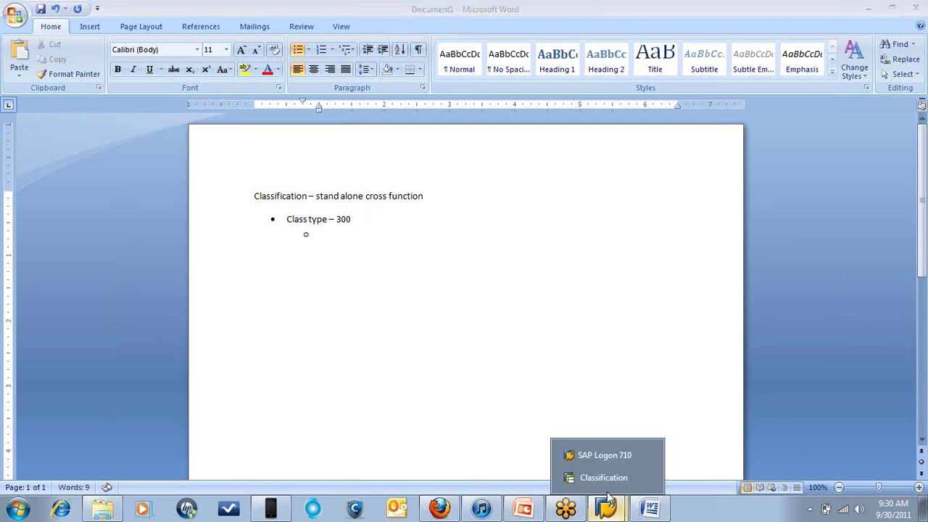
left_click(604, 476)
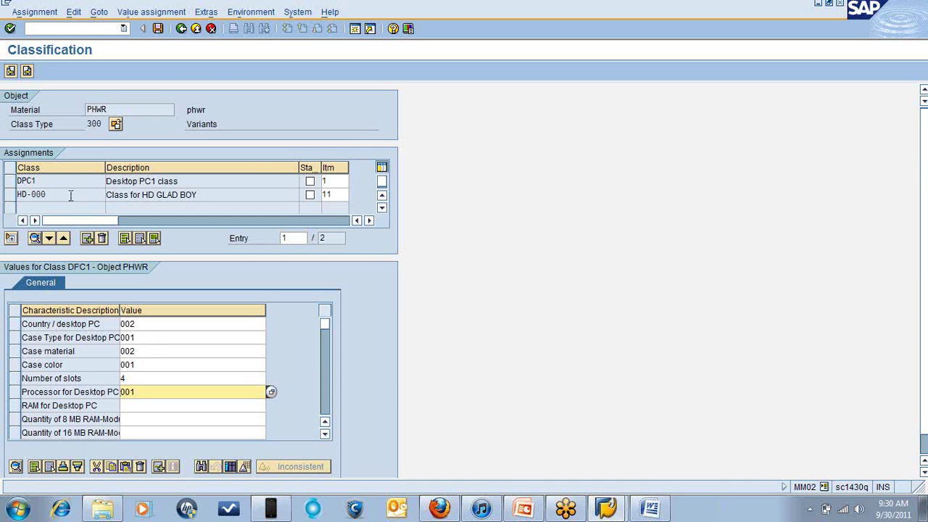
left_click(620, 511)
left_click(650, 511)
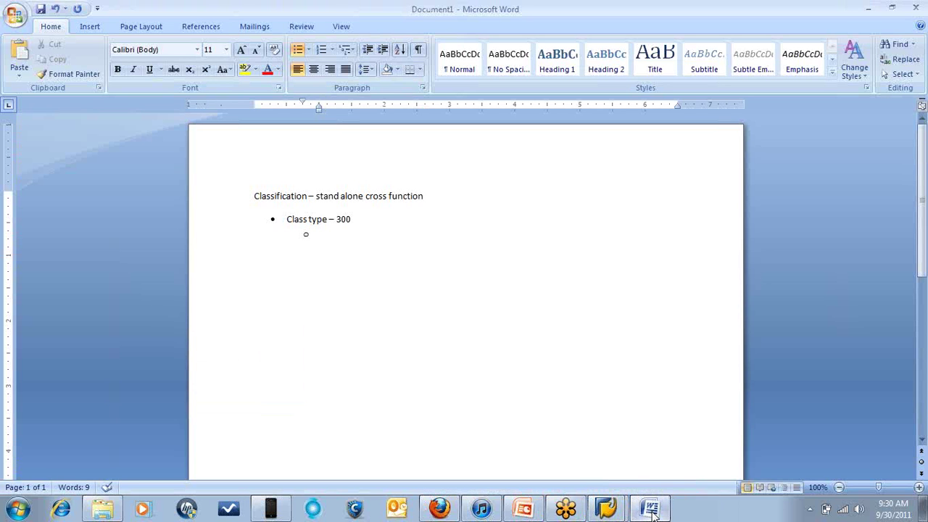
type("DPC1")
key("Return")
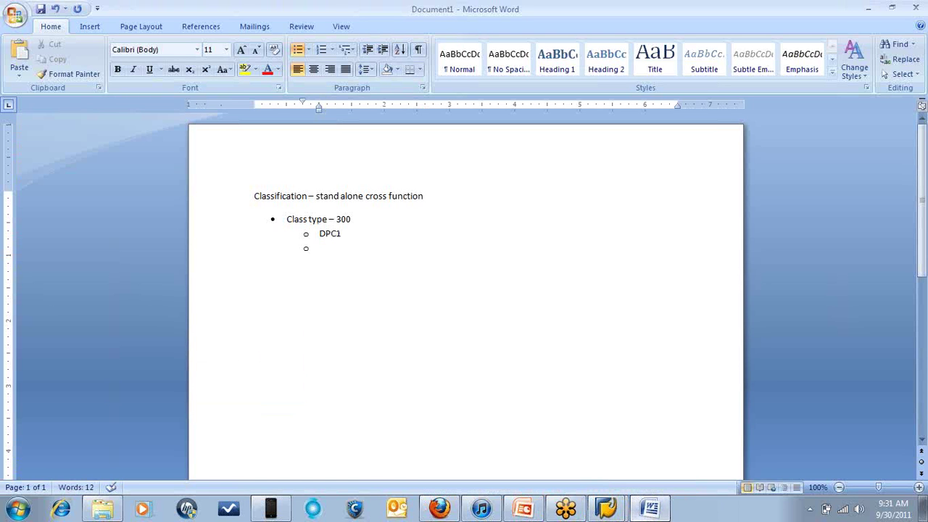
- Look up the second assigned class in SAP and add "HD-000" in Word as a sub-bullet below DPC1
mouse_move(619, 510)
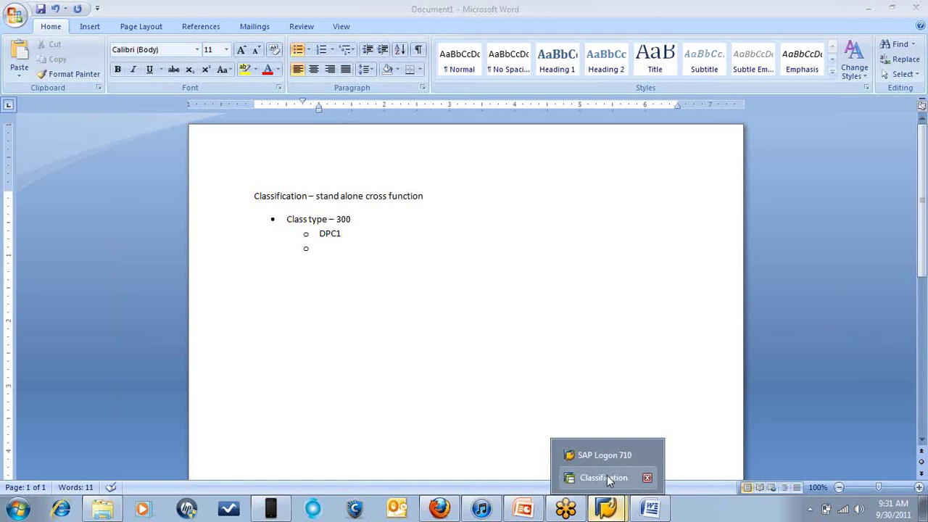
left_click(608, 477)
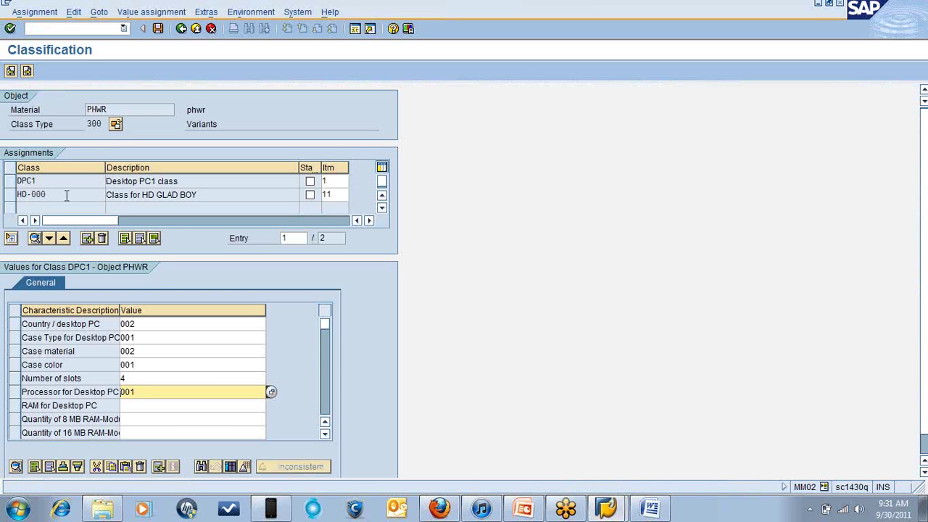
left_click(66, 194)
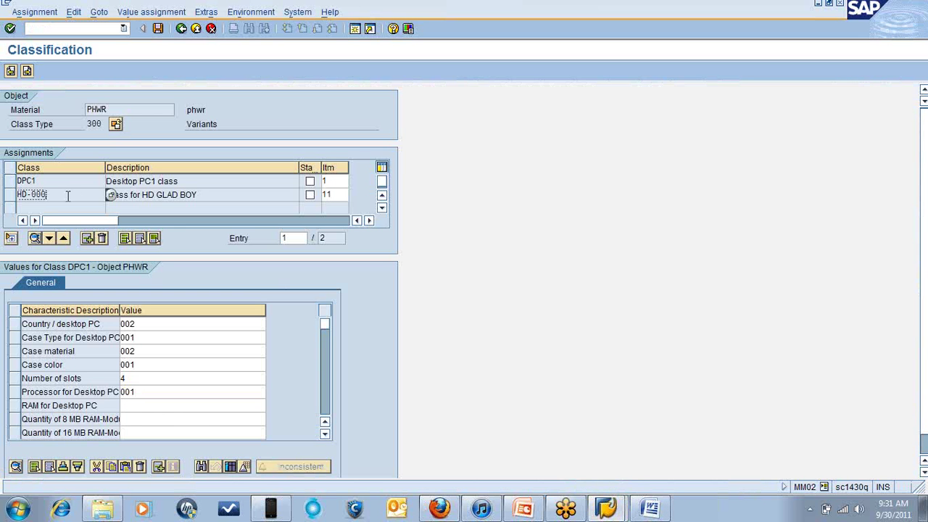
left_click(663, 512)
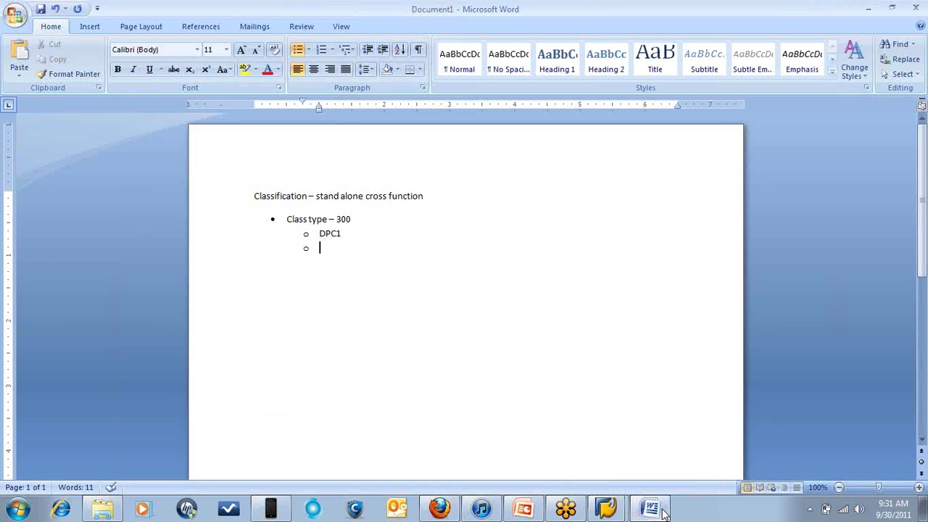
type("HD-000")
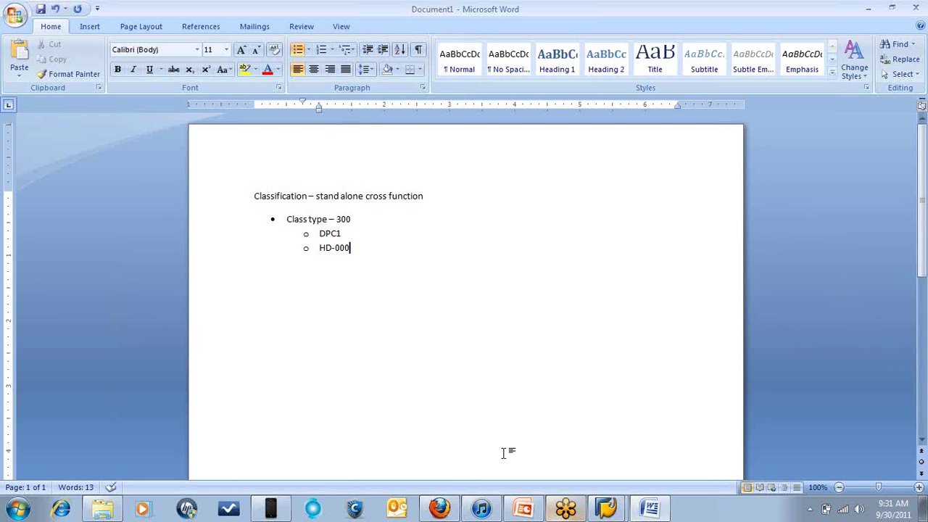
- Add a third-level bullet reading "C" under HD-000
key("Return")
key("Tab")
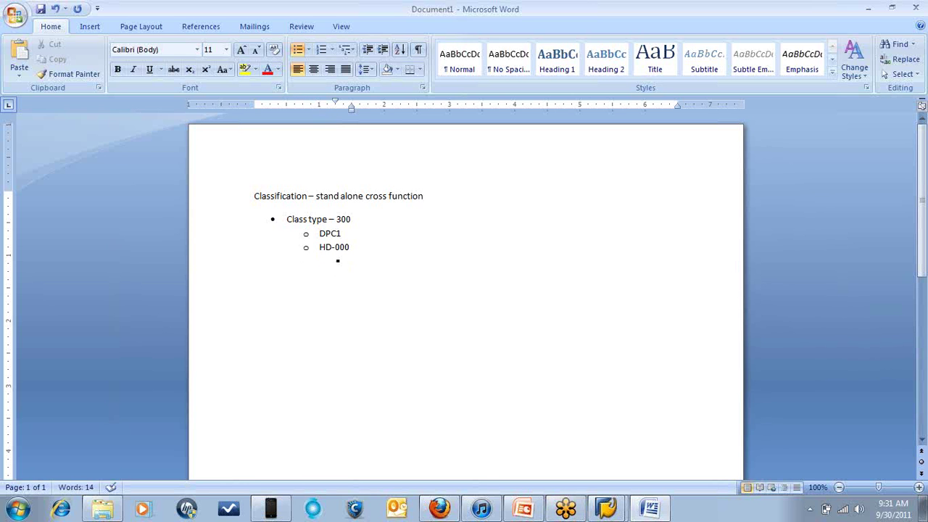
type("C")
- Add a third-level bullet "Chrar" under DPC1, with a nested bullet "value" beneath it
left_click(346, 230)
key("Return")
key("Tab")
type("C")
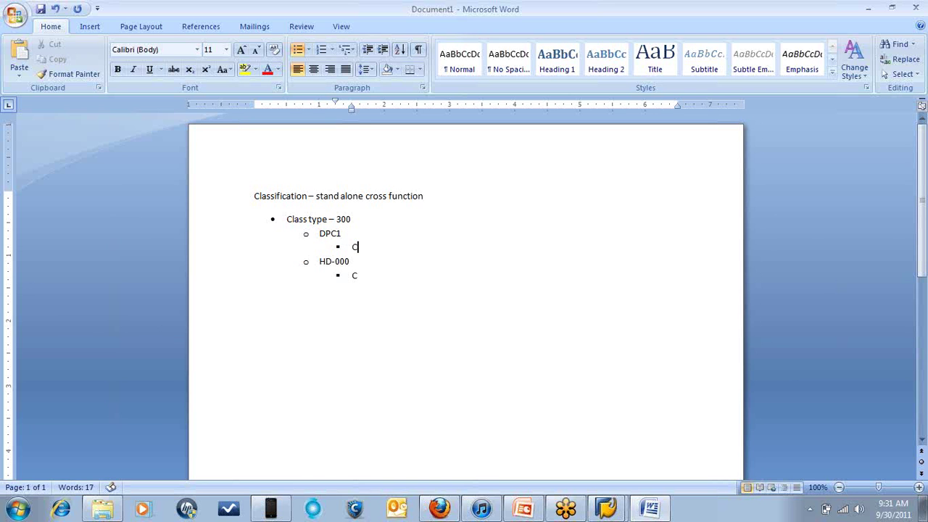
type("hrar")
key("Return")
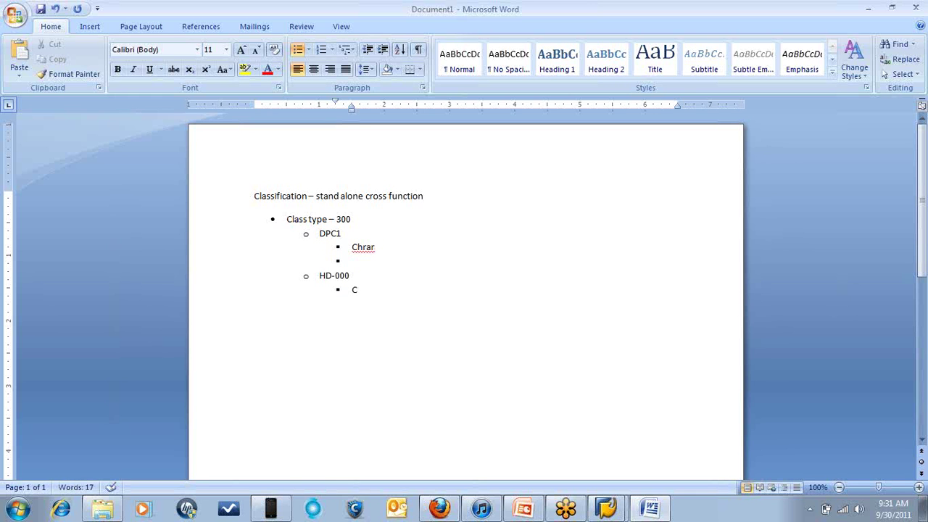
key("Tab")
type("value")
left_click(320, 233)
key("shift+Right")
key("shift+Right")
key("shift+Right")
key("shift+Right")
key("shift+Right")
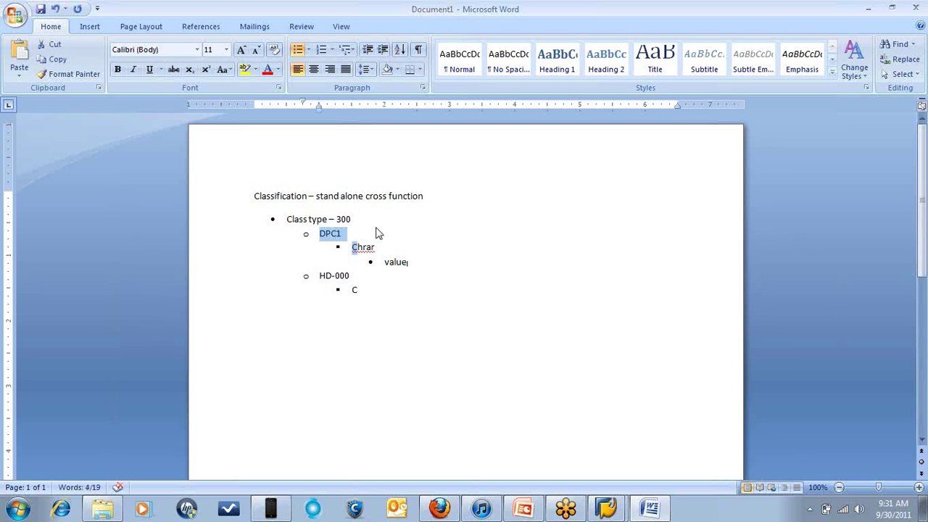
left_click(316, 274)
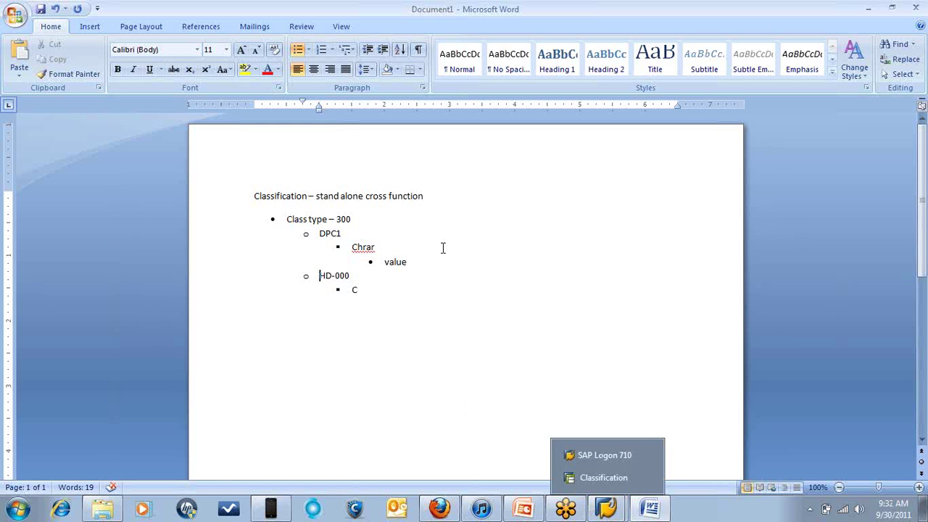
- Switch to SAP's Classification view and display the characteristics of class HD-000 for material PHWR
mouse_move(606, 506)
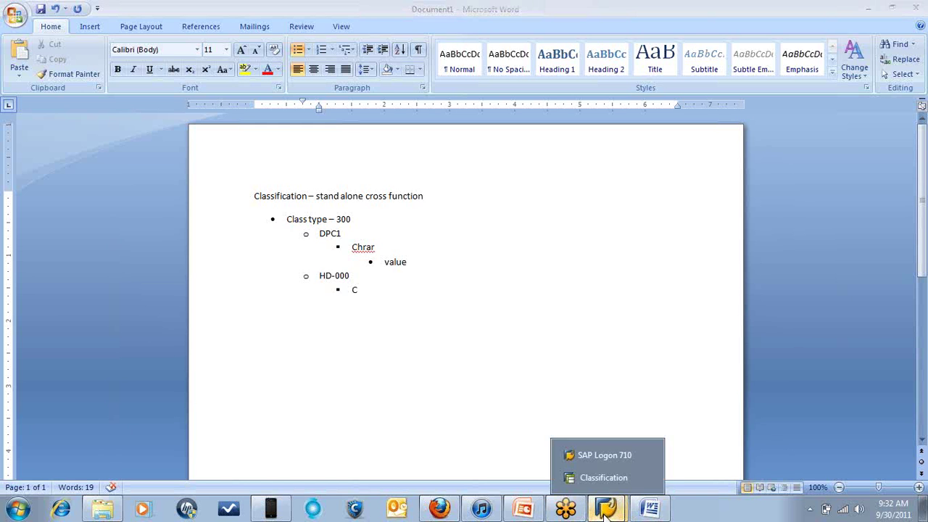
left_click(603, 477)
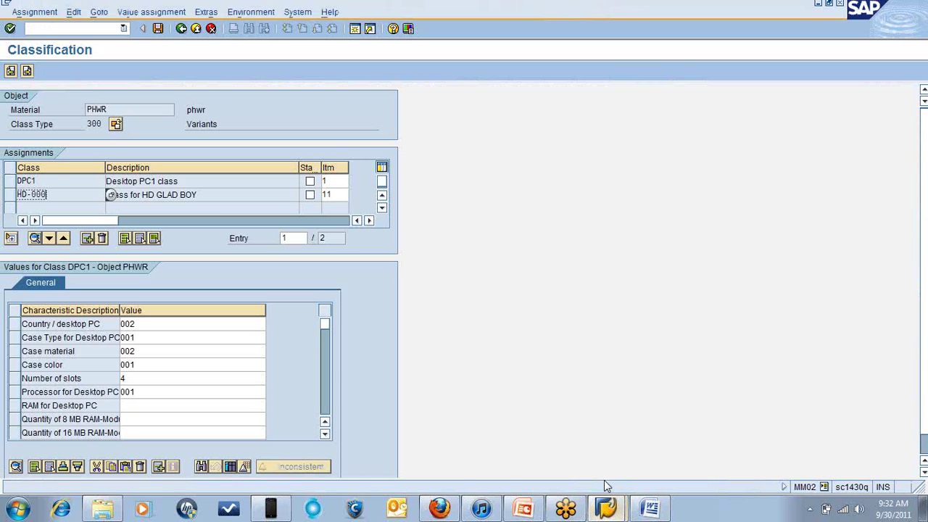
left_click(73, 180)
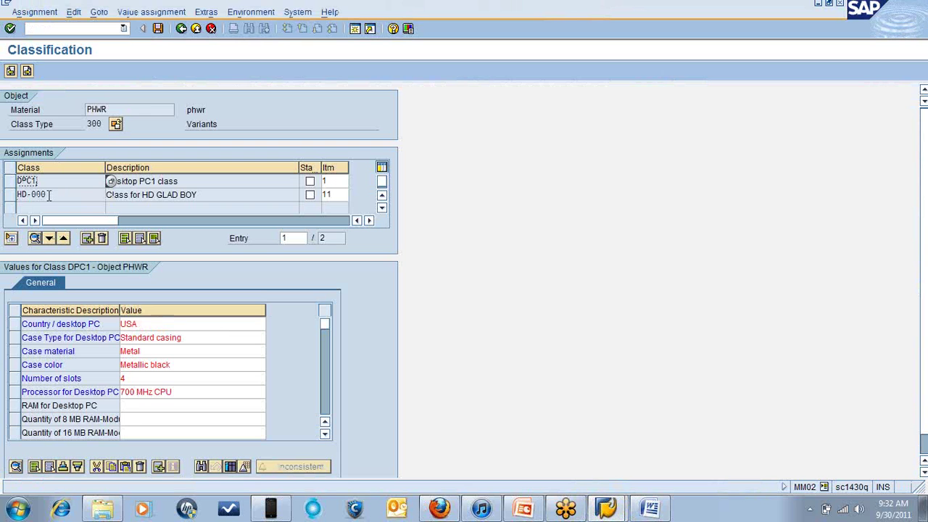
left_click(11, 194)
left_click(56, 194)
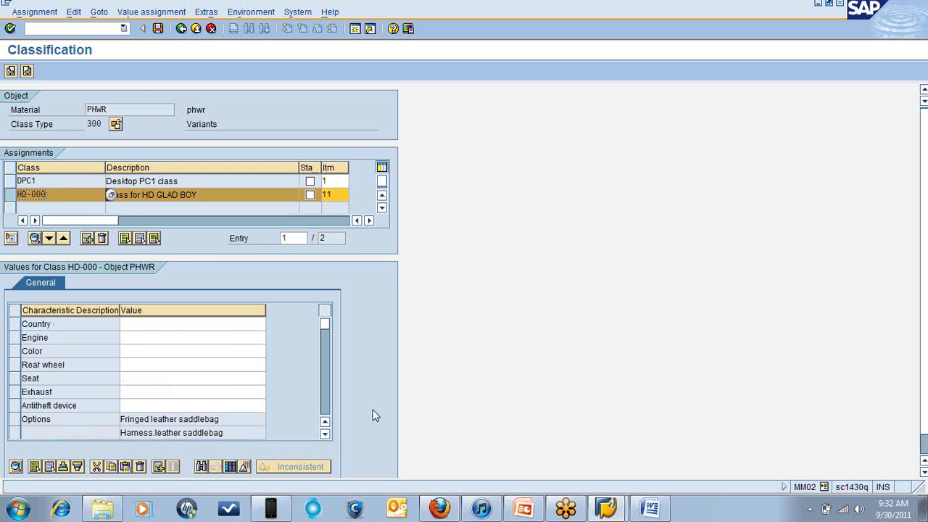
- Switch to Word and insert the bullet "Class type - 200" above the class type 300 bullet
left_click(652, 510)
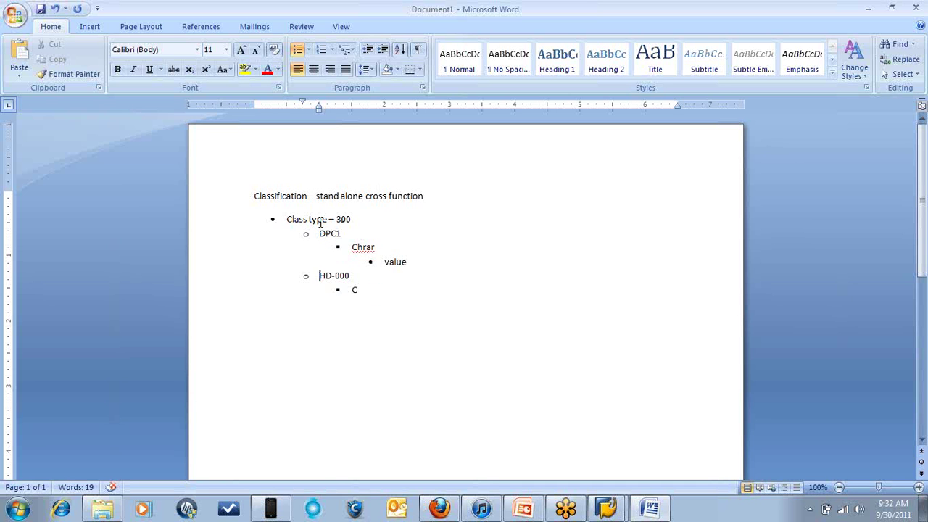
left_click(287, 216)
key("Return")
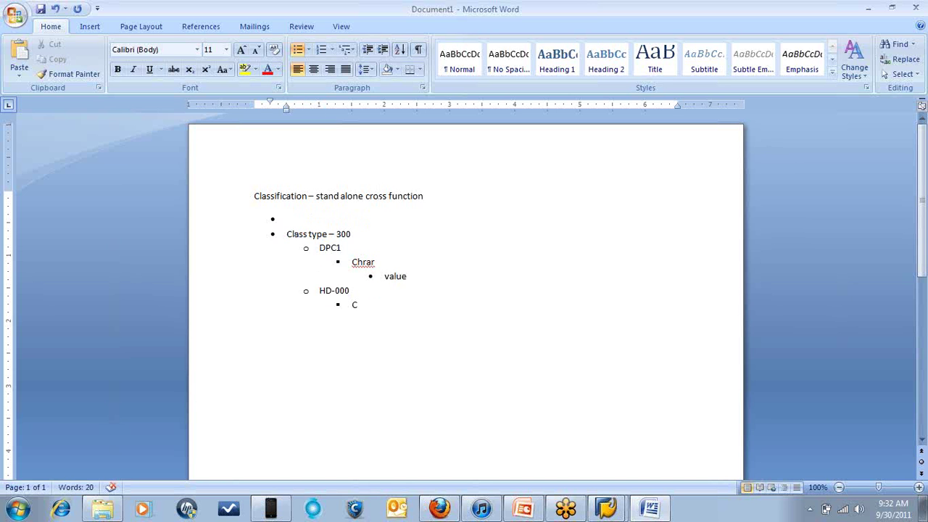
type("Class type - 2000")
key("BackSpace")
- Return to SAP's Classification view and set the Country characteristic of class HD-000 to HDI (International)
left_click(606, 509)
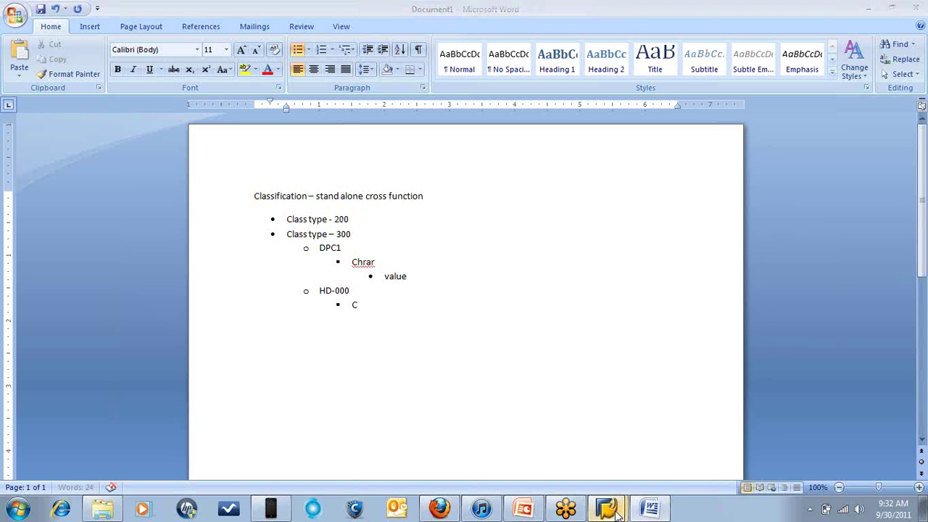
left_click(610, 480)
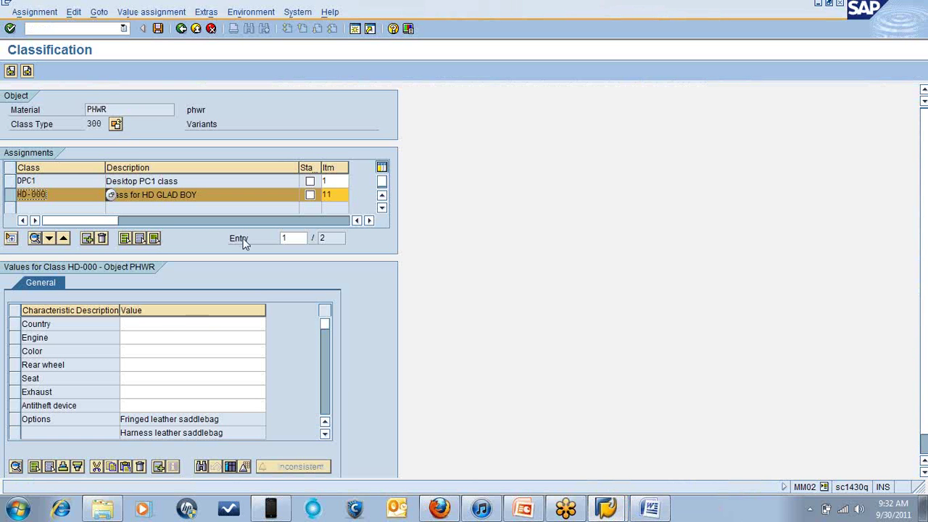
left_click(135, 324)
left_click(270, 325)
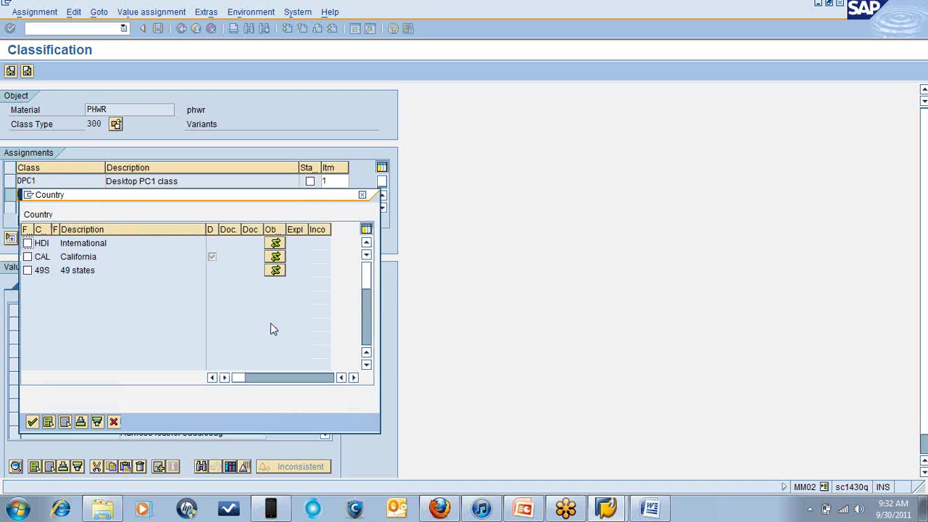
left_click(27, 244)
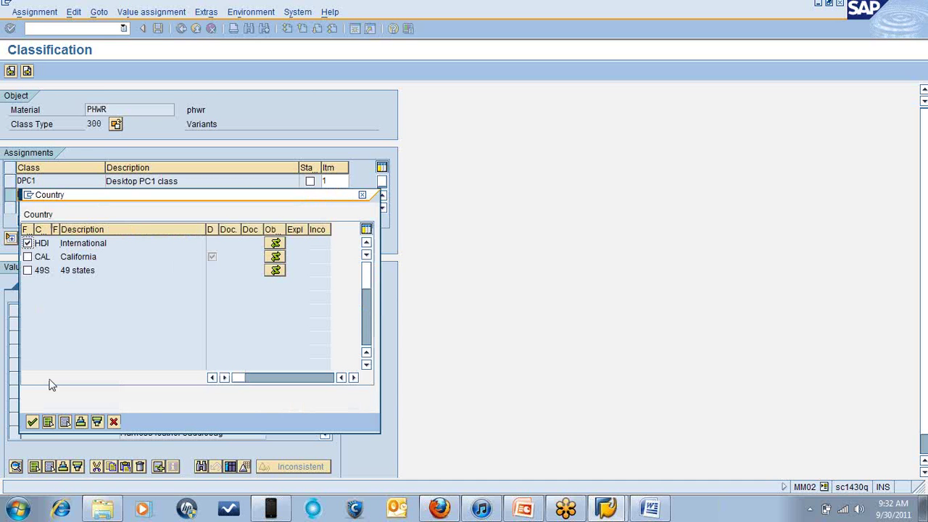
left_click(32, 421)
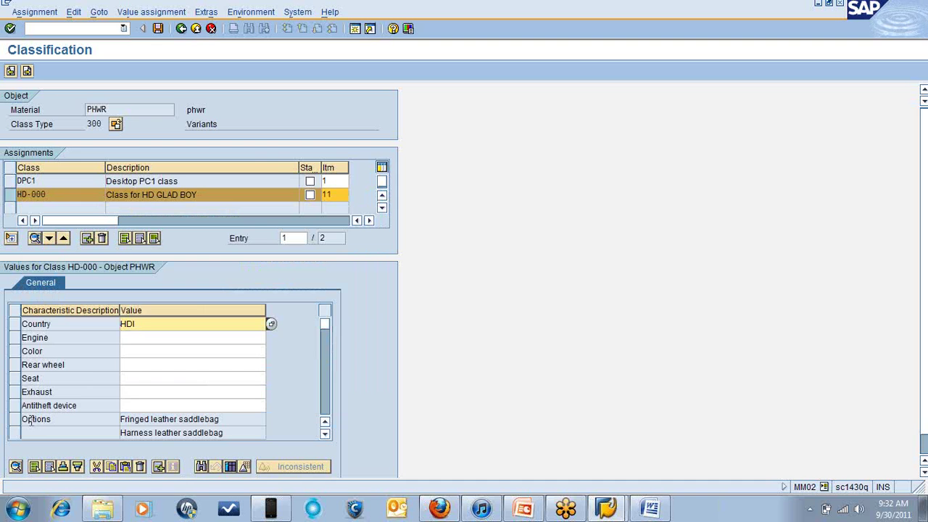
- Set the Engine characteristic of class HD-000 to 1300 (Engine 523 cci/35 kW)
left_click(130, 339)
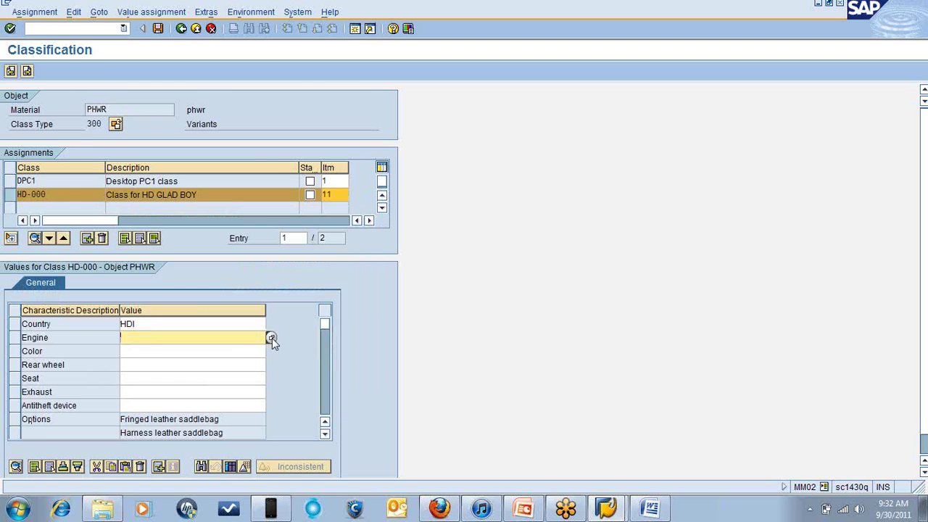
left_click(271, 338)
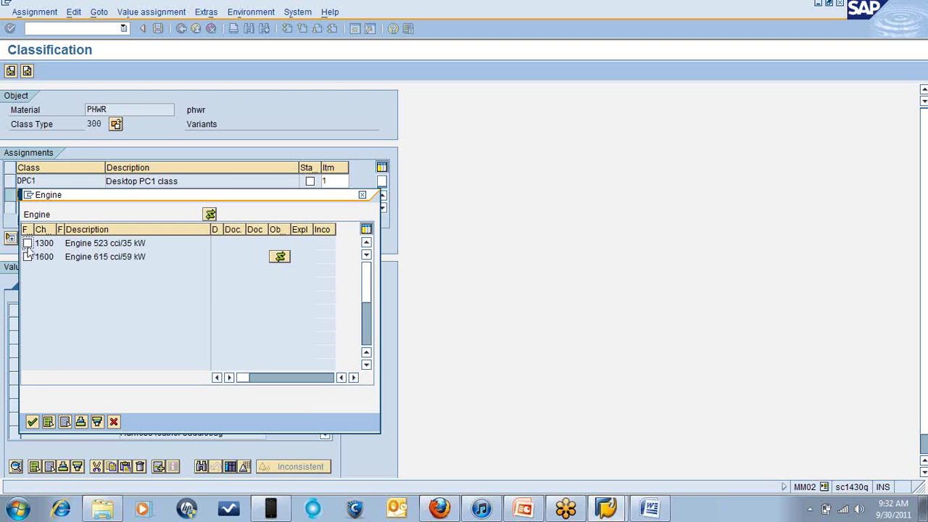
left_click(32, 422)
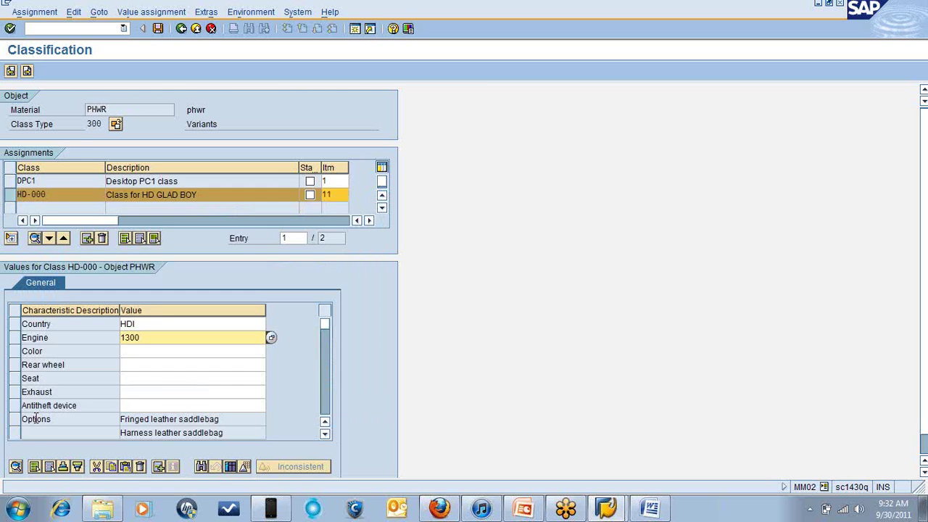
- Set the Color characteristic of class HD-000 to 02 (Black) and the Rear wheel characteristic to 1 (standard)
left_click(152, 353)
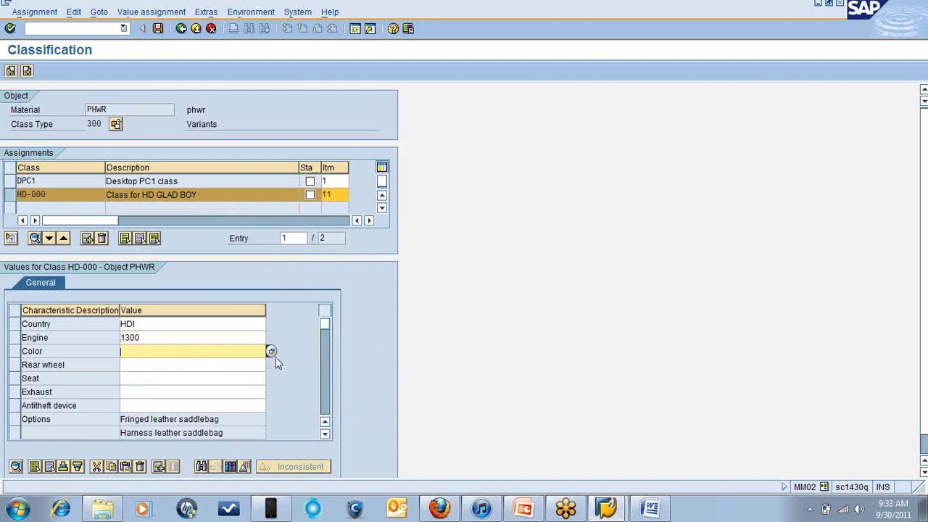
left_click(271, 352)
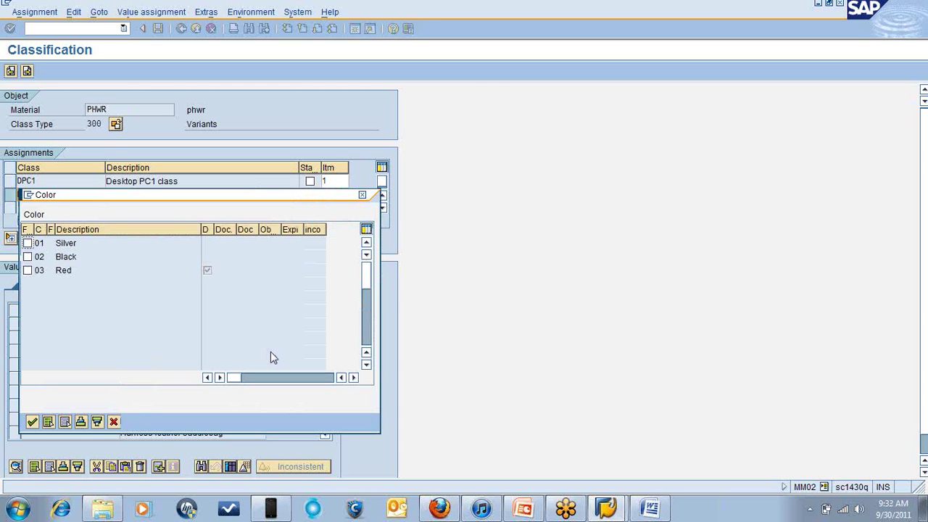
left_click(27, 256)
left_click(32, 426)
left_click(157, 366)
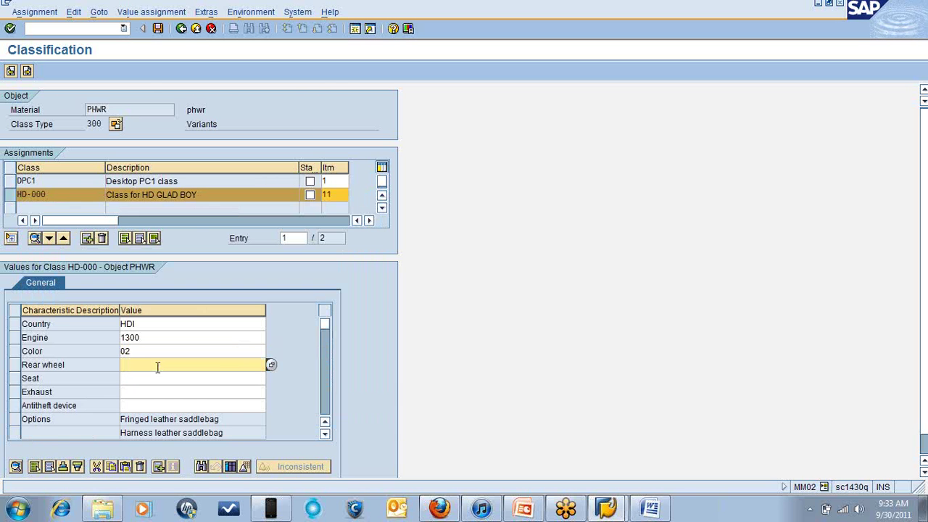
left_click(270, 366)
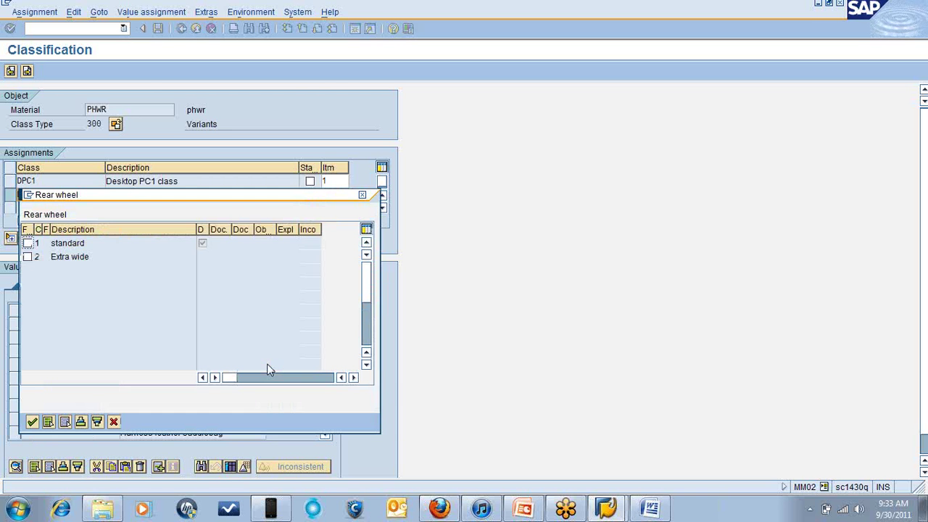
left_click(27, 243)
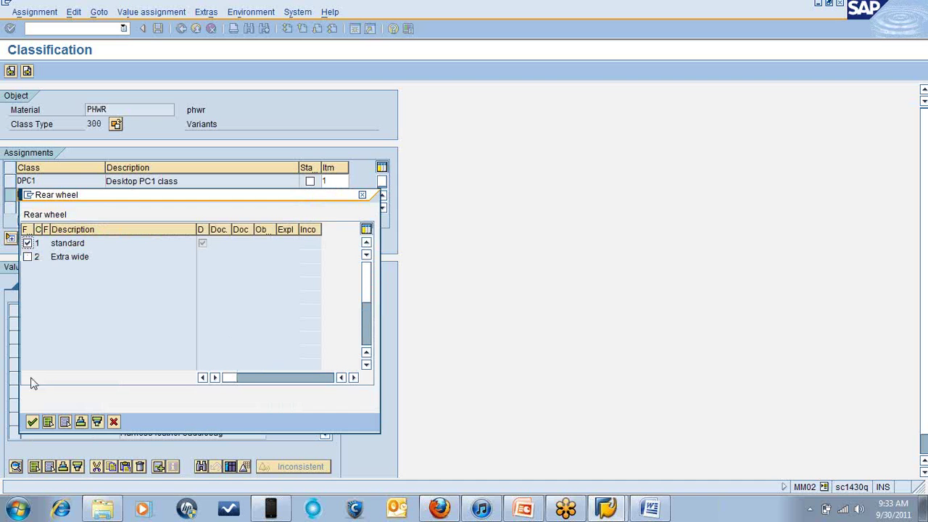
left_click(32, 422)
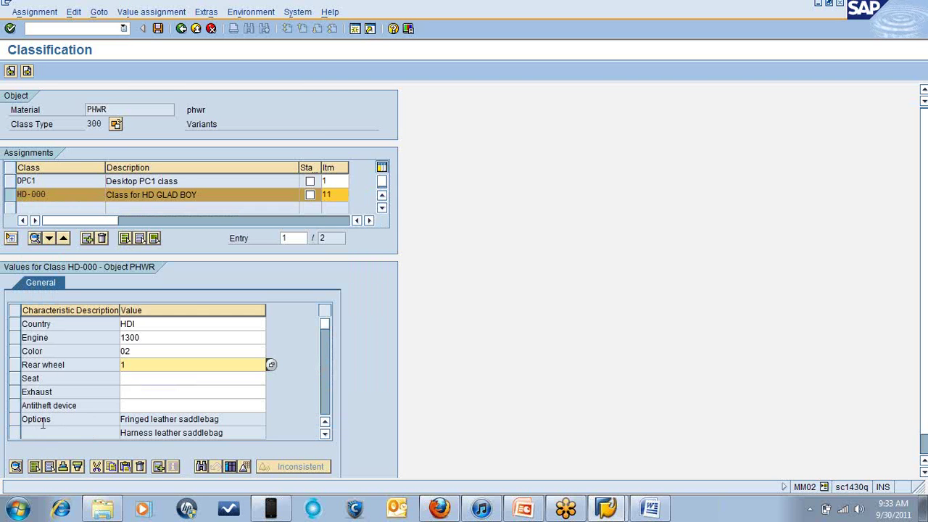
- Set the Seat characteristic of class HD-000 to 01 (Standard) and the Exhaust characteristic to 74 (Exhaust 74 db)
left_click(139, 377)
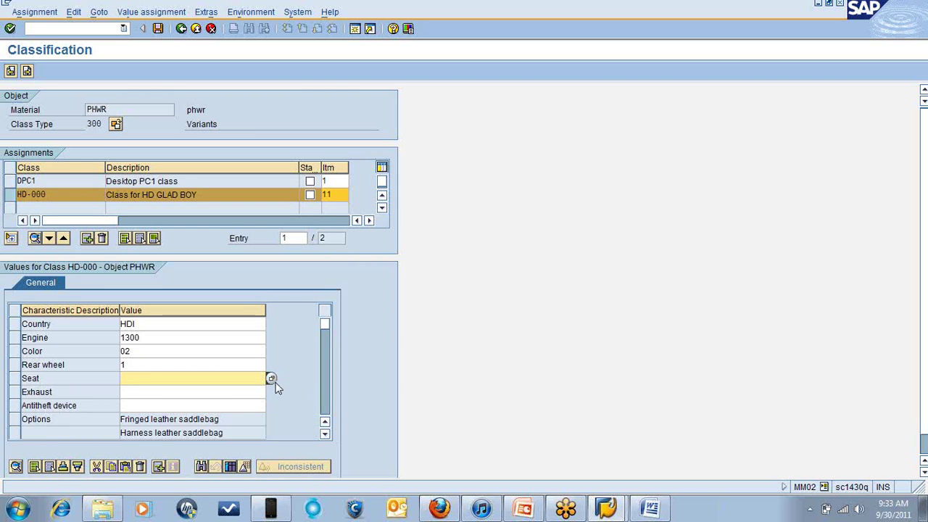
left_click(270, 379)
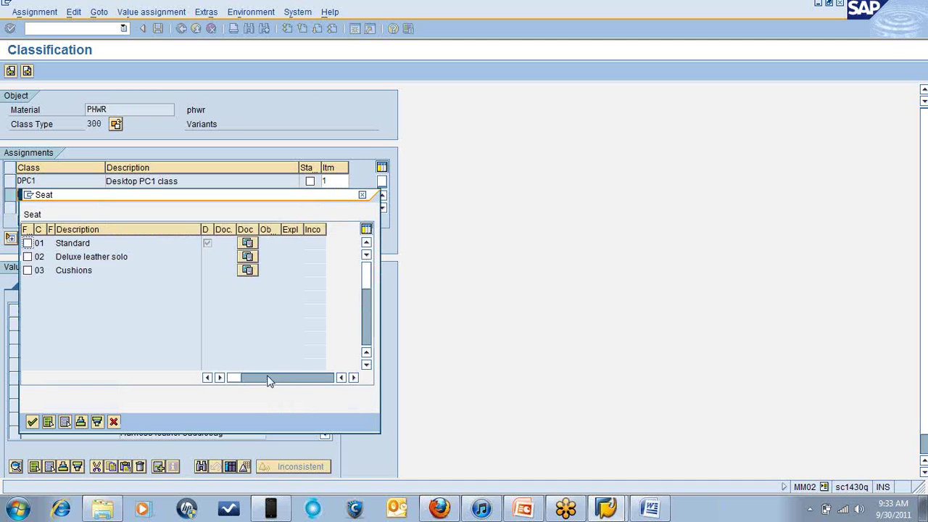
left_click(28, 244)
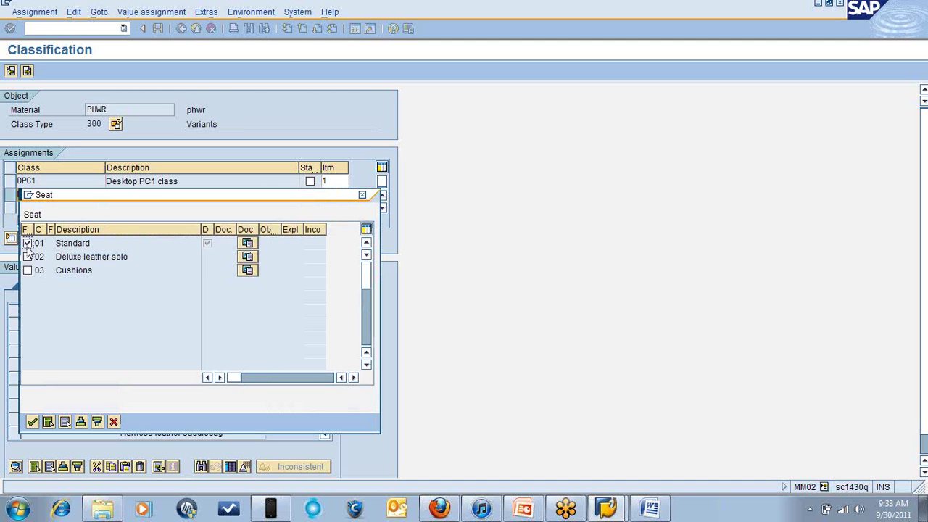
left_click(32, 422)
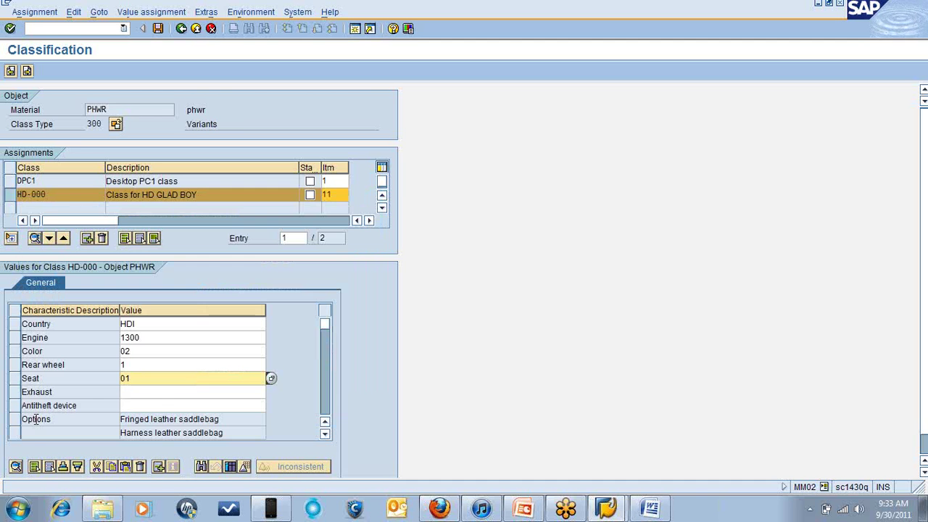
left_click(153, 392)
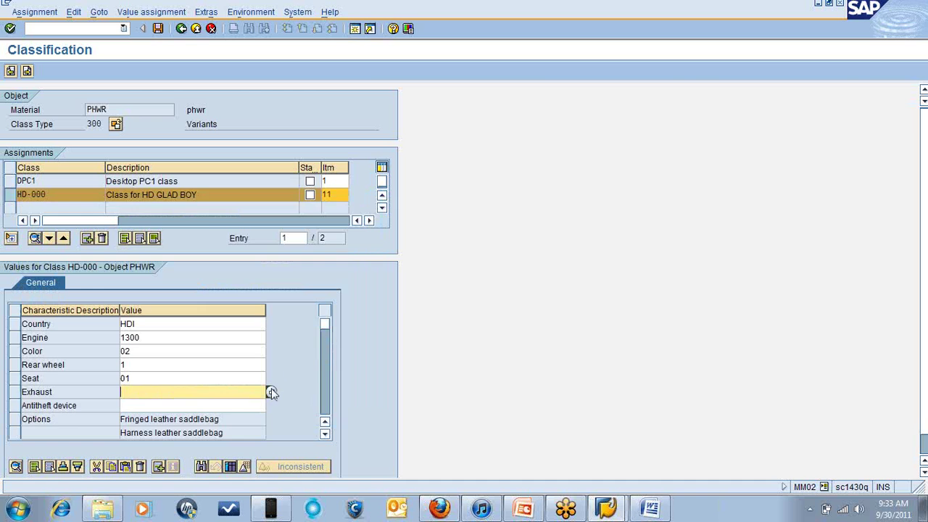
left_click(270, 392)
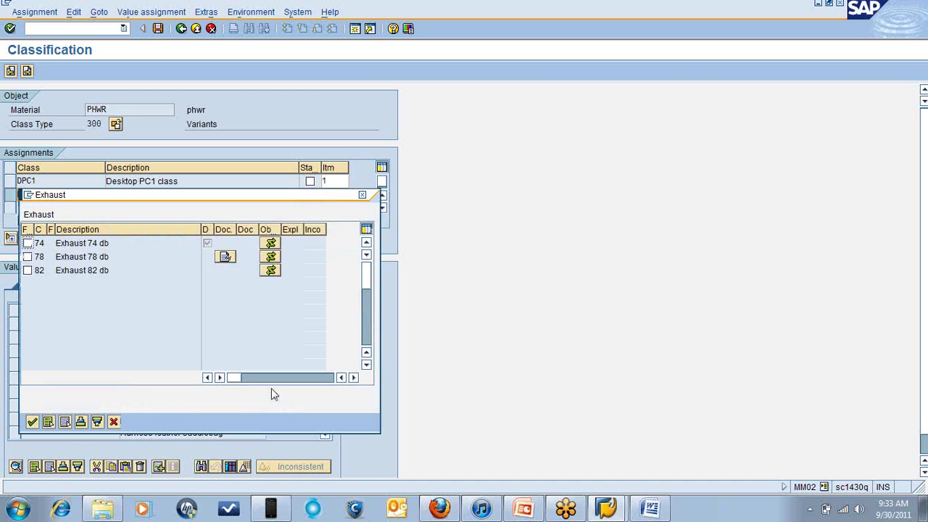
left_click(27, 244)
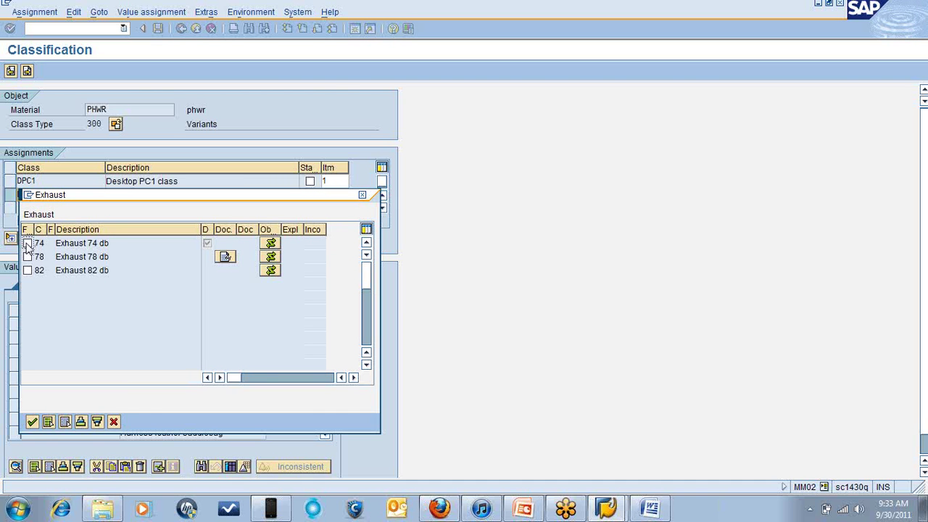
left_click(32, 422)
- Set the Antitheft device characteristic of class HD-000 to 02 (Demobilizer)
left_click(210, 408)
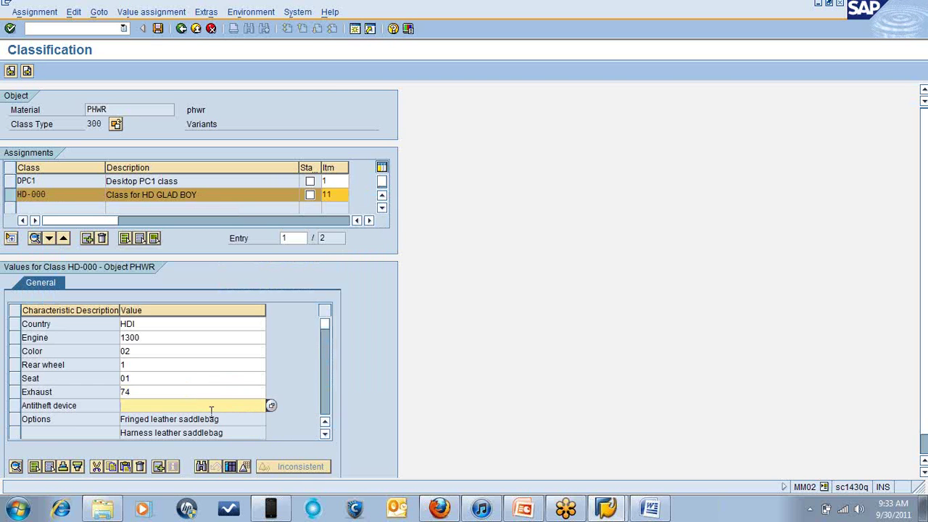
left_click(271, 405)
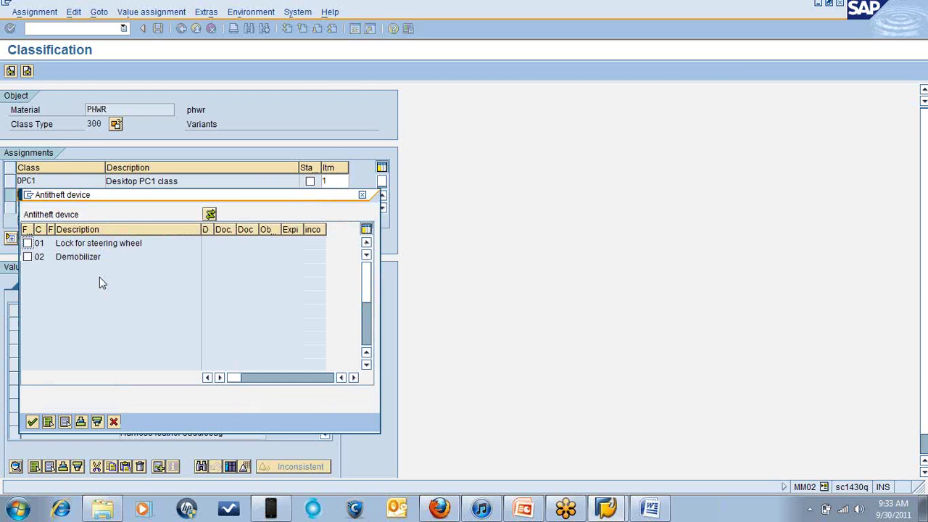
left_click(28, 256)
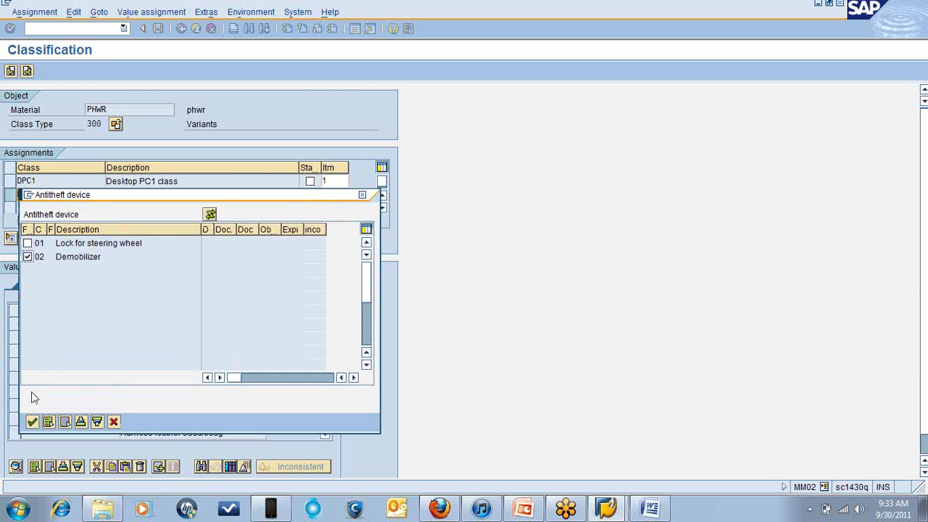
left_click(32, 423)
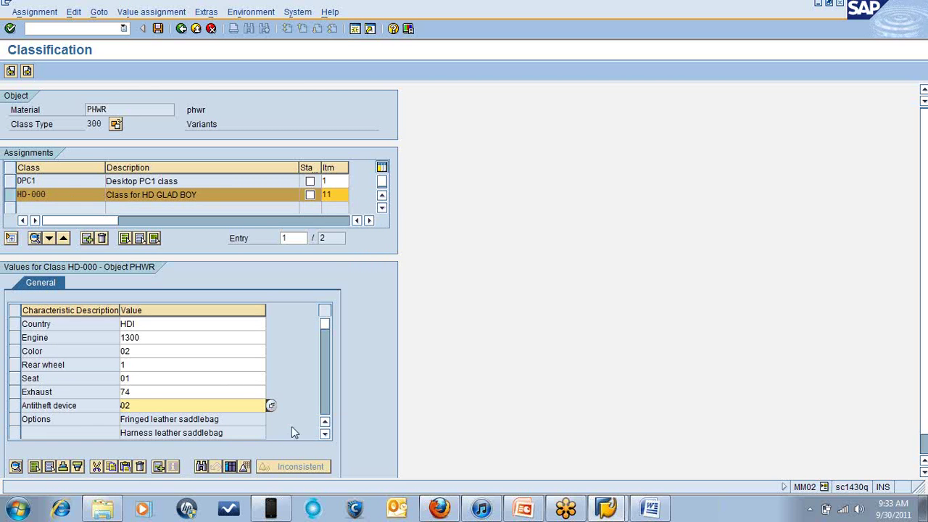
- Display the characteristics of class DPC1 and set RAM for Desktop PC to 16
double_click(141, 180)
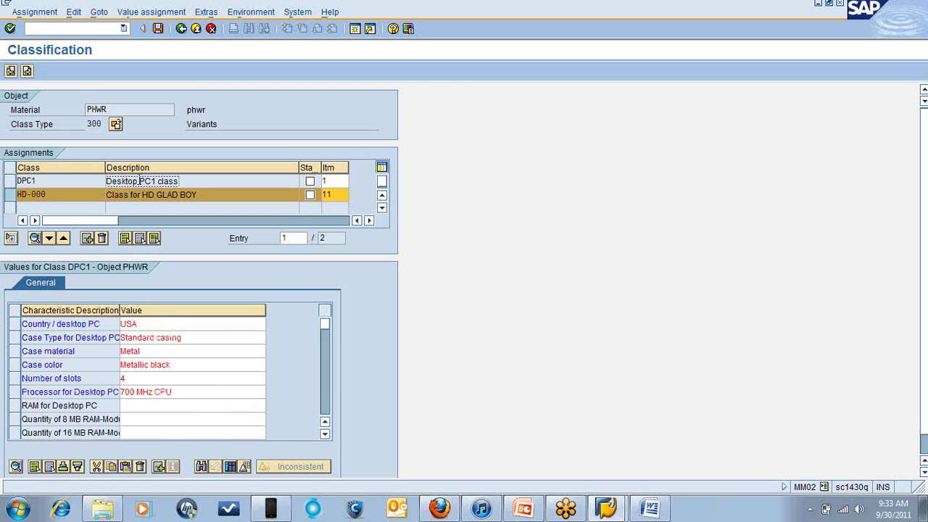
left_click(136, 405)
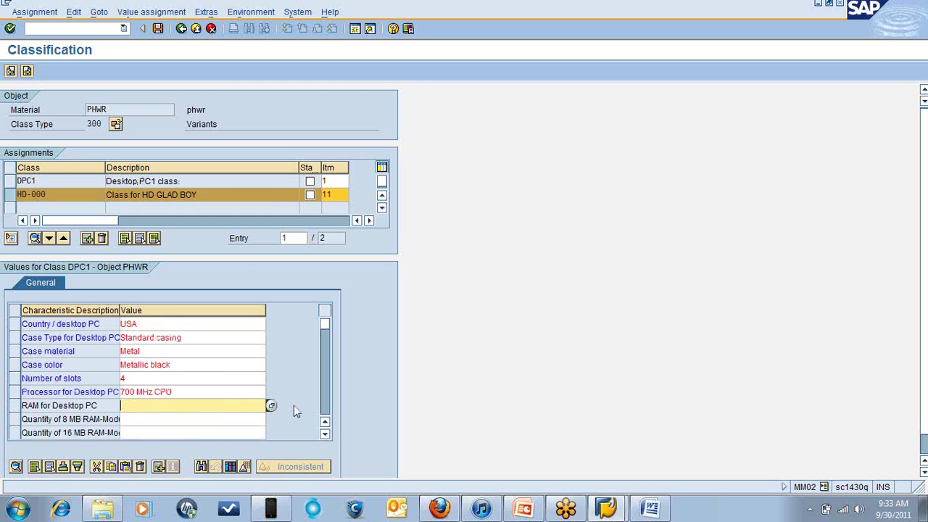
left_click(270, 406)
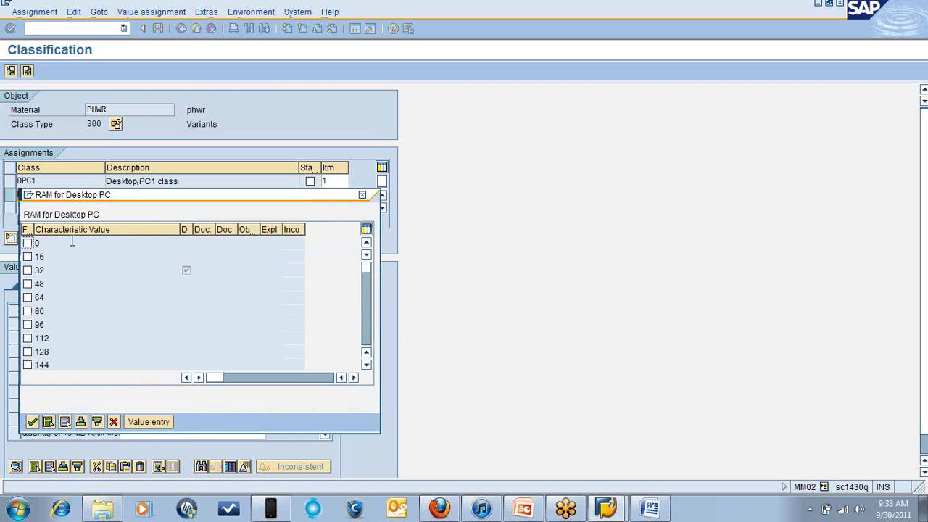
left_click(28, 257)
left_click(32, 423)
- Set the Quantity of 8 MB RAM-Modules characteristic of class DPC1 to 2
left_click(169, 419)
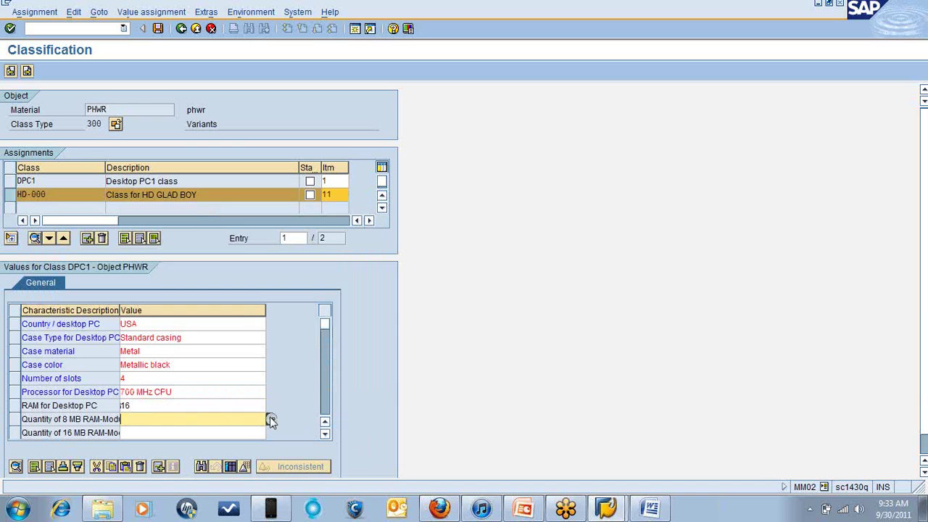
left_click(270, 417)
left_click(29, 257)
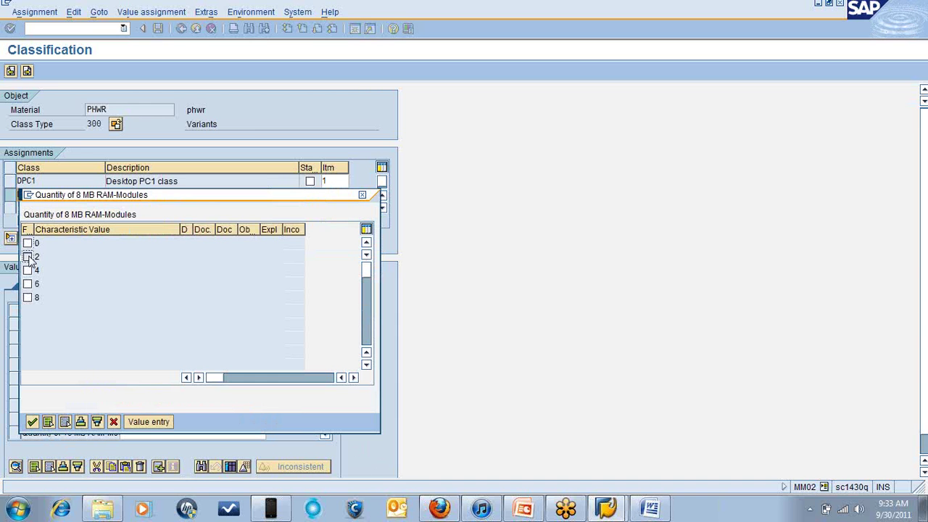
left_click(32, 421)
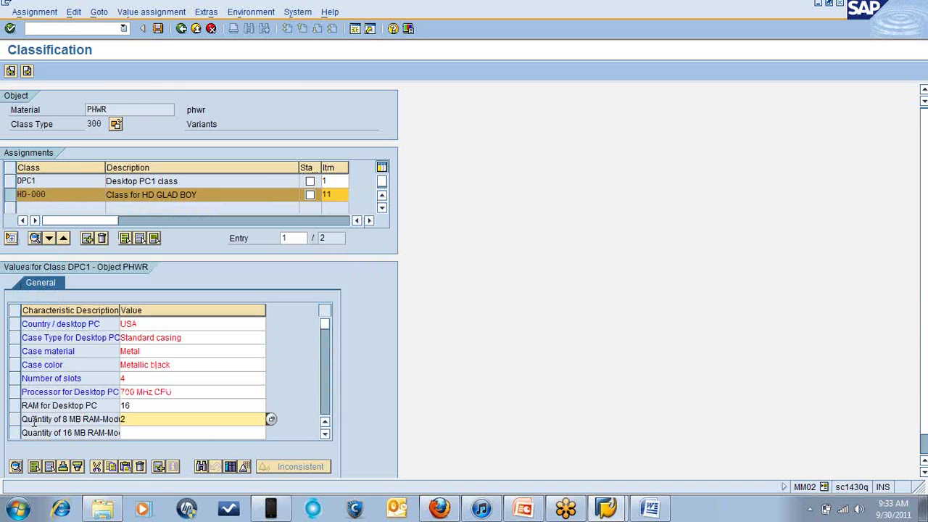
- Set the Quantity of 16 MB RAM-Modules characteristic of class DPC1 to 2
left_click(325, 434)
left_click(325, 434)
left_click(324, 434)
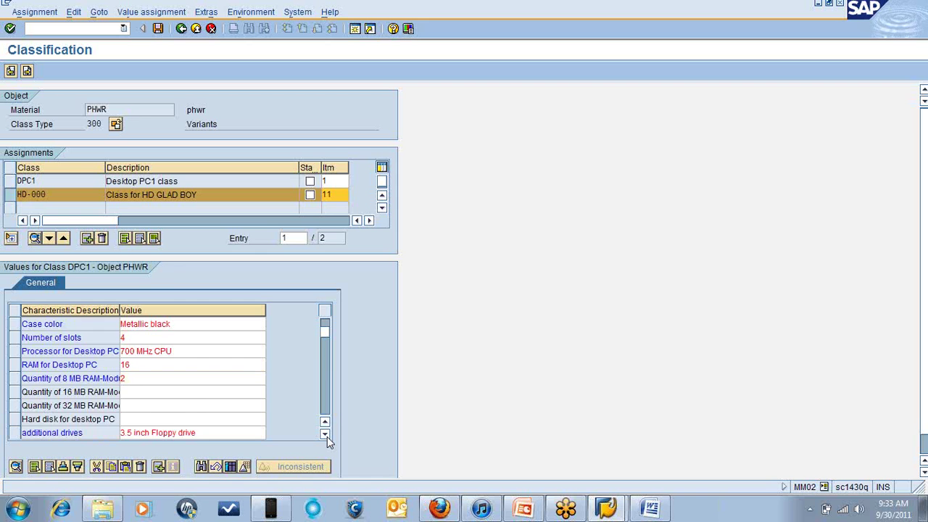
left_click(325, 433)
left_click(324, 433)
left_click(127, 367)
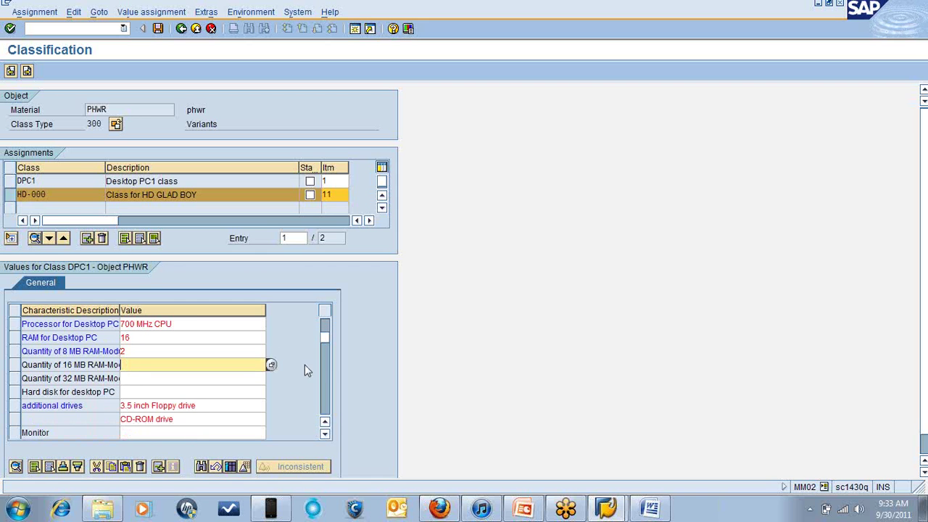
left_click(271, 365)
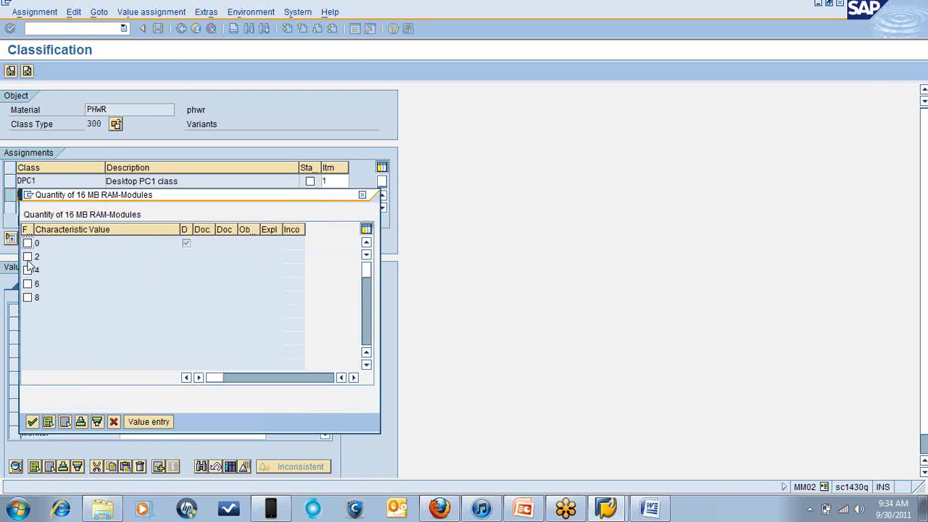
left_click(28, 256)
left_click(32, 422)
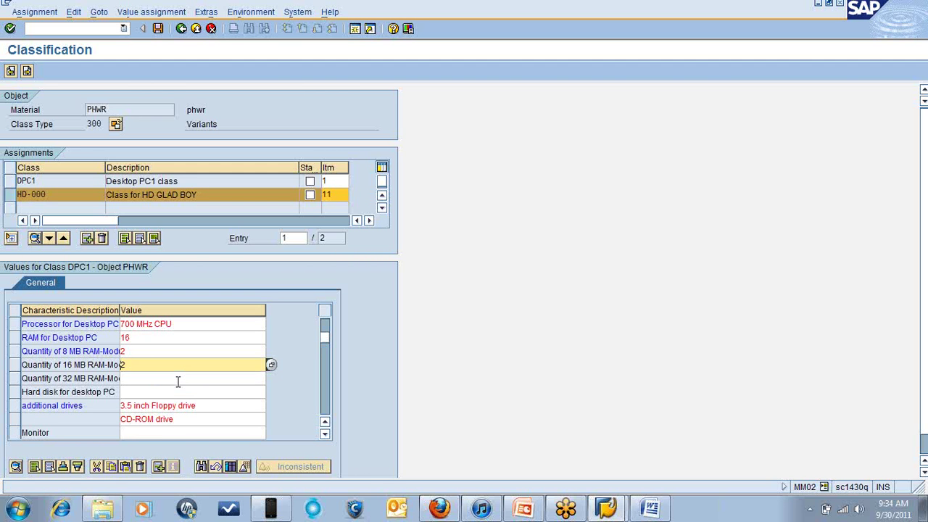
- Set the Quantity of 32 MB RAM-Modules characteristic of class DPC1 to 4
left_click(177, 381)
left_click(270, 377)
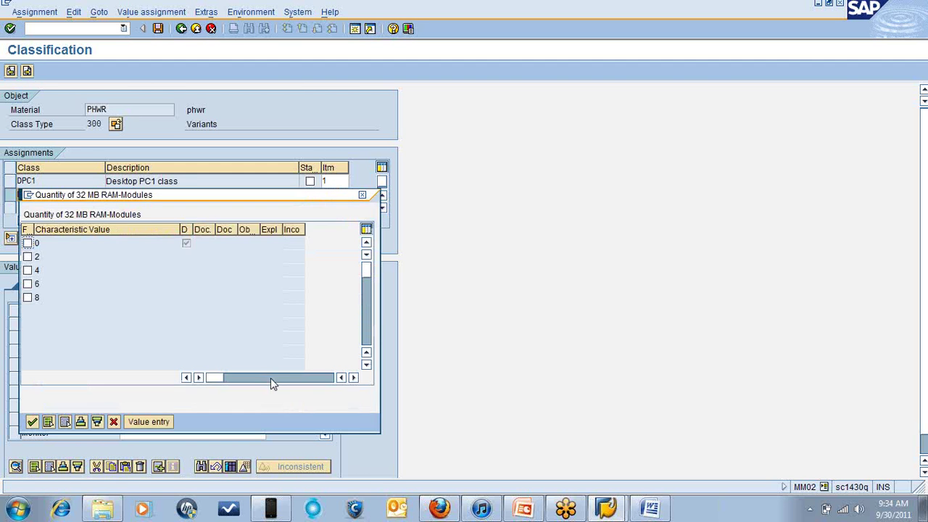
left_click(28, 270)
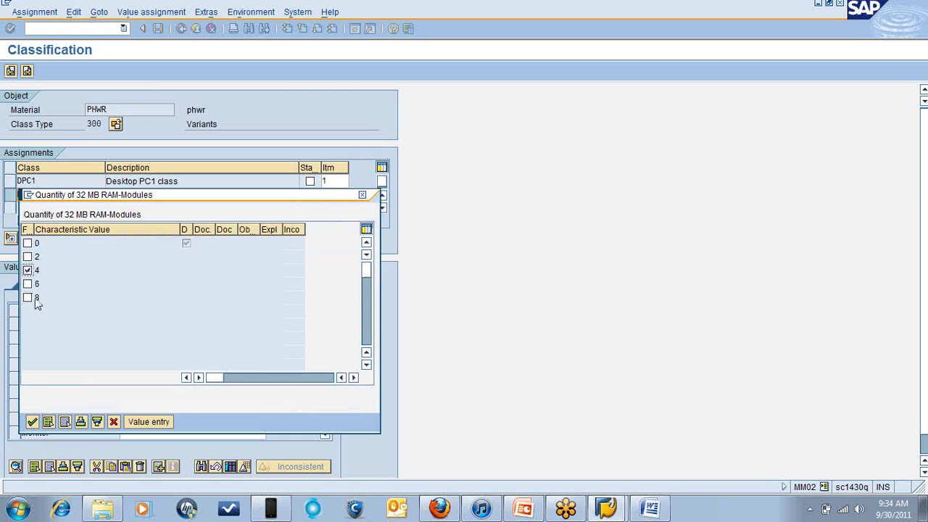
left_click(32, 422)
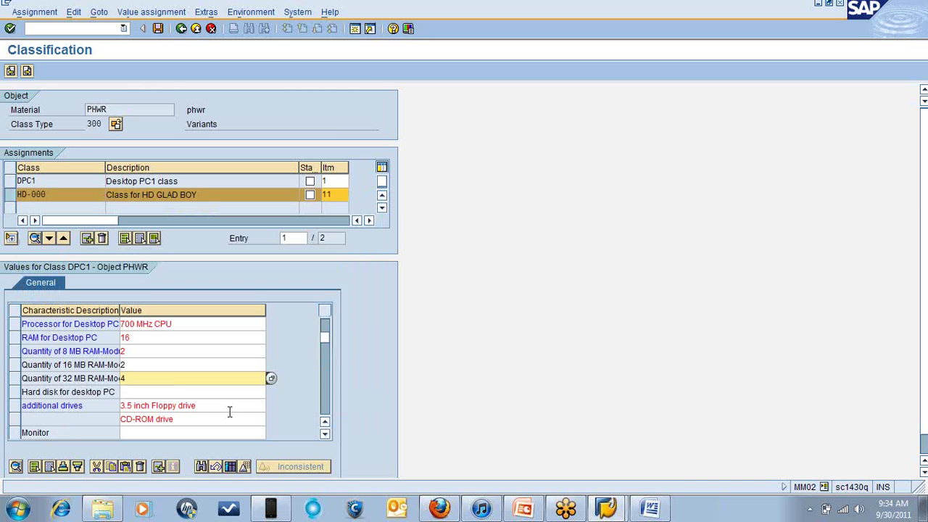
- Set the Hard disk for desktop PC characteristic of class DPC1 to 002 (9,2 GB E-IDE hard disk)
left_click(181, 392)
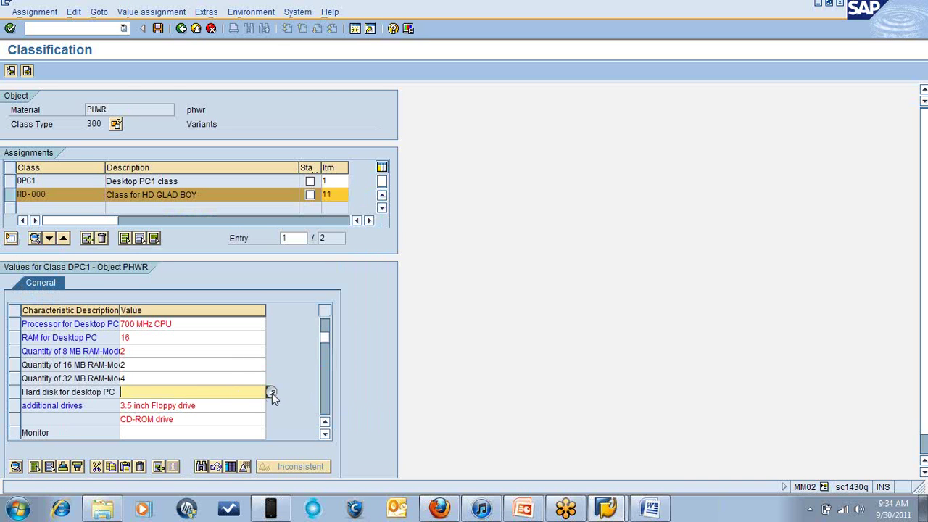
left_click(271, 392)
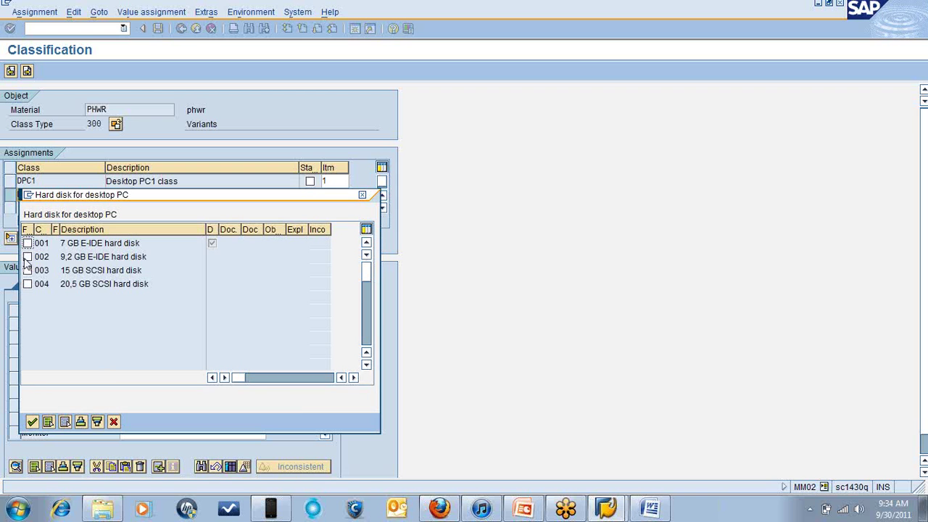
left_click(28, 256)
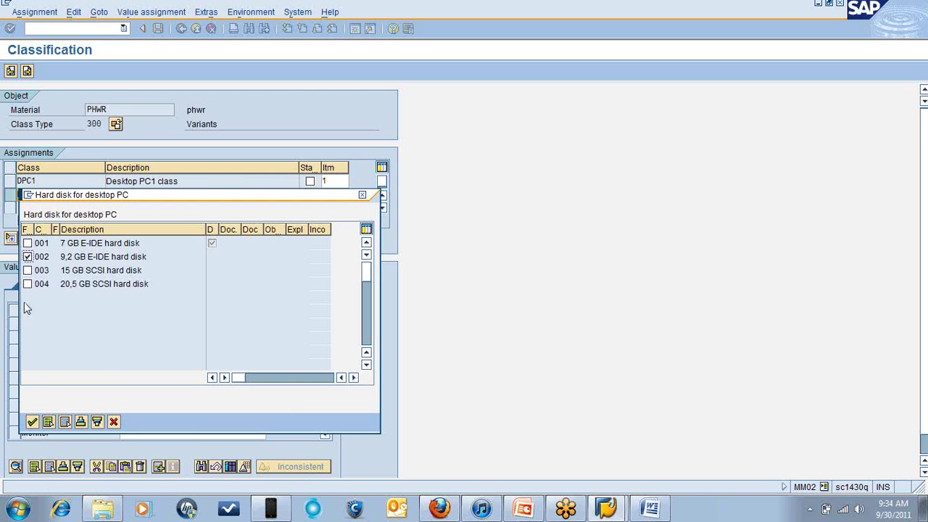
left_click(33, 422)
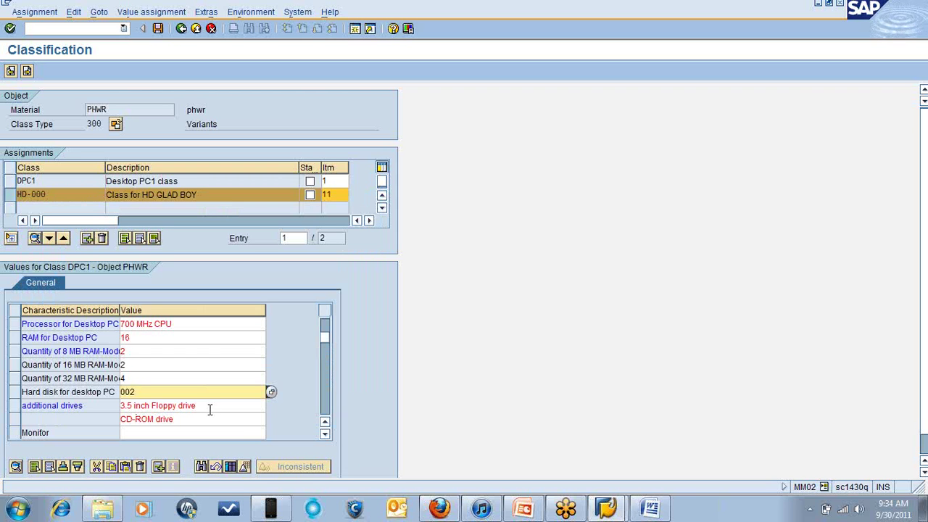
left_click(325, 435)
left_click(325, 435)
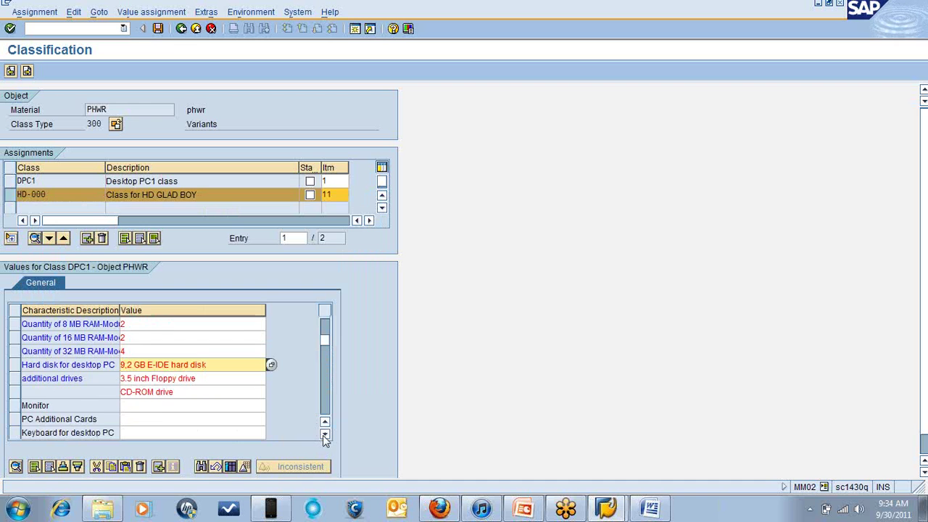
- Set the Monitor characteristic of class DPC1 to 001 (Monitor 17 inch)
left_click(324, 435)
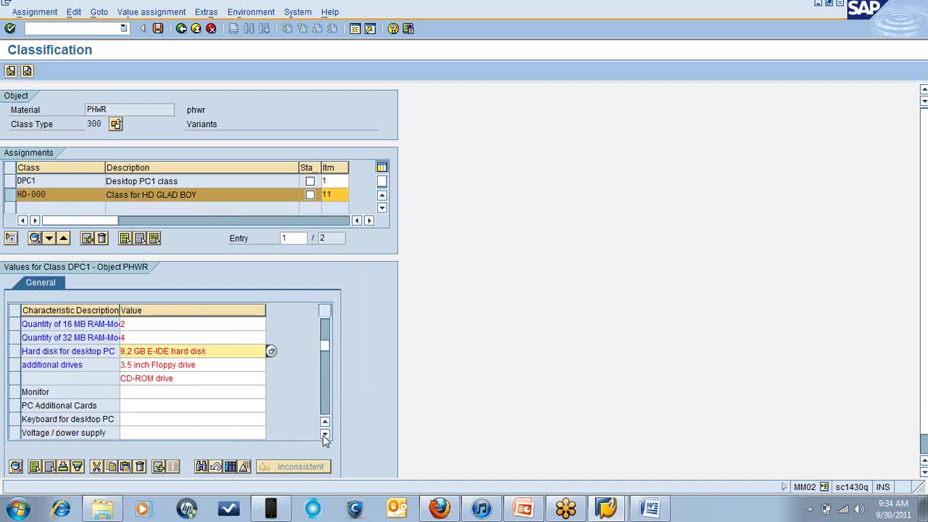
left_click(133, 393)
left_click(270, 392)
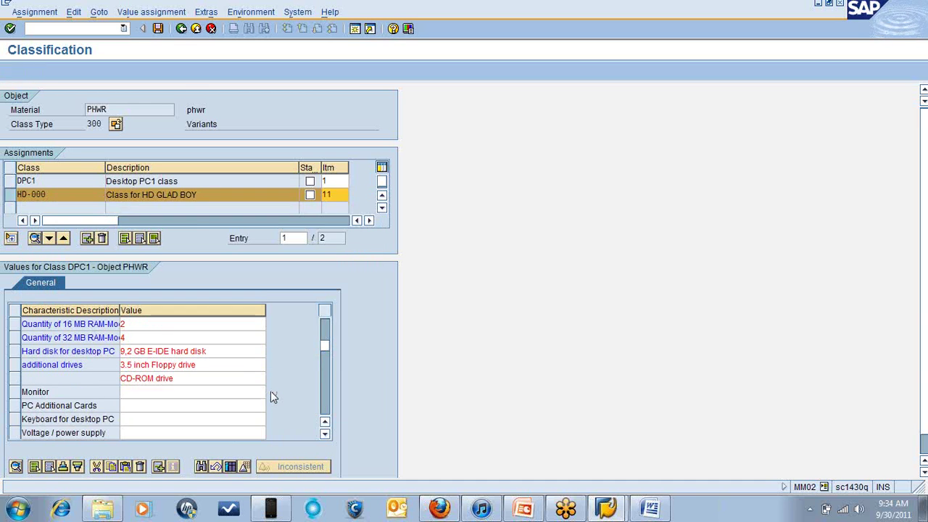
left_click(27, 244)
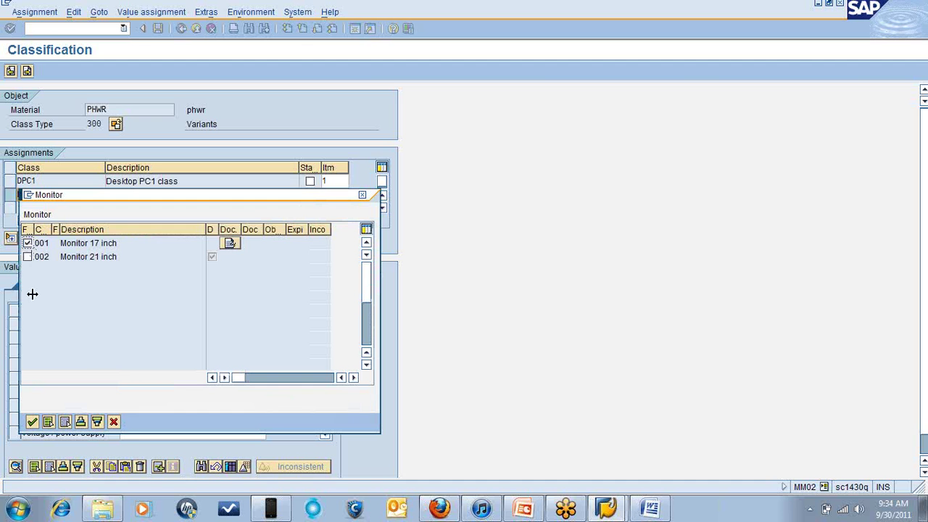
left_click(32, 421)
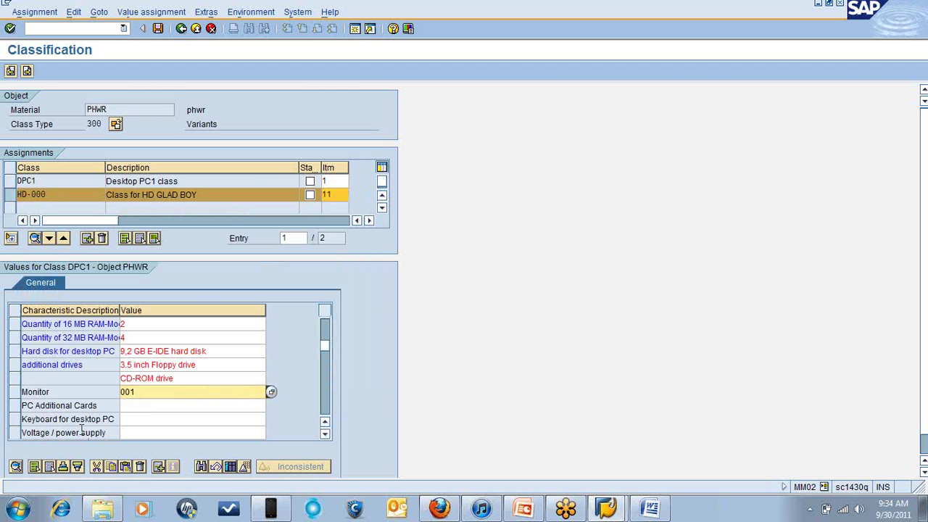
- Set the PC Additional Cards characteristic of class DPC1 to 003 (Soundcard 16PnP)
left_click(135, 410)
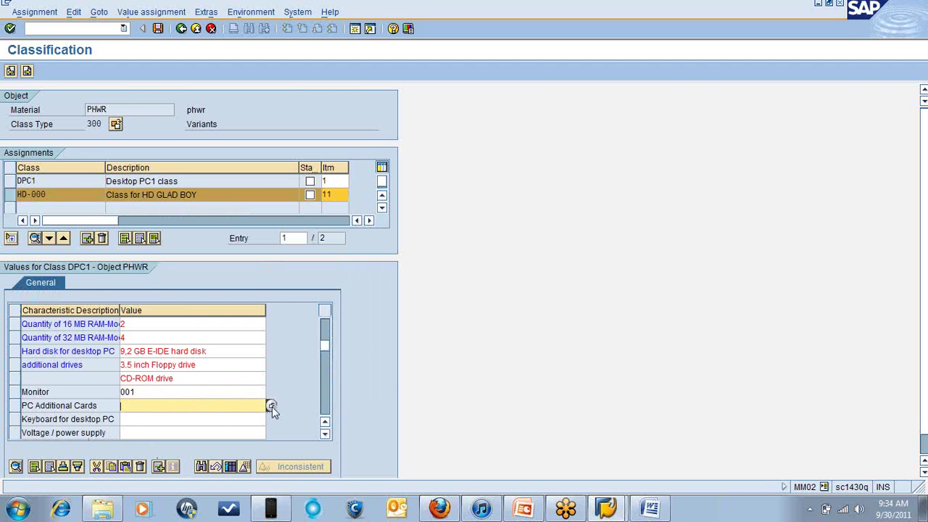
left_click(271, 407)
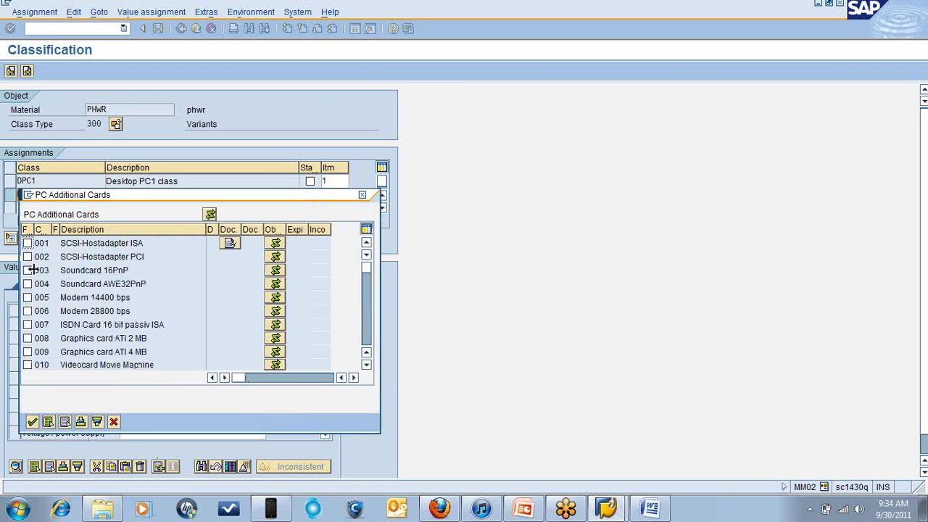
left_click(29, 270)
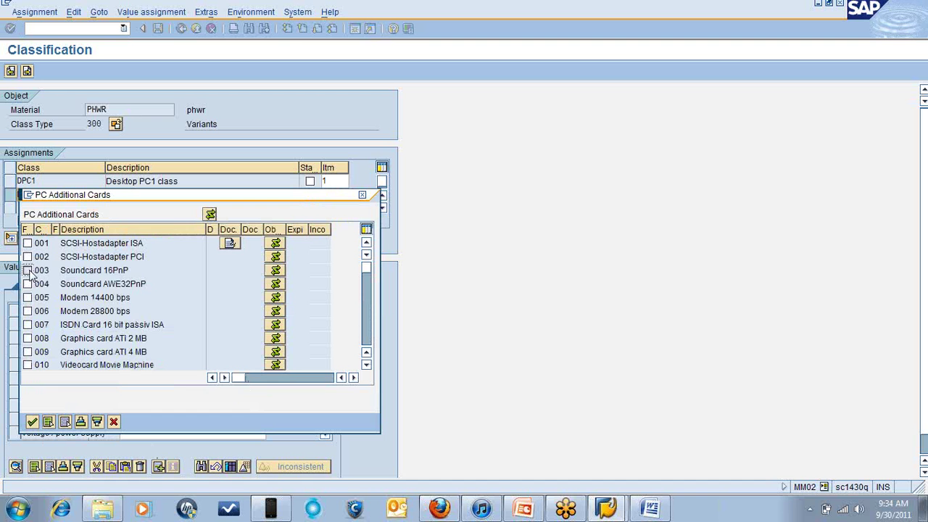
left_click(32, 422)
- Set the Keyboard for desktop PC characteristic of class DPC1 to 003 (US keyboard)
left_click(207, 420)
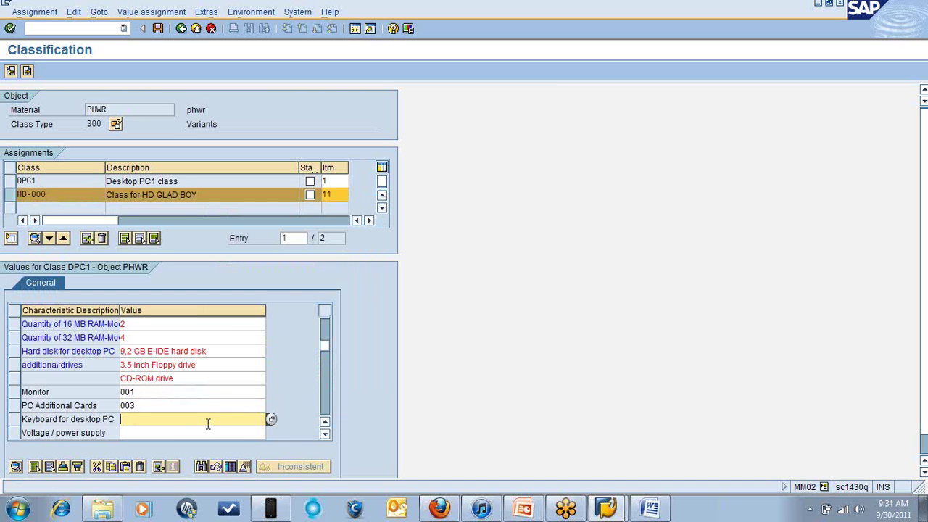
left_click(270, 420)
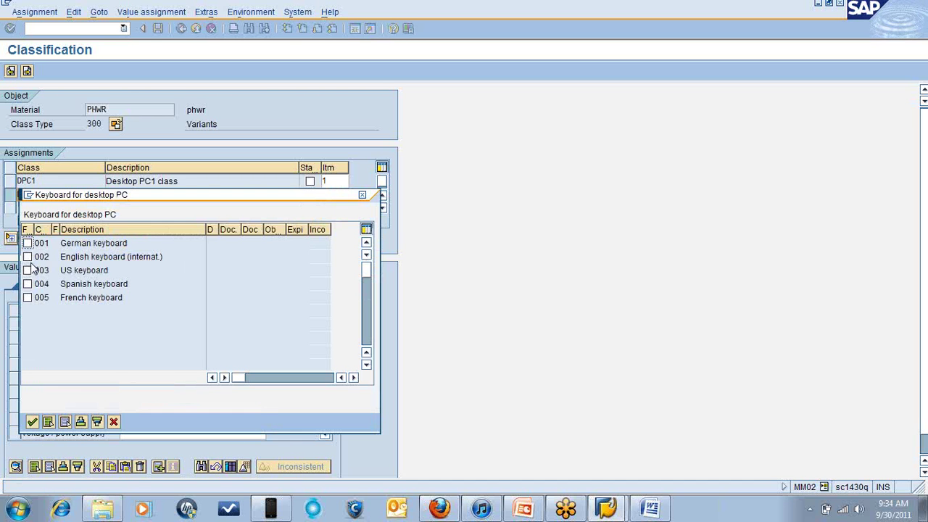
left_click(28, 270)
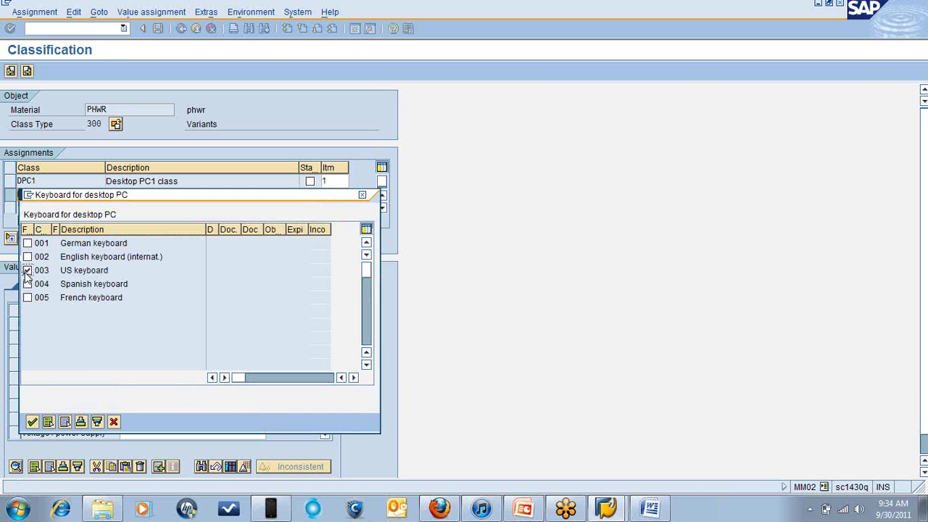
left_click(32, 421)
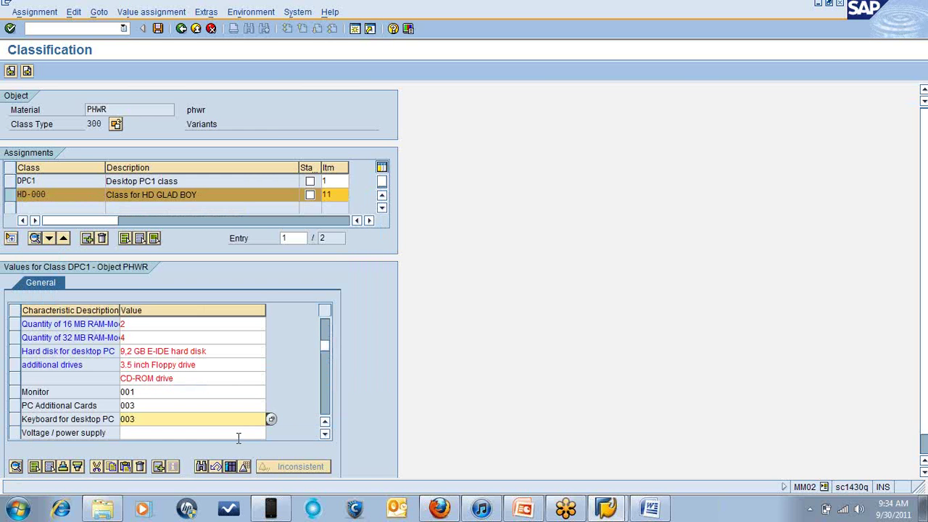
- Set the Voltage / power supply characteristic of class DPC1 to 002 (210-230 Volt / 50 Hz)
left_click(239, 435)
left_click(270, 433)
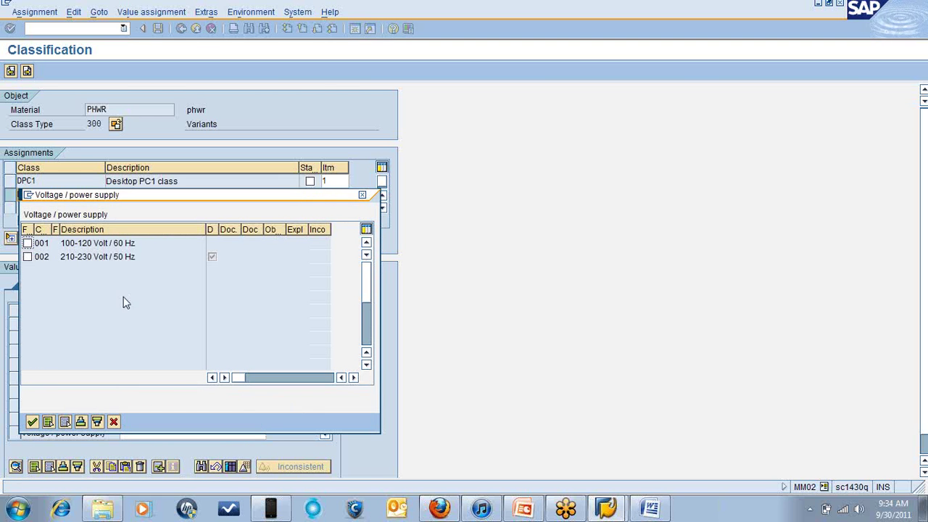
left_click(26, 257)
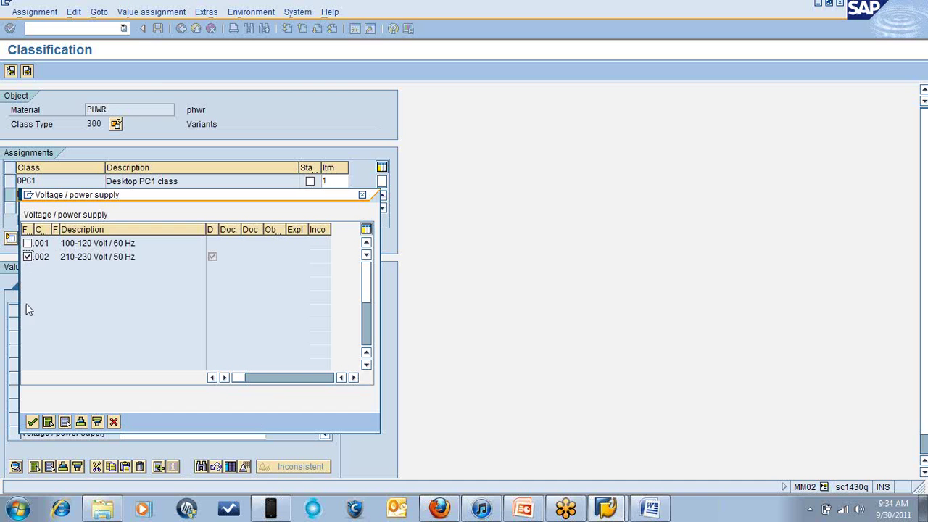
left_click(32, 421)
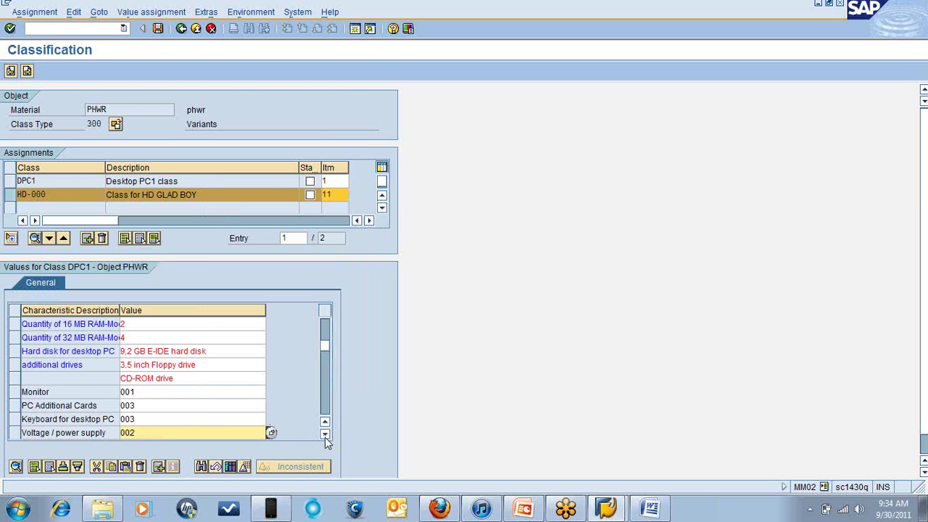
- Set the Hard disk controller card characteristic of class DPC1 to 002 (SCSI type 2 card)
left_click(325, 434)
left_click(324, 434)
left_click(325, 435)
left_click(324, 435)
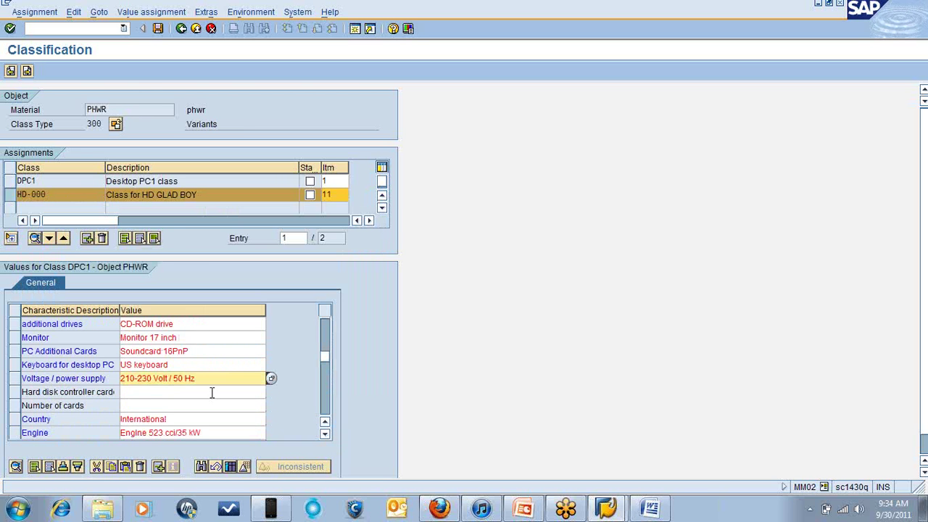
left_click(145, 392)
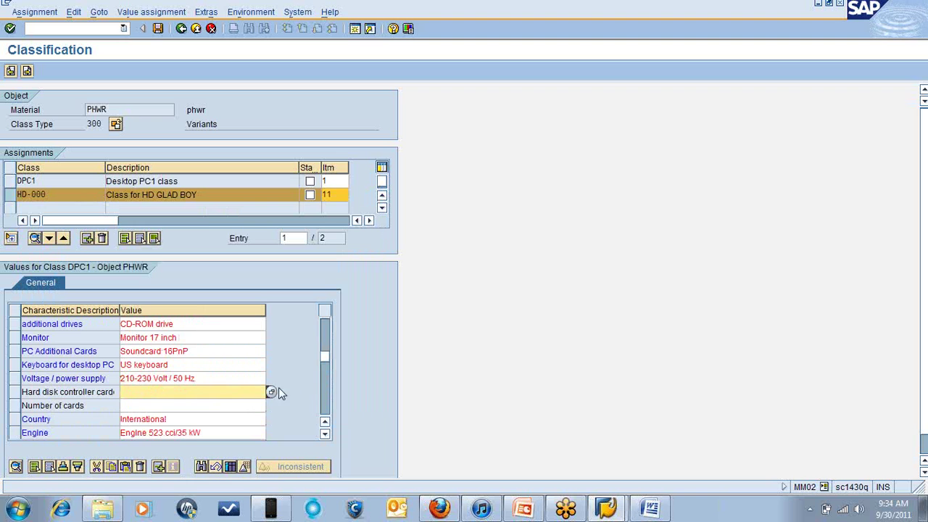
left_click(271, 392)
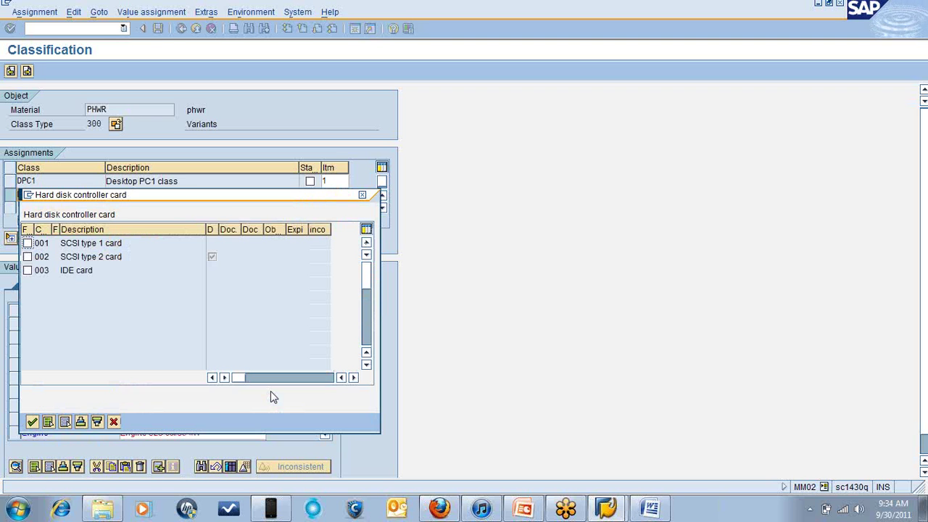
left_click(28, 257)
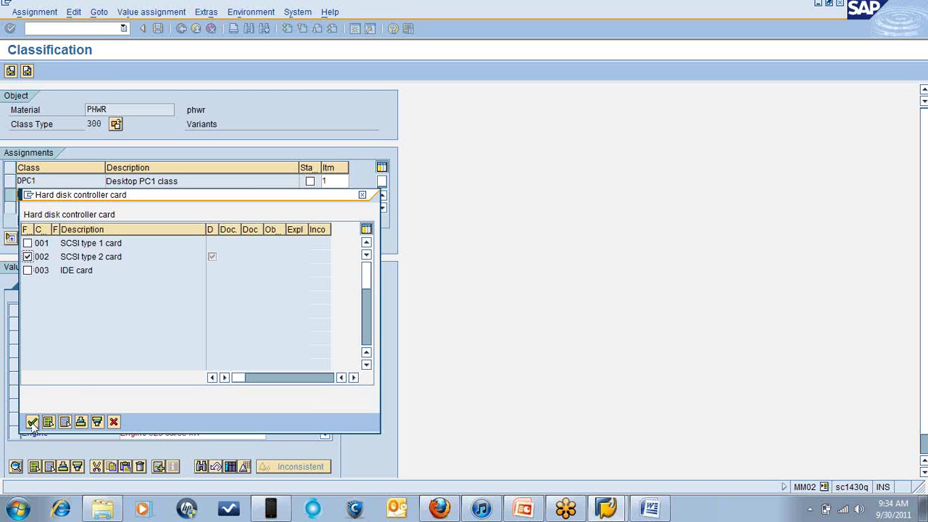
left_click(32, 421)
- Set the Number of cards characteristic of class DPC1 to 1
left_click(159, 404)
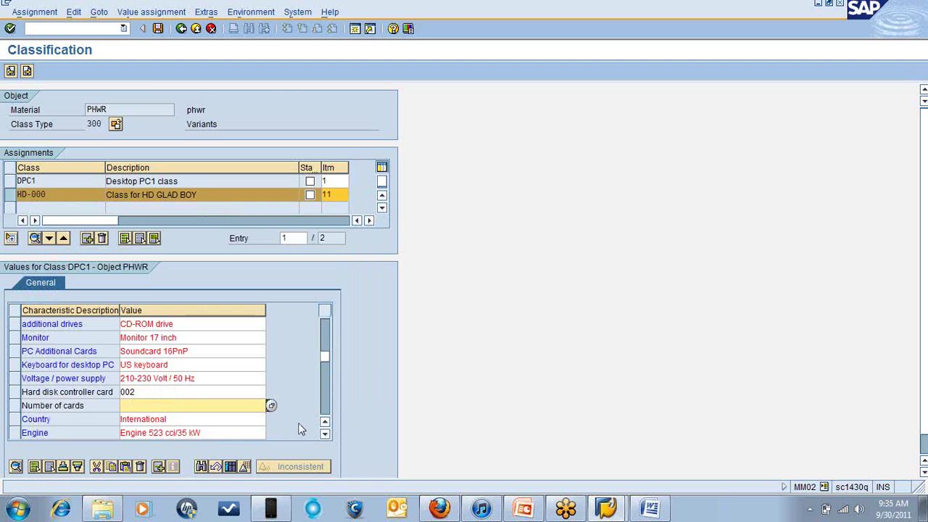
left_click(271, 405)
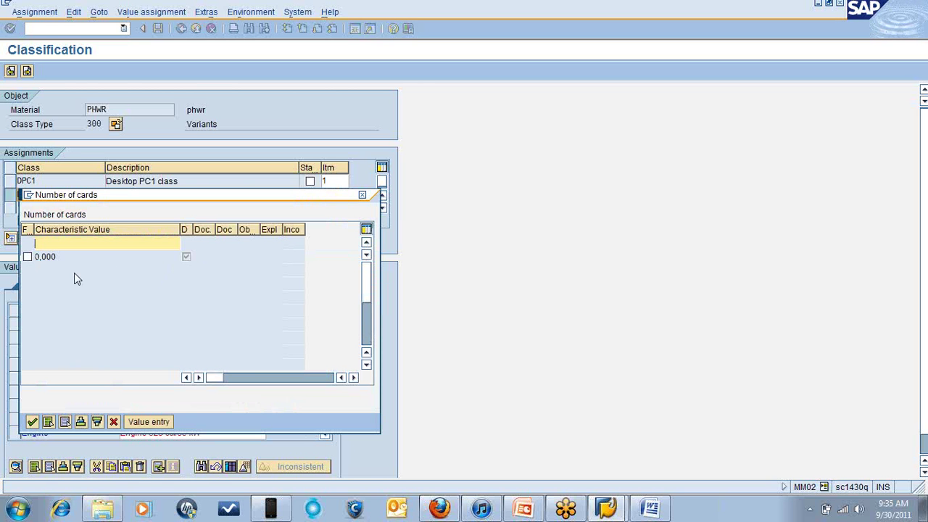
type("1")
left_click(32, 422)
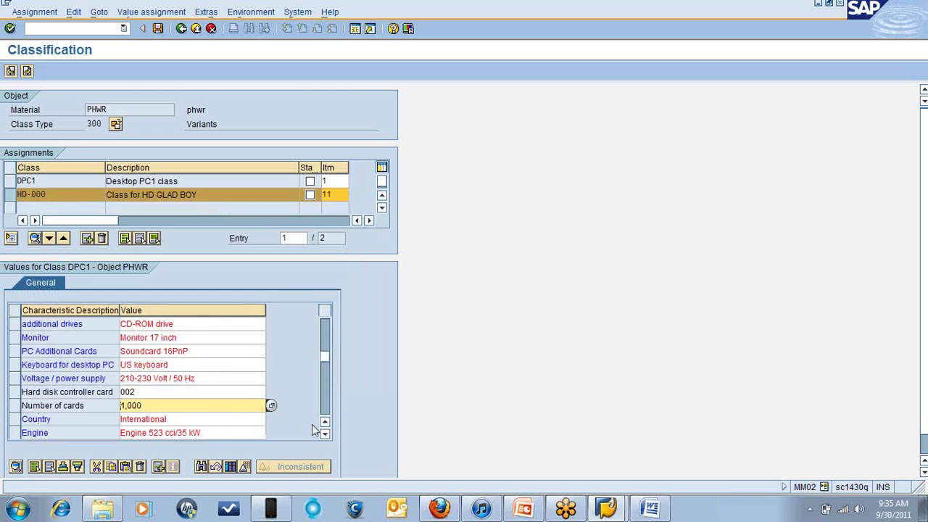
- Review the remaining characteristic values of material PHWR, from Country through the last entry under Options
left_click(325, 434)
left_click(325, 434)
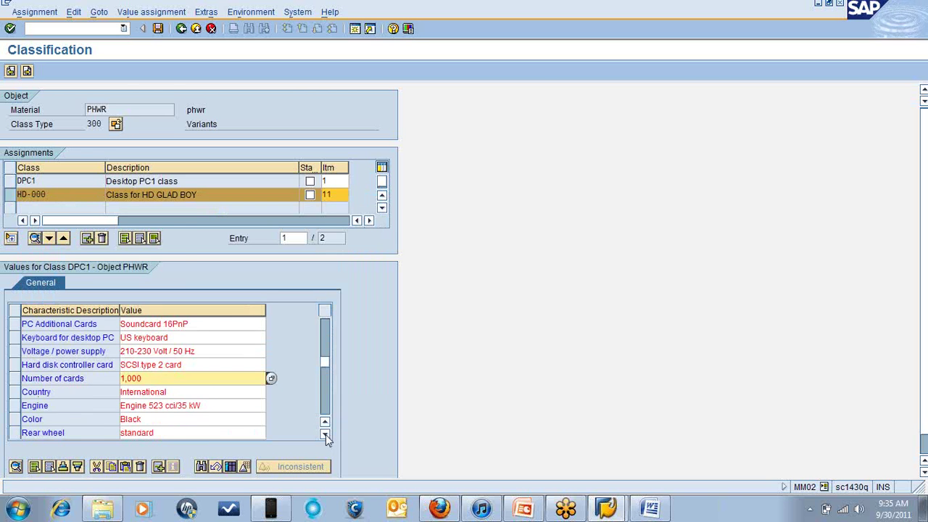
left_click(324, 435)
left_click(324, 434)
left_click(325, 434)
left_click(324, 434)
left_click(325, 434)
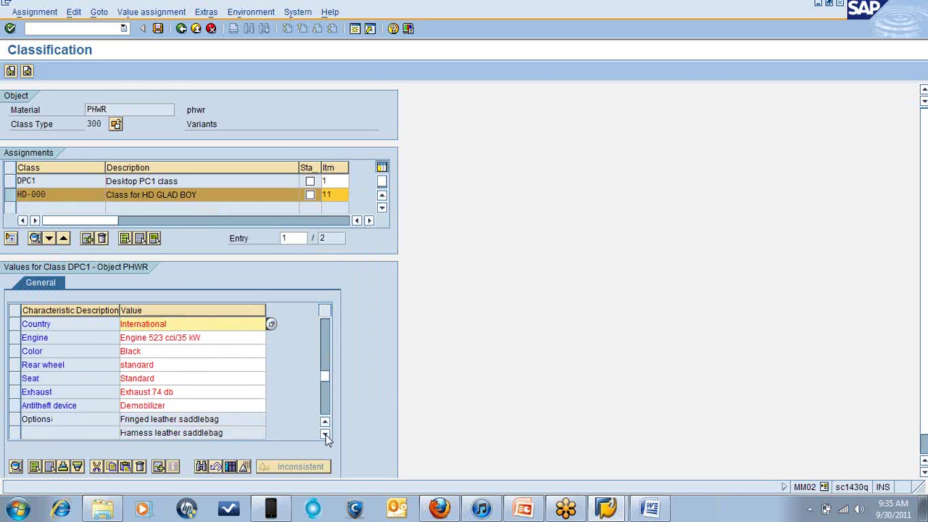
left_click(324, 434)
left_click(324, 434)
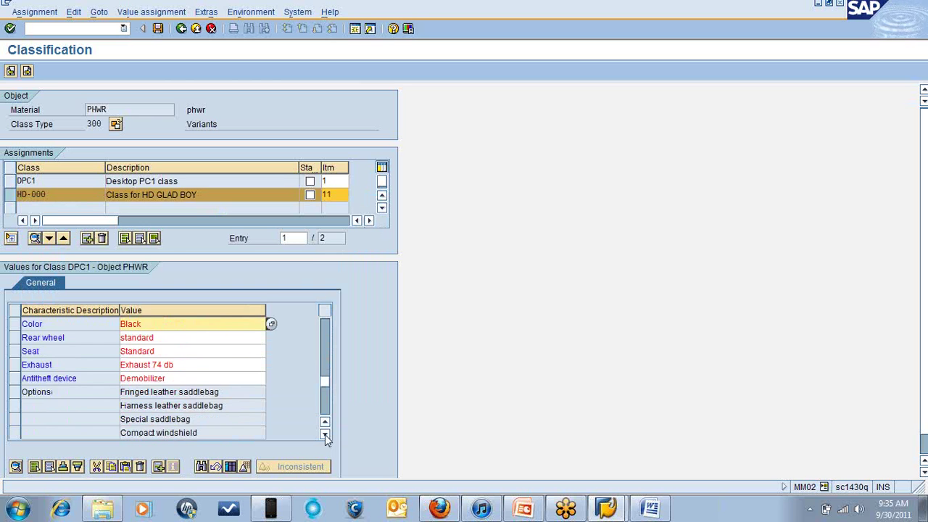
left_click(325, 434)
left_click(324, 434)
left_click(324, 434)
left_click(325, 434)
left_click(324, 434)
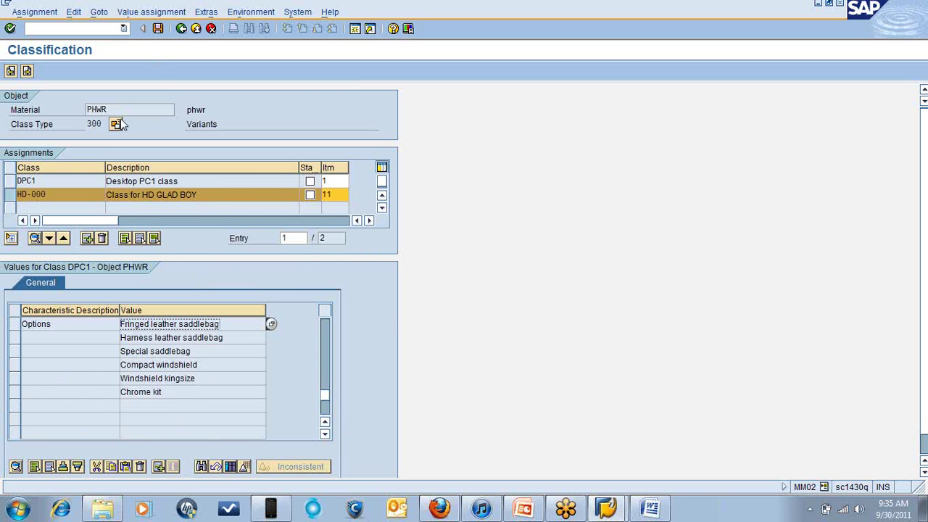
- Save the classification of material PHWR and exit the material change transaction to the SAP Easy Access screen
left_click(159, 29)
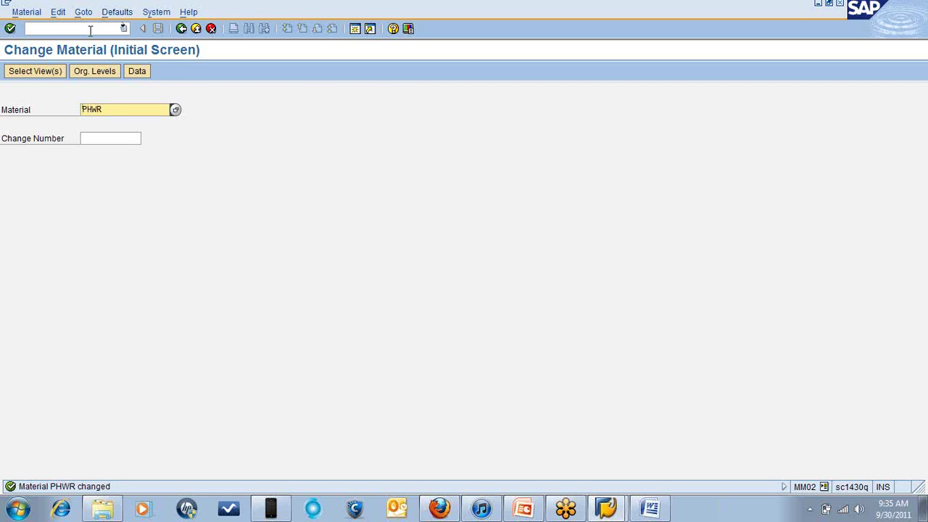
key("Return")
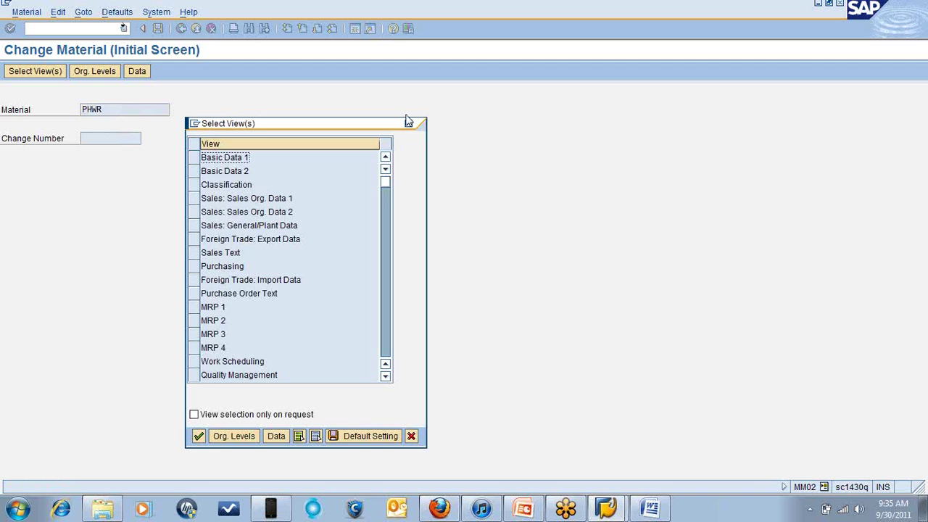
left_click(407, 119)
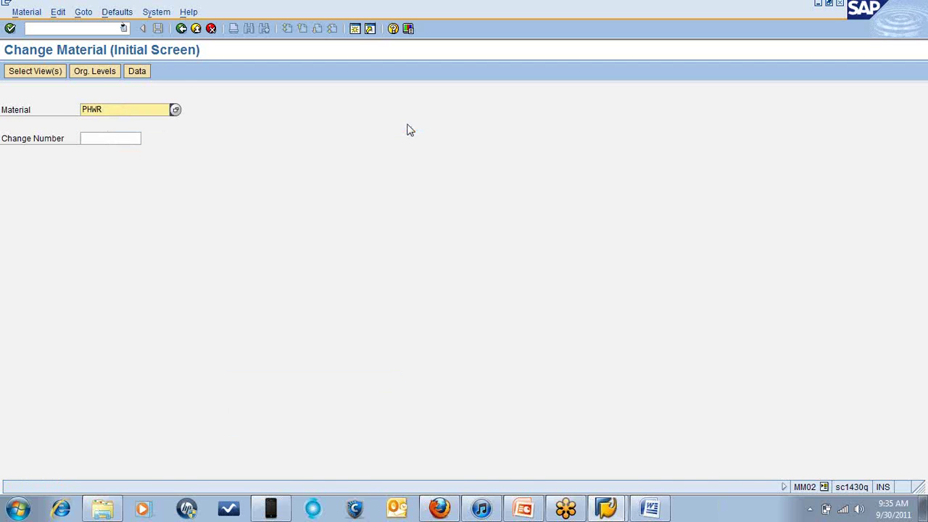
left_click(182, 29)
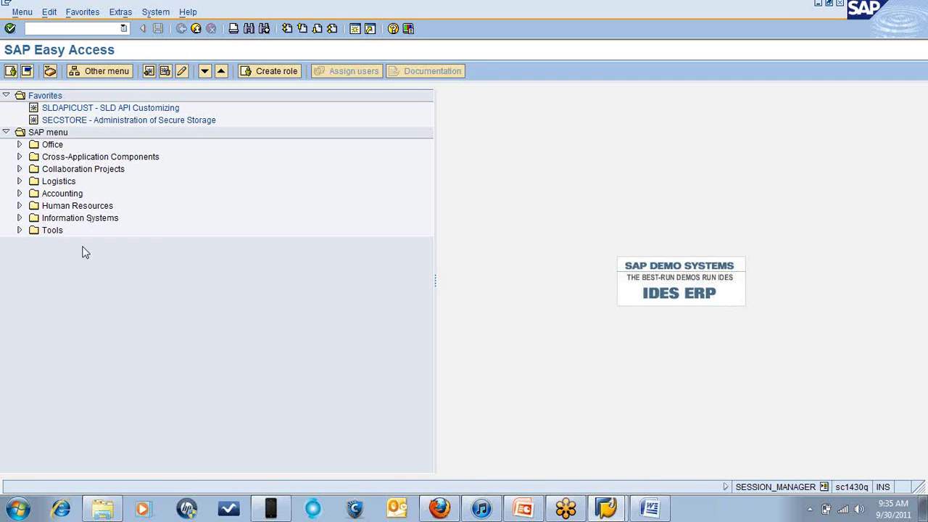
- Start VK11 - Create from Logistics > Sales and Distribution > Master Data > Conditions > Select Using Condition Type
left_click(21, 181)
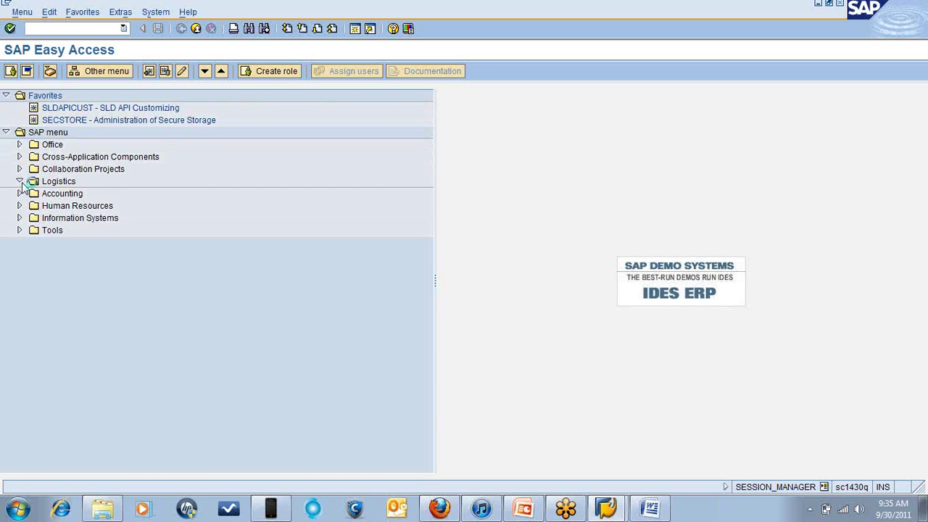
left_click(33, 207)
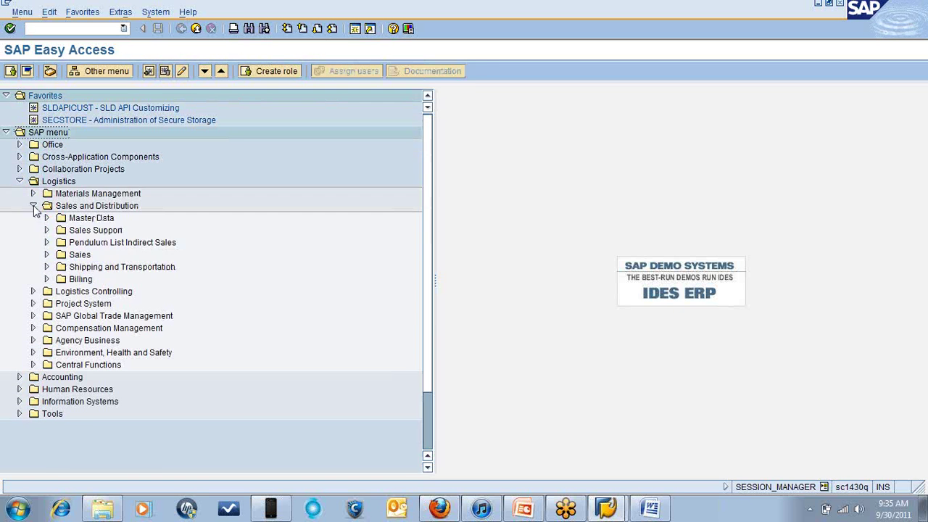
left_click(46, 218)
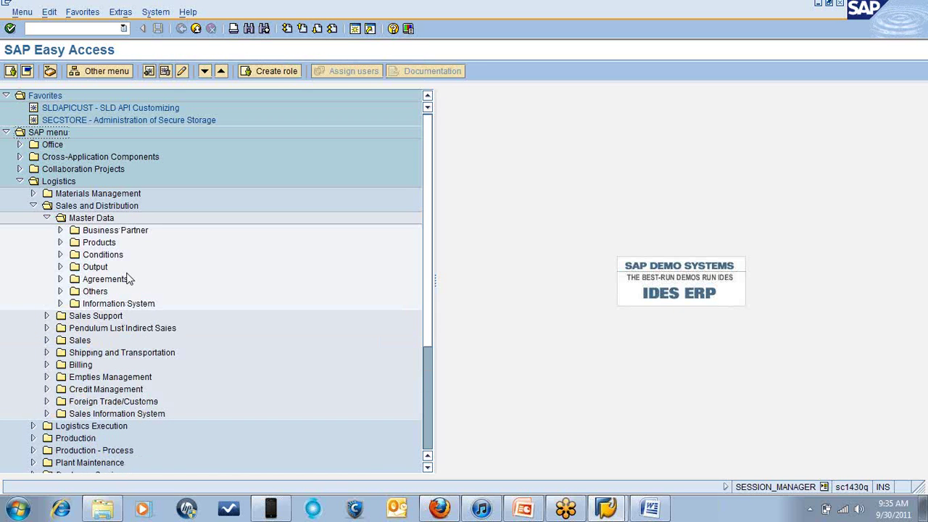
left_click(60, 255)
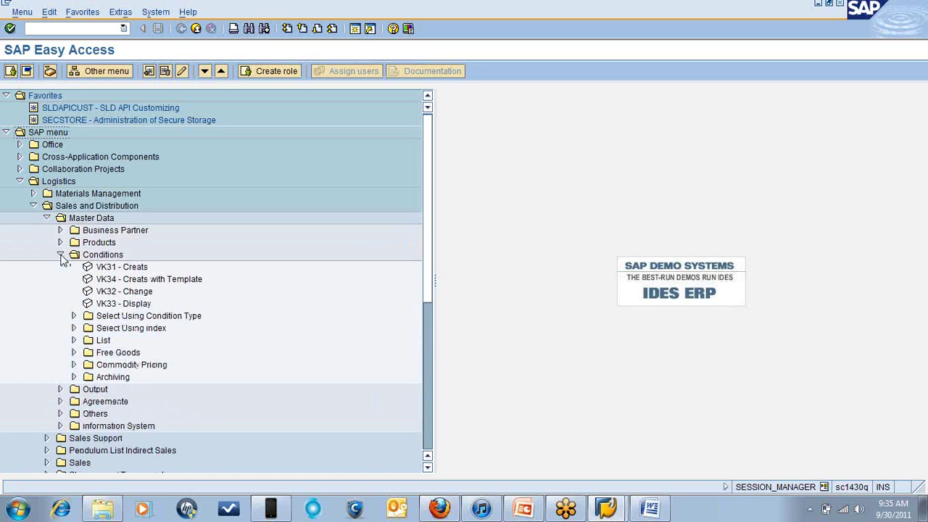
left_click(72, 317)
left_click(153, 331)
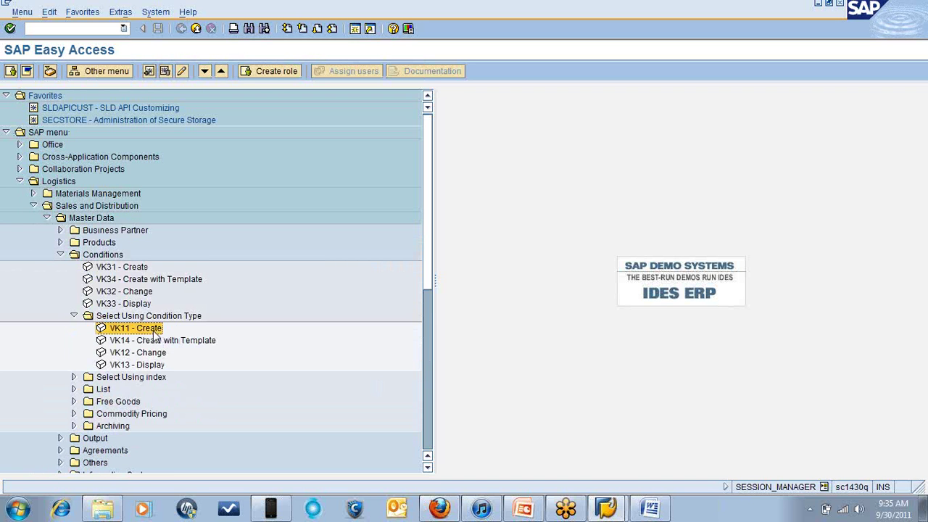
double_click(154, 332)
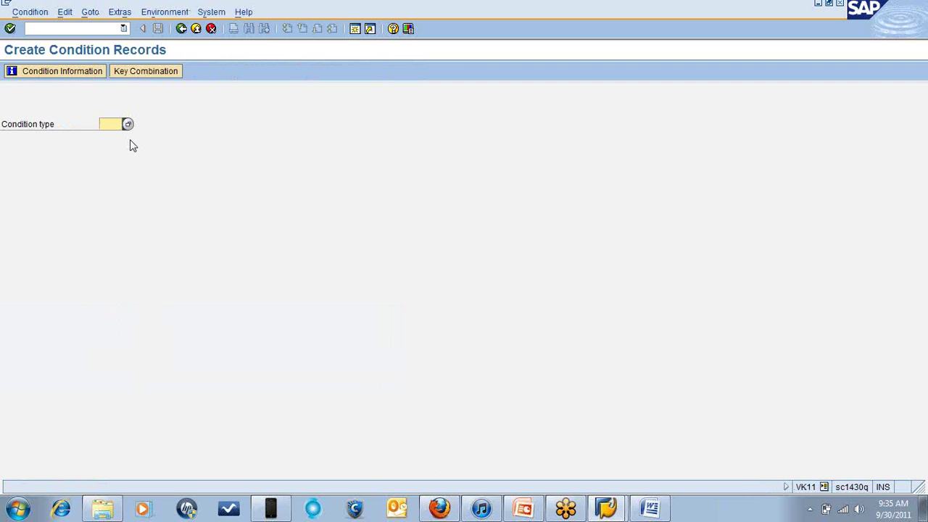
- Choose condition type VA00 (Variants) from the list of available condition types
left_click(128, 125)
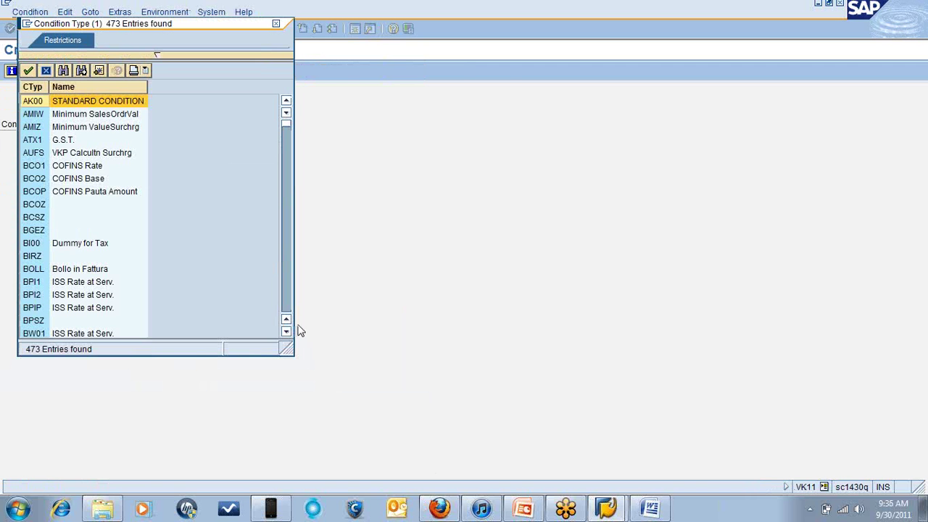
scroll(287, 332, "down", 12)
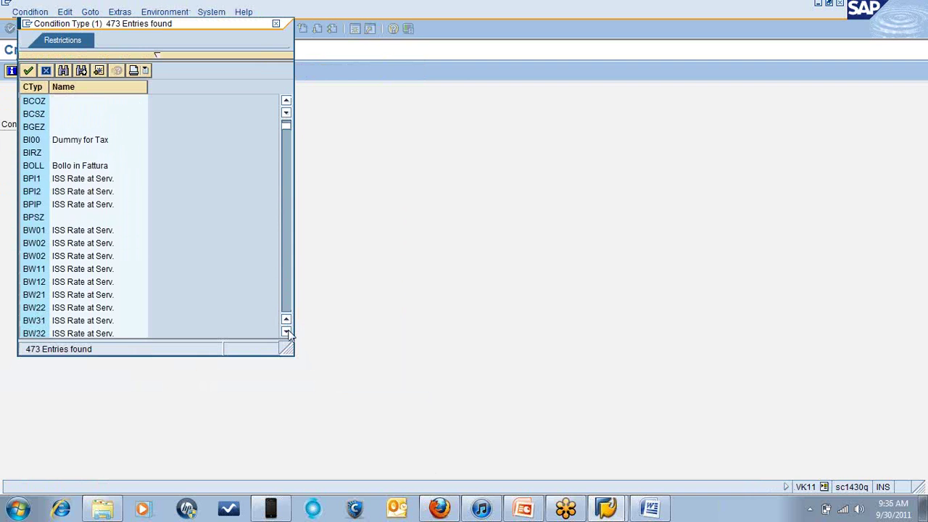
scroll(287, 332, "down", 18)
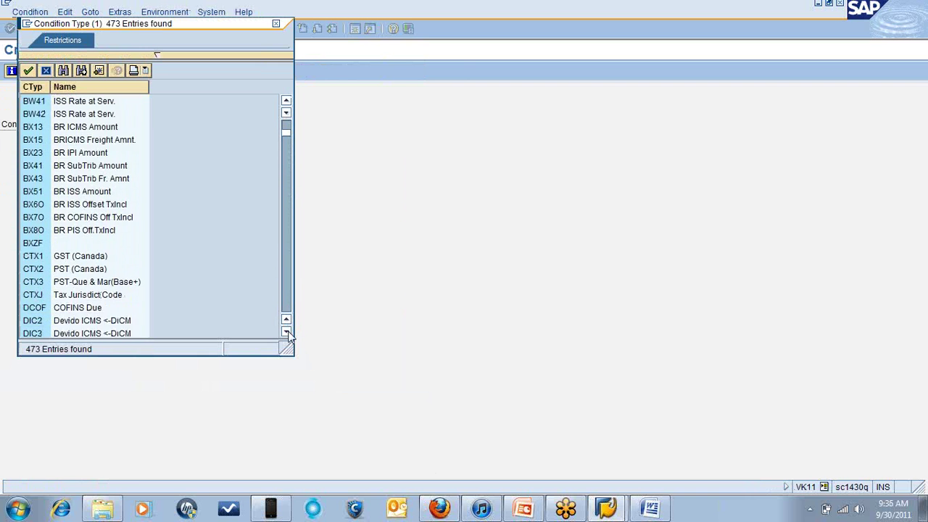
scroll(287, 332, "down", 19)
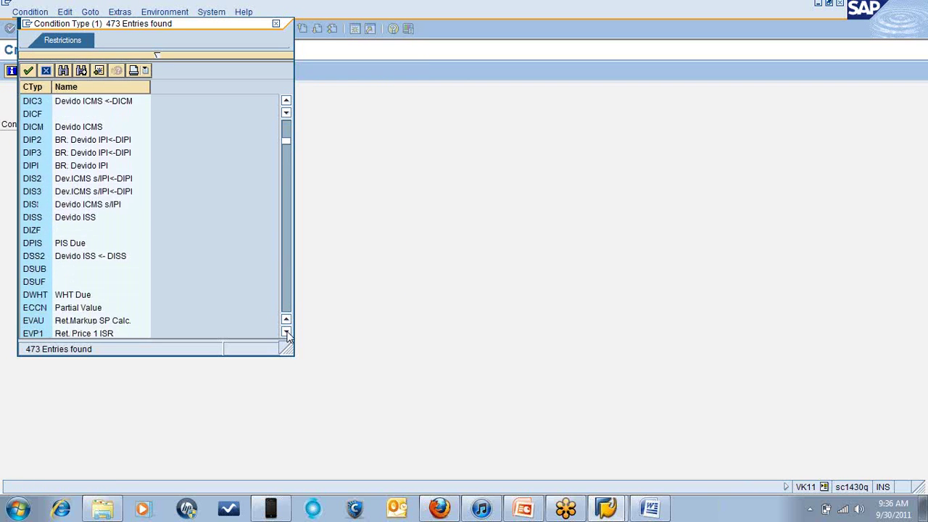
scroll(287, 332, "down", 9)
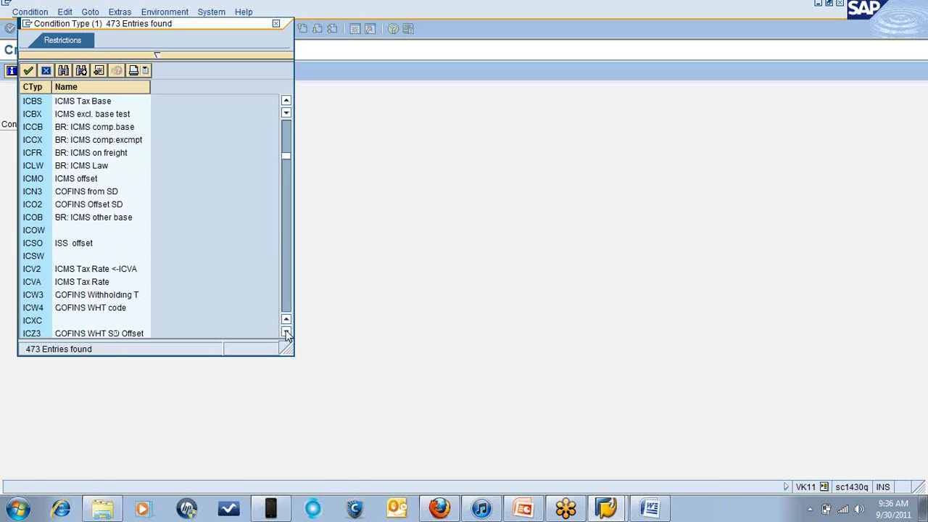
scroll(287, 332, "down", 18)
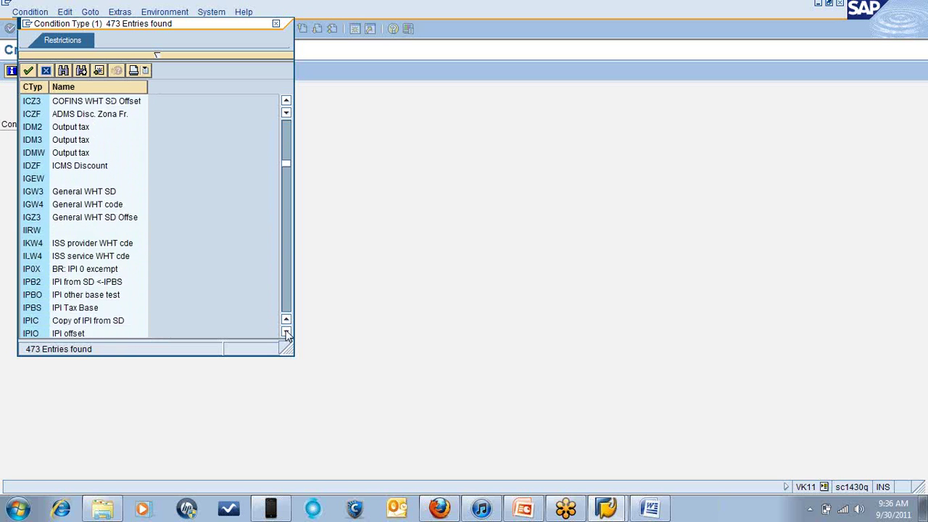
scroll(287, 332, "down", 2)
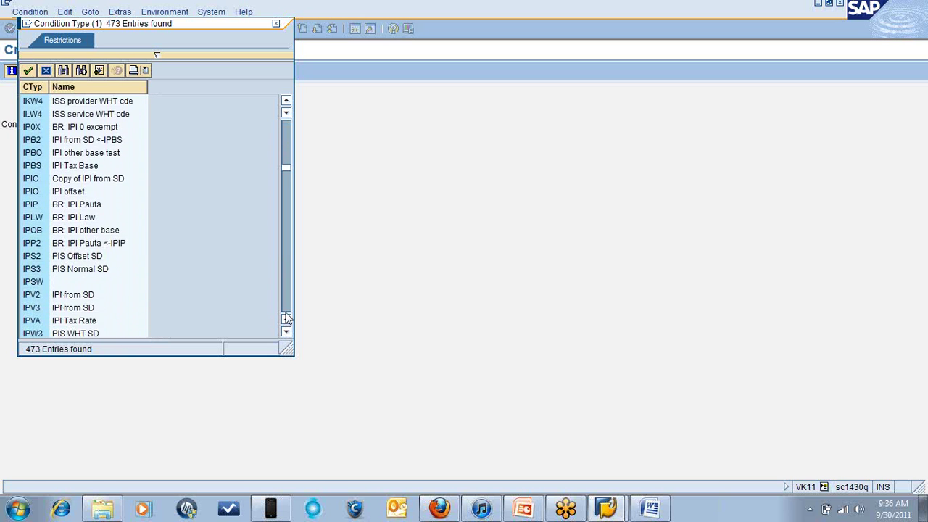
left_click(287, 310)
left_click_drag(287, 310, 287, 311)
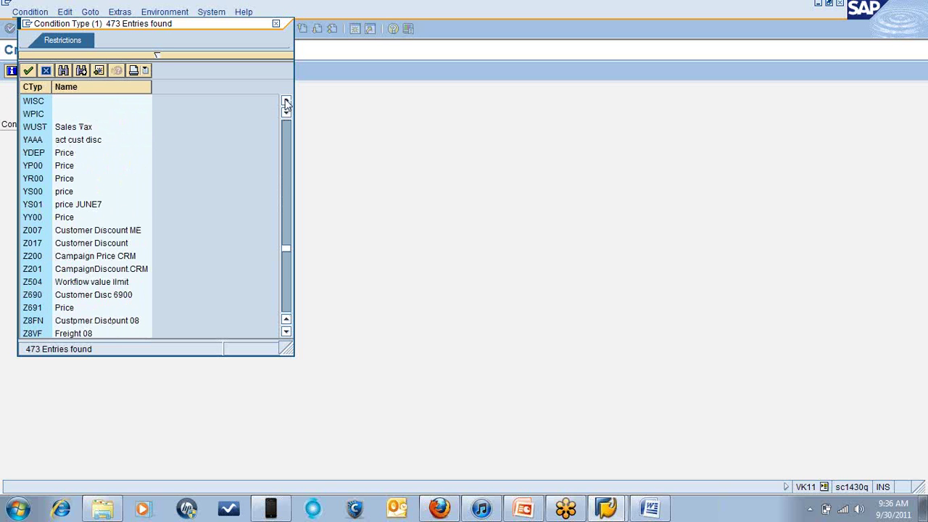
left_click_drag(285, 102, 285, 102)
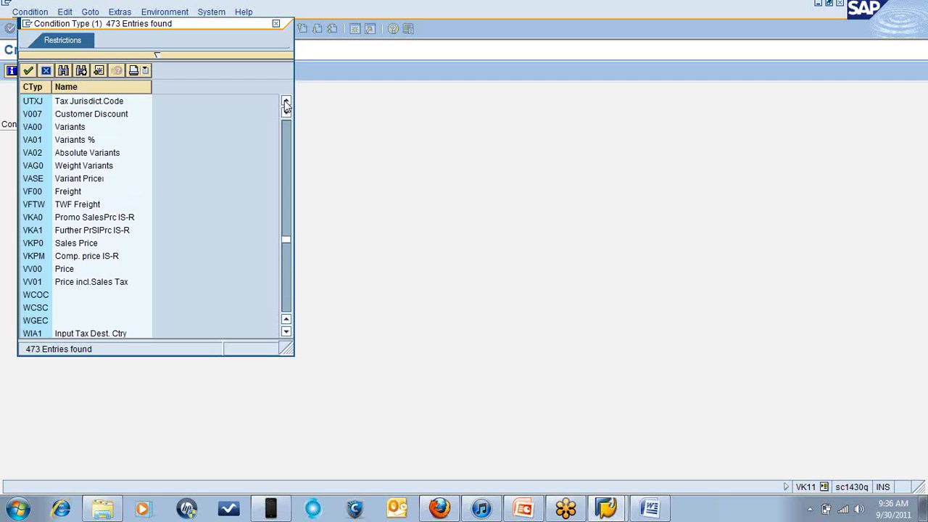
double_click(33, 128)
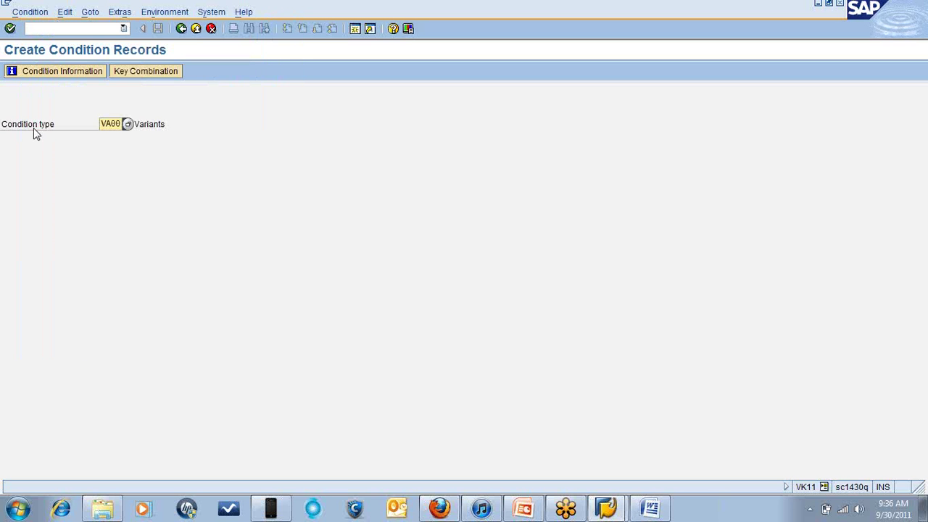
- Open fast entry for VA00 and enter sales organization 1000 and distribution channel 10 for material PHWR
left_click(10, 28)
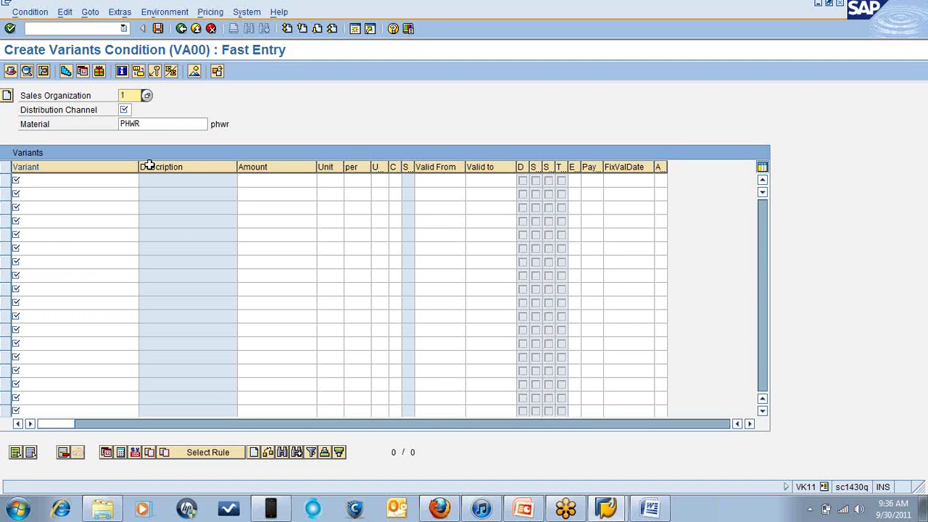
left_click(125, 109)
type("10")
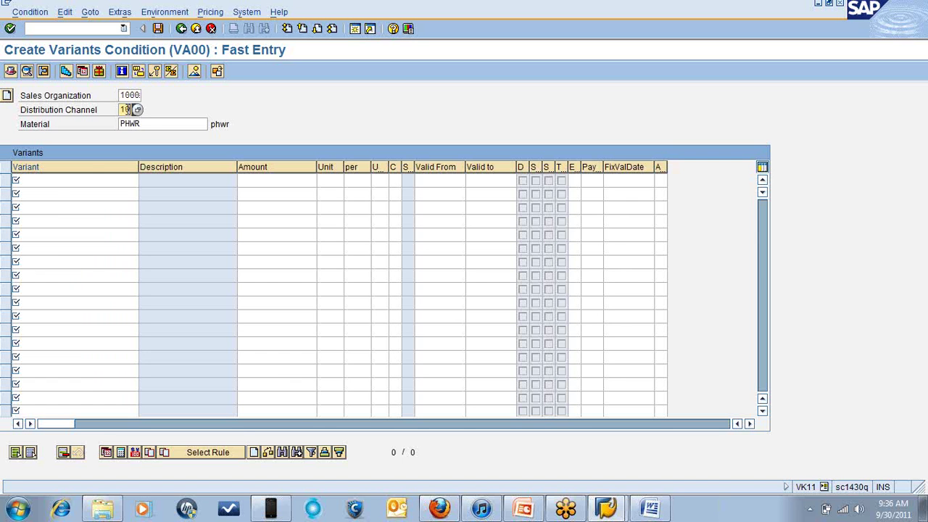
- Choose DPCX_CDROM (CD-ROM drive) from the variant condition list for the first row of the Variants table
left_click(57, 180)
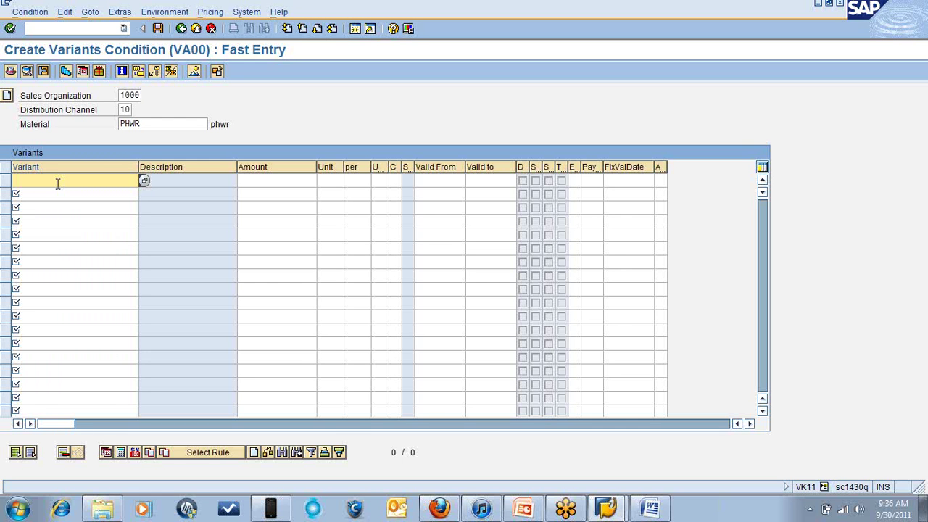
left_click(143, 181)
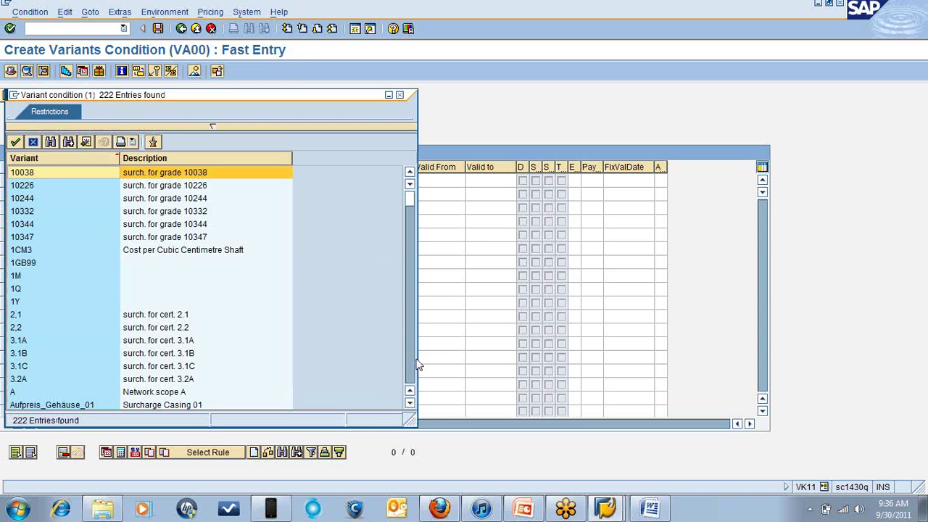
left_click(409, 403)
left_click(409, 403)
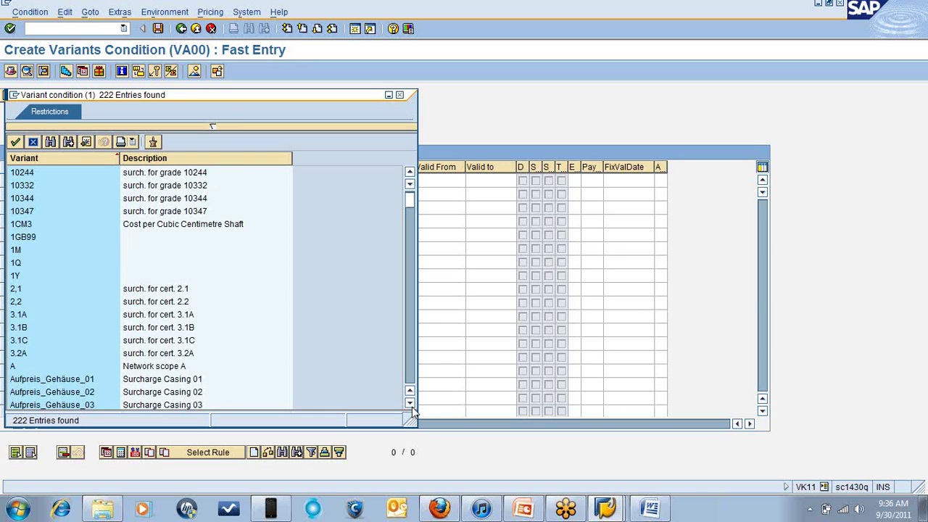
left_click_drag(410, 402, 410, 403)
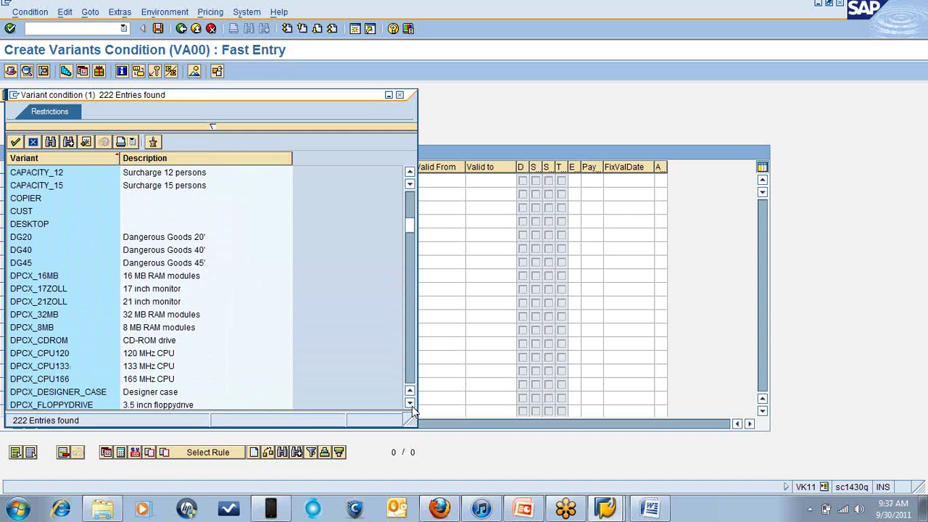
left_click(409, 403)
left_click(409, 403)
left_click(410, 402)
left_click(409, 402)
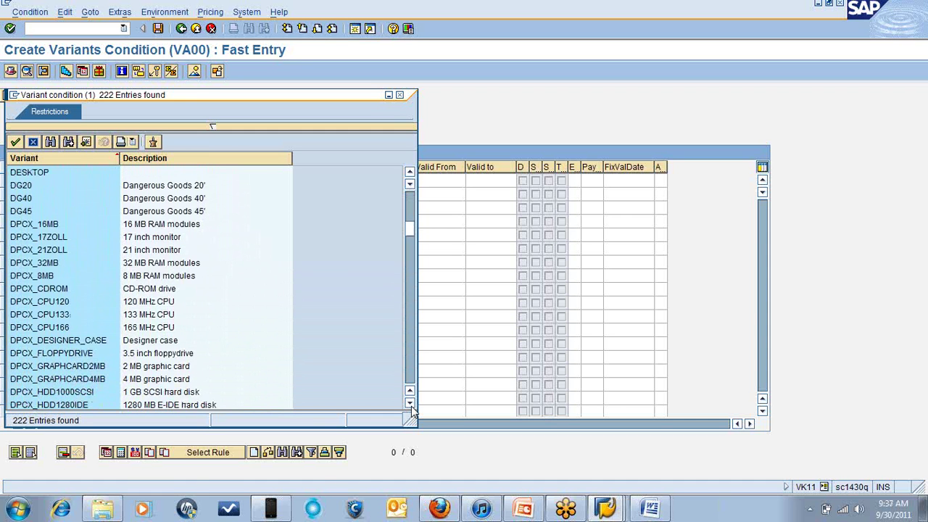
left_click(409, 403)
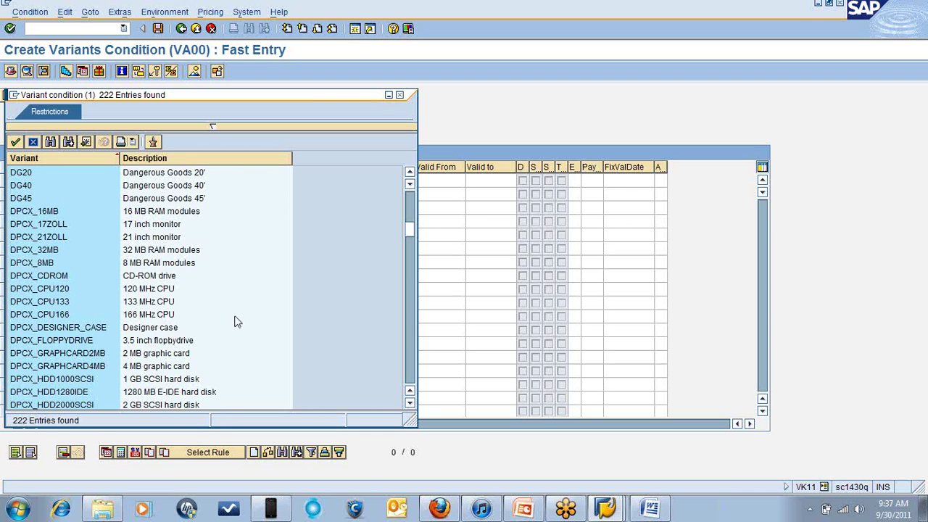
double_click(56, 275)
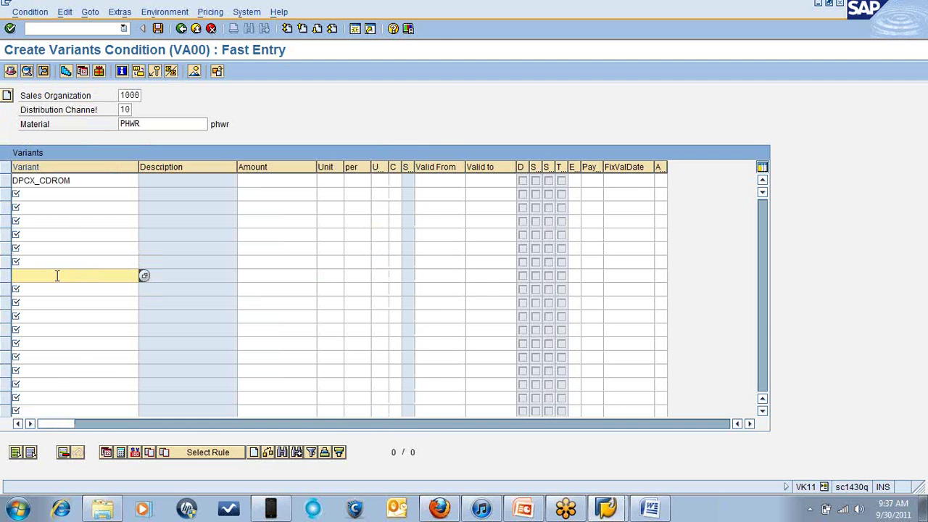
- Set the amount of variant DPCX_CDROM to 400 and save the condition record
left_click(280, 179)
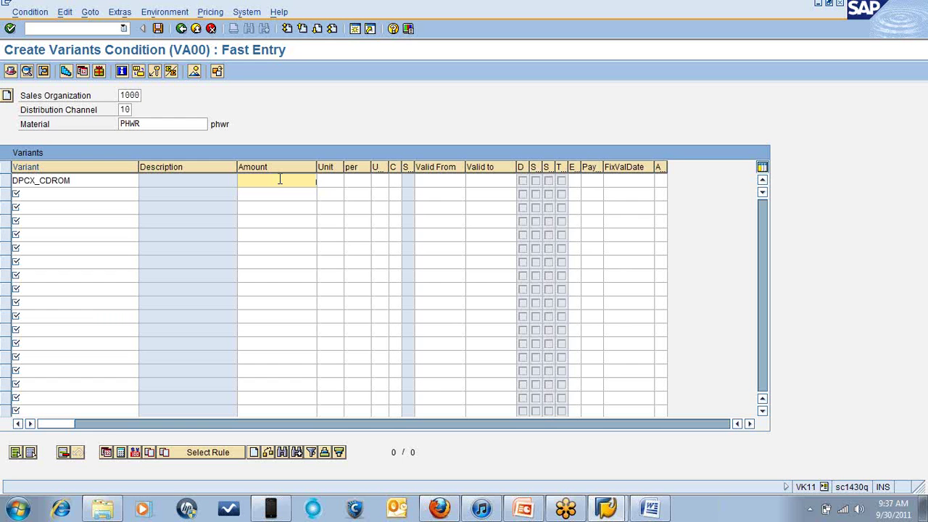
type("400")
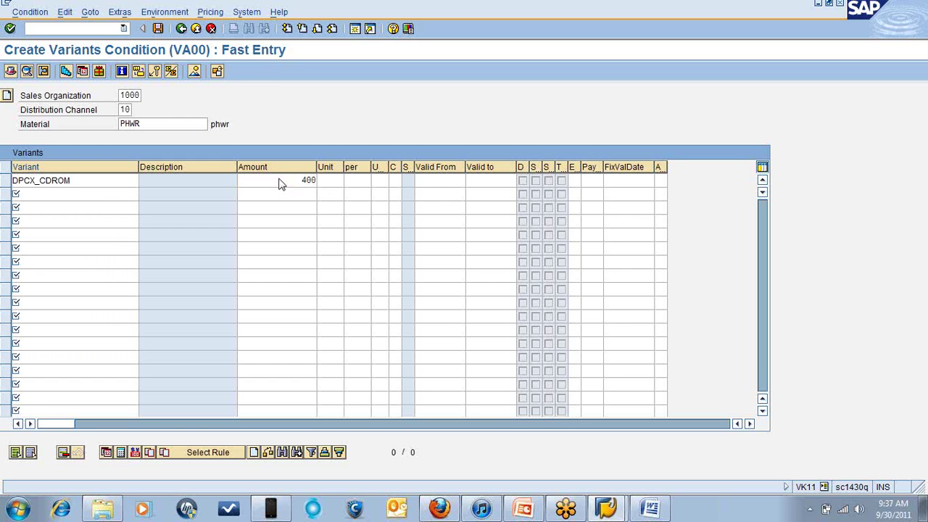
key("Return")
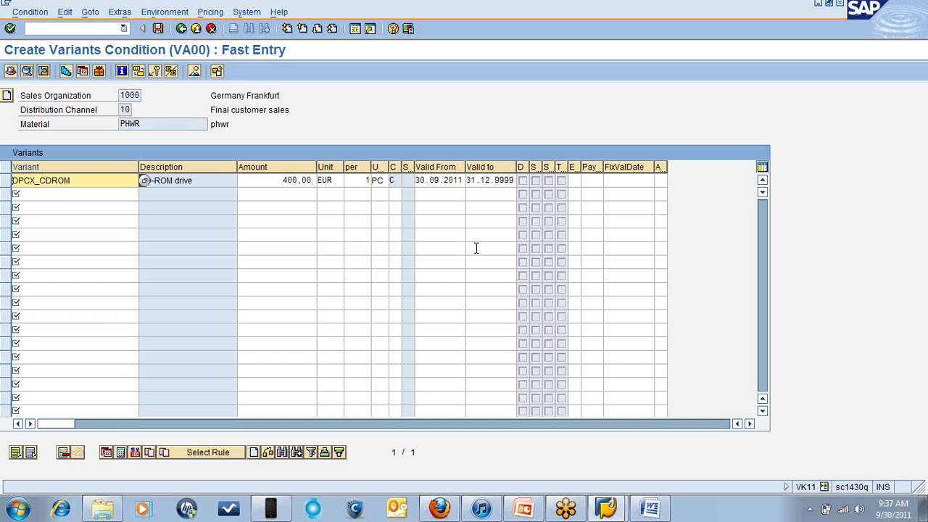
left_click(157, 29)
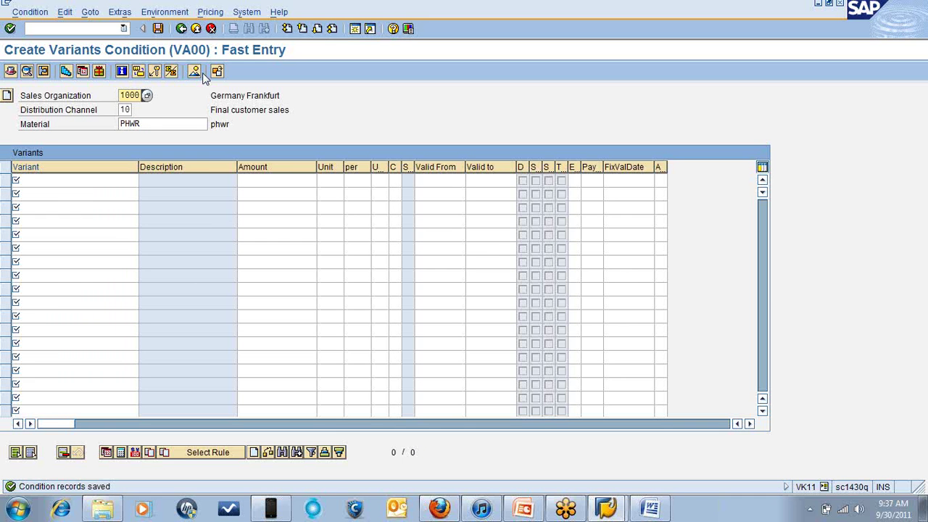
- Reopen the saved VA00 condition record of material PHWR in change mode using the existing selection values
left_click(31, 12)
left_click(45, 58)
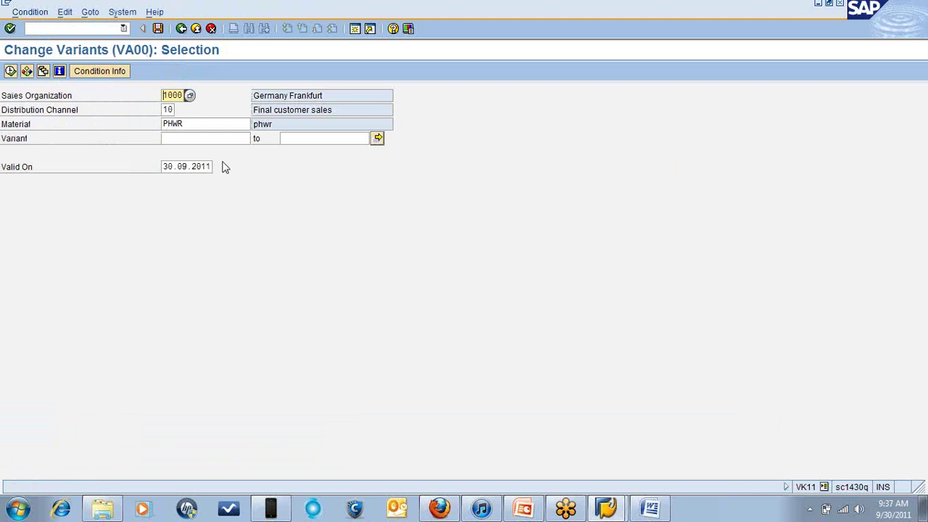
left_click(10, 70)
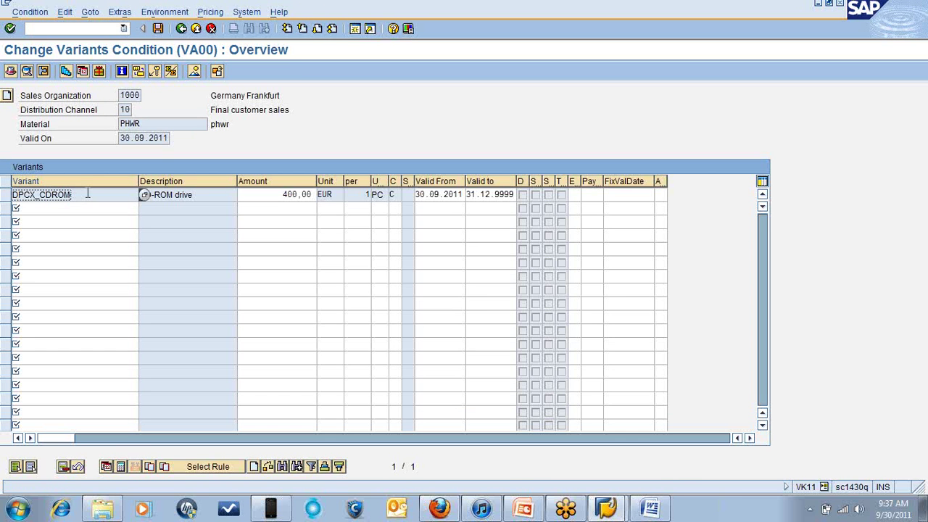
- Copy the variant name DPCX_CDROM from the first row of the Variants table
key("shift+Left")
key("shift+Left")
key("shift+Left")
key("shift+Left")
key("shift+Left")
key("shift+Left")
key("shift+Left")
key("shift+Left")
key("shift+Left")
key("shift+Left")
key("ctrl+c")
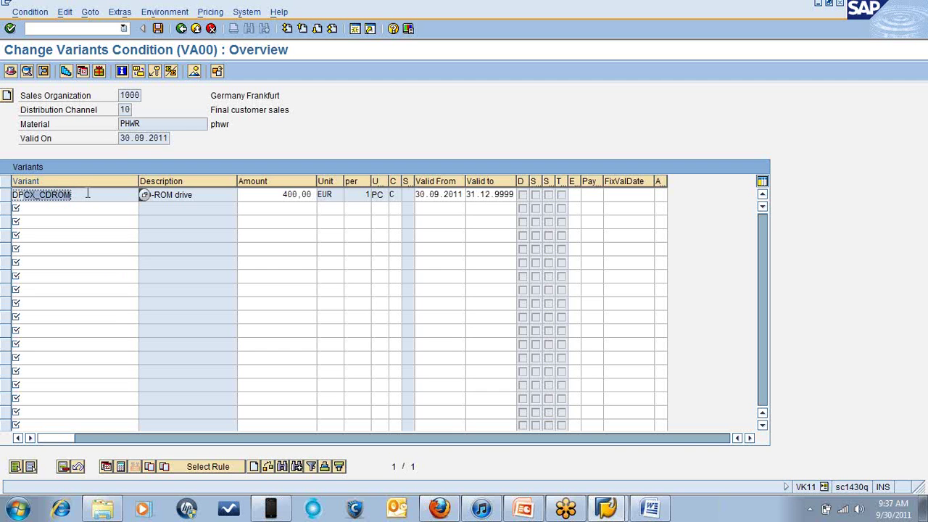
left_click(87, 194)
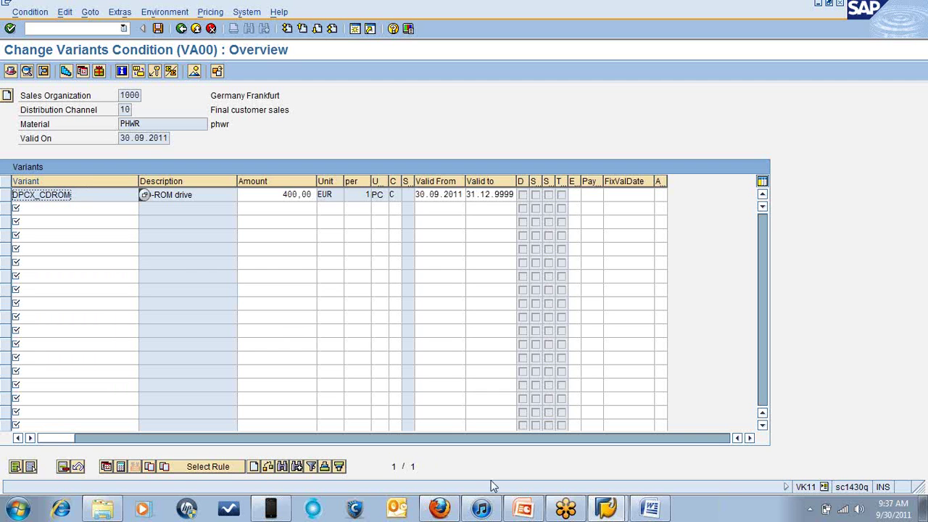
- Switch to Word and add the line "DPCX_CDROM = variant used in VA00 condition." above the Classification line
mouse_move(606, 508)
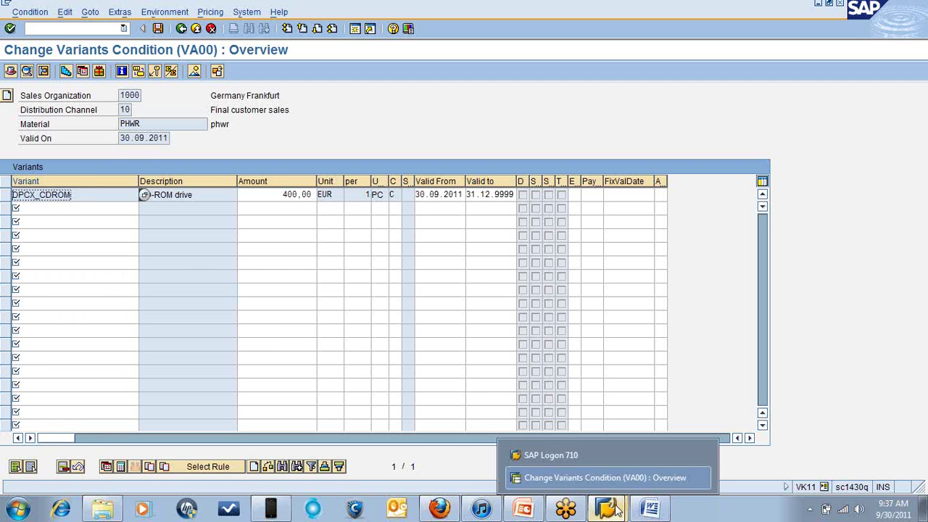
left_click(583, 477)
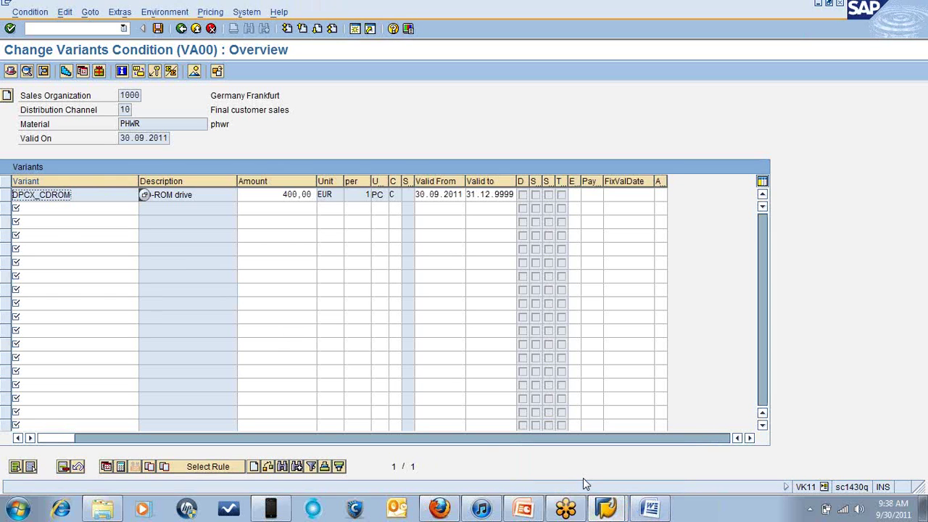
left_click(652, 509)
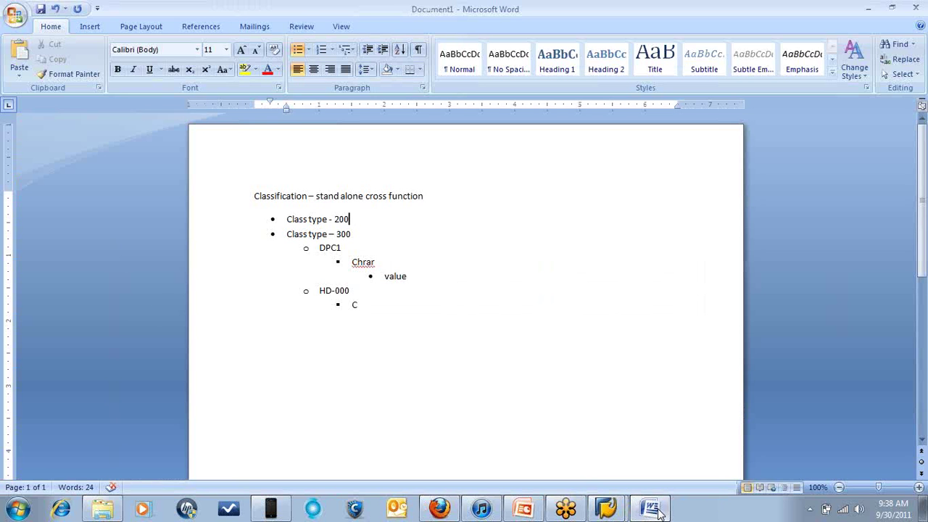
left_click(256, 196)
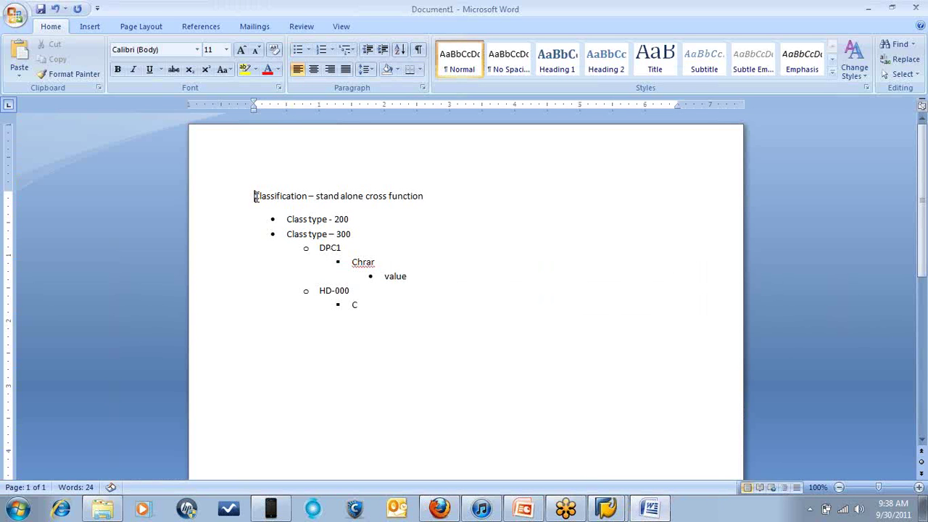
key("Return")
key("ctrl+v")
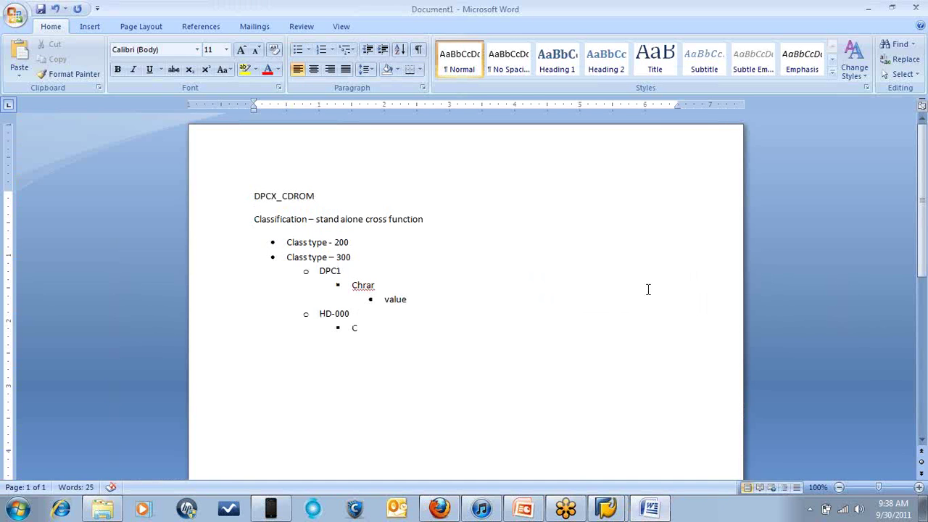
type("= variant used i")
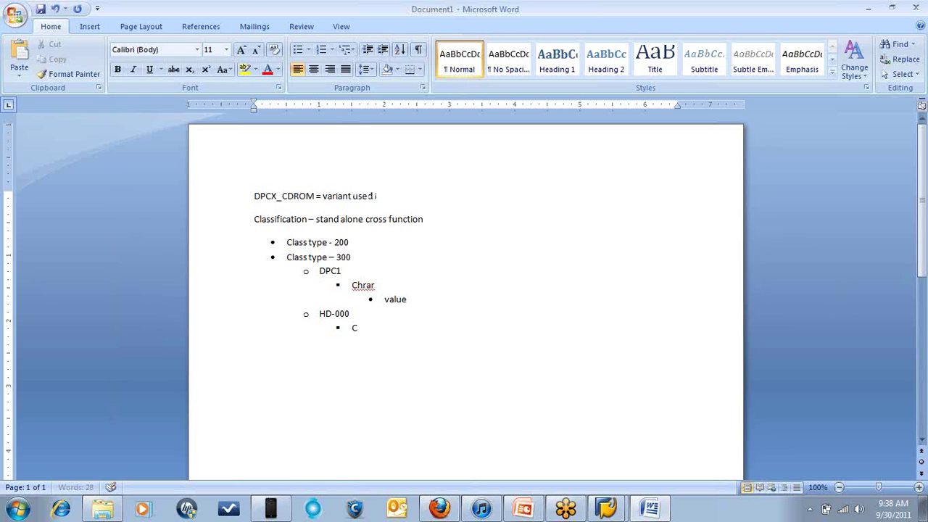
type("n VA00 condition.")
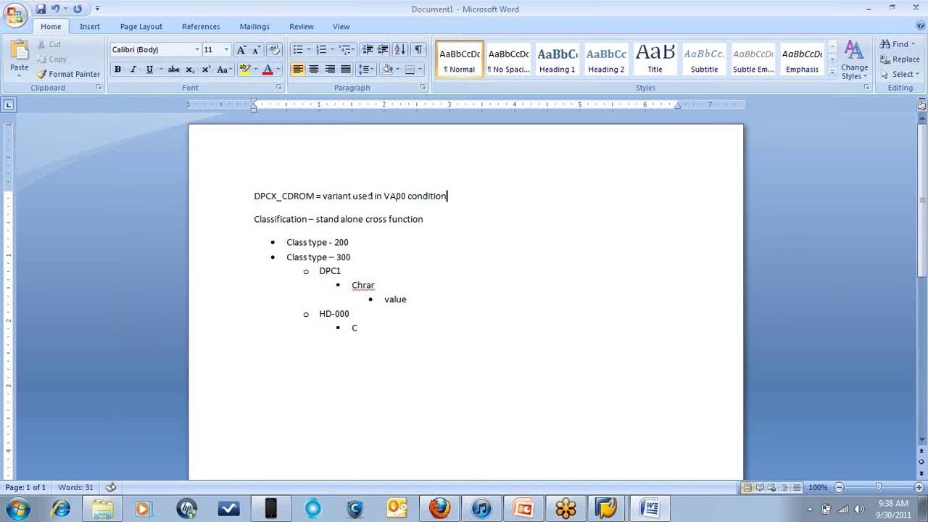
- Switch back to SAP and leave the VA00 condition overview for the SAP Easy Access screen with /n
left_click(607, 509)
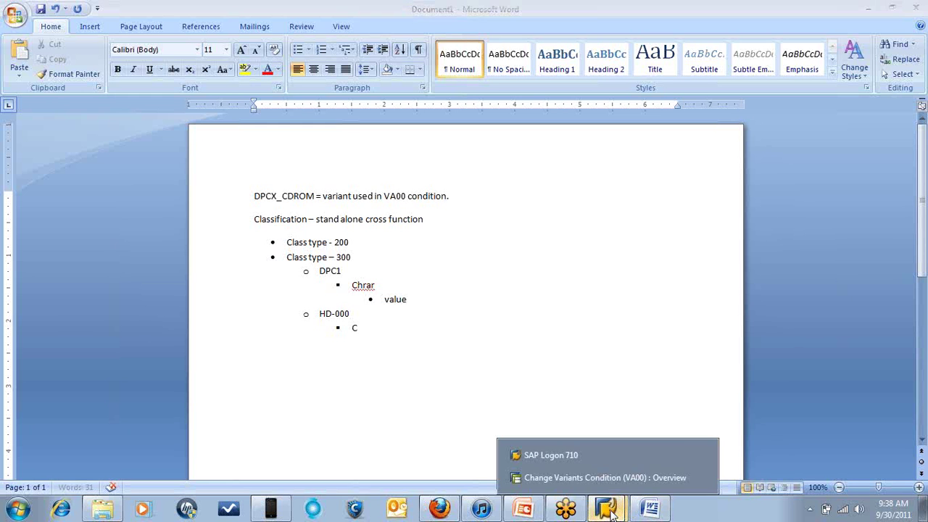
left_click(594, 477)
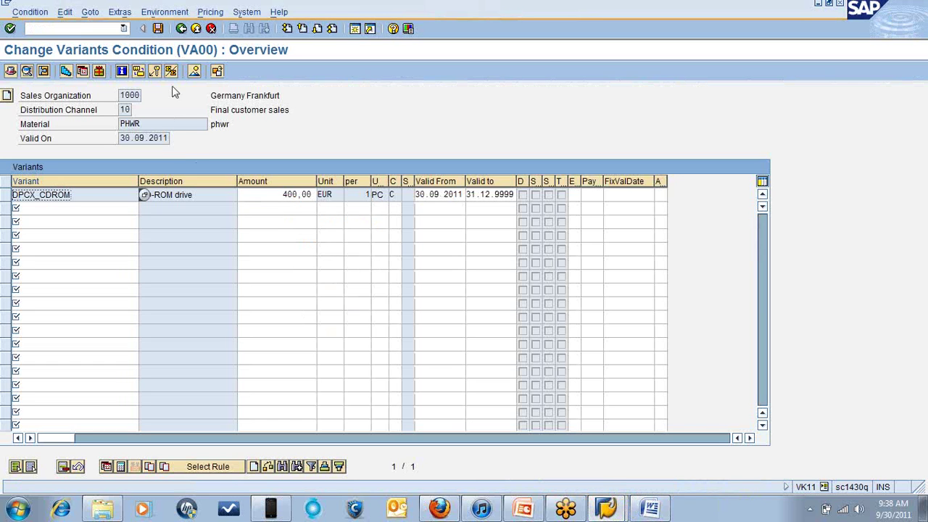
left_click(75, 29)
type("/n")
key("Return")
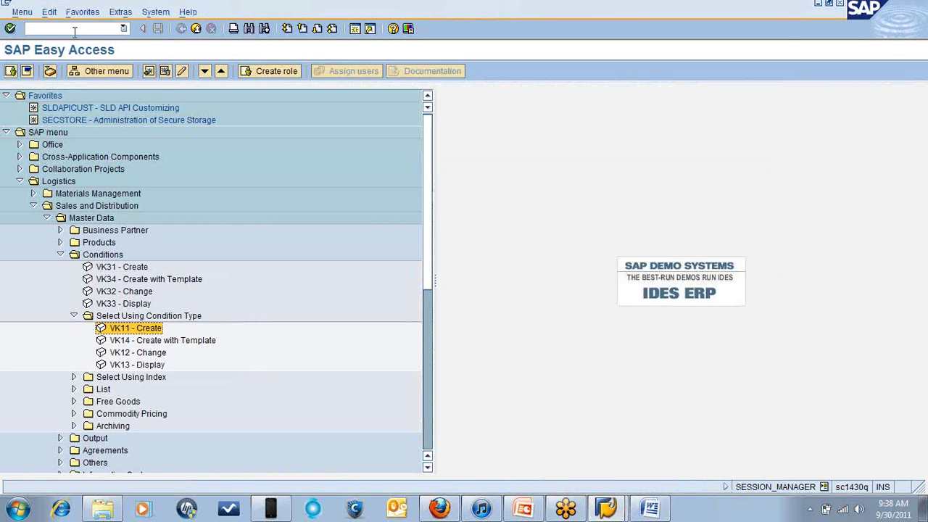
- Start VK11 - Create again and enter PR00 as the condition type
double_click(160, 331)
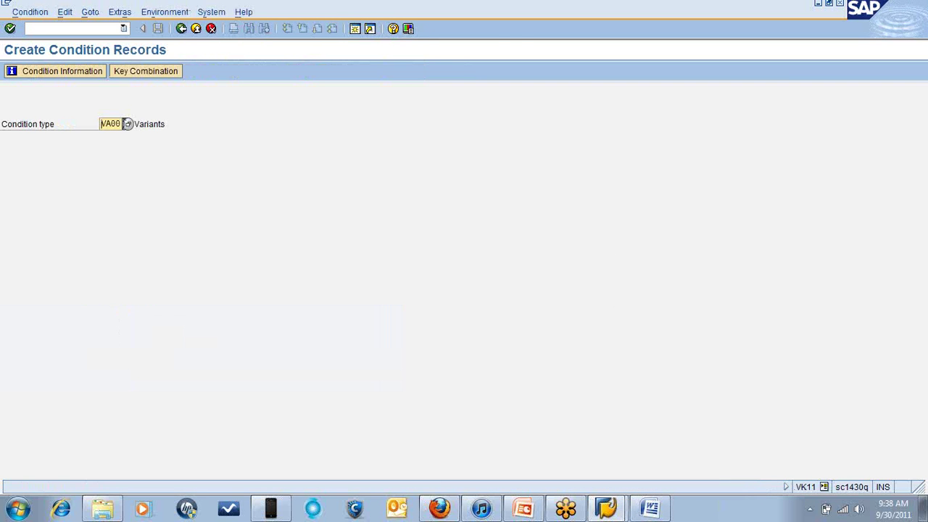
double_click(124, 124)
key("BackSpace")
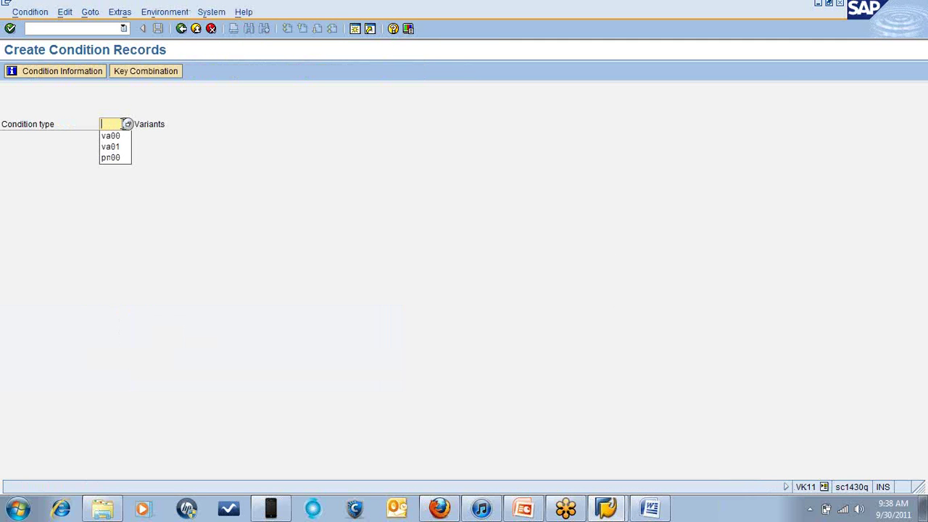
type("pr00")
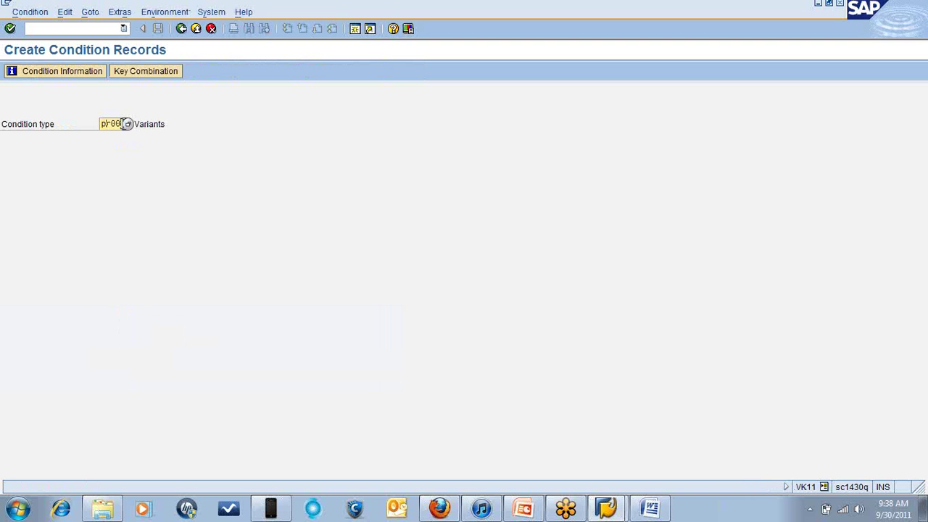
- Start a PR00 price condition record using the Material key combination
key("Return")
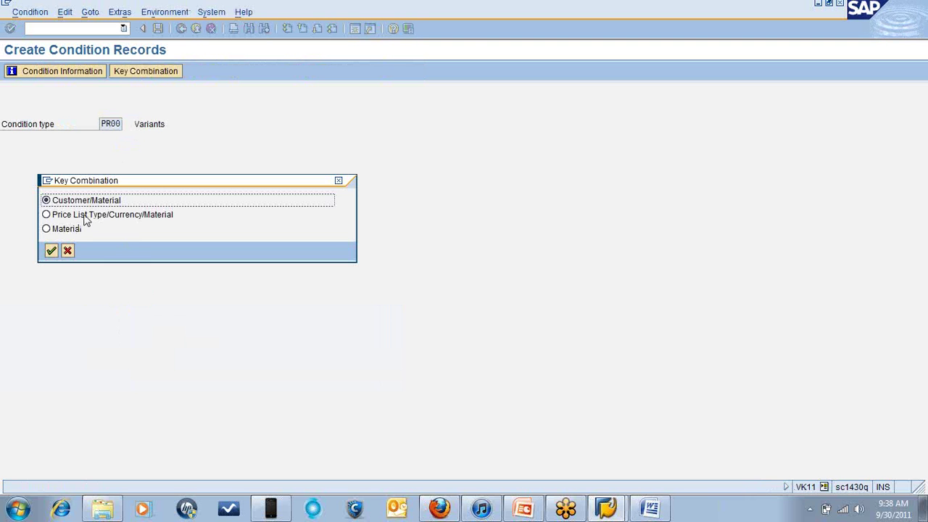
left_click(46, 229)
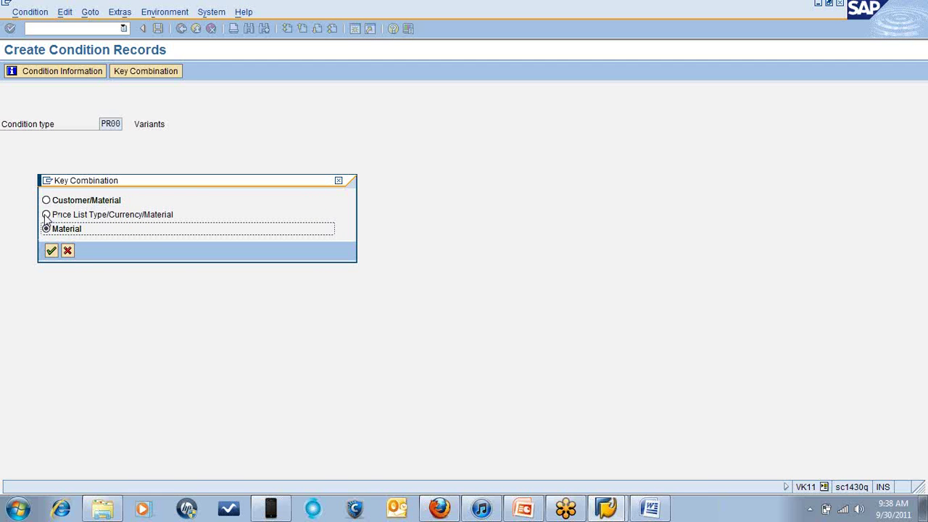
left_click(51, 250)
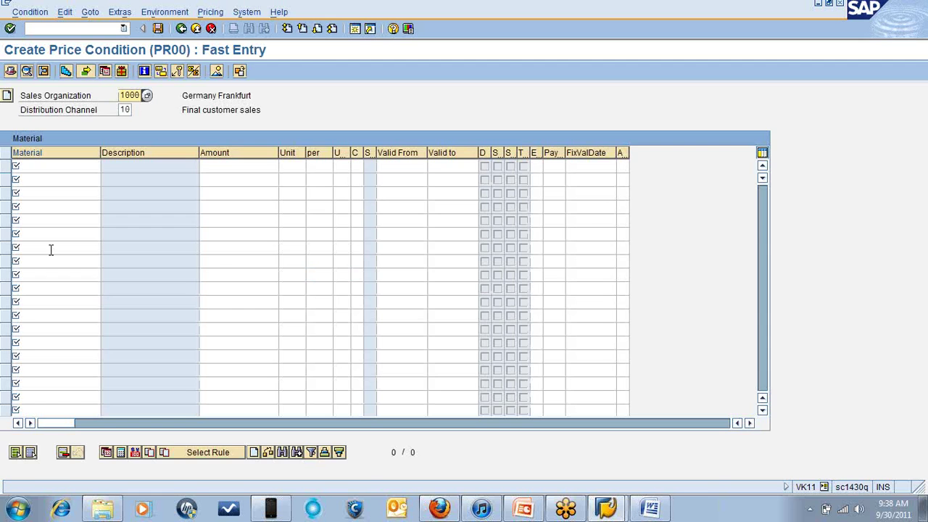
- Enter an amount of 1000000 for material PHWR in the first row and save the condition record
left_click(51, 166)
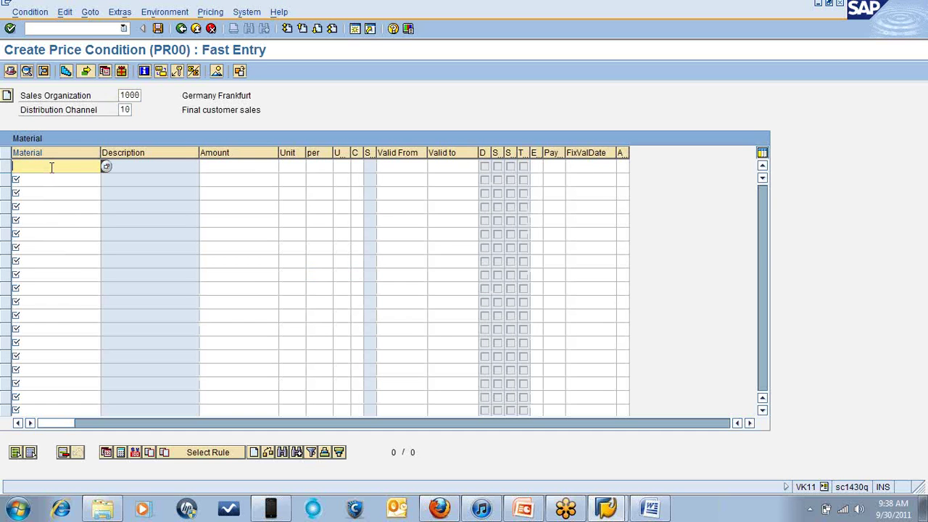
type("p")
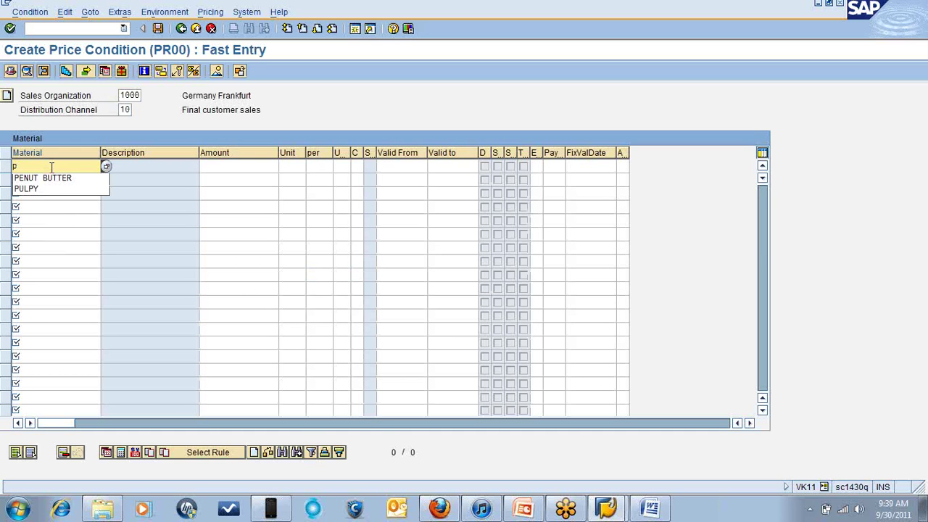
type("w")
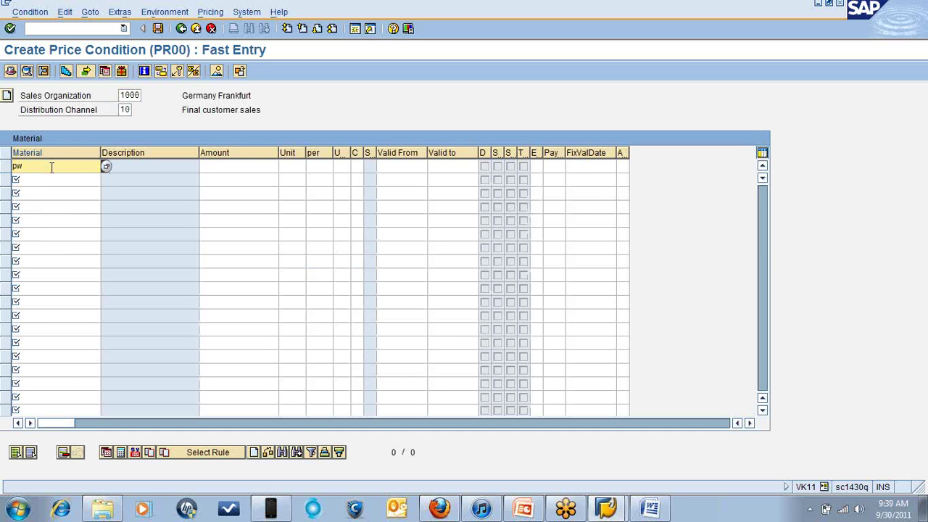
key("BackSpace")
type("hwr")
left_click(229, 166)
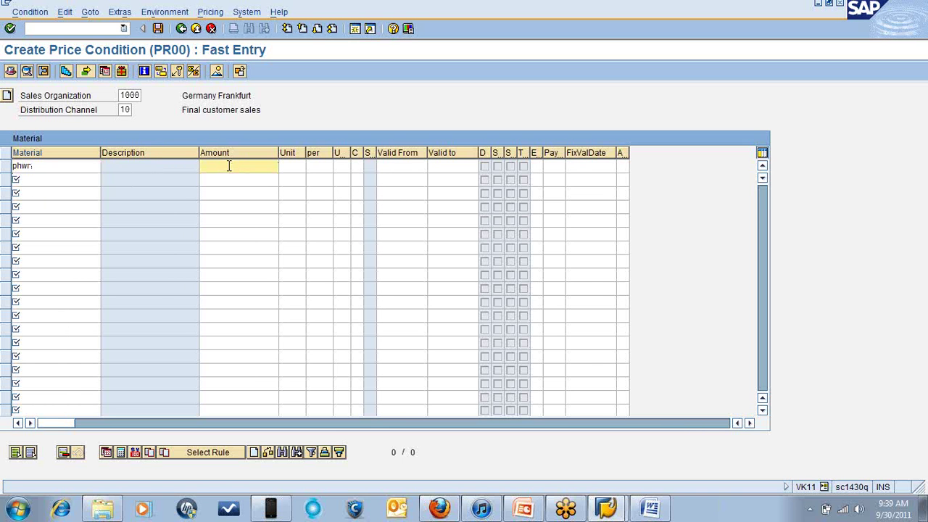
type("10000")
type("00")
key("Return")
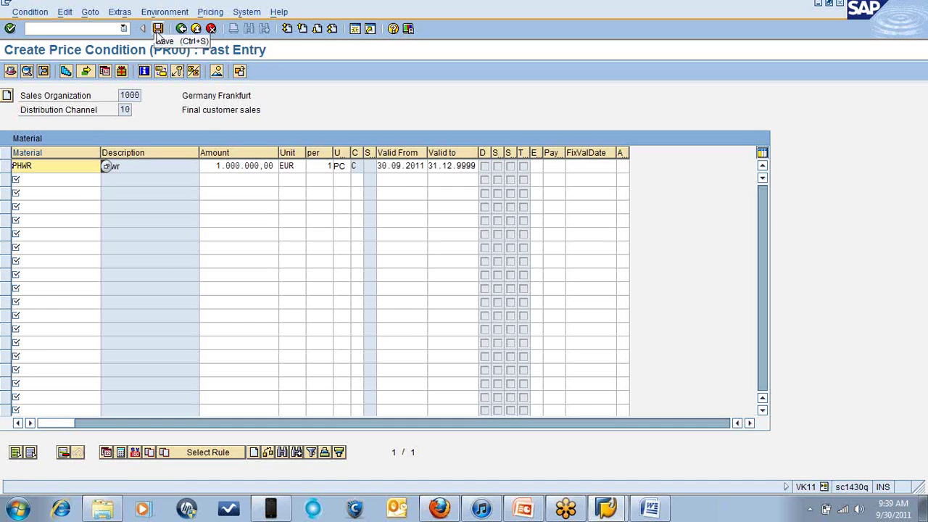
left_click(157, 29)
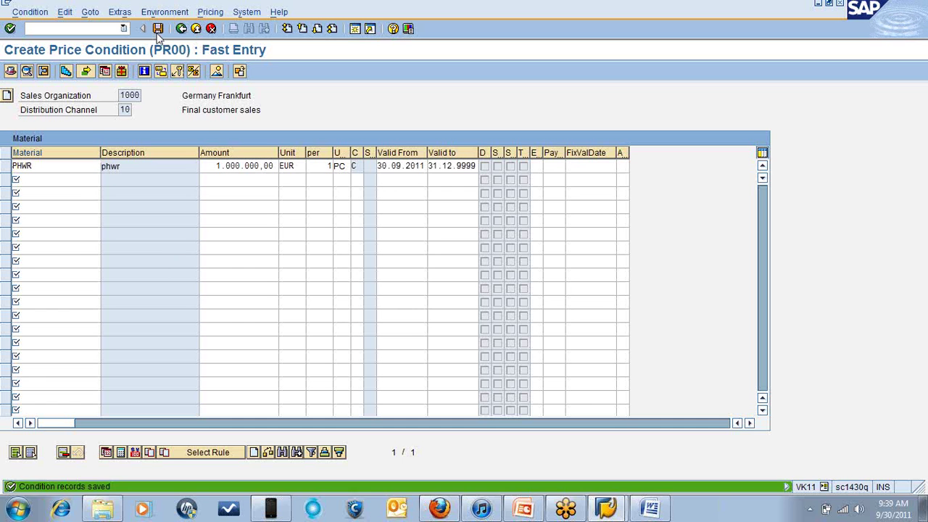
- Return to the start menu and open a new VK11 PR00 record with the Price List Type/Currency/Material key combination
left_click(77, 32)
type("/n")
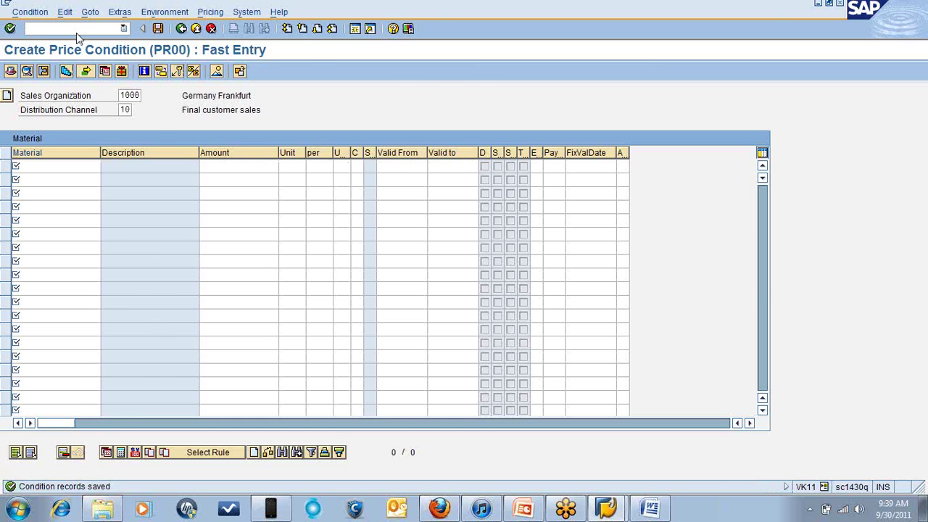
key("Return")
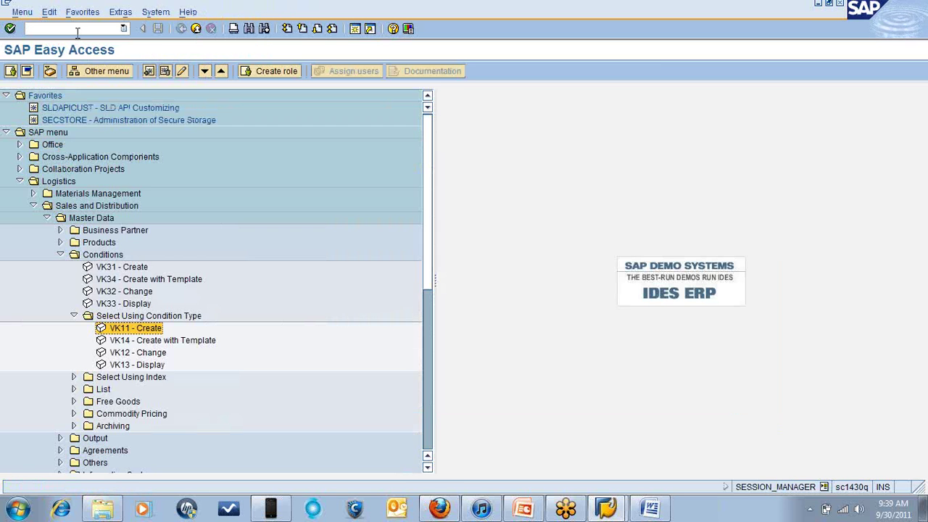
double_click(142, 330)
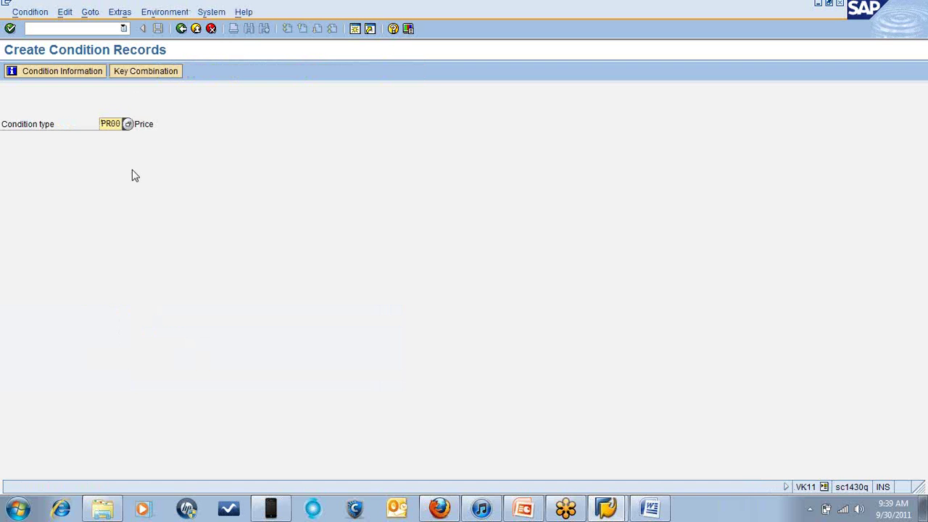
key("Return")
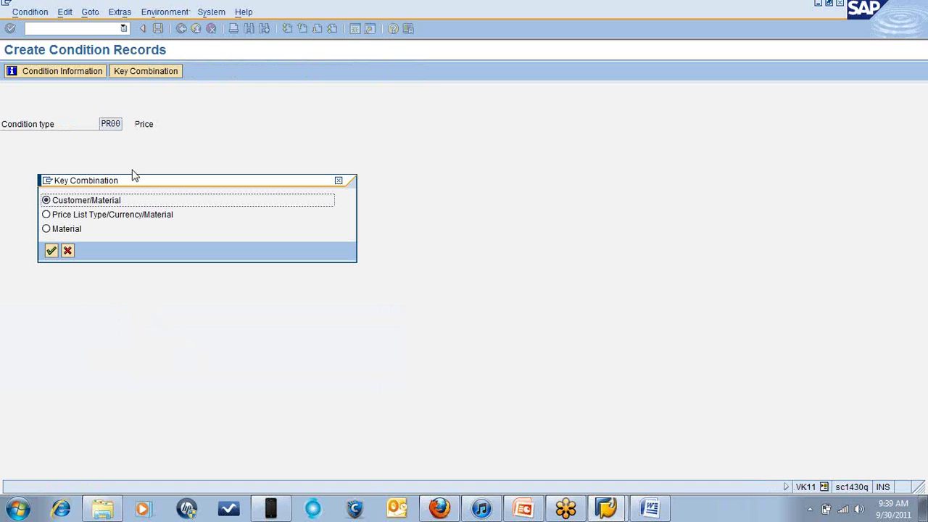
left_click(46, 214)
left_click(50, 251)
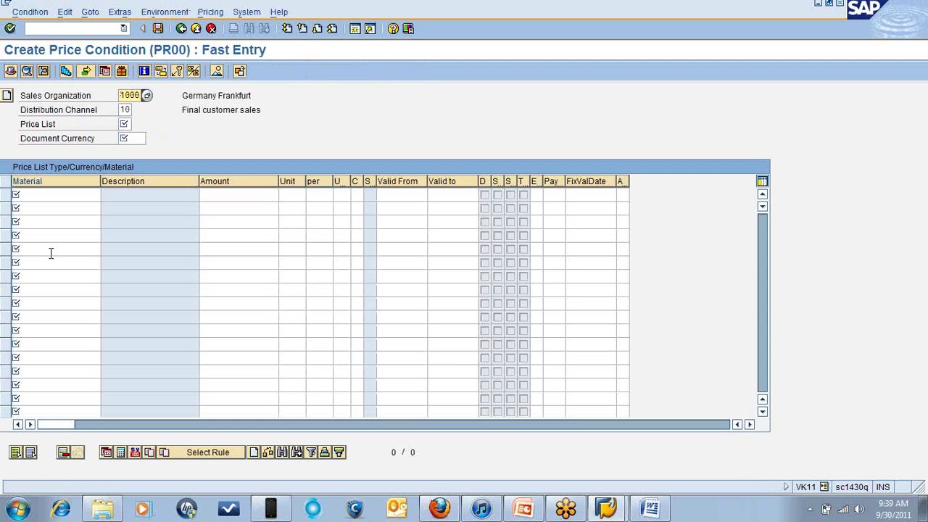
- View the available price list types for the Price List field and close the list without choosing one
left_click(130, 124)
left_click(137, 124)
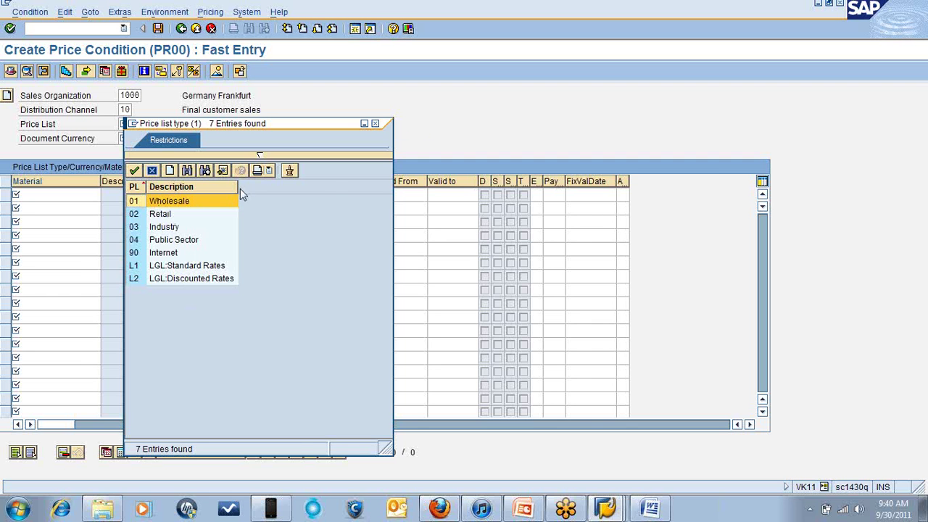
left_click(375, 123)
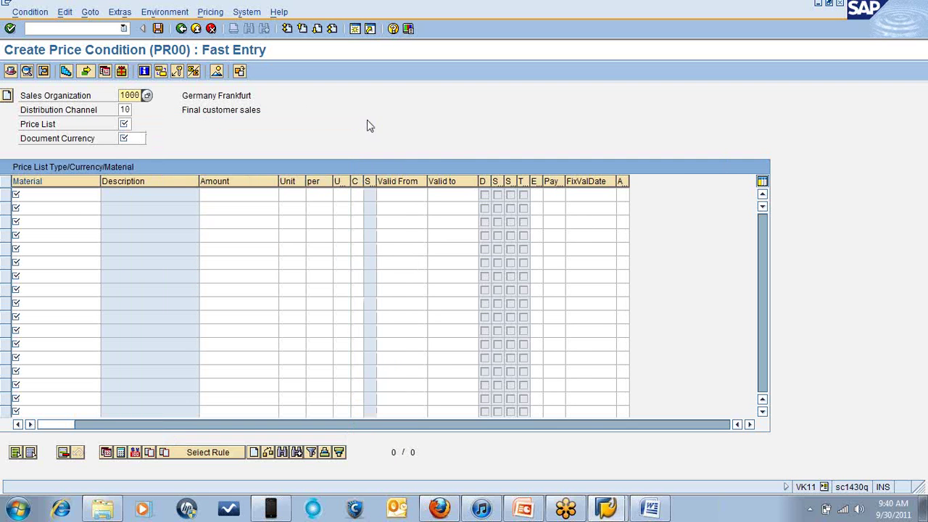
- Restart transaction VK11 and open a PR00 price condition with the Customer/Material key combination
left_click(55, 27)
type("/")
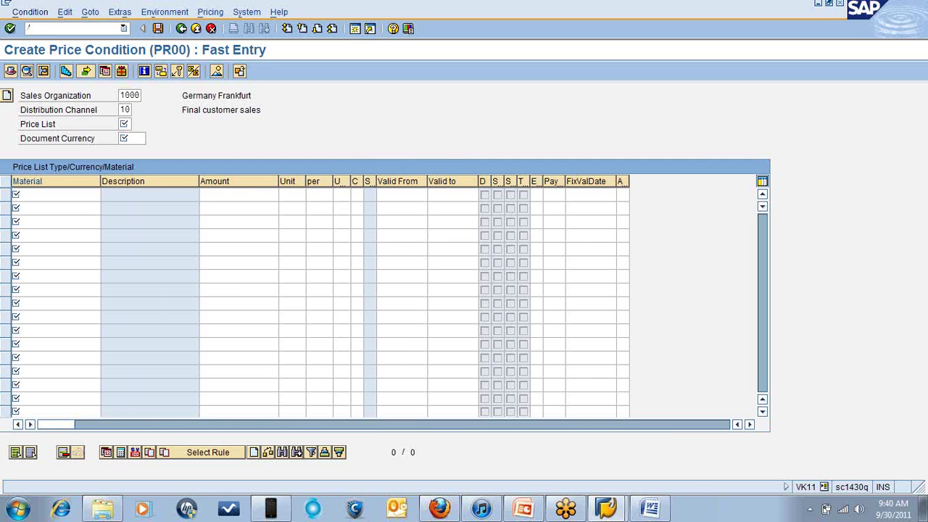
type("n vk11")
key("Return")
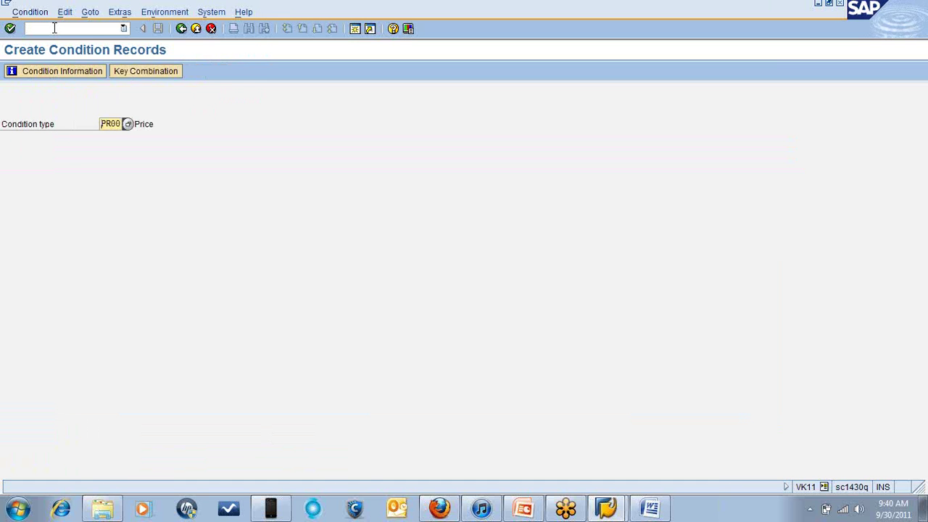
key("Return")
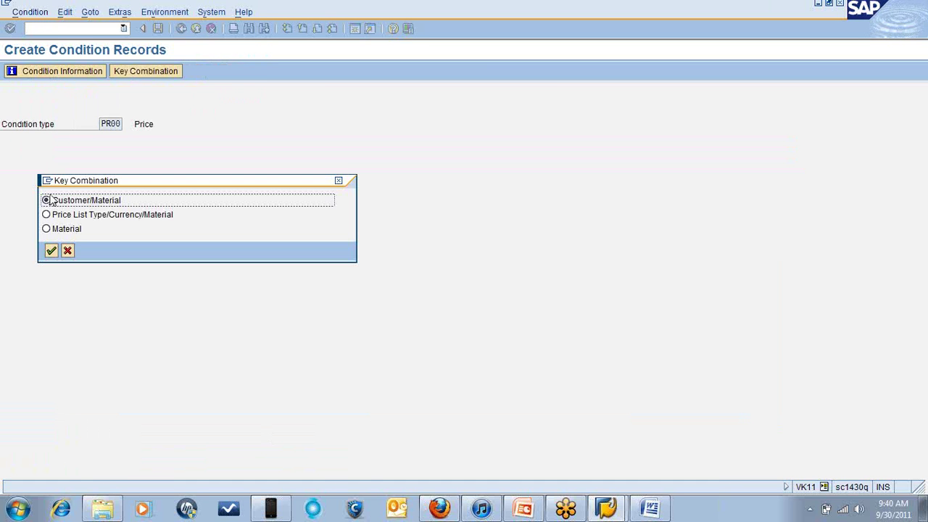
double_click(46, 206)
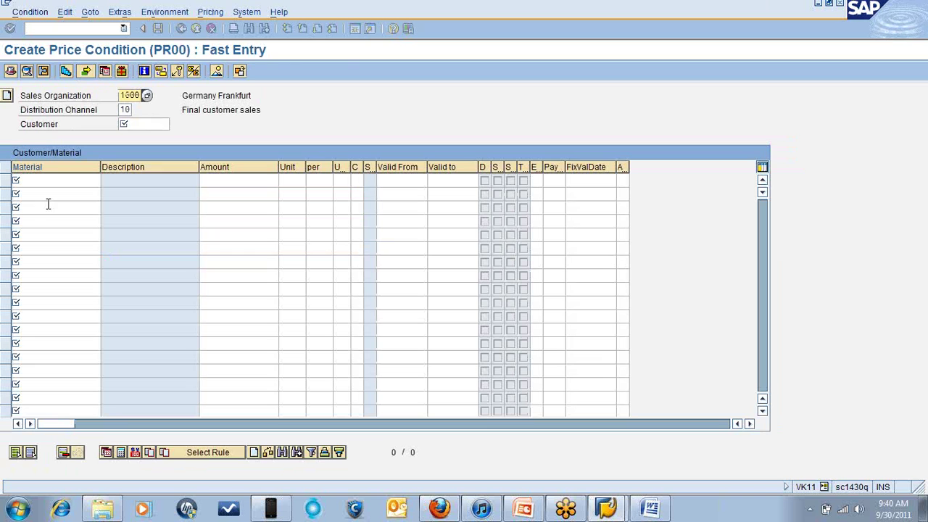
left_click(144, 125)
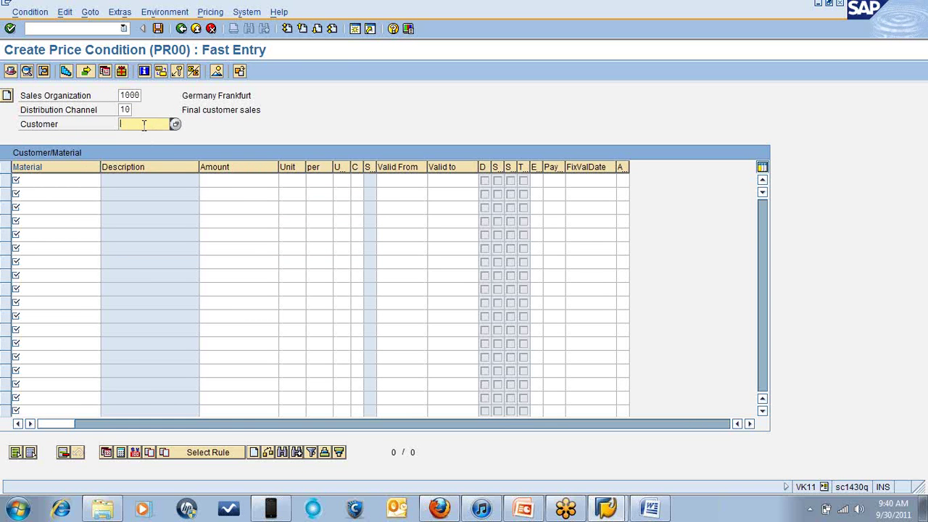
type("1000")
key("BackSpace")
key("BackSpace")
key("BackSpace")
key("BackSpace")
- Open a new session and start the sales order creation transaction VA01 in it
left_click(358, 32)
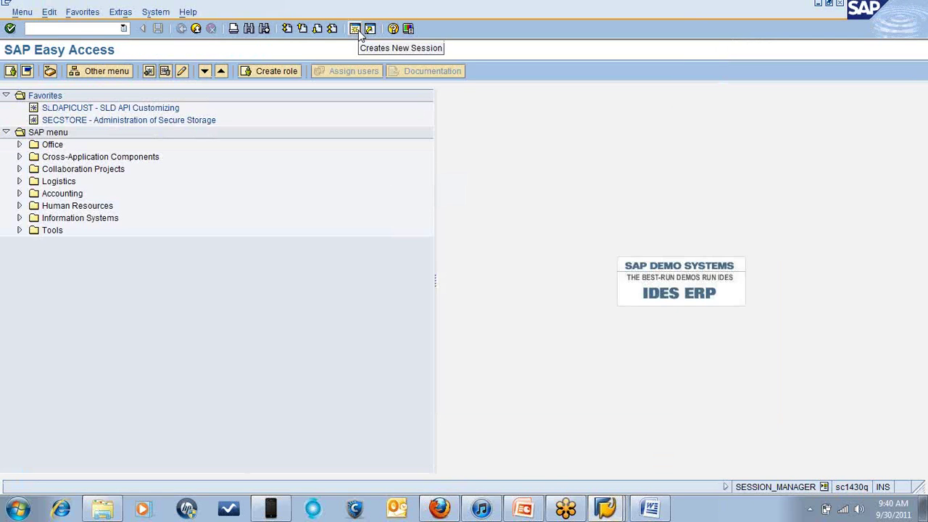
type("va01")
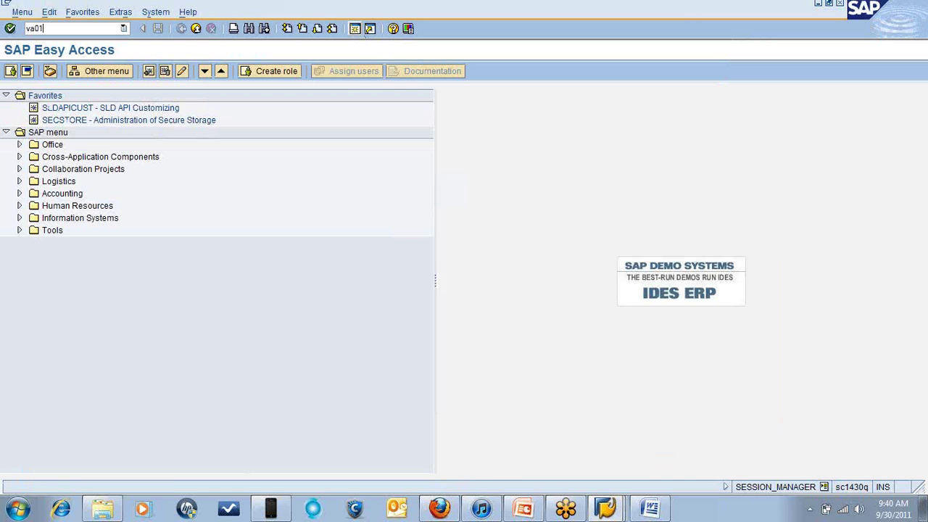
key("Return")
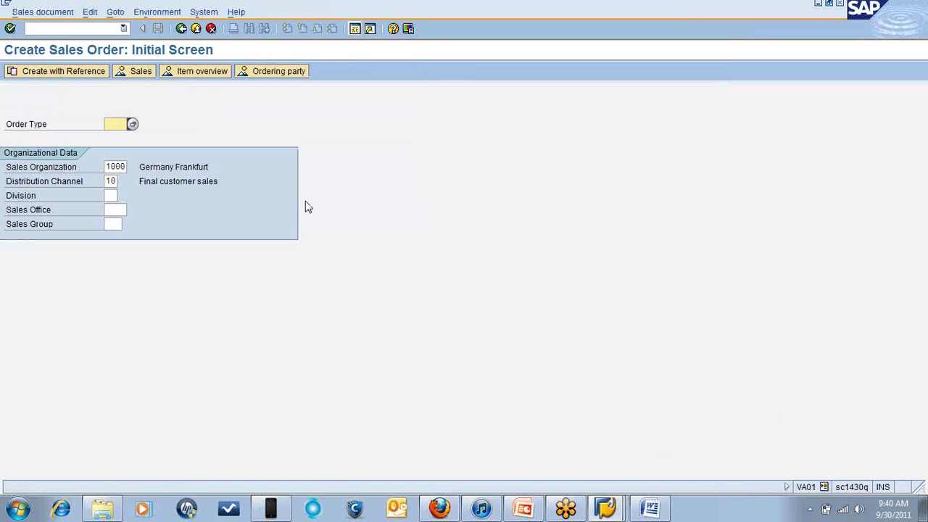
left_click(128, 166)
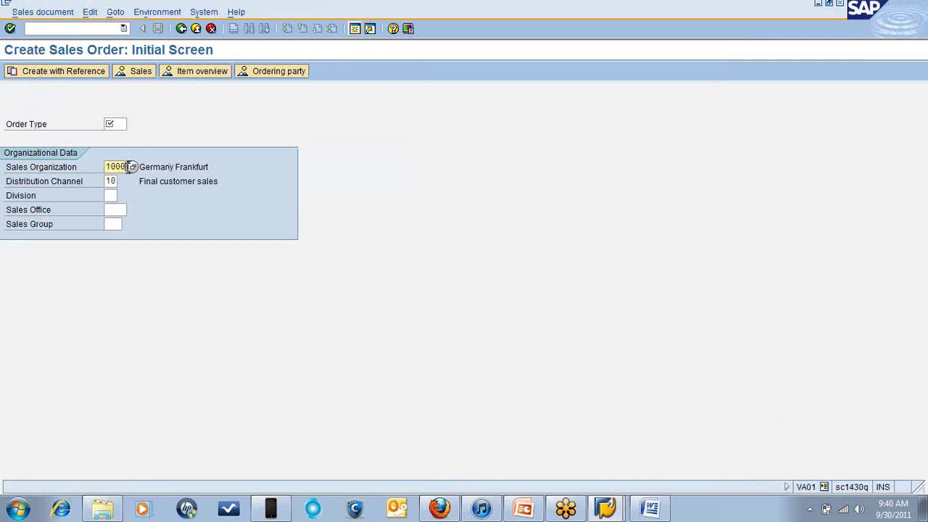
- Switch the new session to the Data Browser with transaction SE16
left_click(80, 29)
type("/n se16")
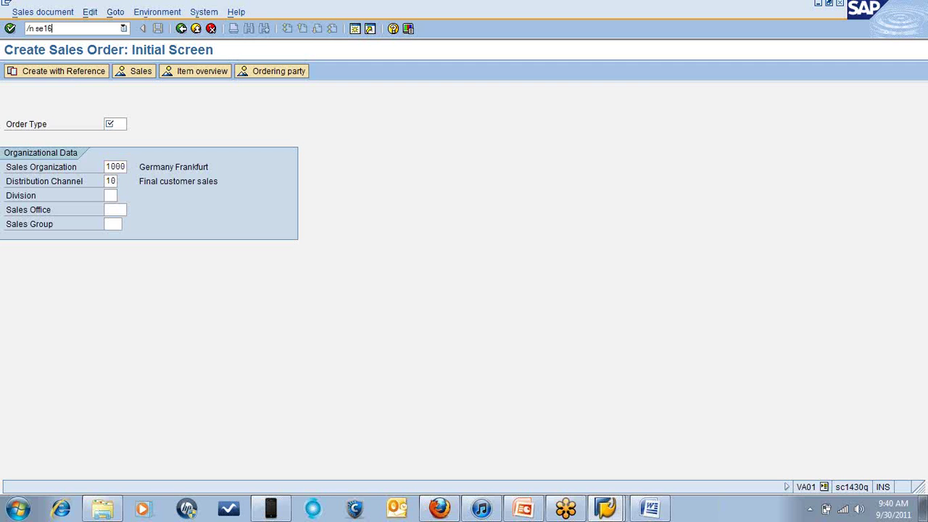
key("Return")
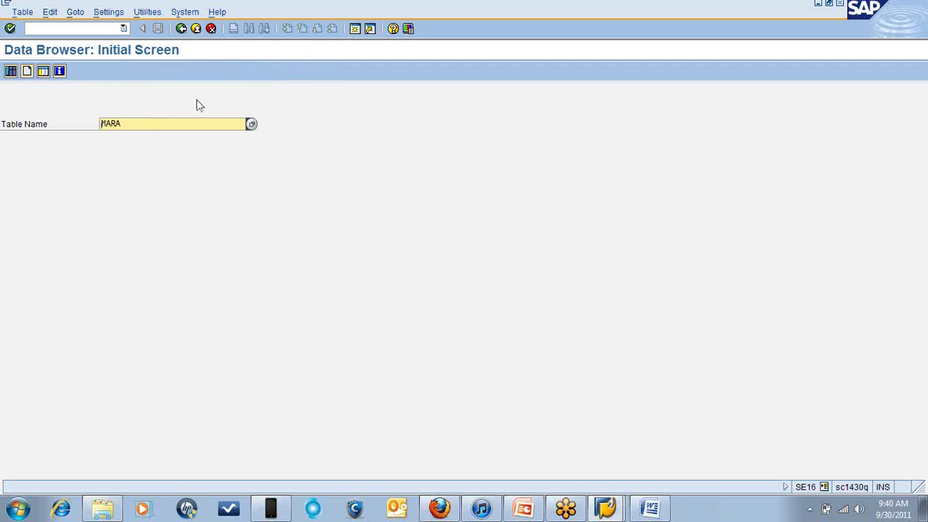
- Replace the table name with VBAP and open its selection screen
key("BackSpace")
key("BackSpace")
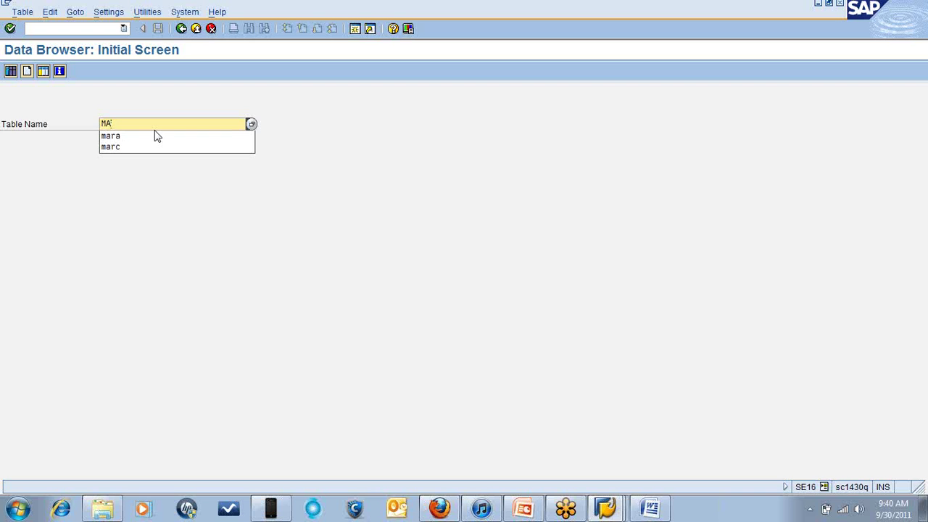
key("BackSpace")
key("BackSpace")
type("v")
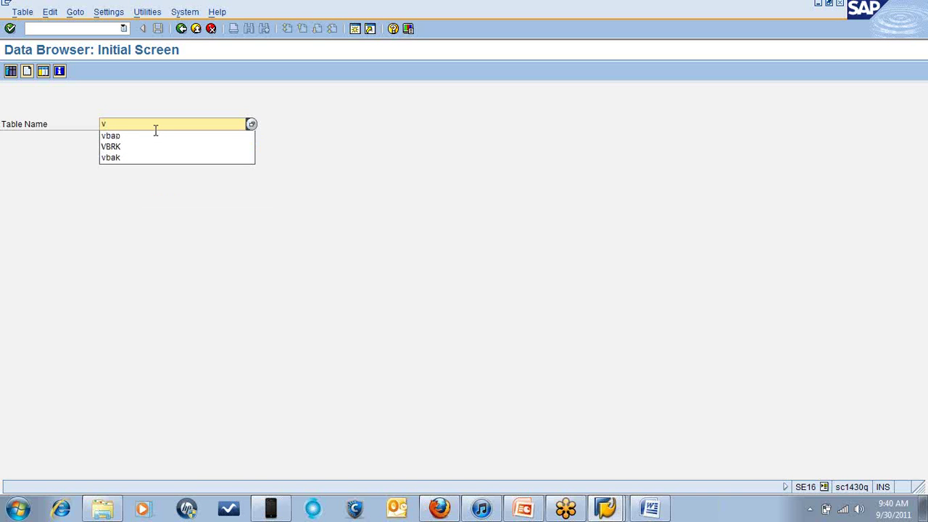
type("ba")
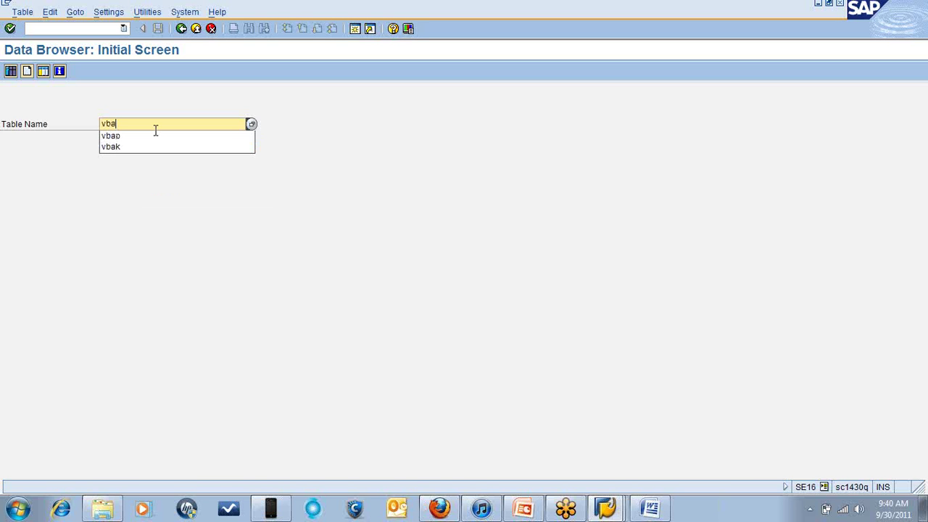
type("b")
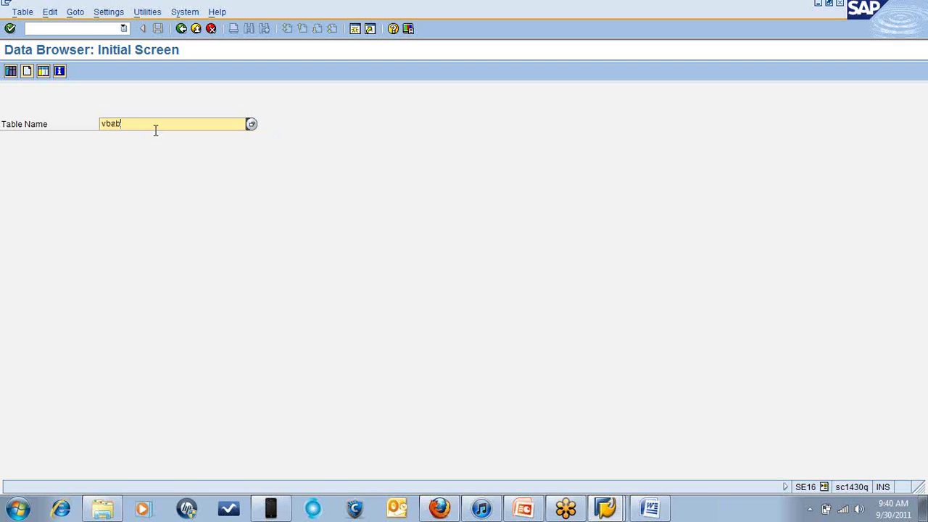
key("BackSpace")
type("p")
key("Return")
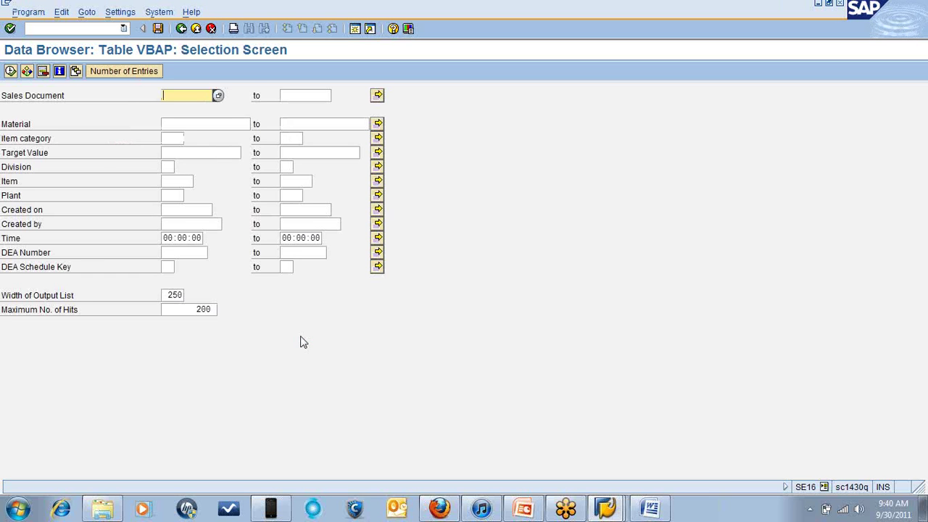
- Set the Material selection criterion to T-AQ300
left_click(174, 123)
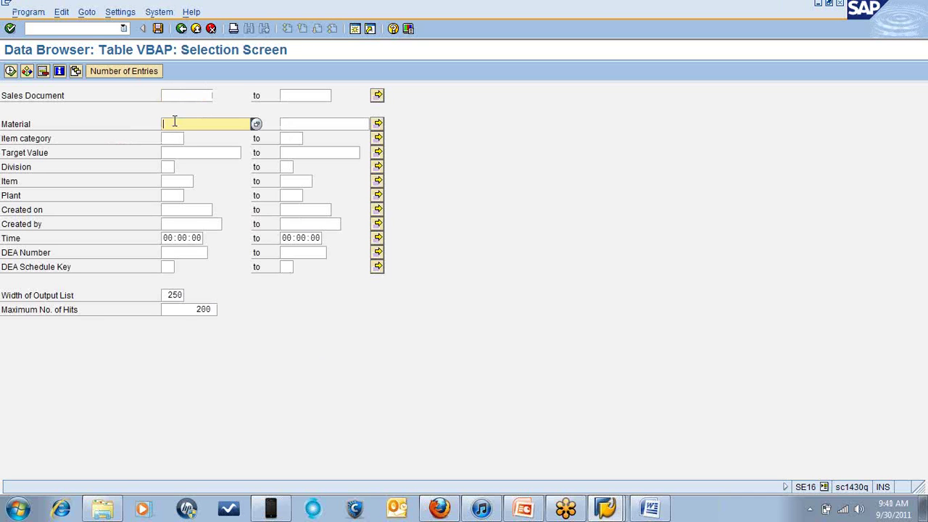
type("t")
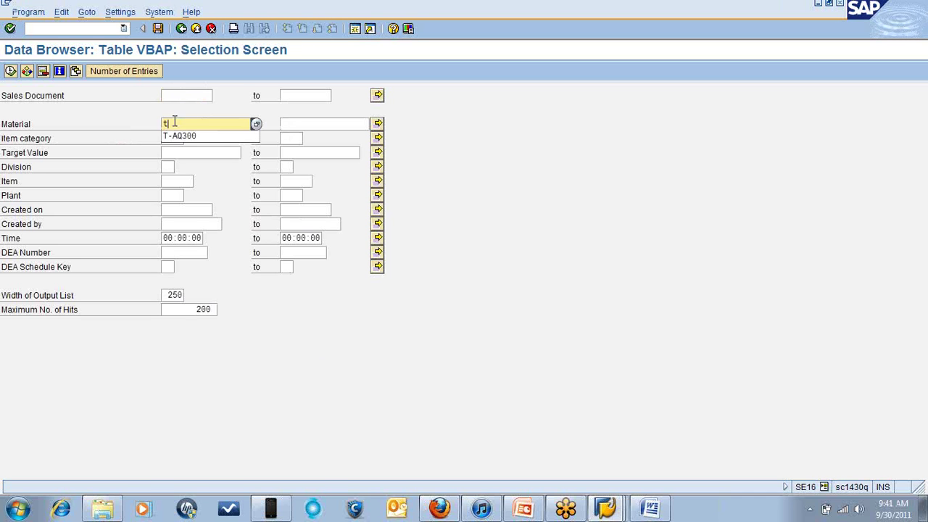
left_click(194, 137)
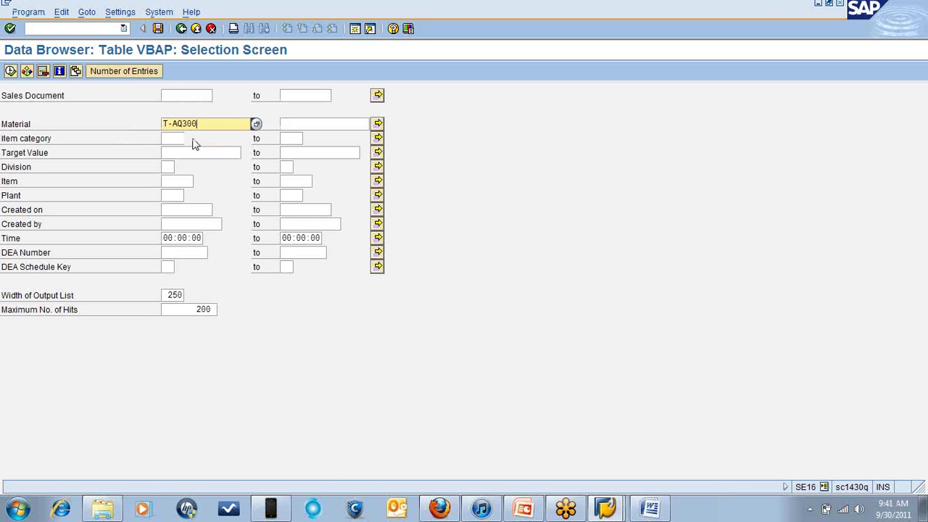
- Run the VBAP selection and display the details of the first sales document item found
left_click(10, 72)
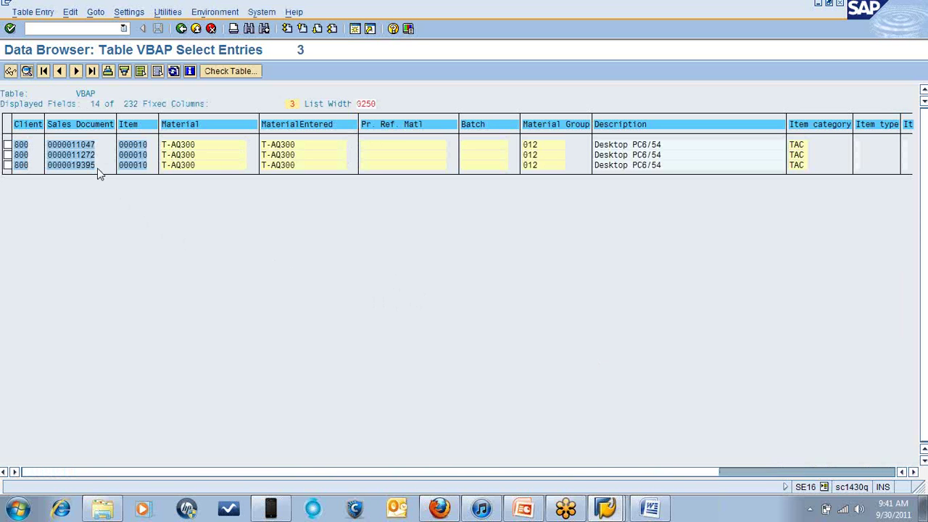
double_click(88, 145)
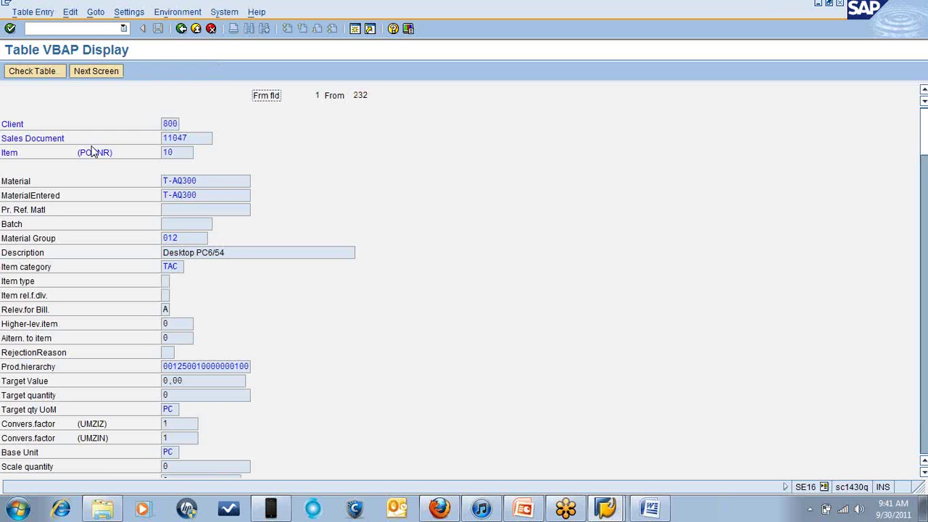
left_click(177, 141)
double_click(176, 141)
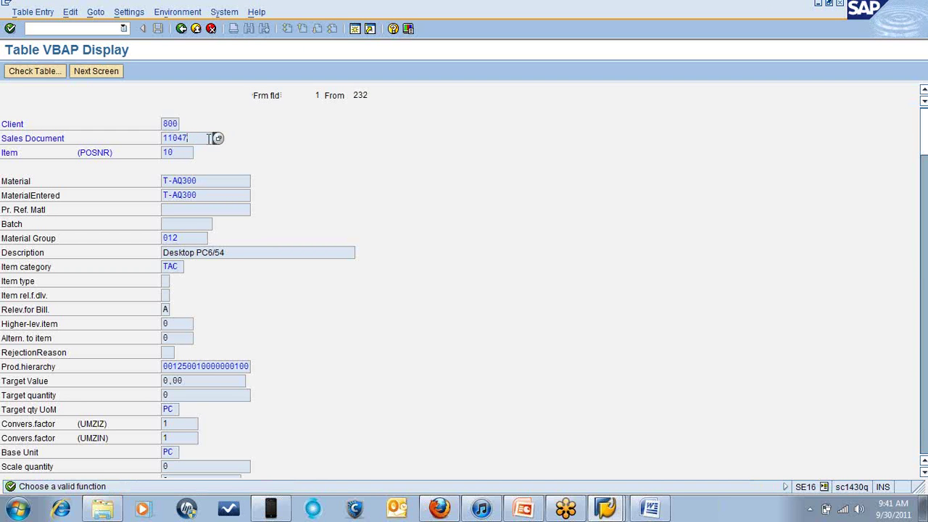
- Switch this session to transaction VA03 and display the sales order found in the table
left_click(70, 29)
type("/n va03")
key("Return")
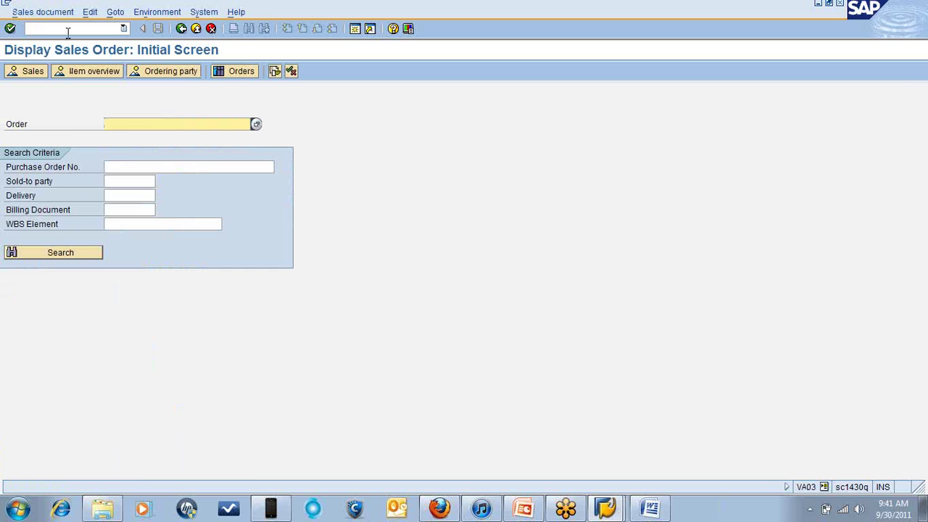
type("11047")
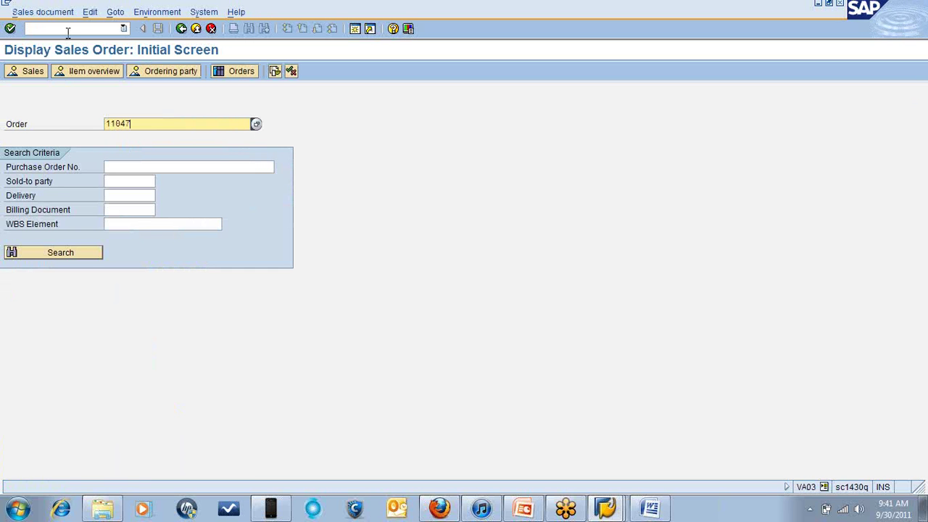
key("Return")
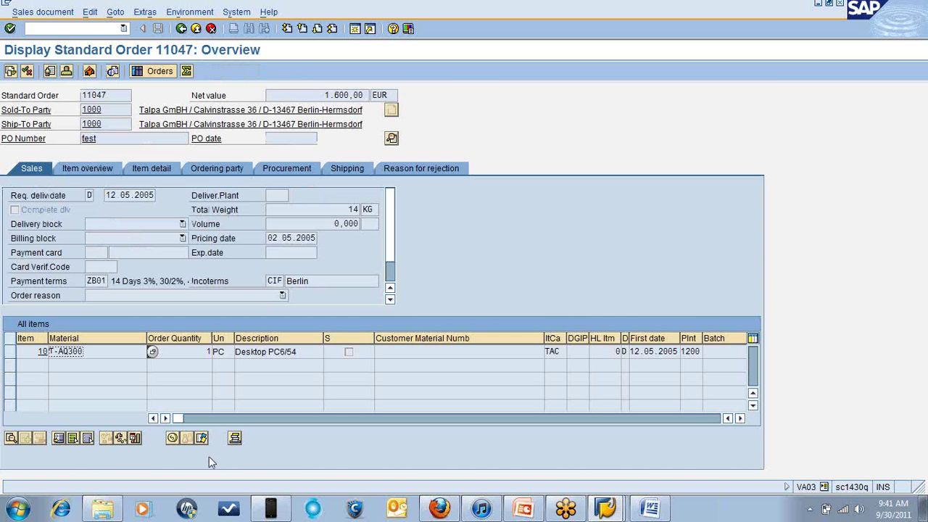
- Return to the PR00 fast entry session and complete the customer number with the sold-to party from the displayed order
left_click(606, 509)
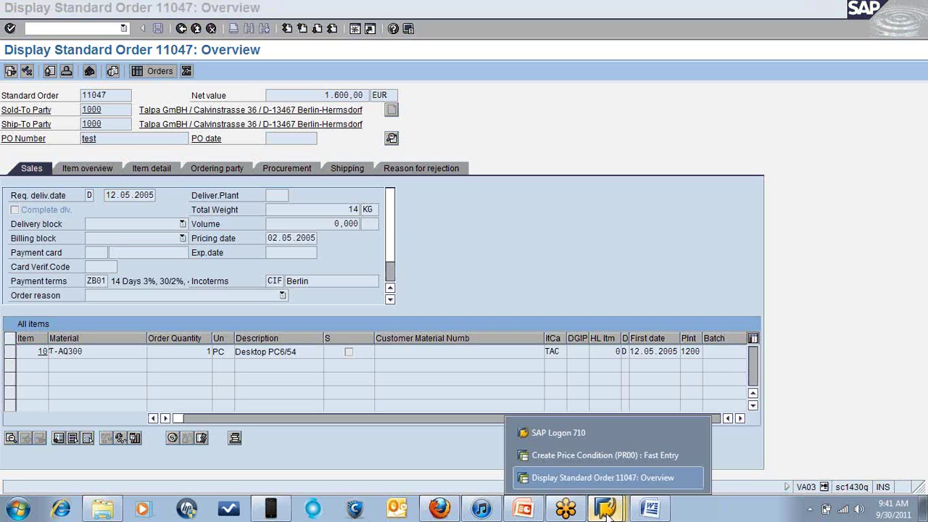
left_click(596, 456)
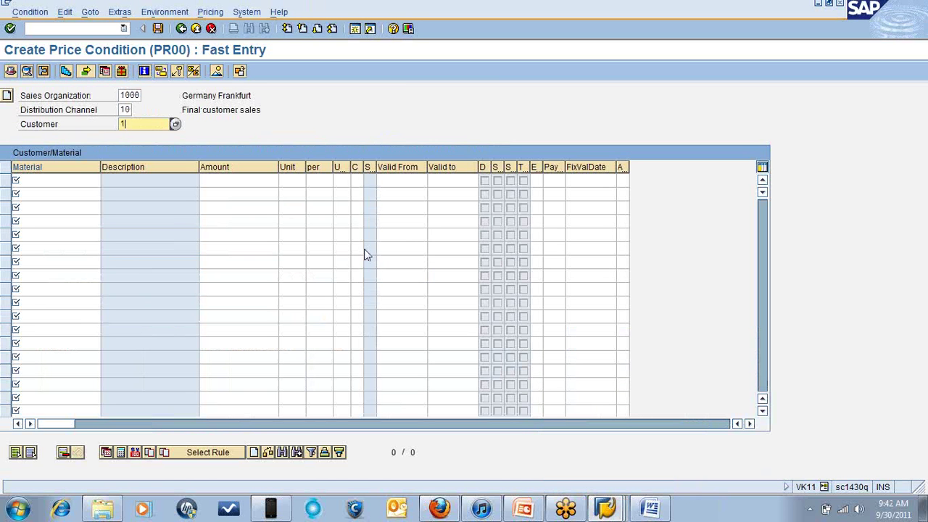
type("000")
- Enter material PHWR with an amount of 1000000 in the first Customer/Material row and save the condition record
left_click(54, 181)
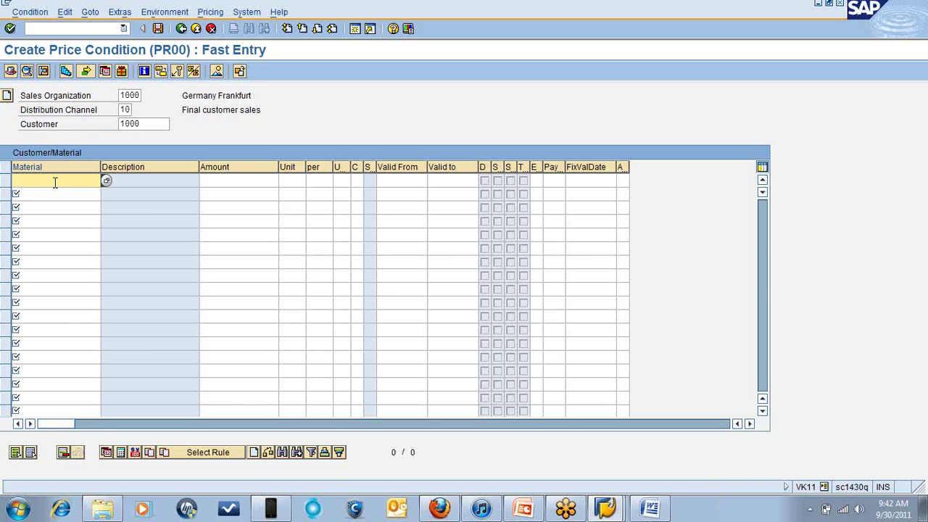
type("p")
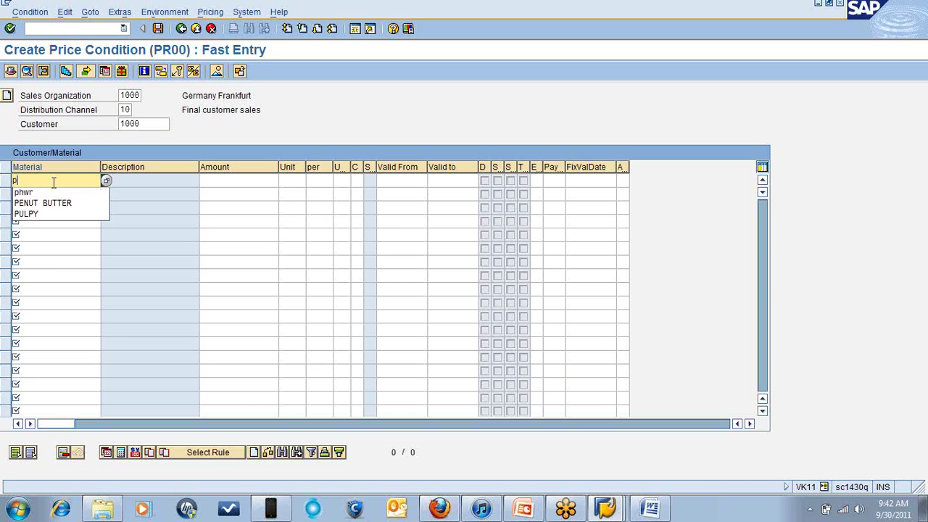
left_click(29, 192)
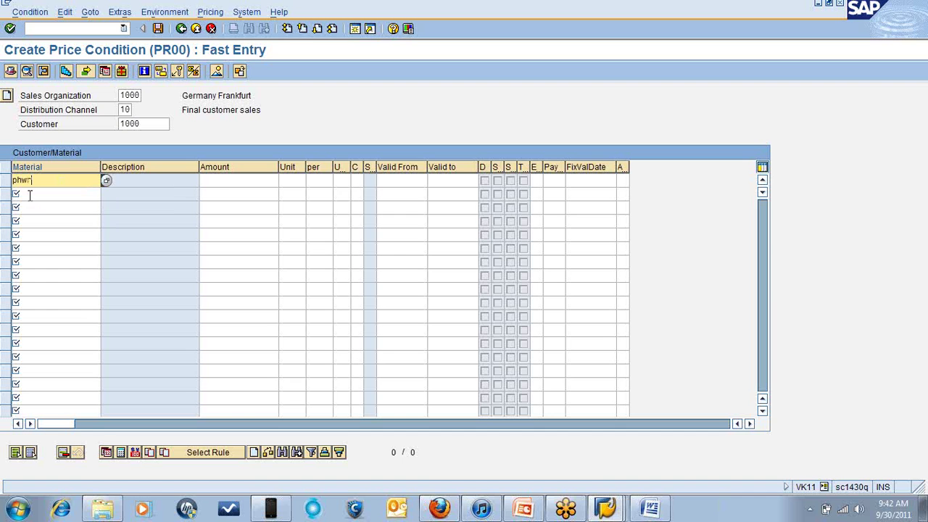
left_click(217, 182)
type("1")
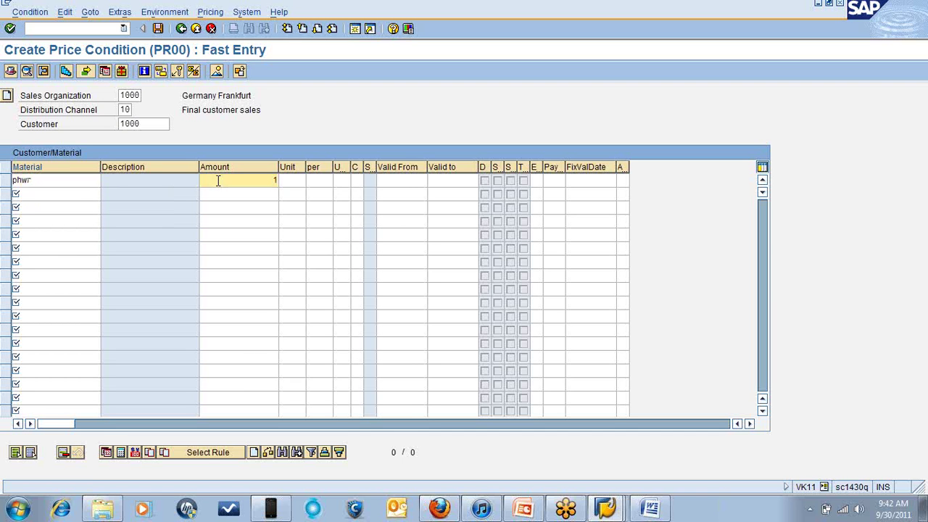
type("000000")
key("Return")
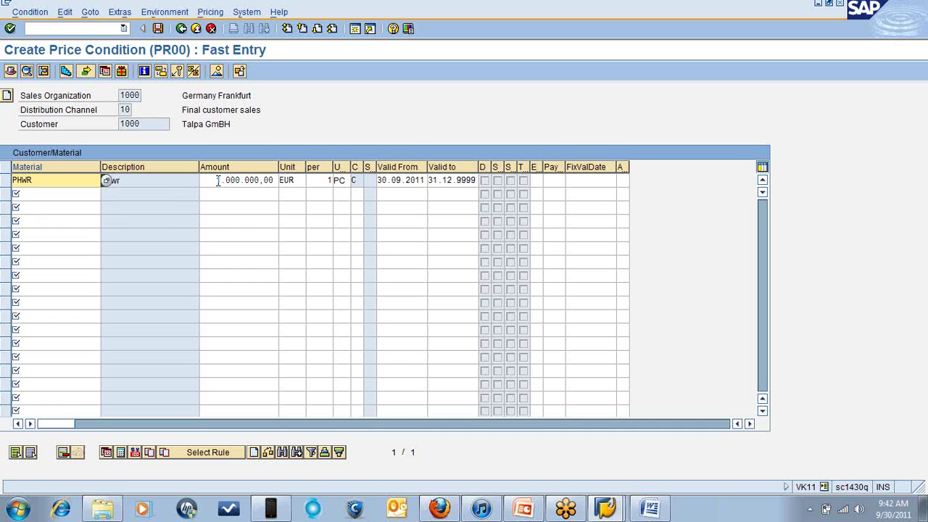
left_click(158, 28)
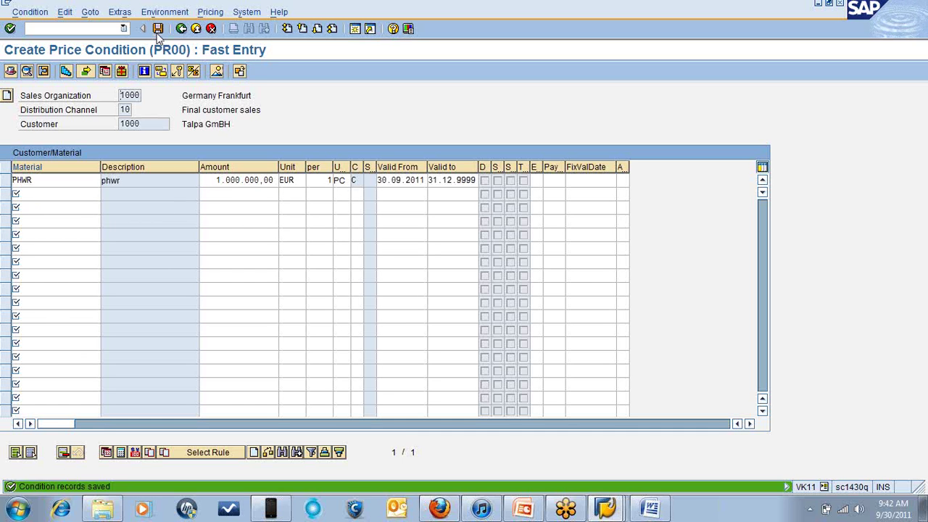
- Start transaction VA01 and begin an order of type OR for sales organization 1000, distribution channel 10, division 00
left_click(62, 29)
type("/n")
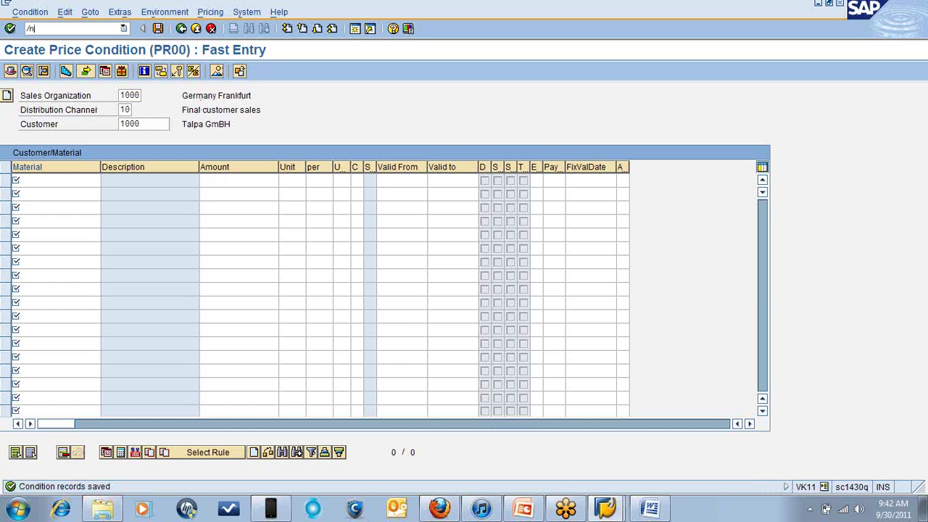
type(" va01")
key("Return")
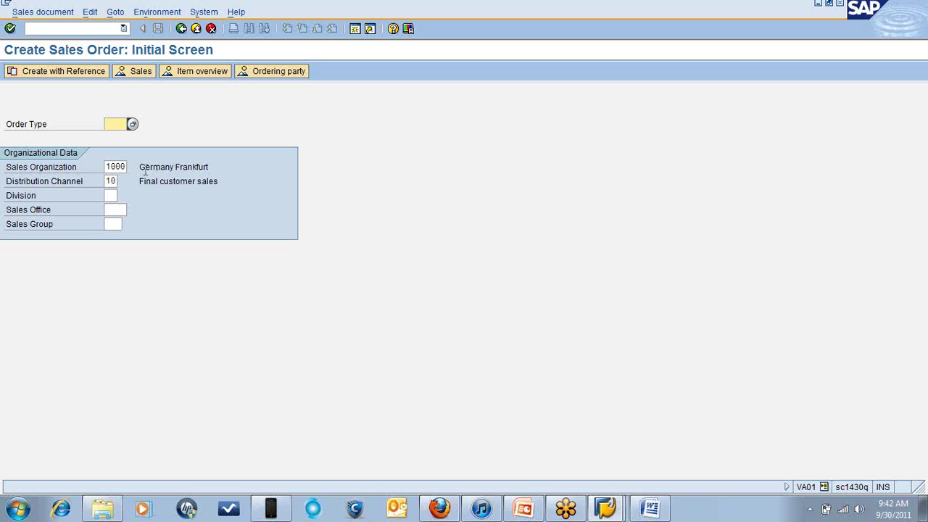
type("or")
left_click(108, 195)
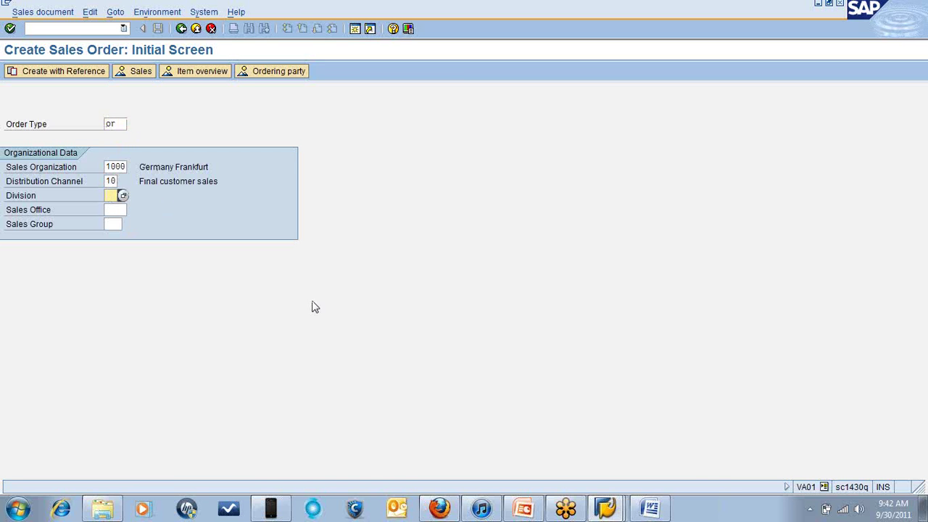
type("00")
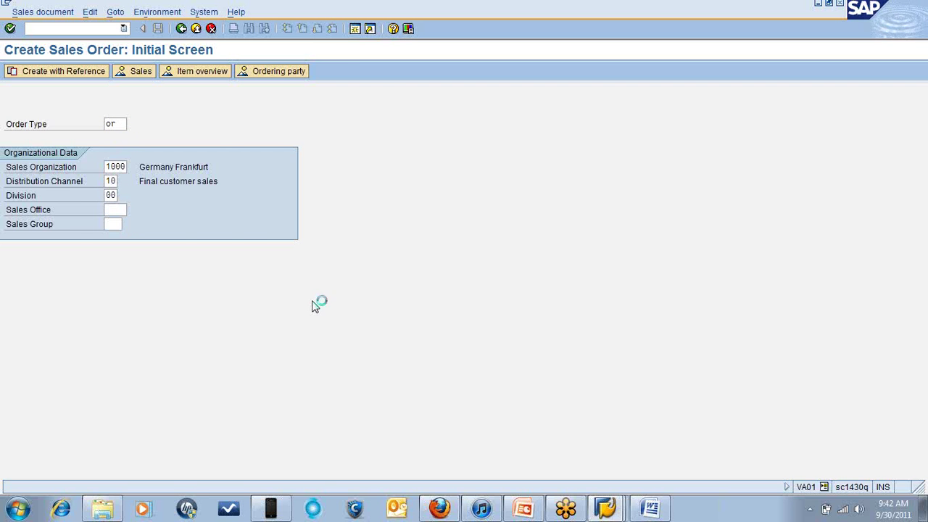
key("Return")
- Enter the sold-to party and one unit of material PHWR, choosing the last listed ship-to party and unloading point Tor A4
type("1000")
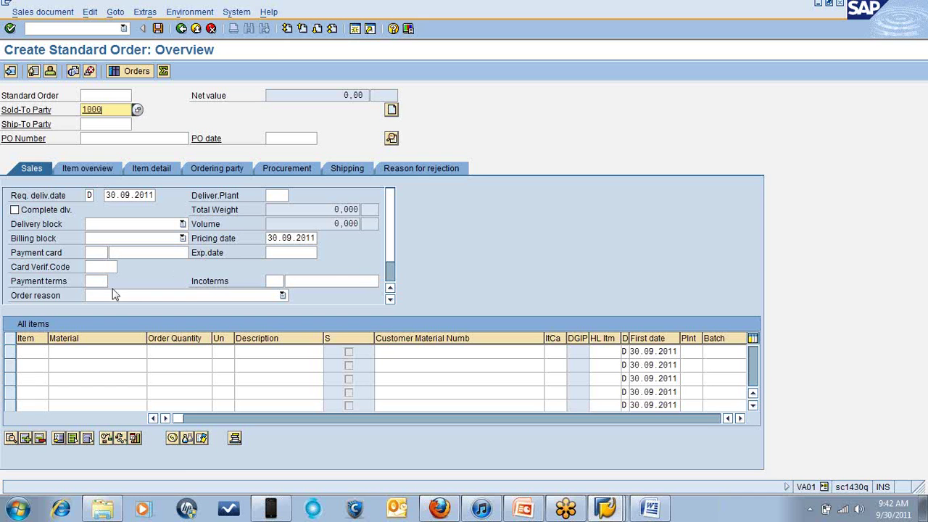
left_click(58, 360)
left_click(60, 350)
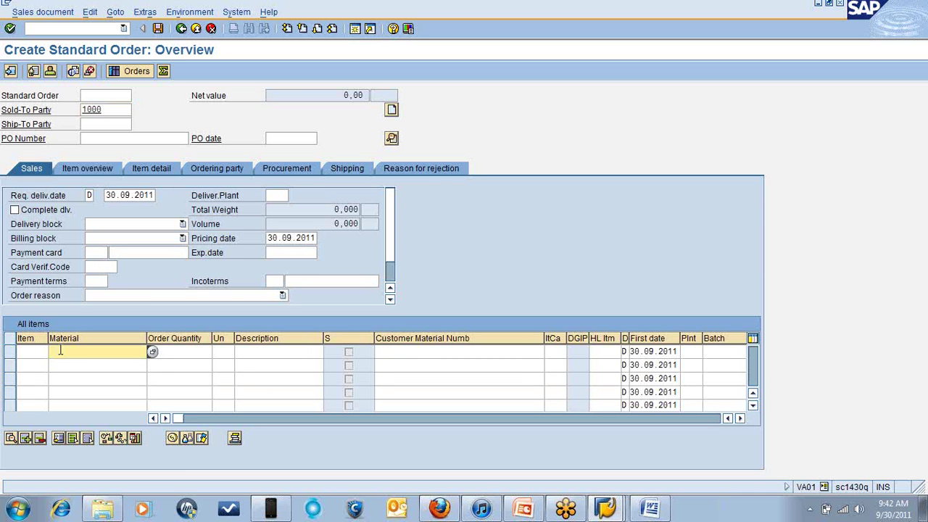
type("phar")
left_click(204, 353)
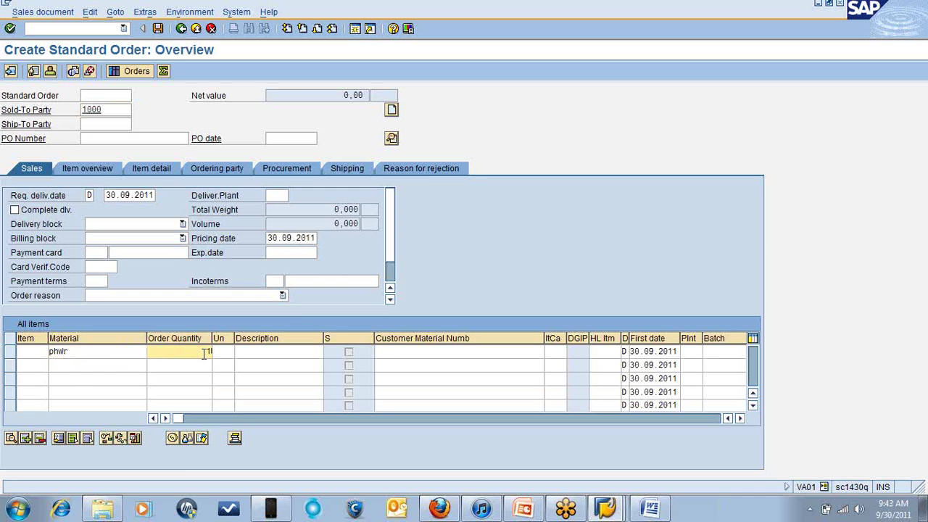
type("1")
key("Return")
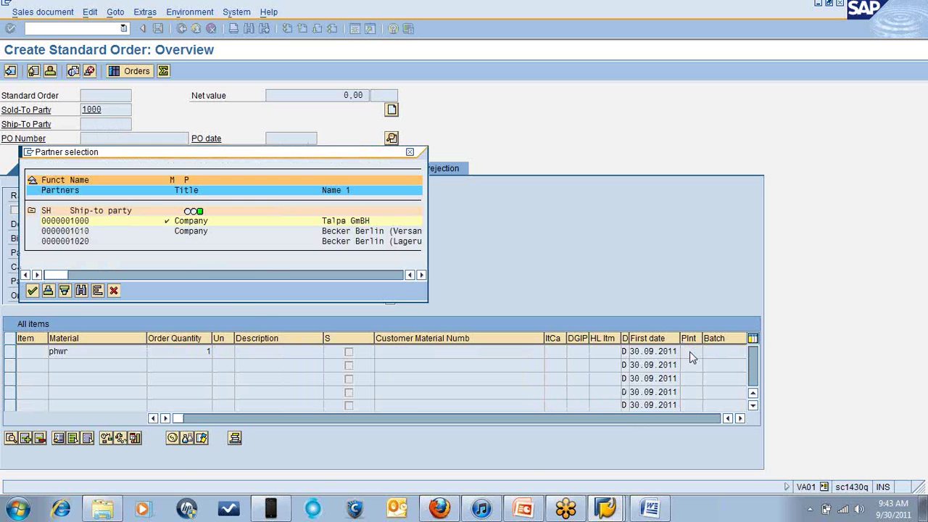
double_click(76, 242)
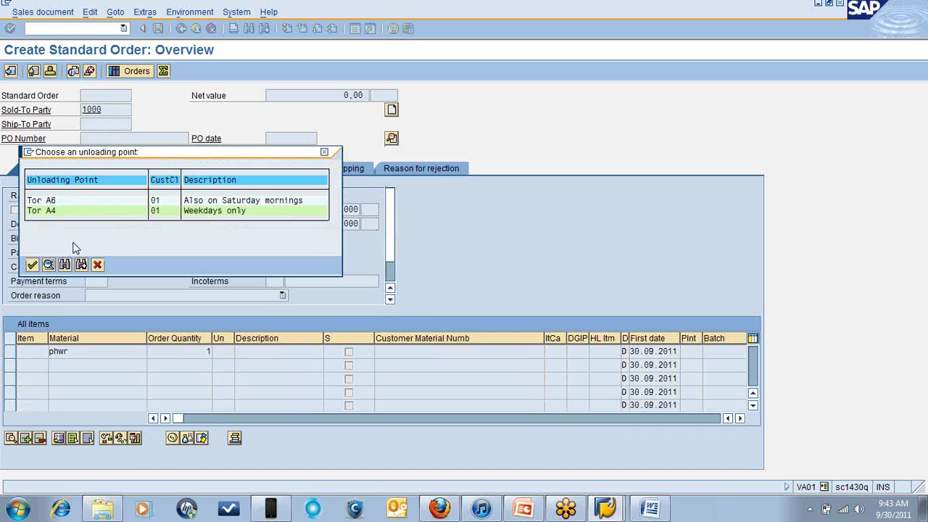
double_click(57, 209)
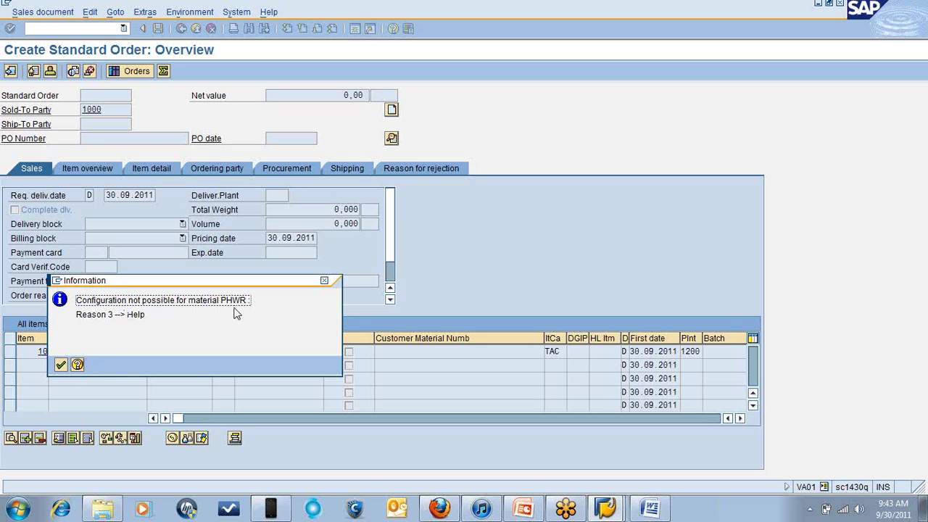
- Read the detailed help on the configuration message for material PHWR in an enlarged window, and close it
left_click(77, 365)
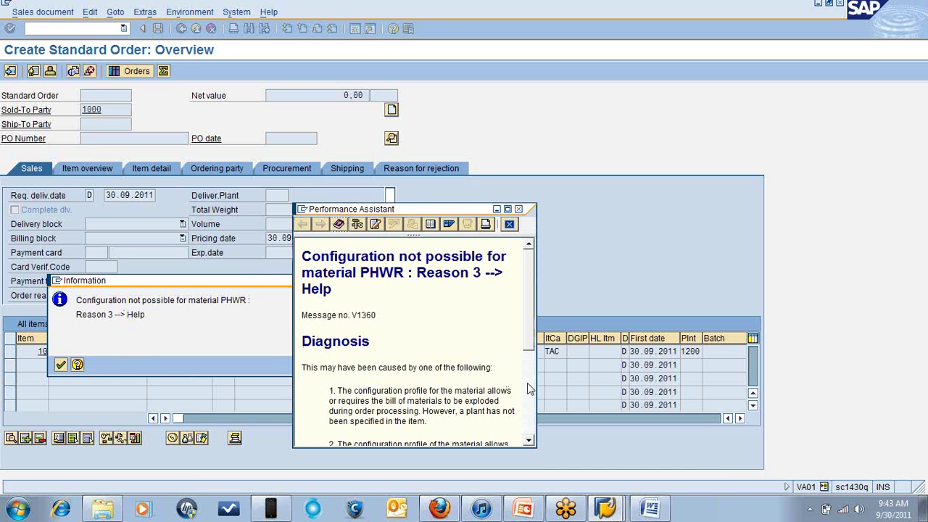
double_click(450, 209)
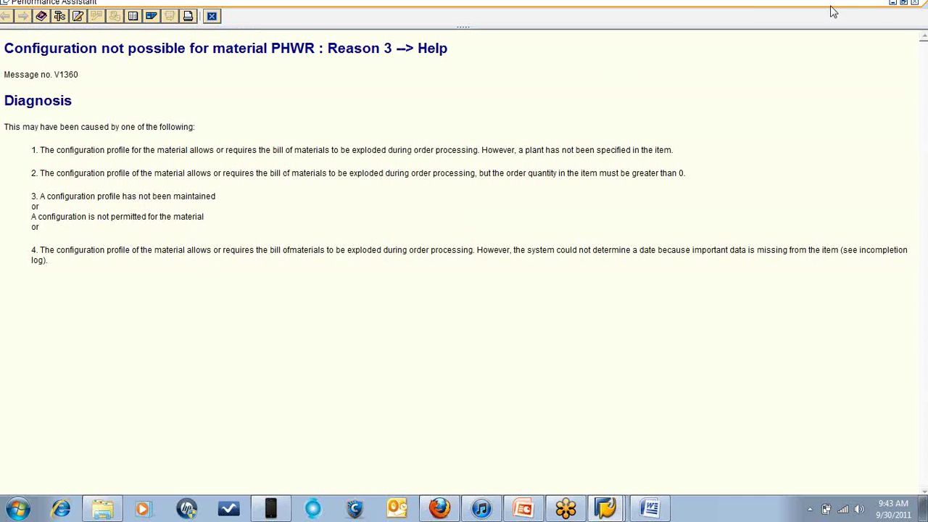
left_click(915, 4)
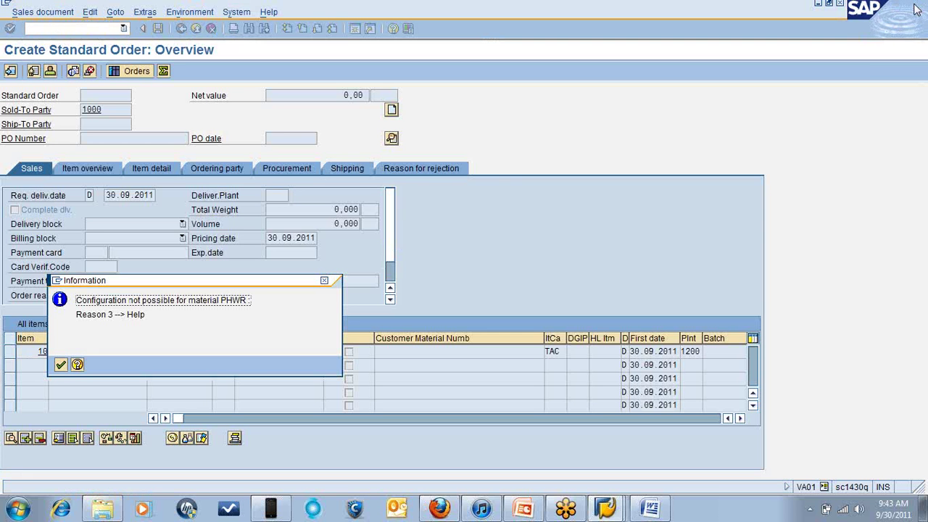
- Acknowledge the configuration message and abandon the unsaved order, returning to the SAP Easy Access screen
left_click(61, 365)
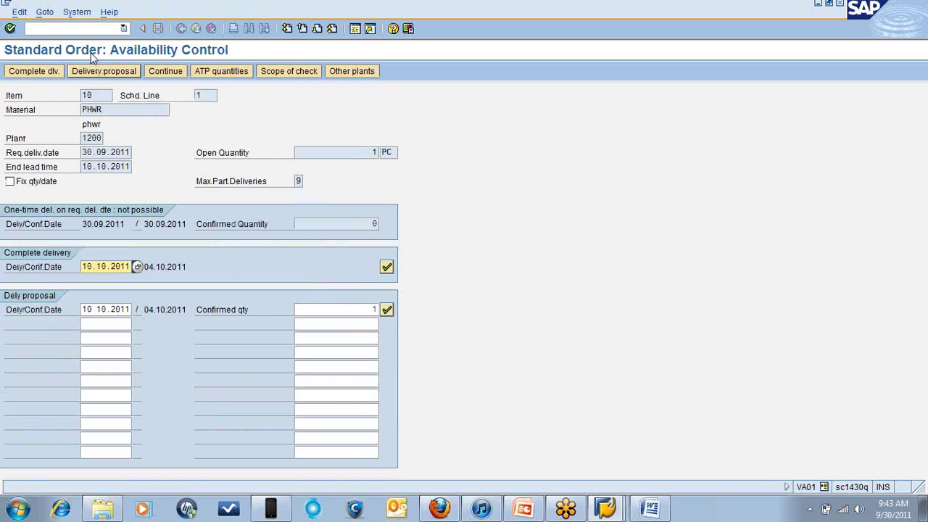
left_click(79, 29)
type("/n")
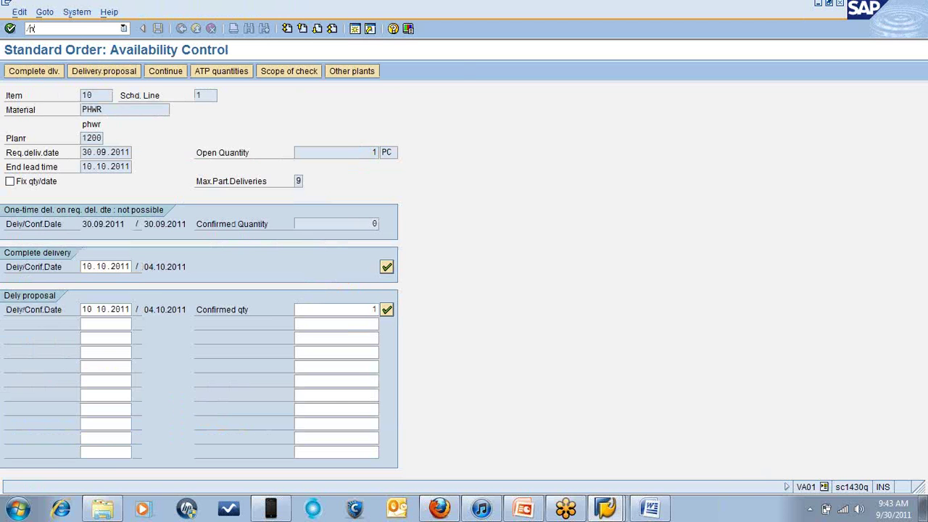
key("Return")
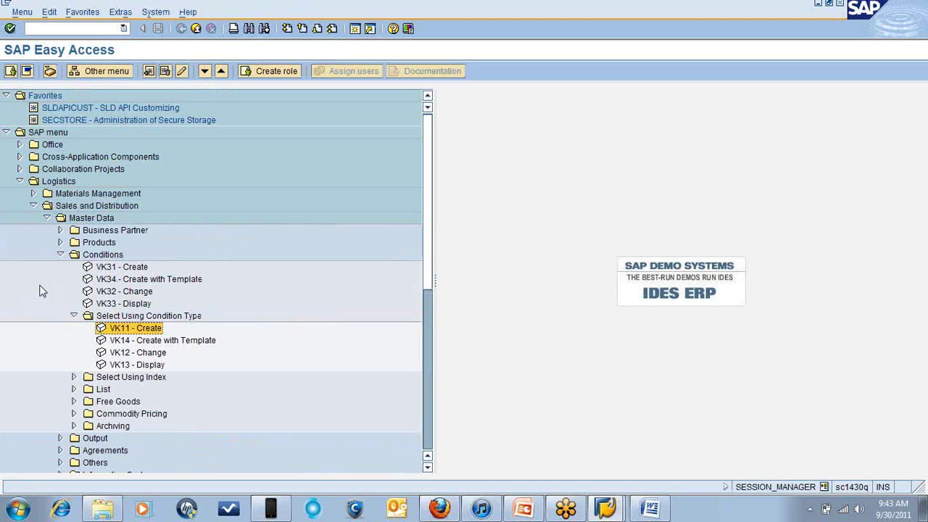
- Collapse Sales and Distribution and start CU41 - Create for configuration profiles under Central Functions, Variant Configuration
left_click(33, 207)
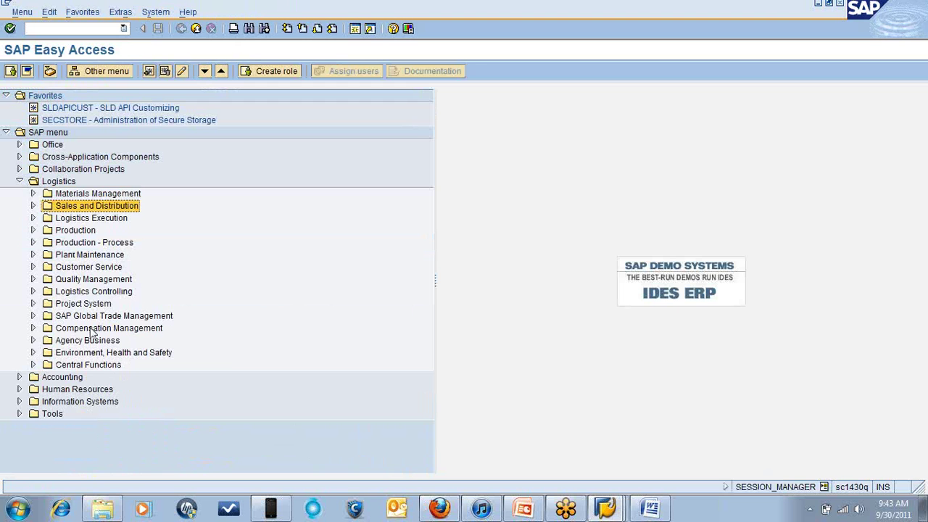
left_click(32, 365)
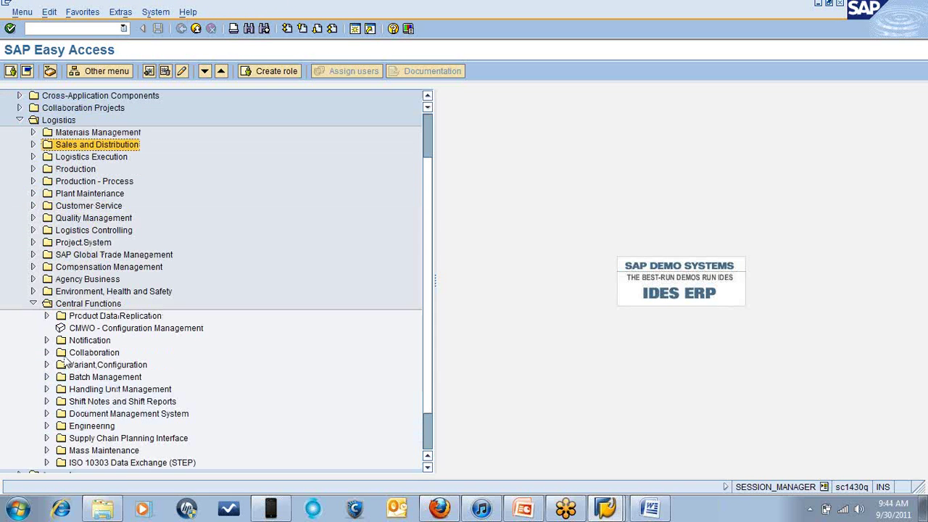
left_click(47, 365)
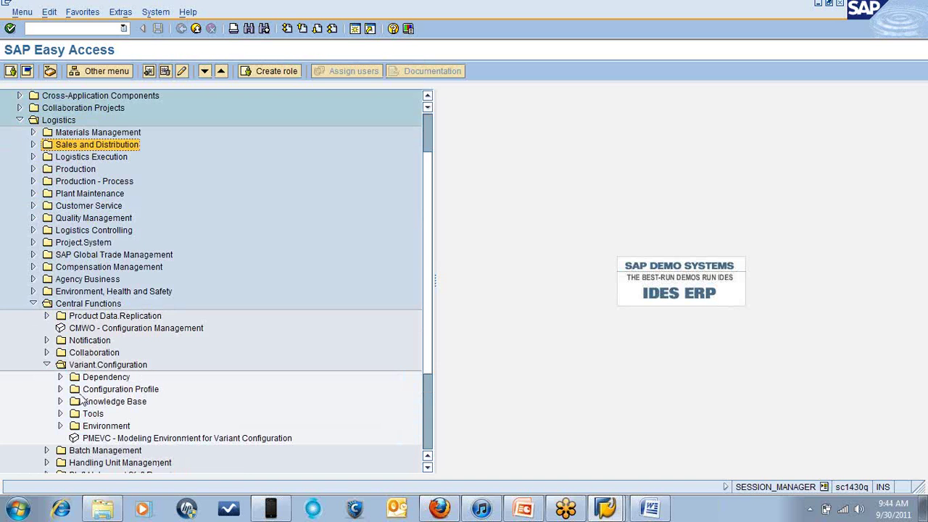
left_click(61, 389)
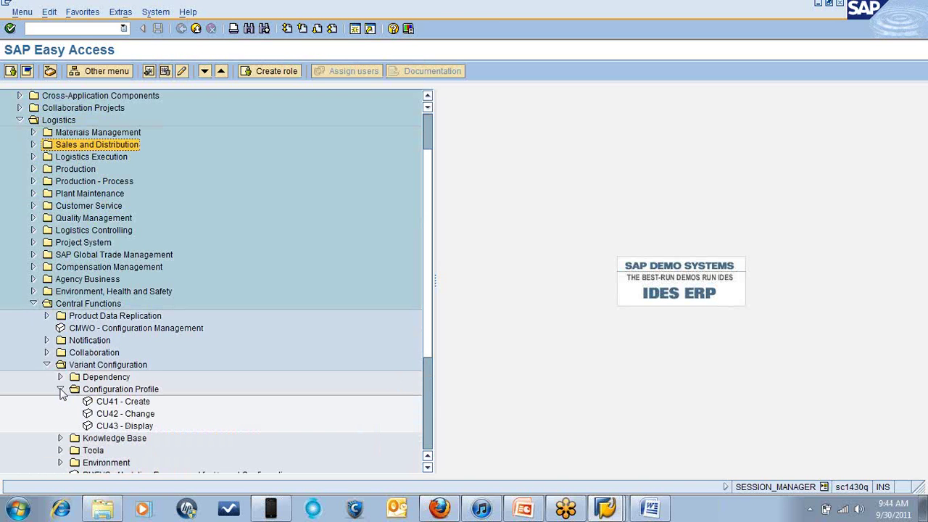
double_click(139, 402)
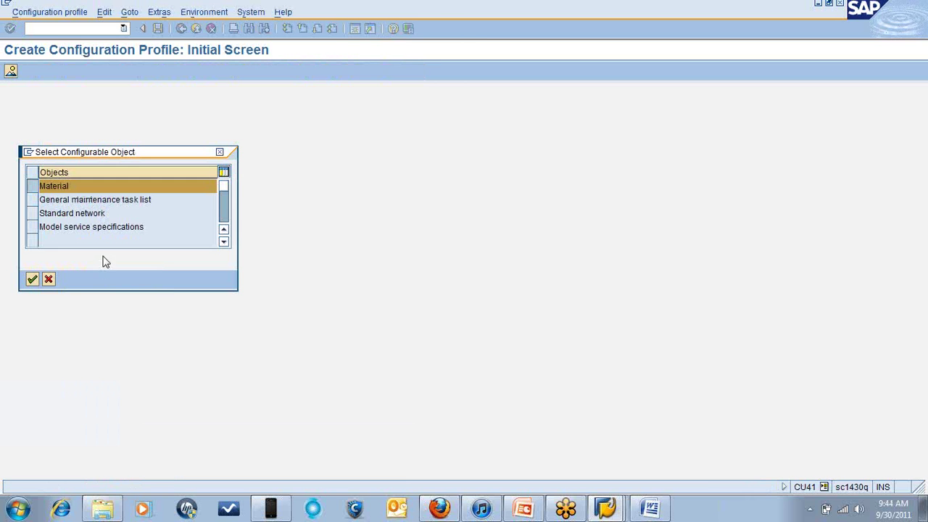
- Choose Material as the configurable object, continue with material PHWR, and enter a configuration profile named 235 MW
left_click(32, 279)
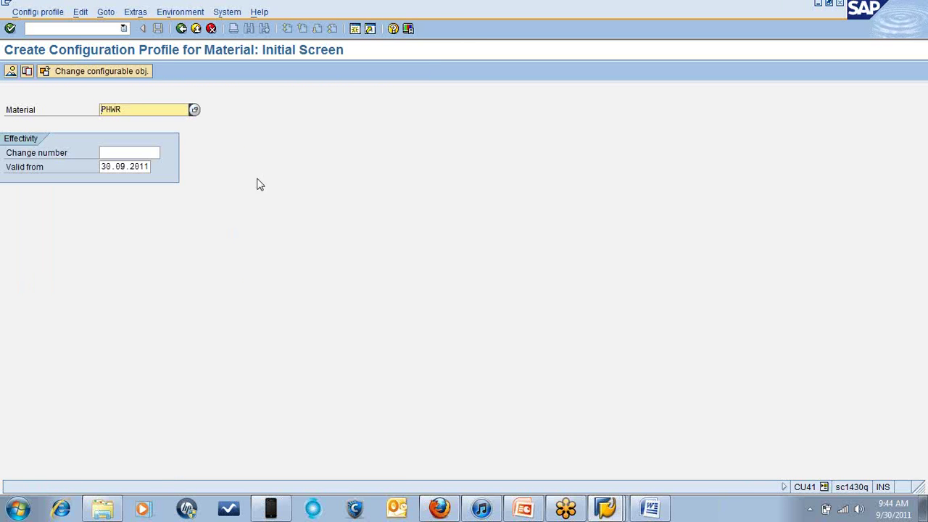
key("Return")
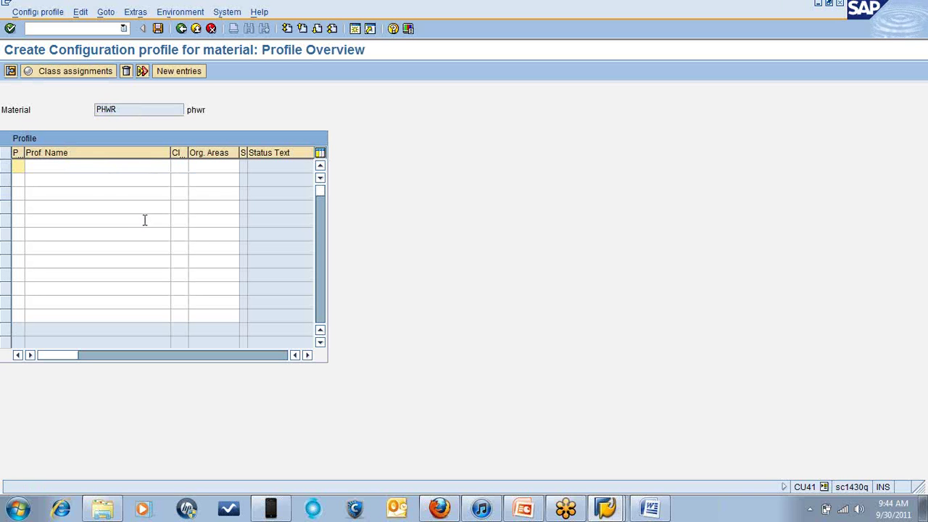
left_click(104, 166)
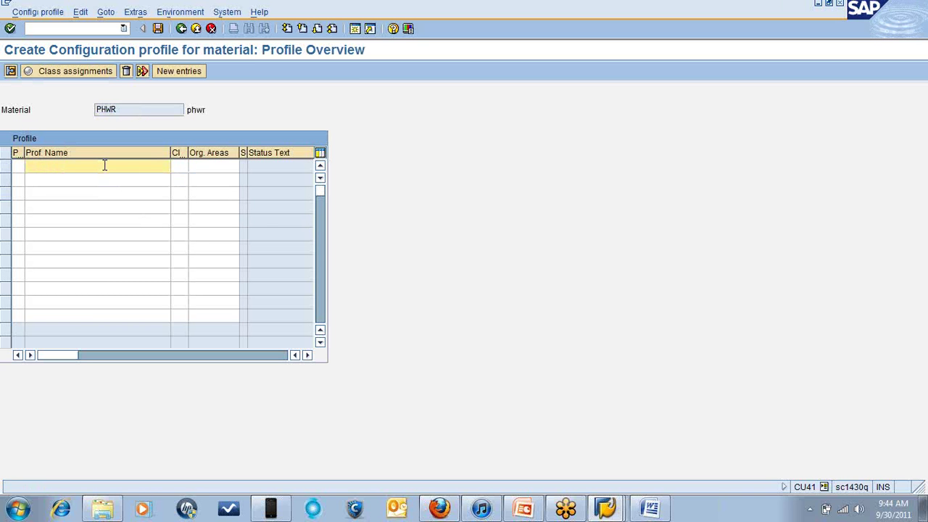
type("a")
key("BackSpace")
type("235 Mw")
key("Return")
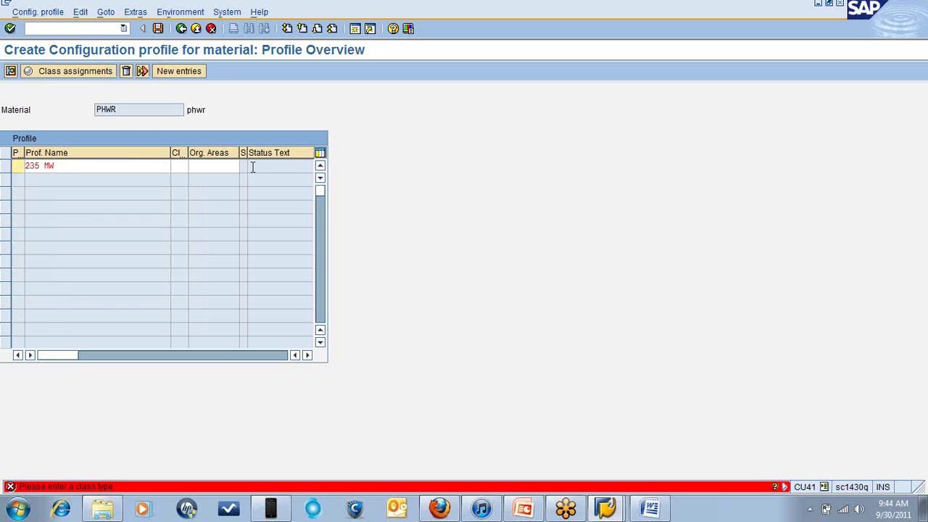
- Assign class type 300 (Variants) to the 235 MW profile
left_click(175, 165)
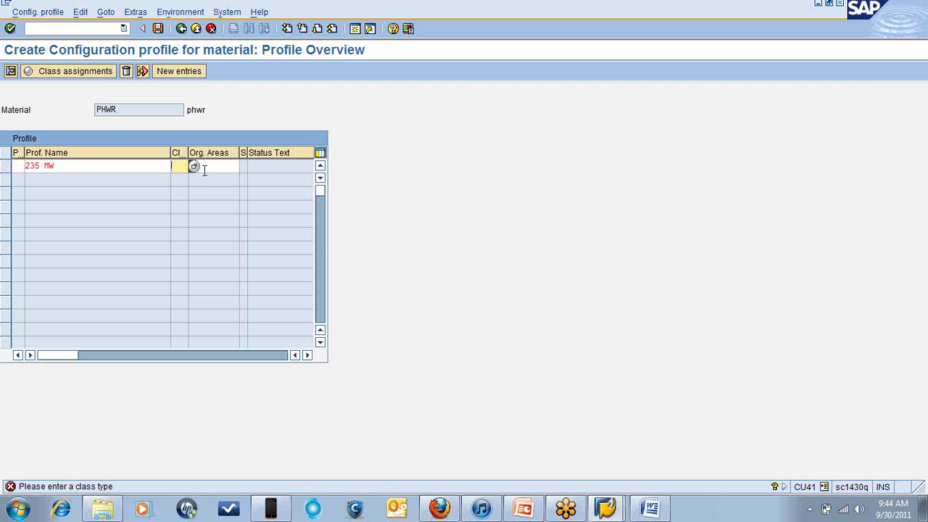
left_click(194, 167)
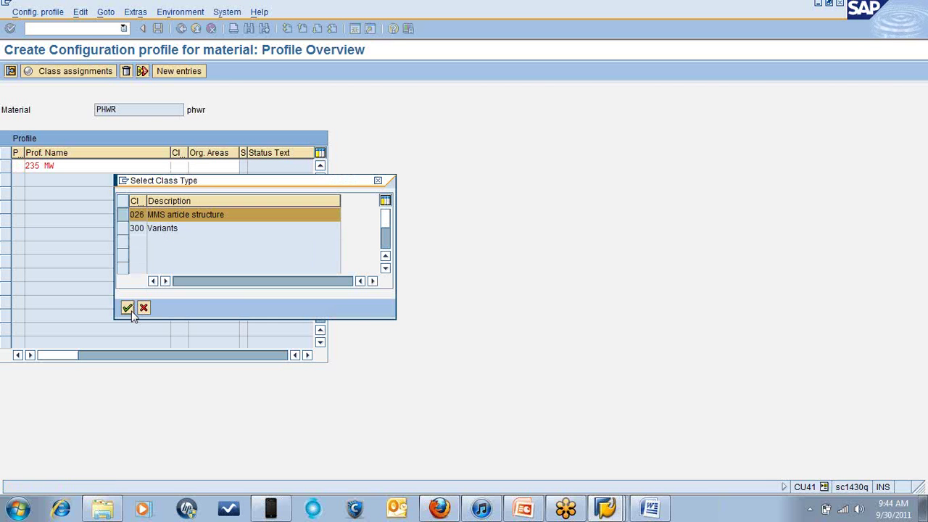
left_click(123, 227)
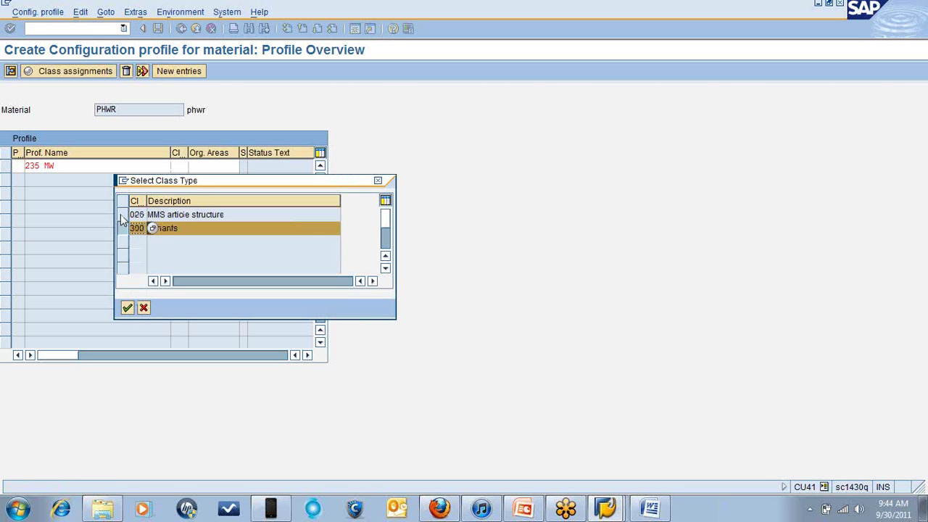
left_click(127, 307)
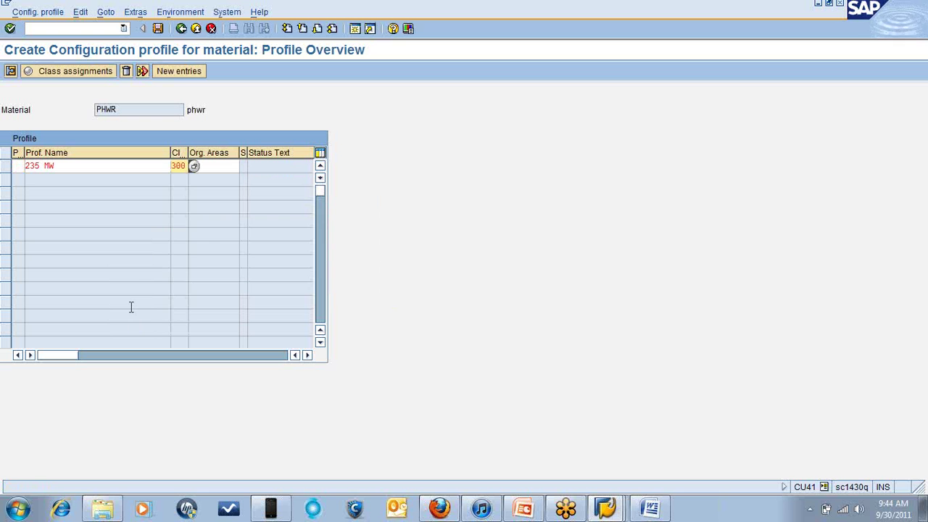
key("Return")
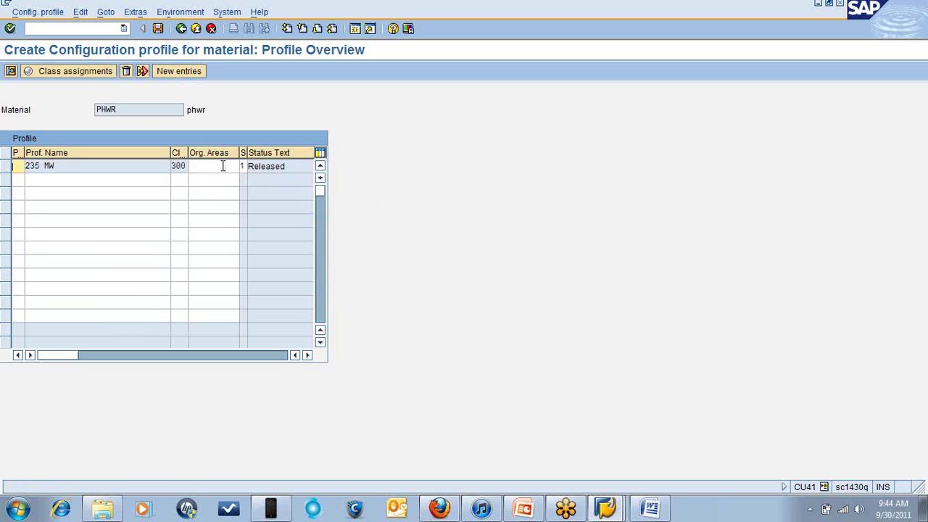
- Review the organizational areas available for the 235 MW profile without assigning any
left_click(219, 167)
left_click(244, 166)
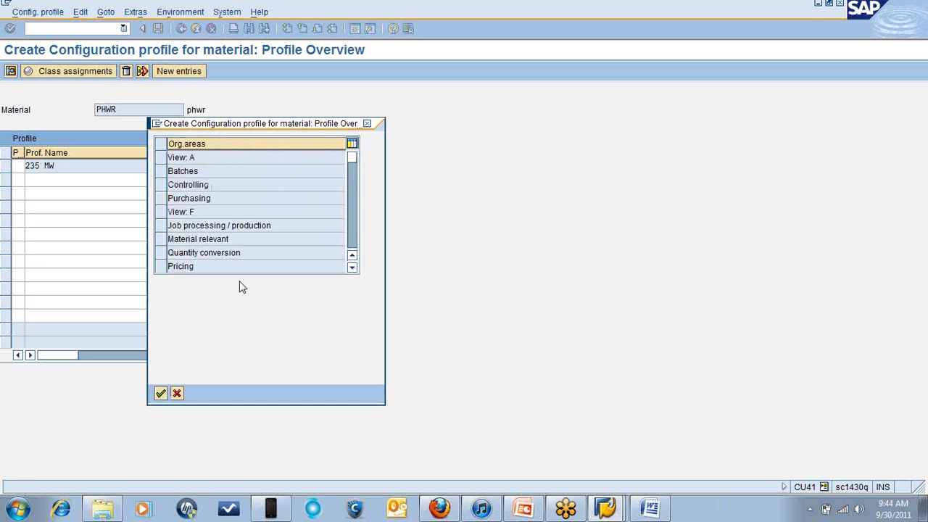
left_click(367, 123)
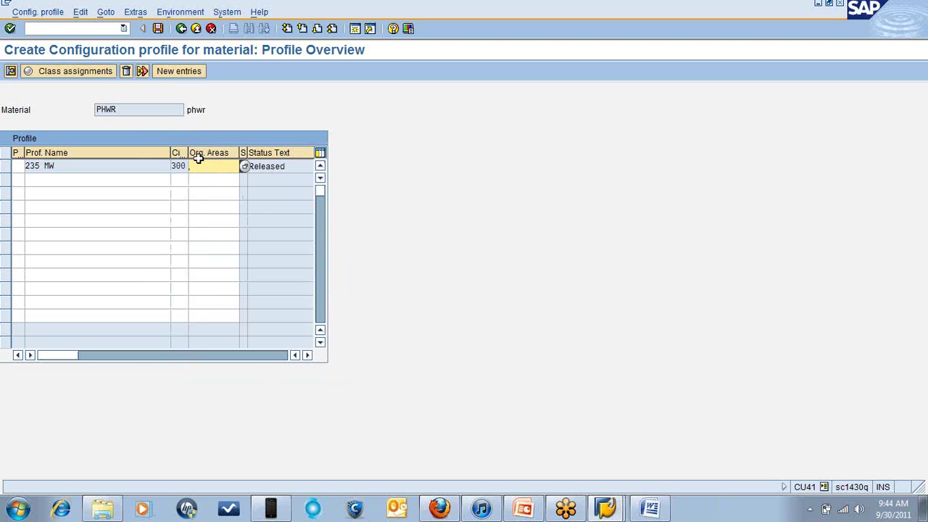
key("F4")
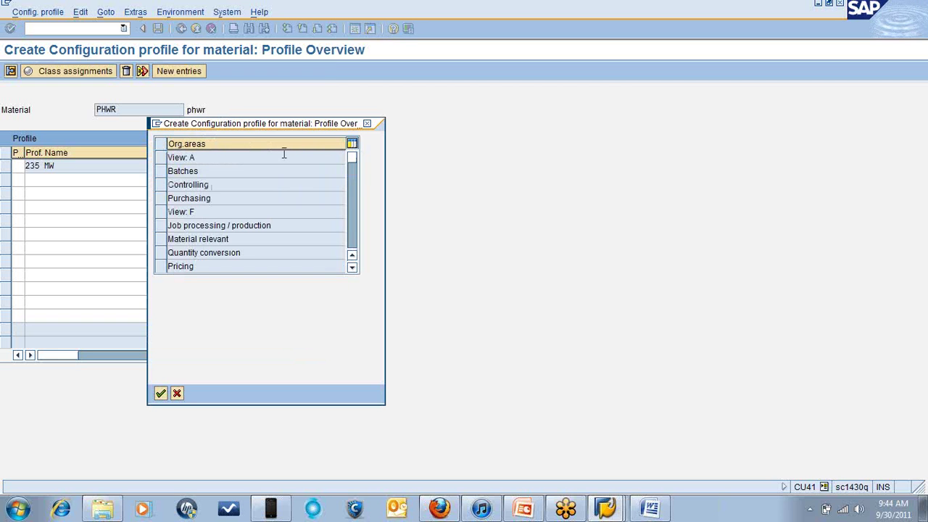
left_click(161, 268)
left_click(161, 268)
left_click(367, 124)
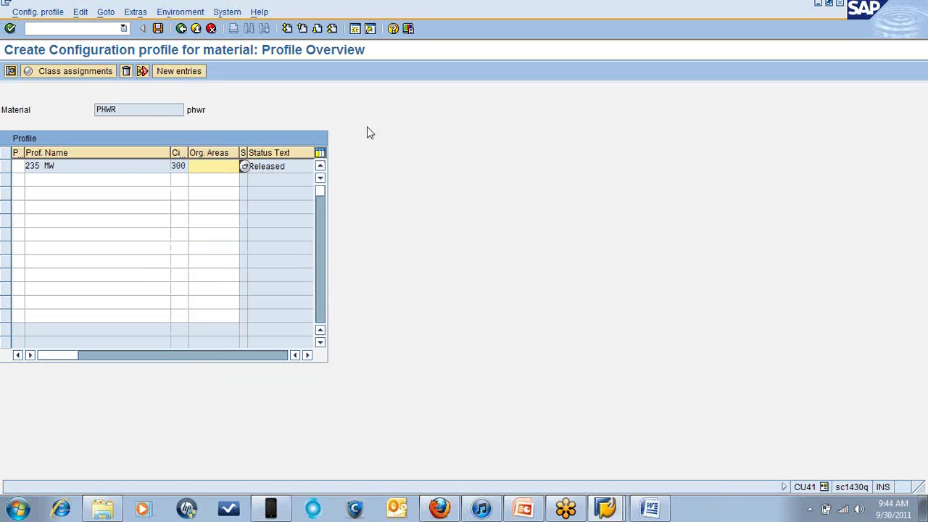
- Save the configuration profile for PHWR and reopen its profile overview in change mode
left_click(159, 29)
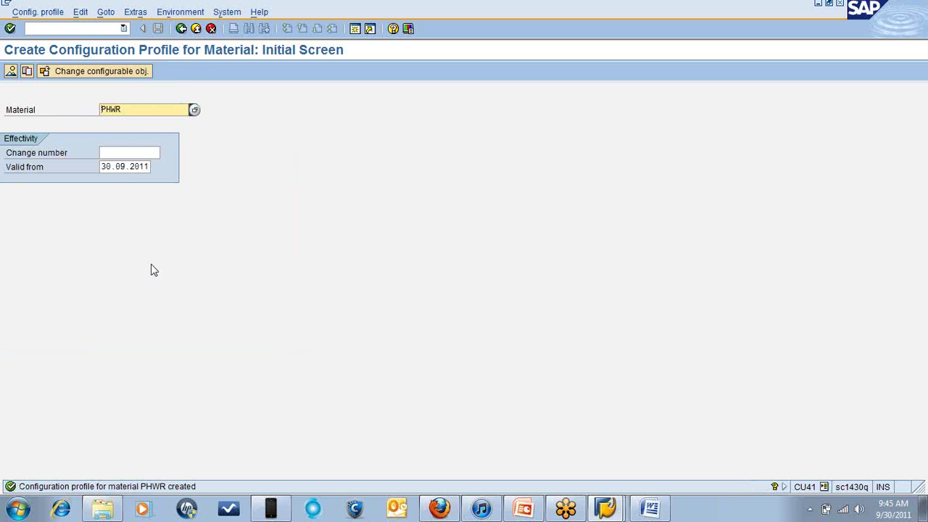
left_click(51, 13)
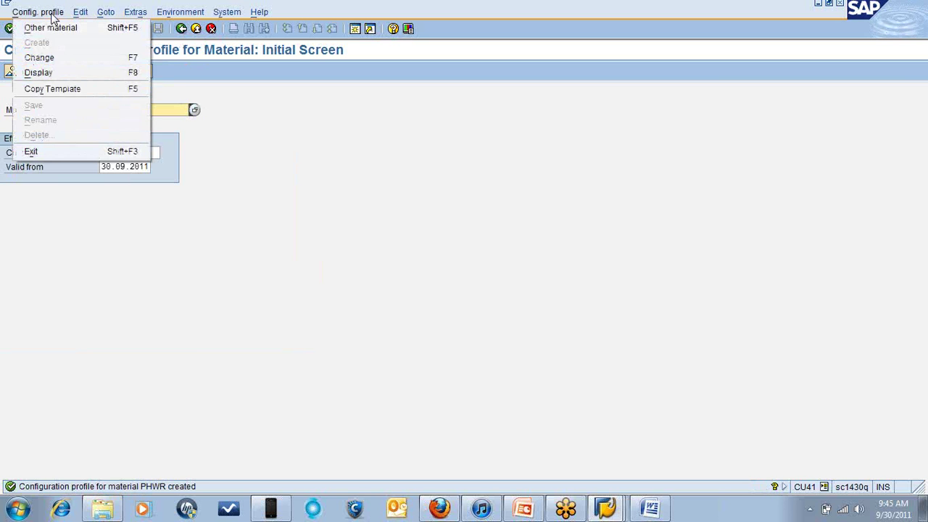
left_click(52, 58)
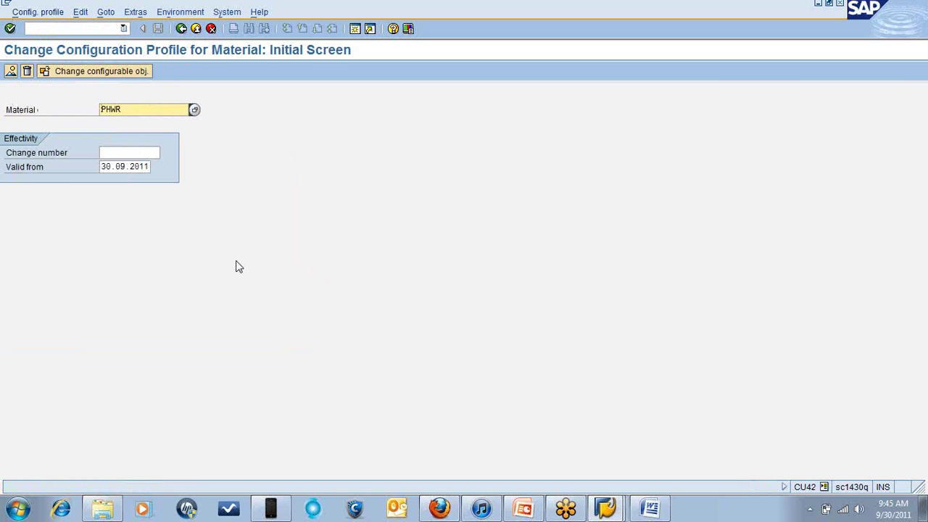
key("Return")
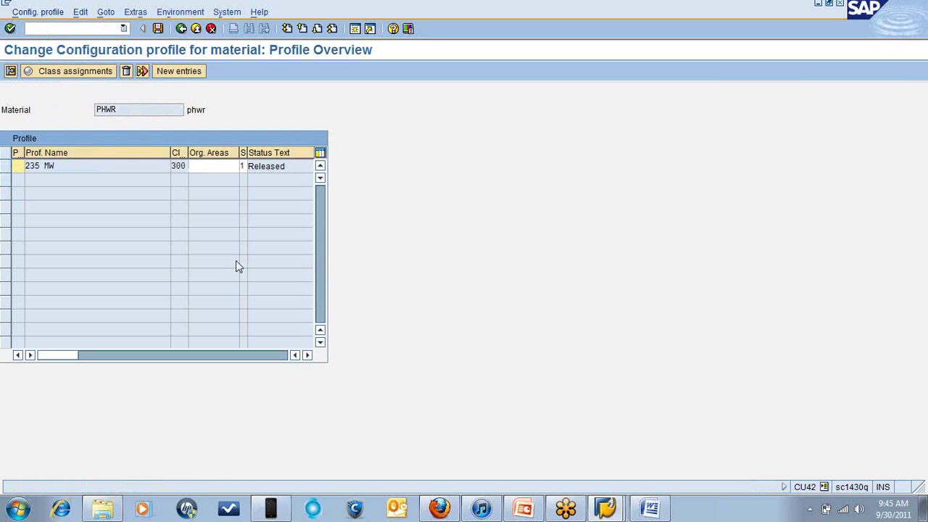
- Examine the class assignments of the 235 MW profile and return to the initial change screen
left_click(70, 166)
left_click(70, 75)
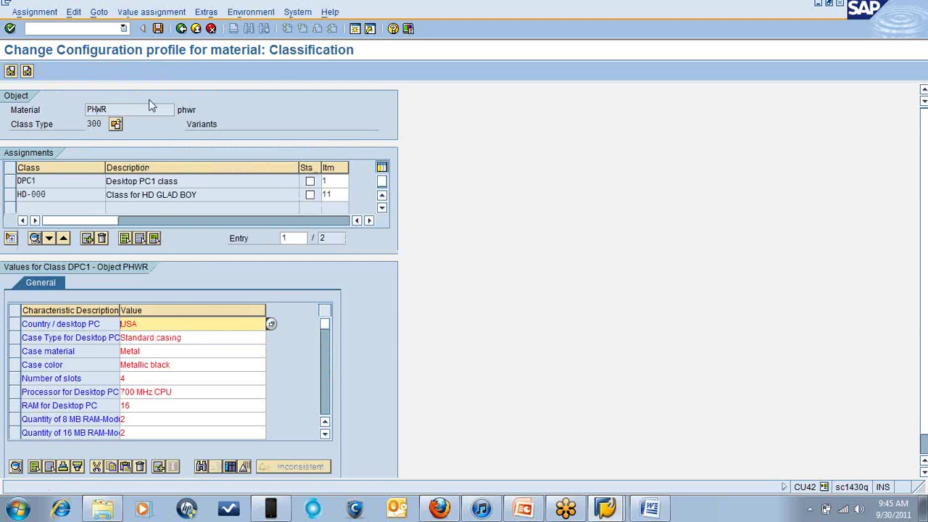
left_click(182, 29)
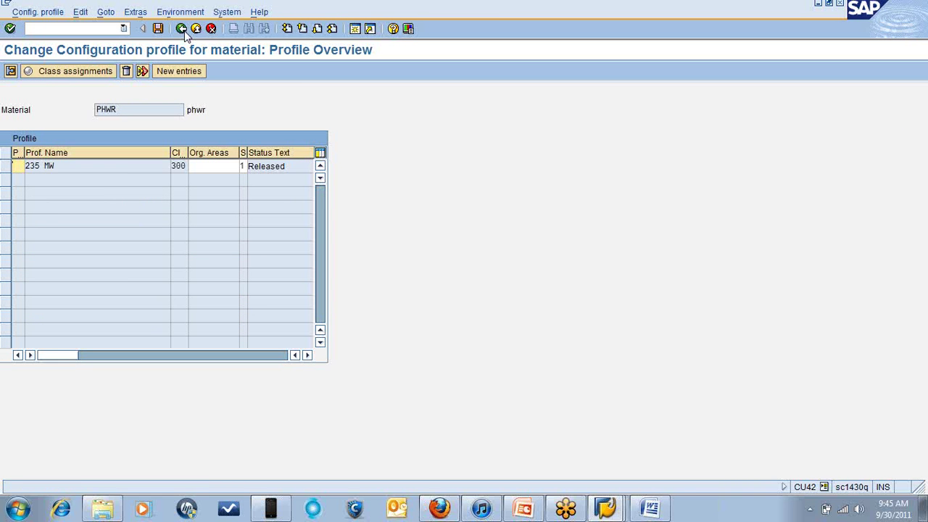
left_click(182, 29)
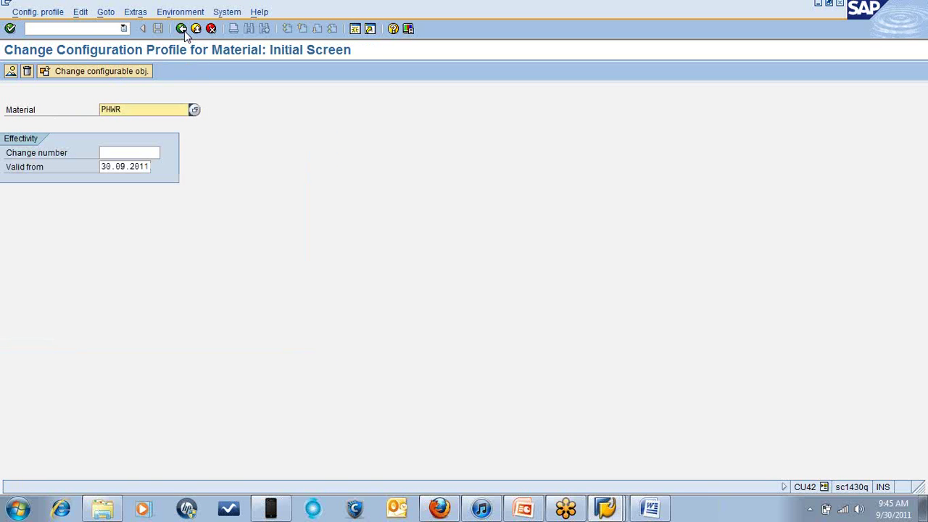
- Reselect Material as the configurable object, reopen PHWR's profile overview, and open the details of profile 235 MW
left_click(123, 73)
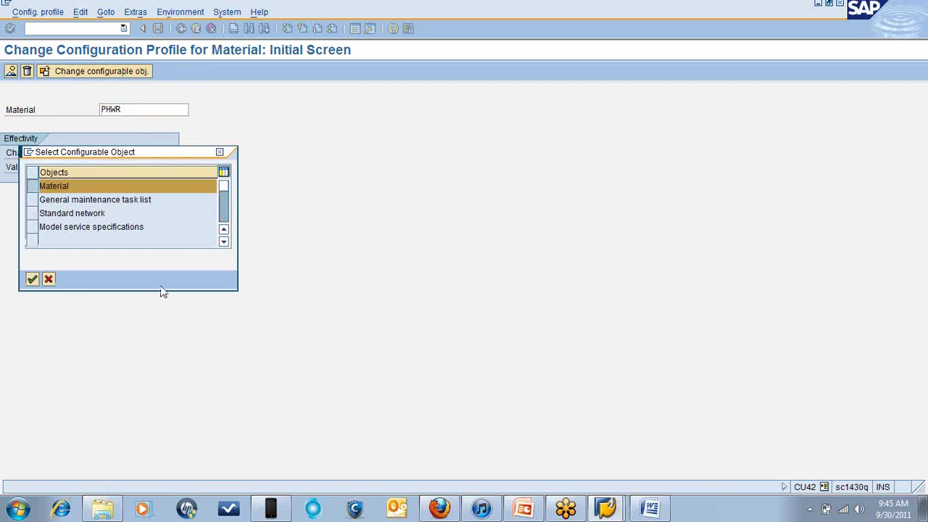
left_click(32, 280)
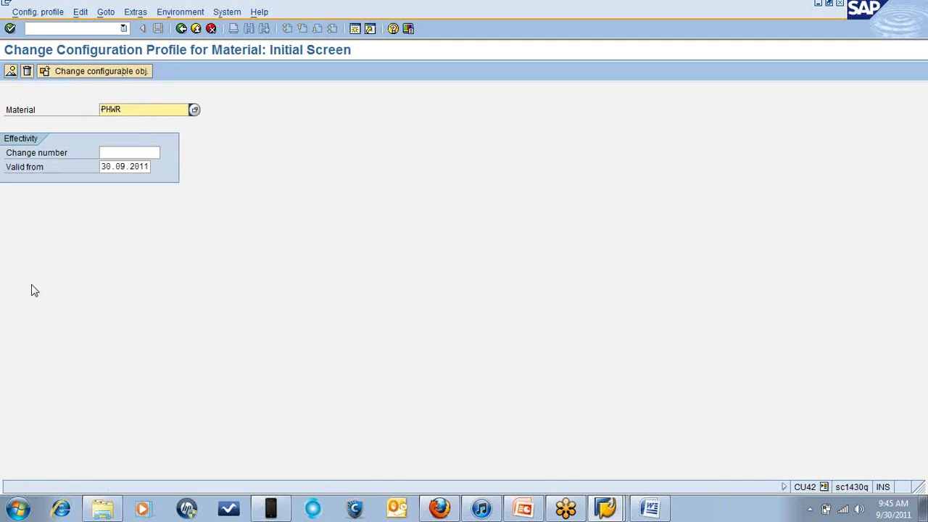
key("Return")
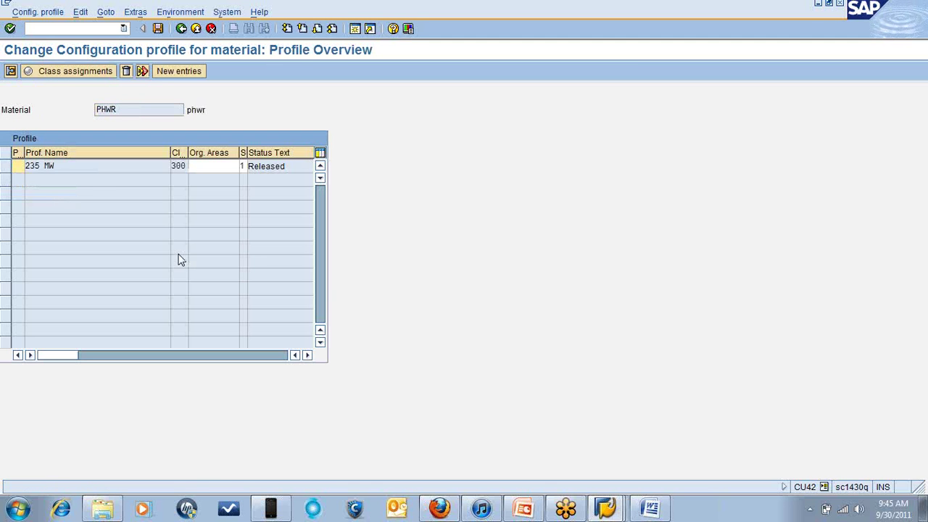
left_click(70, 165)
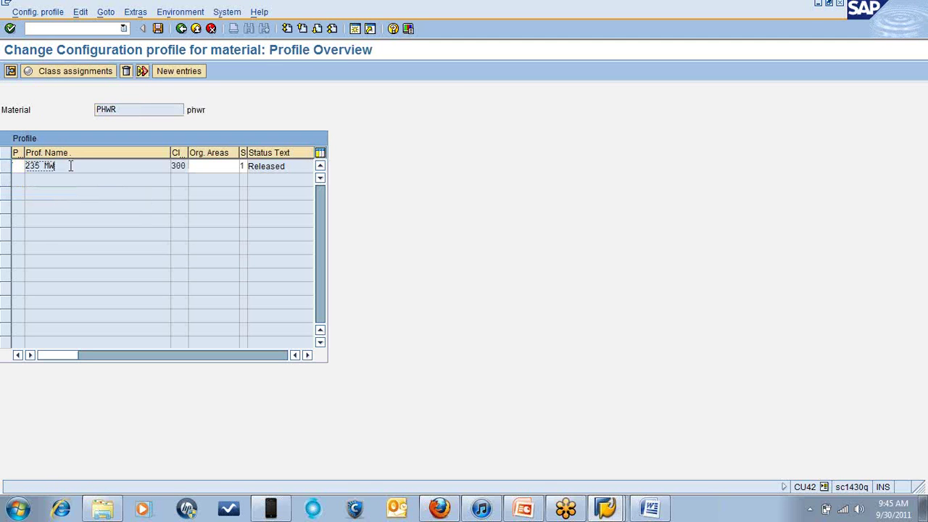
left_click(79, 12)
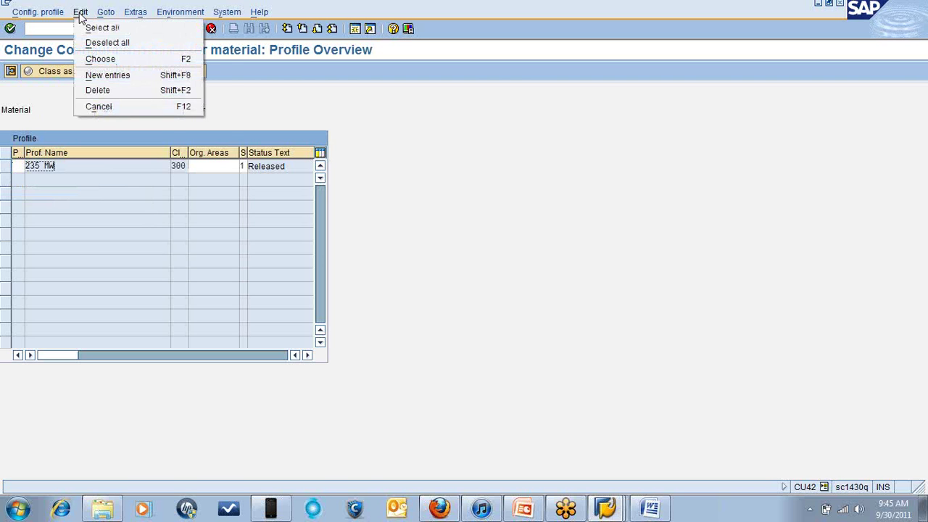
mouse_move(108, 19)
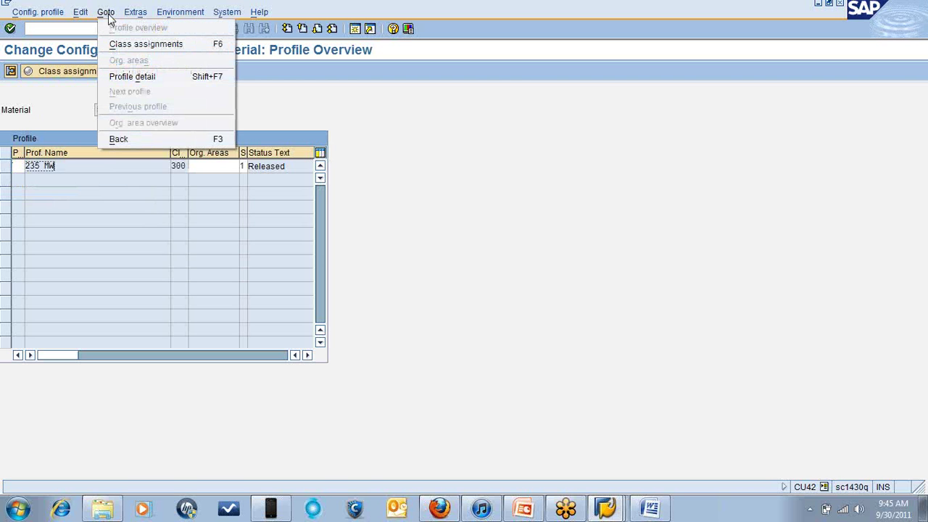
left_click(139, 78)
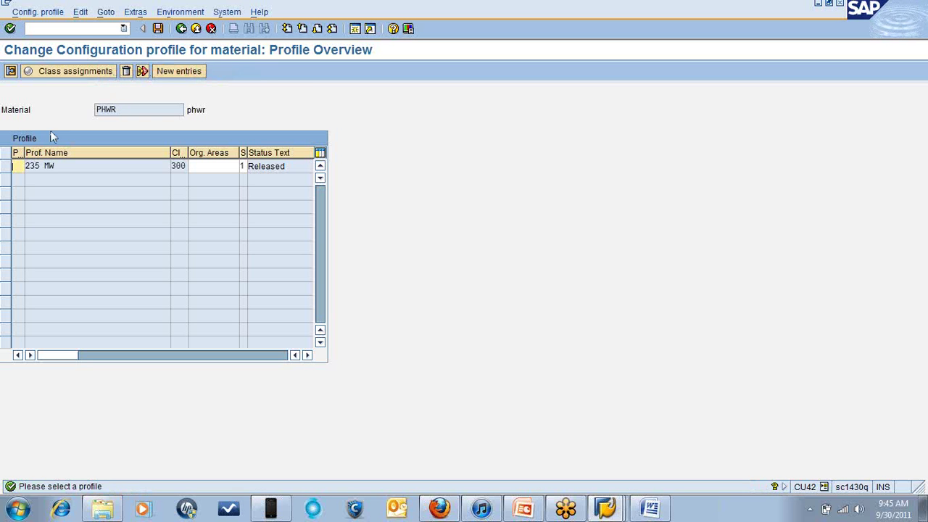
left_click(5, 166)
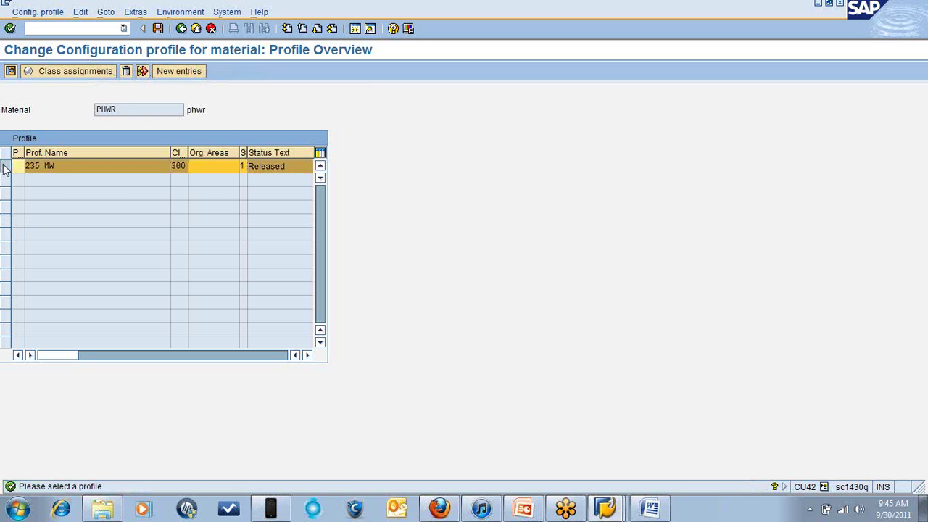
left_click(105, 13)
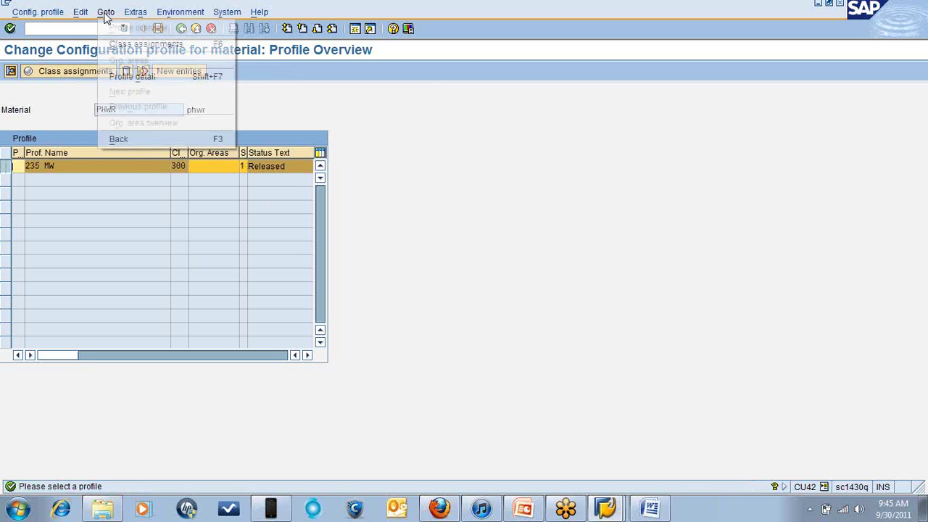
left_click(153, 77)
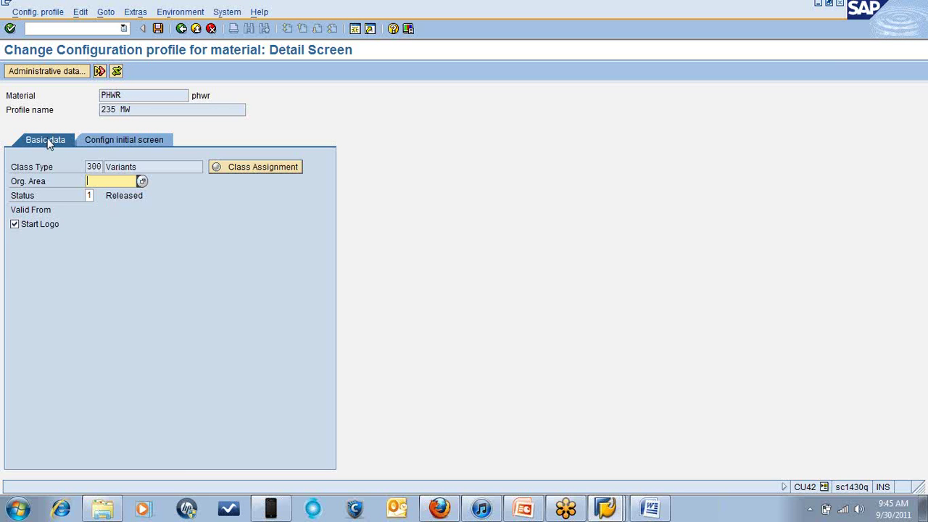
- Check the profile's class assignments again, and set the process in its configuration parameters to Sales Order (SET)
left_click(262, 167)
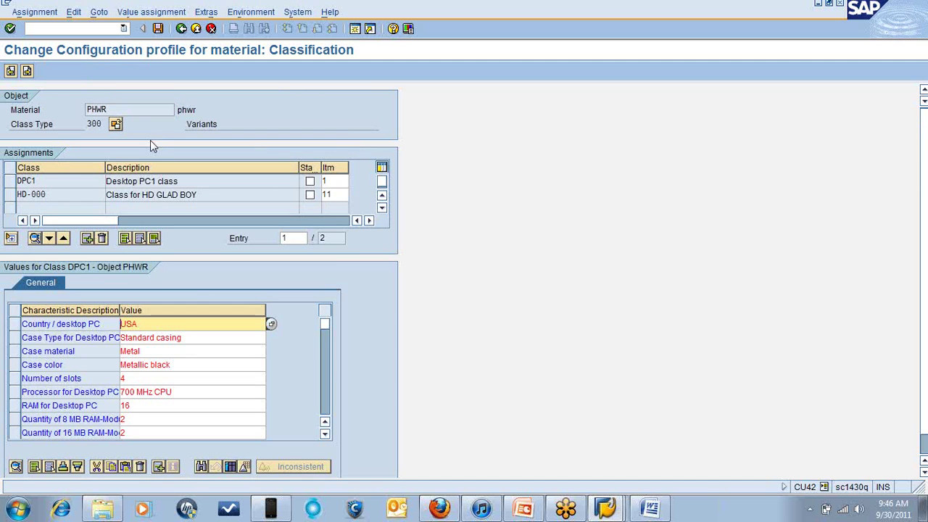
left_click(181, 28)
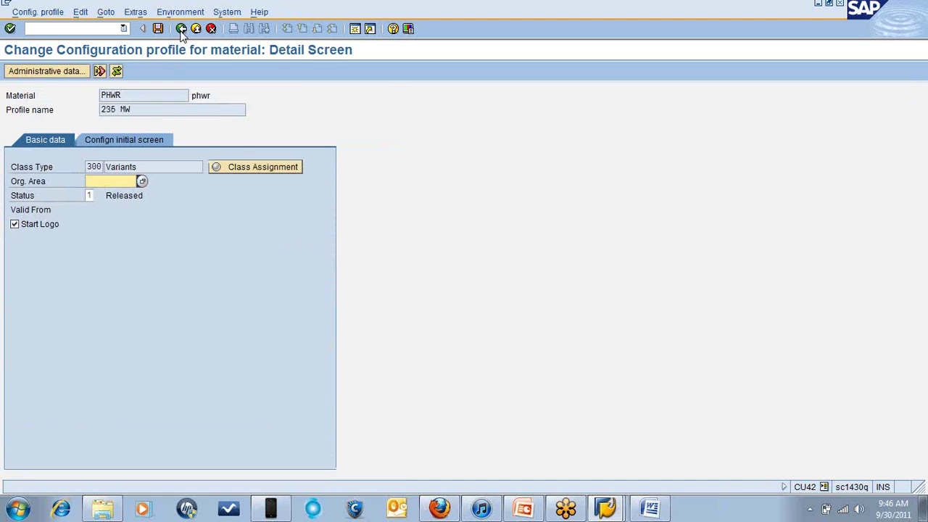
left_click(116, 141)
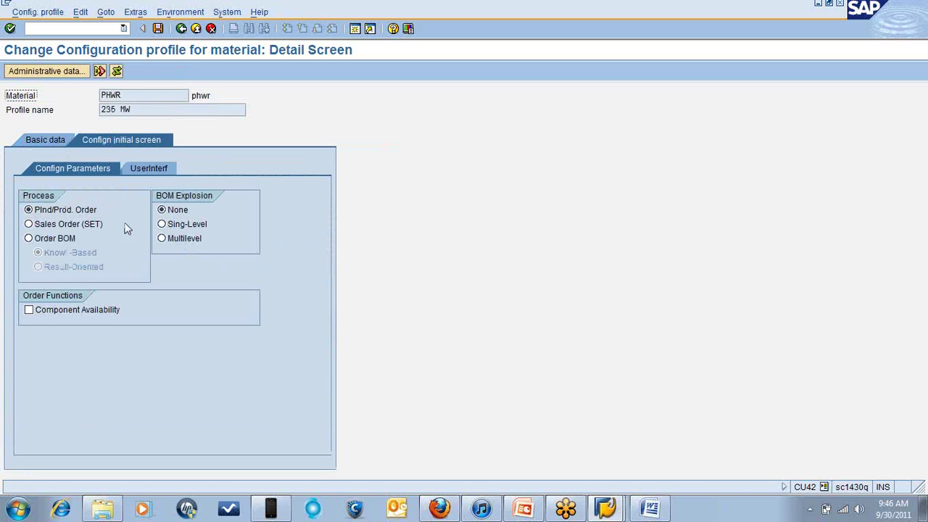
left_click(29, 226)
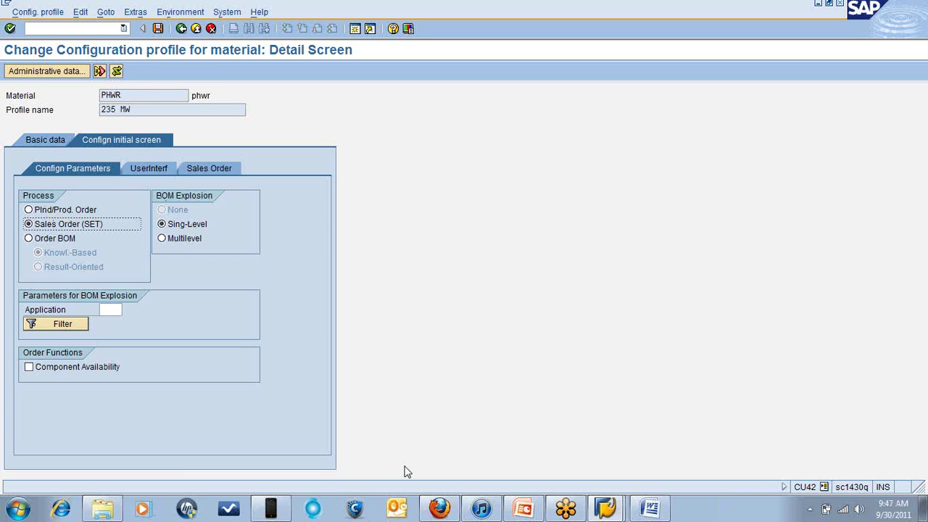
- Switch to the Word notes and add the bulleted line "Planned order/production order" above the DPCX_CDROM line
left_click(655, 511)
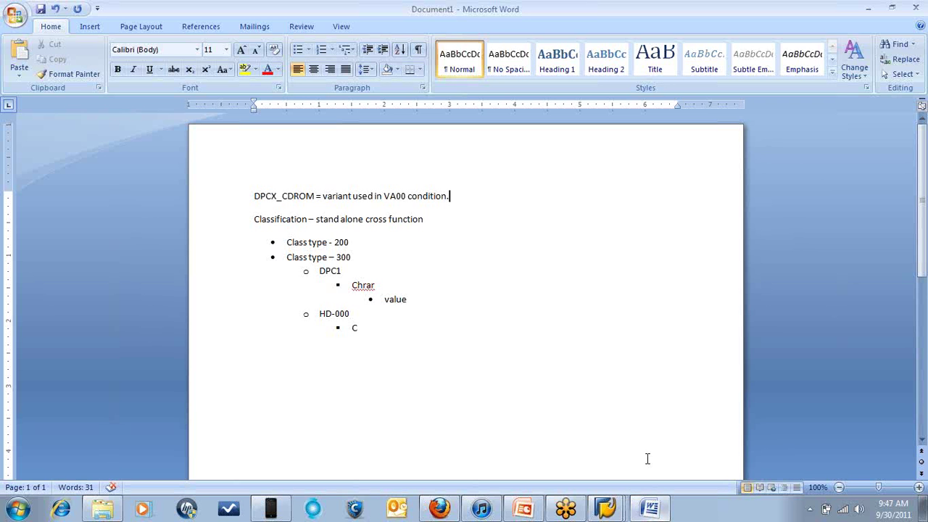
key("Return")
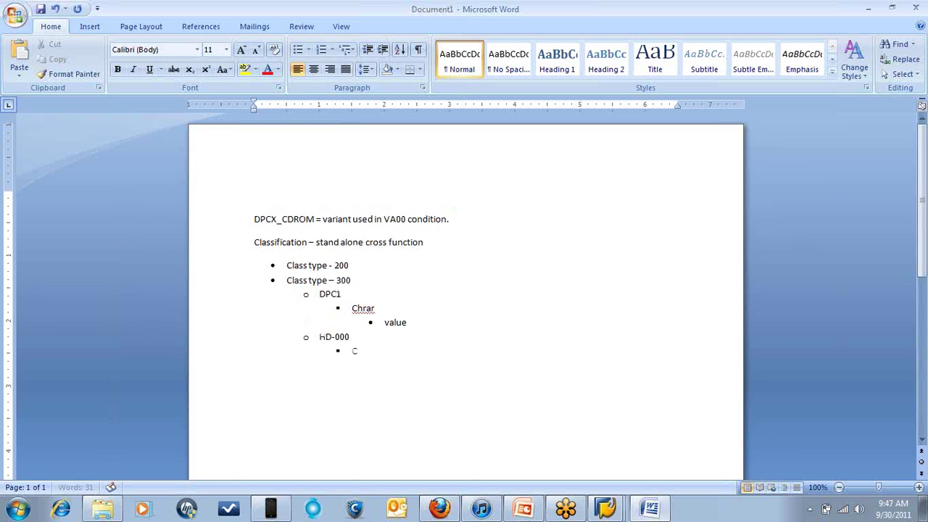
key("Up")
type("p")
type("l")
type("anned o")
type("rder")
type("/")
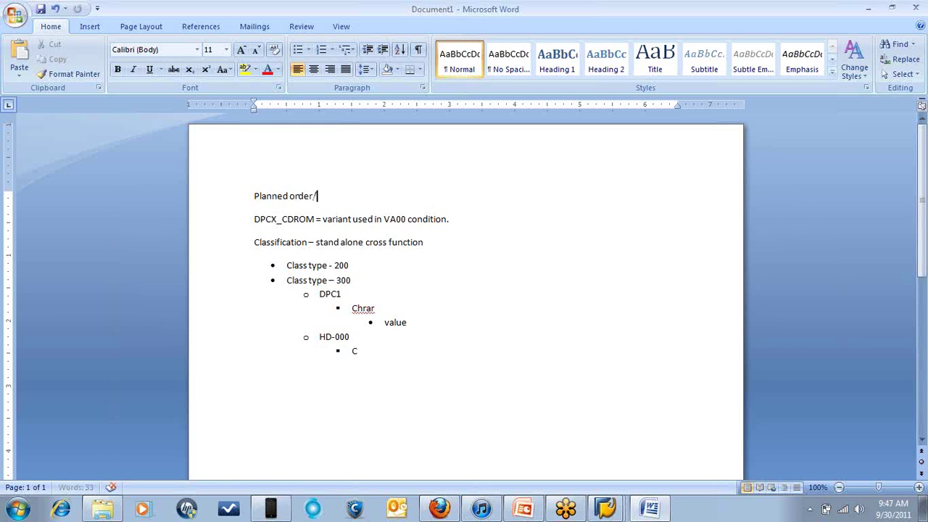
type("production order")
key("Return")
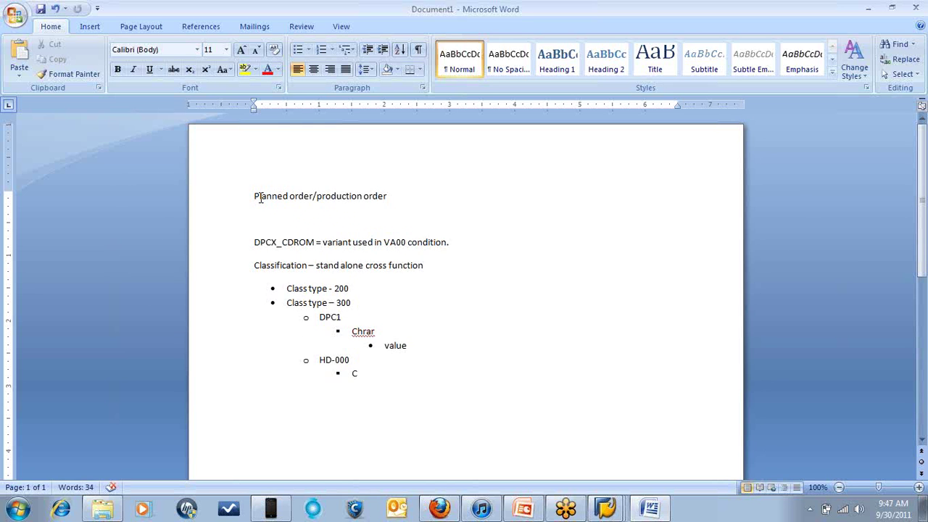
left_click_drag(253, 196, 258, 196)
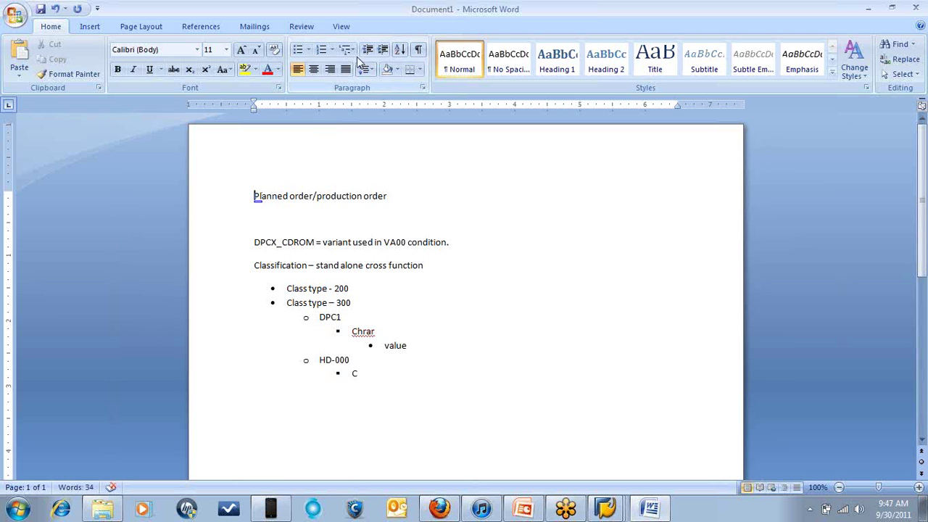
left_click(298, 49)
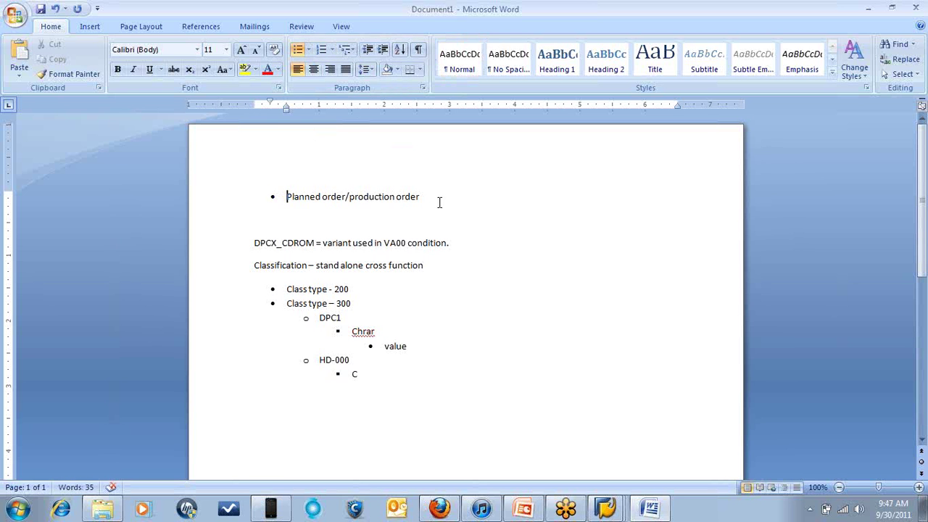
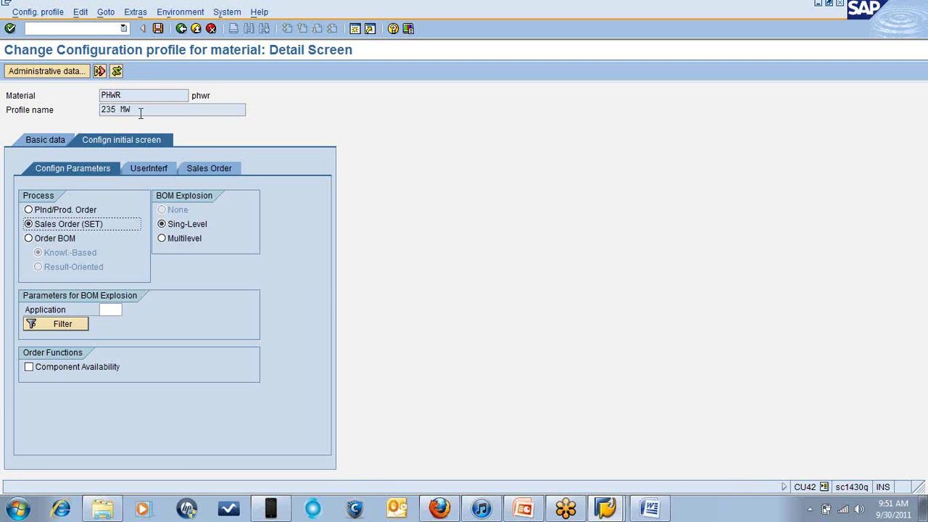
- Set the BOM explosion application of the 235 MW profile to PP01, save the configuration profile, and return to SAP Easy Access
left_click(158, 29)
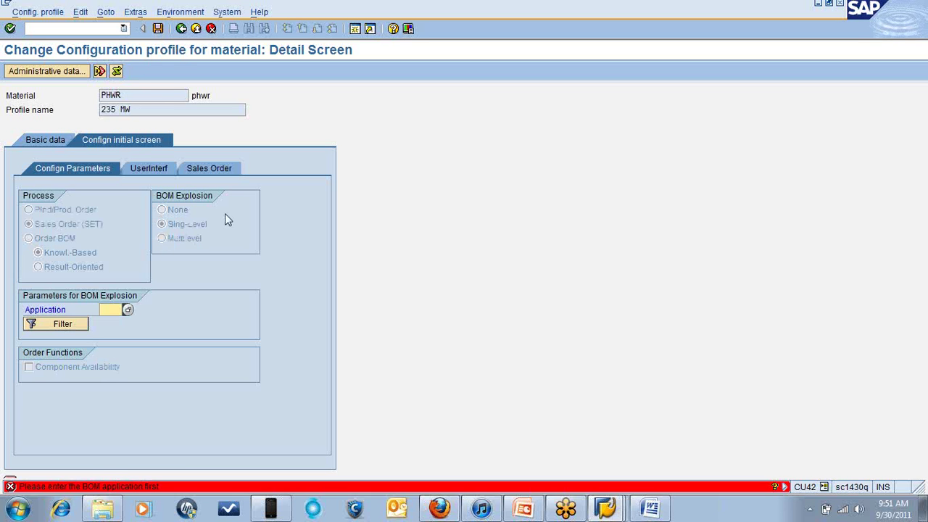
left_click(129, 309)
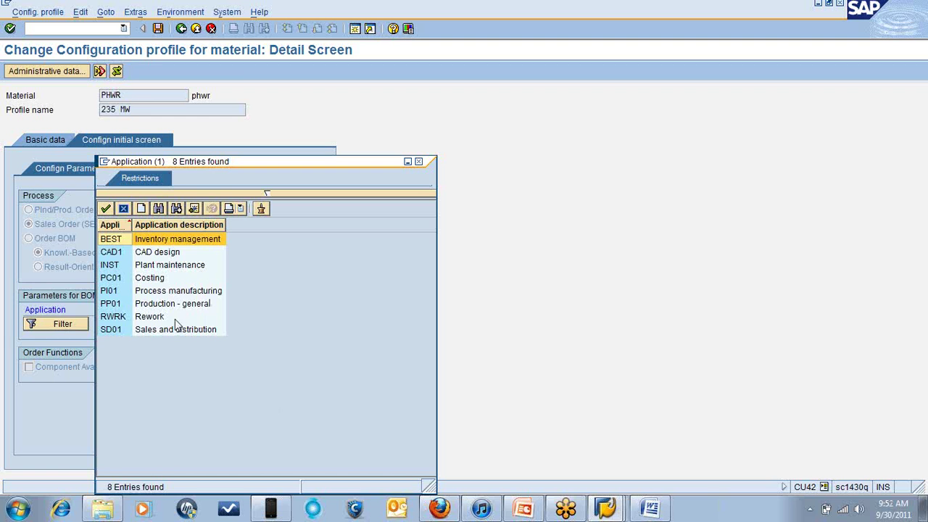
double_click(147, 308)
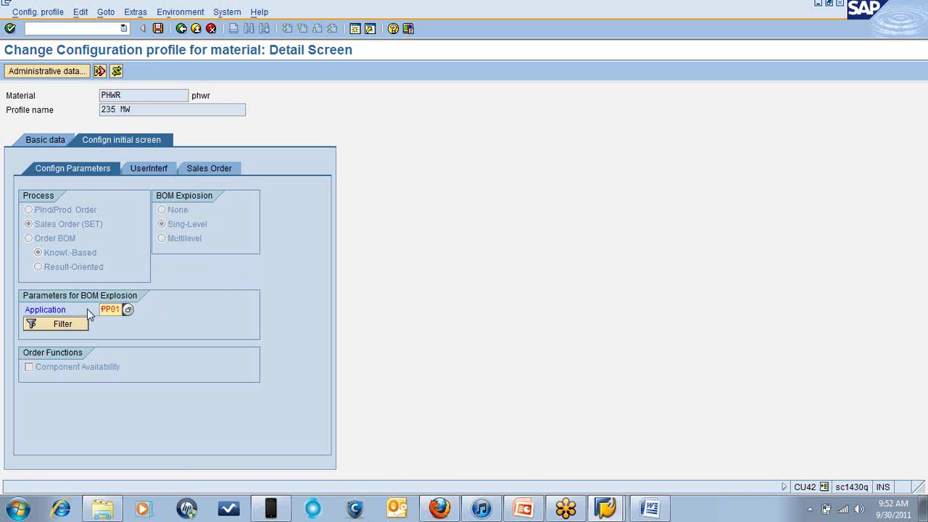
left_click(158, 29)
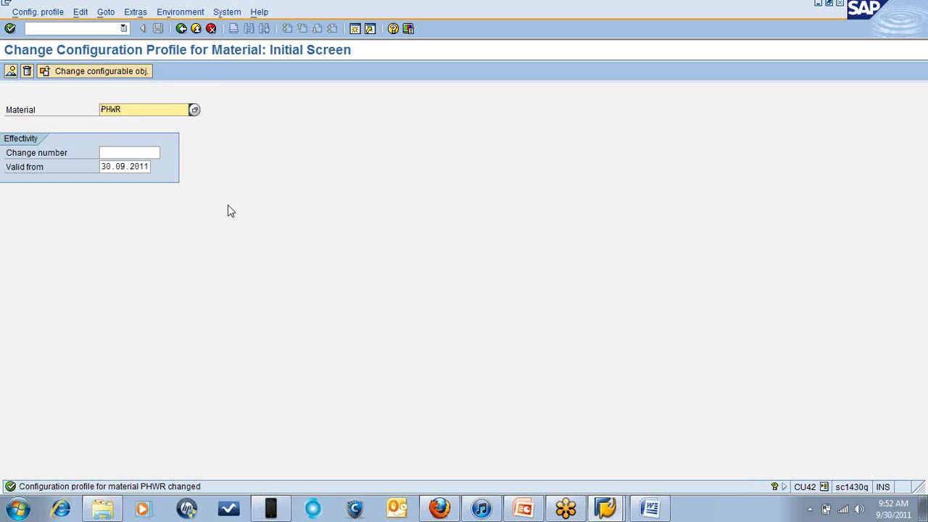
left_click(181, 29)
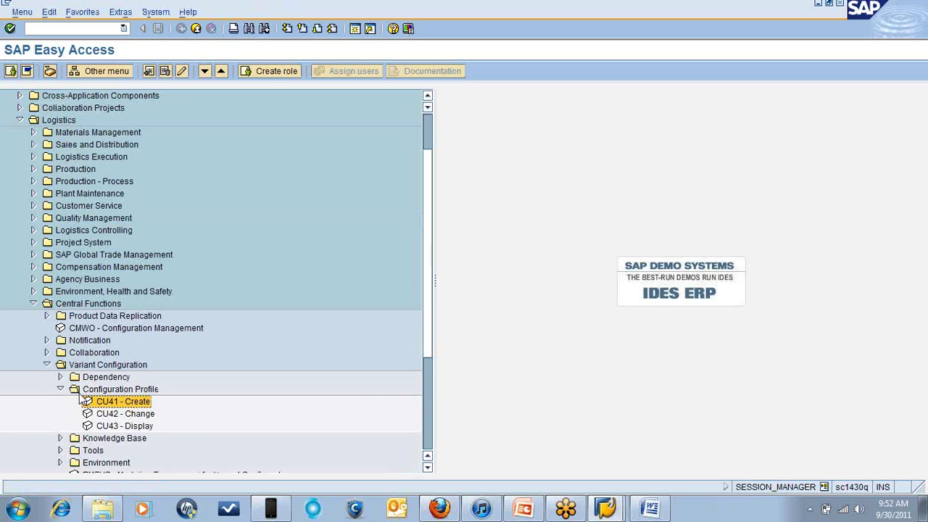
- Collapse the Configuration Profile folder and open the creation of a single dependency (CU01) under Variant Configuration
left_click(61, 389)
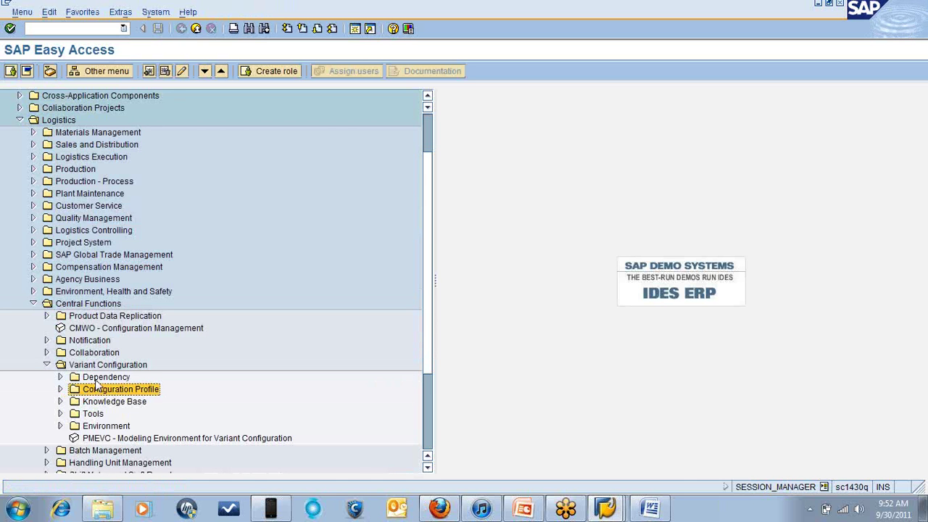
left_click(98, 378)
left_click(61, 377)
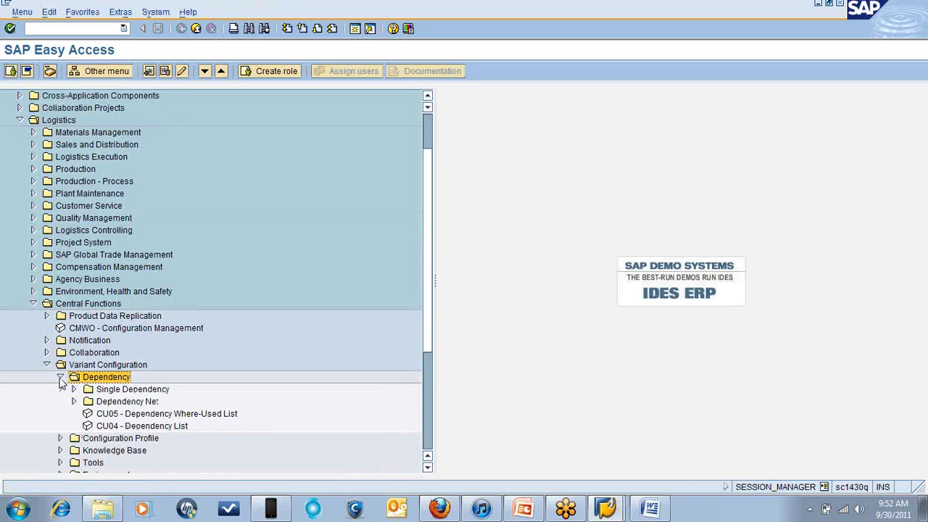
left_click(131, 391)
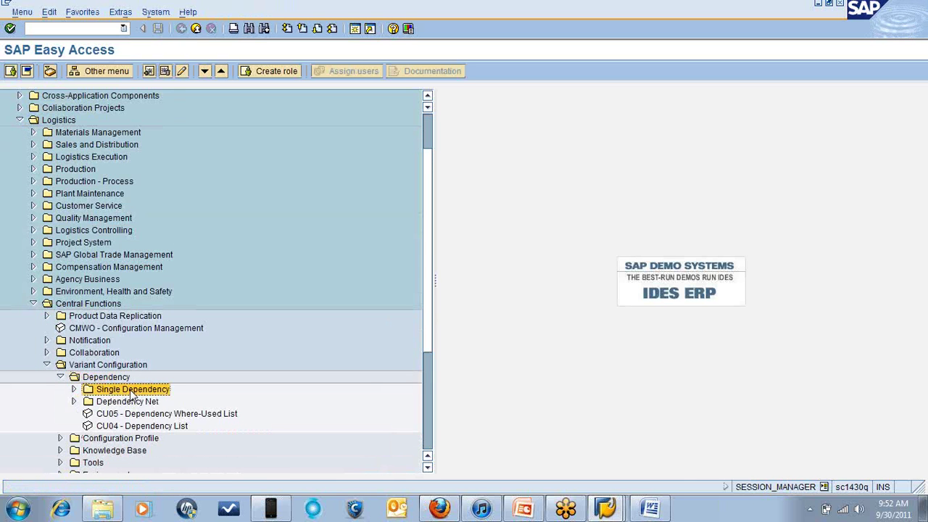
left_click(427, 468)
scroll(427, 470, "down", 4)
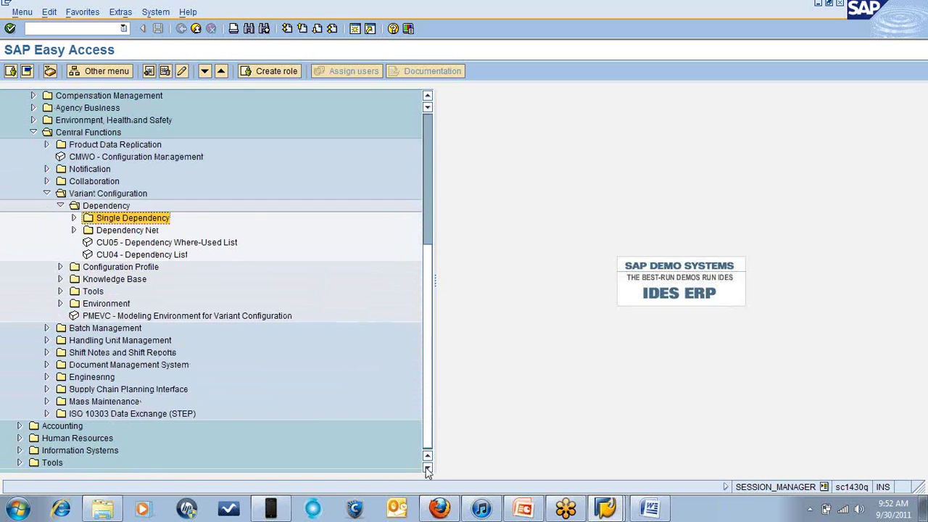
left_click(74, 218)
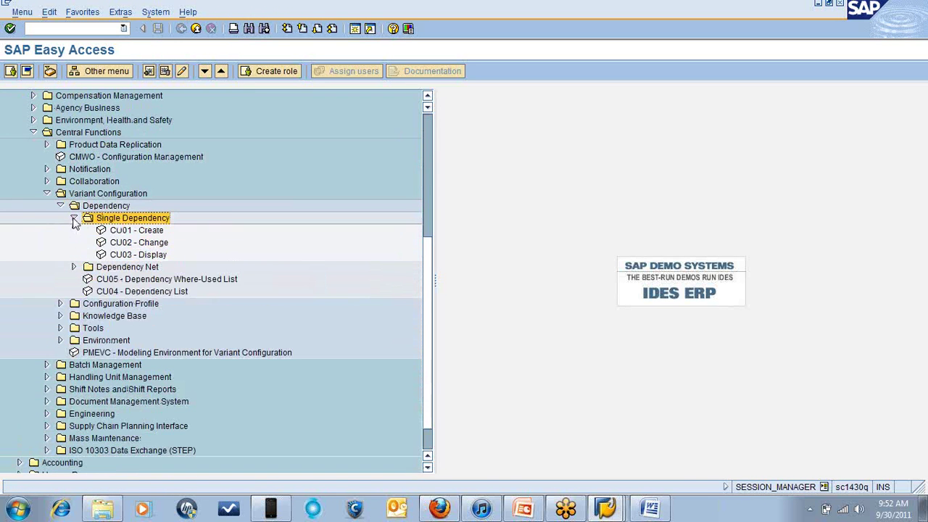
double_click(120, 230)
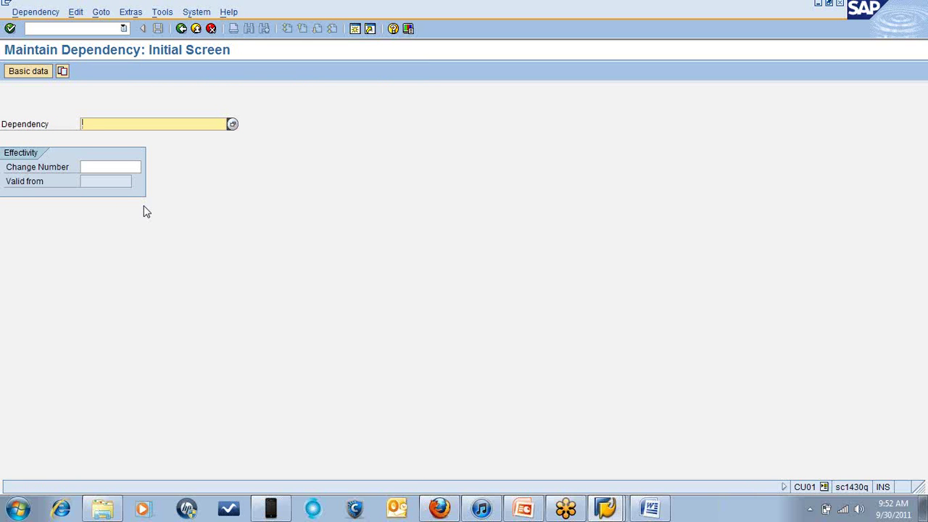
- Enter OBJFORPHWR as the name of the new dependency
type("0")
key("BackSpace")
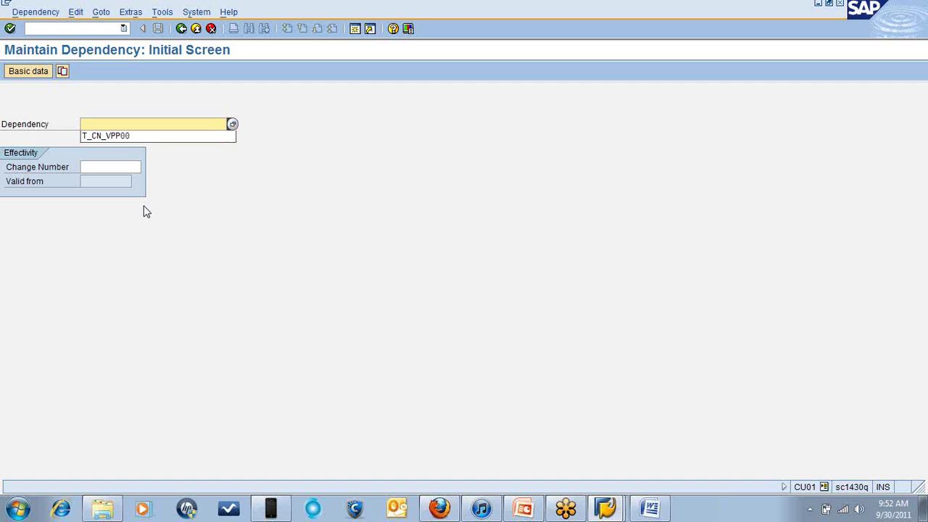
type("obj")
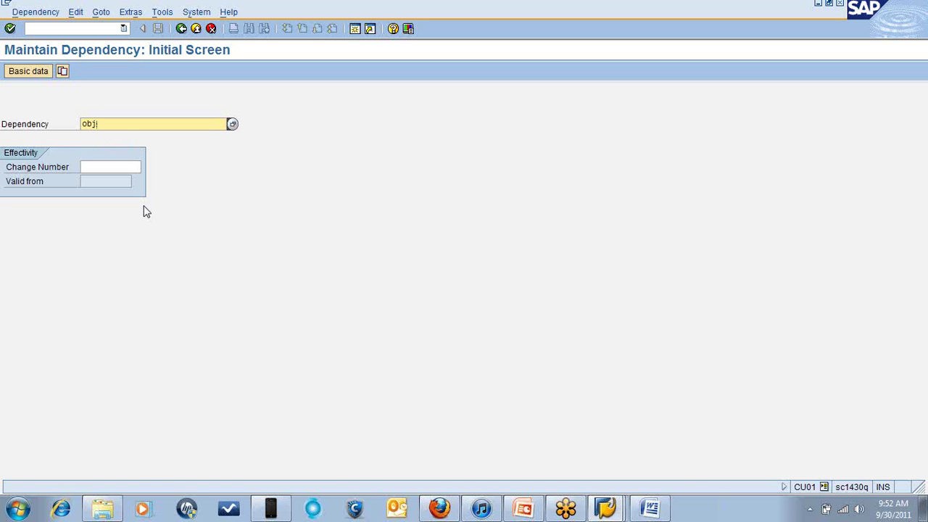
type("for")
key("End")
type("PHWR")
- Start copying from a template for the new dependency and list the existing dependencies without search restrictions
left_click(62, 70)
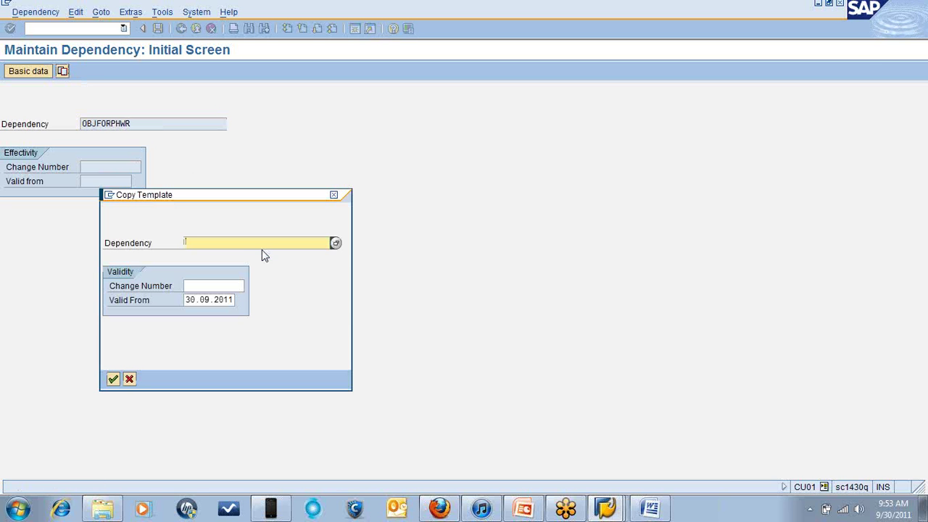
left_click(335, 242)
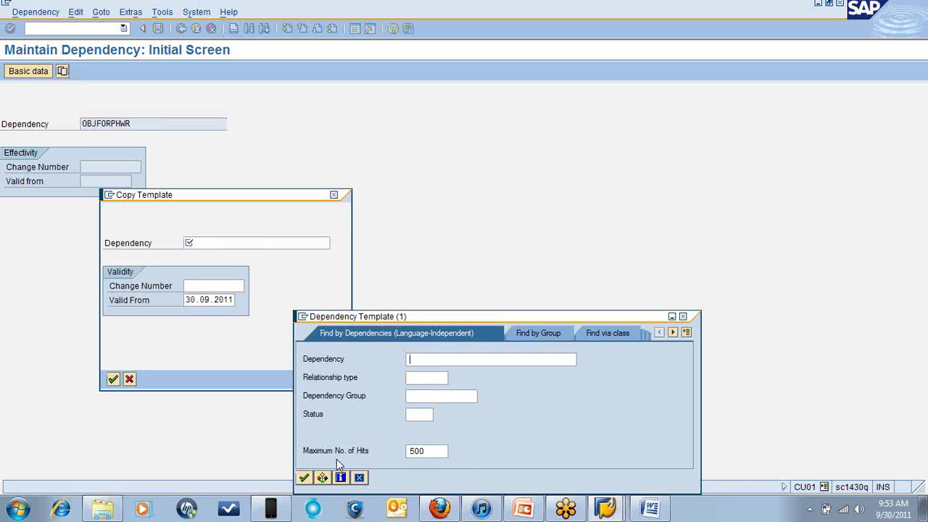
left_click(304, 477)
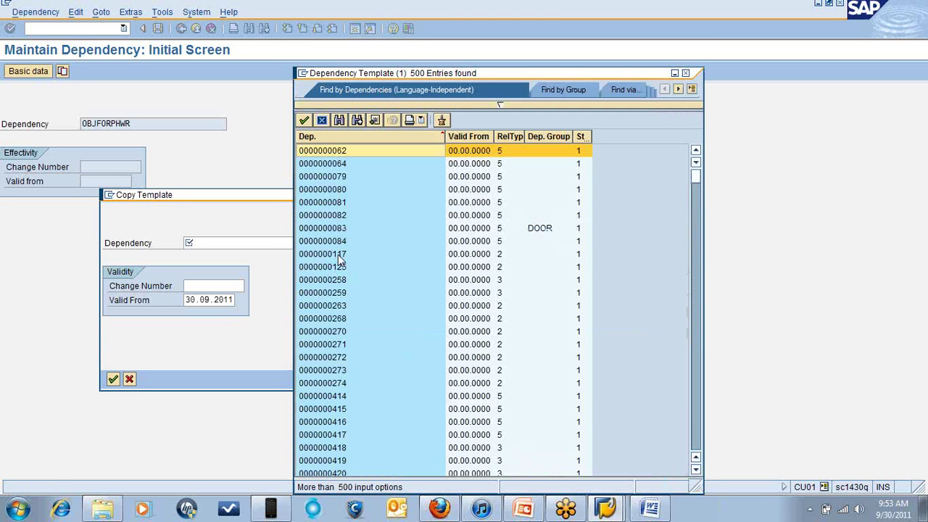
- Look through the list of existing dependencies down to the DPCX entries for a suitable template
left_click(695, 470)
left_click(696, 470)
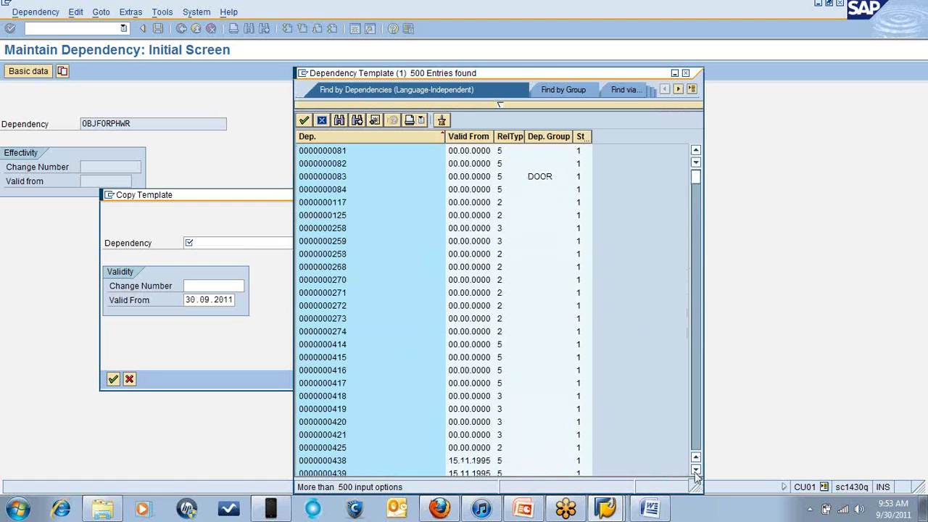
left_click(695, 470)
left_click(695, 470)
left_click(696, 470)
left_click(695, 470)
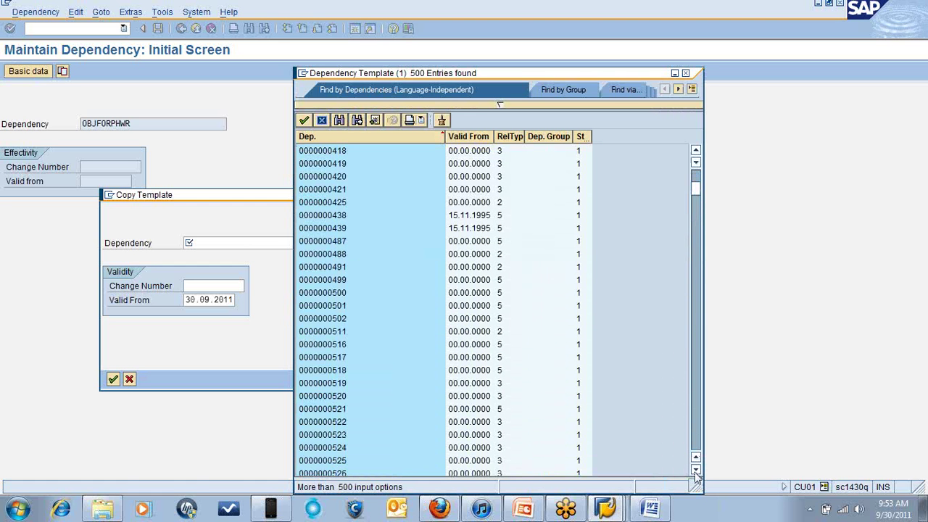
left_click(696, 471)
left_click(695, 470)
left_click(695, 471)
left_click(696, 470)
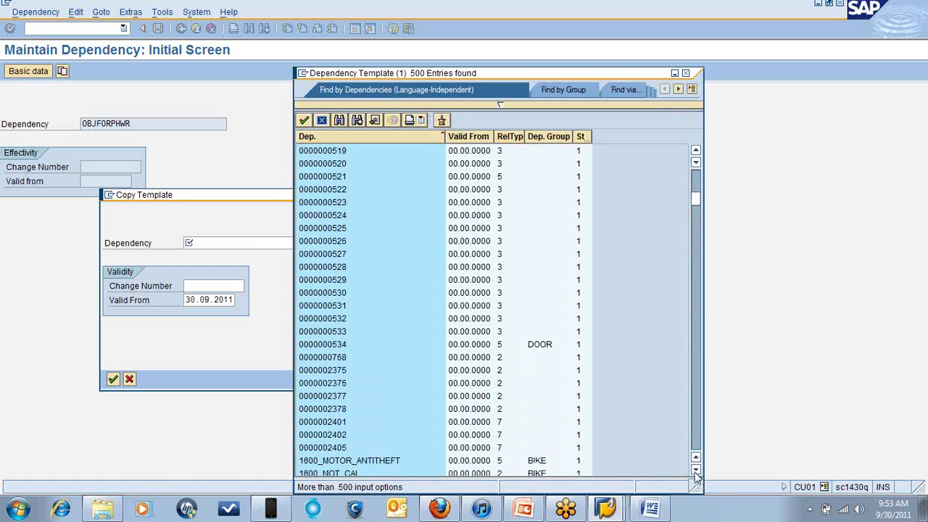
left_click(696, 470)
left_click(695, 470)
left_click(696, 470)
left_click(695, 470)
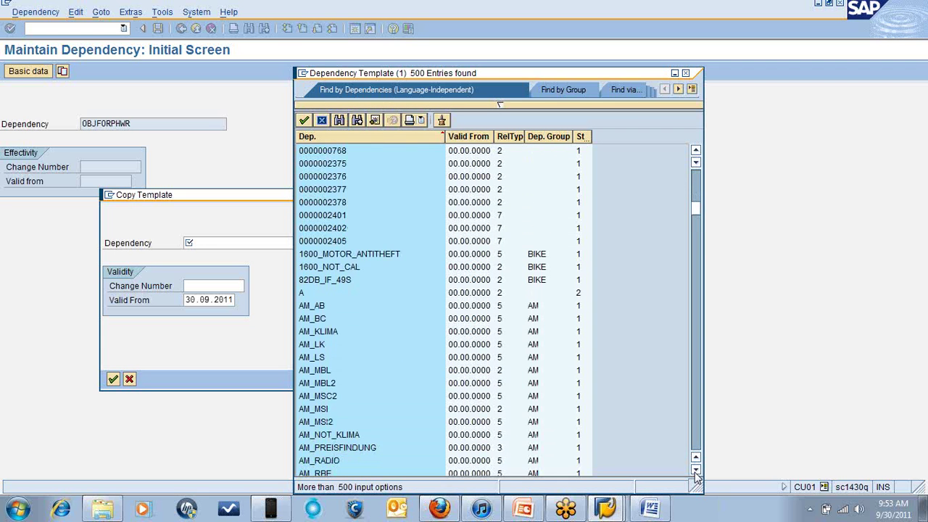
left_click(696, 470)
left_click(696, 471)
left_click(696, 471)
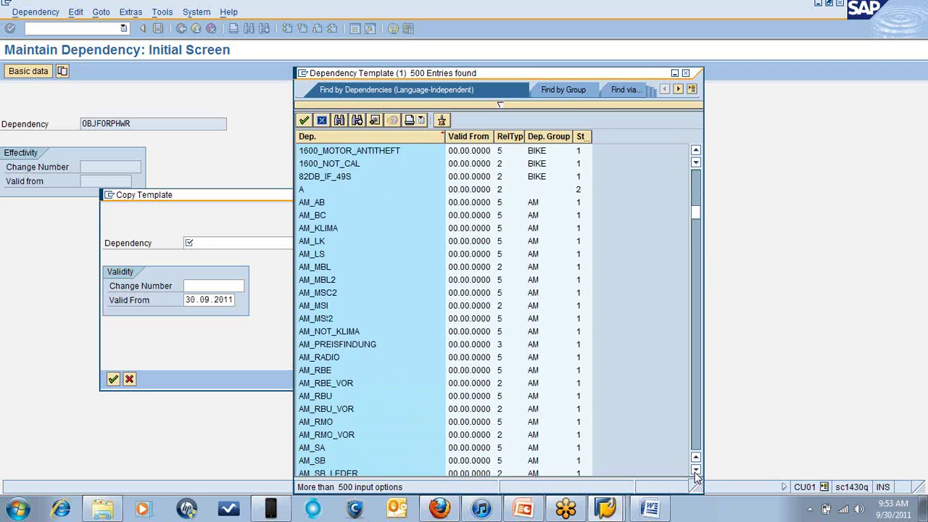
left_click(695, 470)
left_click(695, 471)
left_click(695, 470)
left_click(696, 471)
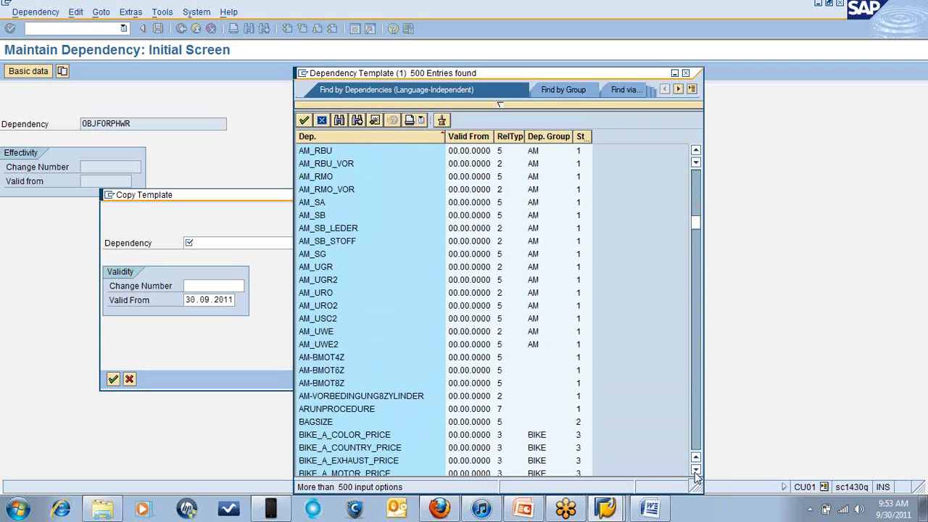
left_click(695, 471)
left_click(695, 470)
left_click(696, 470)
left_click(696, 470)
left_click(696, 470)
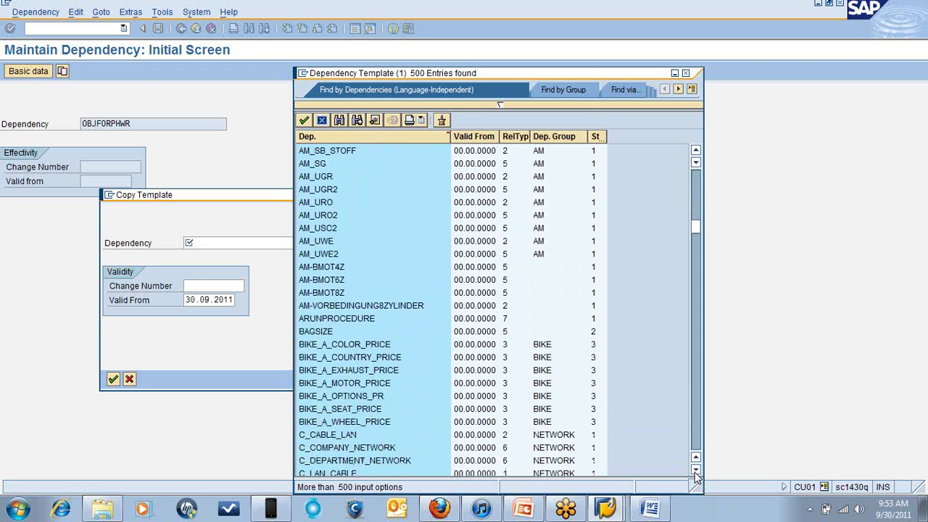
left_click(696, 471)
left_click(696, 470)
left_click(696, 470)
left_click(696, 471)
left_click(695, 470)
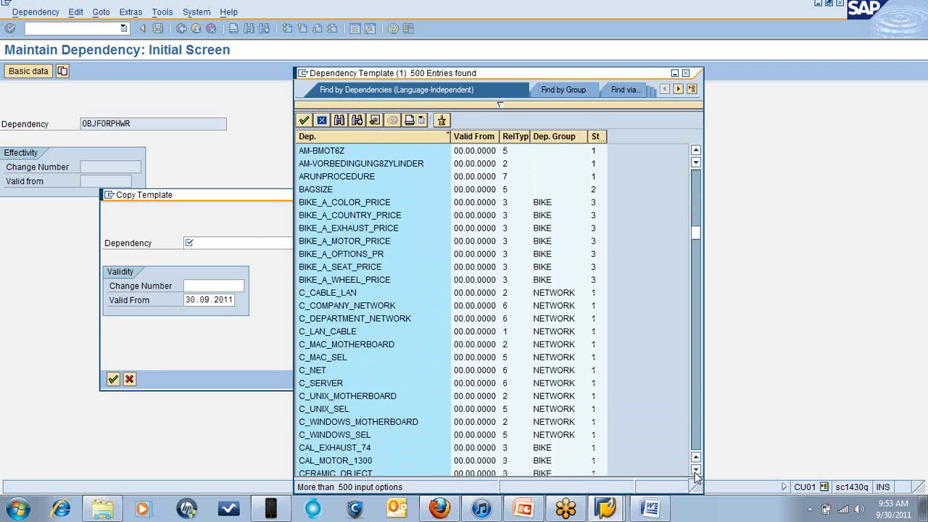
left_click(696, 470)
left_click(695, 470)
left_click(696, 470)
left_click(696, 471)
left_click(696, 471)
left_click(695, 470)
left_click(696, 471)
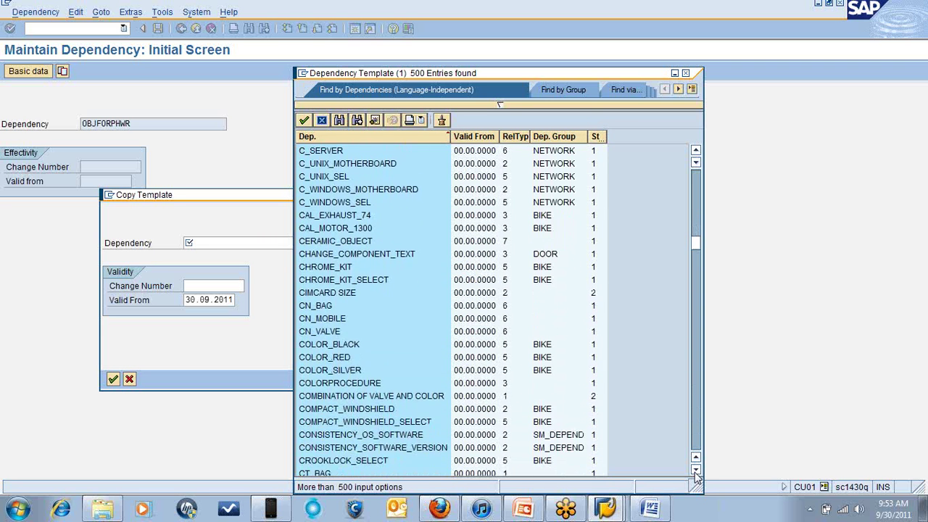
left_click(696, 470)
left_click(696, 470)
left_click(695, 470)
left_click(696, 470)
left_click(696, 470)
left_click(695, 470)
left_click(695, 470)
left_click(696, 470)
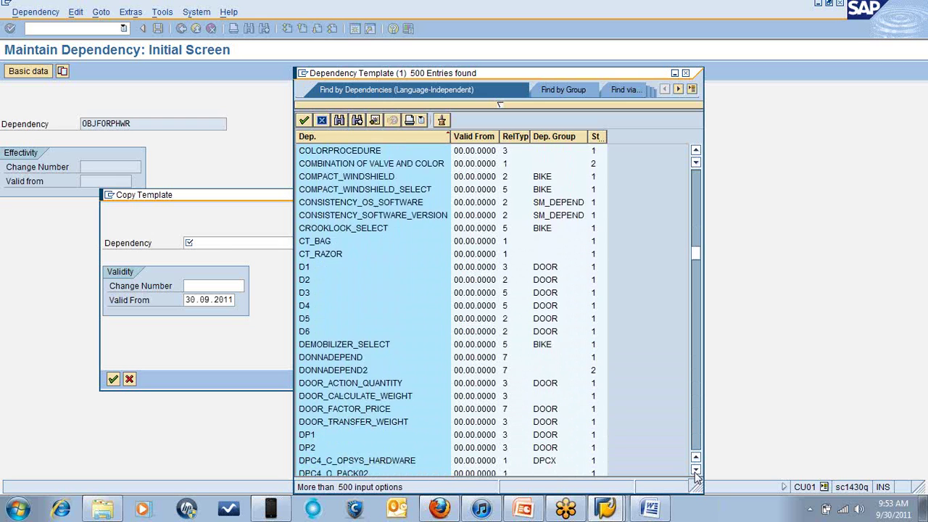
left_click(696, 470)
left_click(696, 470)
left_click(695, 470)
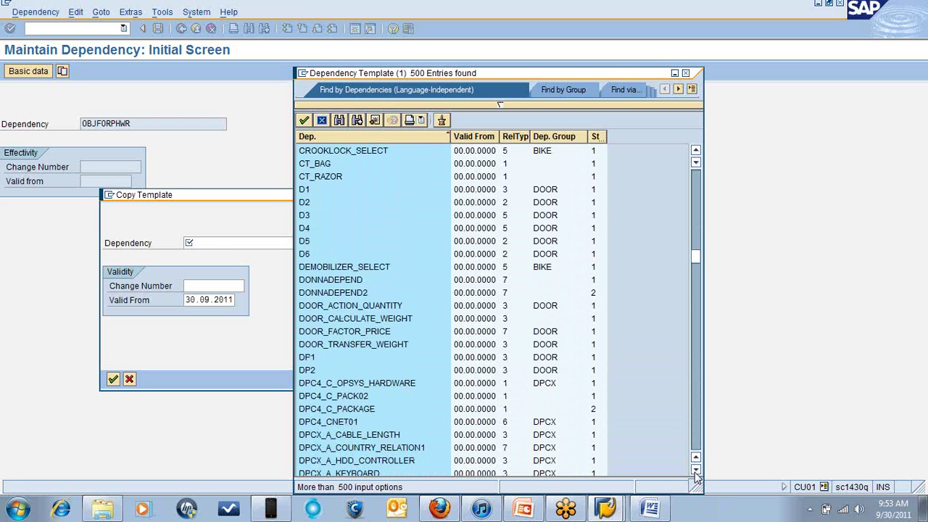
left_click(695, 470)
left_click(696, 471)
left_click(696, 471)
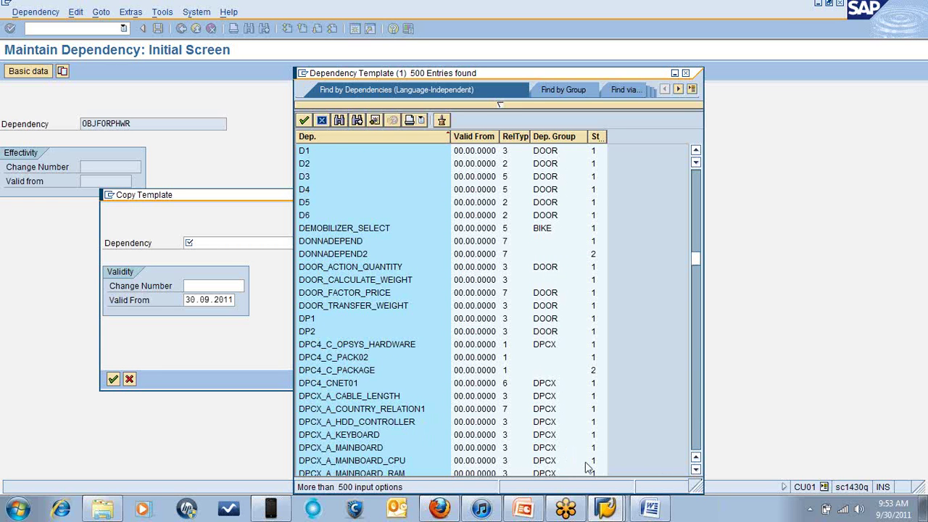
left_click(696, 470)
left_click(696, 470)
left_click(696, 471)
left_click(695, 470)
left_click(696, 470)
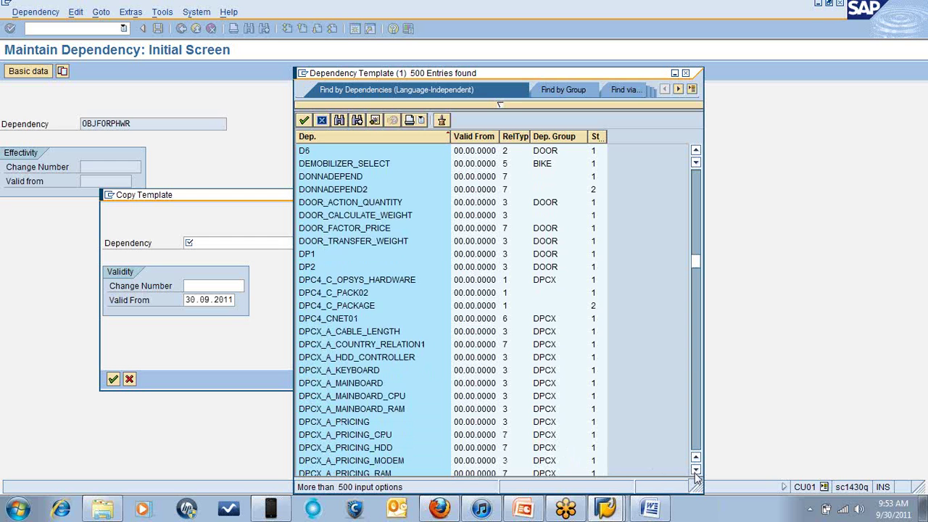
left_click(696, 470)
left_click(696, 470)
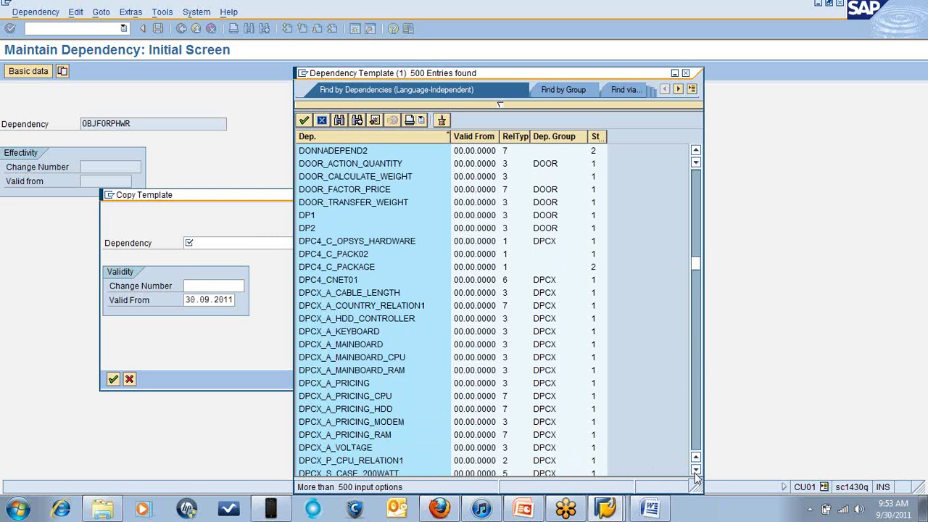
scroll(695, 473, "down", 10)
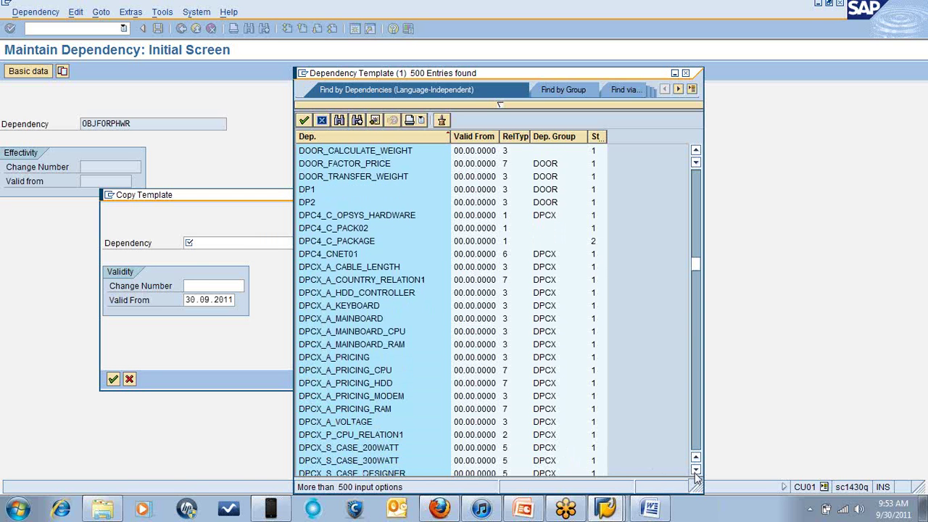
left_click(696, 469)
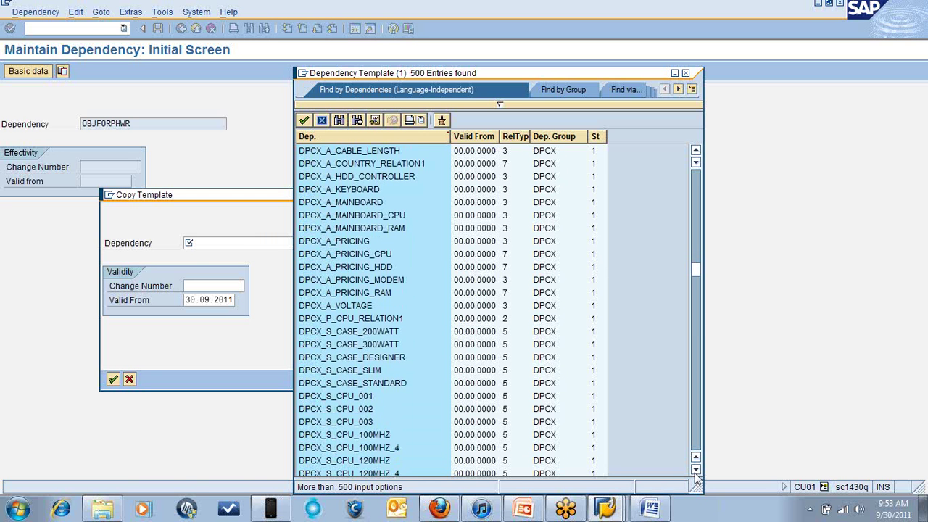
- Switch to the Word notes to consult the DPCX_CDROM and classification notes, and return to the SAP template list
left_click(652, 510)
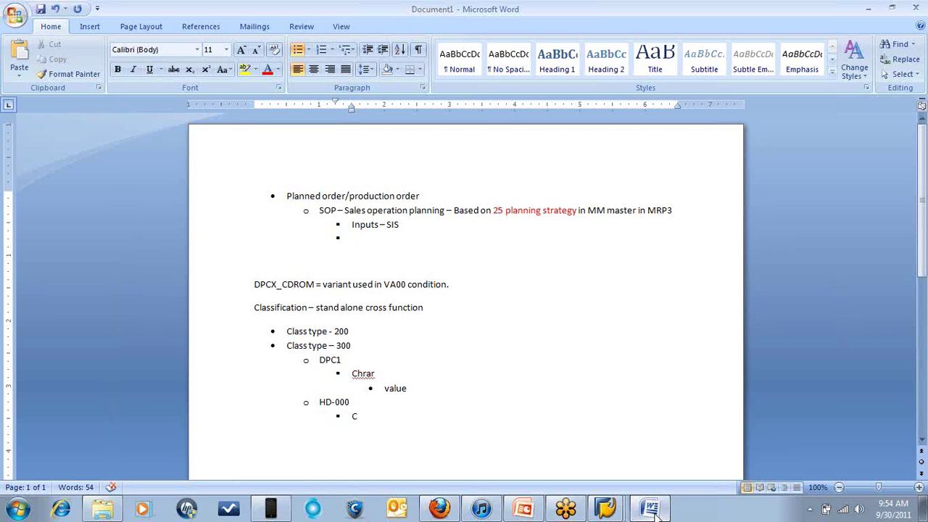
left_click(652, 510)
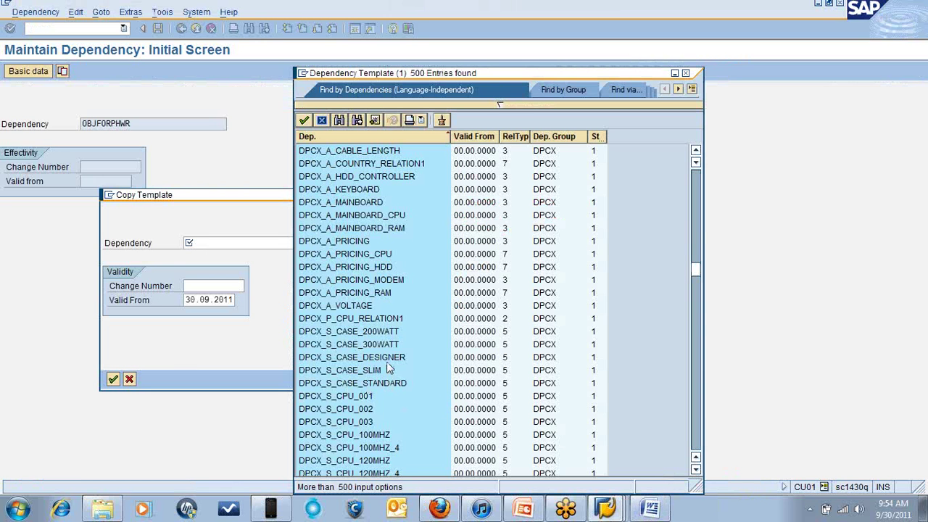
mouse_move(654, 510)
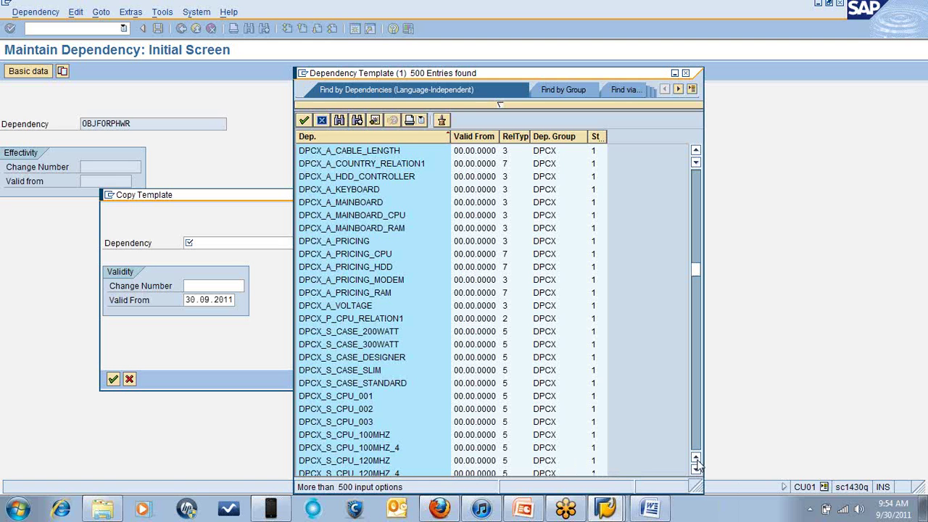
- Choose DPCX_S_RAM16MB_CPU100 as the template and copy it into the new dependency OBJFORPHWR
left_click(696, 467)
left_click(695, 467)
left_click(695, 467)
left_click(696, 468)
left_click(696, 468)
left_click(695, 468)
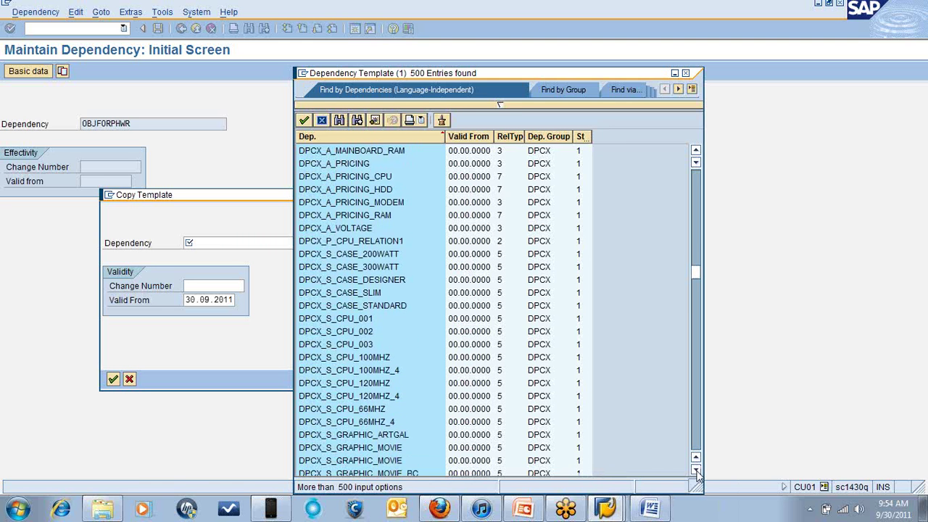
left_click_drag(696, 470, 696, 471)
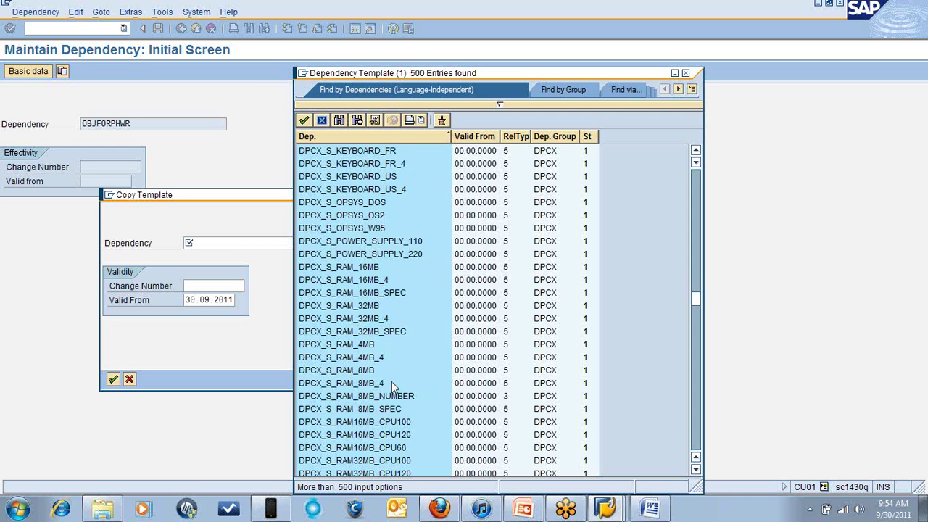
double_click(382, 422)
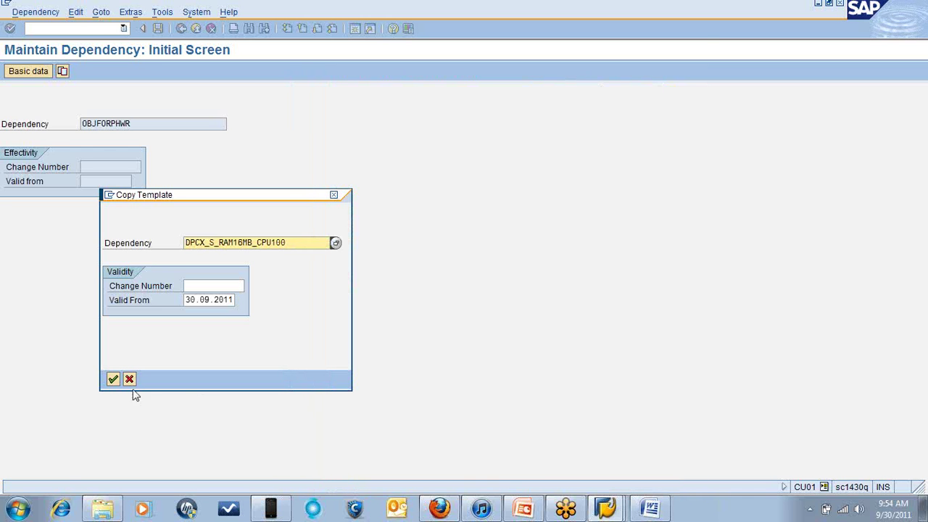
left_click(113, 379)
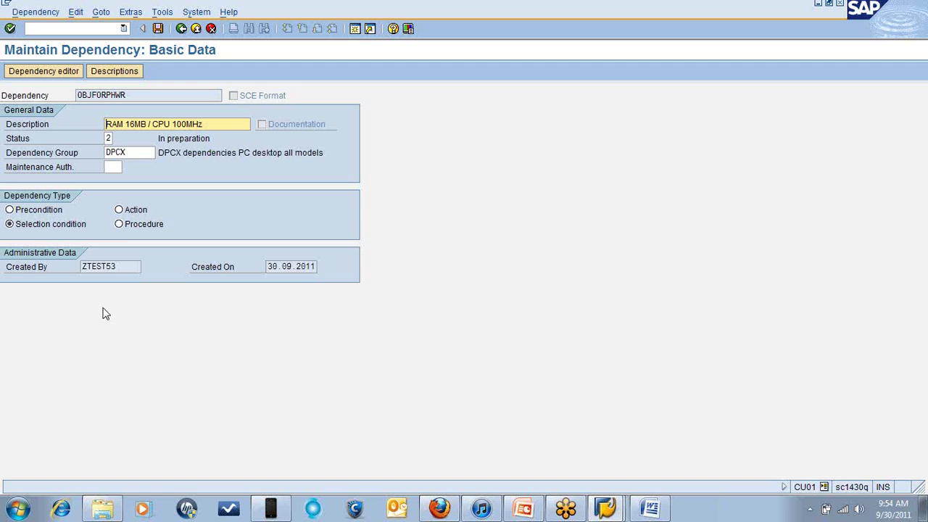
- Try to change the type of OBJFORPHWR to Procedure and open its dependency editor, and cancel the exit prompt
left_click(118, 225)
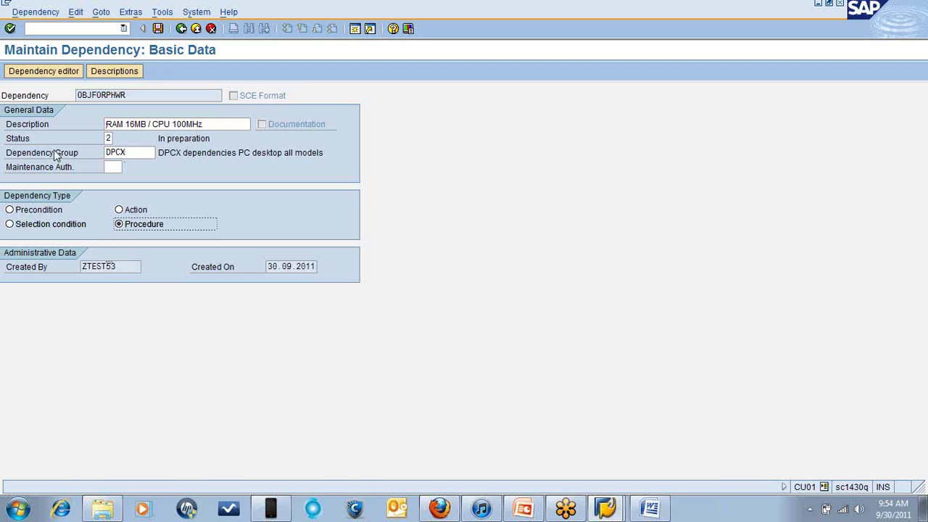
left_click(64, 74)
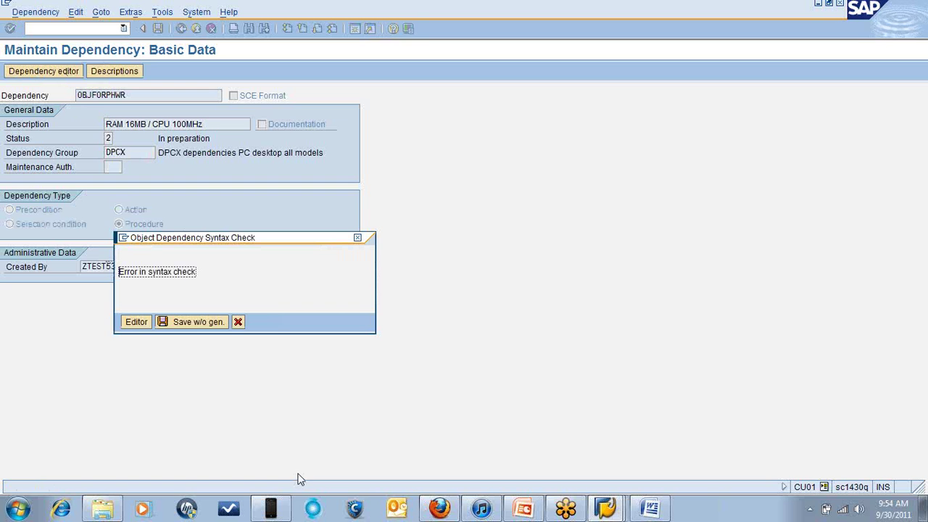
left_click(356, 237)
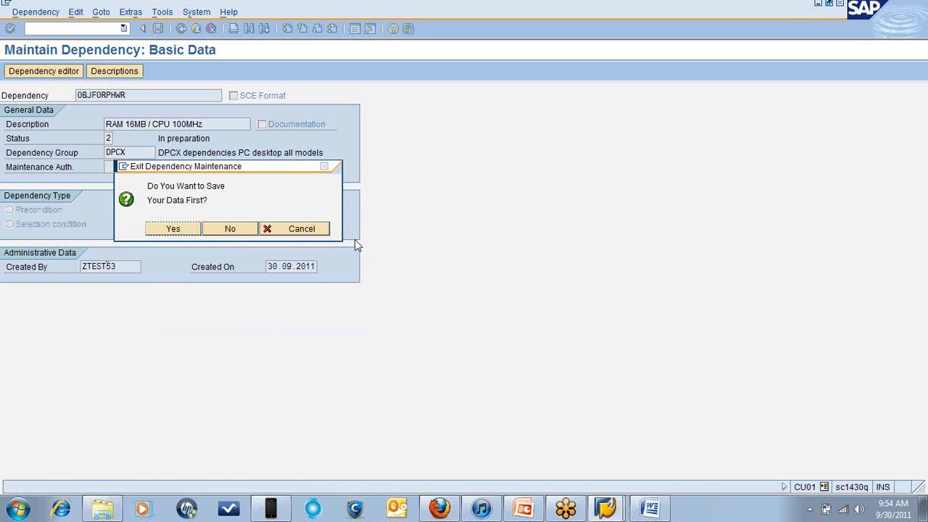
left_click(301, 229)
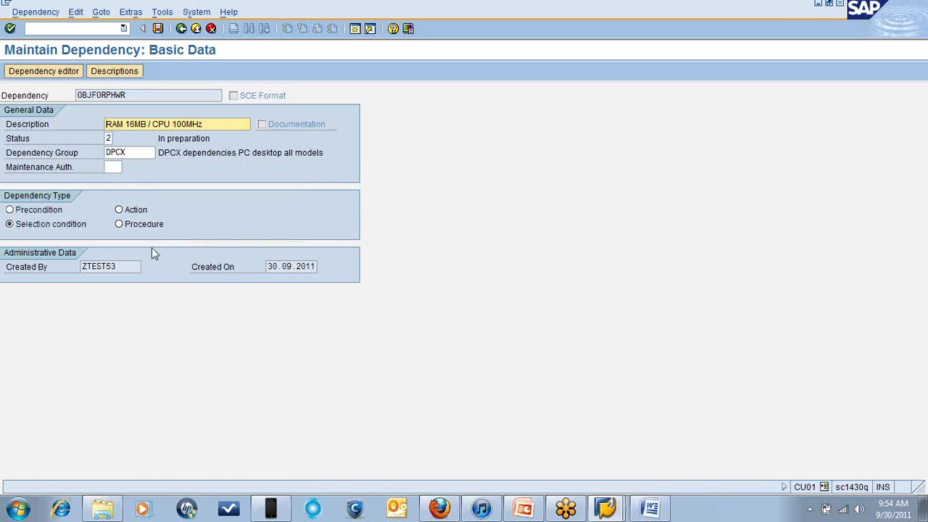
- Review the copied source code of OBJFORPHWR in the dependency editor and save both the code and the dependency
left_click(52, 75)
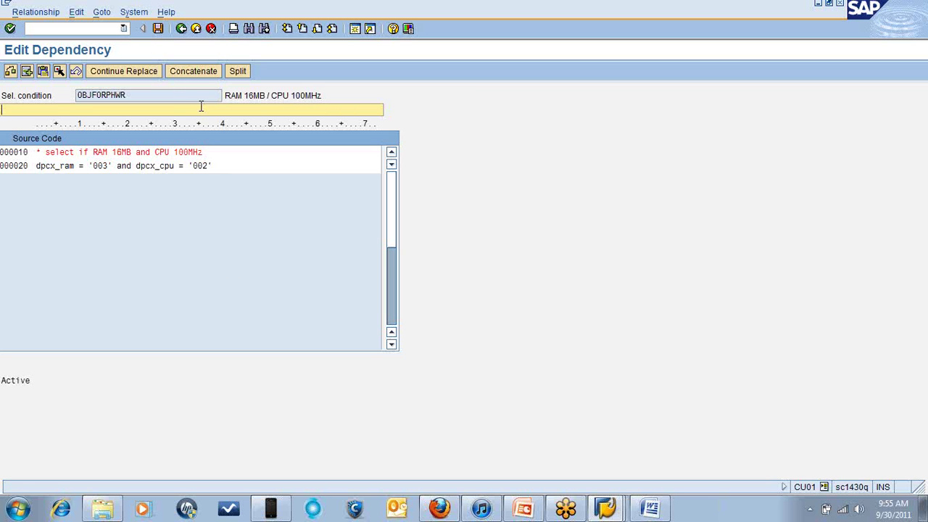
left_click(157, 28)
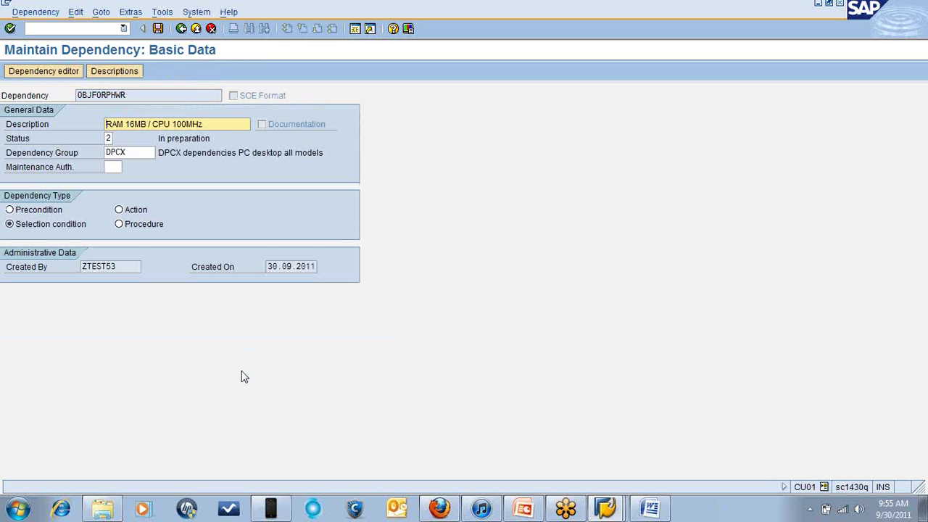
left_click(158, 29)
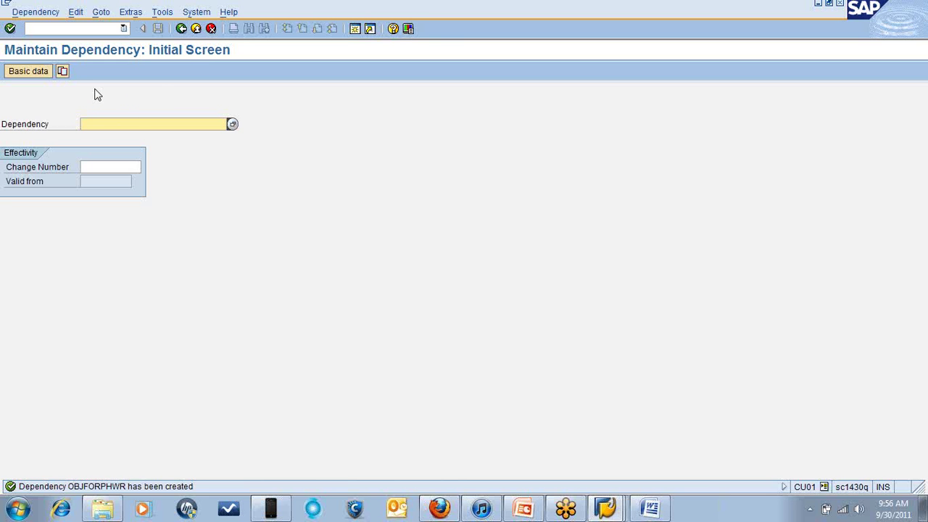
- Create a second dependency named DEP2 with the description Dep2, leaving its dependency group empty
type("Dep2")
left_click(10, 29)
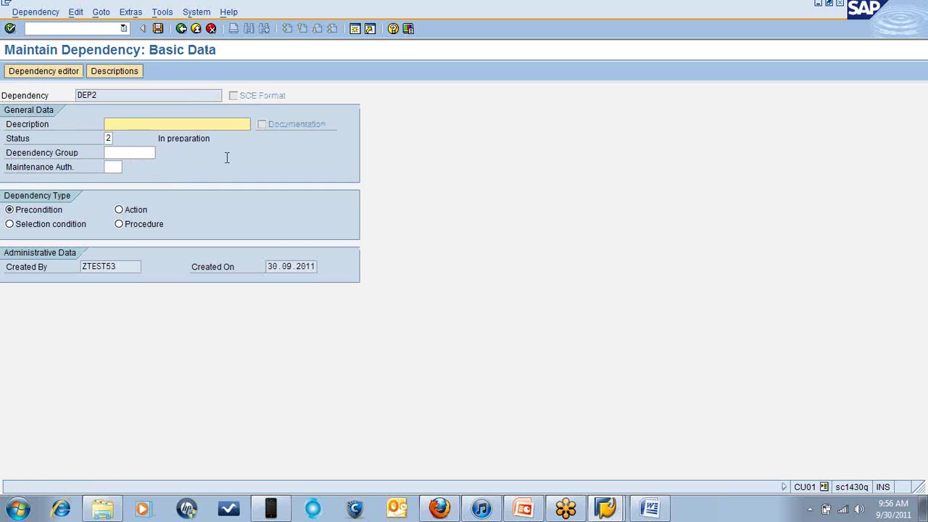
type("Dep2")
left_click(130, 152)
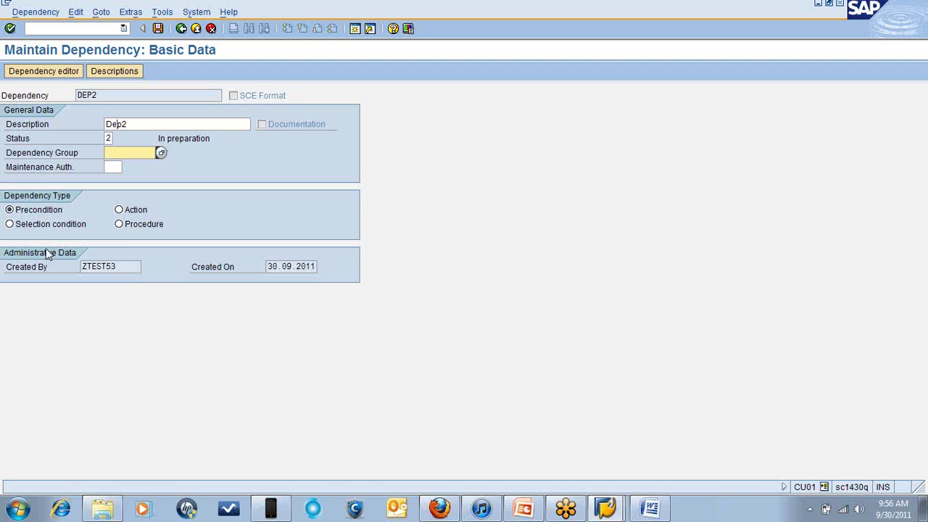
- Set the dependency type of DEP2 to Procedure and open the first line of its source code for editing
left_click(119, 225)
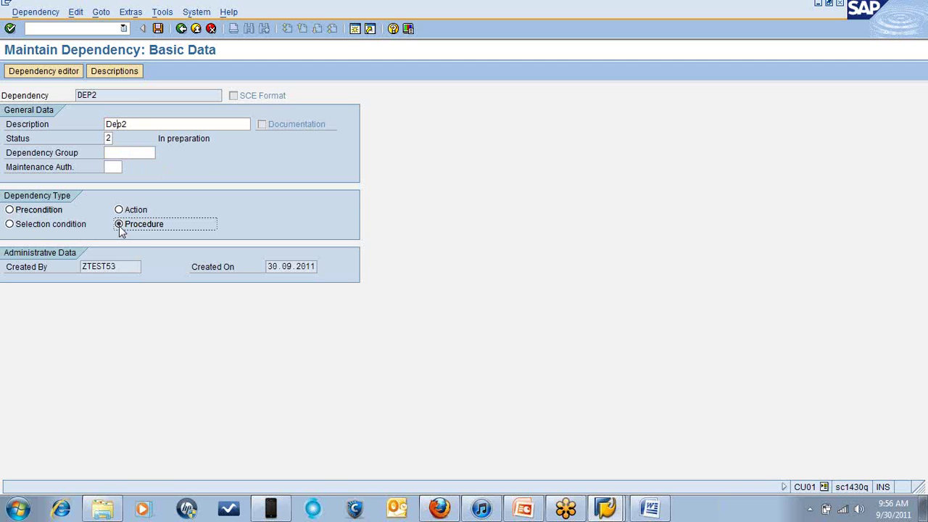
left_click(66, 71)
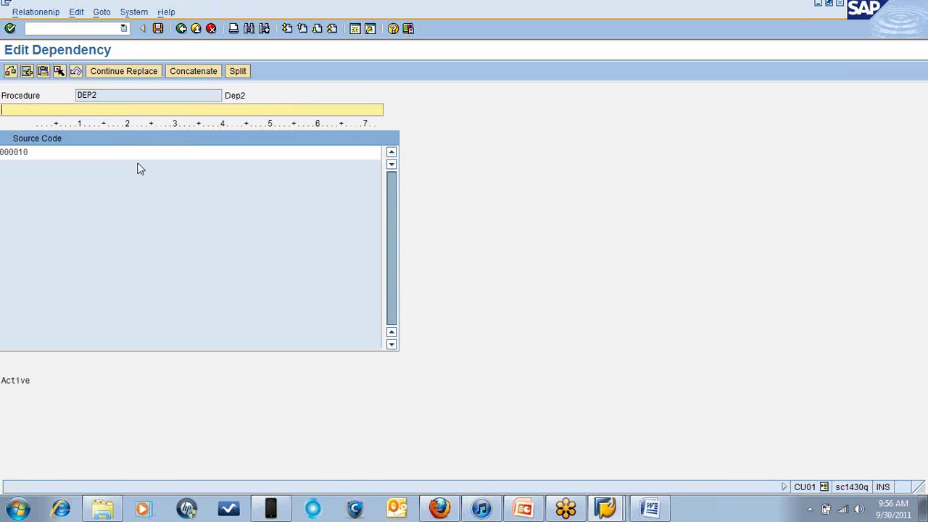
left_click(91, 153)
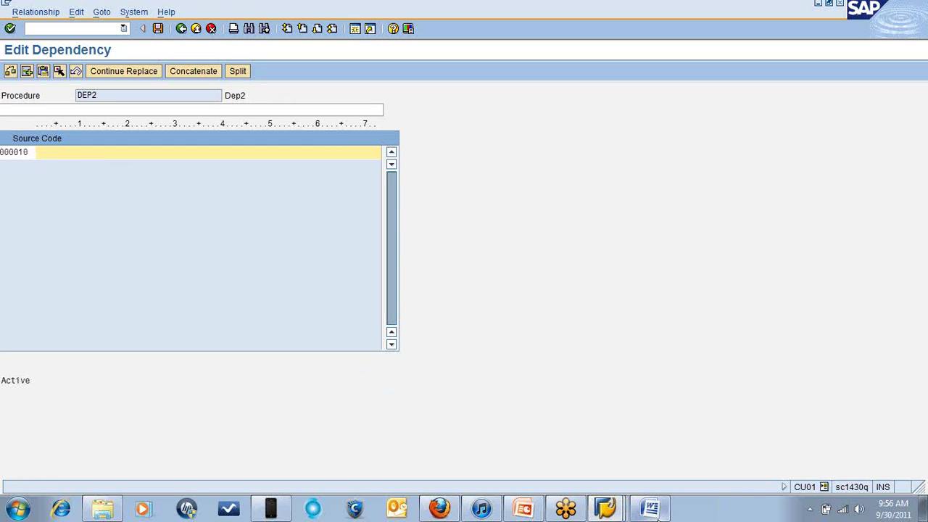
- Take the variant name DPCX_CDROM from the Word notes and begin DEP2's first source code line in SAP with $DPCX_CDROM = '
left_click(651, 509)
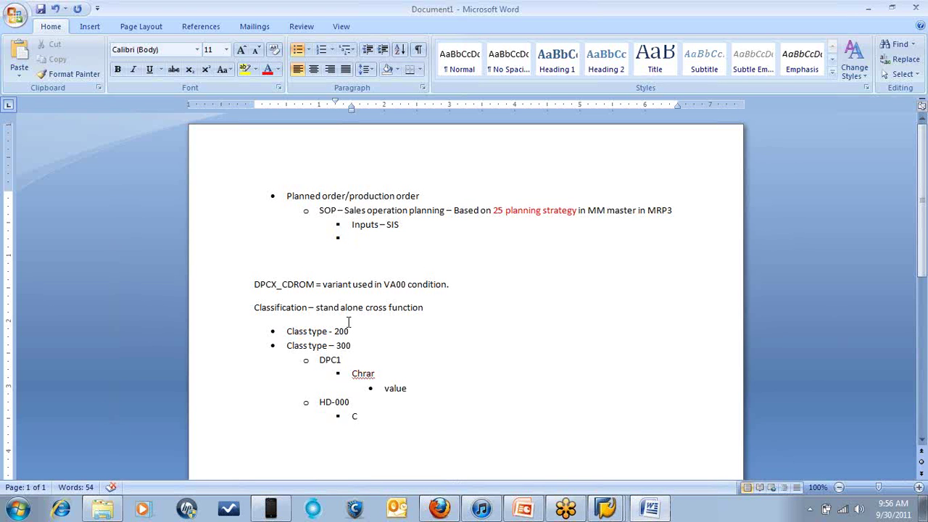
left_click(254, 284)
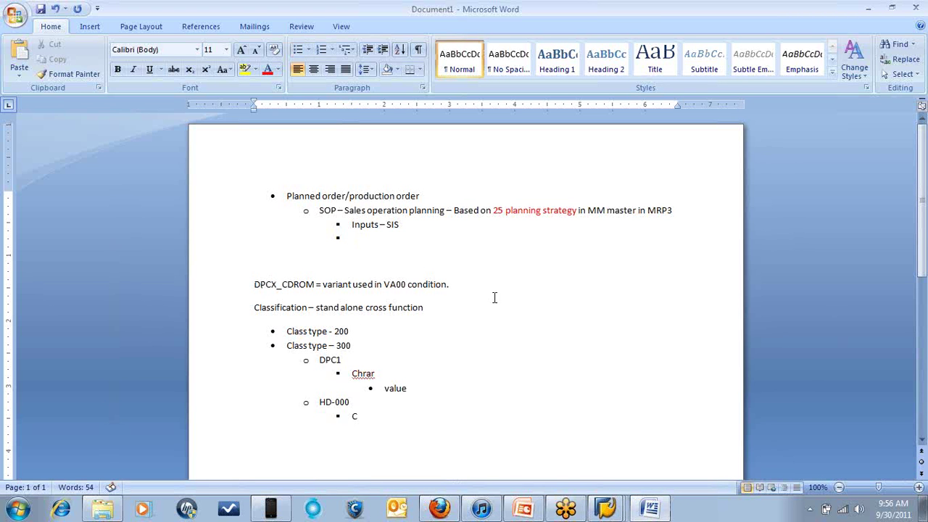
key("shift+Right")
key("shift+Right")
key("shift+Right")
key("shift+Right")
key("shift+Right")
key("shift+Right")
key("shift+Right")
key("shift+Right")
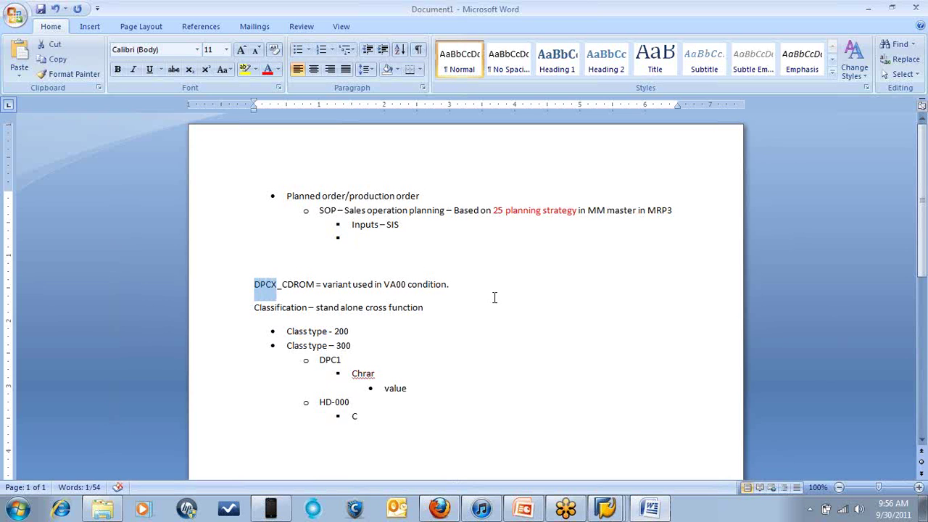
key("shift+Right")
key("shift+Right")
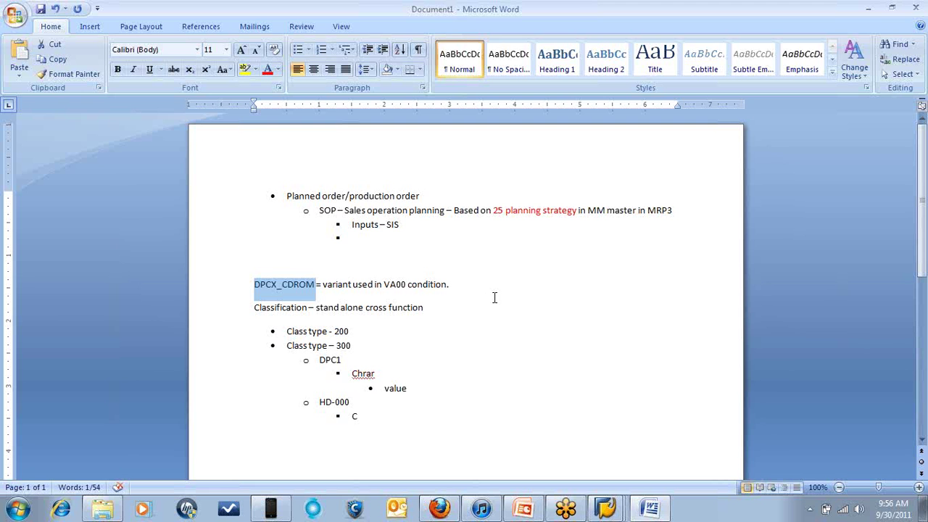
left_click(605, 509)
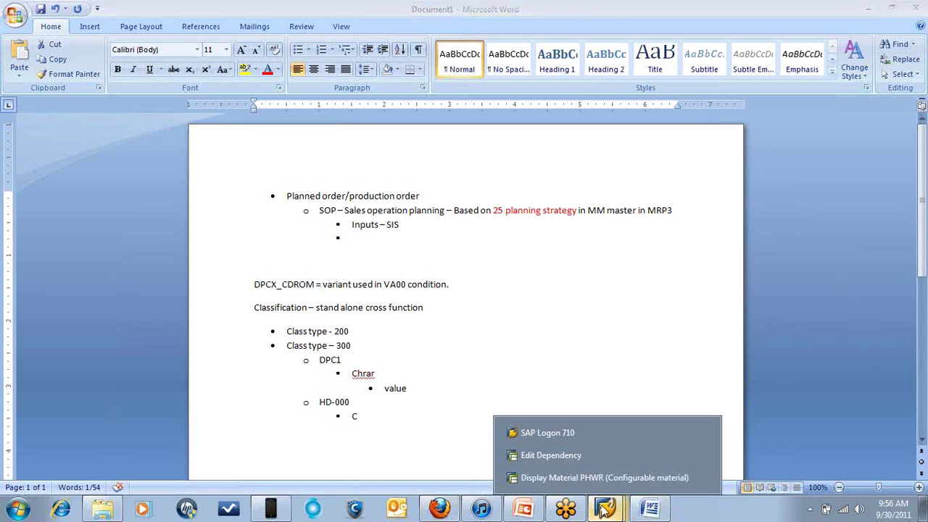
left_click(552, 460)
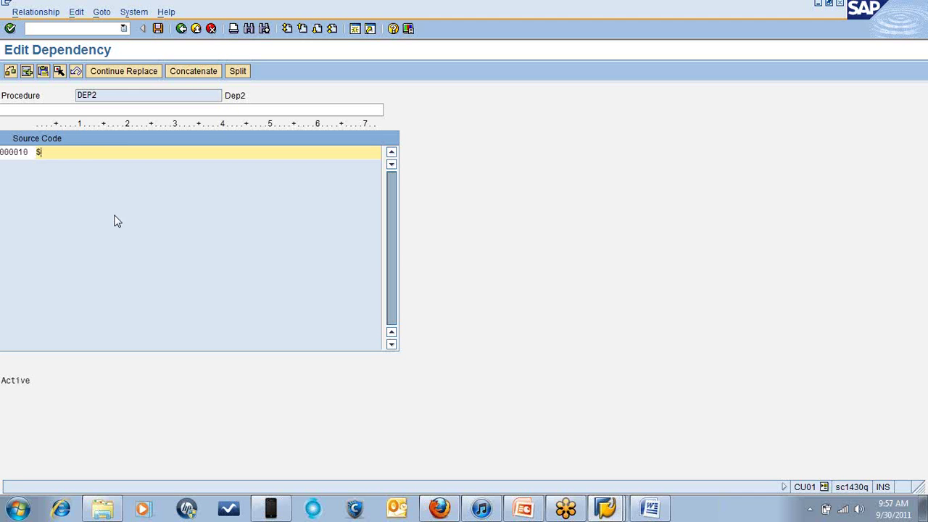
type("DPCX_CDROM = '")
- Switch to the PHWR material display, open its Classification view and show the values for class HD-000
left_click(608, 509)
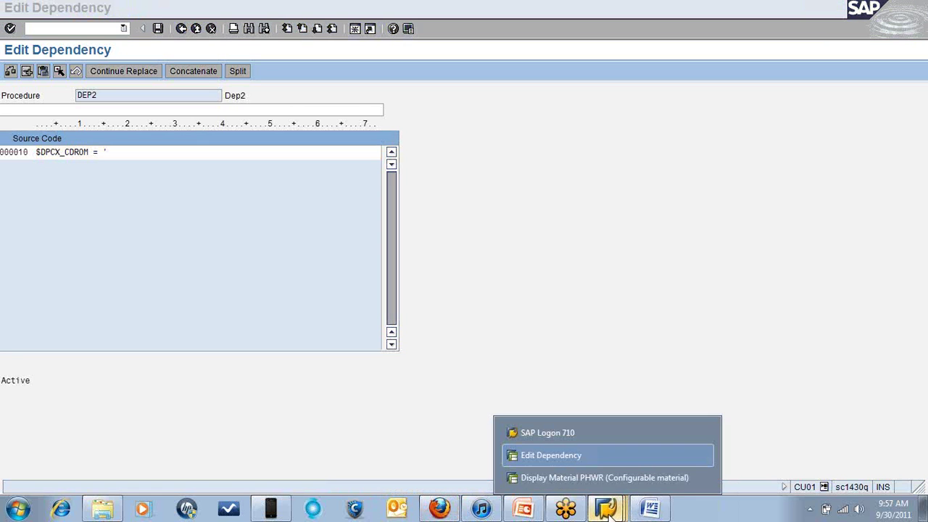
left_click(572, 477)
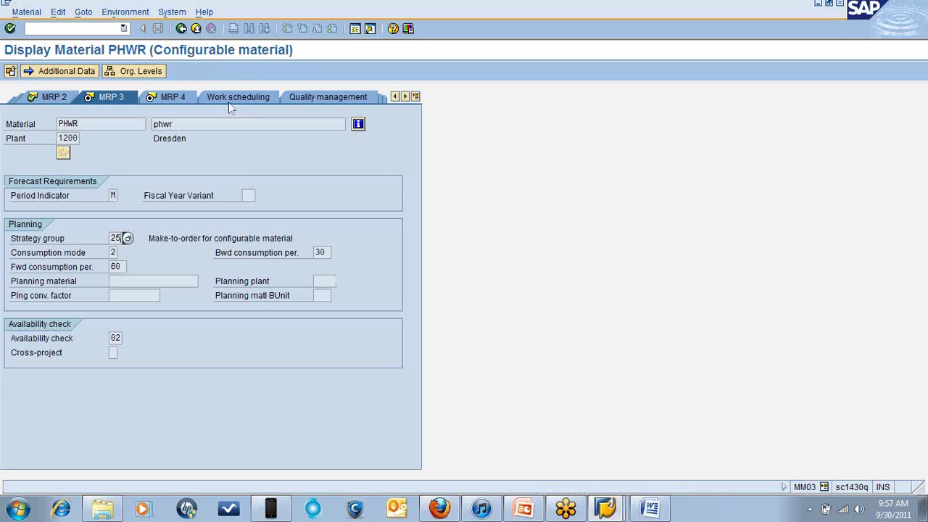
left_click(415, 97)
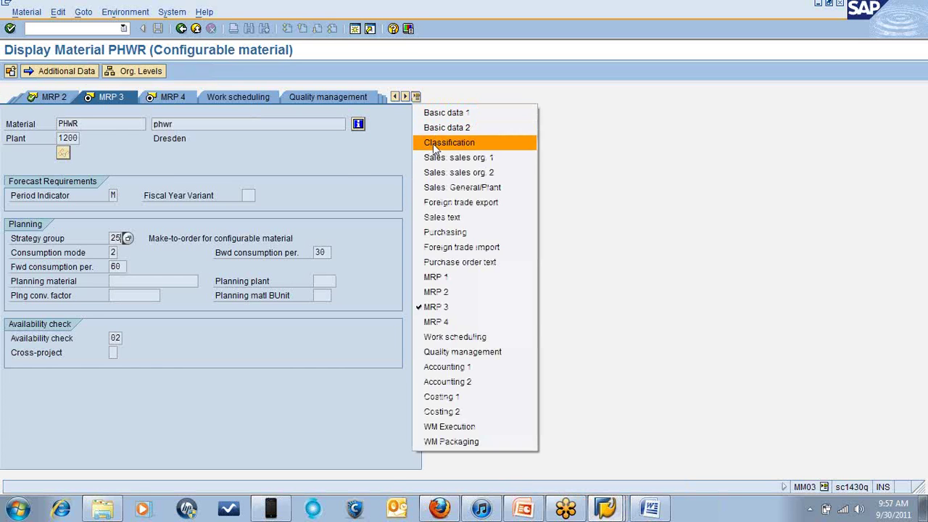
left_click(435, 145)
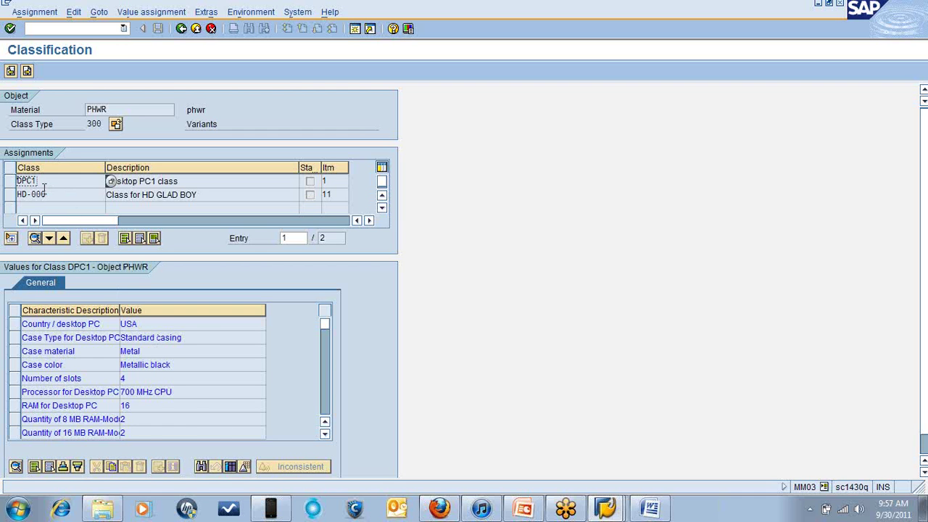
double_click(42, 193)
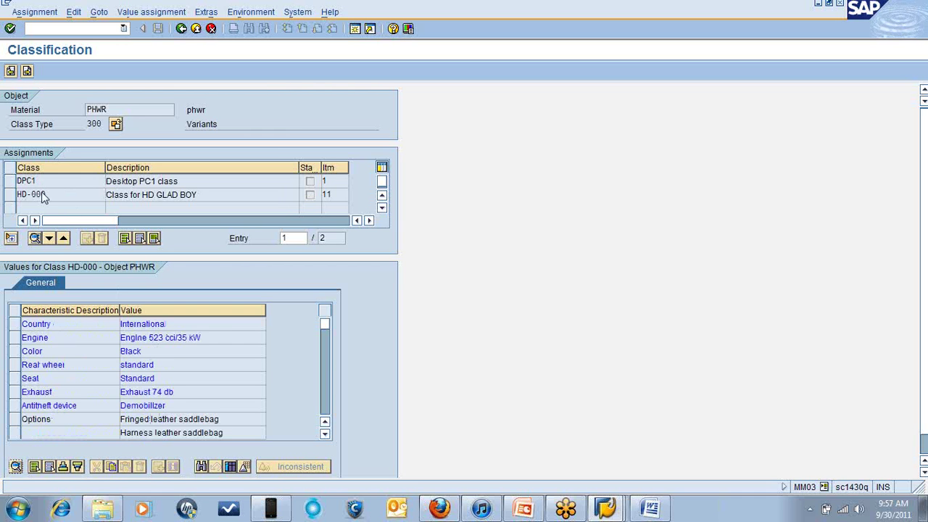
- Find the characteristic RAM for Desktop PC among the values for class HD-000 and copy its description
left_click(327, 437)
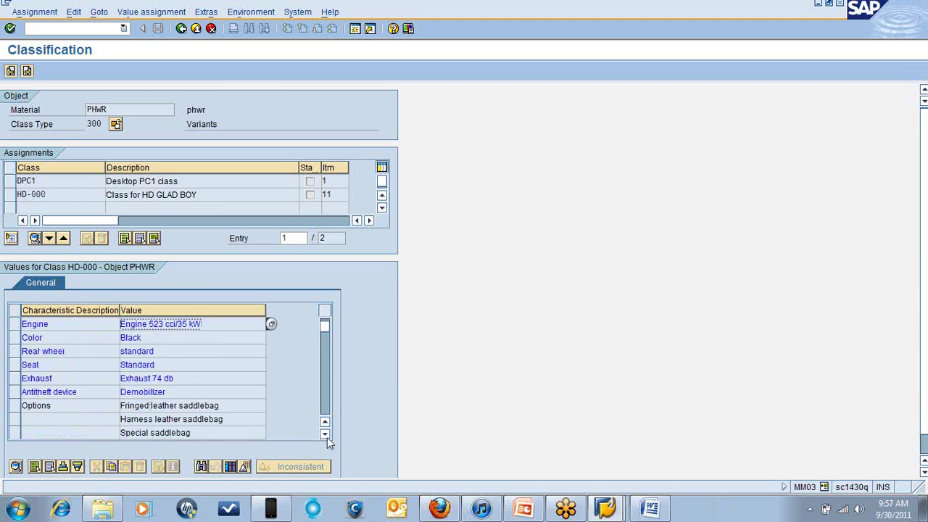
left_click(327, 437)
left_click(327, 437)
left_click(327, 437)
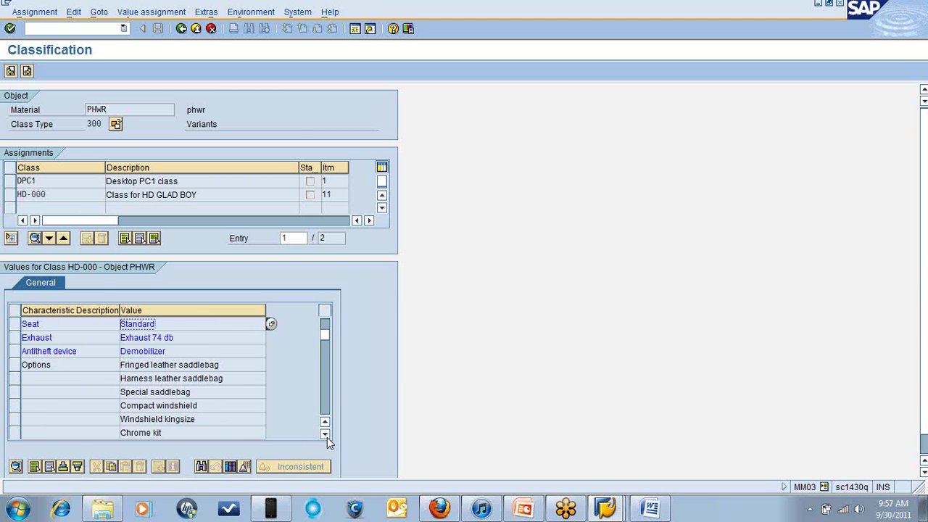
left_click(327, 437)
left_click(327, 437)
left_click(327, 437)
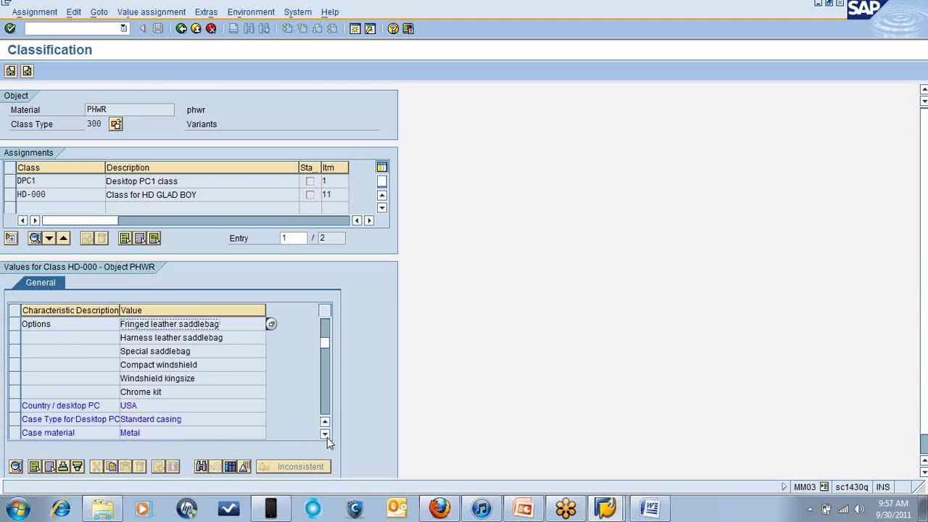
left_click(327, 437)
left_click(325, 435)
left_click(324, 434)
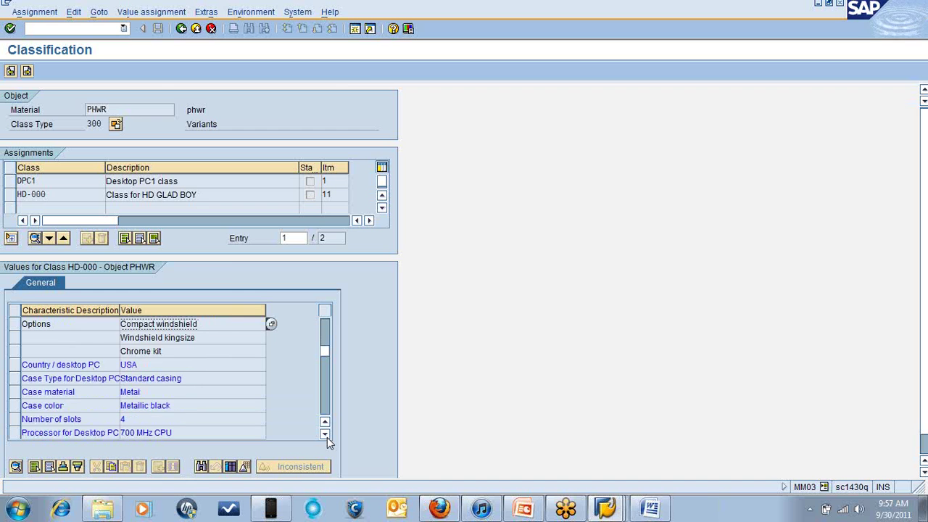
left_click(324, 434)
left_click(327, 437)
left_click(327, 437)
left_click(327, 437)
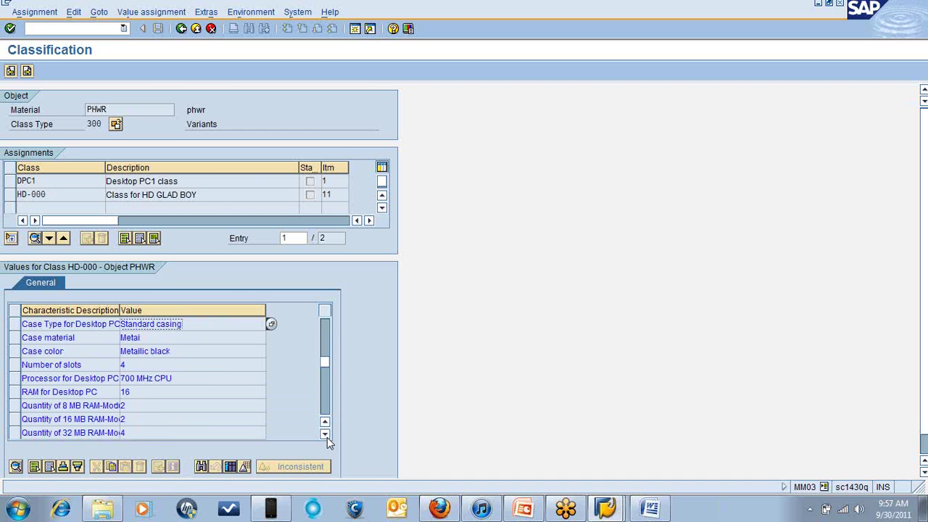
left_click(327, 437)
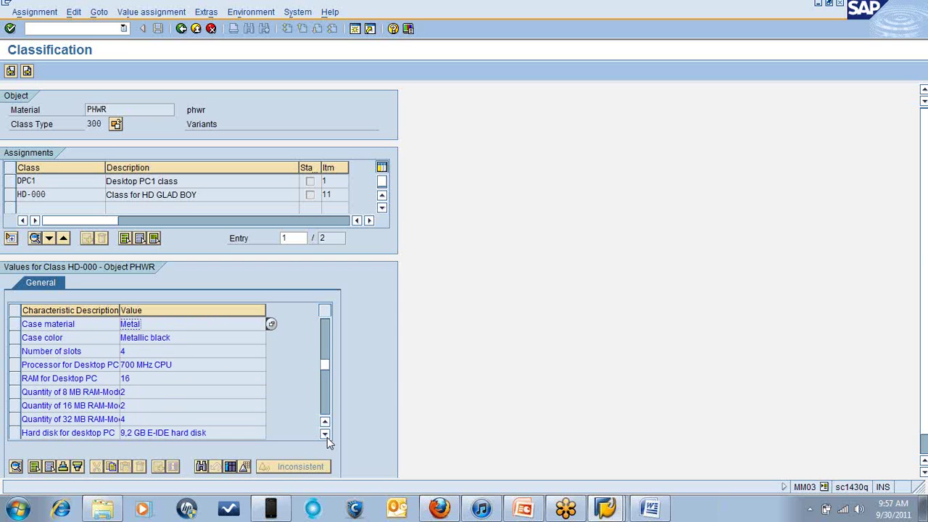
left_click(101, 377)
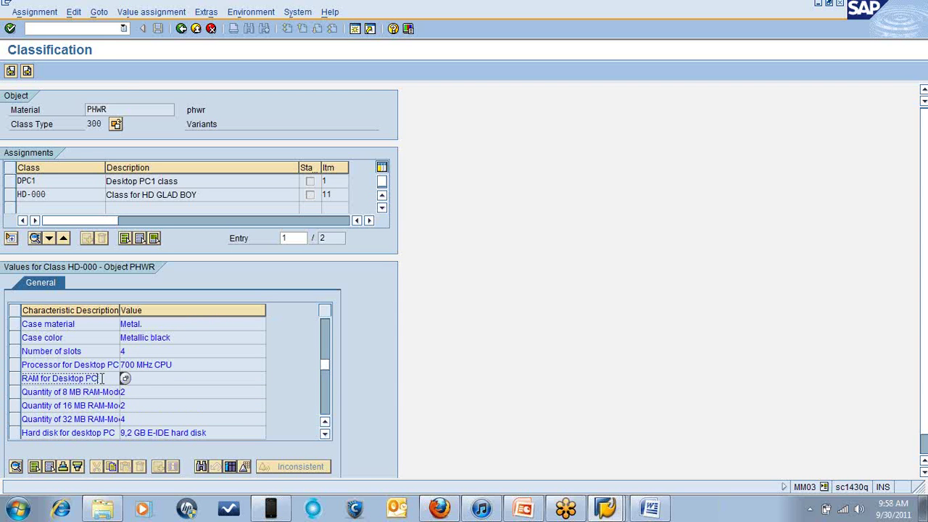
key("shift+Left")
key("shift+Left")
key("shift+Left")
key("shift+Left")
key("shift+Left")
key("shift+Left")
key("shift+Left")
key("shift+Left")
key("shift+Left")
key("shift+Left")
key("shift+Left")
key("shift+Left")
key("shift+Left")
key("shift+Left")
key("shift+Left")
key("shift+Left")
key("shift+Left")
key("shift+Left")
key("shift+Left")
key("ctrl+c")
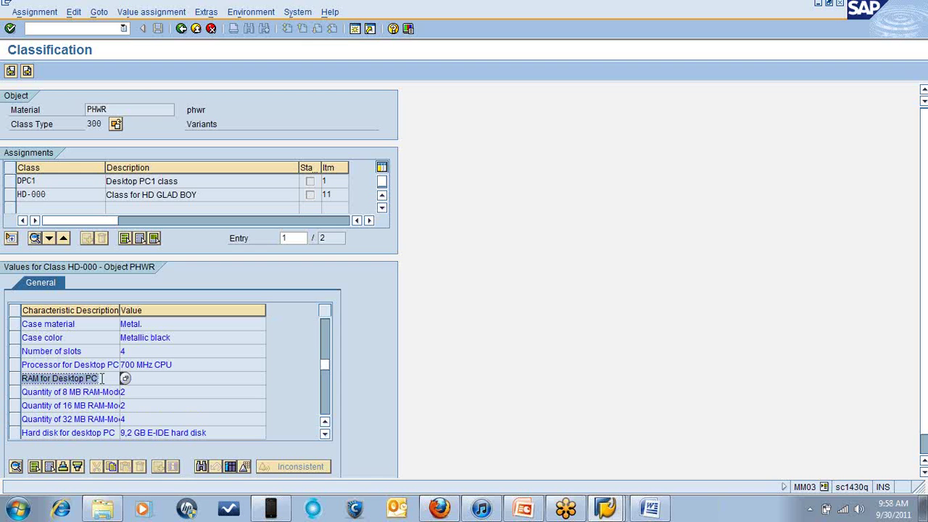
left_click(102, 377)
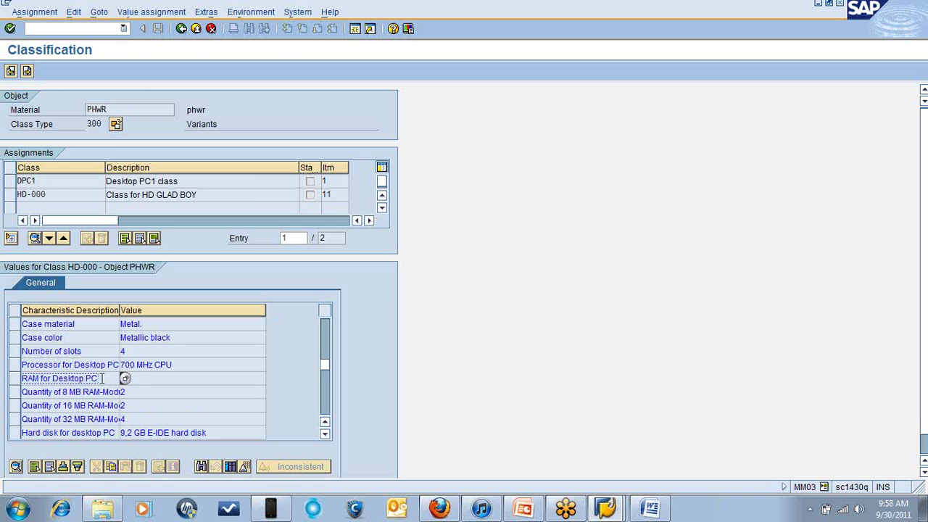
left_click(197, 368)
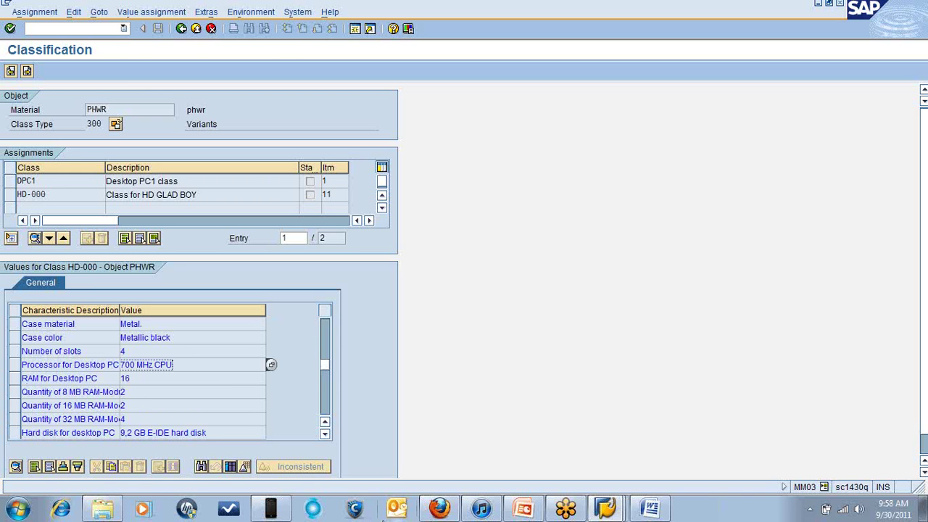
- Complete DEP2's source line as $DPCX_CDROM = 'RAM for Desktop PC', try to save the dependency, and return to the source code
left_click(607, 509)
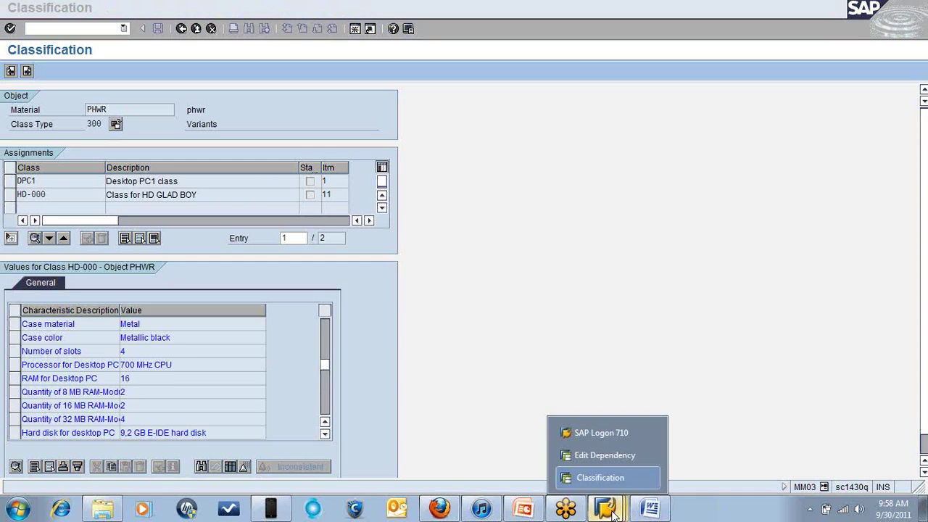
left_click(602, 456)
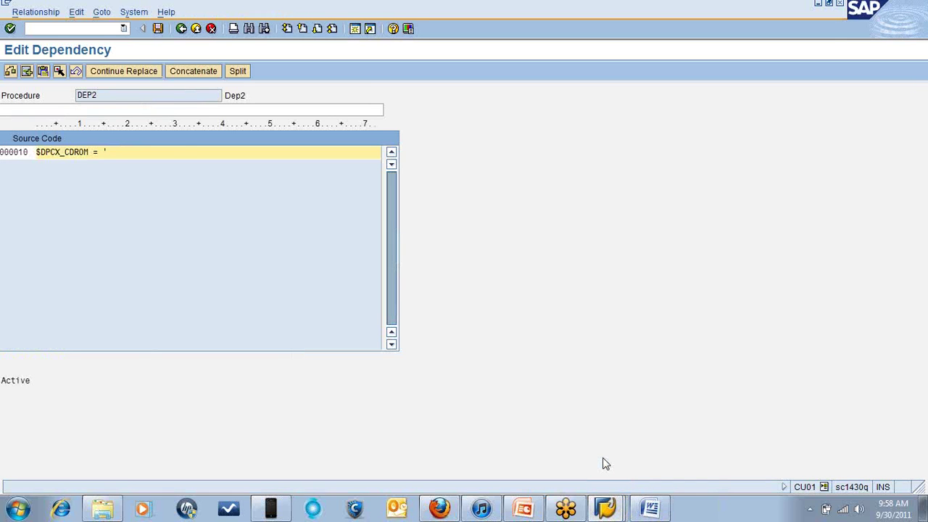
key("ctrl+v")
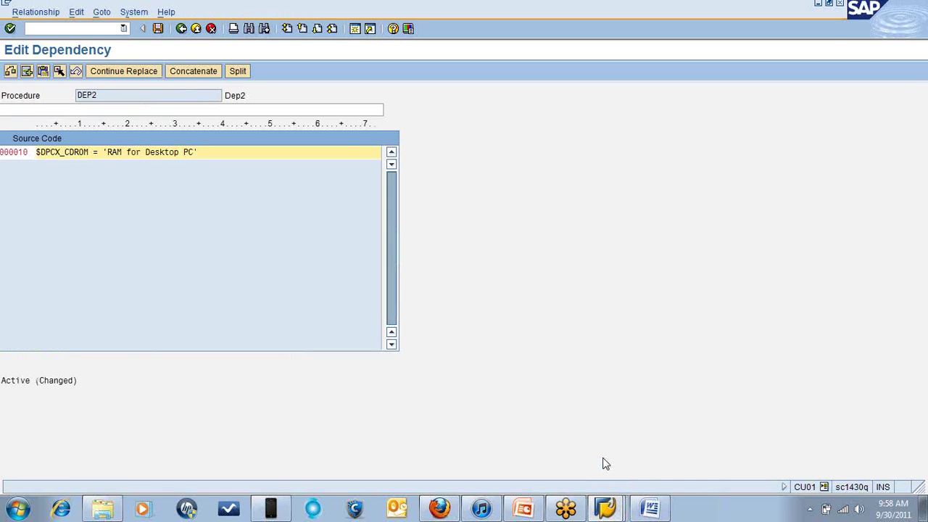
left_click(159, 30)
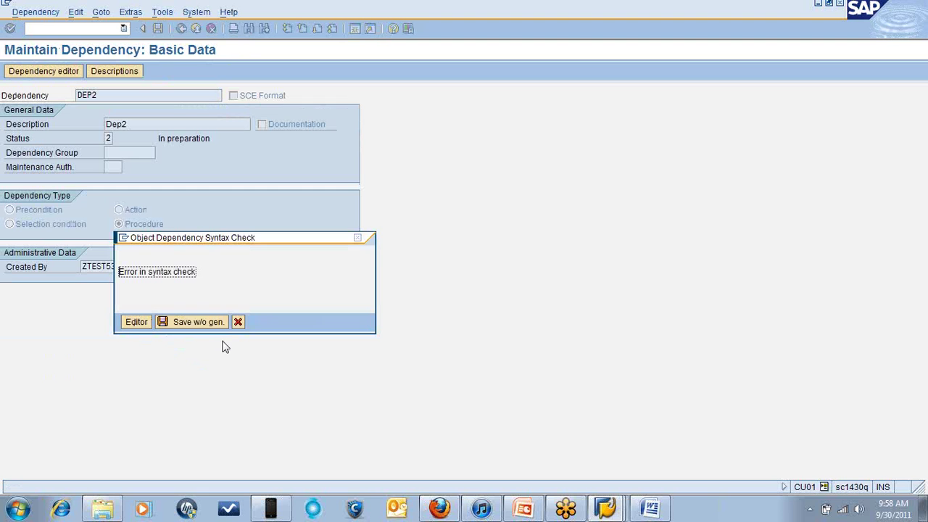
left_click(137, 321)
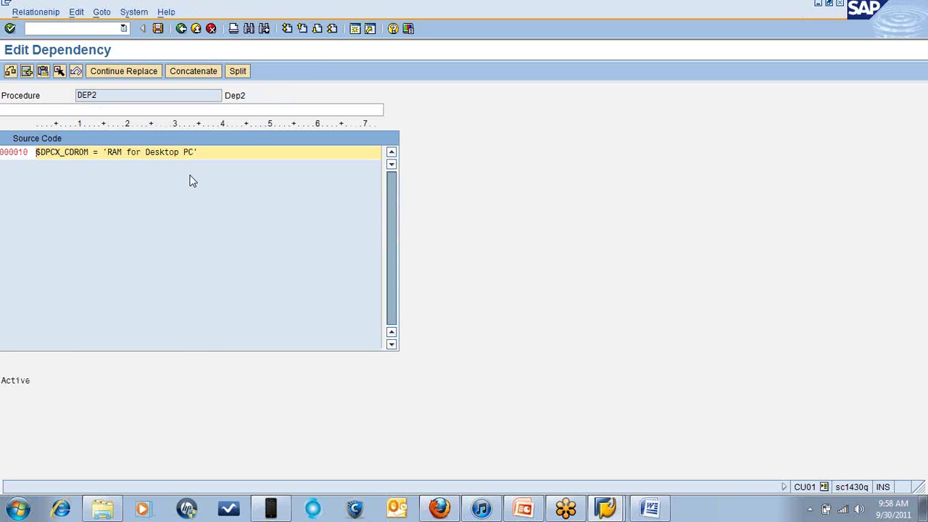
left_click(131, 151)
- Switch back to the PHWR classification and check the allowed values of the RAM for Desktop PC characteristic
left_click(620, 513)
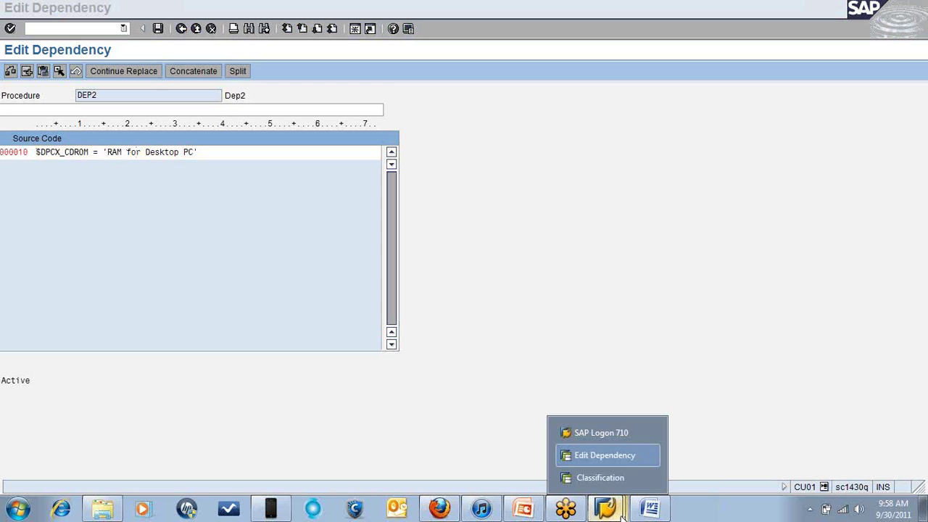
left_click(597, 472)
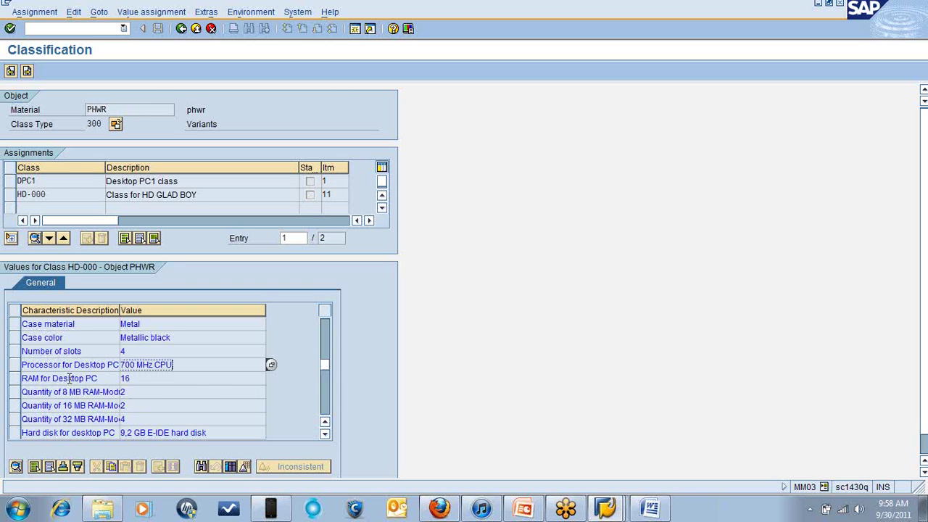
double_click(70, 377)
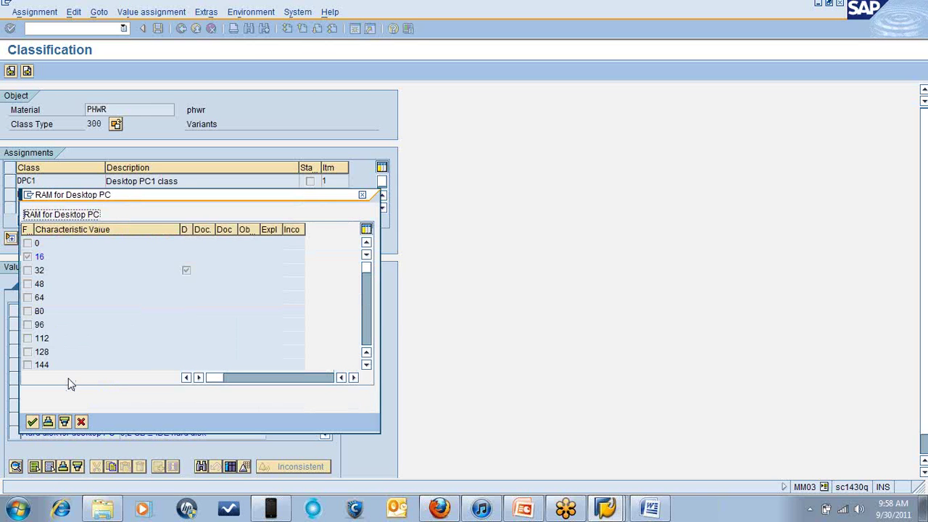
left_click(361, 195)
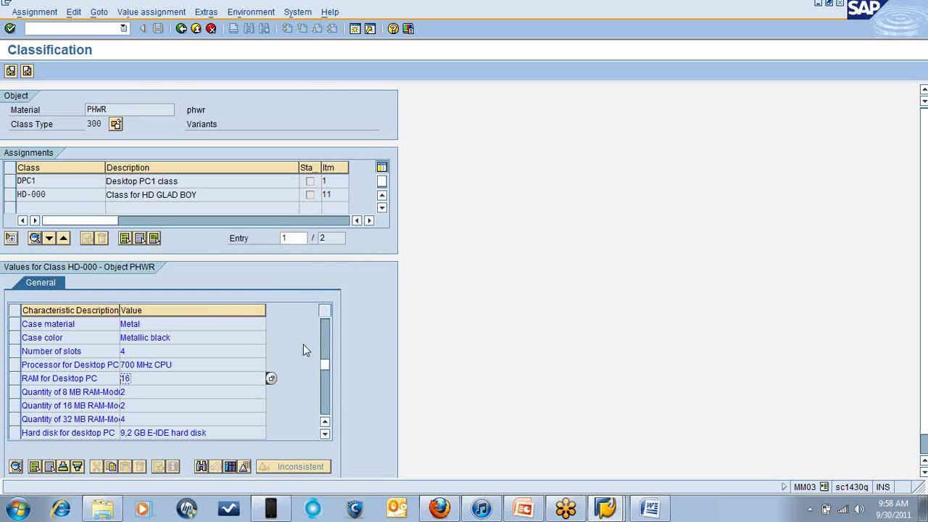
- Examine the characteristics listed below RAM for Desktop PC and switch back to DEP2's source code
left_click(325, 435)
left_click(325, 434)
left_click(324, 434)
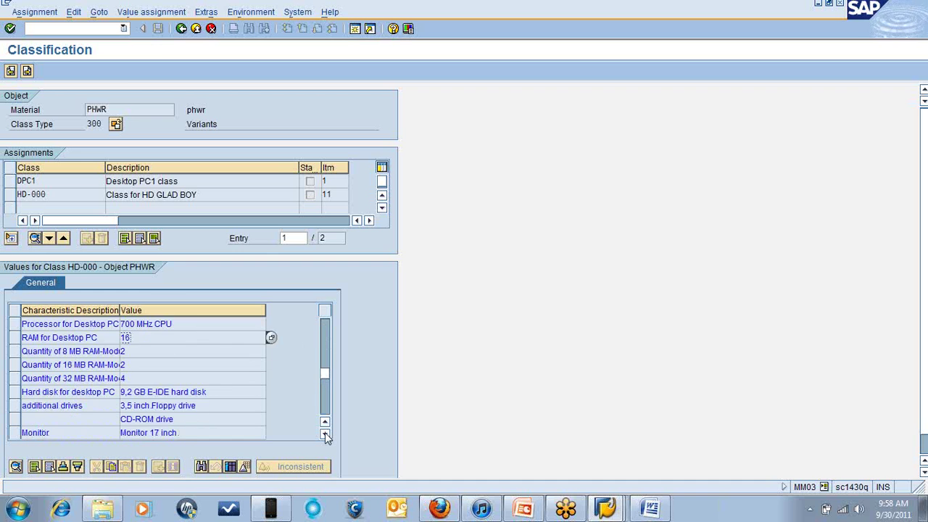
left_click(325, 434)
left_click(324, 434)
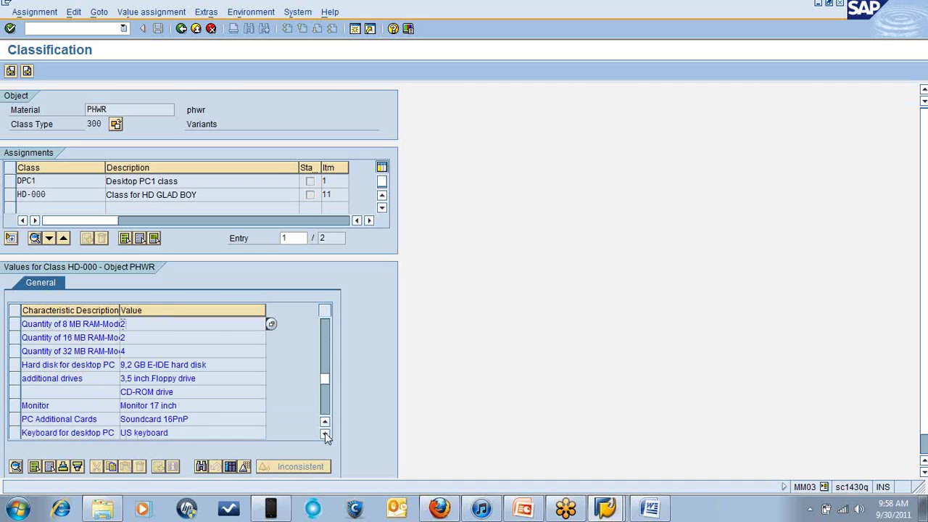
left_click(56, 404)
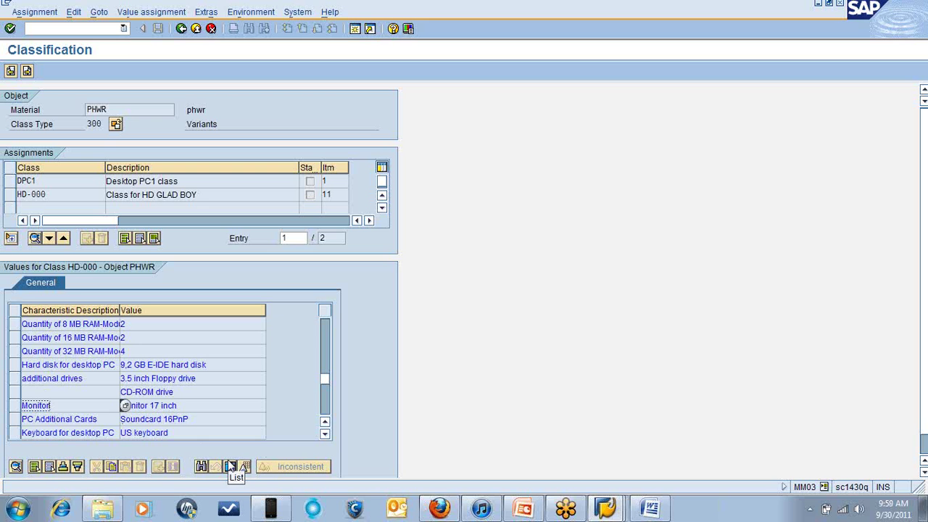
left_click(606, 509)
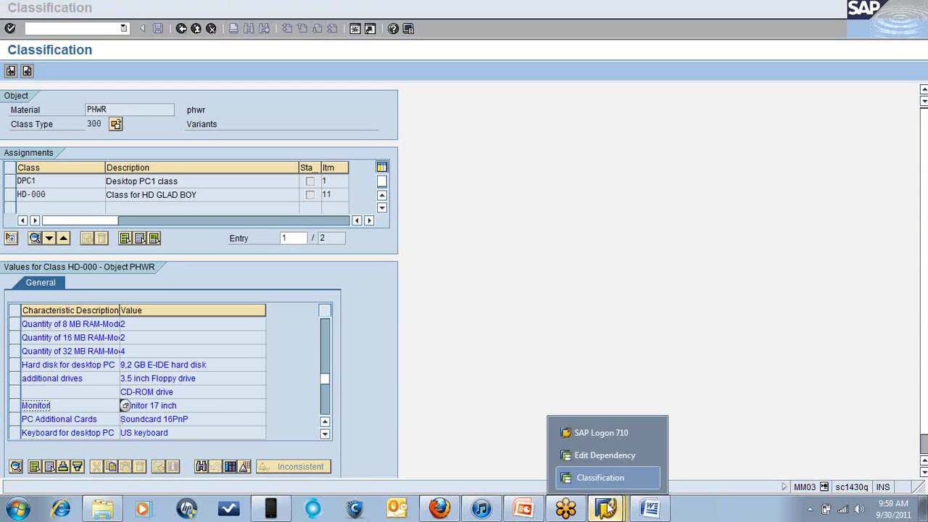
left_click(597, 455)
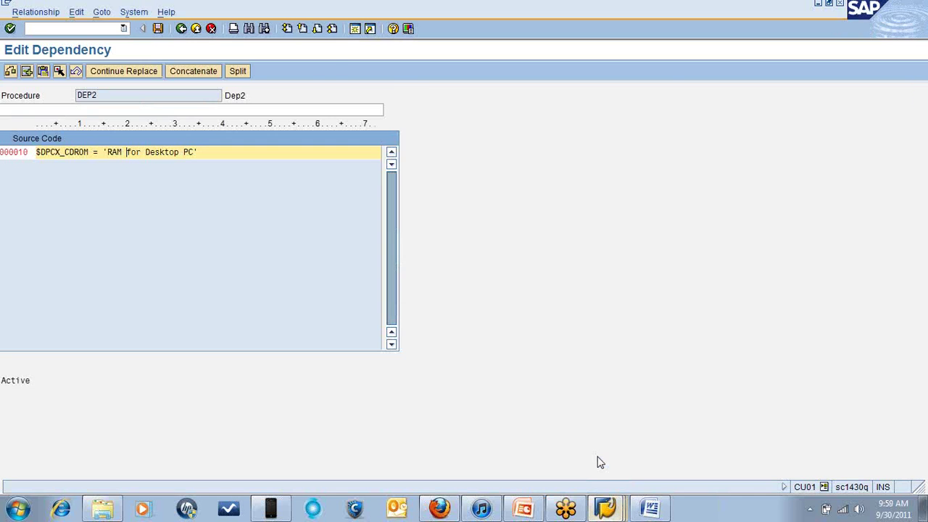
- Replace the value in DEP2's source line with 'monitor', try to save the dependency, and return to the source code
left_click(196, 153)
key("BackSpace")
key("BackSpace")
key("BackSpace")
key("BackSpace")
key("BackSpace")
key("BackSpace")
key("BackSpace")
key("BackSpace")
key("BackSpace")
key("BackSpace")
key("BackSpace")
key("BackSpace")
key("BackSpace")
key("BackSpace")
key("BackSpace")
key("BackSpace")
key("BackSpace")
key("BackSpace")
type("monitor")
left_click(10, 29)
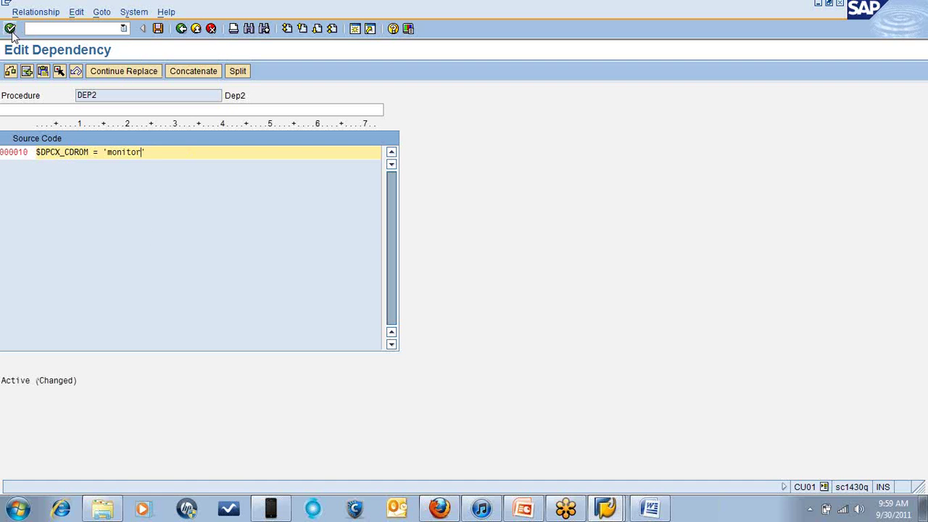
left_click(158, 29)
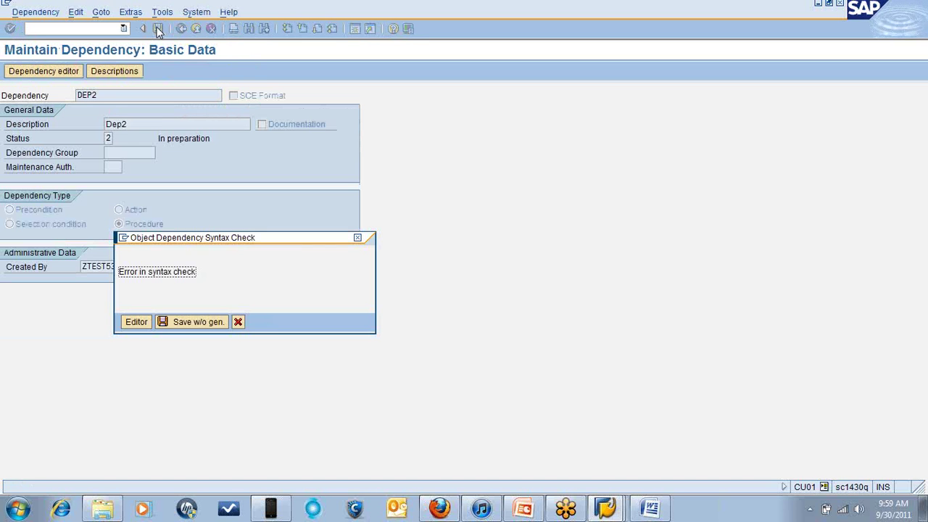
left_click(139, 322)
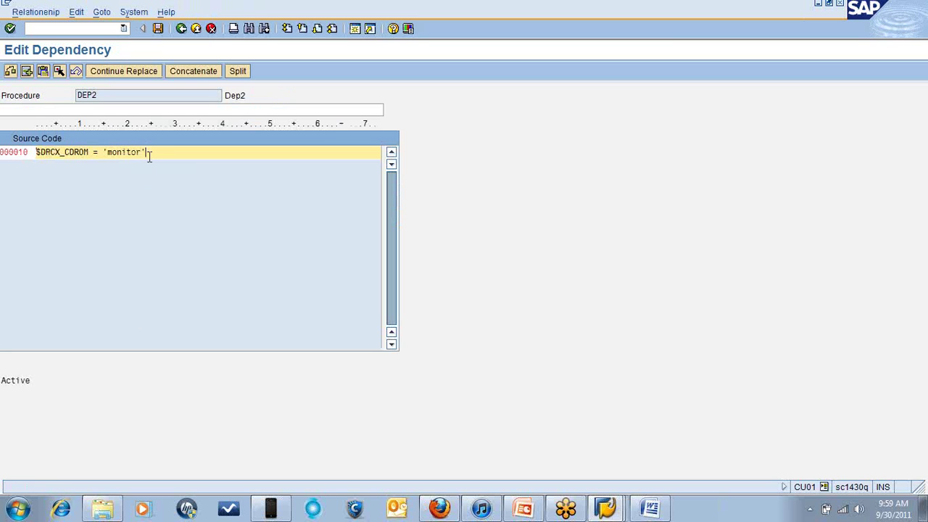
- Delete 'monitor' from DEP2's source line and leave the dependency without saving, using /n
key("BackSpace")
key("BackSpace")
key("BackSpace")
key("BackSpace")
key("BackSpace")
key("BackSpace")
key("BackSpace")
key("BackSpace")
key("BackSpace")
left_click(609, 511)
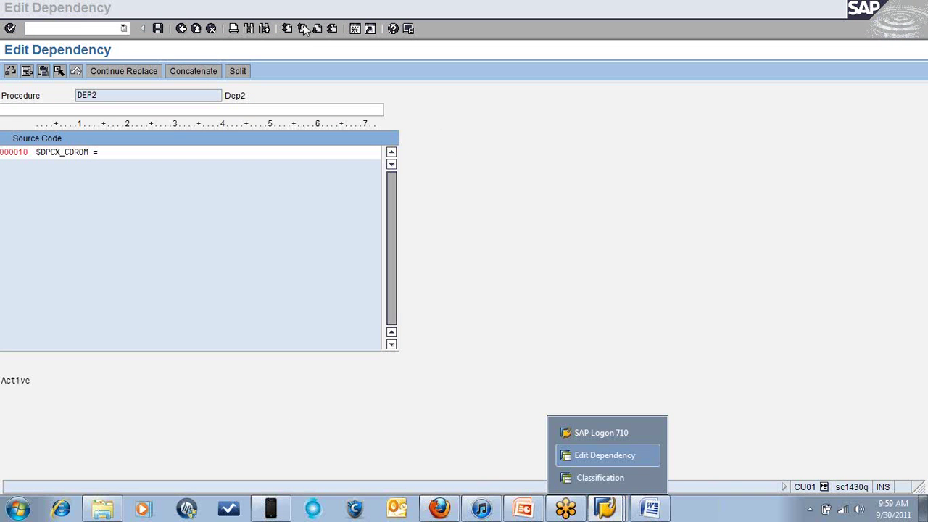
left_click(76, 28)
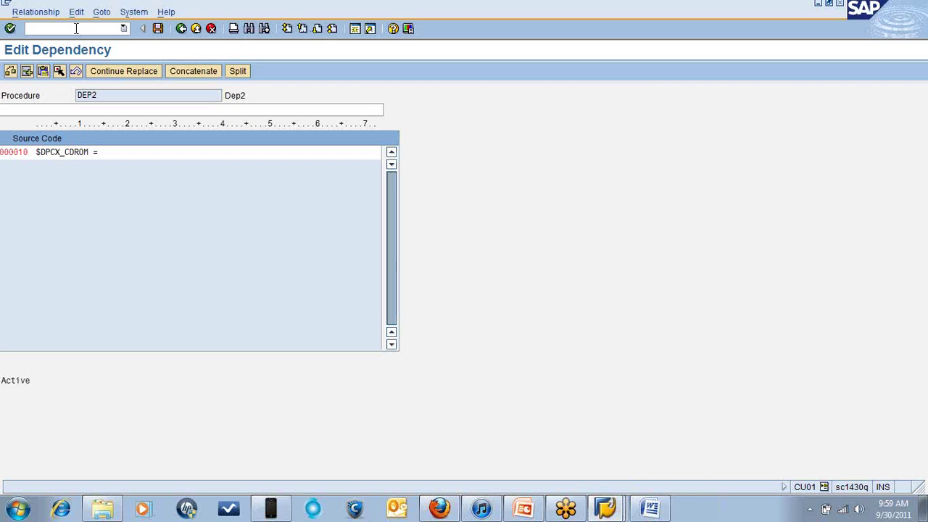
type("/n")
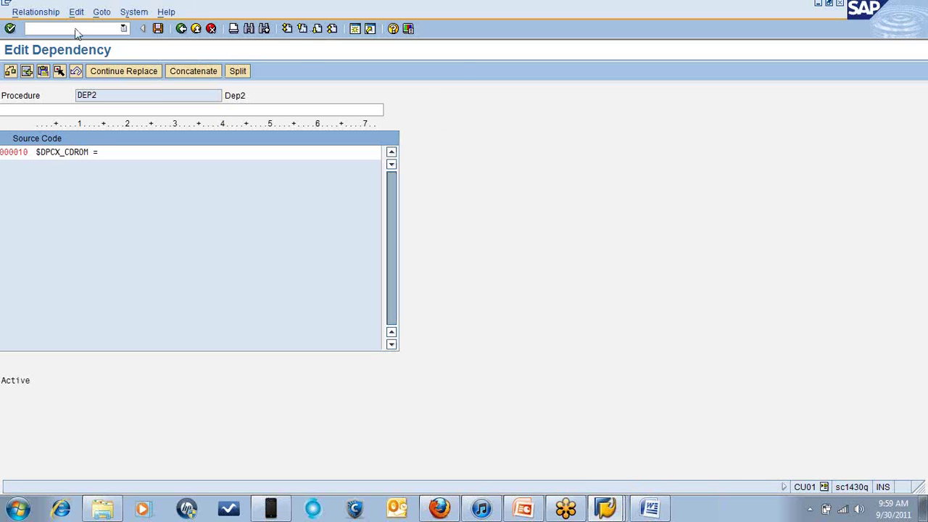
key("Return")
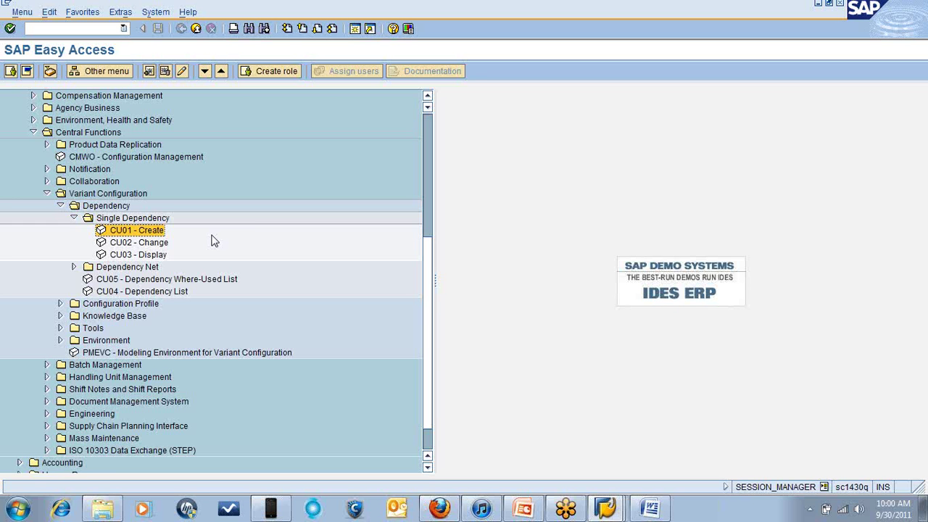
- Collapse the Logistics folders and open Characteristics (CT04) from the Classification System master data under Cross-Application Components
left_click(74, 219)
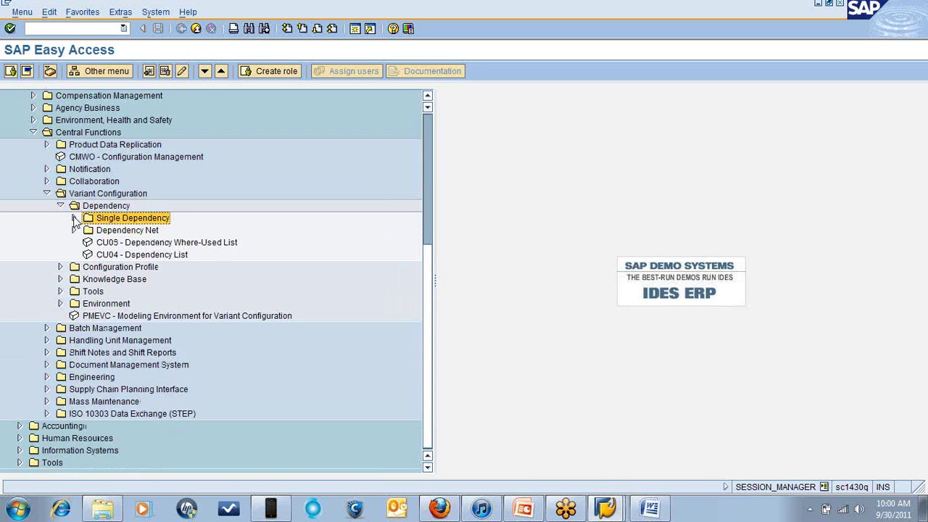
left_click(61, 207)
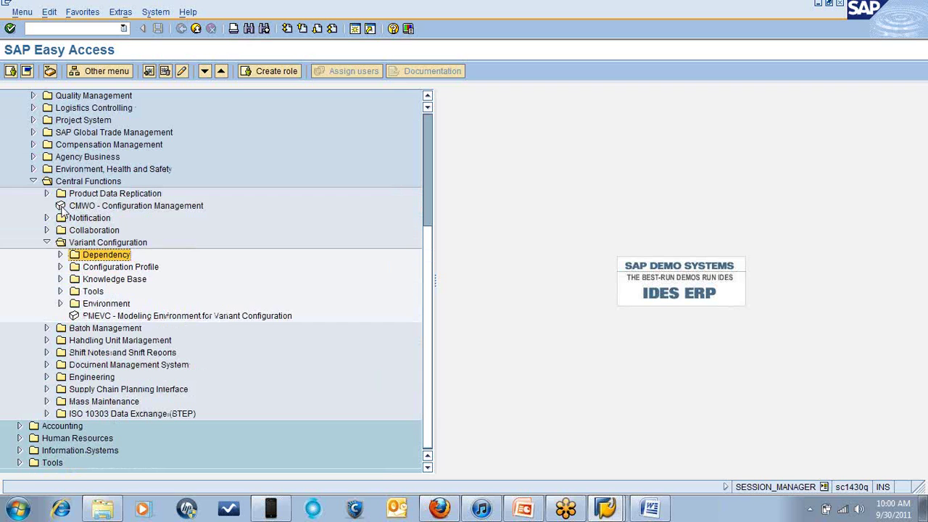
left_click(47, 242)
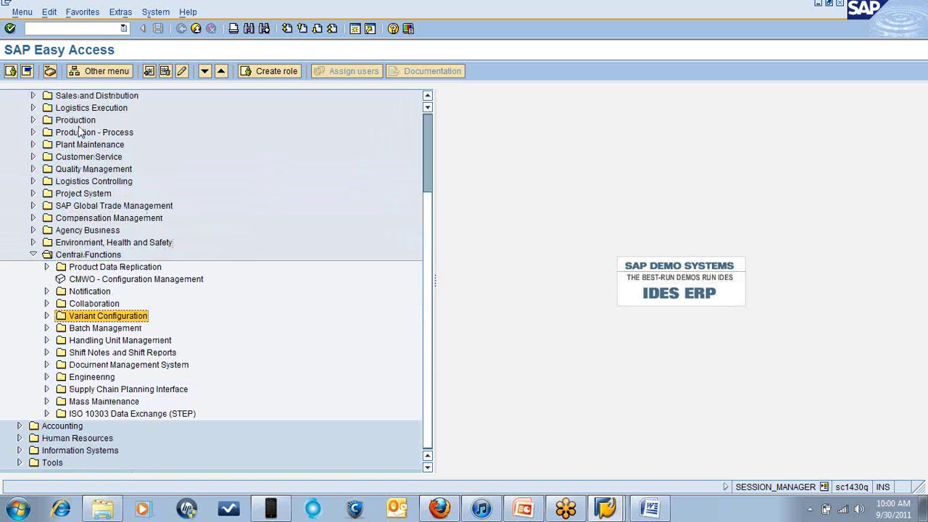
left_click(33, 255)
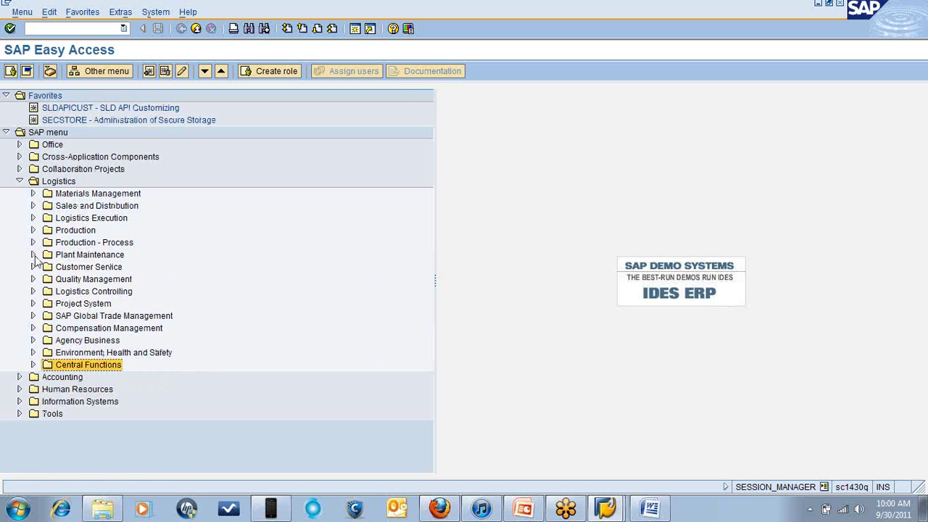
left_click(20, 181)
left_click(19, 156)
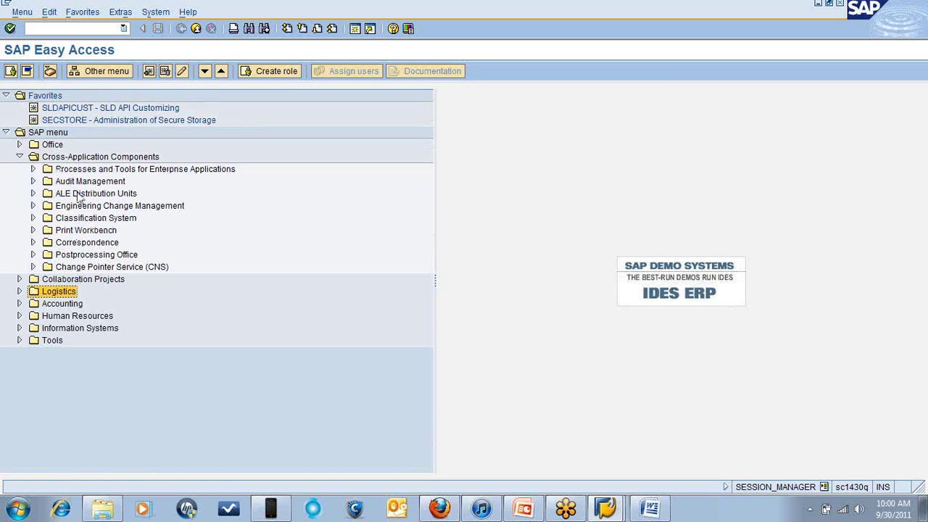
left_click(33, 219)
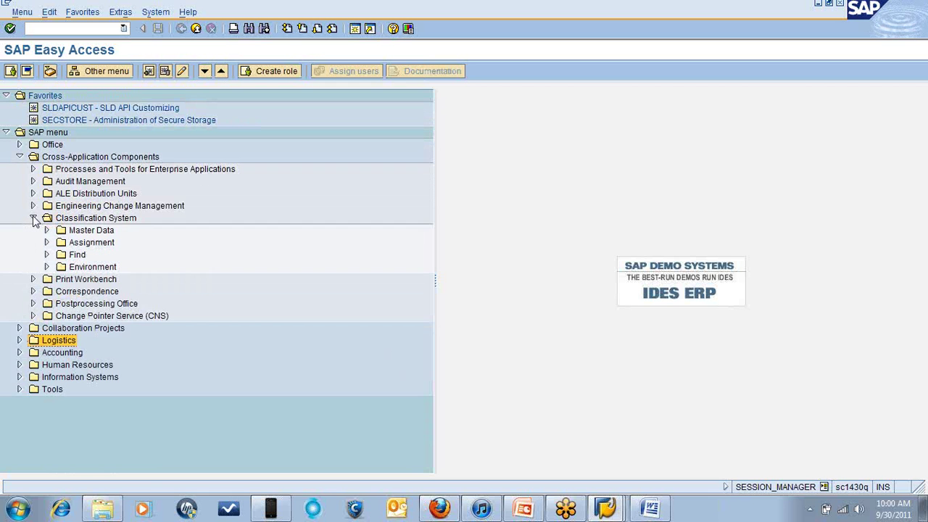
left_click(46, 229)
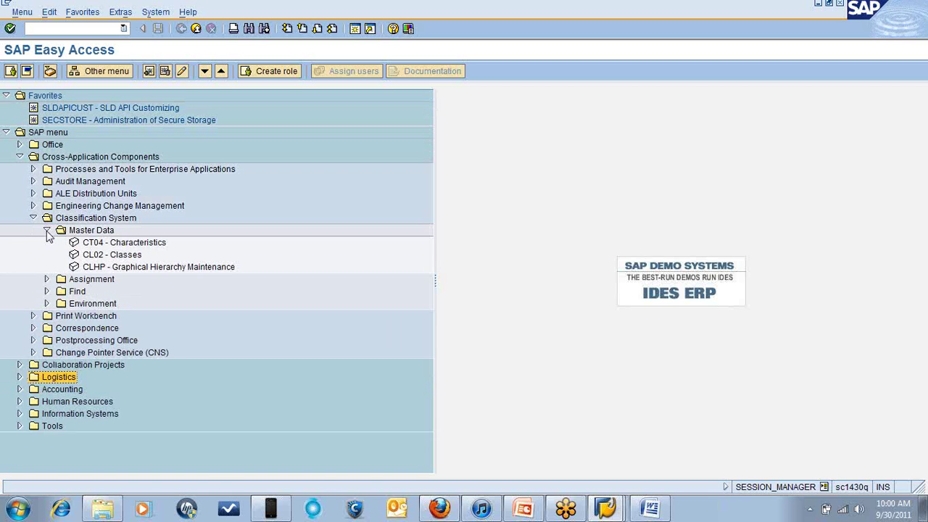
double_click(120, 244)
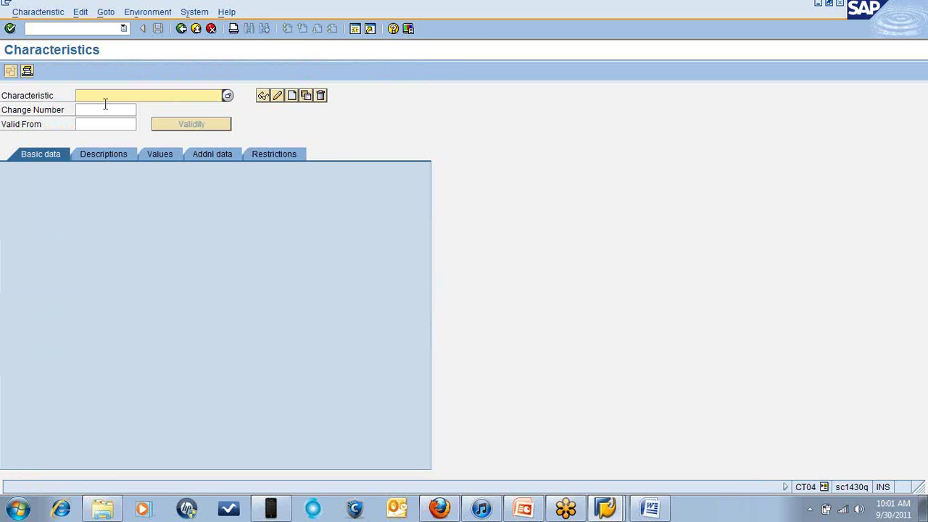
- Look up the basic data of the characteristic monitor, and return to SAP Easy Access with its Master Data folder collapsed
type("m")
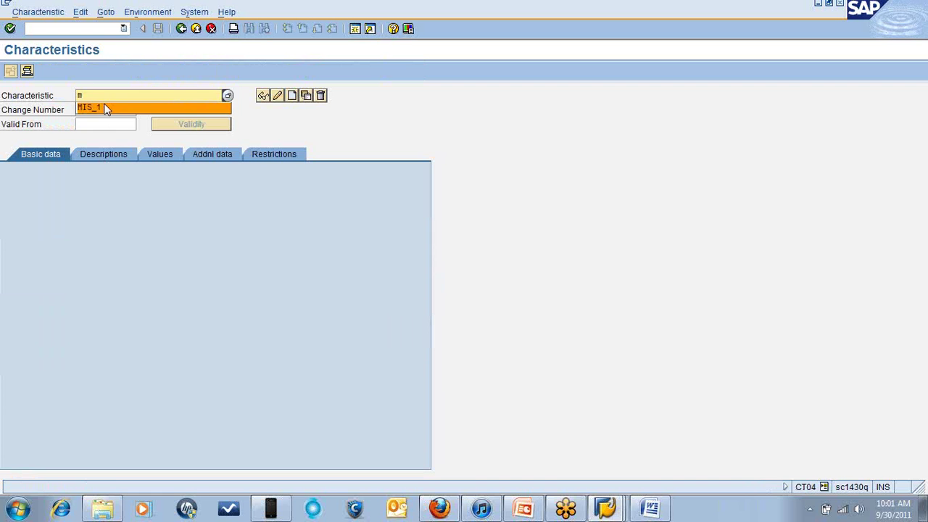
key("BackSpace")
type("m")
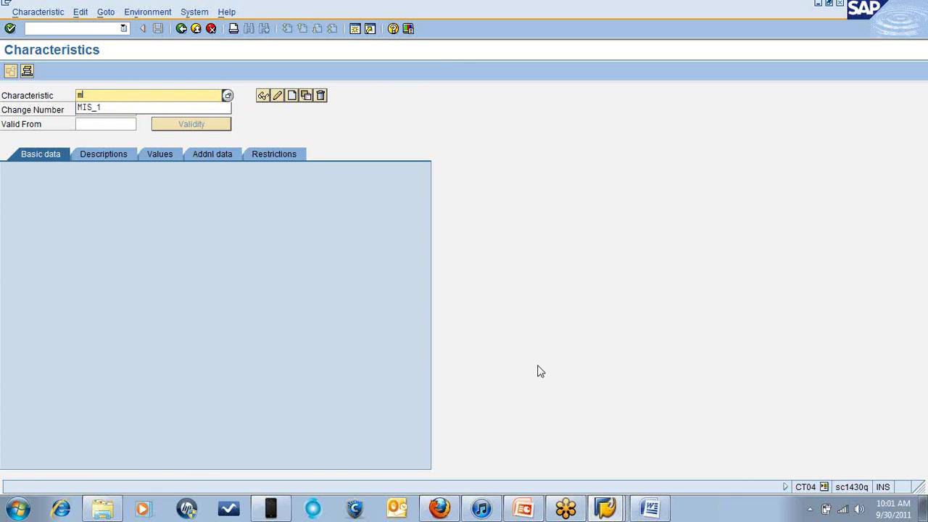
type("onitor")
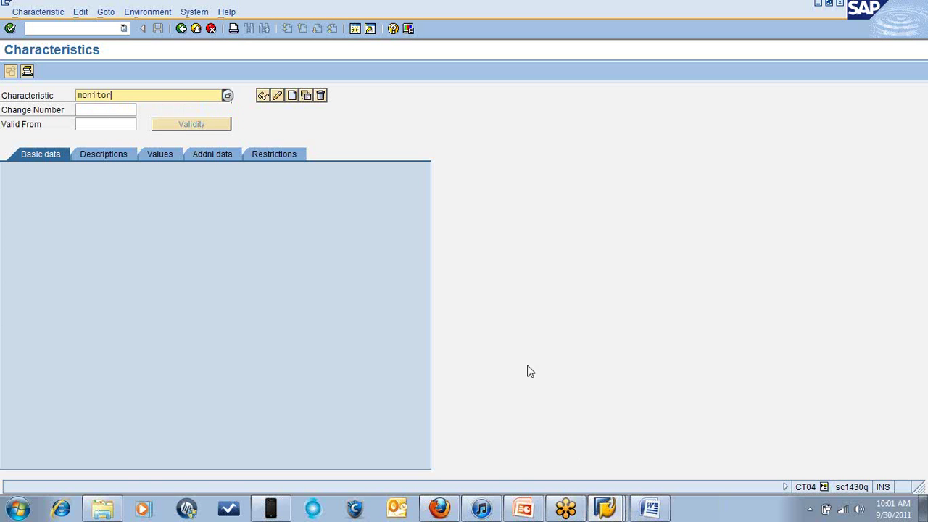
key("Return")
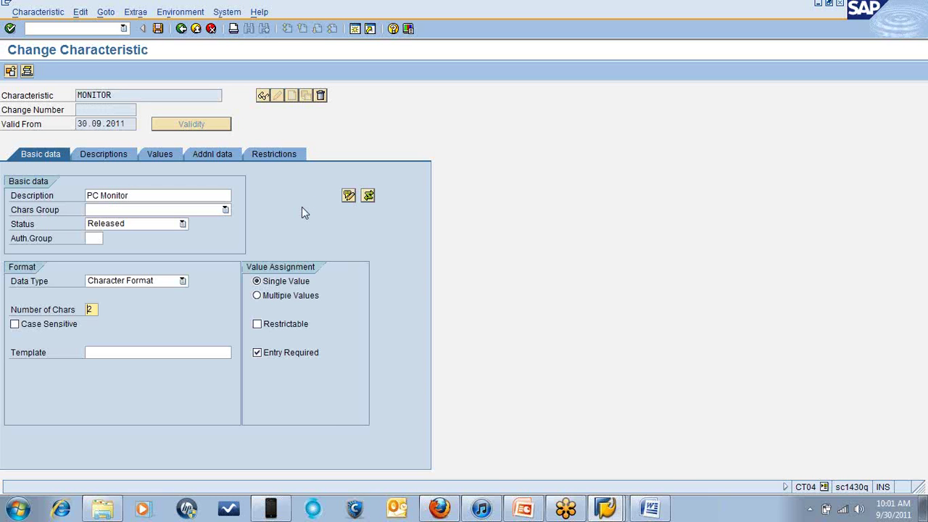
left_click(48, 29)
type("/n")
key("Return")
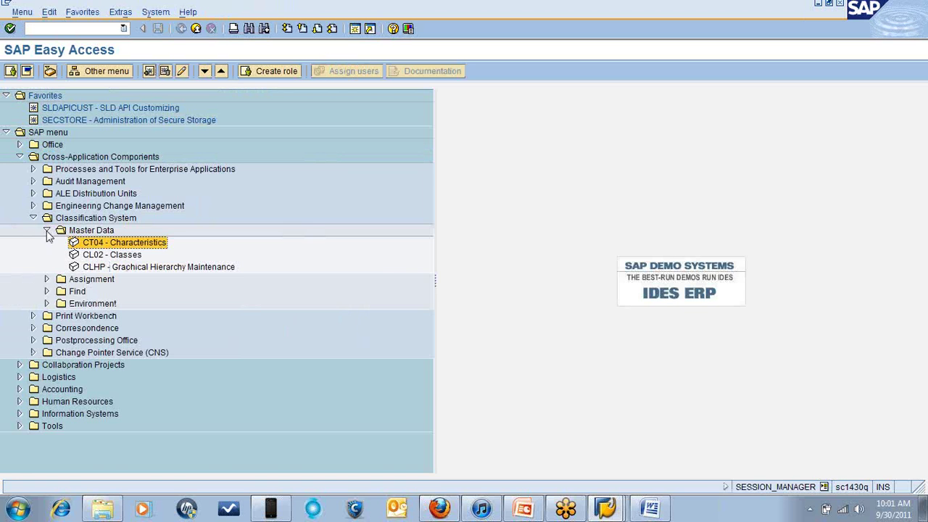
left_click(46, 230)
- Switch to the Classification session, leave the PHWR material display, and start a standard order (OR) in VA01
left_click(604, 510)
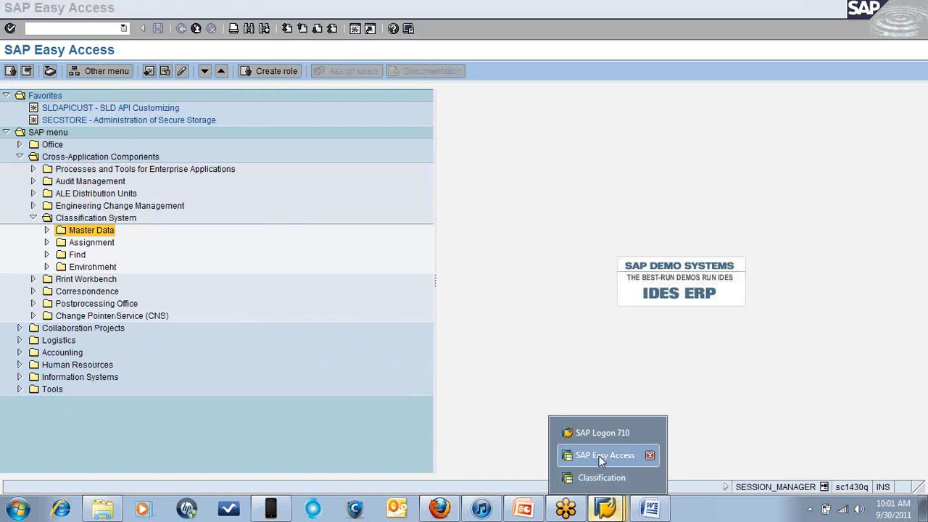
left_click(596, 479)
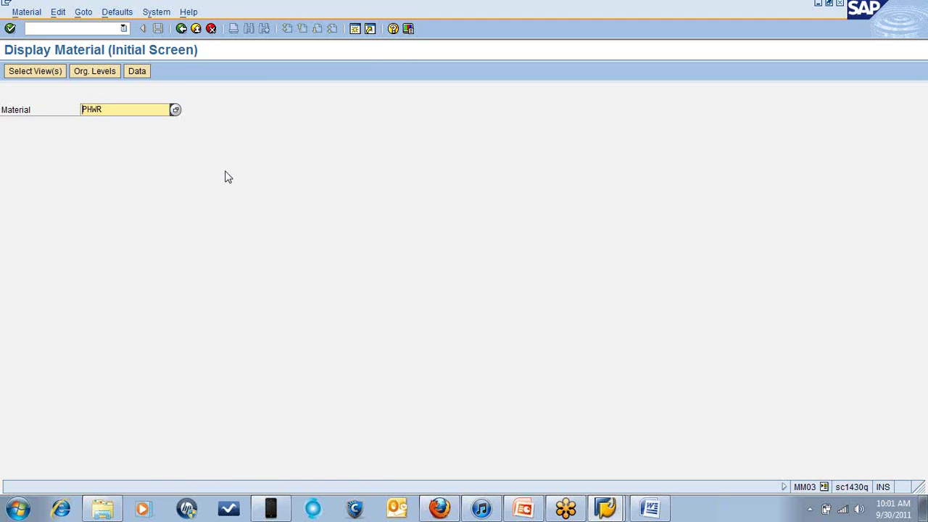
left_click(182, 29)
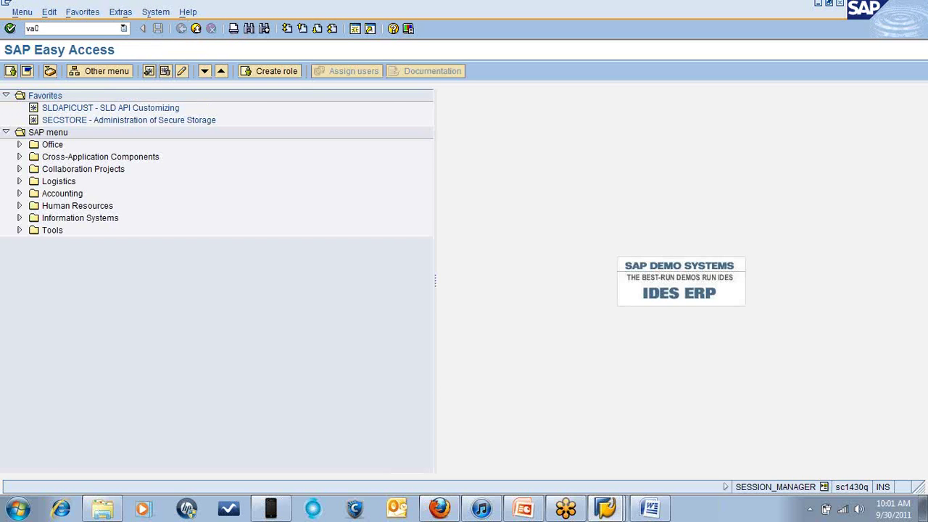
key("Return")
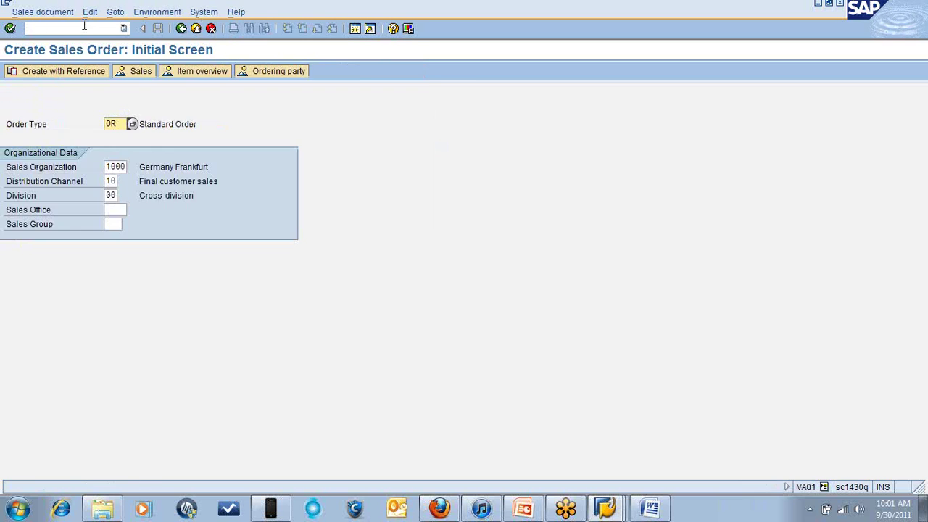
key("Return")
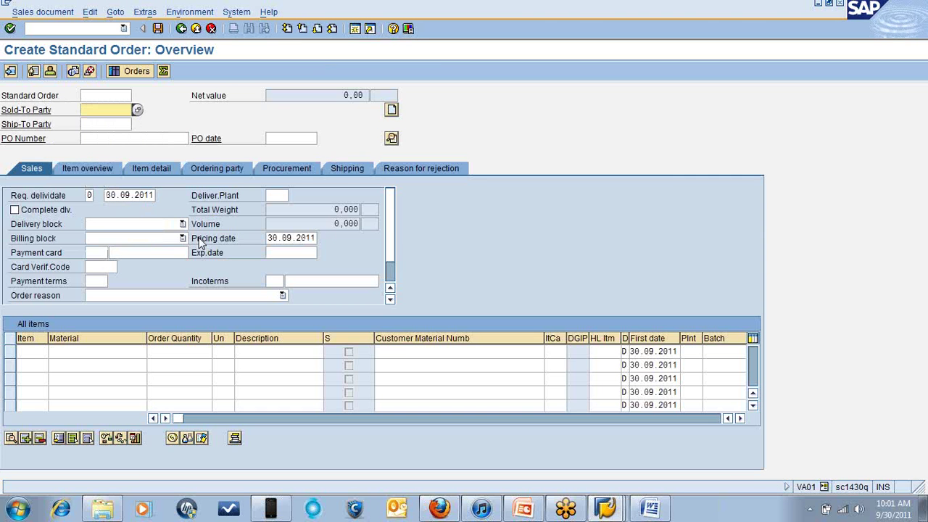
- Enter the sold-to party's customer number and an item for material phwr with quantity 1 and plant 1200
type("1")
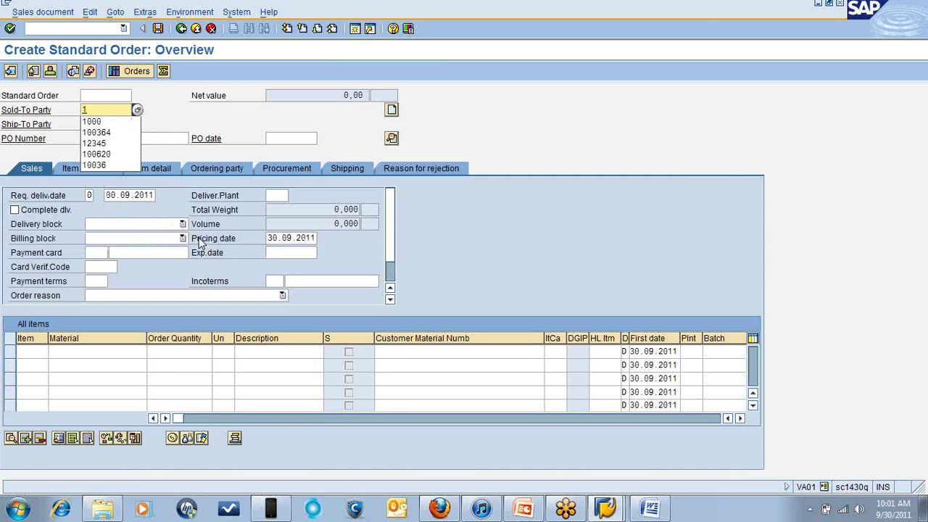
left_click(108, 122)
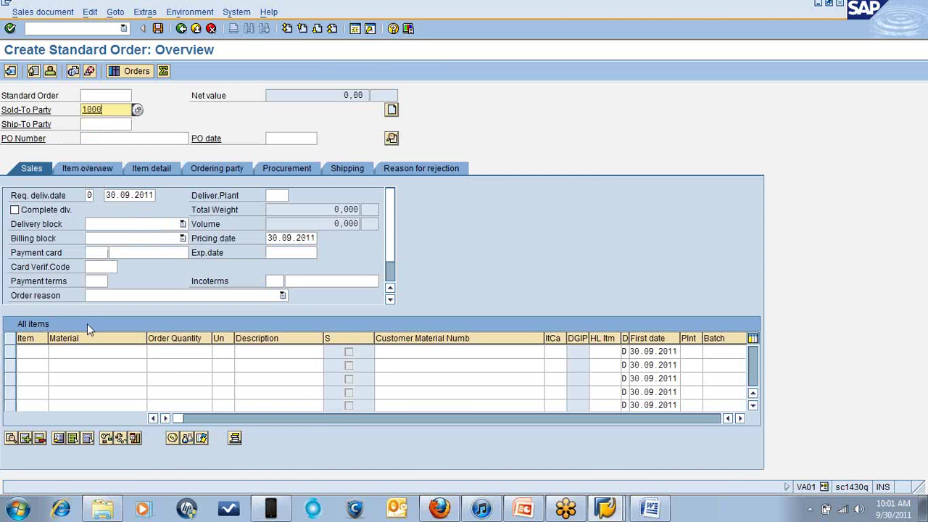
left_click(81, 353)
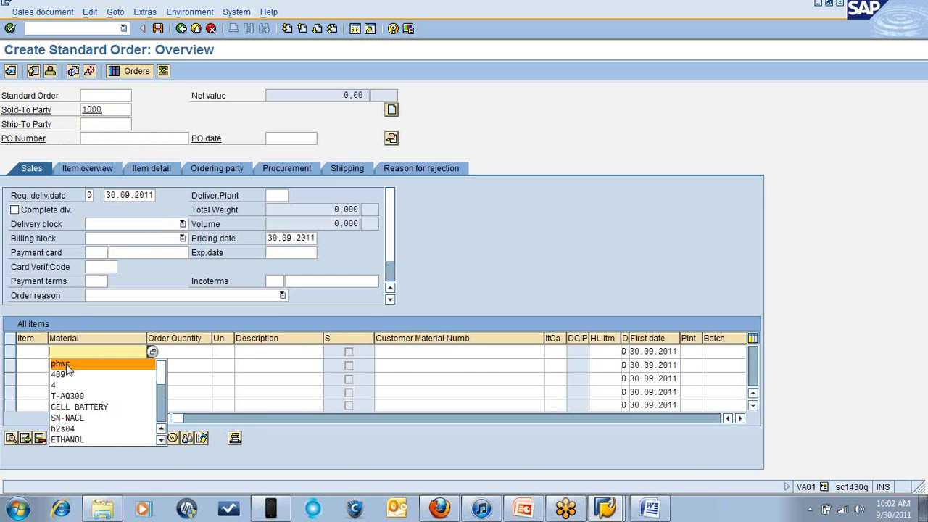
left_click(65, 364)
left_click(185, 351)
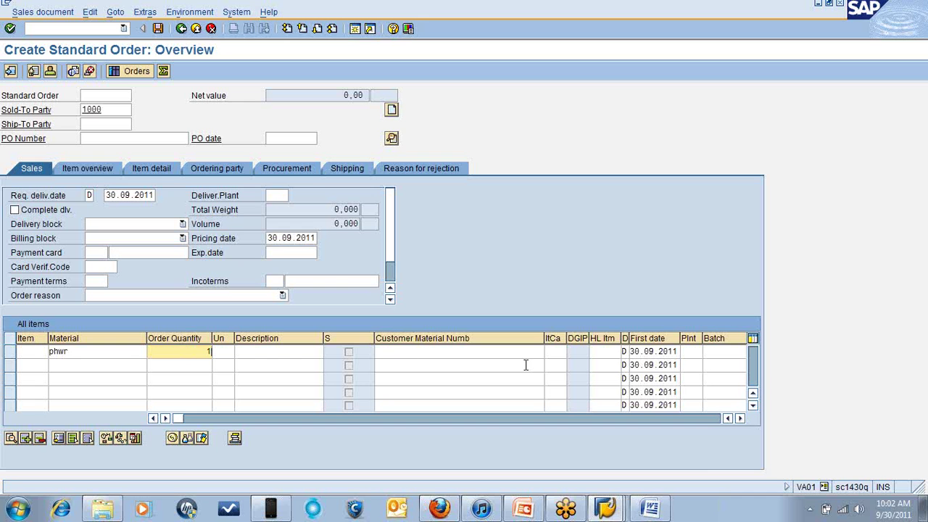
left_click(691, 351)
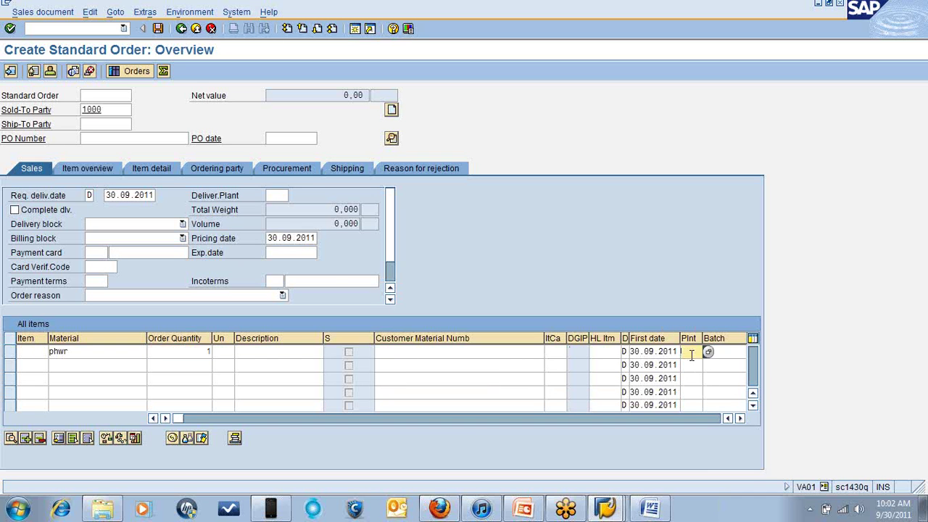
type("1200")
key("Return")
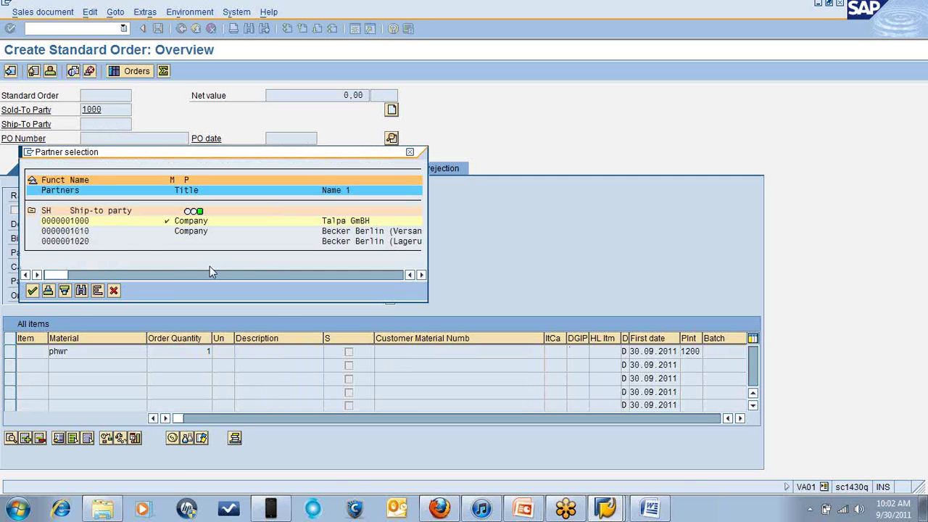
- Choose the last listed ship-to party, unloading point Tor A4 and the small image original, and continue to PHWR's characteristic value assignment
double_click(85, 242)
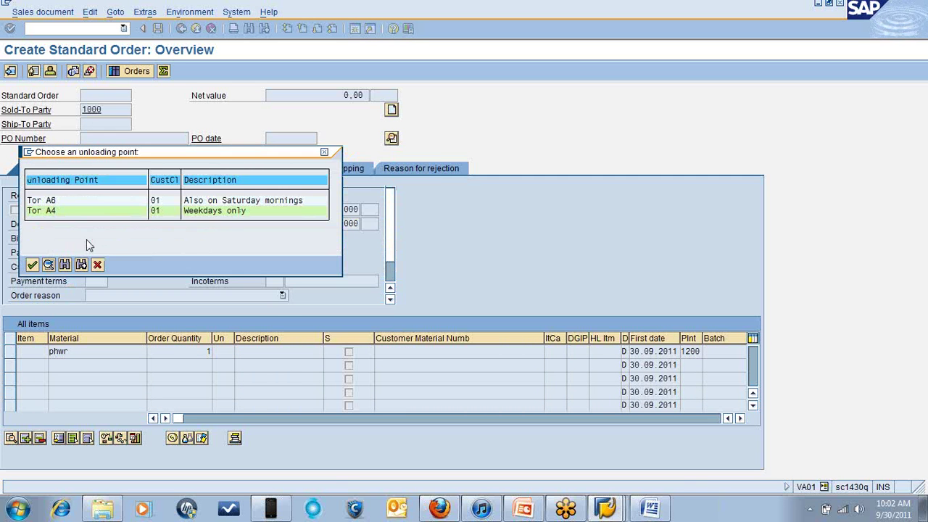
double_click(213, 213)
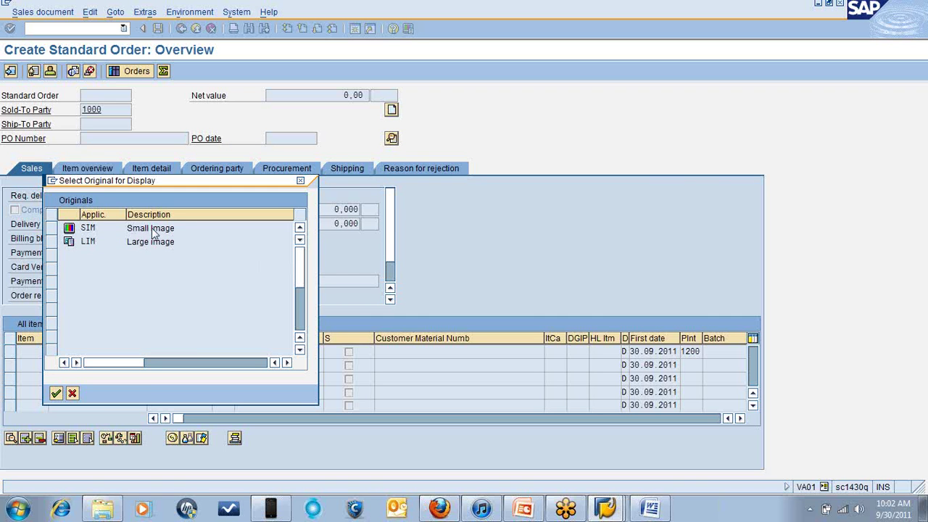
double_click(154, 229)
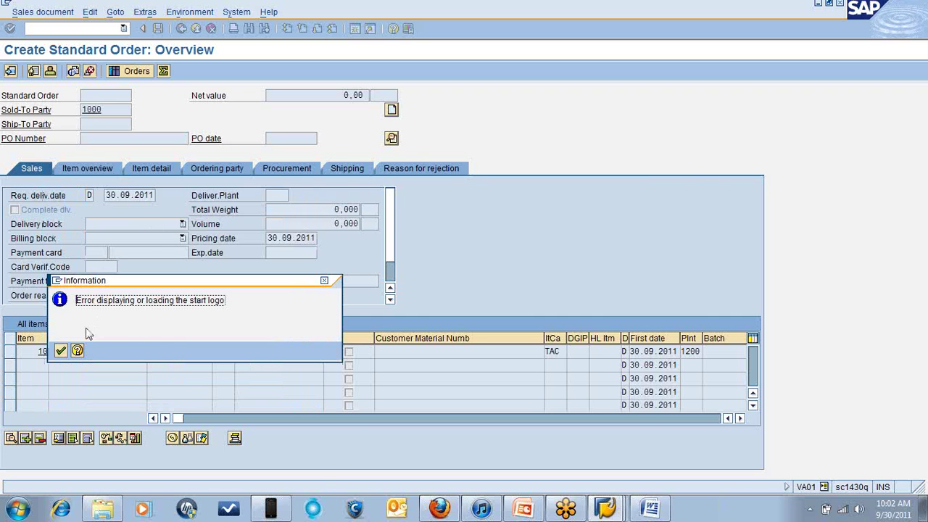
left_click(62, 350)
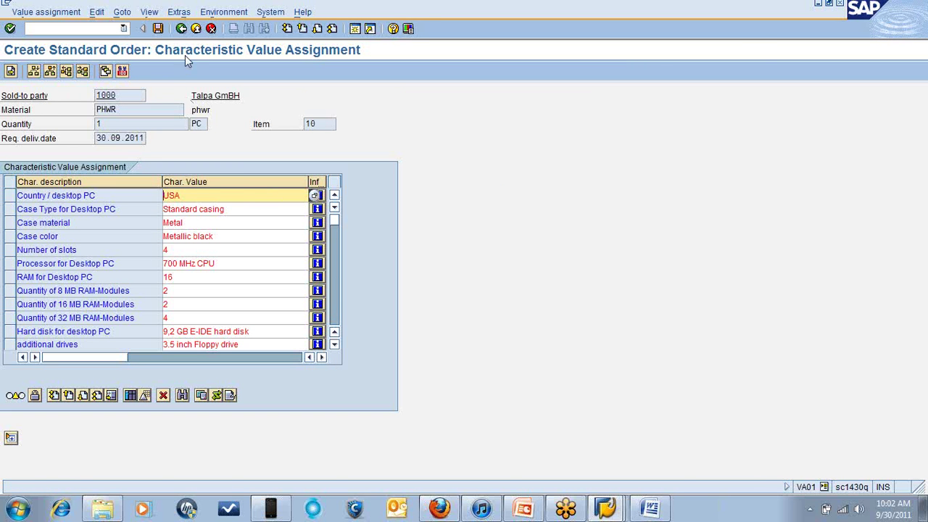
- Process the inconsistency in PHWR's value assignment, keeping case material Metal, case color Metallic black and 4 slots
left_click(11, 70)
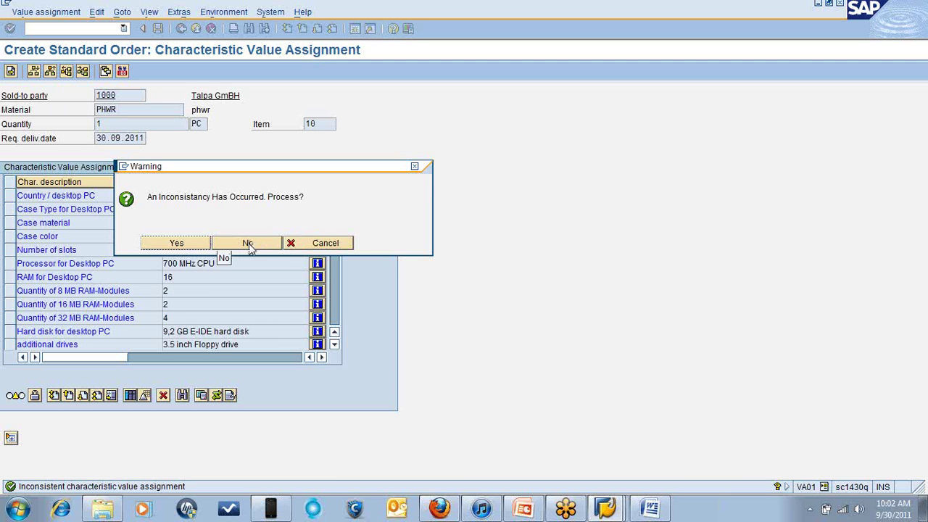
left_click(179, 246)
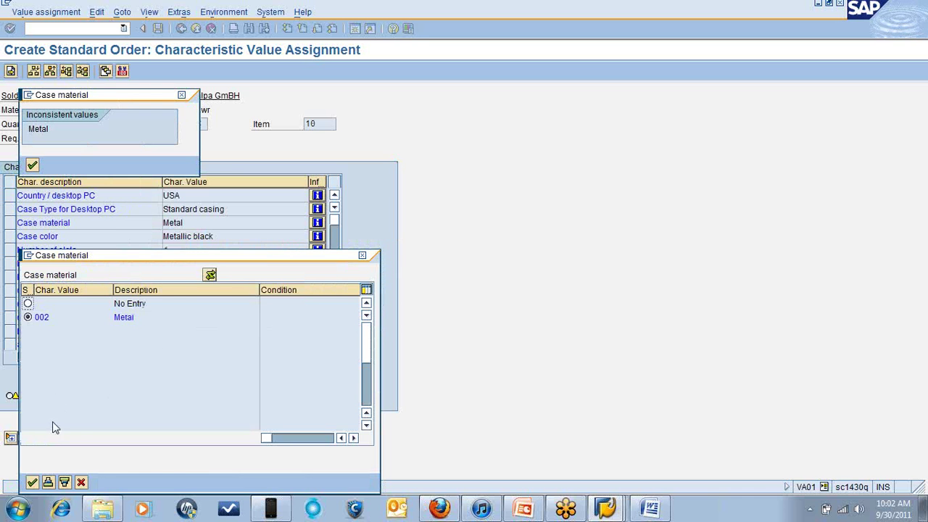
left_click(32, 483)
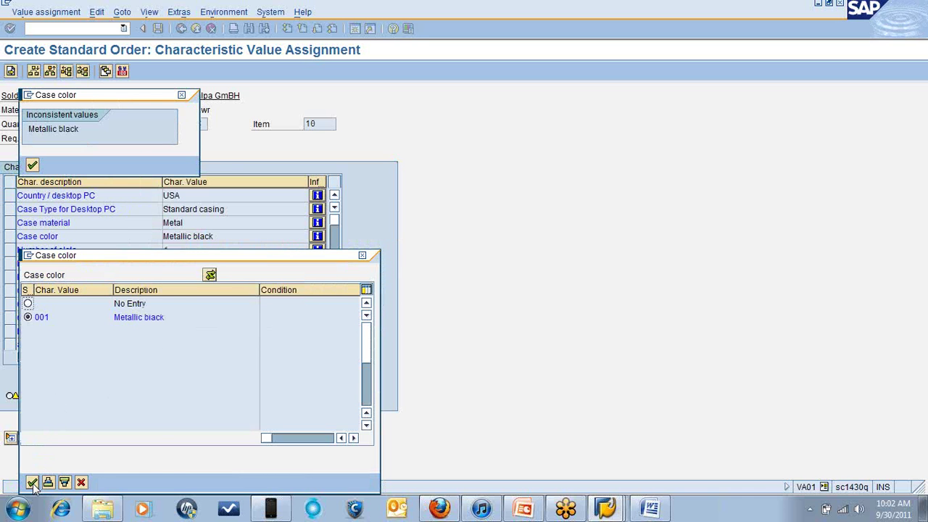
left_click(32, 483)
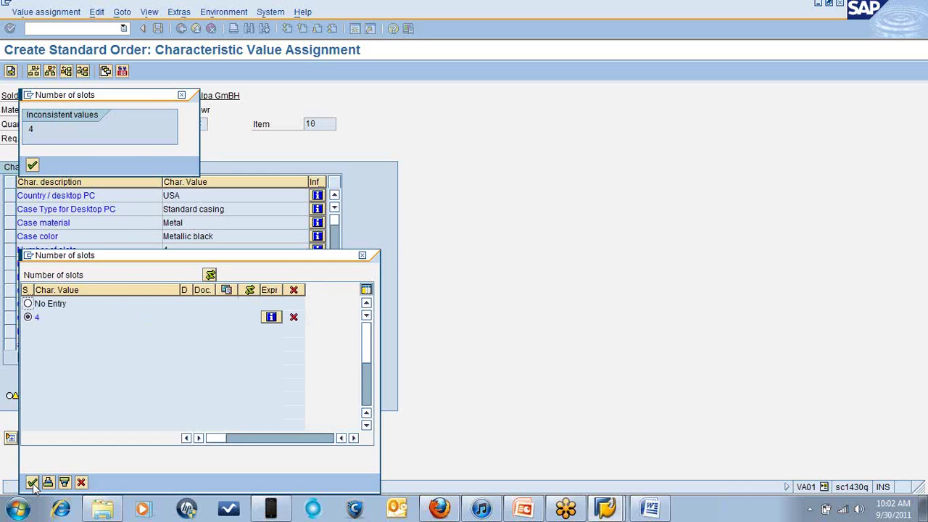
left_click(32, 483)
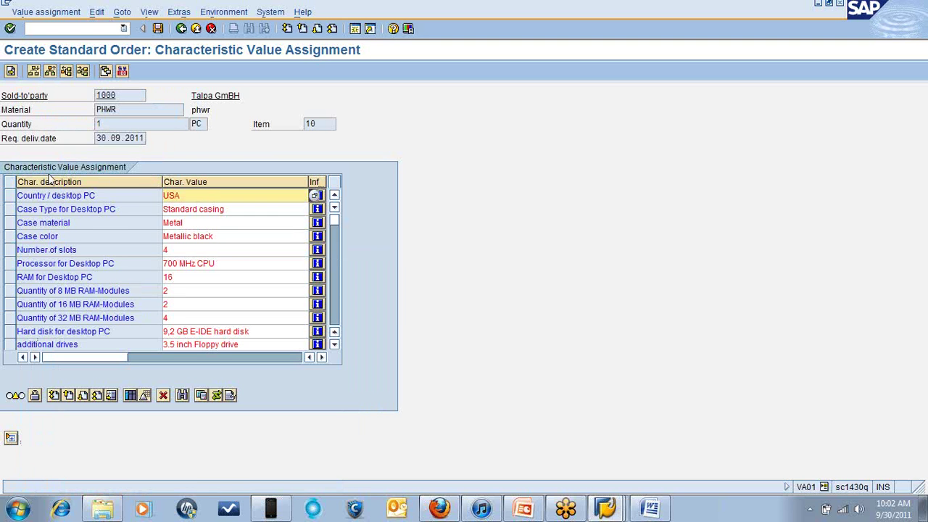
- Process the inconsistency again and try to set the case material to No Entry
left_click(11, 72)
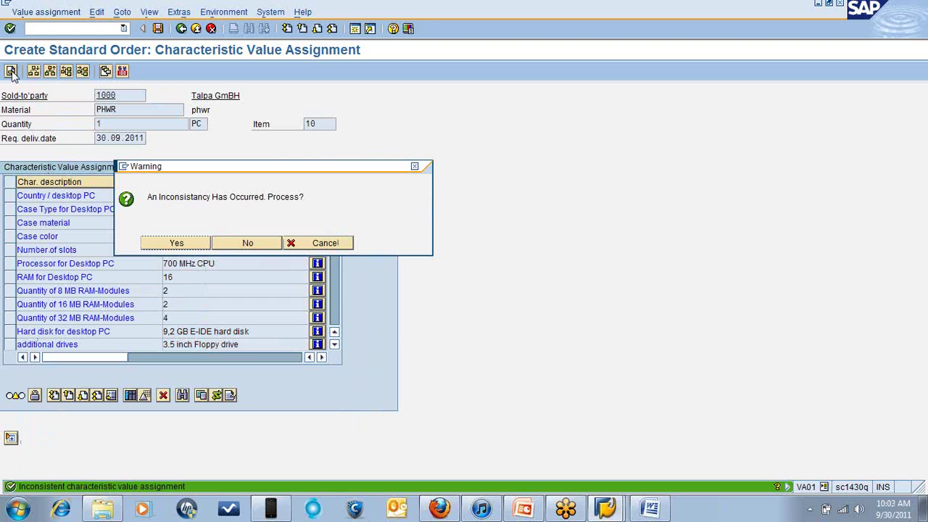
left_click(199, 246)
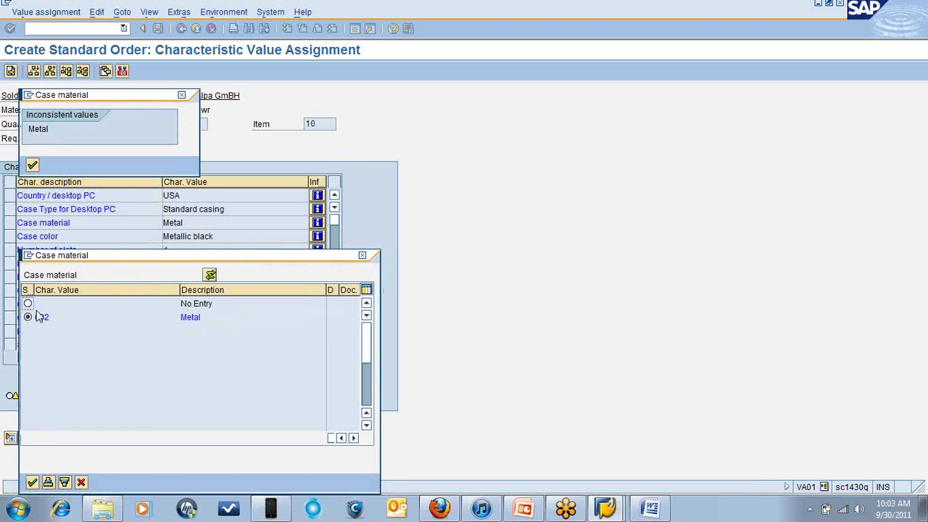
left_click(28, 303)
left_click(32, 482)
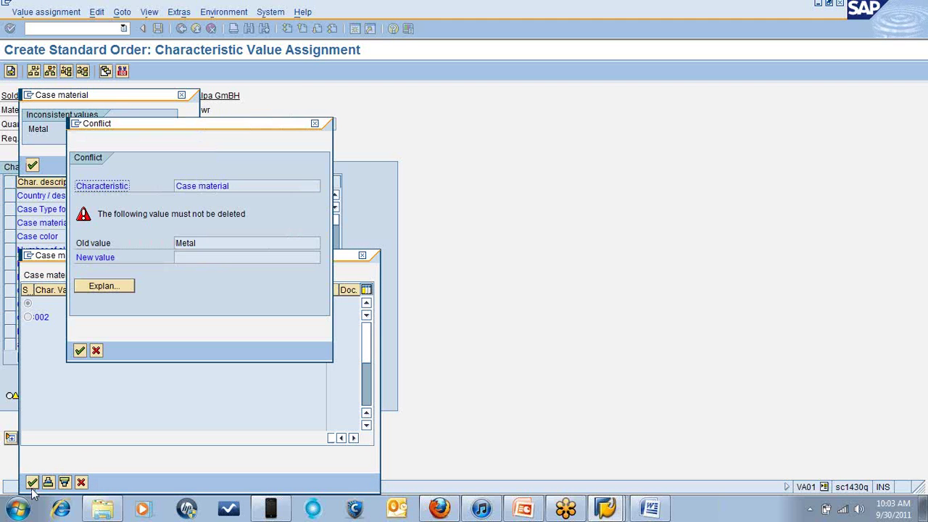
left_click(80, 351)
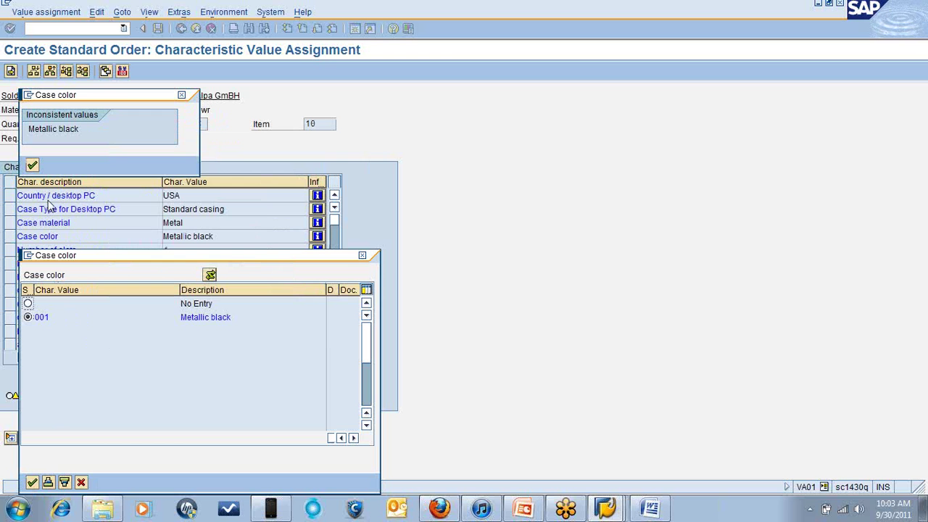
- Try to set the case color to No Entry, read the conflict explanation, and leave the inconsistency processing
left_click(28, 303)
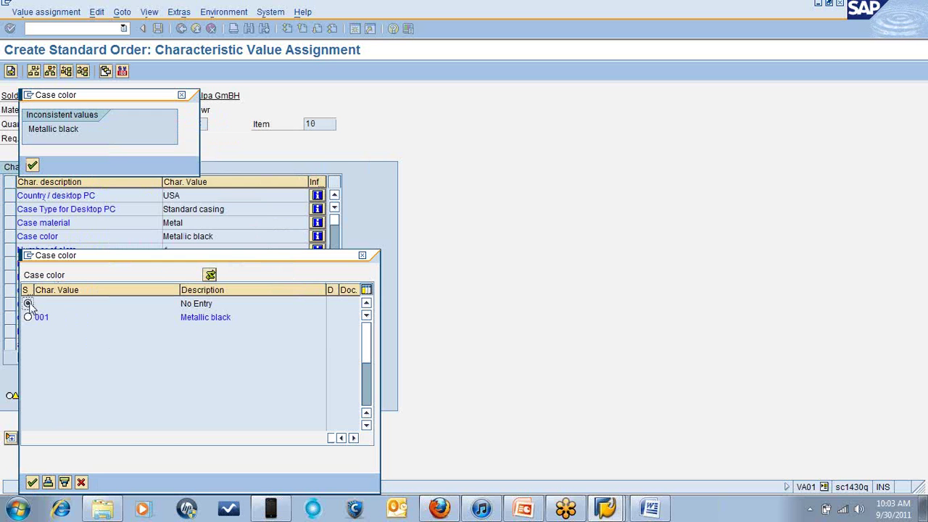
left_click(32, 482)
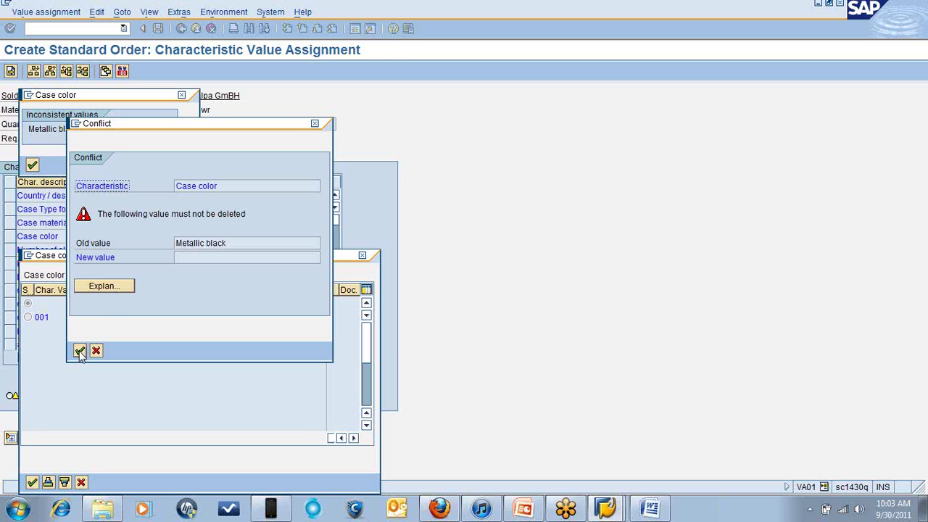
left_click(105, 286)
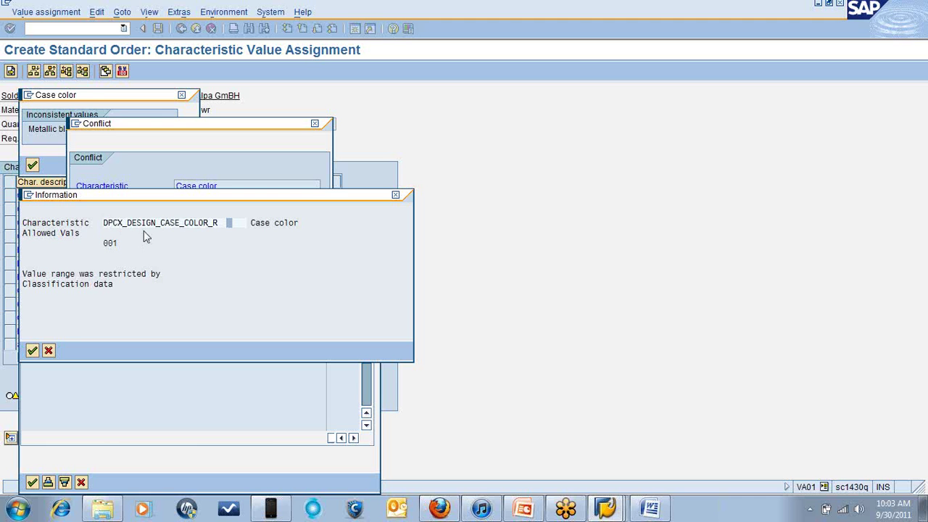
left_click(217, 224)
left_click(33, 350)
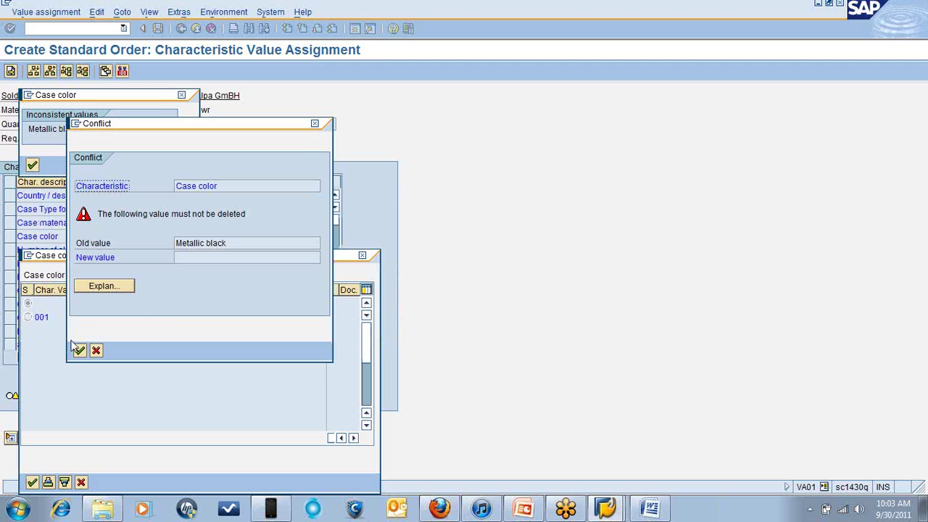
left_click(314, 123)
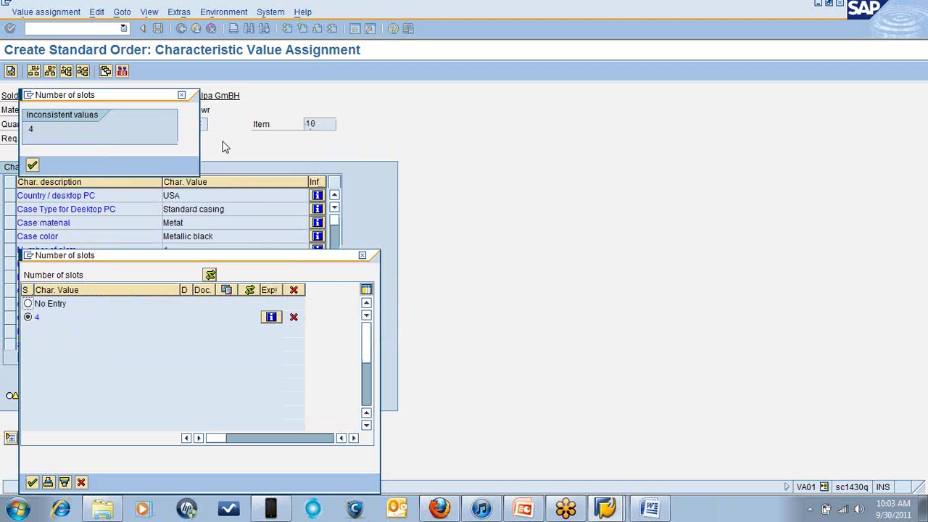
left_click(364, 257)
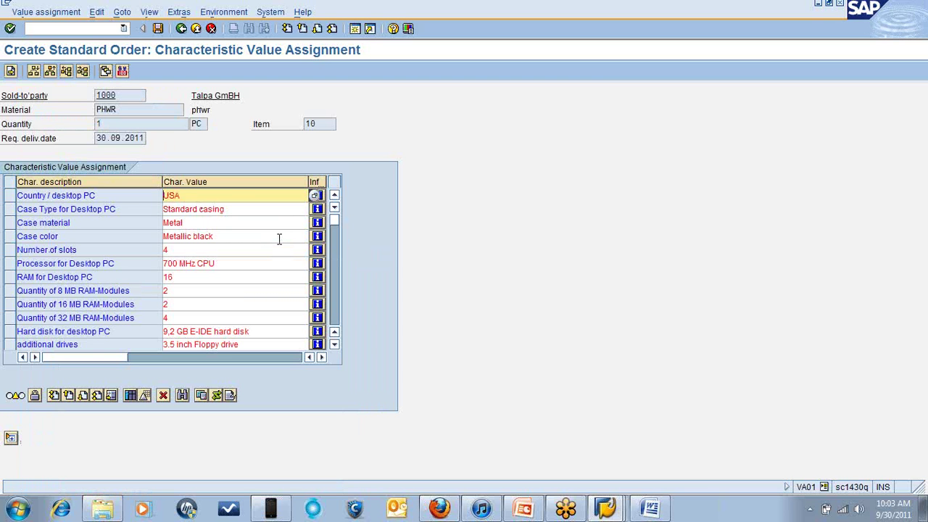
- Try to set the Country / desktop PC characteristic to No Entry
left_click(314, 195)
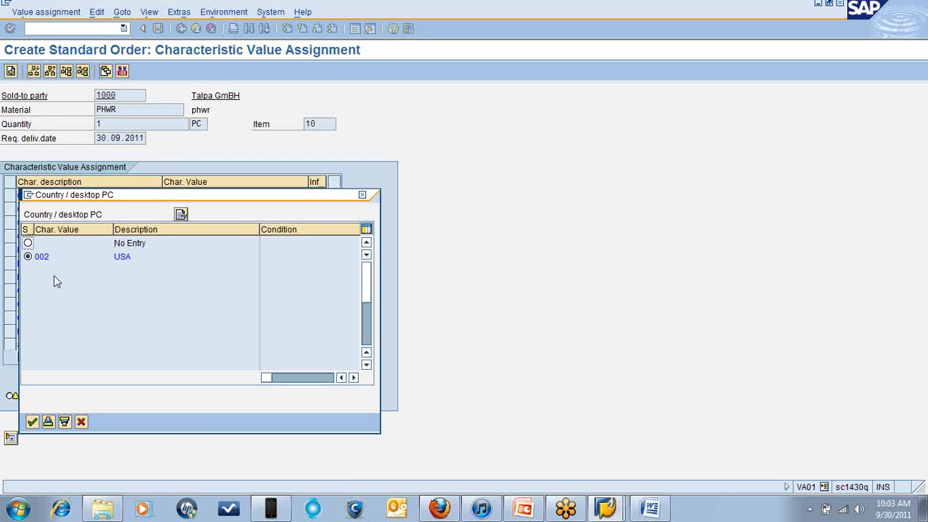
left_click(27, 243)
left_click(32, 422)
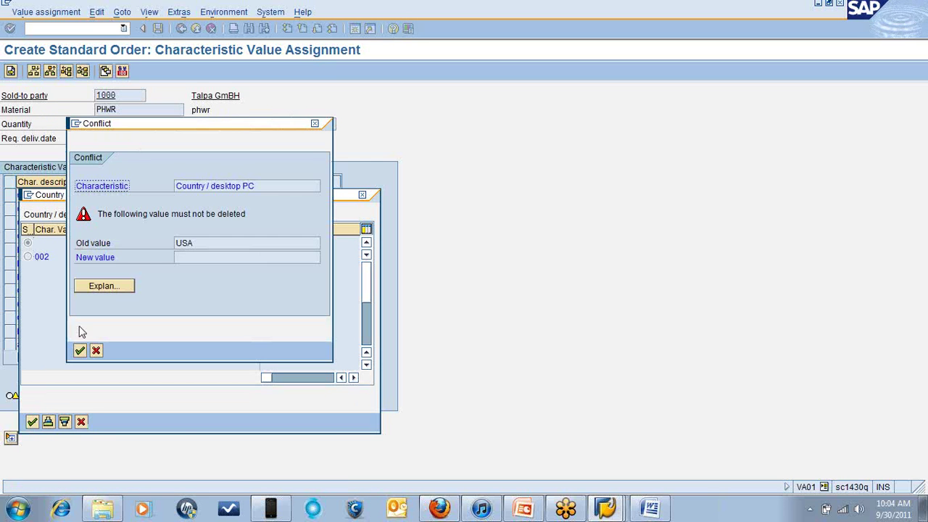
left_click(80, 350)
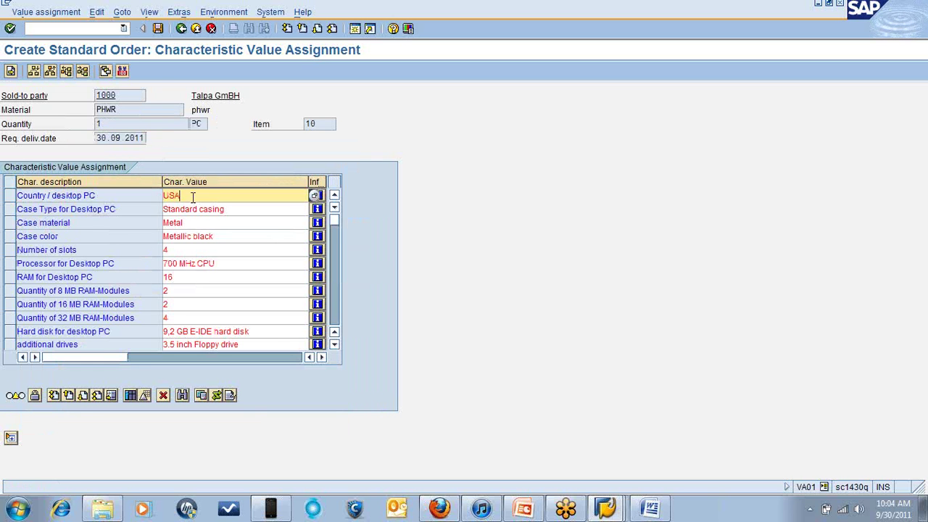
- Leave the order for transaction MM02 and open the Classification view of material PHWR for changing
left_click(96, 27)
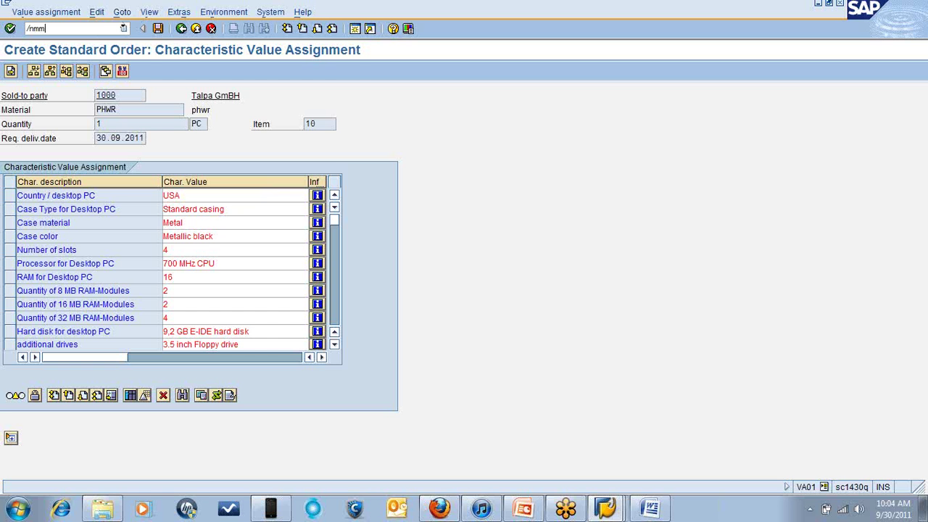
type("/nmm02")
key("Return")
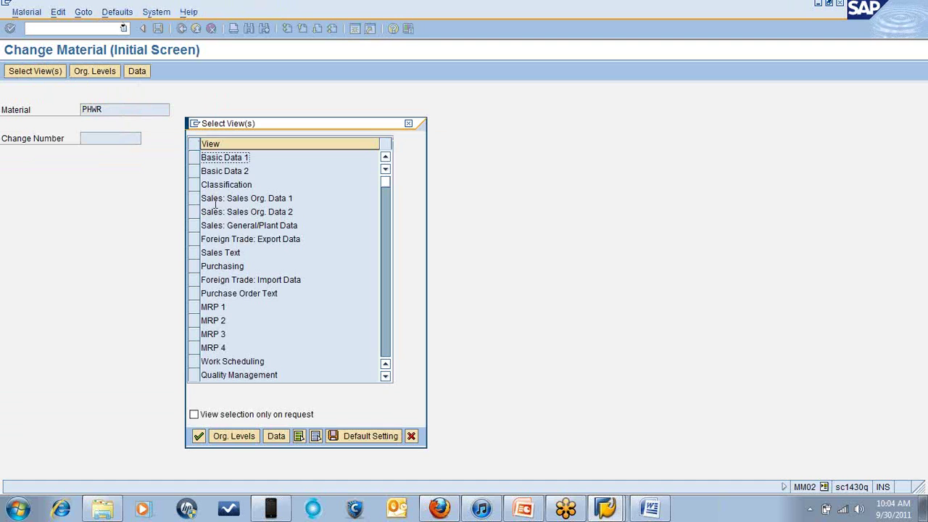
left_click(195, 185)
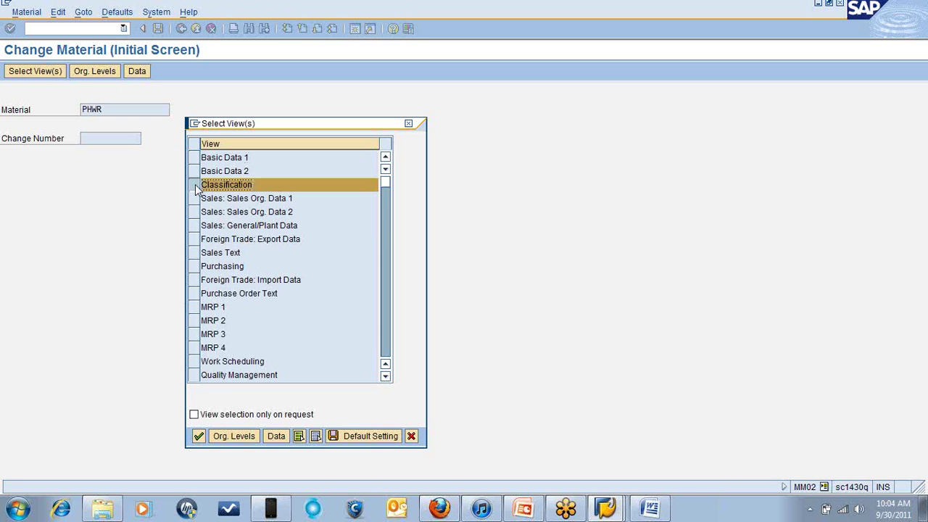
left_click(199, 434)
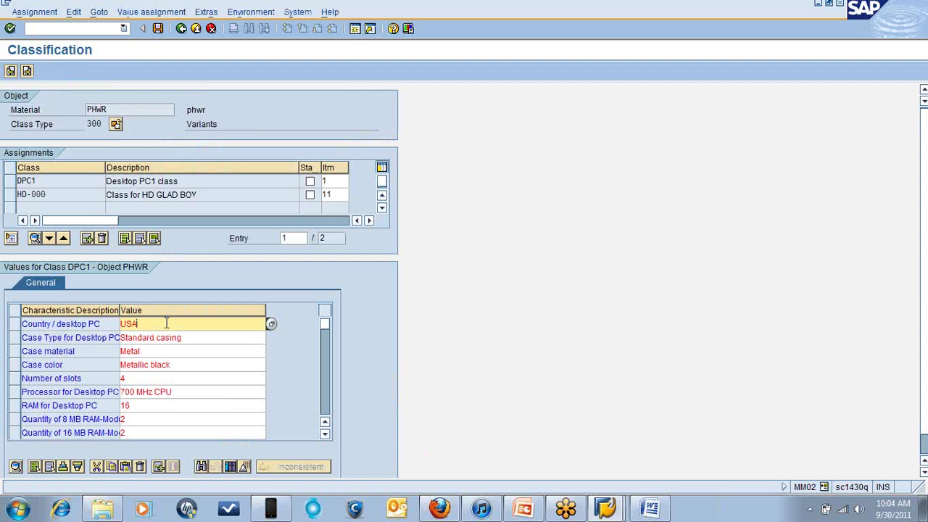
- Clear the Country / desktop PC and Case Type for Desktop PC values of class DPC1
left_click(200, 337)
key("BackSpace")
key("BackSpace")
key("BackSpace")
key("BackSpace")
key("BackSpace")
key("BackSpace")
key("BackSpace")
key("BackSpace")
key("BackSpace")
key("BackSpace")
key("BackSpace")
key("BackSpace")
key("BackSpace")
key("BackSpace")
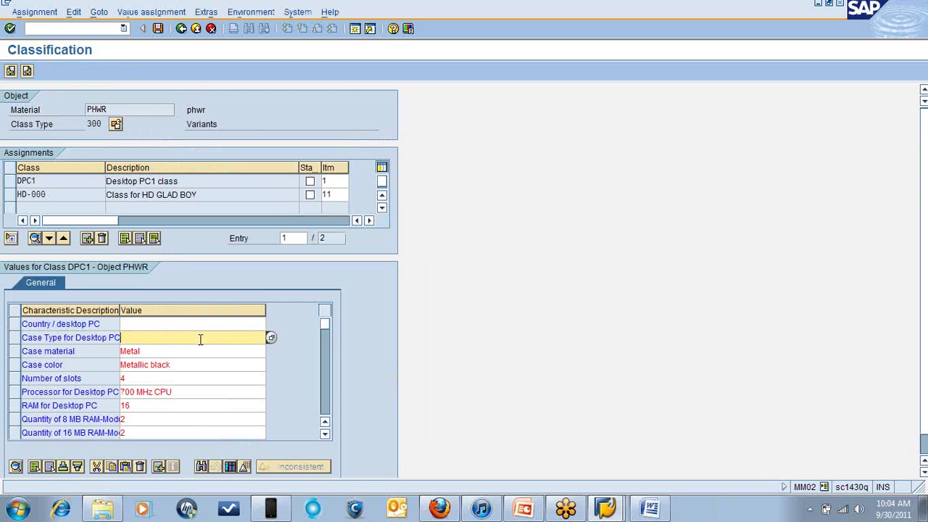
- Clear the Case material and Case color values
left_click(164, 352)
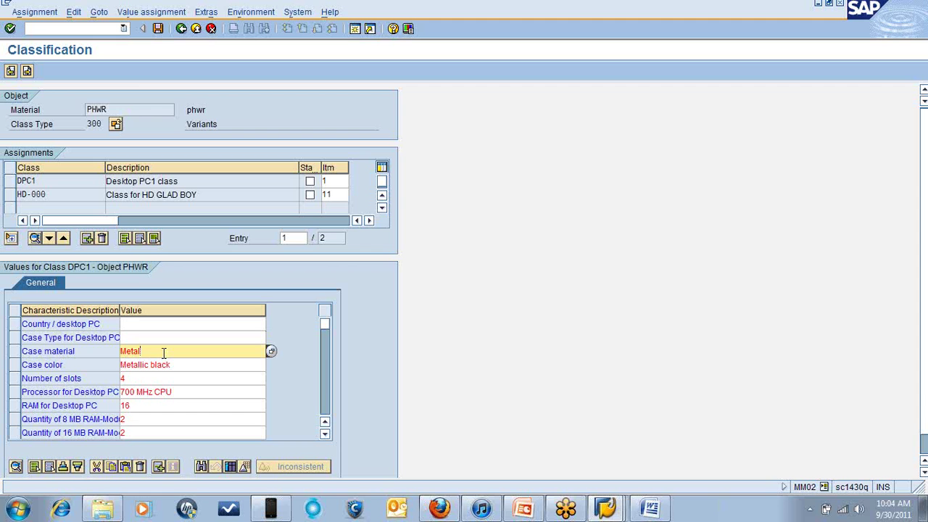
key("BackSpace")
key("BackSpace")
key("BackSpace")
key("BackSpace")
left_click(178, 365)
key("BackSpace")
key("BackSpace")
key("BackSpace")
key("BackSpace")
key("BackSpace")
key("BackSpace")
key("BackSpace")
key("BackSpace")
key("BackSpace")
key("BackSpace")
key("BackSpace")
key("BackSpace")
key("BackSpace")
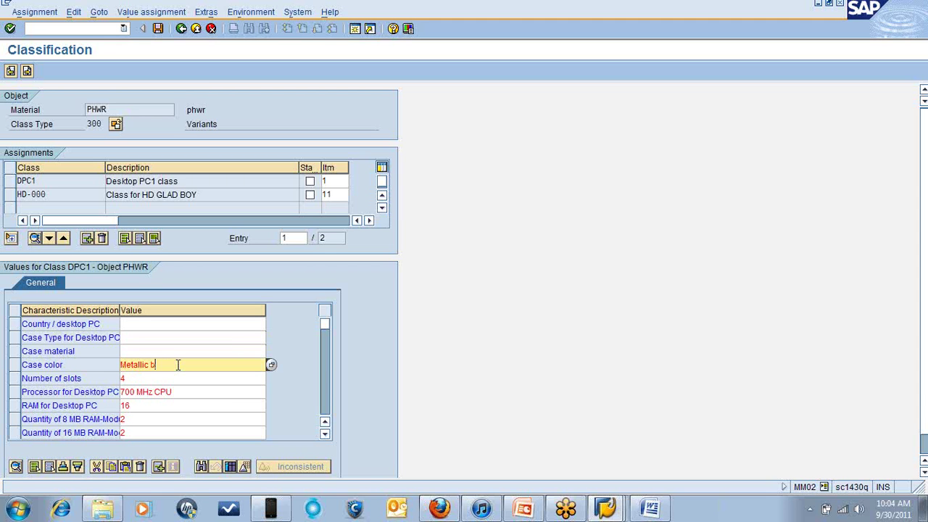
- Clear the Number of slots and Processor for Desktop PC values
left_click(151, 379)
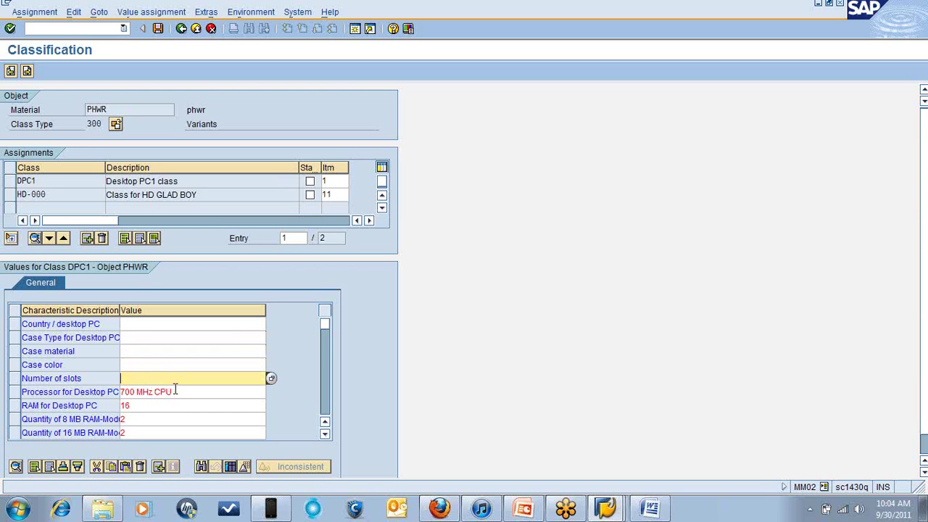
left_click(180, 391)
key("BackSpace")
key("BackSpace")
key("BackSpace")
key("BackSpace")
key("BackSpace")
key("BackSpace")
key("BackSpace")
key("BackSpace")
key("BackSpace")
key("BackSpace")
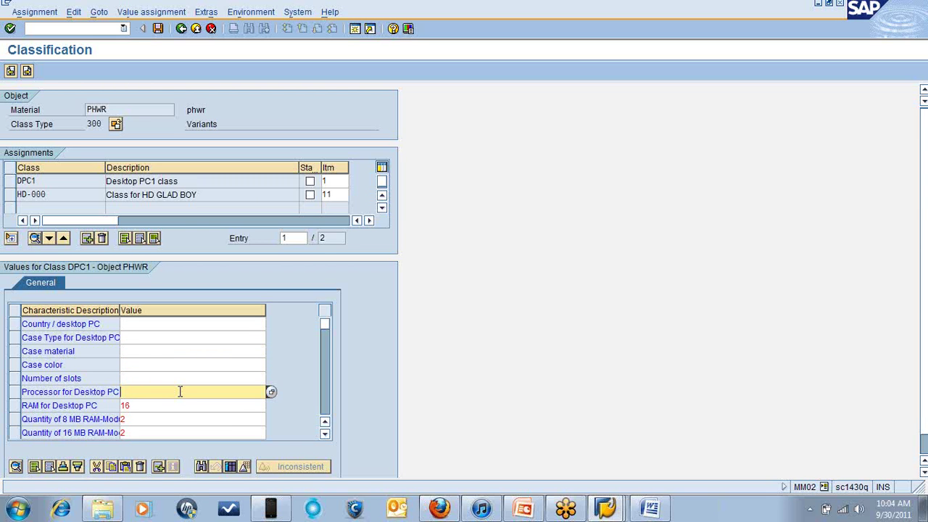
- Clear the RAM for Desktop PC value and the quantities of 8 MB and 16 MB RAM modules
left_click(163, 405)
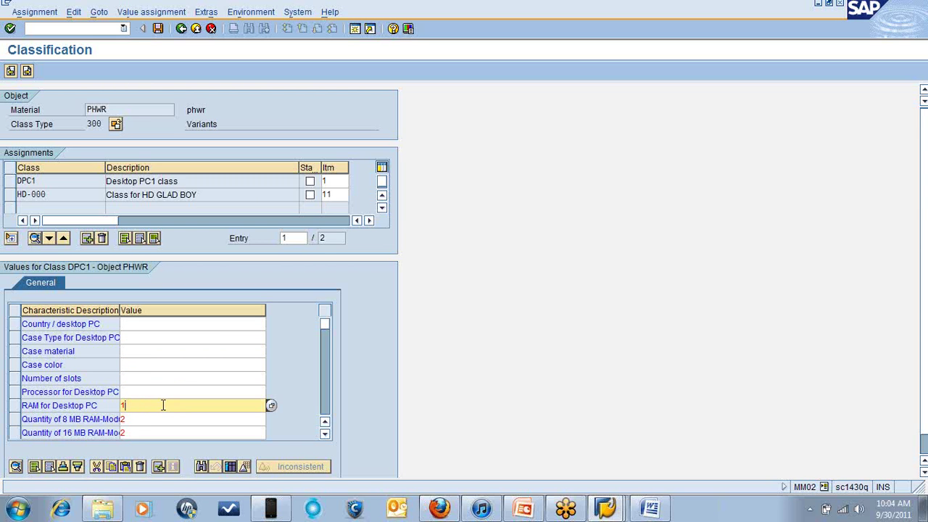
key("BackSpace")
left_click(152, 420)
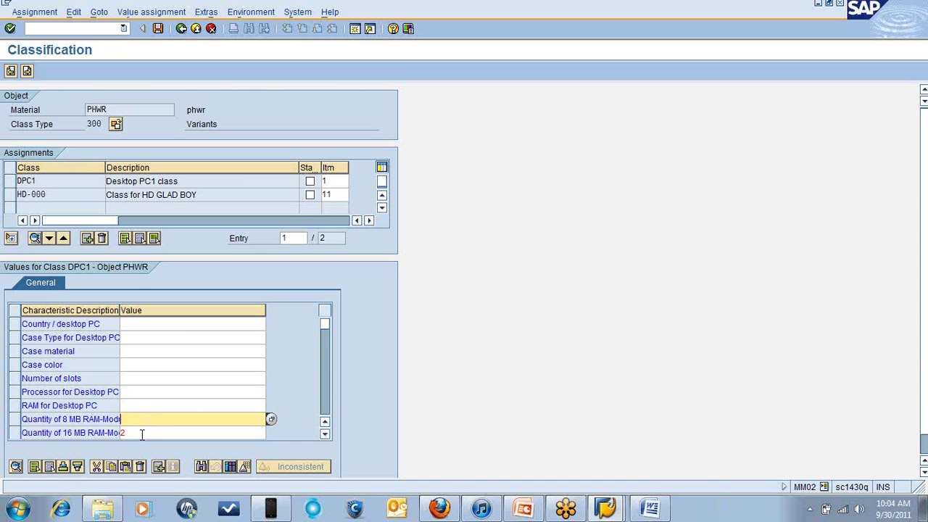
left_click(141, 433)
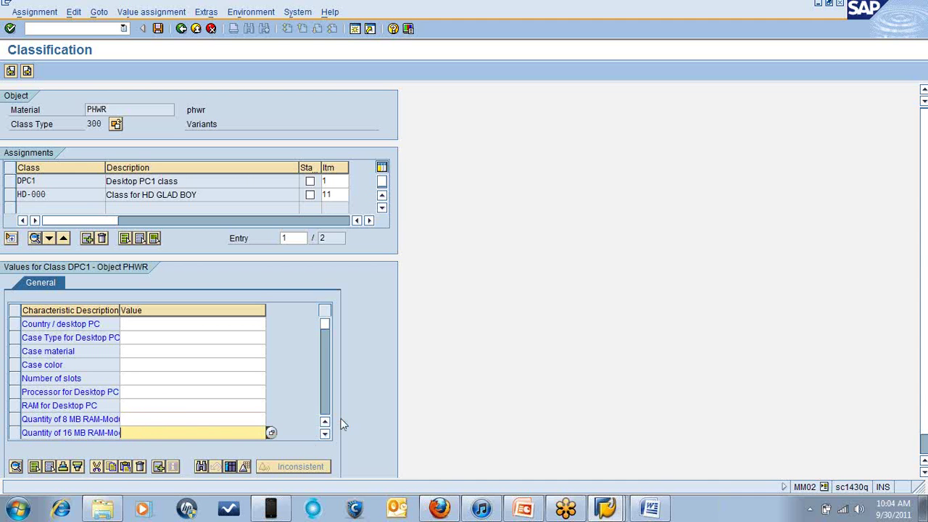
- Clear the quantity of 32 MB RAM modules and the Hard disk for desktop PC value
left_click(325, 434)
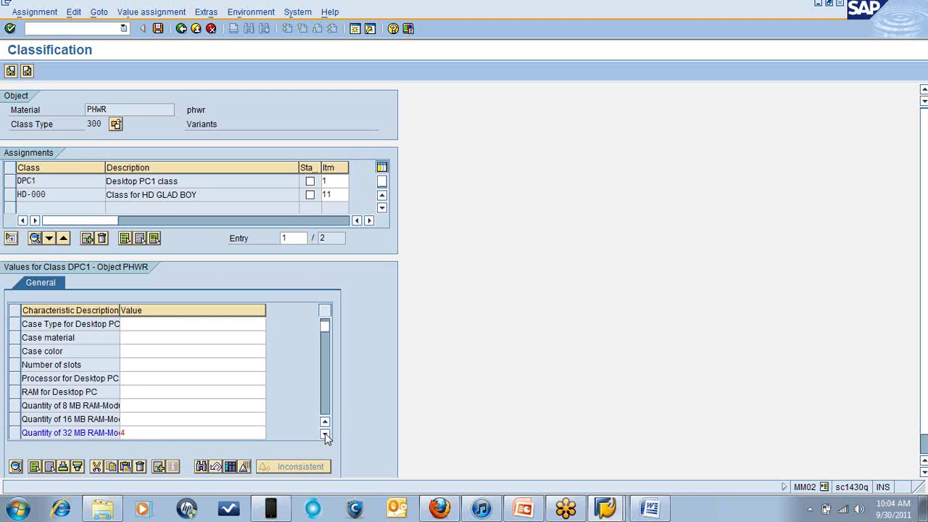
left_click(325, 434)
left_click(325, 433)
left_click(325, 433)
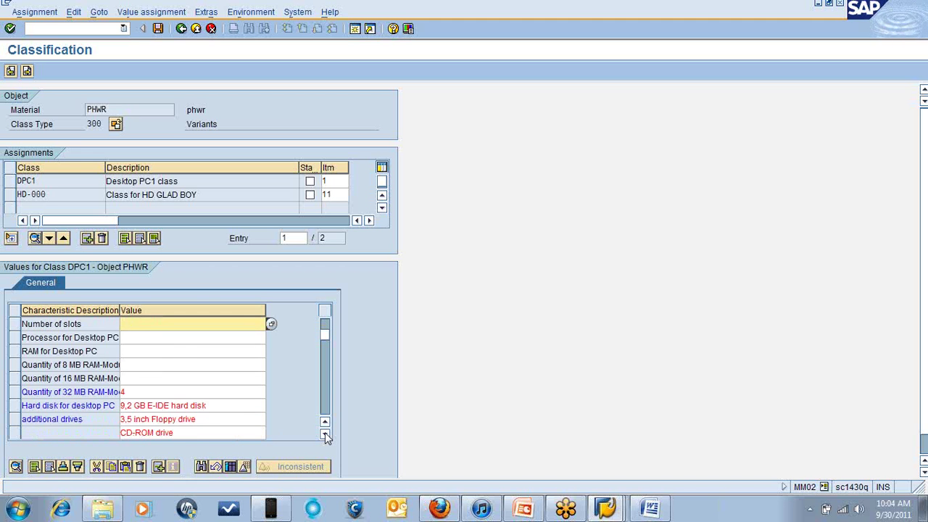
left_click(325, 433)
left_click(325, 433)
left_click(325, 433)
left_click(325, 434)
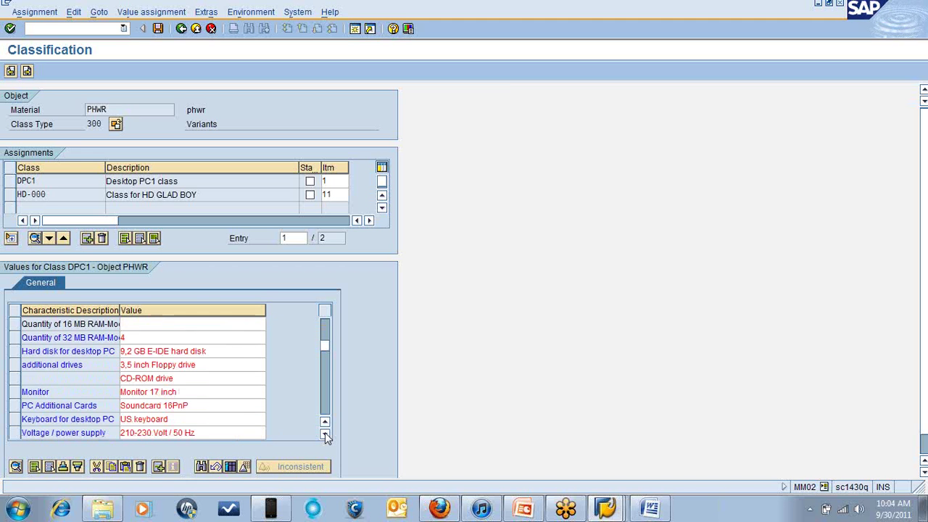
left_click(325, 434)
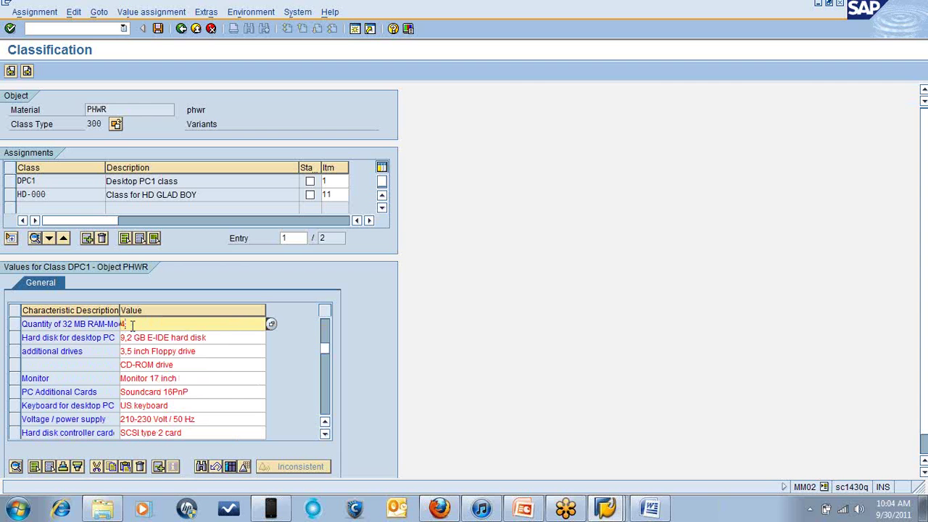
left_click(219, 338)
key("BackSpace")
key("BackSpace")
key("BackSpace")
key("BackSpace")
key("BackSpace")
key("BackSpace")
key("BackSpace")
key("BackSpace")
key("BackSpace")
key("BackSpace")
key("BackSpace")
key("BackSpace")
key("BackSpace")
key("BackSpace")
key("BackSpace")
key("BackSpace")
key("BackSpace")
key("BackSpace")
key("BackSpace")
key("BackSpace")
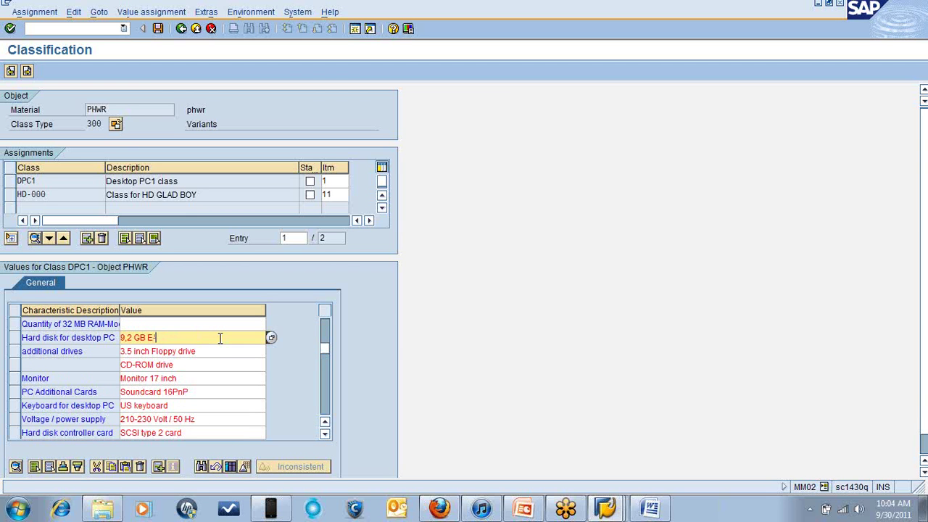
- Clear both additional drives values, 3.5 inch Floppy drive and CD-ROM drive
left_click(218, 351)
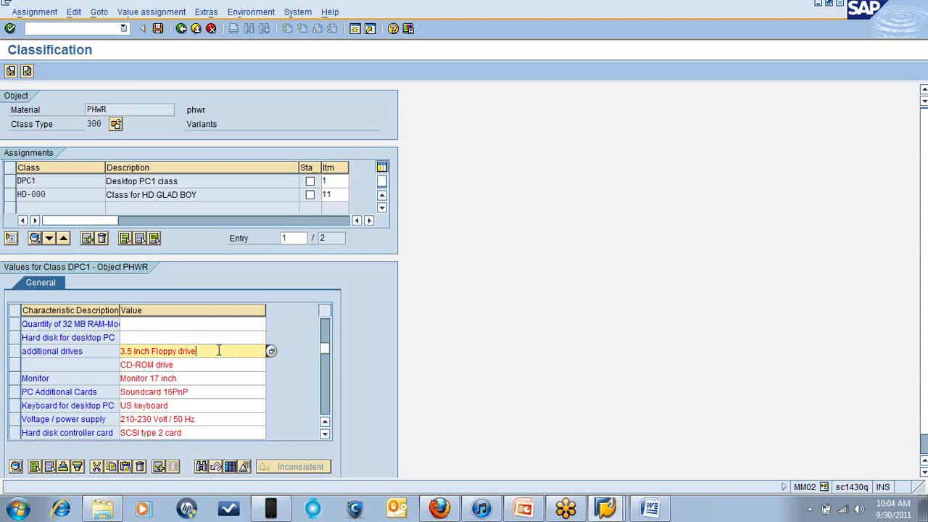
key("BackSpace")
key("BackSpace")
key("BackSpace")
key("BackSpace")
key("BackSpace")
key("BackSpace")
key("BackSpace")
key("BackSpace")
key("BackSpace")
key("BackSpace")
key("BackSpace")
key("BackSpace")
key("BackSpace")
key("BackSpace")
key("BackSpace")
key("BackSpace")
key("BackSpace")
key("BackSpace")
key("BackSpace")
key("BackSpace")
left_click(207, 369)
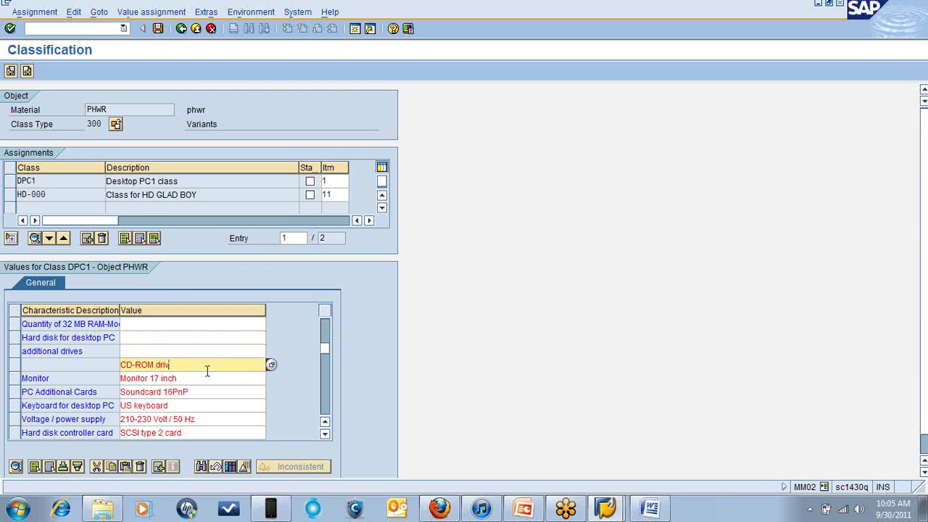
key("BackSpace")
key("BackSpace")
key("BackSpace")
key("BackSpace")
key("BackSpace")
key("BackSpace")
key("BackSpace")
key("BackSpace")
key("BackSpace")
key("BackSpace")
key("BackSpace")
- Clear the Monitor and PC Additional Cards values
left_click(200, 381)
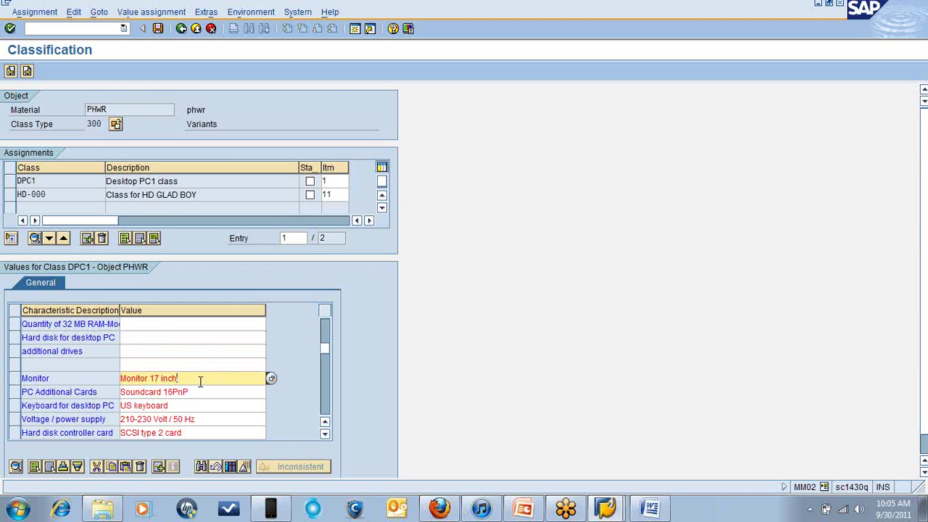
key("BackSpace")
key("BackSpace")
key("BackSpace")
key("BackSpace")
key("BackSpace")
key("BackSpace")
key("BackSpace")
key("BackSpace")
key("BackSpace")
key("BackSpace")
key("BackSpace")
key("BackSpace")
key("BackSpace")
key("BackSpace")
left_click(199, 394)
key("BackSpace")
key("BackSpace")
key("BackSpace")
key("BackSpace")
key("BackSpace")
key("BackSpace")
key("BackSpace")
key("BackSpace")
key("BackSpace")
key("BackSpace")
key("BackSpace")
key("BackSpace")
key("BackSpace")
key("BackSpace")
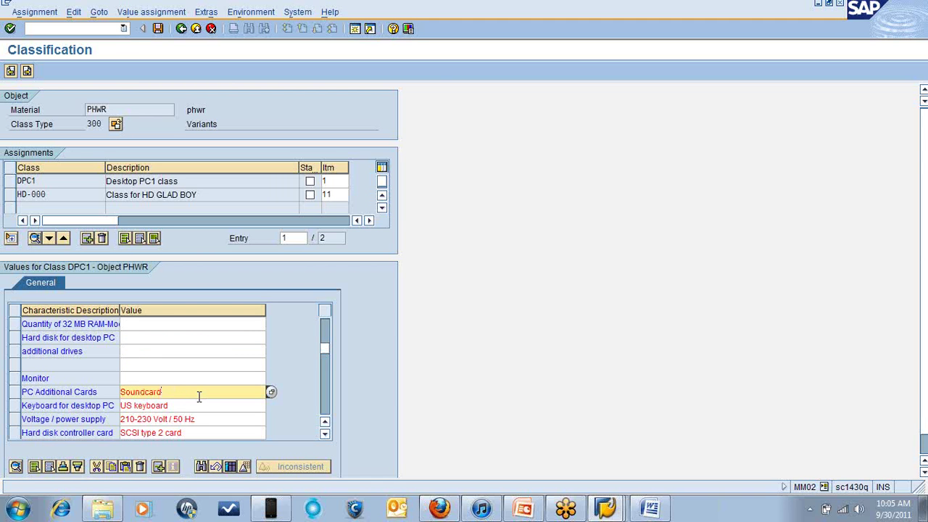
- Clear the Keyboard for desktop PC and Voltage / power supply values
left_click(185, 407)
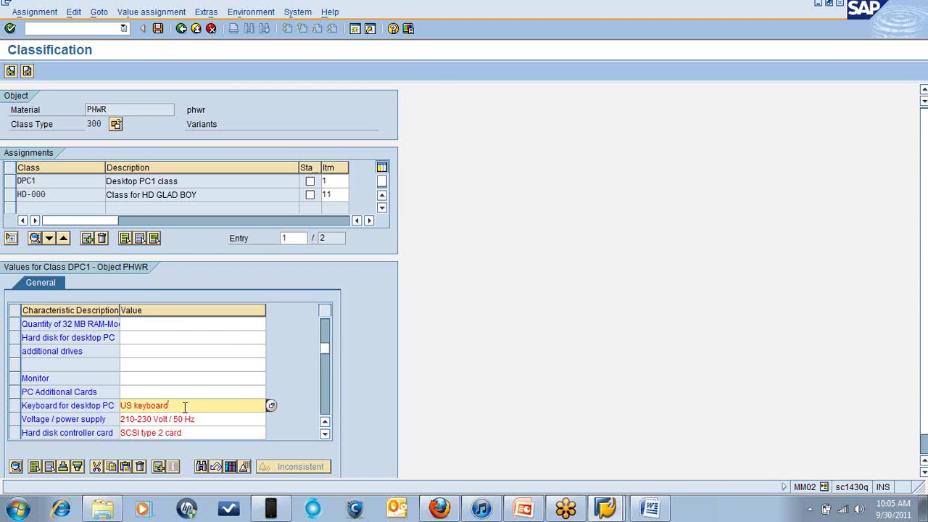
key("BackSpace")
key("BackSpace")
key("BackSpace")
key("BackSpace")
key("BackSpace")
key("BackSpace")
key("BackSpace")
key("BackSpace")
key("BackSpace")
key("BackSpace")
left_click(199, 418)
key("BackSpace")
key("BackSpace")
key("BackSpace")
key("BackSpace")
key("BackSpace")
key("BackSpace")
key("BackSpace")
key("BackSpace")
key("BackSpace")
key("BackSpace")
key("BackSpace")
key("BackSpace")
key("BackSpace")
key("BackSpace")
key("BackSpace")
key("BackSpace")
key("BackSpace")
key("BackSpace")
key("BackSpace")
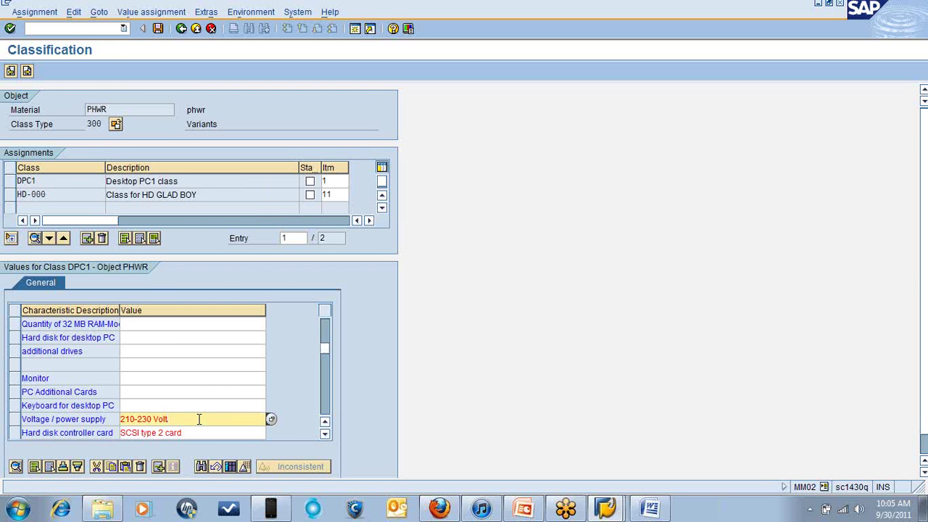
- Clear the Hard disk controller card value
left_click(199, 432)
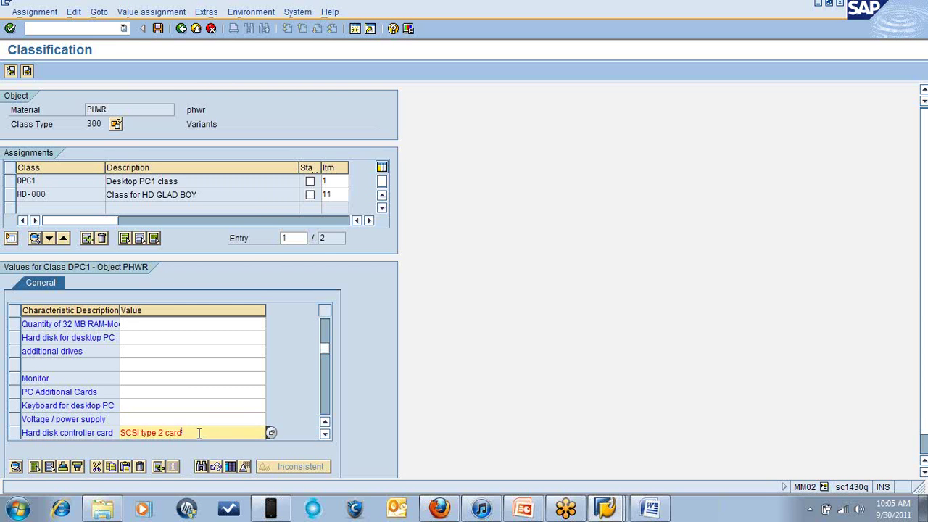
key("BackSpace")
key("BackSpace")
key("BackSpace")
key("BackSpace")
key("BackSpace")
key("BackSpace")
key("BackSpace")
key("BackSpace")
key("BackSpace")
key("BackSpace")
key("BackSpace")
key("BackSpace")
key("BackSpace")
key("BackSpace")
key("BackSpace")
- Clear the Number of cards value in the DPC1 class values for material PHWR
left_click(324, 435)
left_click(325, 434)
left_click(325, 434)
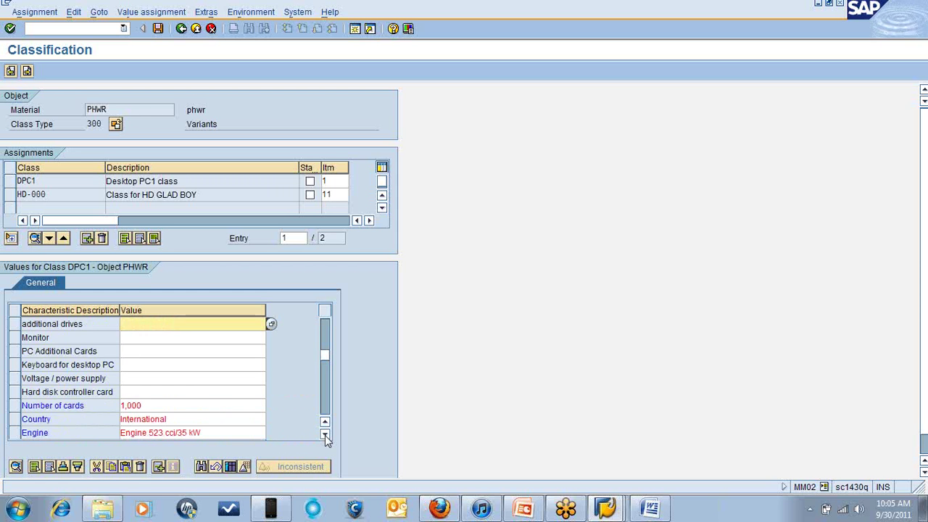
left_click(325, 434)
left_click(325, 434)
left_click(325, 434)
left_click(325, 434)
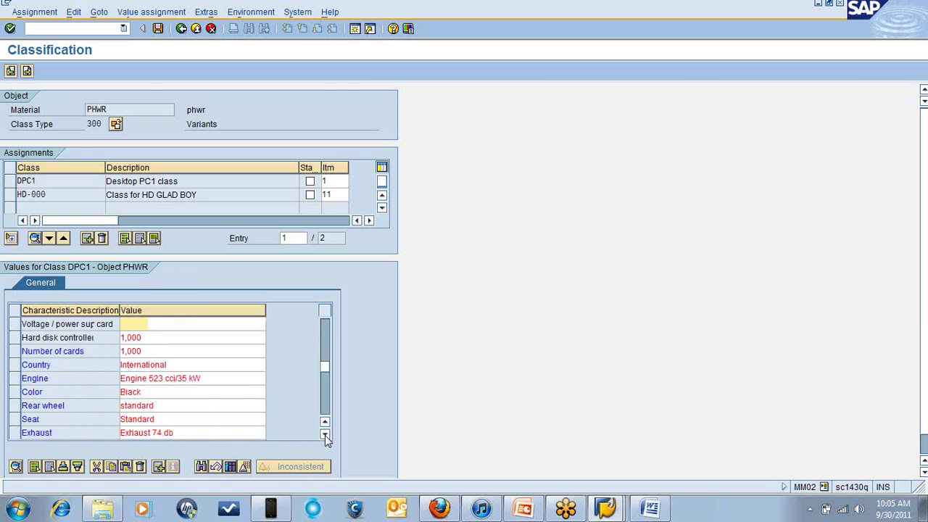
left_click(324, 434)
left_click(324, 434)
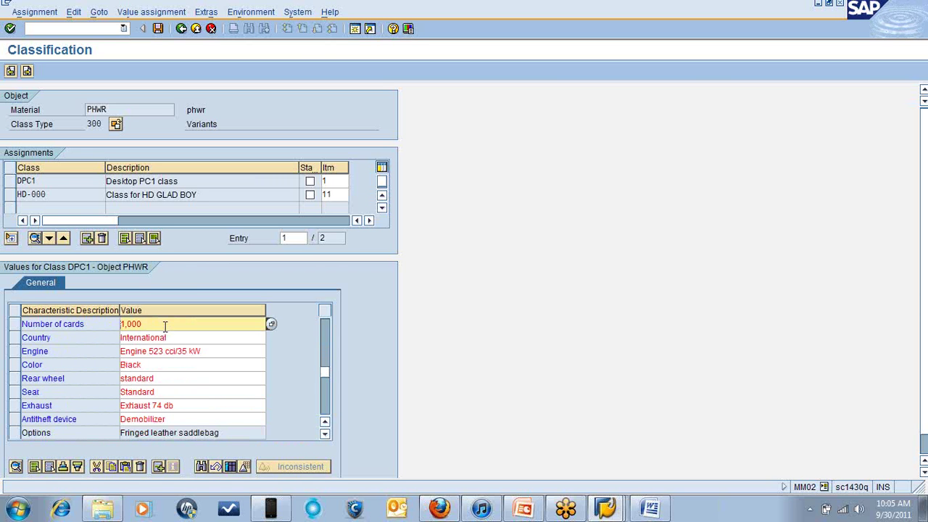
key("BackSpace")
key("BackSpace")
key("BackSpace")
key("BackSpace")
- Clear the Country value, International, in the DPC1 class values
left_click(176, 338)
key("BackSpace")
key("BackSpace")
key("BackSpace")
key("BackSpace")
key("BackSpace")
key("BackSpace")
key("BackSpace")
key("BackSpace")
key("BackSpace")
key("BackSpace")
key("BackSpace")
key("BackSpace")
key("BackSpace")
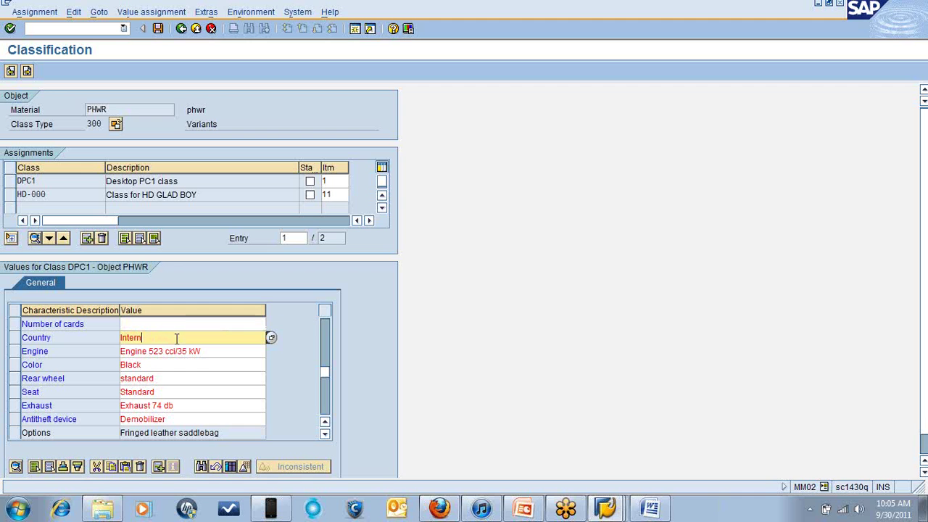
- Clear the Engine value, Engine 523 cci/35 kW, in the DPC1 class values
left_click(209, 354)
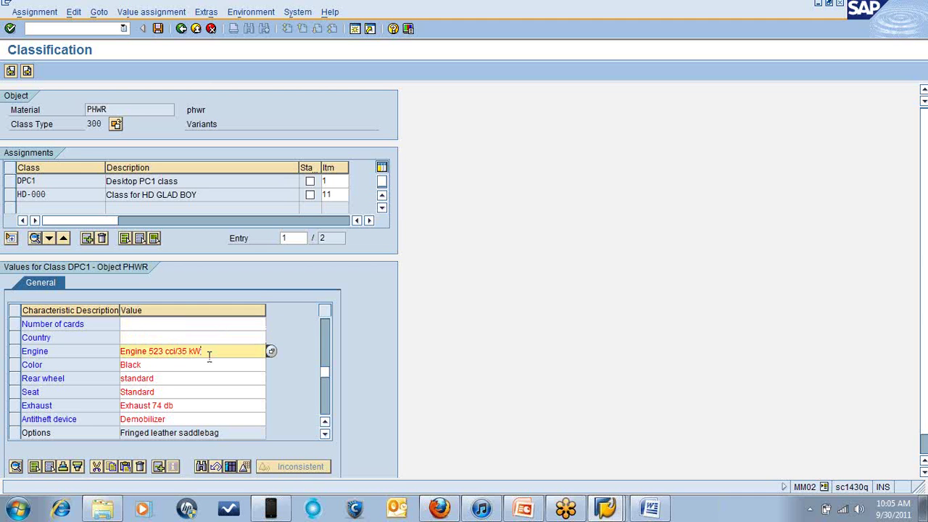
key("BackSpace")
key("BackSpace")
key("BackSpace")
key("BackSpace")
key("BackSpace")
key("BackSpace")
key("BackSpace")
key("BackSpace")
key("BackSpace")
key("BackSpace")
key("BackSpace")
key("BackSpace")
key("BackSpace")
key("BackSpace")
key("BackSpace")
key("BackSpace")
key("BackSpace")
key("BackSpace")
key("BackSpace")
- Clear the Color value, Black, and the standard Rear wheel value
left_click(181, 370)
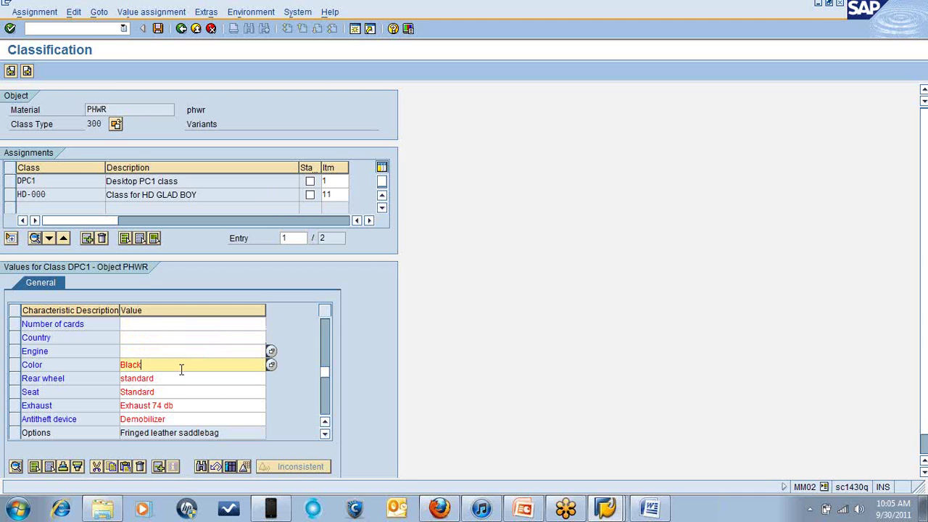
key("BackSpace")
key("BackSpace")
key("BackSpace")
key("BackSpace")
left_click(179, 378)
key("BackSpace")
key("BackSpace")
key("BackSpace")
key("BackSpace")
key("BackSpace")
key("BackSpace")
key("BackSpace")
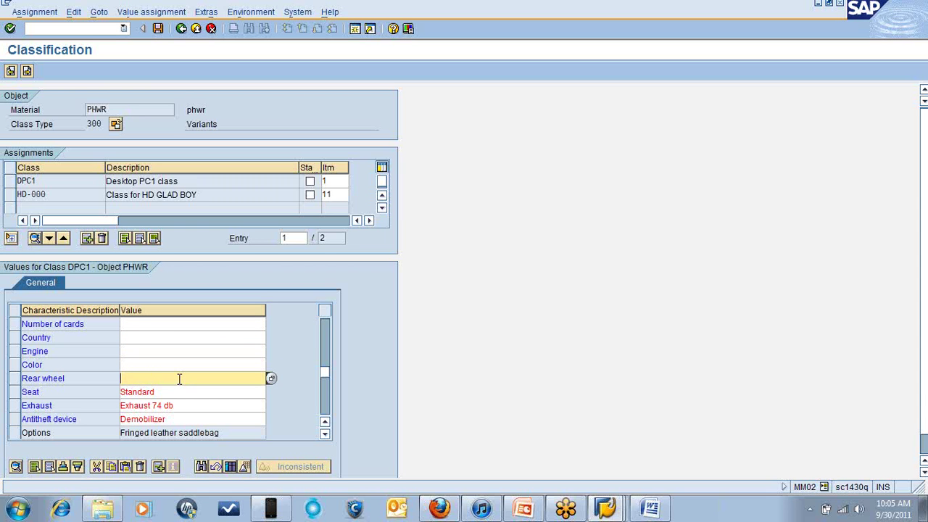
- Clear the Standard Seat value and the Exhaust 74 db value
left_click(177, 391)
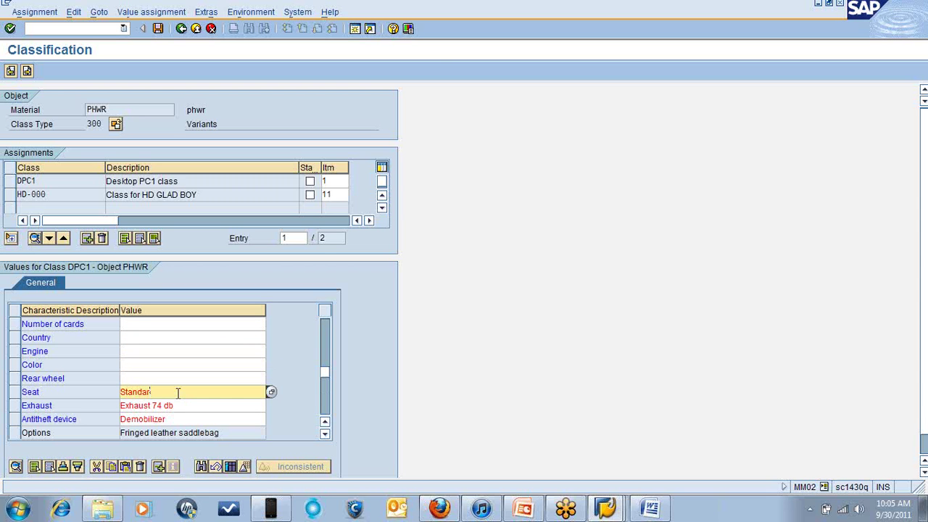
key("BackSpace")
key("BackSpace")
key("BackSpace")
key("BackSpace")
key("BackSpace")
key("BackSpace")
left_click(183, 405)
key("BackSpace")
key("BackSpace")
key("BackSpace")
key("BackSpace")
key("BackSpace")
key("BackSpace")
key("BackSpace")
key("BackSpace")
key("BackSpace")
key("BackSpace")
key("BackSpace")
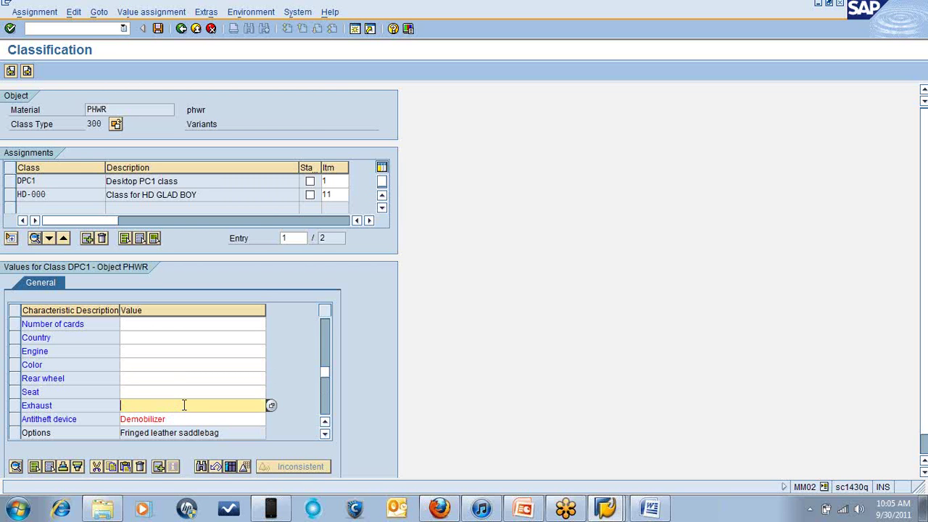
- Clear the Antitheft device value, Demobilizer
left_click(182, 419)
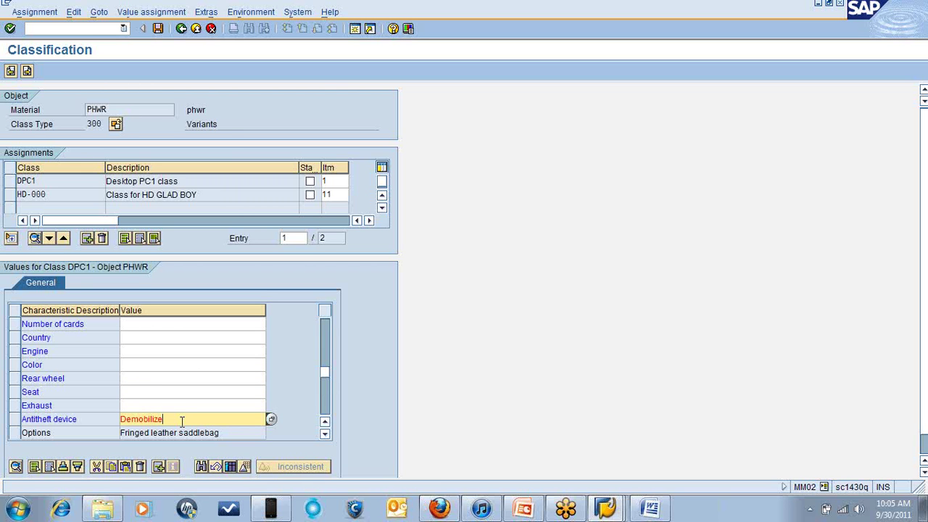
- Clear the Antitheft device value in the characteristics of class DPC1
key("BackSpace")
key("BackSpace")
key("BackSpace")
key("BackSpace")
key("BackSpace")
key("BackSpace")
key("BackSpace")
key("BackSpace")
key("BackSpace")
key("BackSpace")
- Examine the characteristics and values of class DPC1 through to Options, and display those of class HD-000
left_click(27, 182)
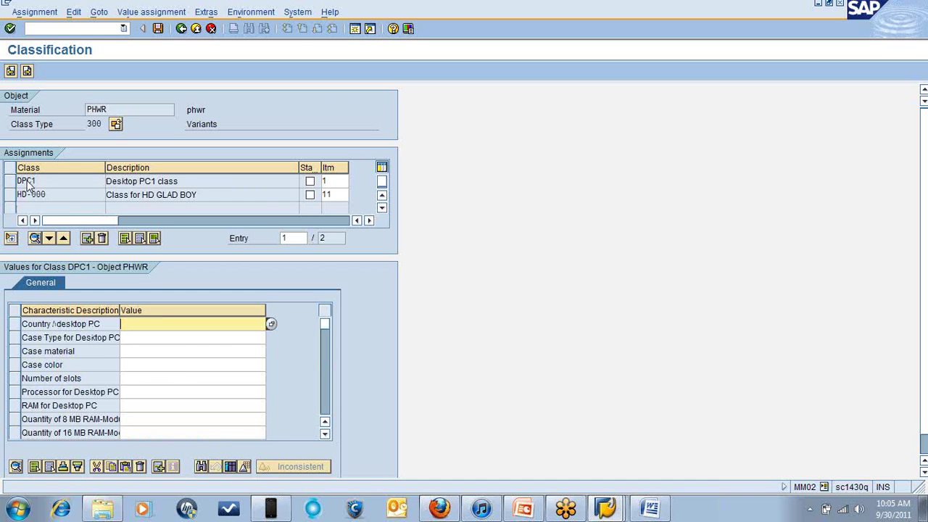
left_click(325, 434)
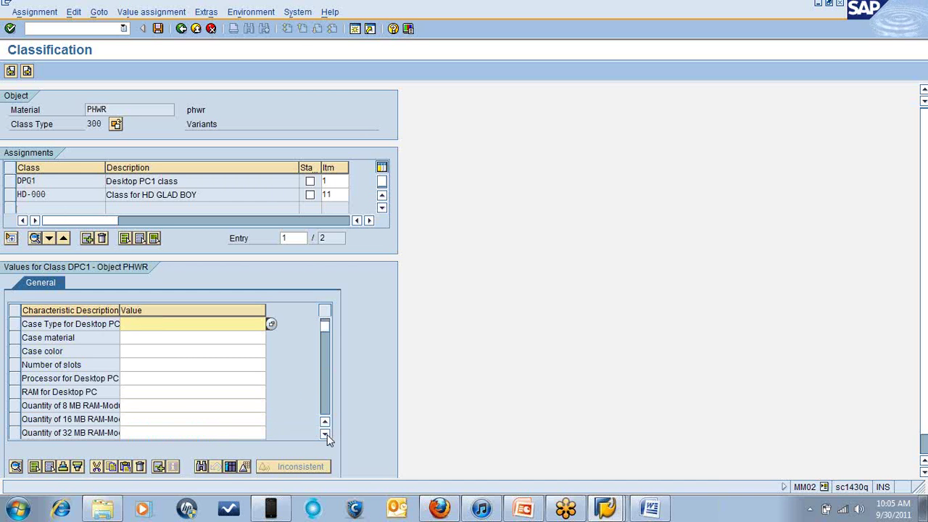
left_click(325, 434)
left_click(325, 433)
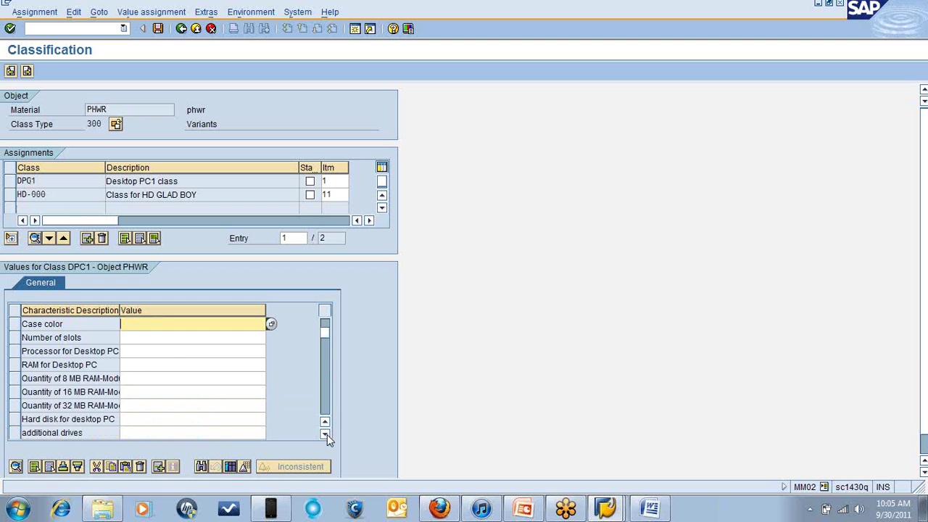
left_click(325, 433)
left_click(325, 434)
left_click(325, 433)
left_click(326, 434)
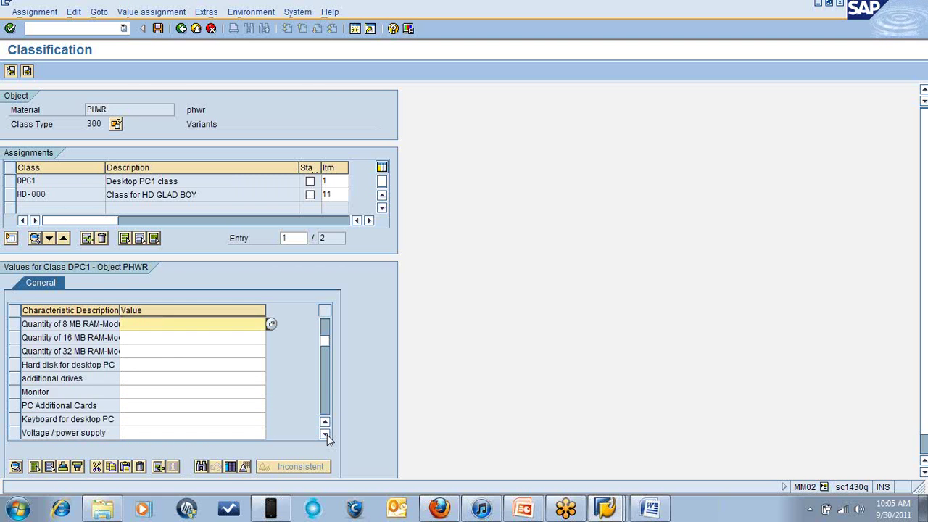
left_click(325, 434)
left_click(325, 434)
left_click(326, 433)
left_click(326, 434)
left_click(325, 433)
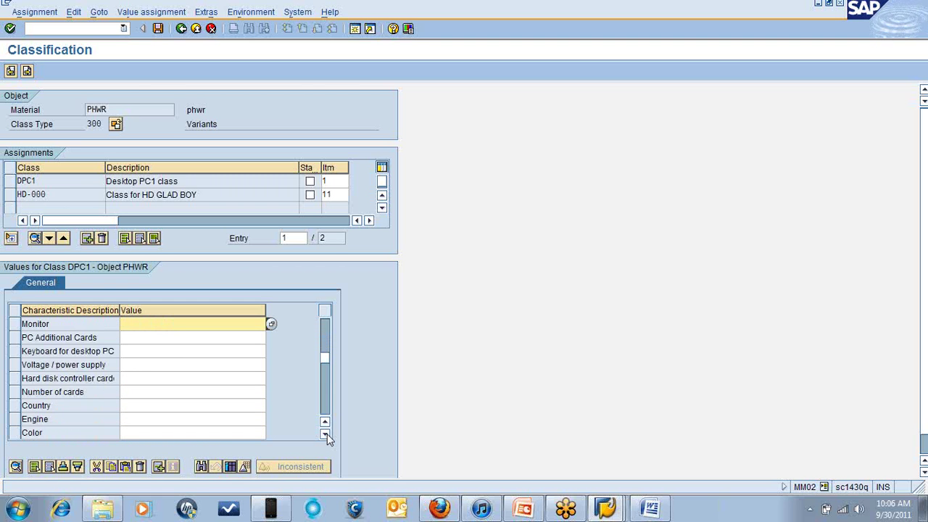
left_click(325, 434)
left_click(325, 434)
left_click(325, 434)
left_click(326, 433)
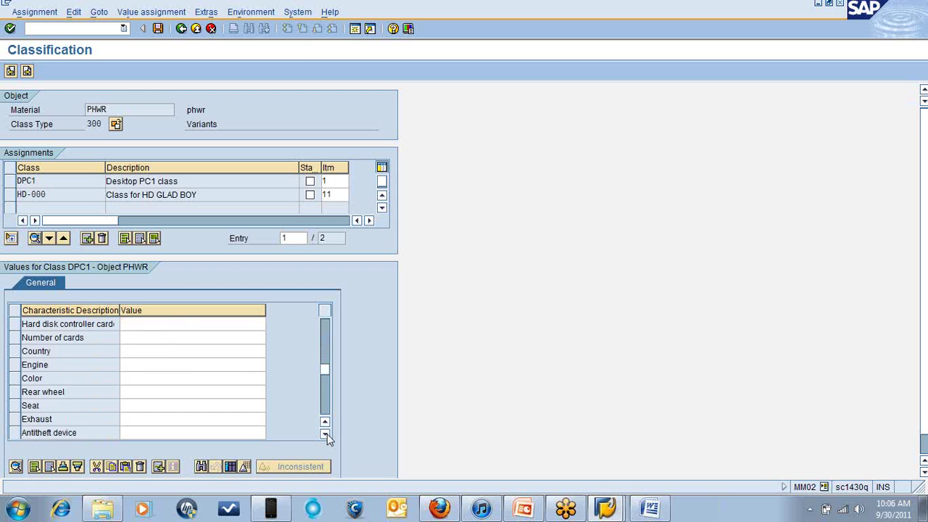
left_click(326, 434)
left_click(325, 433)
left_click(325, 434)
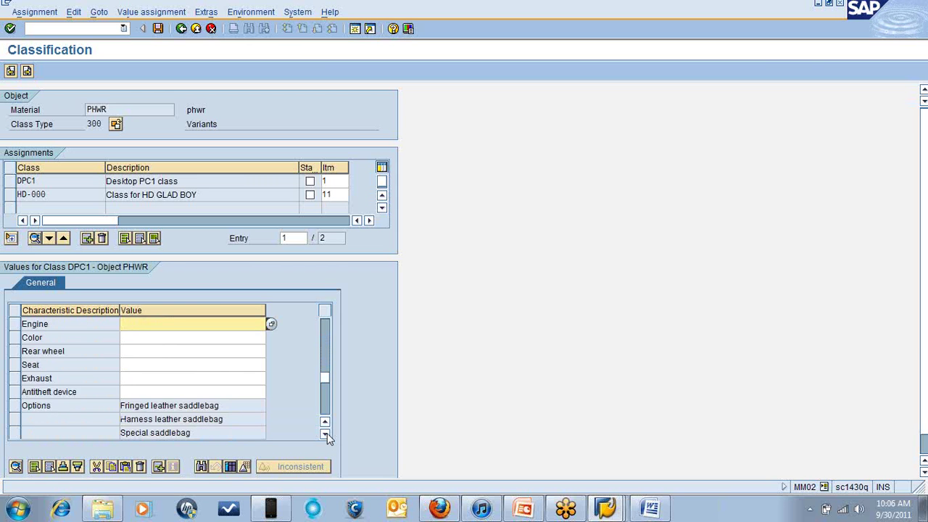
left_click(325, 433)
left_click(326, 433)
left_click(326, 433)
left_click(325, 433)
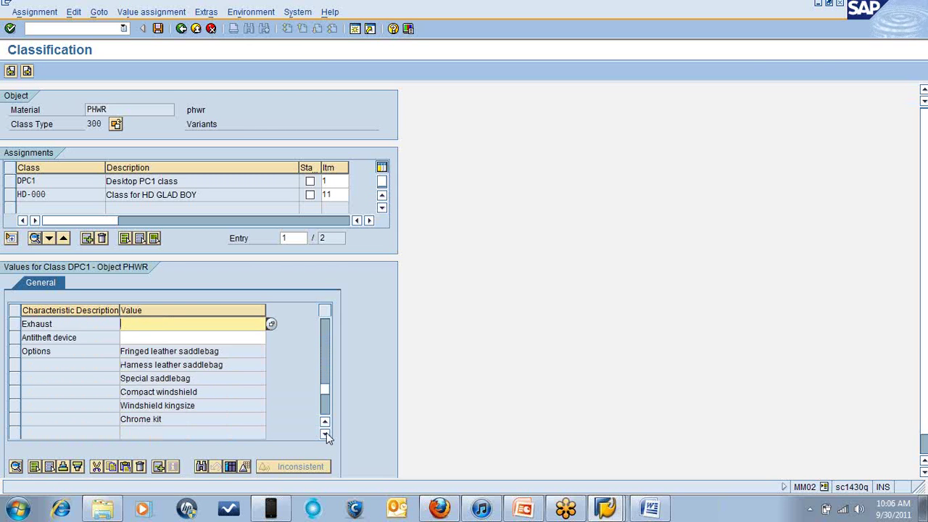
left_click(325, 433)
left_click(326, 434)
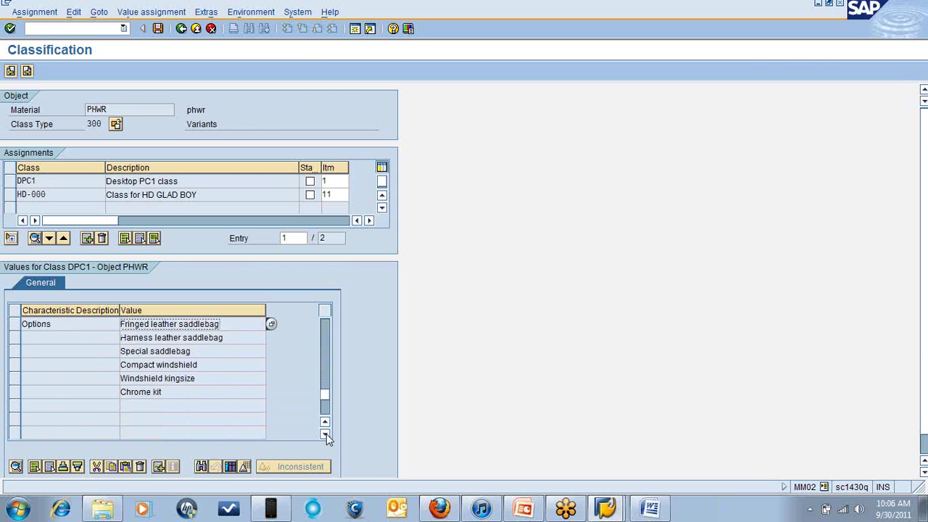
left_click(33, 194)
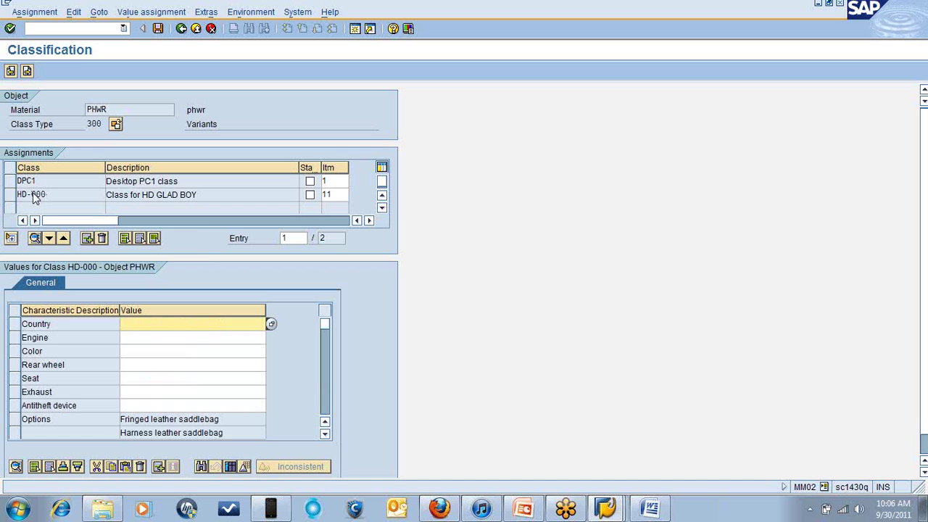
- Save the classification of material PHWR and start sales order creation with transaction /n va01
left_click(157, 29)
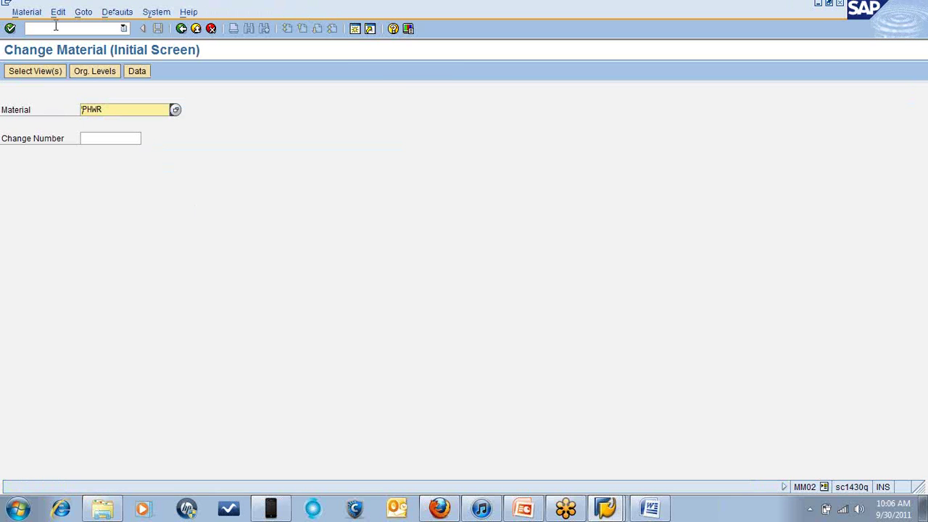
left_click(53, 30)
type("/n va01")
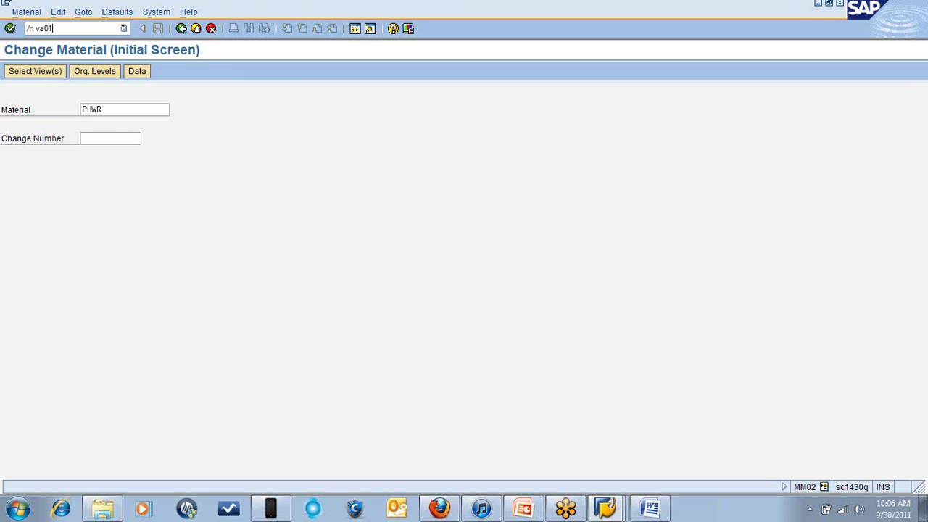
key("Return")
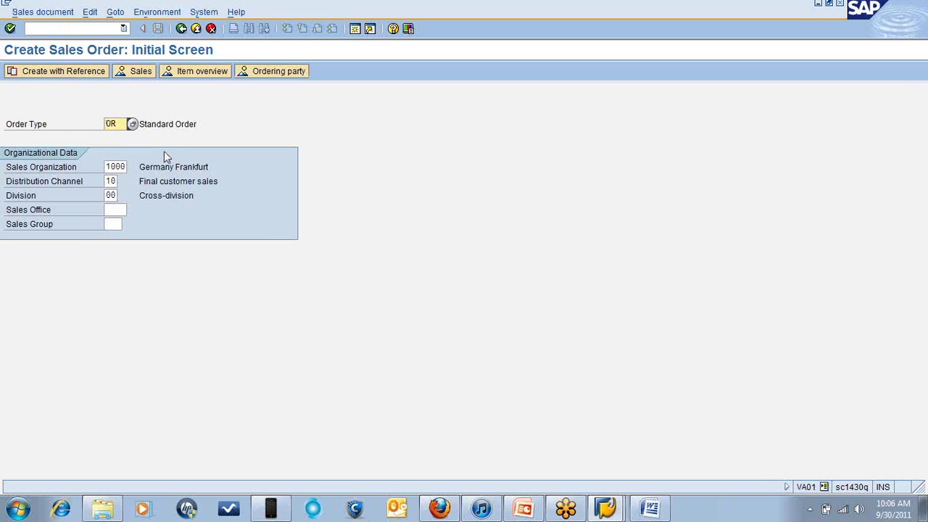
- Start a standard order with the sold-to party number and an item for material phwr, quantity 1, plant 1200
key("Return")
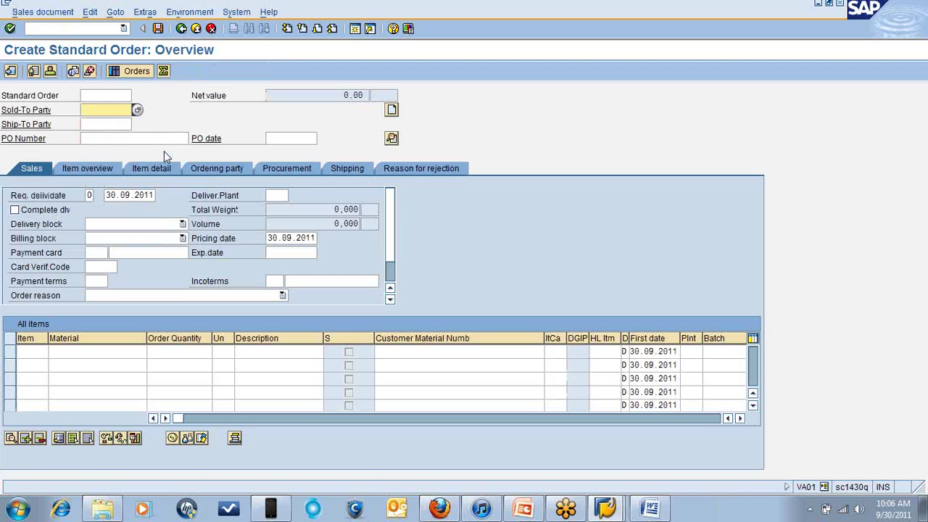
left_click(120, 123)
left_click(91, 351)
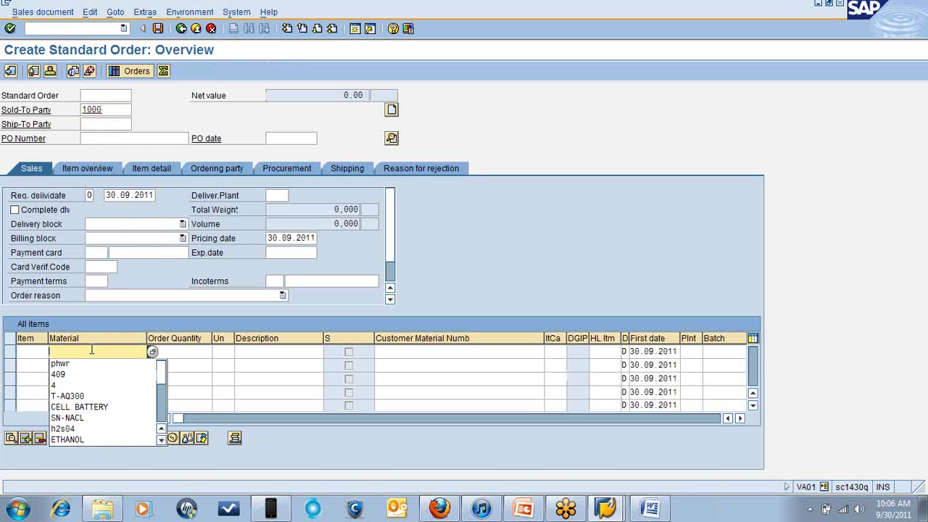
left_click(80, 363)
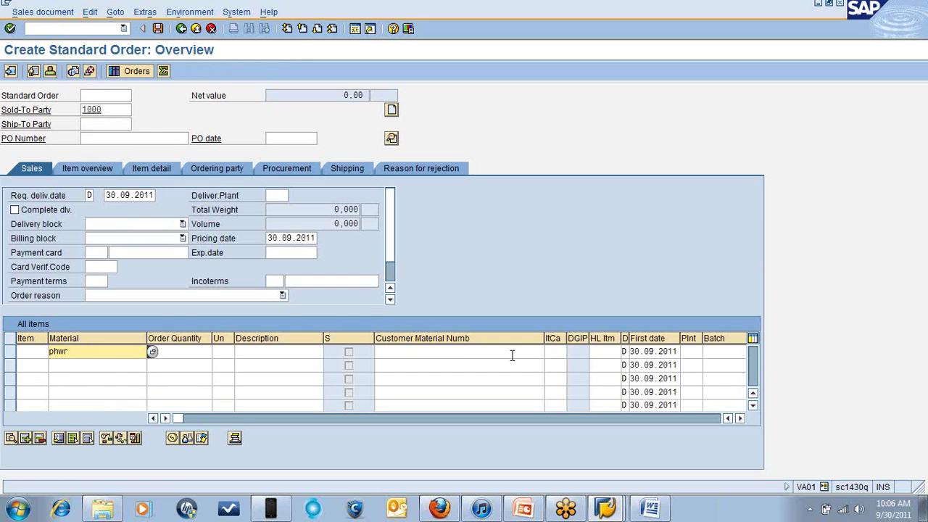
left_click(690, 353)
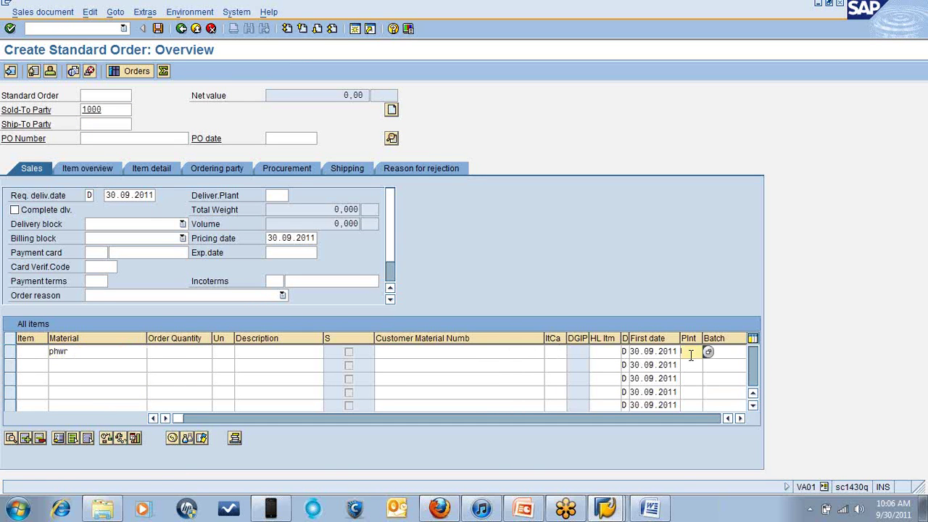
left_click(693, 364)
left_click(187, 353)
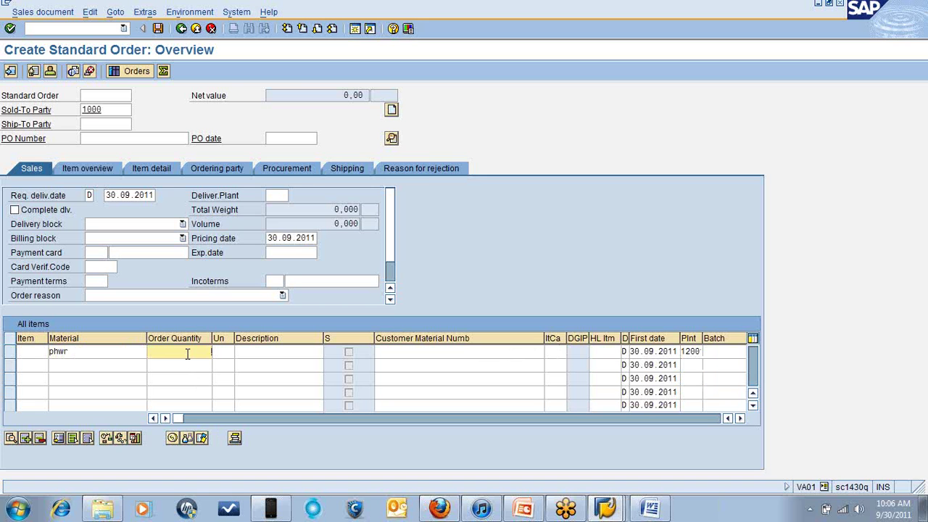
type("1")
key("Return")
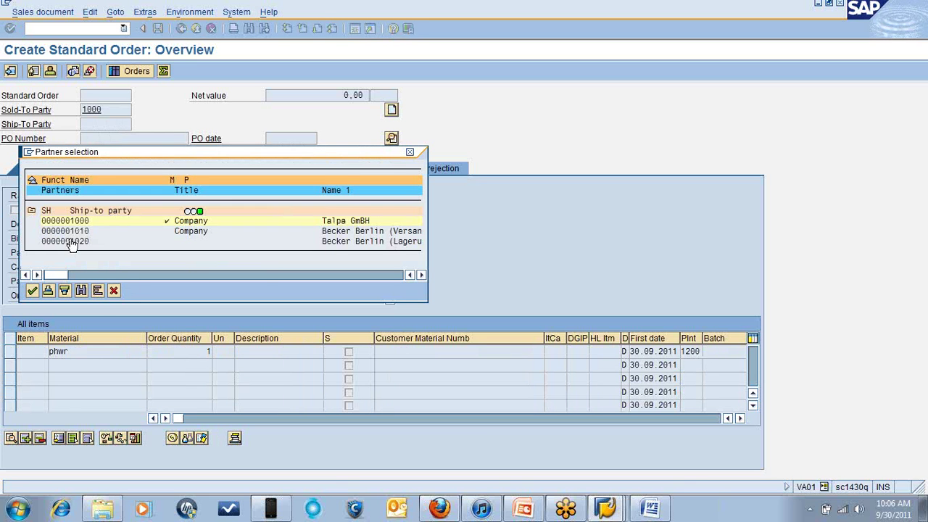
- Choose Becker Berlin (Lagerung) as the ship-to party and Tor A4 as the unloading point
double_click(72, 242)
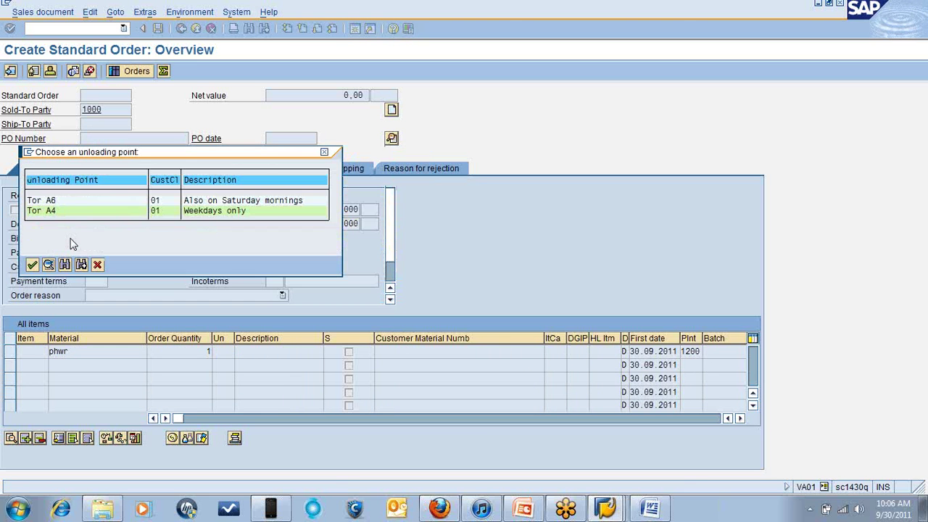
double_click(53, 210)
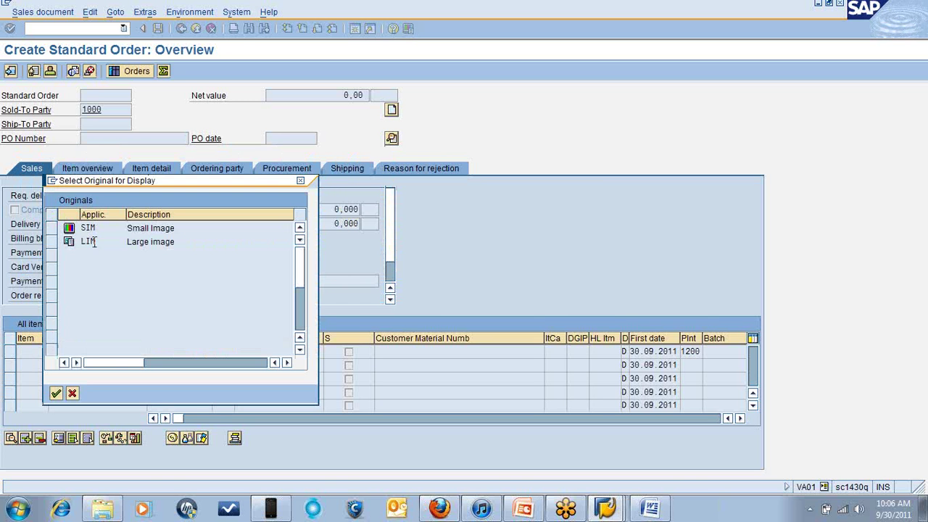
- Select the Large image original for display and dismiss the information messages
double_click(155, 245)
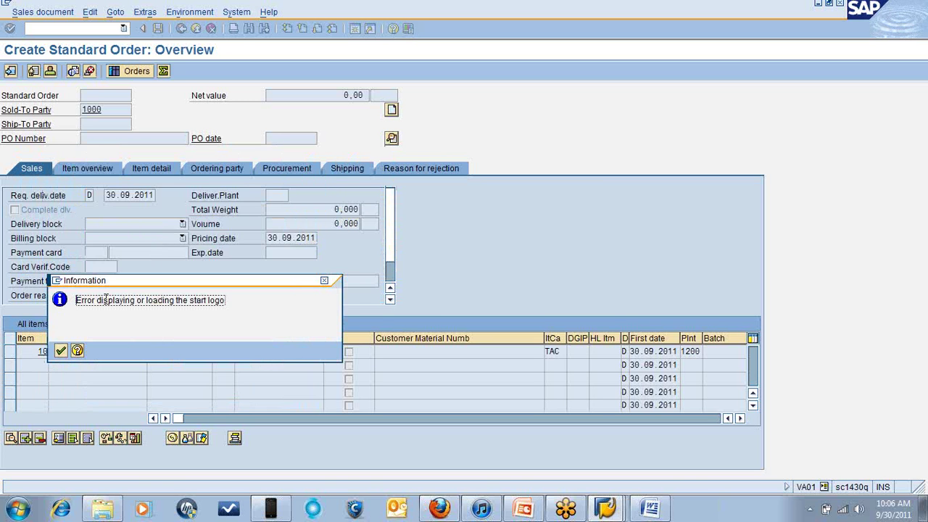
left_click(62, 351)
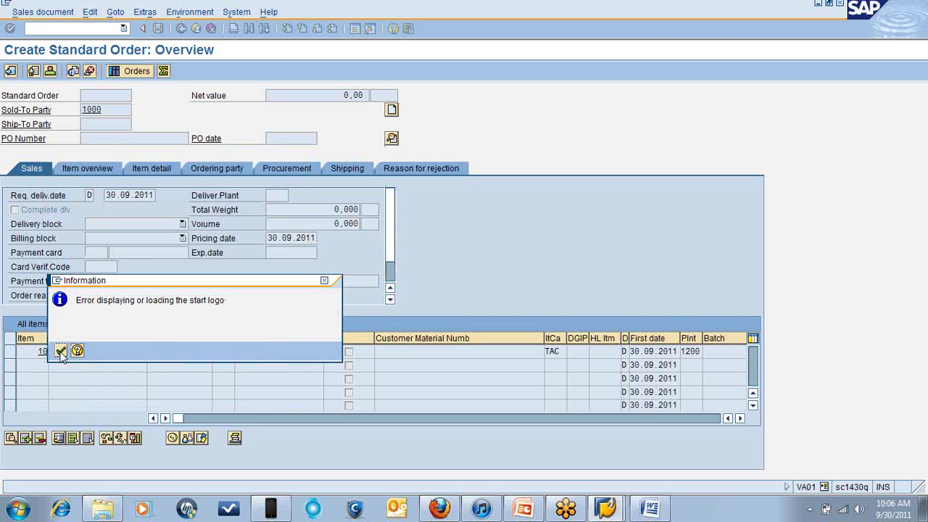
left_click(61, 351)
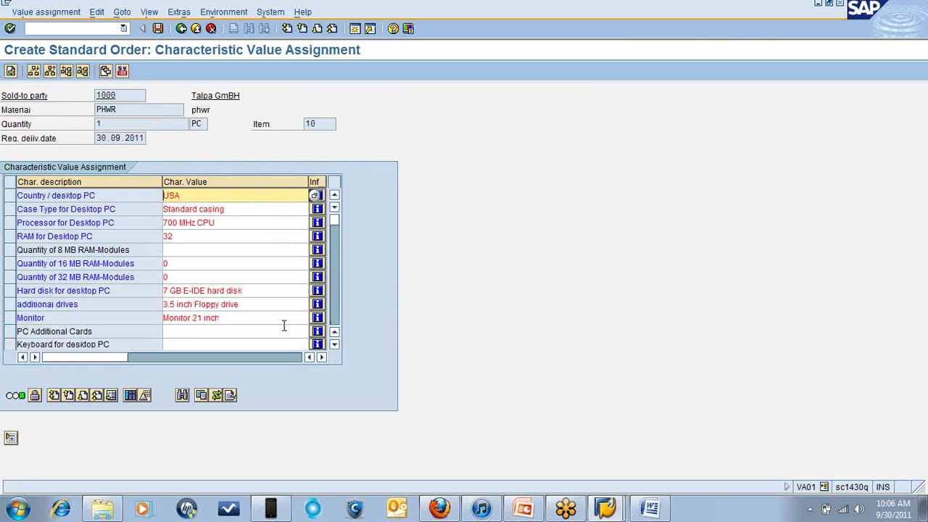
- Accept the proposed characteristic values for item 10 and choose complete delivery in the availability control
left_click(12, 72)
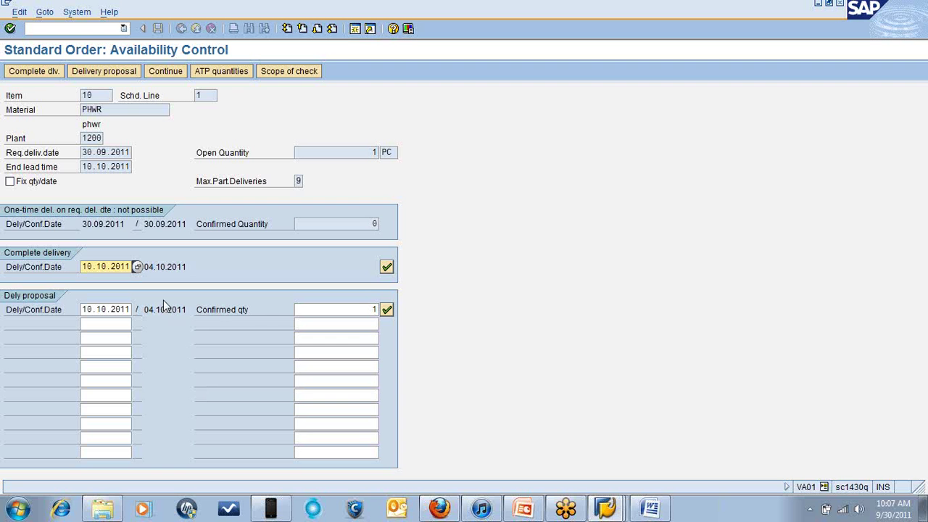
left_click(41, 81)
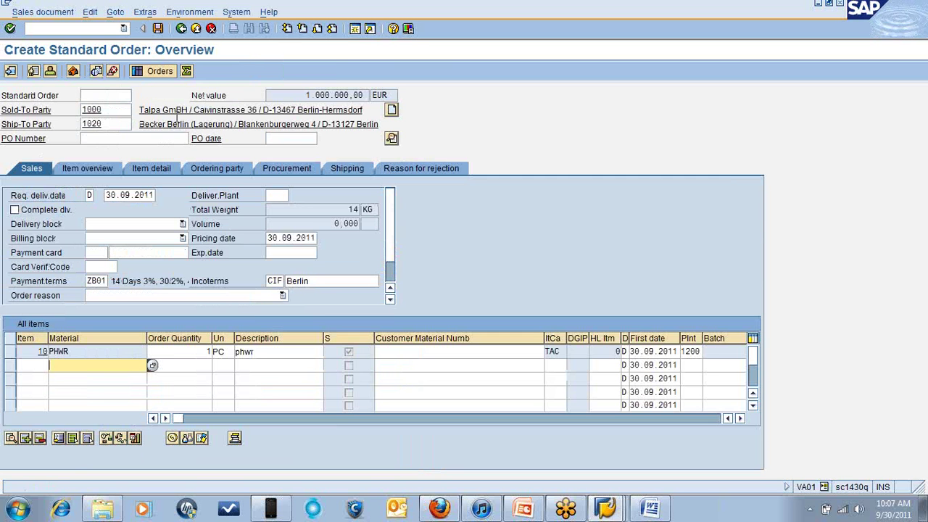
- Check the sales order for missing data with the incompletion log
left_click(90, 11)
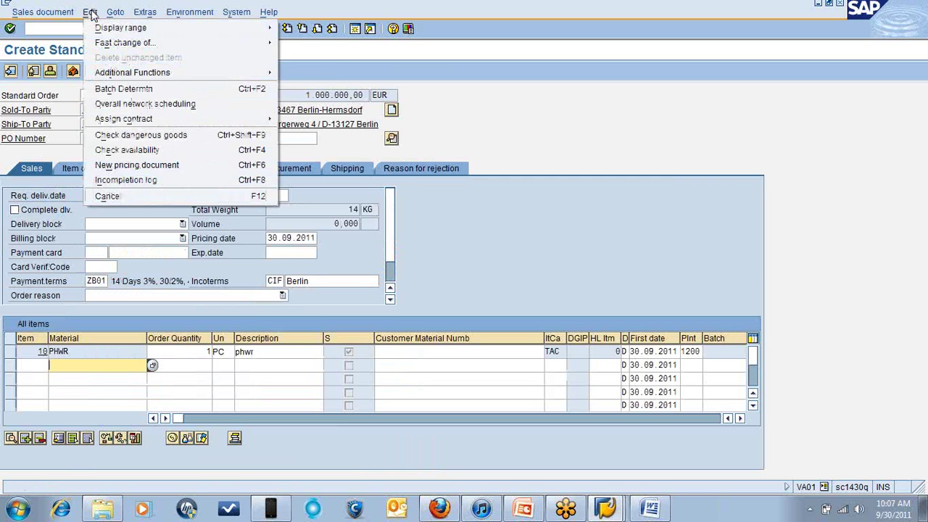
left_click(135, 185)
key("Return")
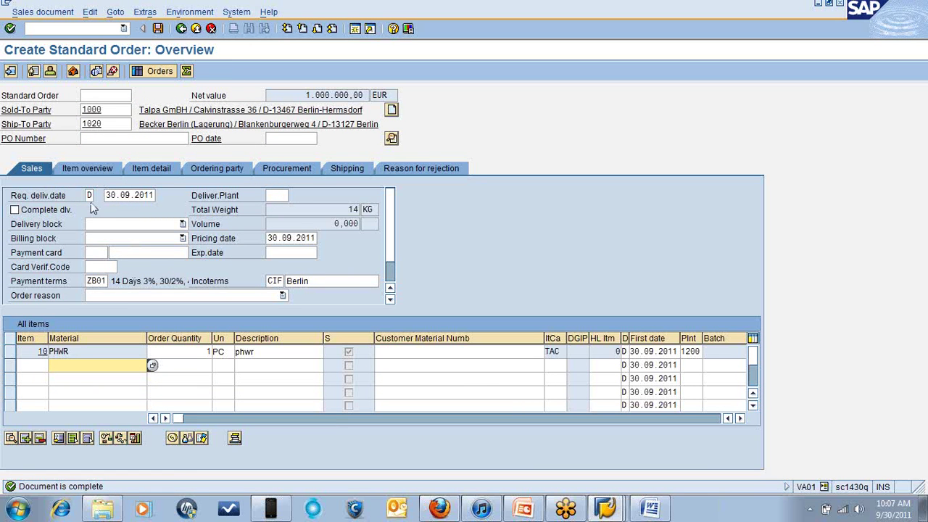
- Open the order's header sales data and inspect the pricing procedure
left_click(10, 352)
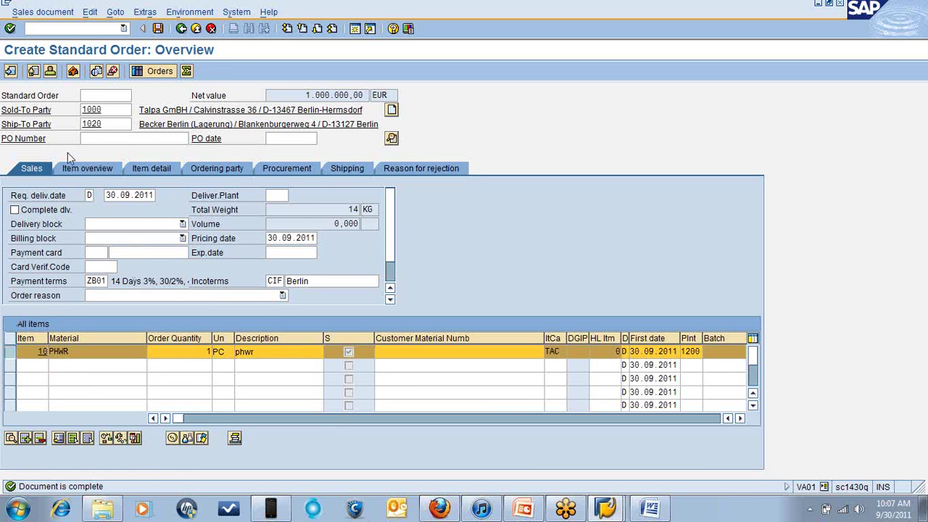
left_click(114, 13)
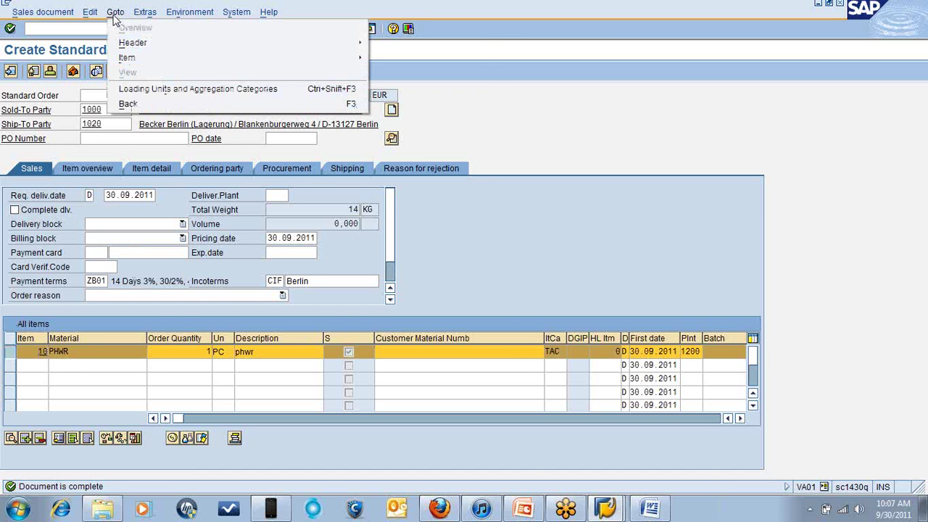
mouse_move(152, 41)
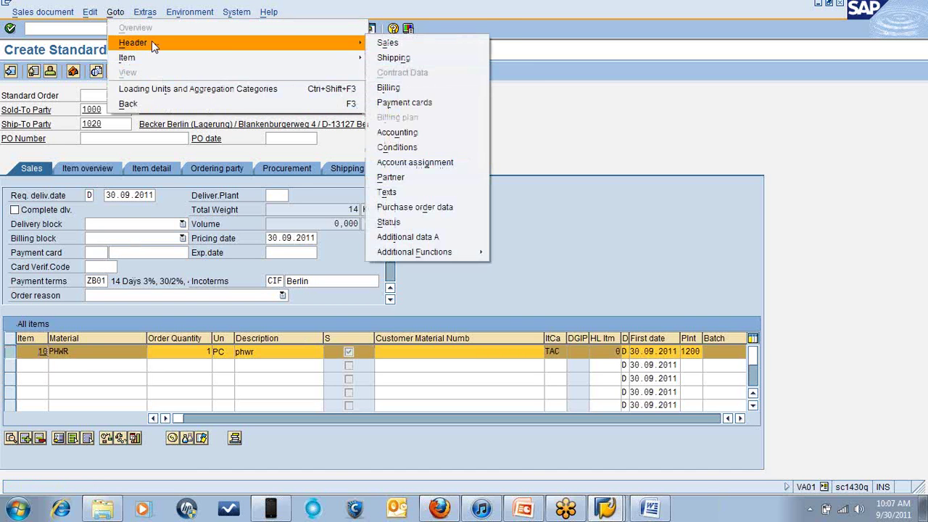
left_click(397, 42)
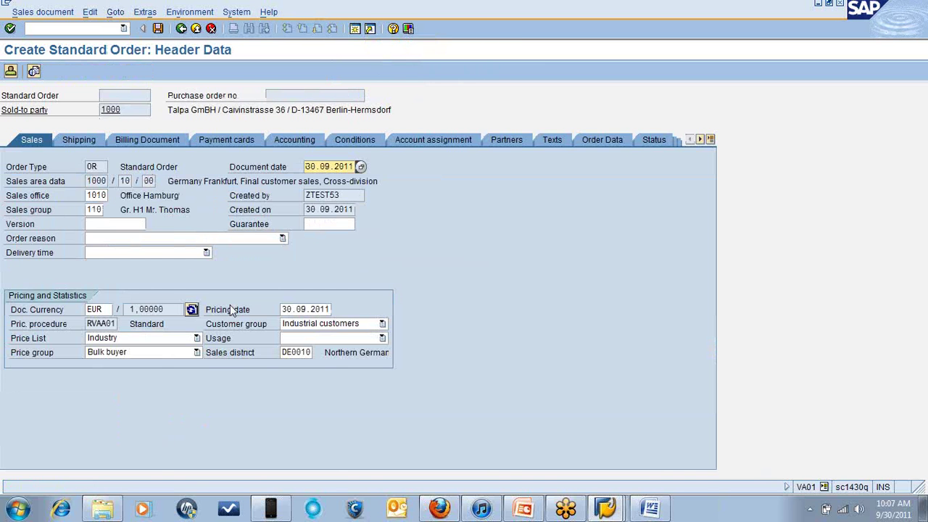
left_click(89, 324)
key("shift+Right")
key("shift+Right")
key("shift+Right")
key("shift+Right")
key("shift+Right")
key("shift+Right")
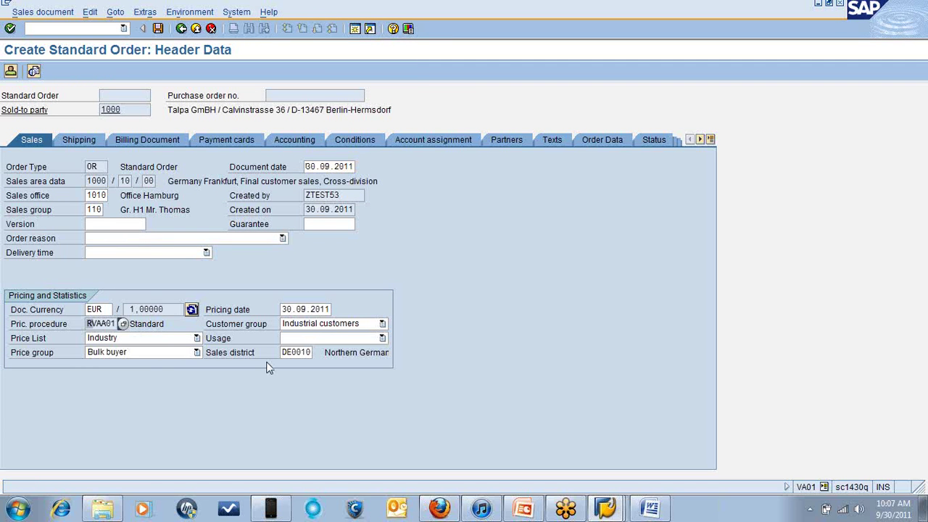
key("Right")
- Switch to the Word notes and replace the planned order/production order bullets with the pricing procedure RVAA01
left_click(650, 508)
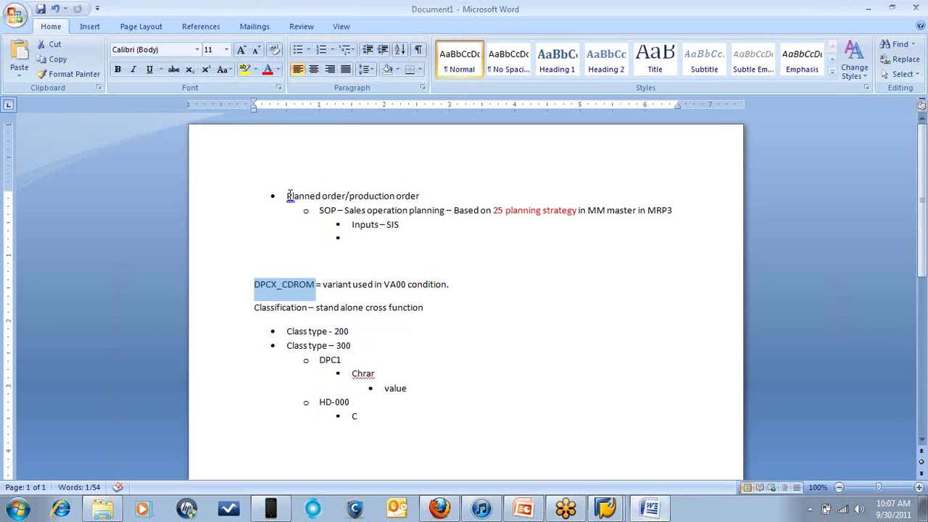
left_click(288, 196)
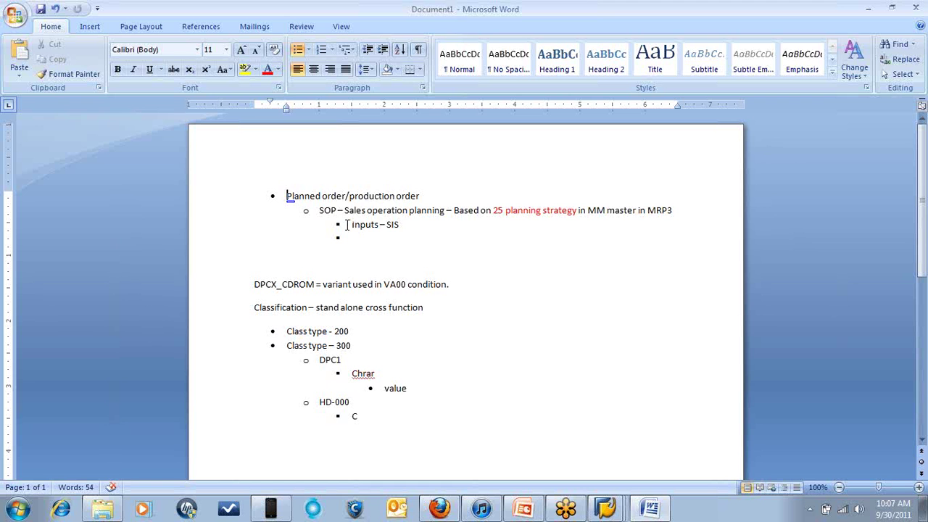
key("shift+Down")
key("shift+Down")
key("shift+Down")
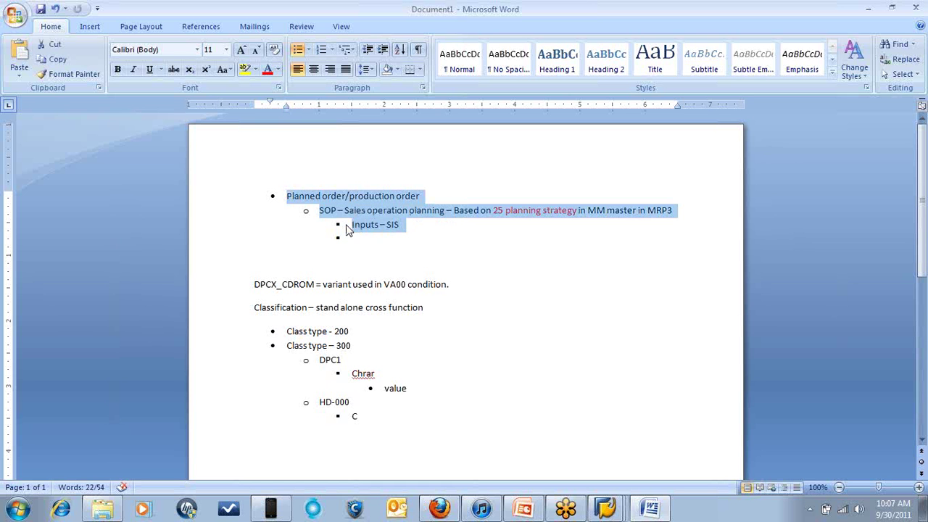
key("Delete")
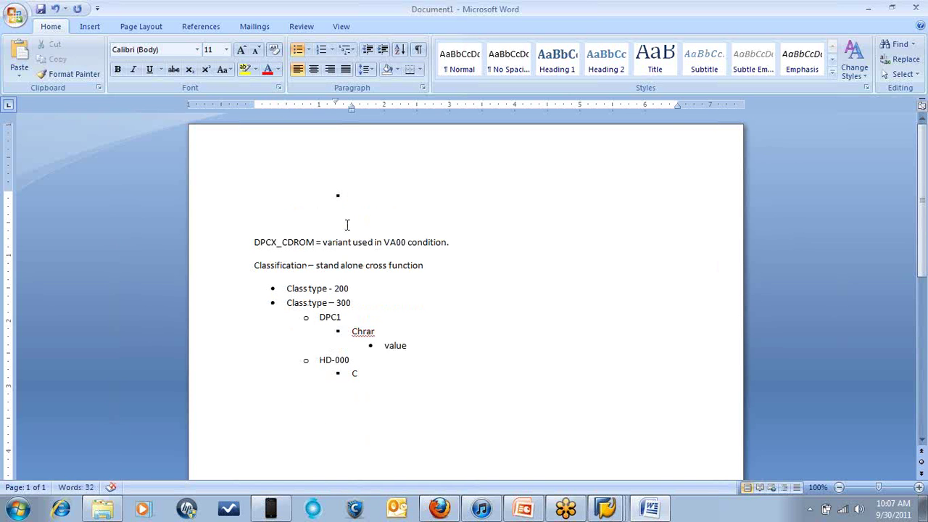
type("RVAA01")
- Close the SAP Logon 710 window and switch back to the standard order's header data in SAP
left_click(605, 507)
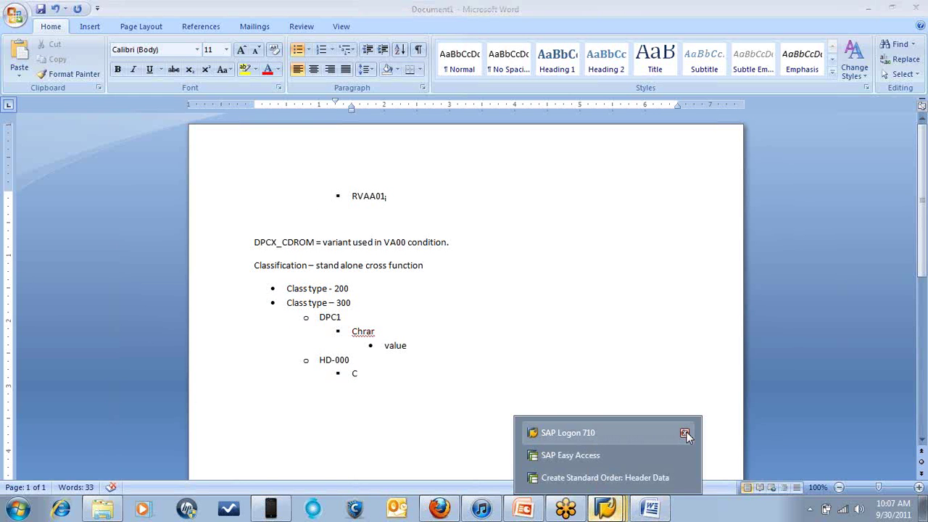
left_click(684, 433)
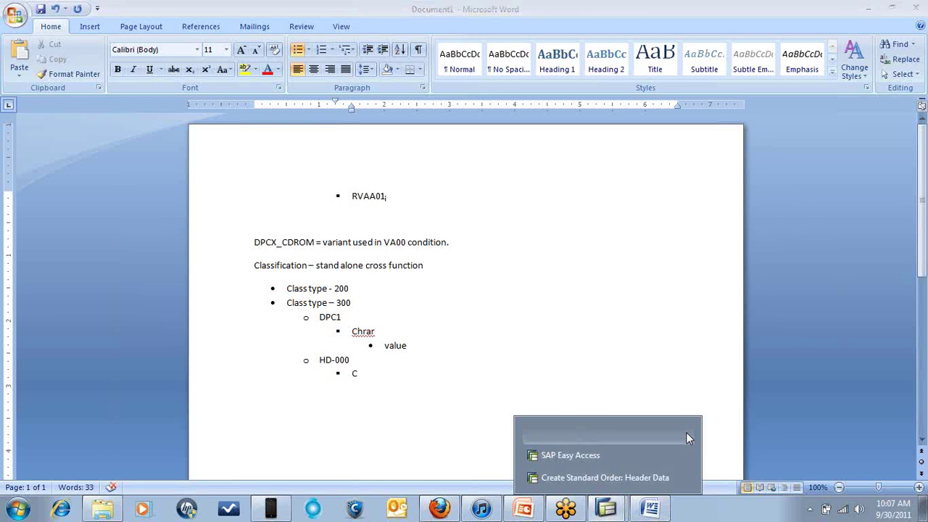
left_click(591, 479)
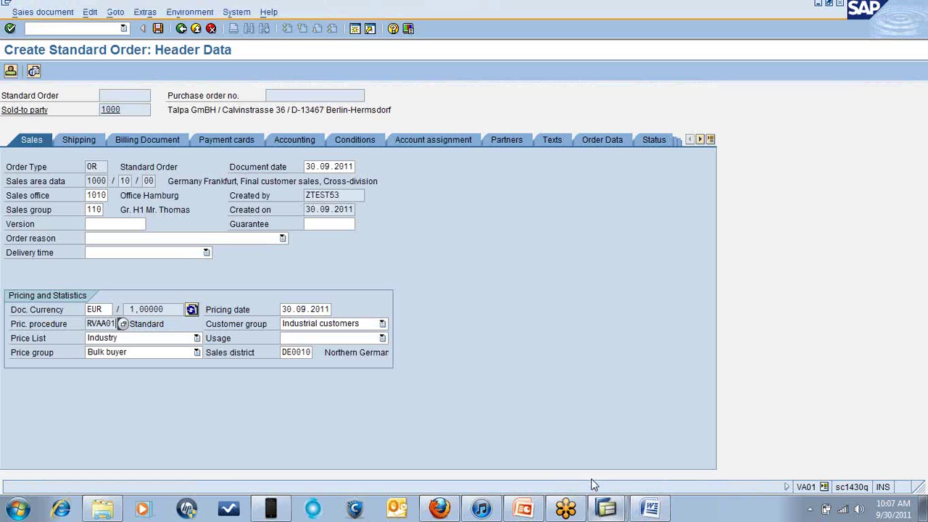
- Return to the order overview, open the header conditions and review the pricing elements from start to end
left_click(182, 31)
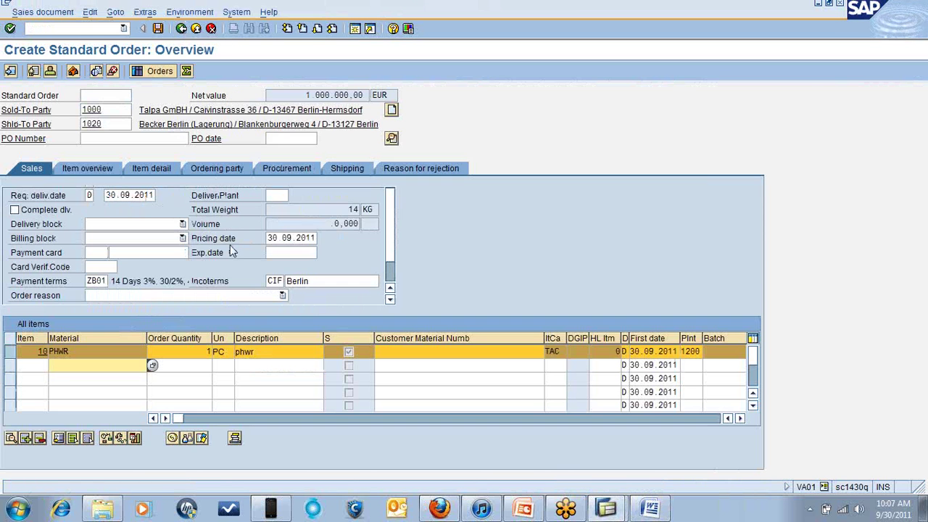
left_click(264, 353)
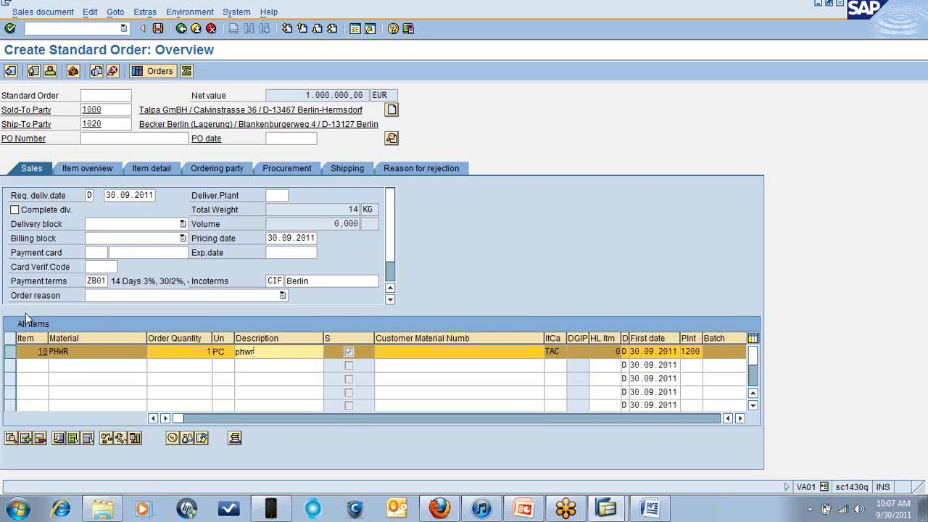
left_click(115, 13)
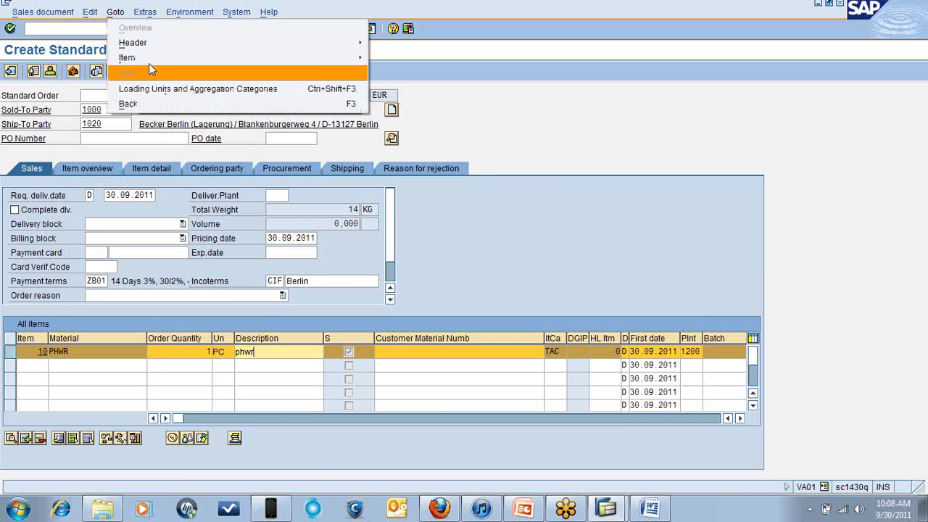
mouse_move(152, 60)
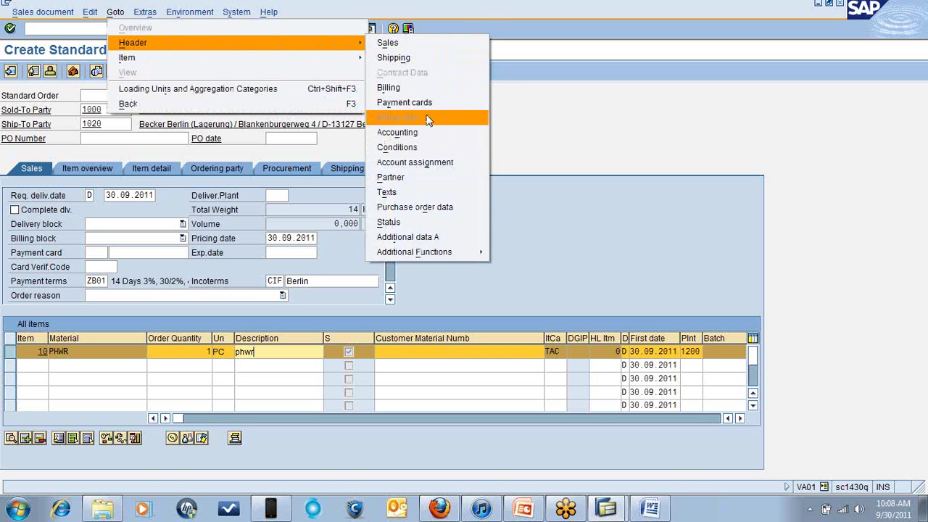
left_click(418, 148)
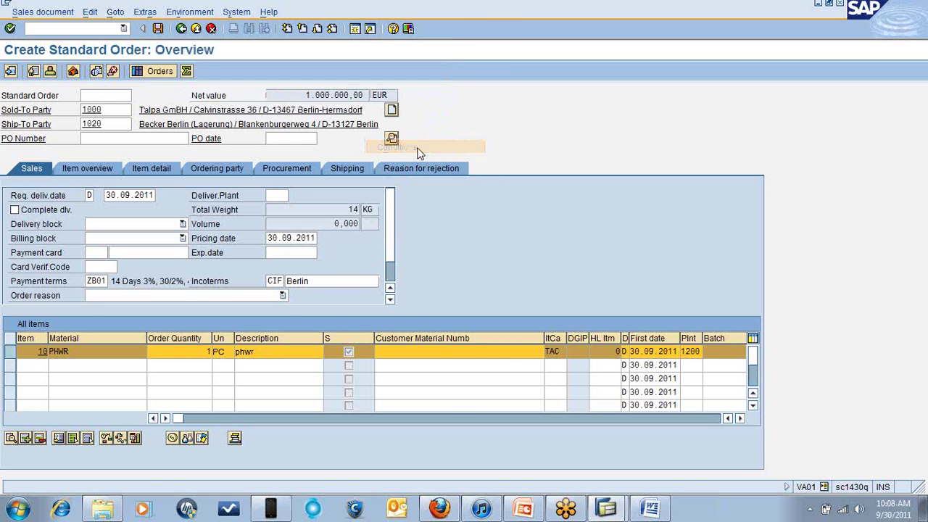
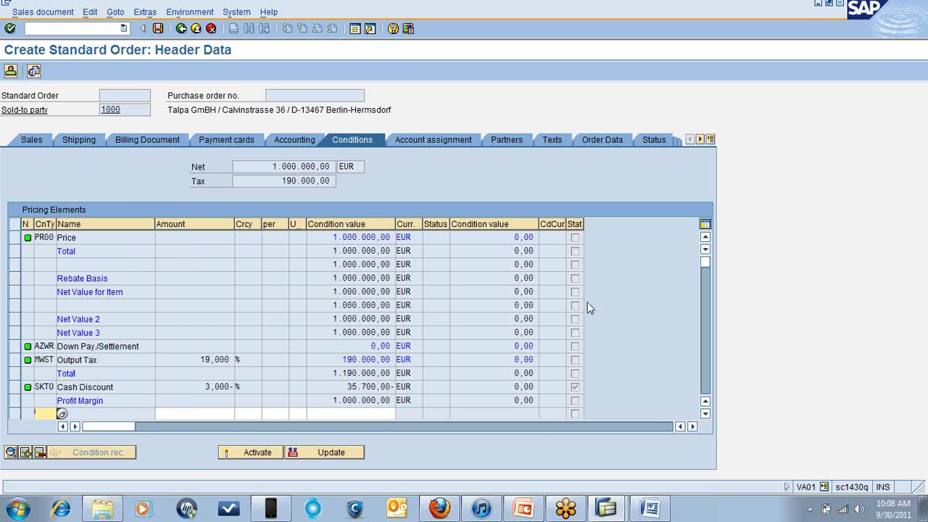
left_click(704, 413)
left_click(705, 413)
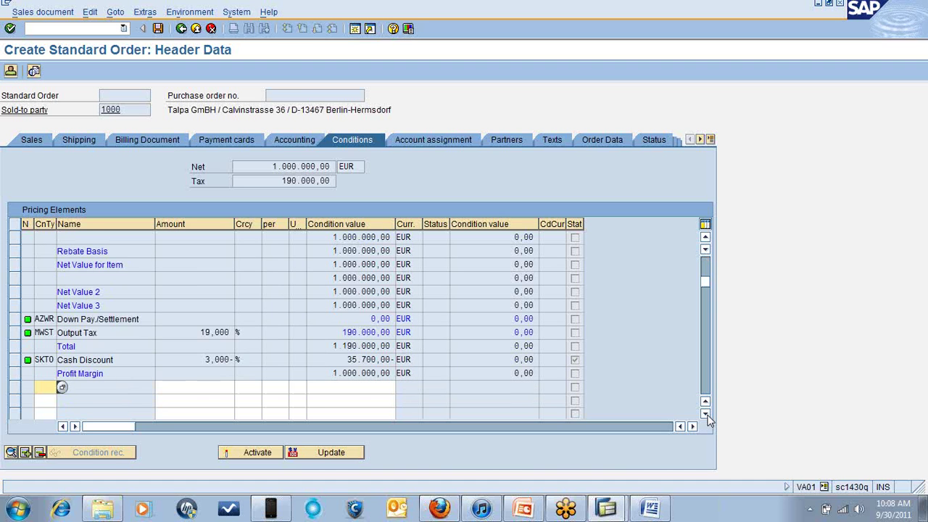
left_click(704, 238)
left_click(704, 238)
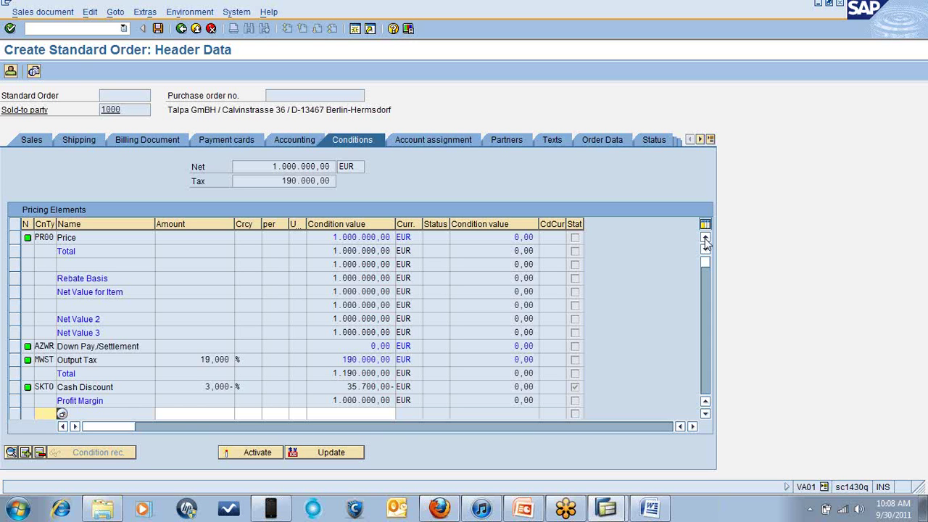
- Return to the order overview and open the pricing conditions of item 10, material PHWR
left_click(181, 29)
left_click(182, 29)
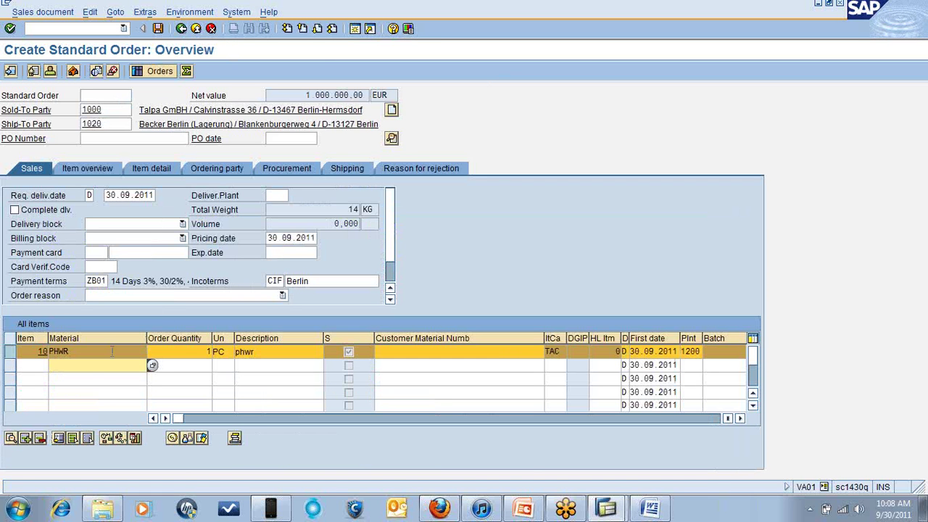
left_click(8, 352)
left_click(10, 352)
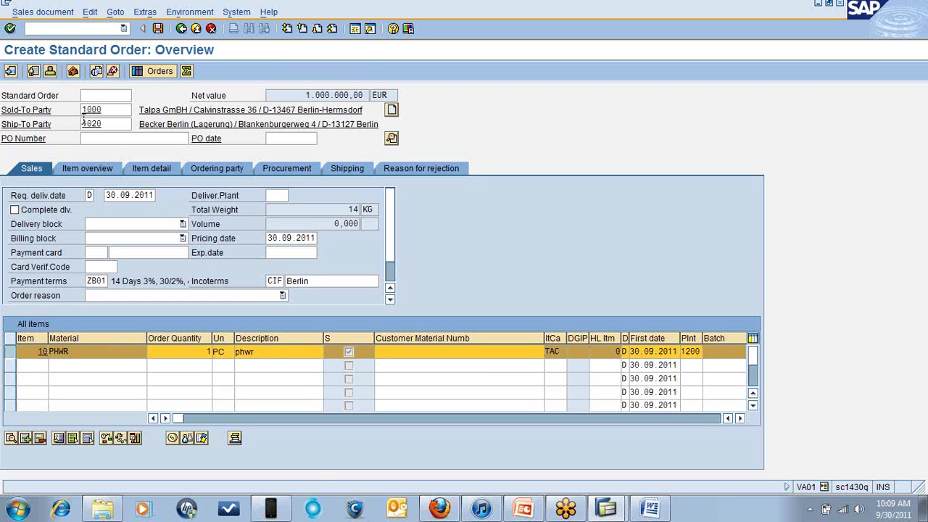
left_click(115, 13)
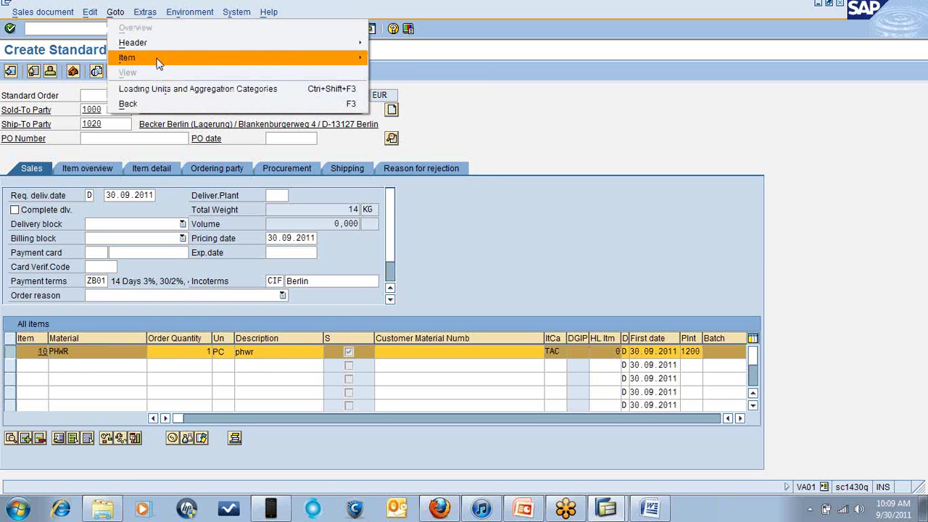
mouse_move(159, 60)
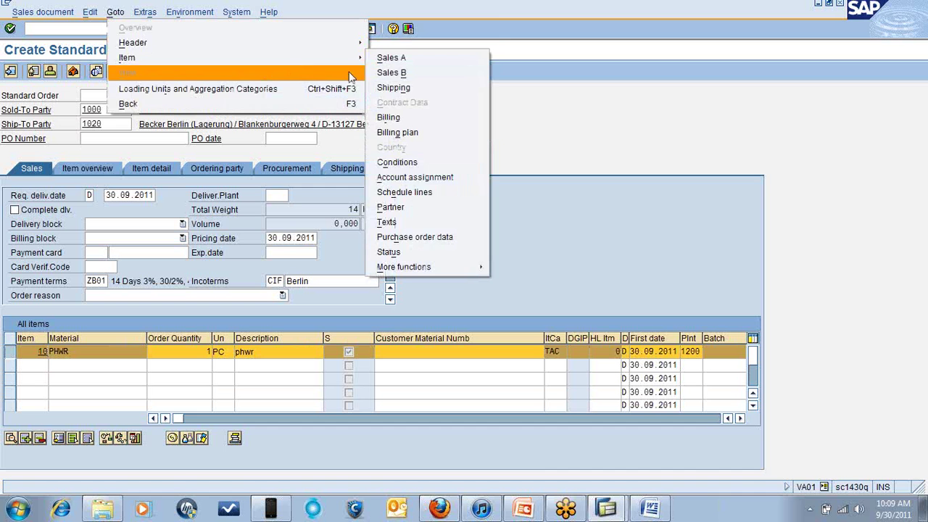
left_click(412, 163)
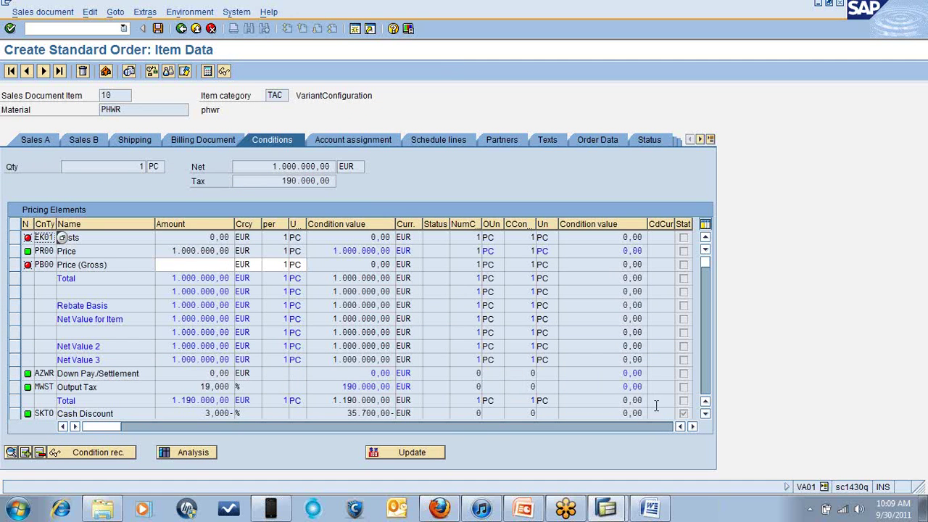
- Enter condition type VA00 (Variants) from the possible entries in the first empty row of item 10's pricing elements
left_click(705, 413)
left_click(705, 413)
left_click(705, 413)
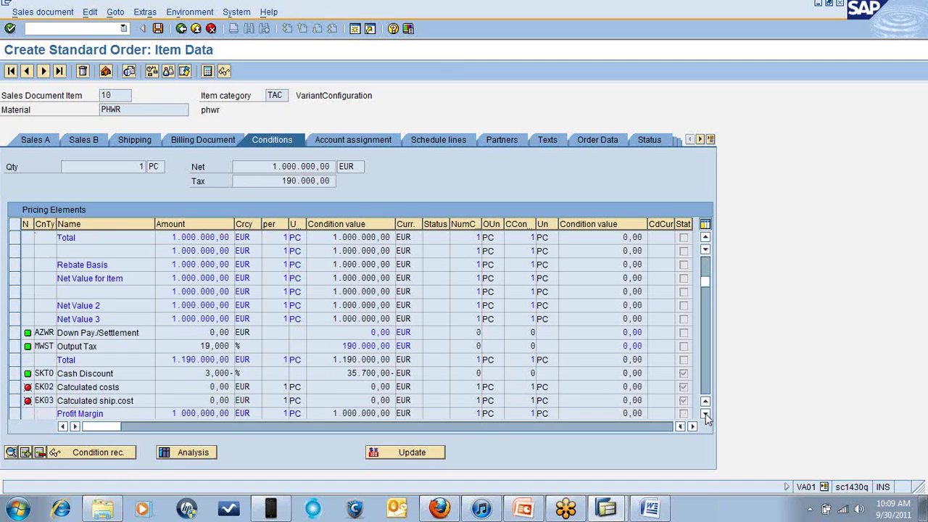
left_click(706, 414)
left_click(706, 414)
left_click(706, 415)
left_click(706, 414)
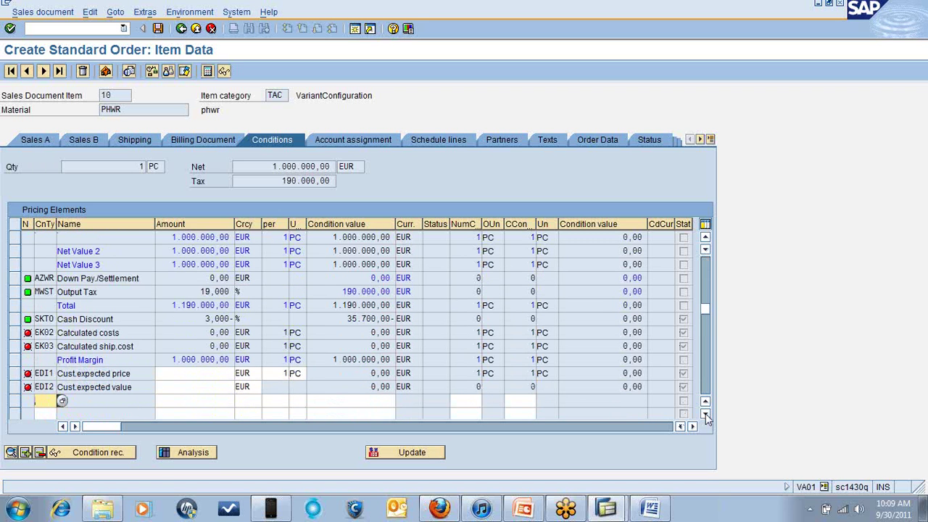
left_click(705, 413)
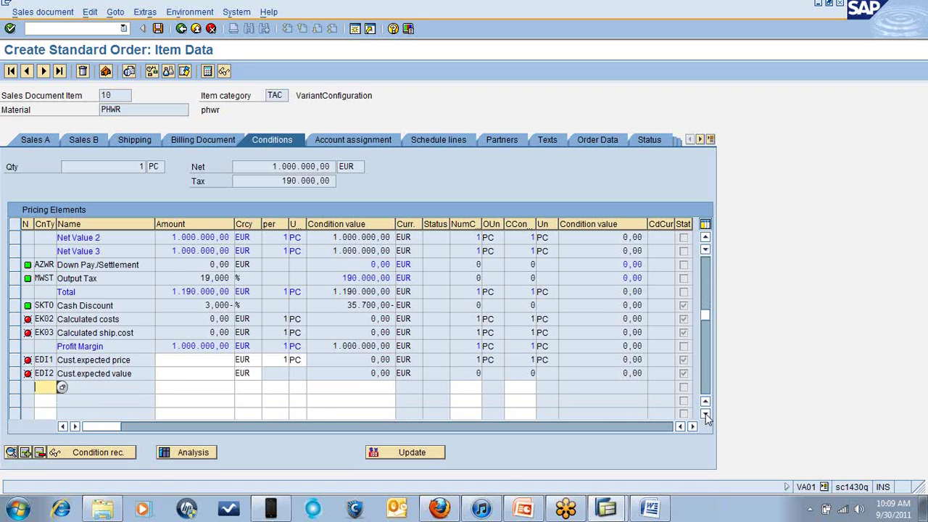
left_click(64, 388)
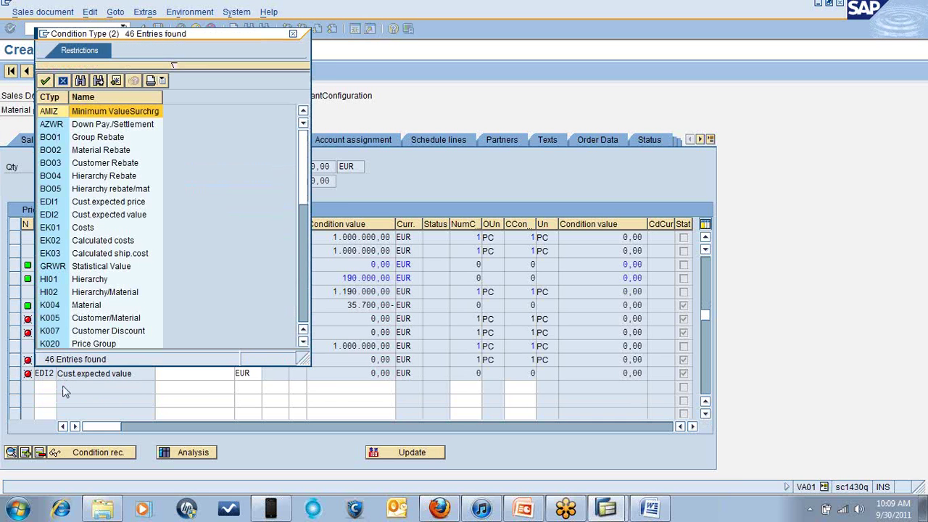
left_click(303, 341)
left_click(303, 341)
left_click(303, 341)
left_click(303, 342)
left_click(303, 341)
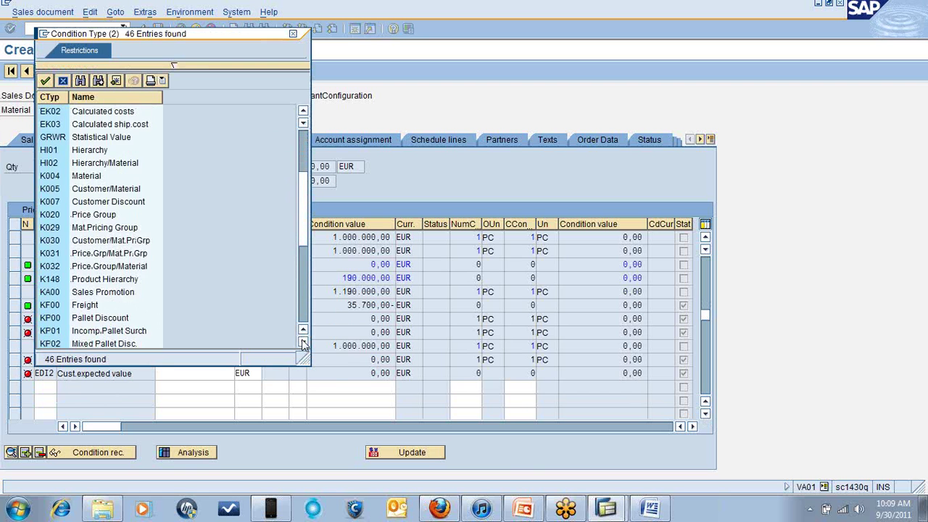
left_click(303, 341)
left_click(303, 341)
left_click(303, 341)
left_click(303, 341)
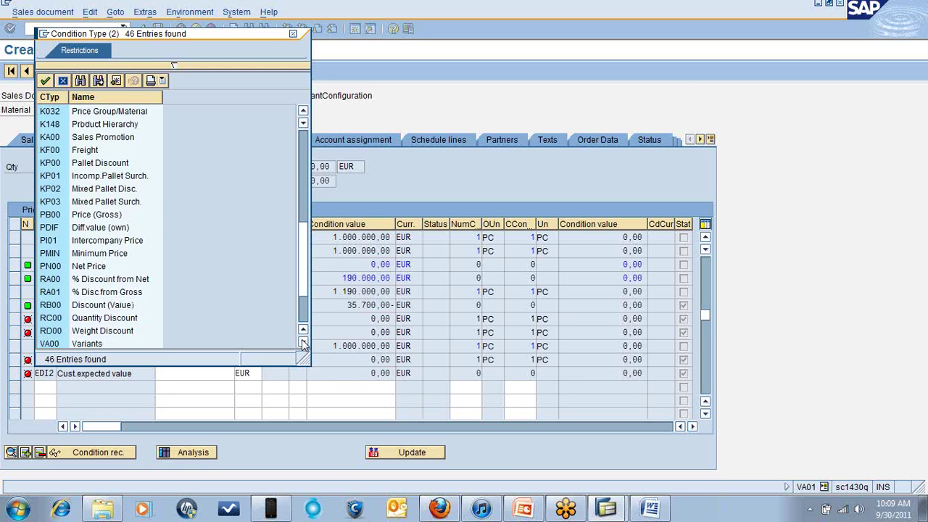
left_click(303, 342)
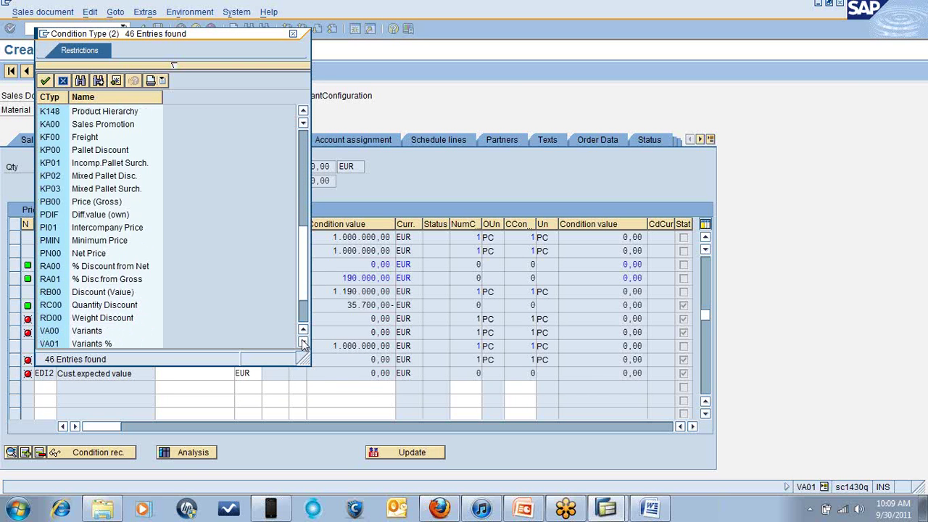
double_click(50, 331)
- Set the amount of the VA00 condition to 10.000 and apply it to the item pricing
left_click(175, 390)
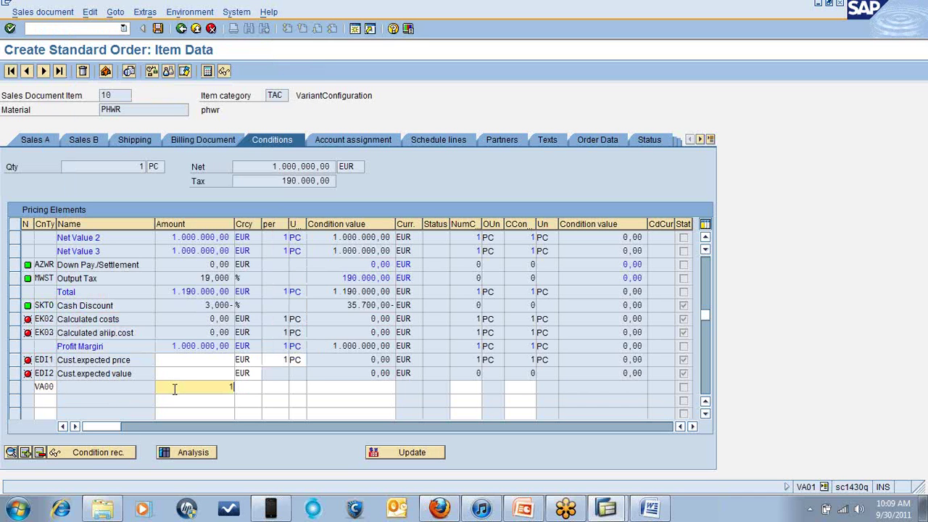
type("10.000")
key("Return")
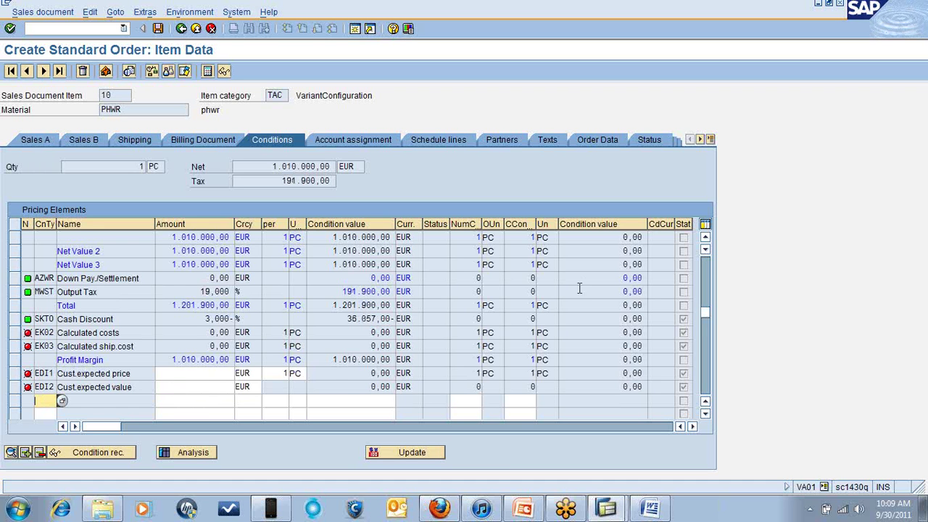
- Check the VA00 variant condition alongside the base price in item 10's pricing elements
left_click(705, 240)
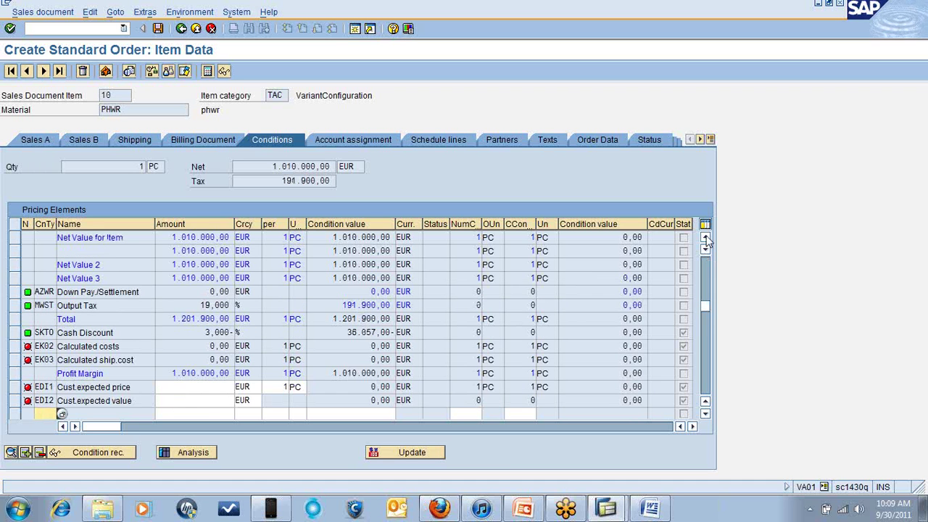
left_click(706, 240)
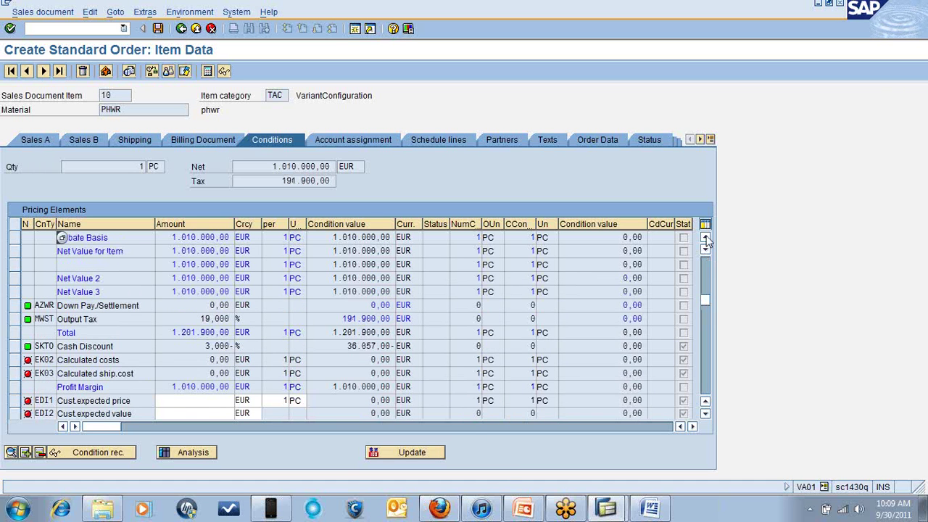
left_click(705, 240)
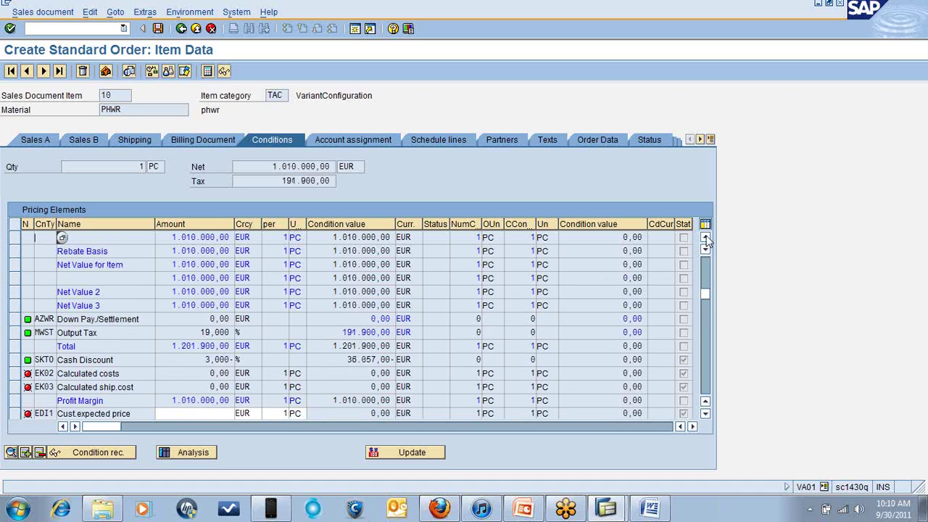
left_click(706, 240)
left_click(706, 240)
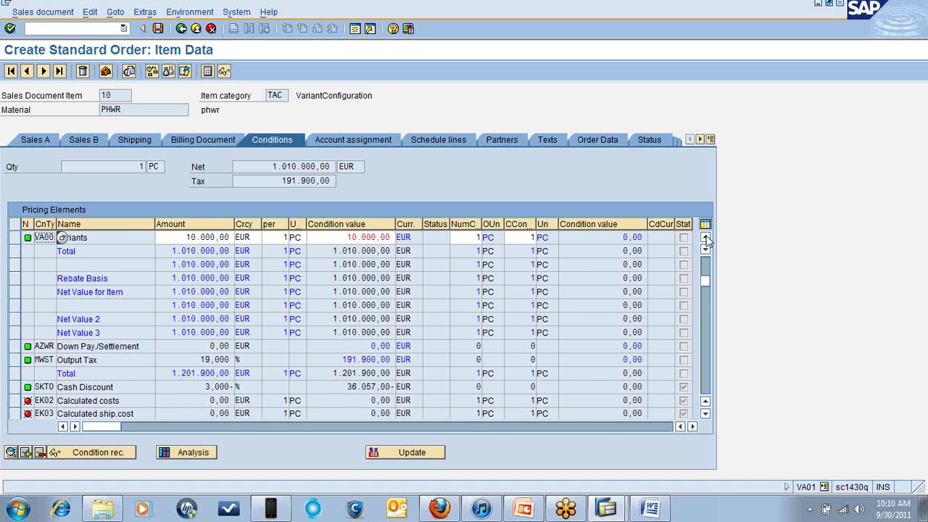
left_click(706, 240)
left_click(706, 240)
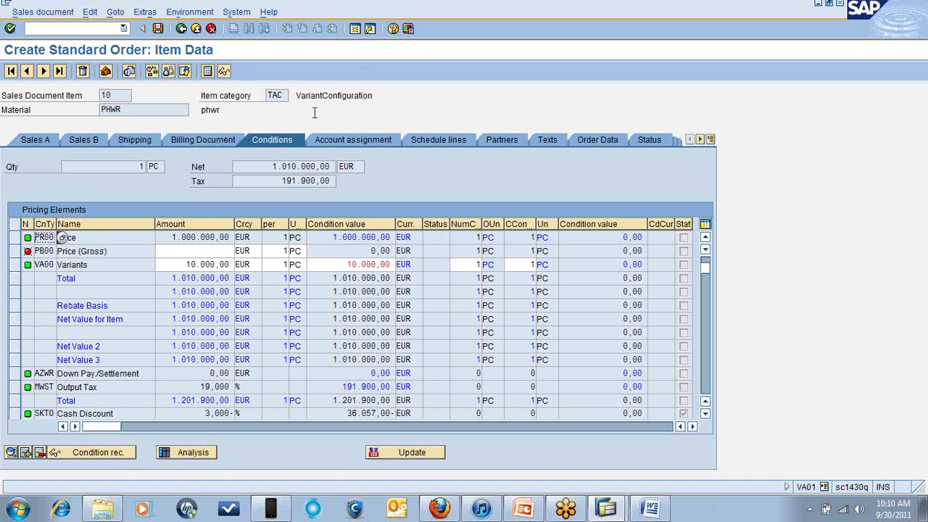
- Switch to the SAP Easy Access session and start transaction SPRO to reach the SAP Reference IMG
left_click(606, 509)
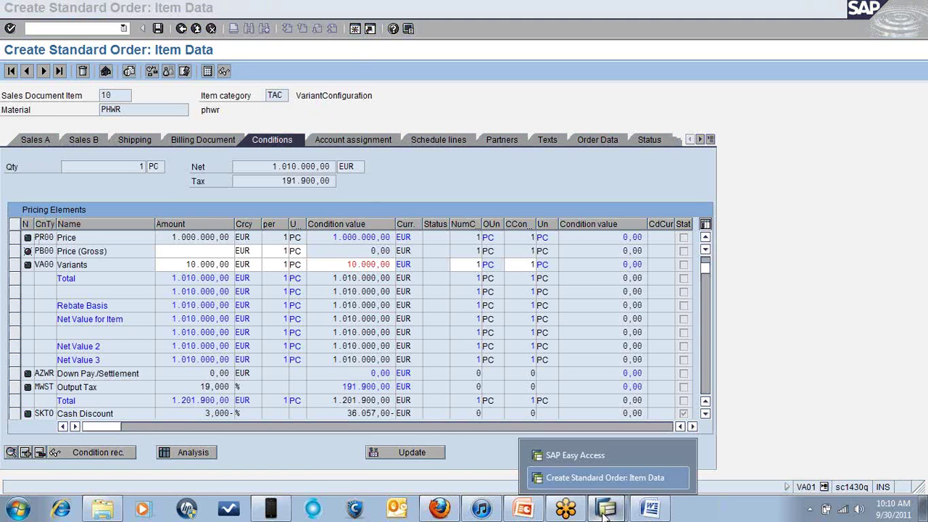
left_click(584, 457)
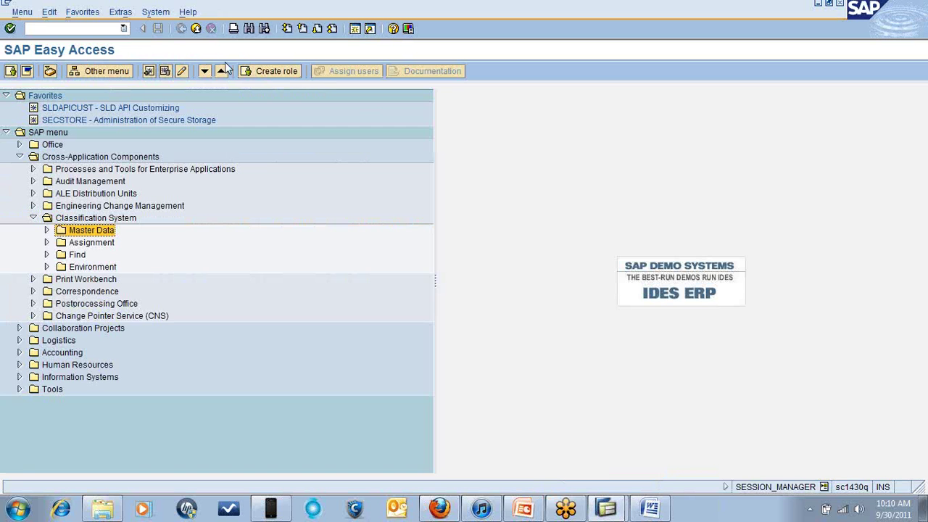
left_click(46, 29)
type("spro")
key("Return")
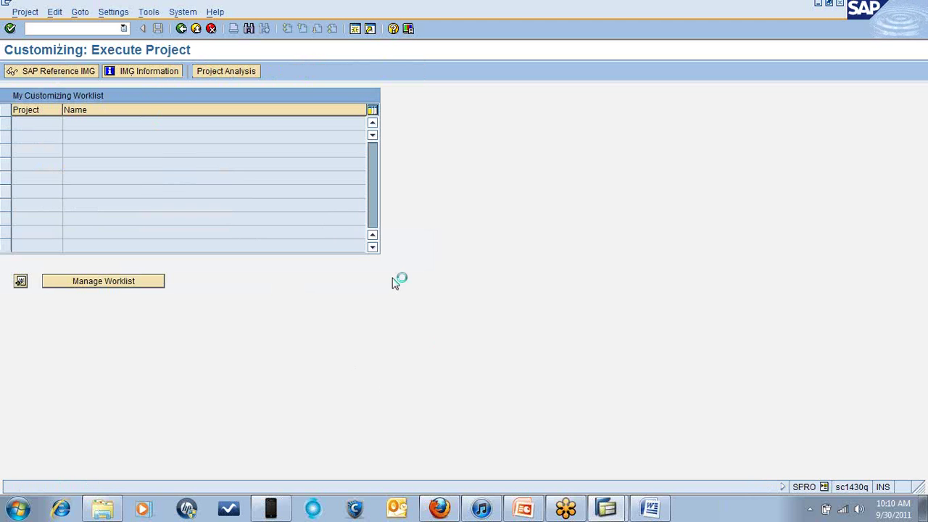
- Return to the sales order's item data and check the order's incompletion log
left_click(608, 510)
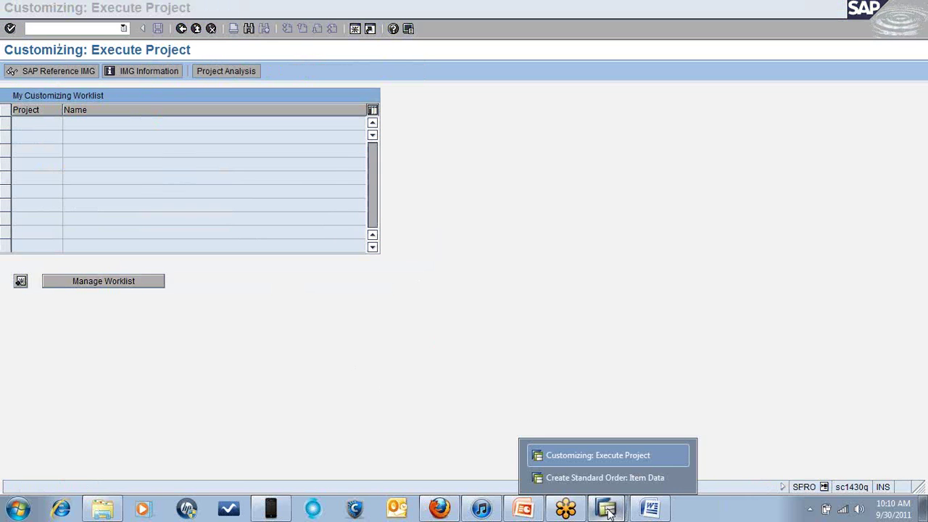
left_click(589, 478)
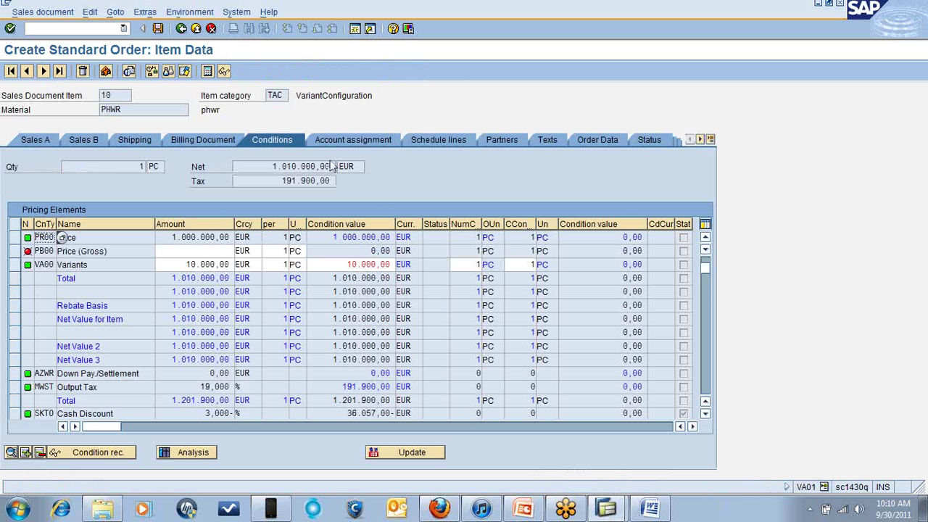
left_click(90, 13)
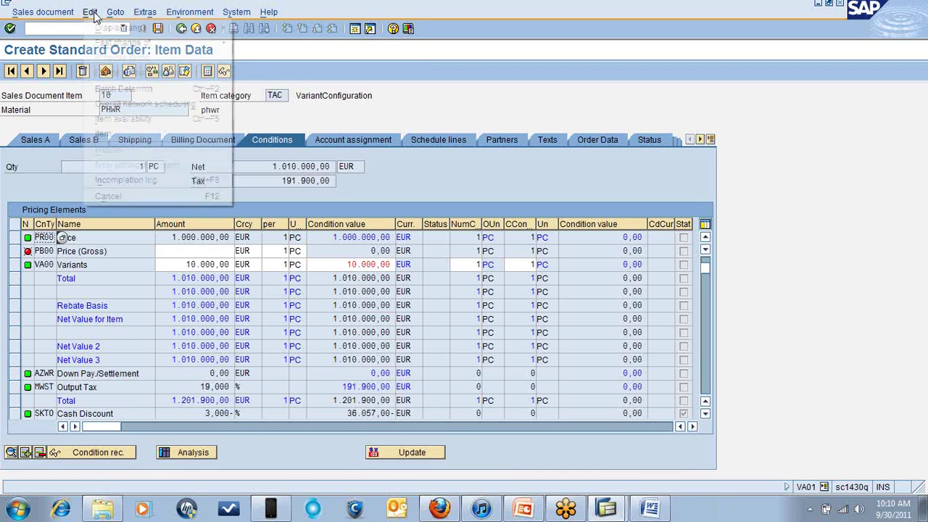
left_click(116, 180)
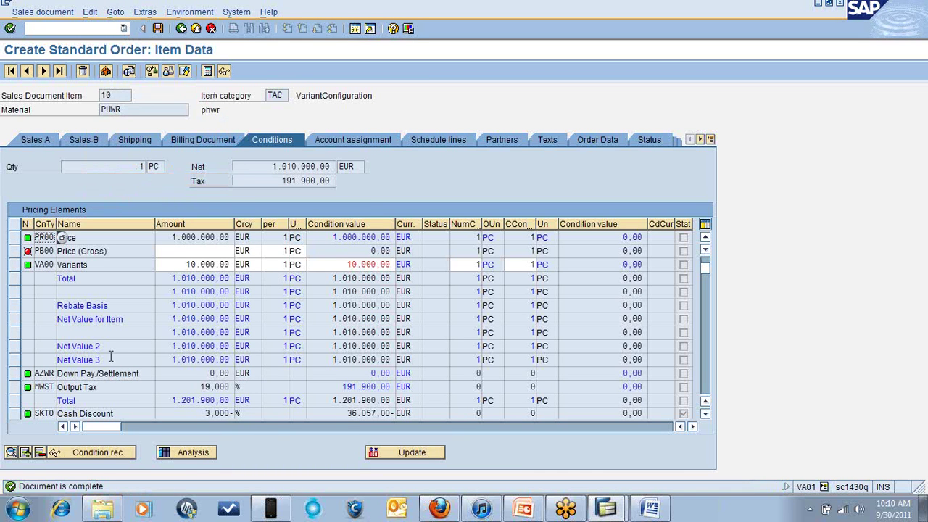
- Open the pricing analysis for item 10 and review the determination messages for the condition types in procedure RVAA01
left_click(184, 452)
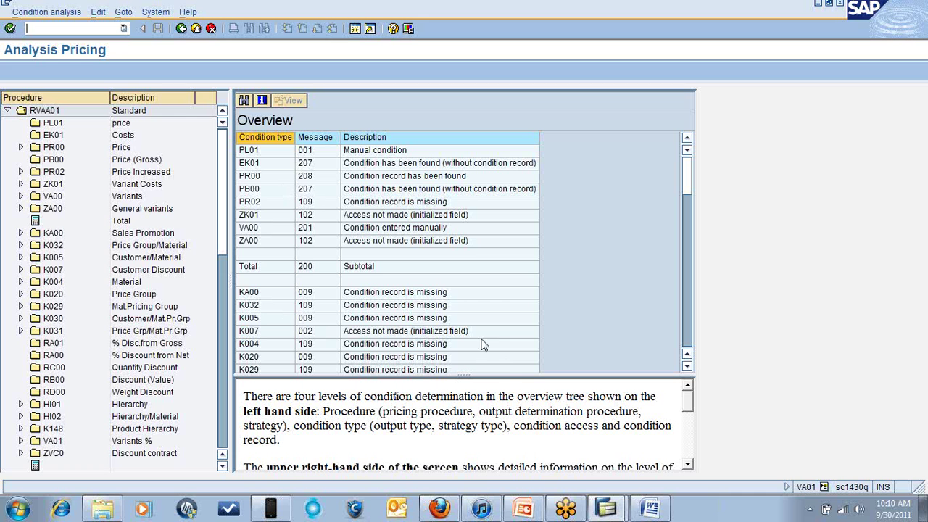
left_click(686, 367)
left_click(686, 367)
left_click(686, 367)
left_click(687, 367)
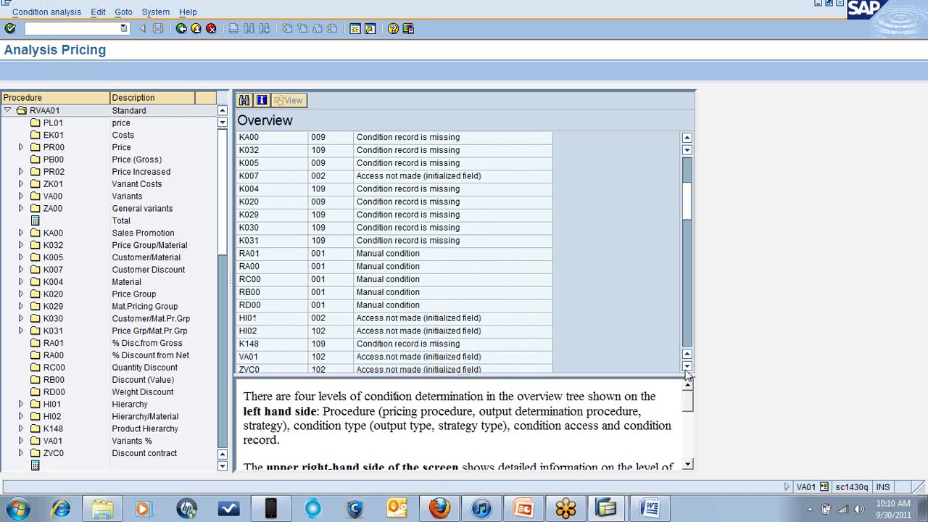
left_click(686, 367)
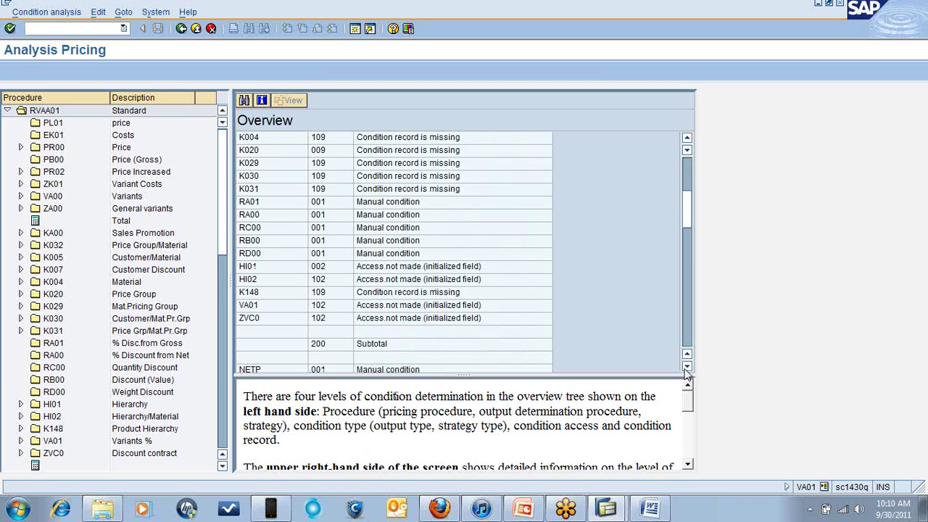
left_click(687, 139)
left_click(687, 139)
left_click(687, 139)
left_click(687, 139)
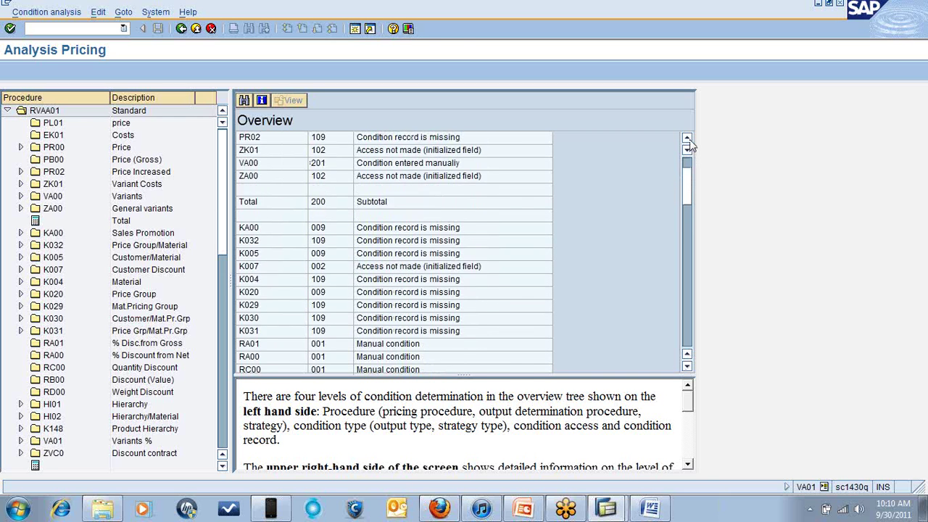
left_click(687, 139)
left_click(687, 140)
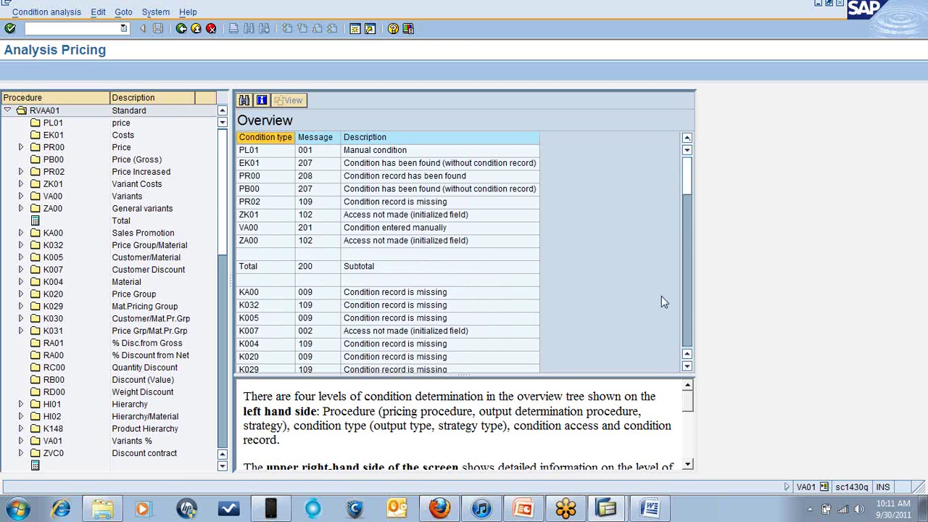
- Locate and select the VA00 entry in the pricing analysis overview to examine how the condition was determined
left_click(686, 367)
left_click(686, 367)
left_click(686, 367)
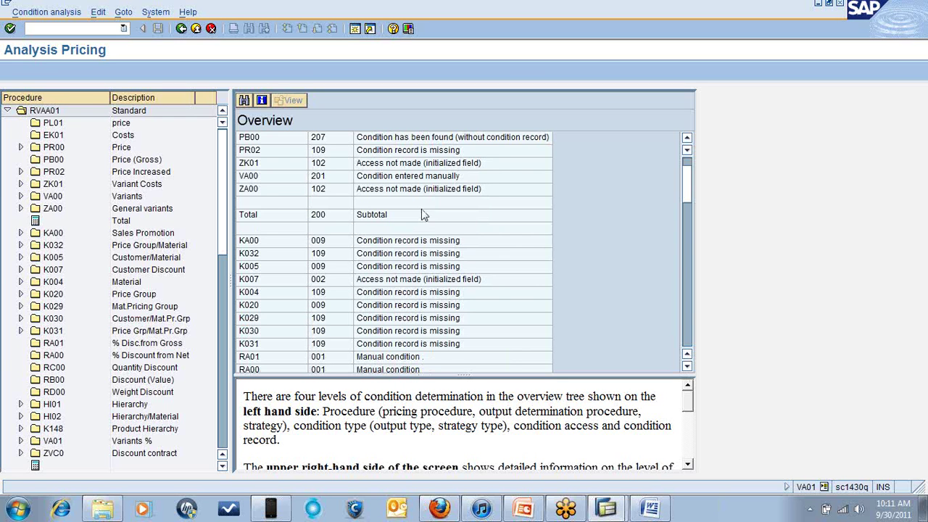
left_click(390, 177)
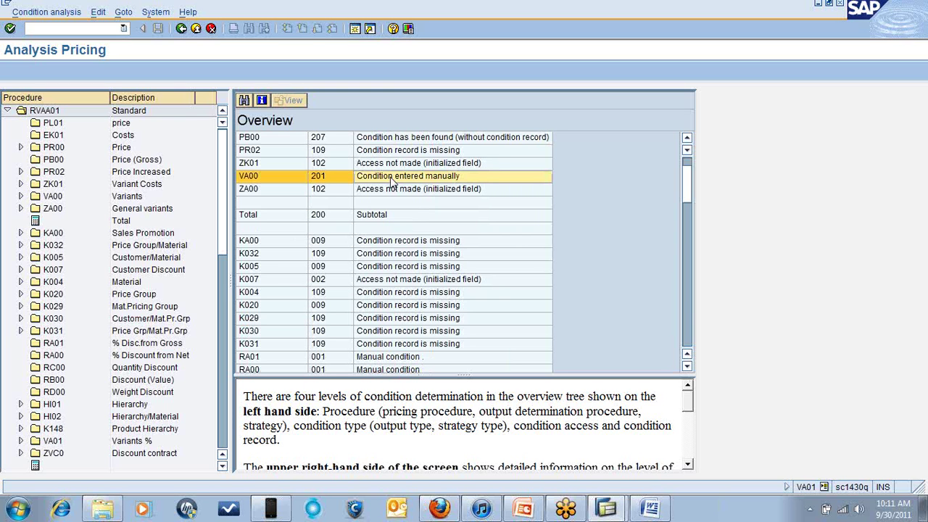
- Leave the pricing analysis and save the sales order
left_click(181, 29)
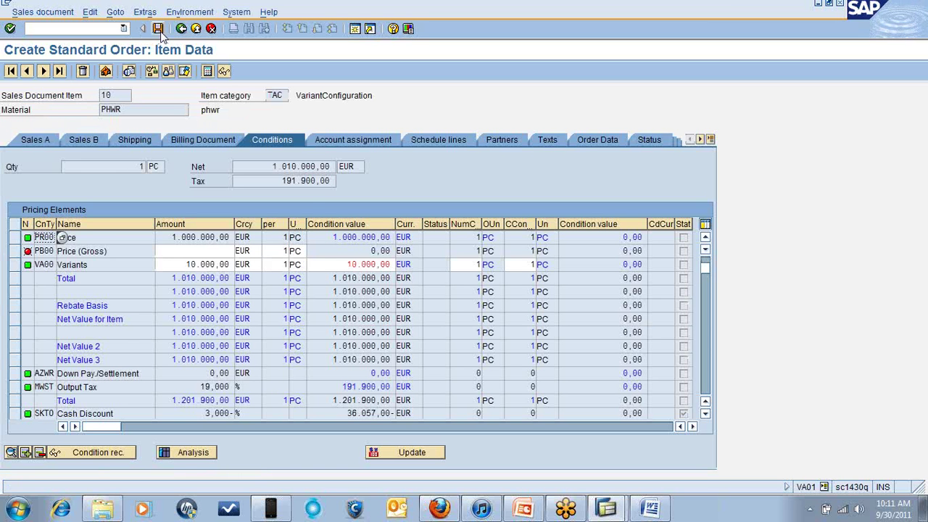
left_click(158, 29)
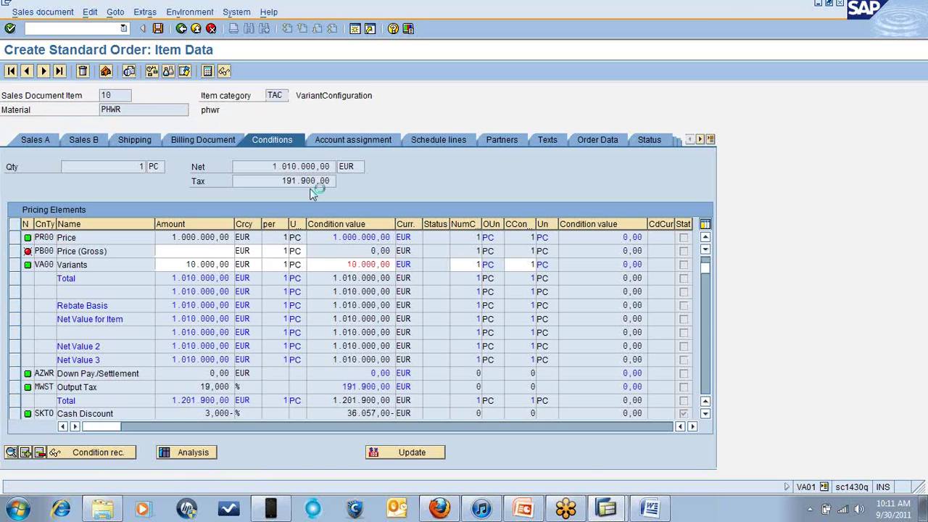
- Switch to the Display IMG session and expand Sales and Distribution, Basic Functions, Pricing down to Pricing Control
left_click(607, 510)
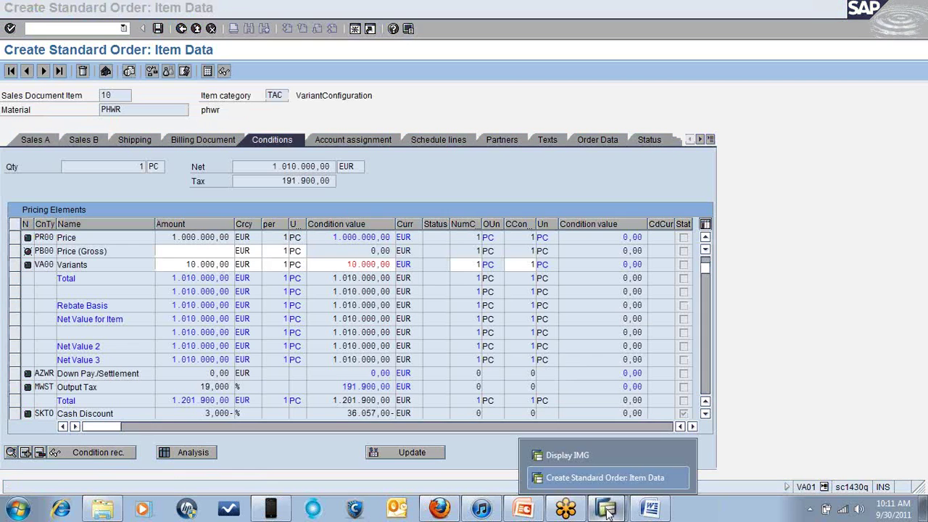
left_click(566, 453)
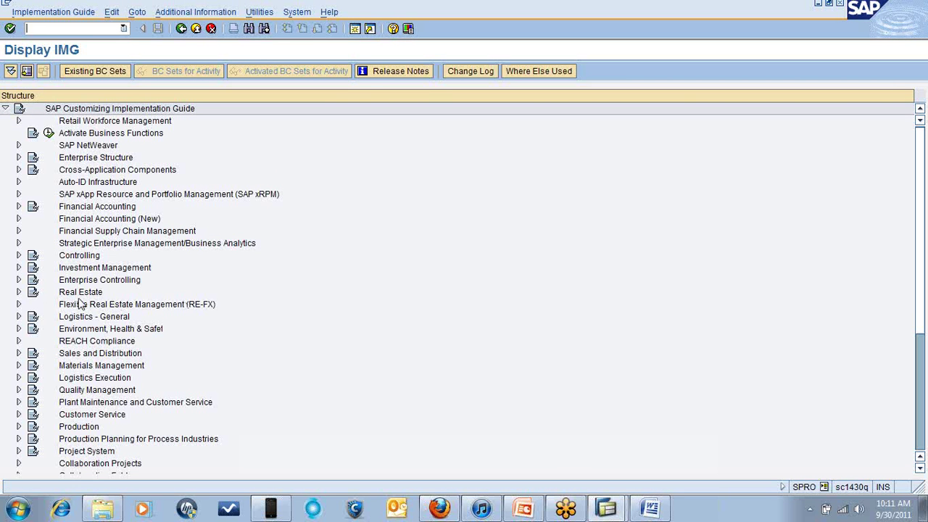
left_click(19, 353)
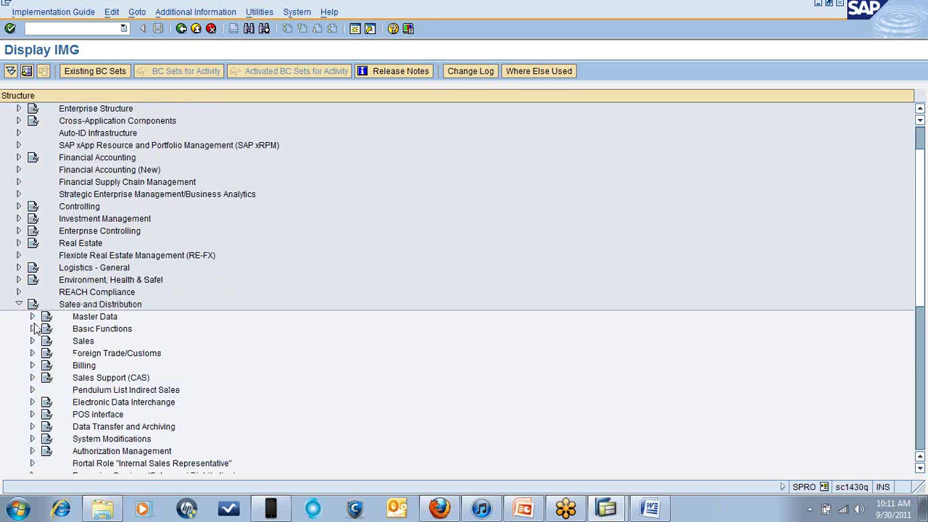
left_click(33, 328)
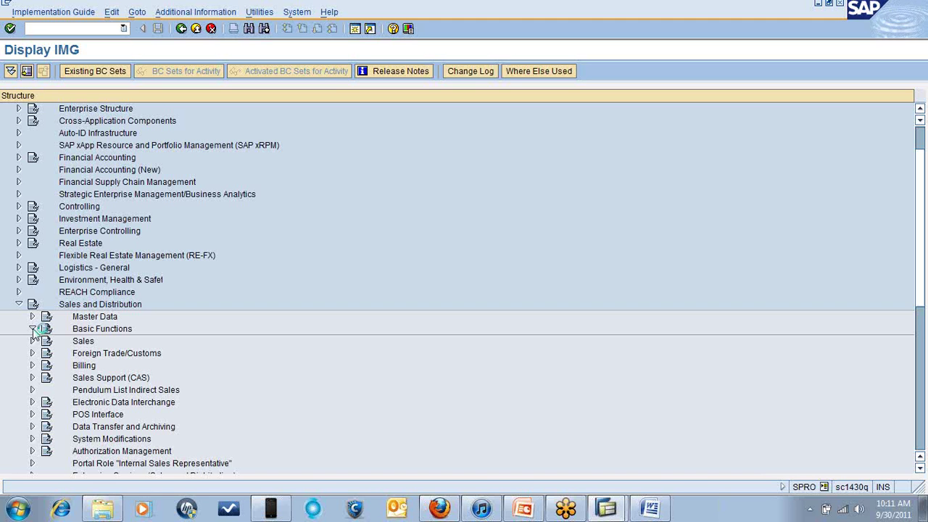
left_click(32, 328)
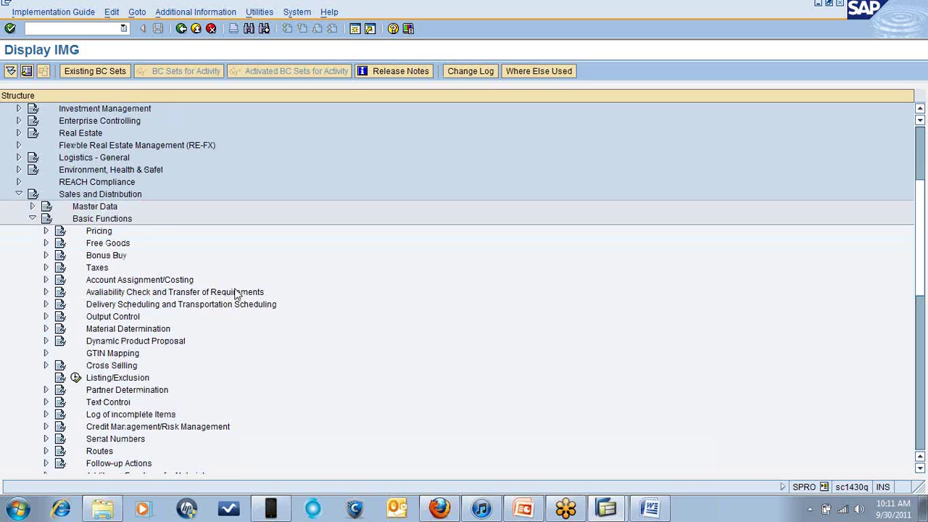
left_click(45, 231)
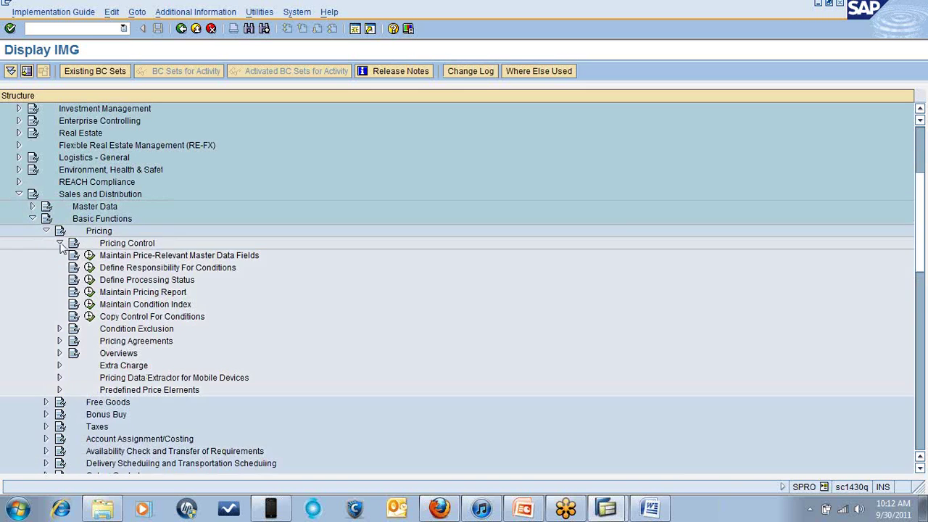
left_click(60, 243)
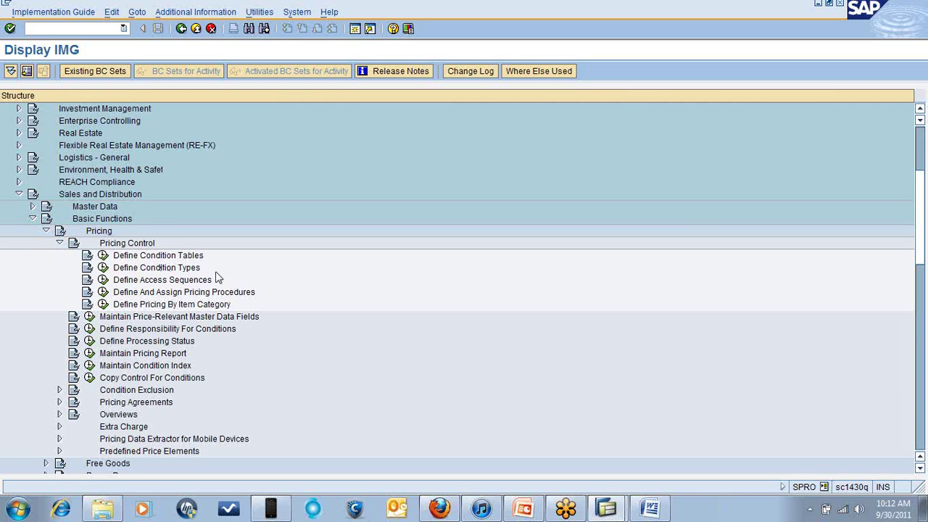
- Execute Define Condition Types and open its Maintain Condition Types activity
left_click(104, 268)
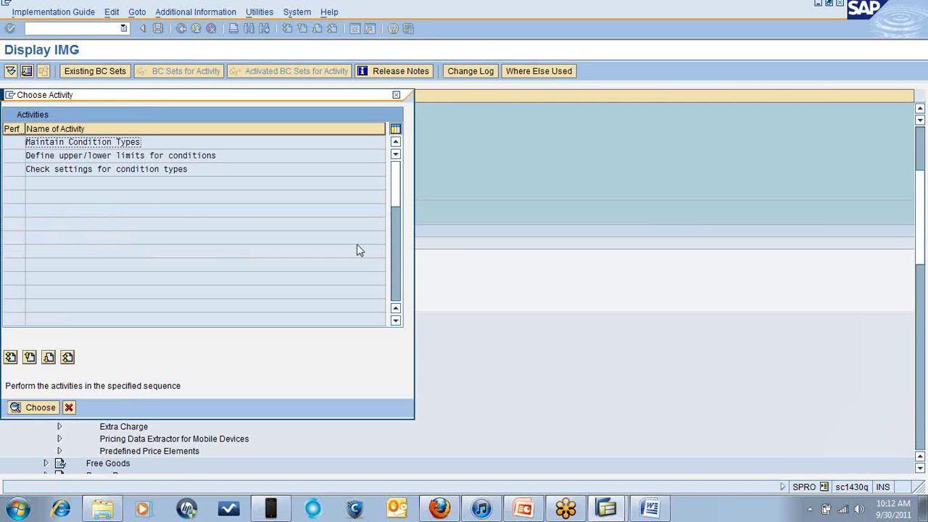
left_click(115, 145)
double_click(118, 145)
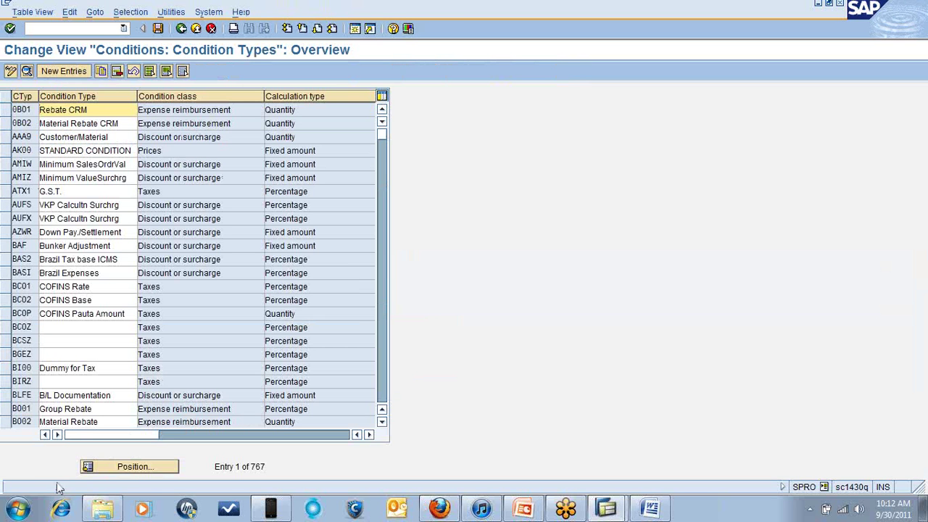
- Position the condition types list at VA00 and open the details of the Variants condition type
left_click(142, 468)
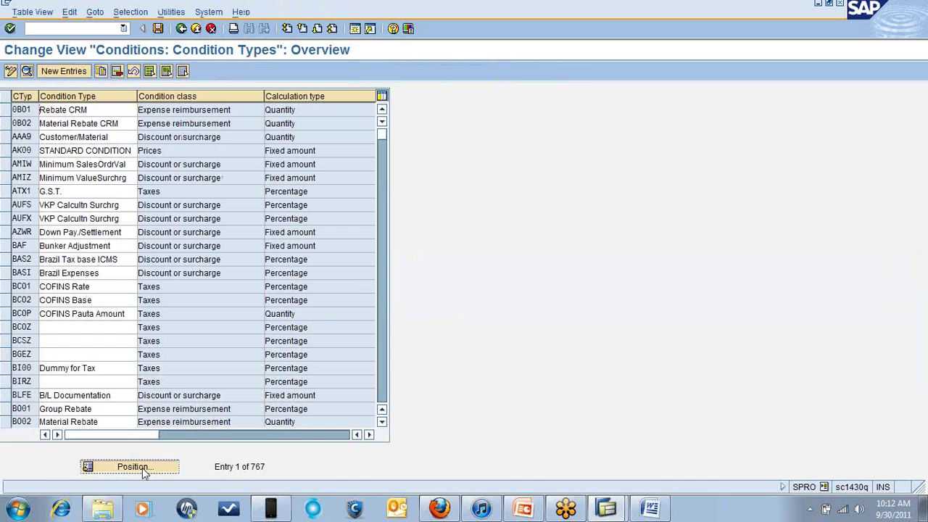
type("va")
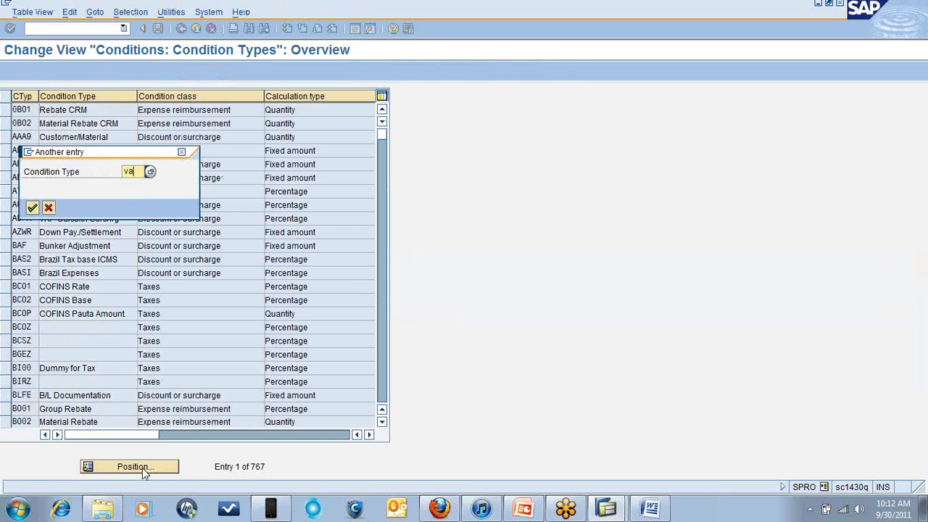
type("00")
key("Return")
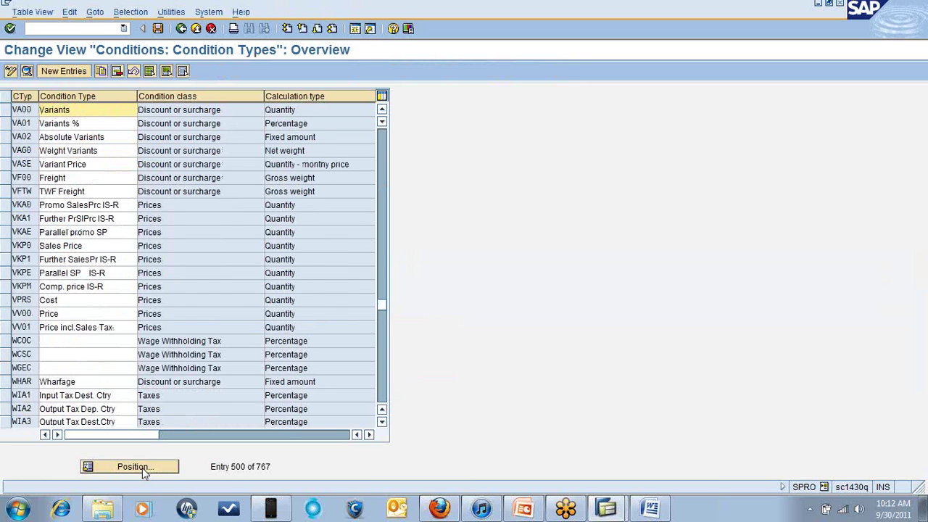
left_click(6, 110)
left_click(27, 72)
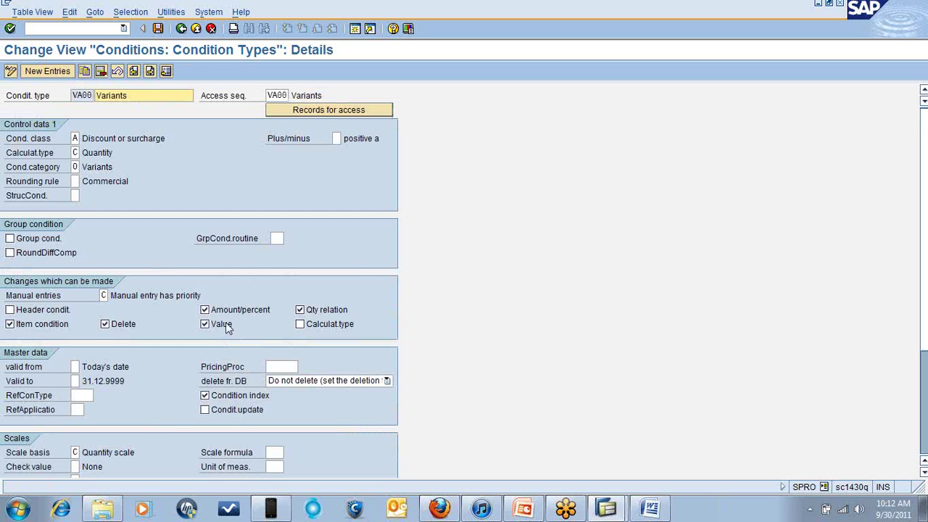
- Examine VA00's manual entries setting, the plus/minus field with its help text, and the group condition routine field
left_click(106, 296)
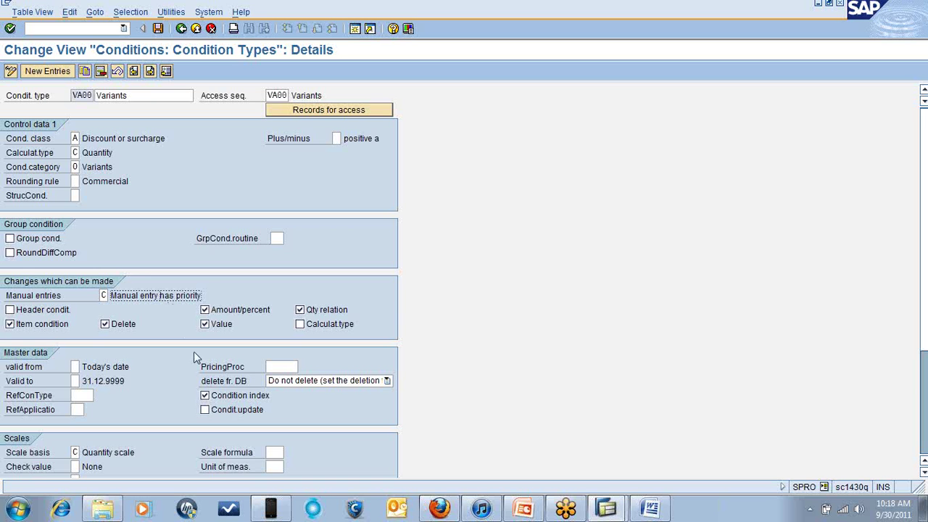
left_click(104, 296)
left_click(336, 138)
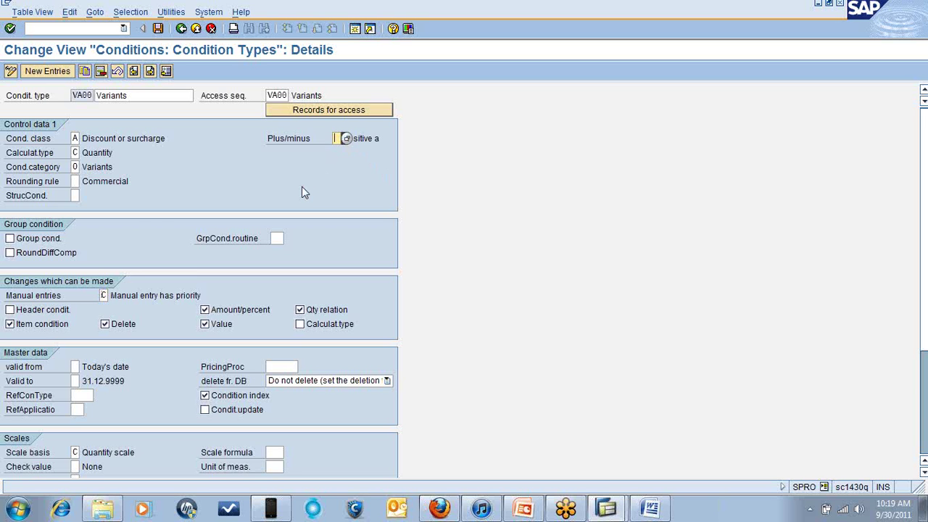
key("Return")
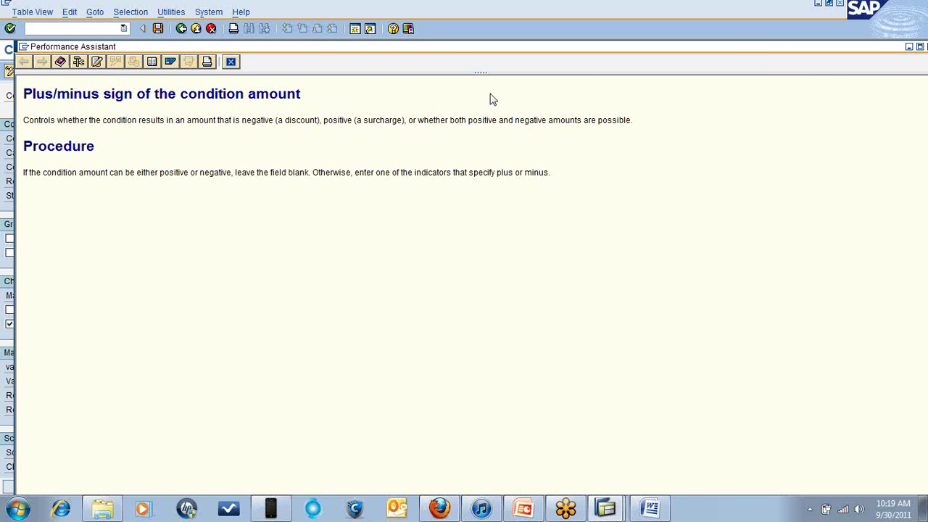
left_click(230, 62)
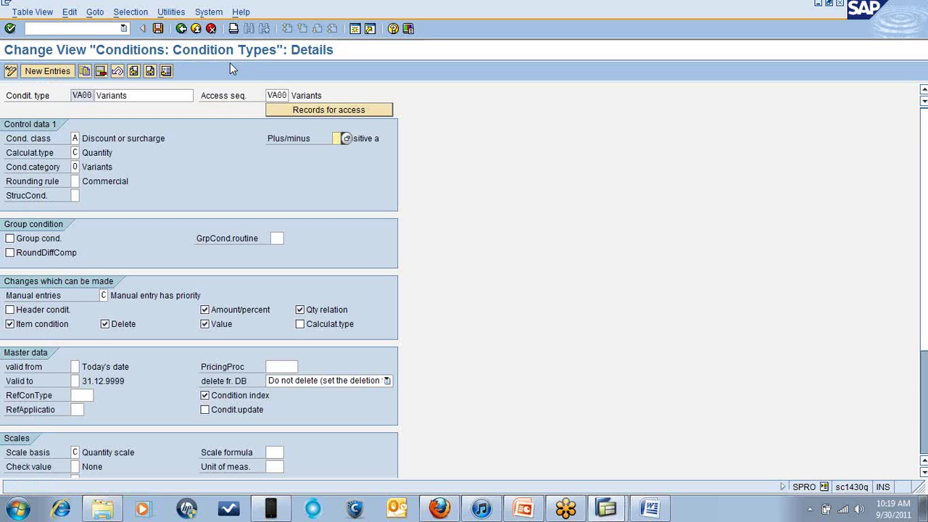
left_click(278, 239)
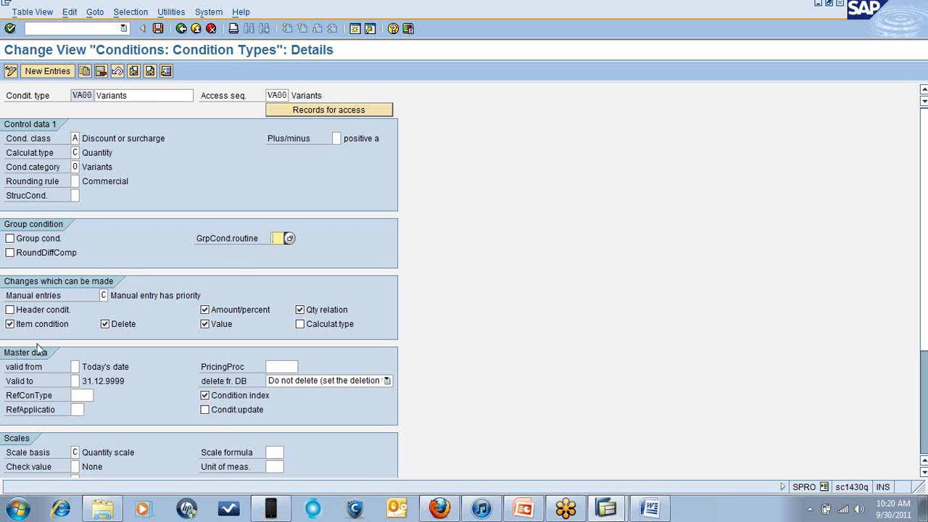
left_click(104, 295)
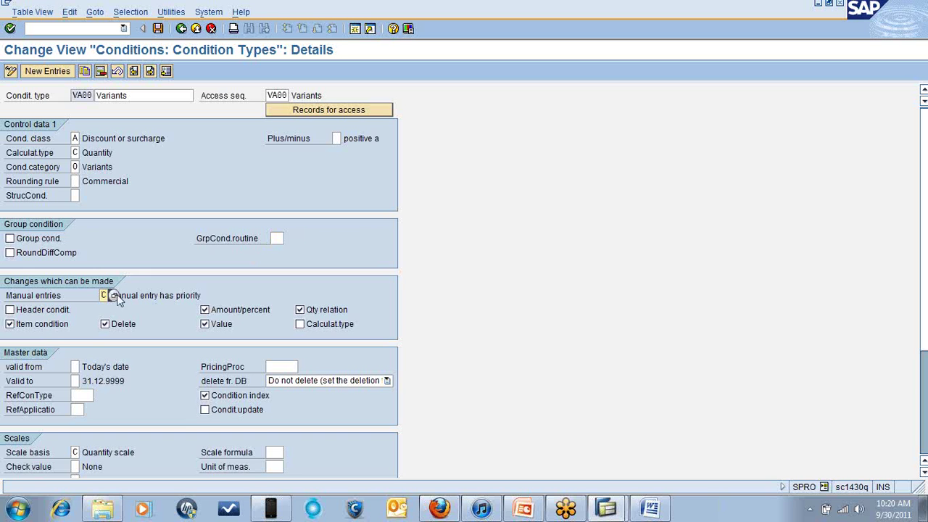
- Look up the possible values for VA00's manual entries setting, then close the condition types session
left_click(112, 295)
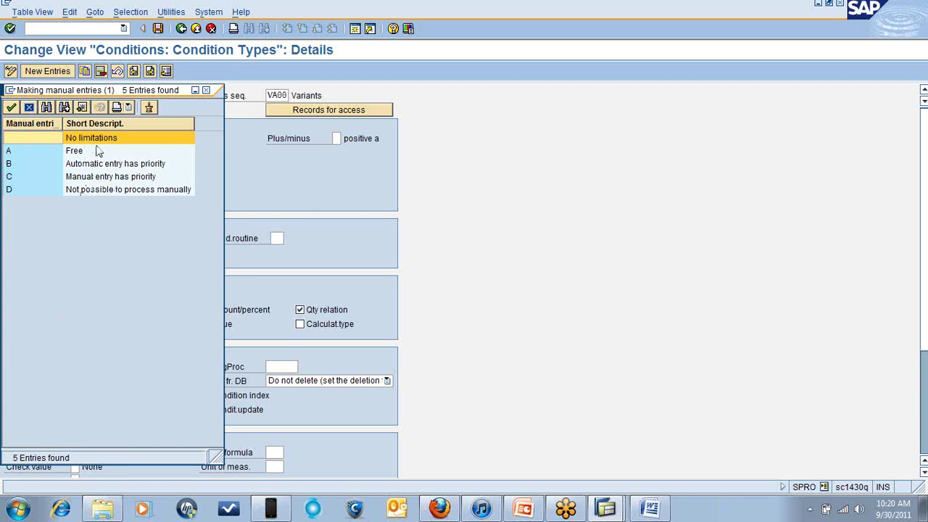
left_click(206, 90)
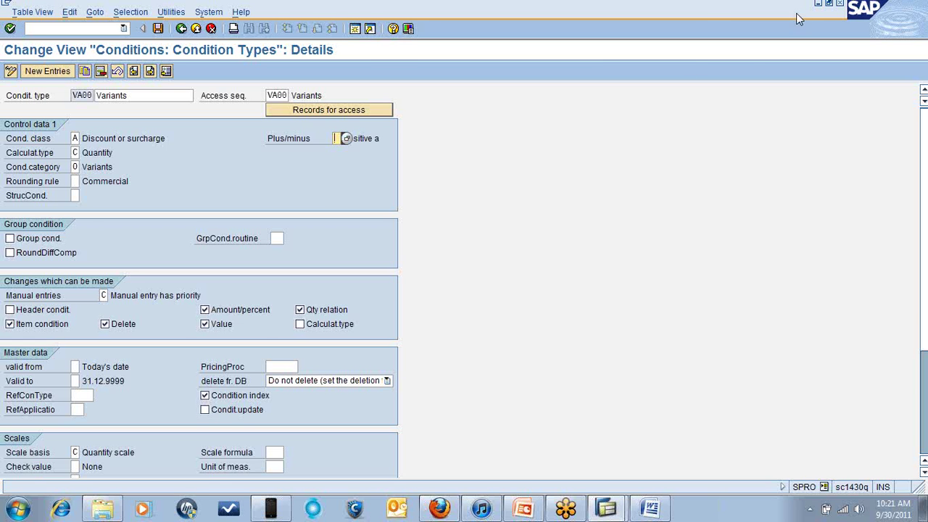
left_click(840, 3)
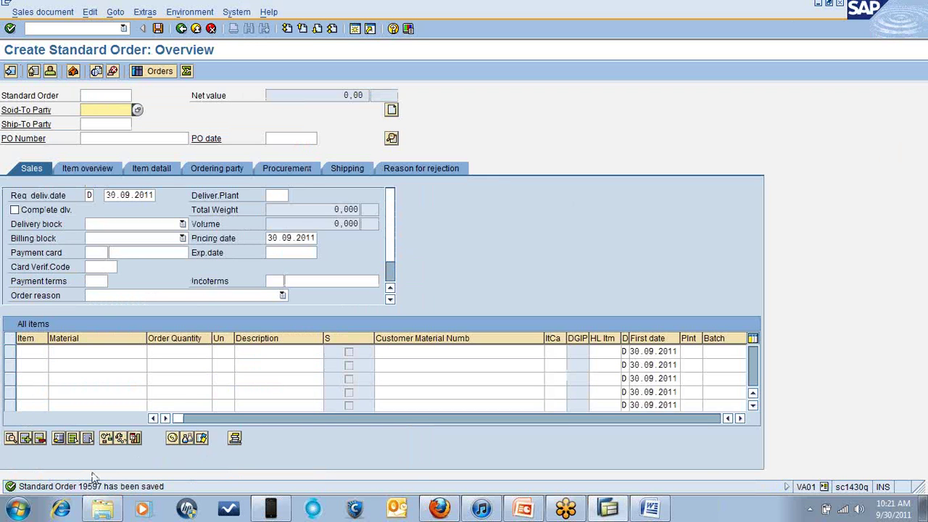
- Leave the order entry with /n se16 and open the Data Browser selection screen for table VBAP
left_click(85, 353)
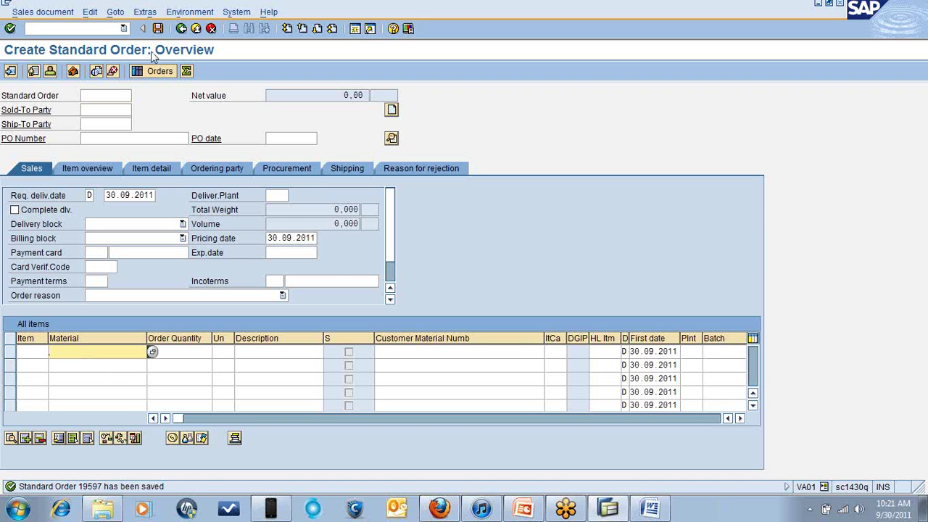
left_click(101, 29)
type("/")
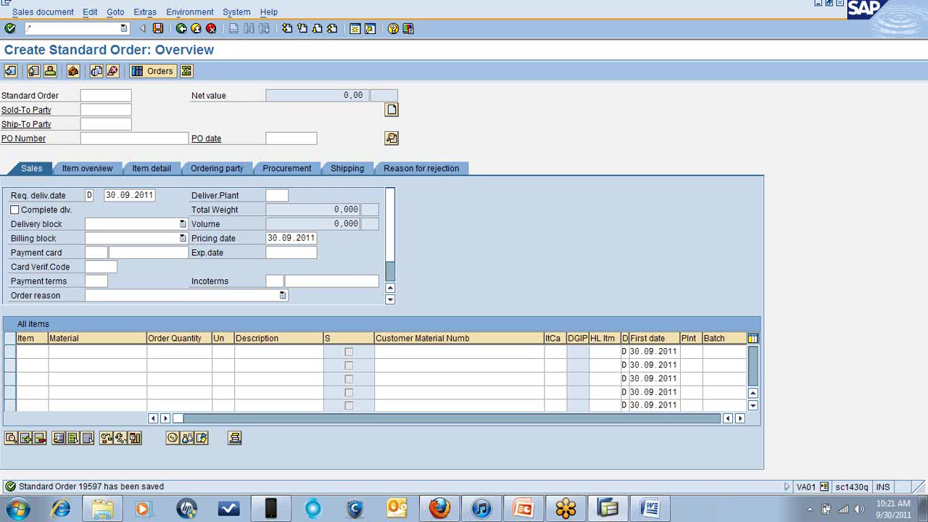
type("n se16")
key("Return")
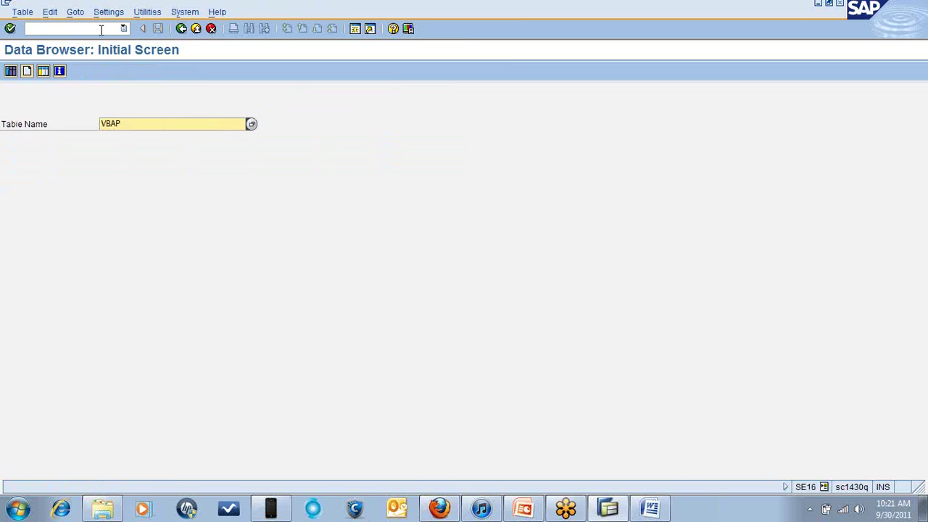
left_click(131, 123)
key("Return")
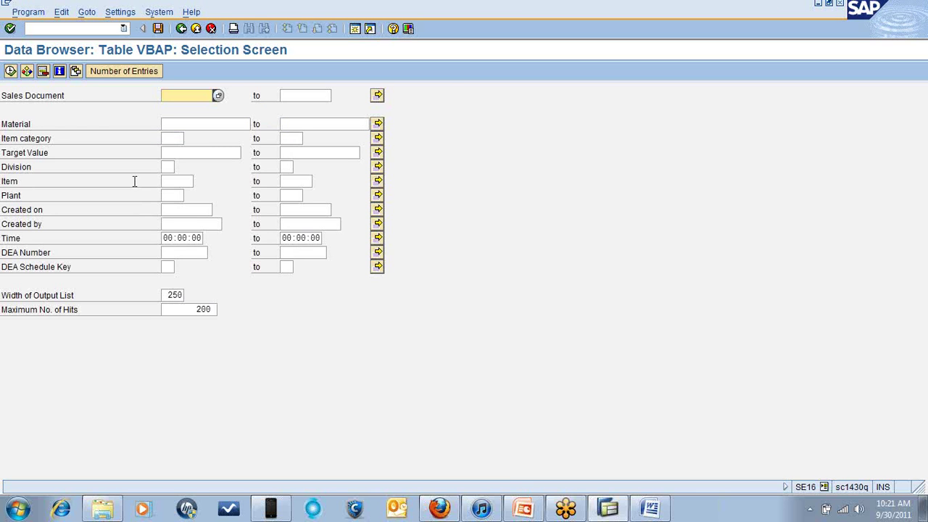
- Restrict the VBAP selection to Created by N* and check the number of matching entries
left_click(170, 226)
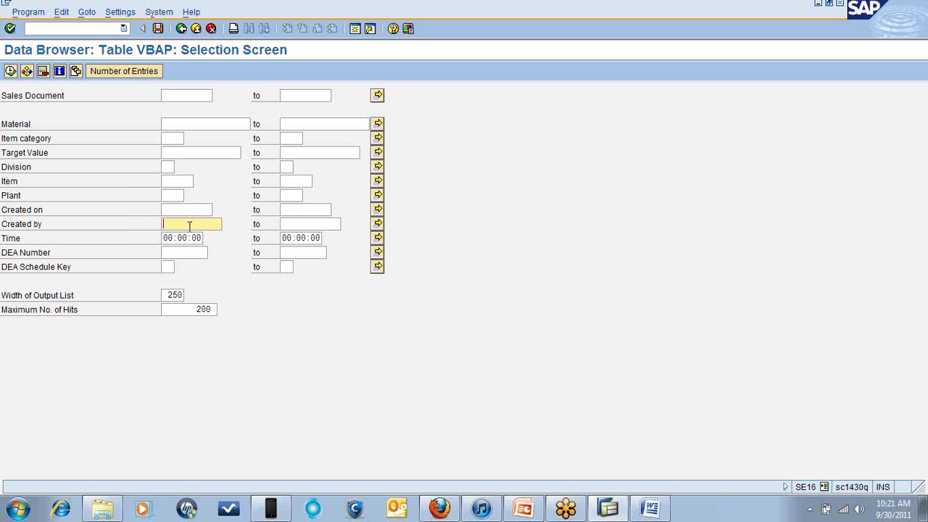
type("N")
type("*")
left_click(125, 71)
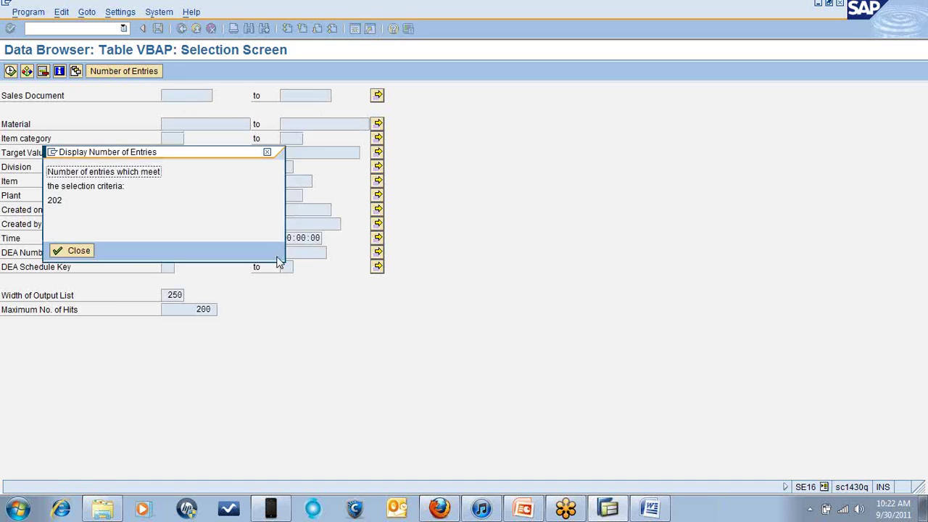
left_click(79, 250)
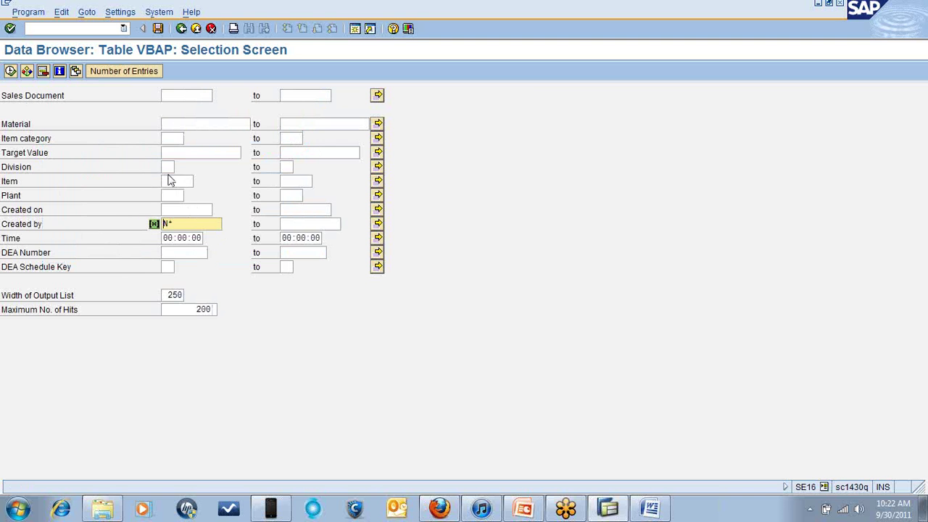
left_click(128, 73)
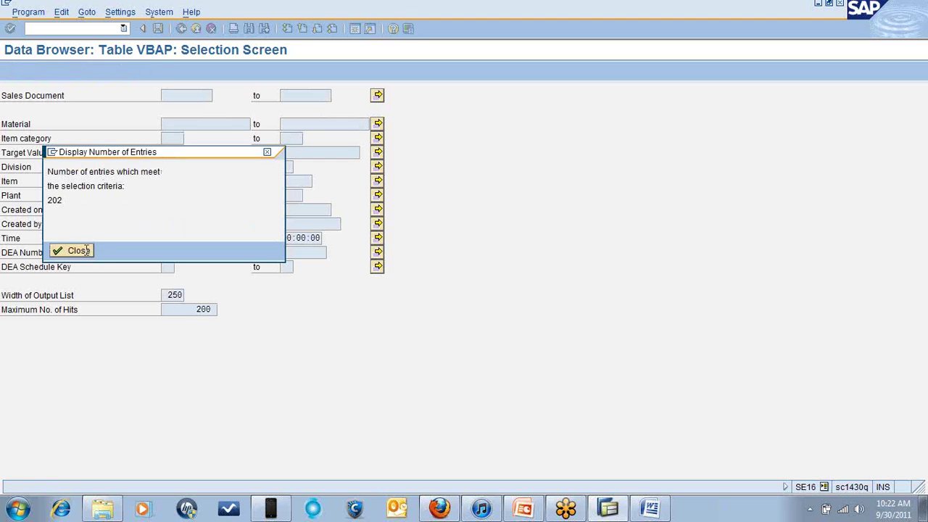
left_click(74, 250)
- Set the maximum number of hits to 202 and execute the VBAP selection
left_click(215, 310)
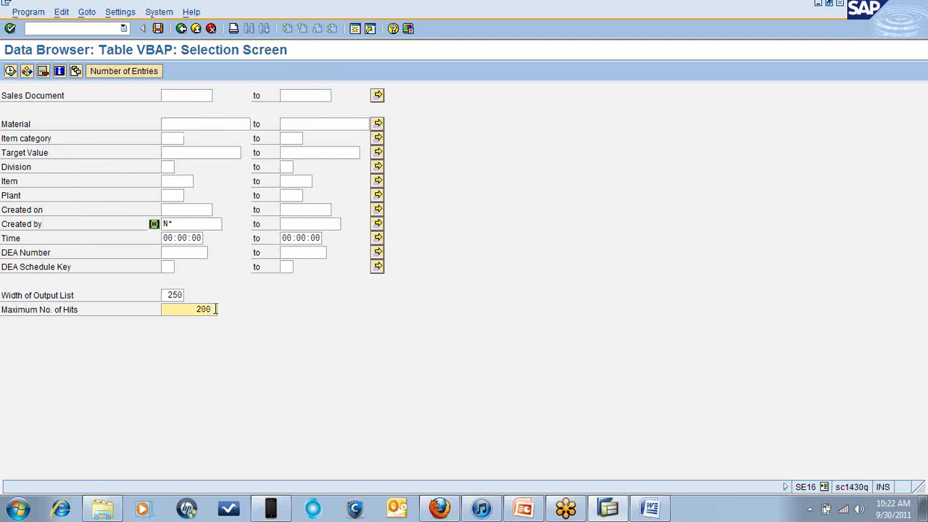
key("BackSpace")
type("2")
left_click(8, 70)
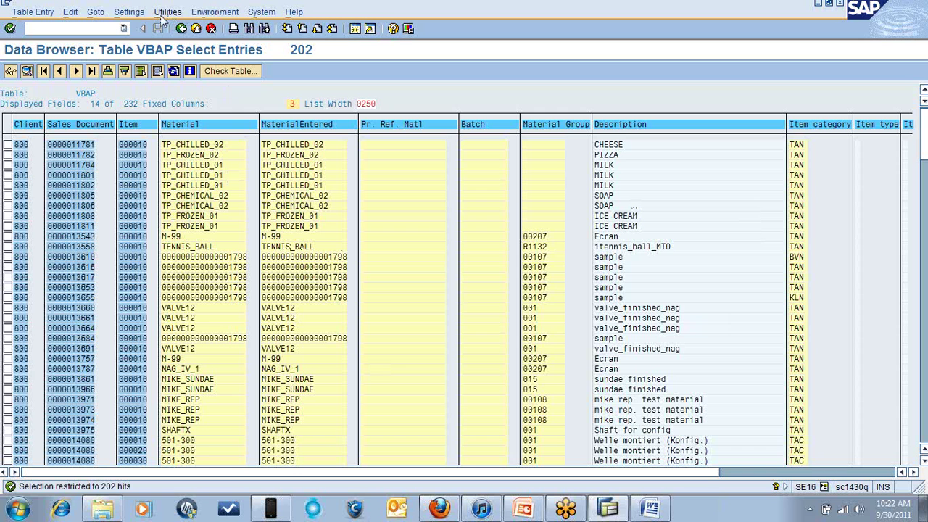
left_click(134, 12)
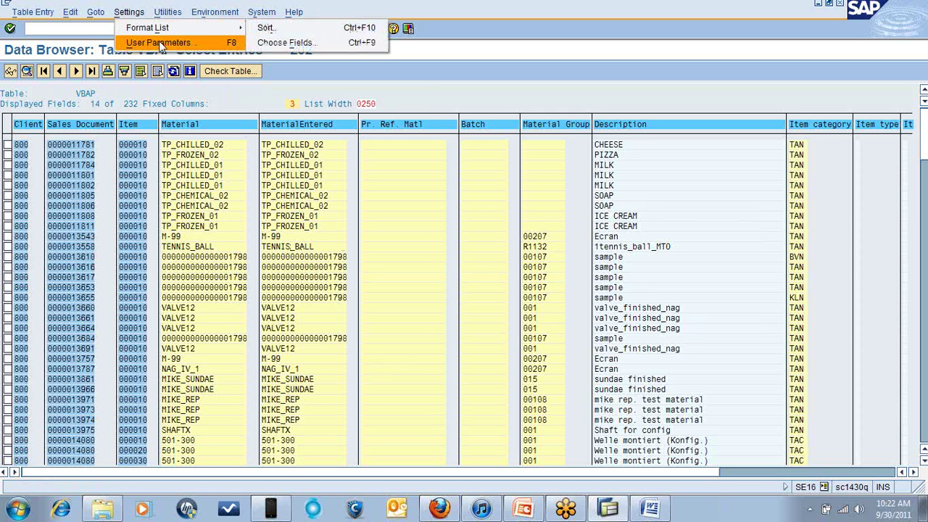
mouse_move(324, 15)
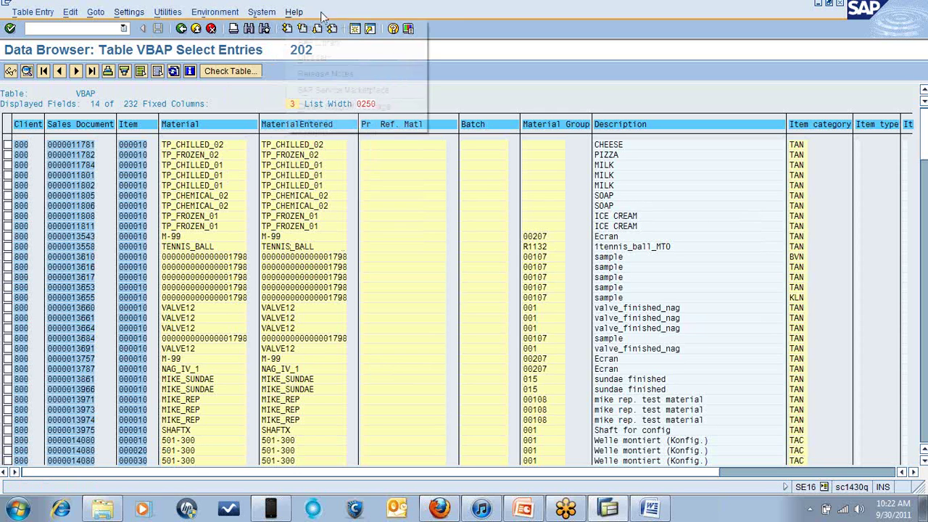
mouse_move(129, 12)
mouse_move(169, 31)
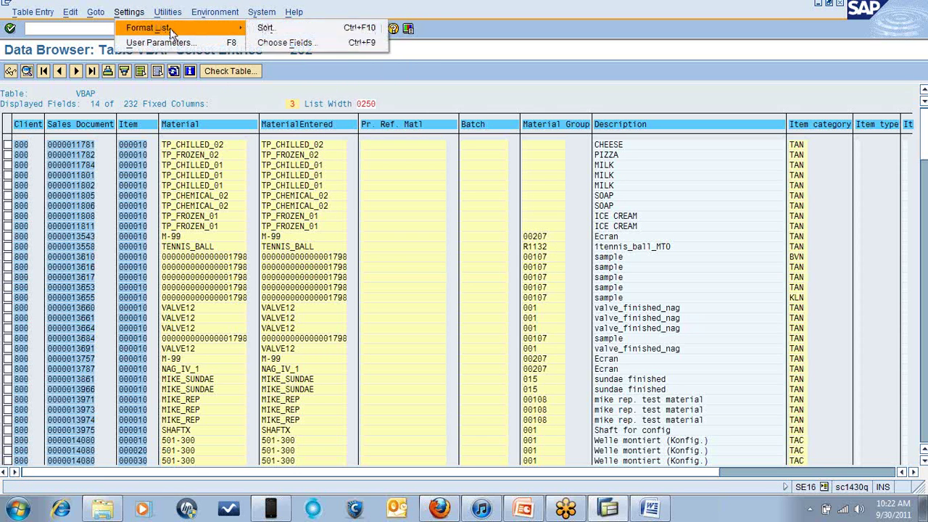
left_click(304, 42)
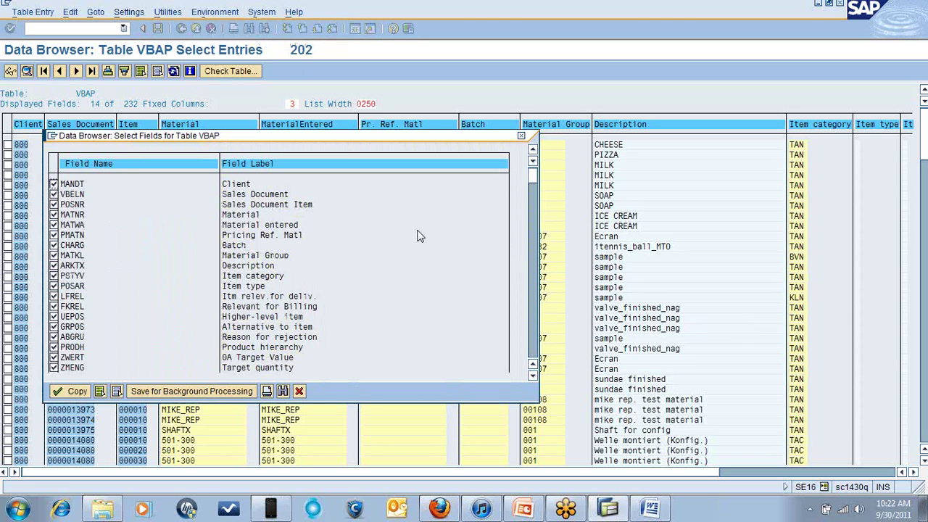
left_click(520, 136)
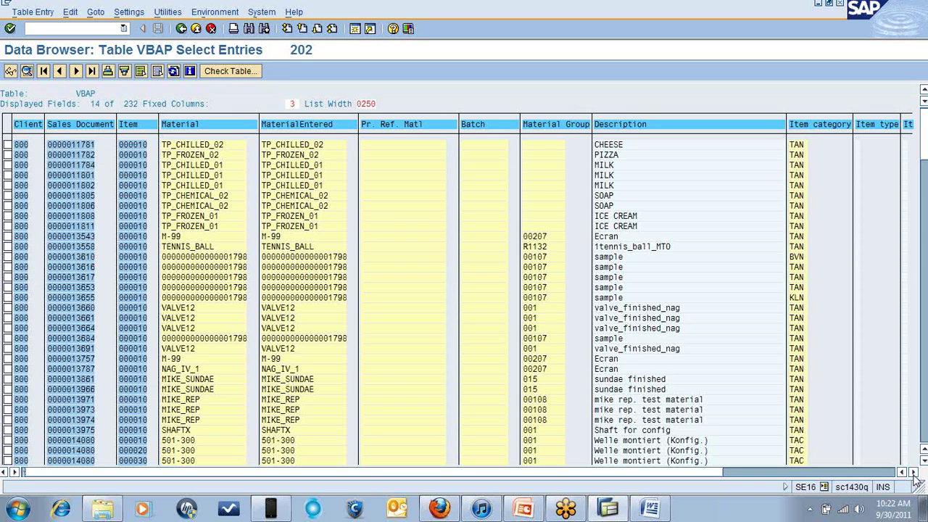
- Examine the columns of the VBAP entries list through to the higher-level item column
left_click(913, 472)
left_click(914, 472)
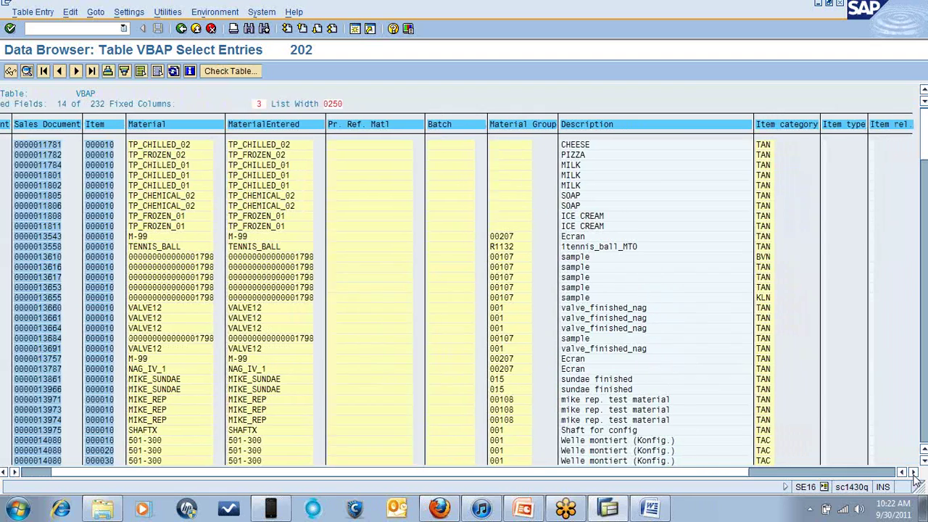
left_click(913, 471)
left_click(913, 471)
left_click(913, 472)
left_click(913, 472)
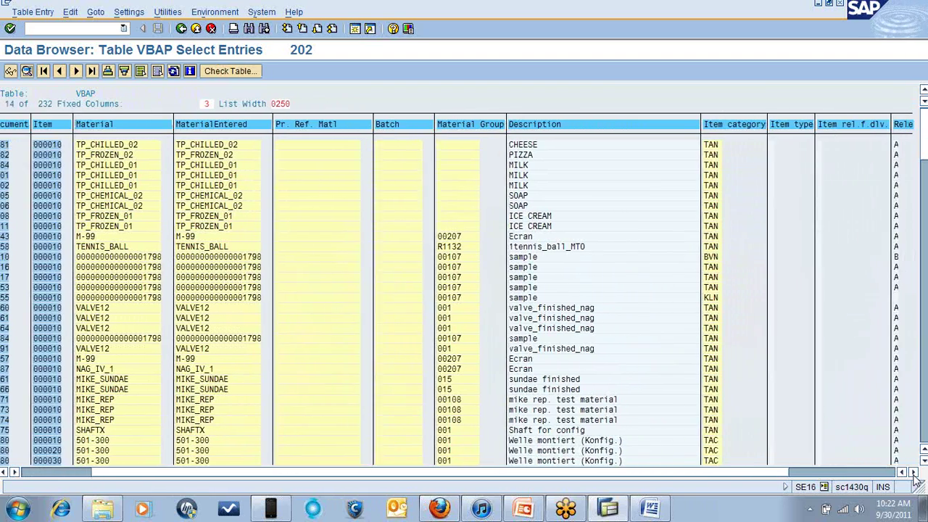
left_click(913, 472)
left_click(913, 472)
left_click(913, 472)
left_click(913, 472)
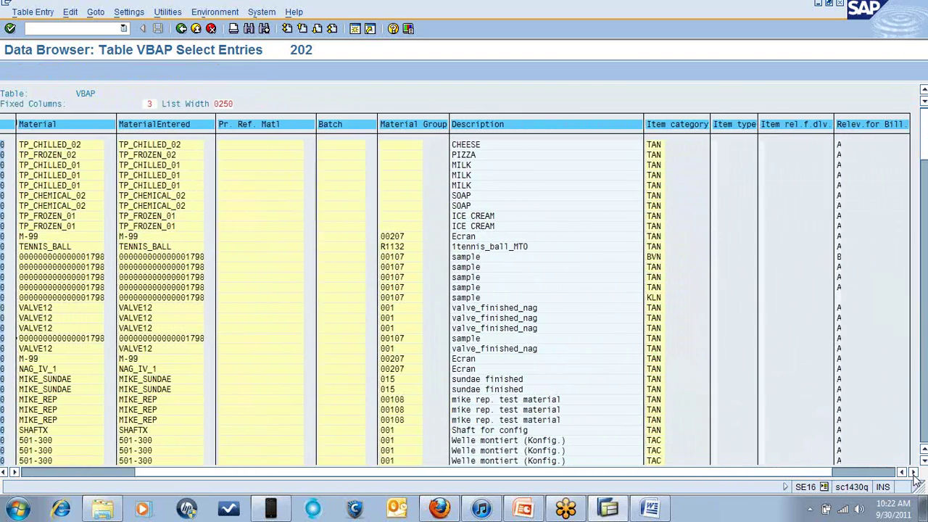
left_click(914, 471)
left_click(913, 472)
left_click(913, 471)
left_click(913, 472)
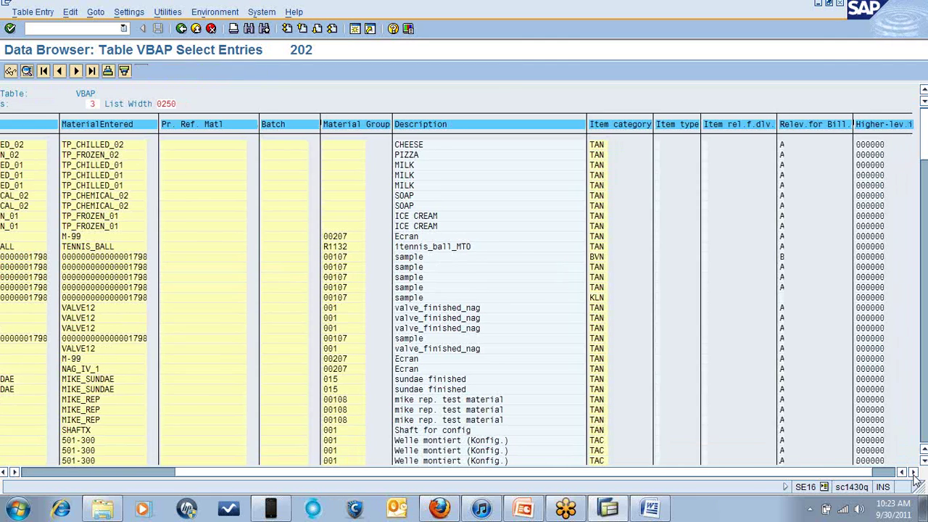
left_click(913, 472)
left_click(913, 472)
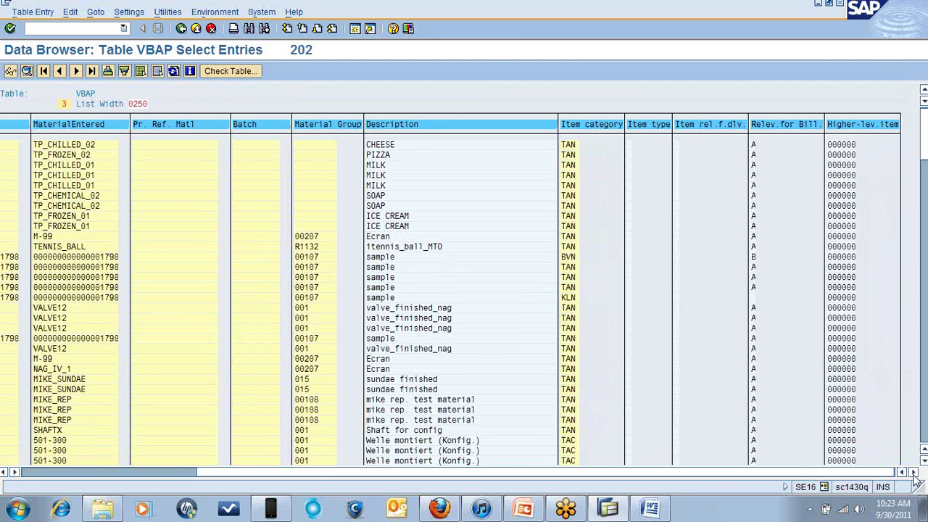
- Open the field selection for table VBAP, deselect all fields and select only VBELN (Sales Document)
left_click(129, 13)
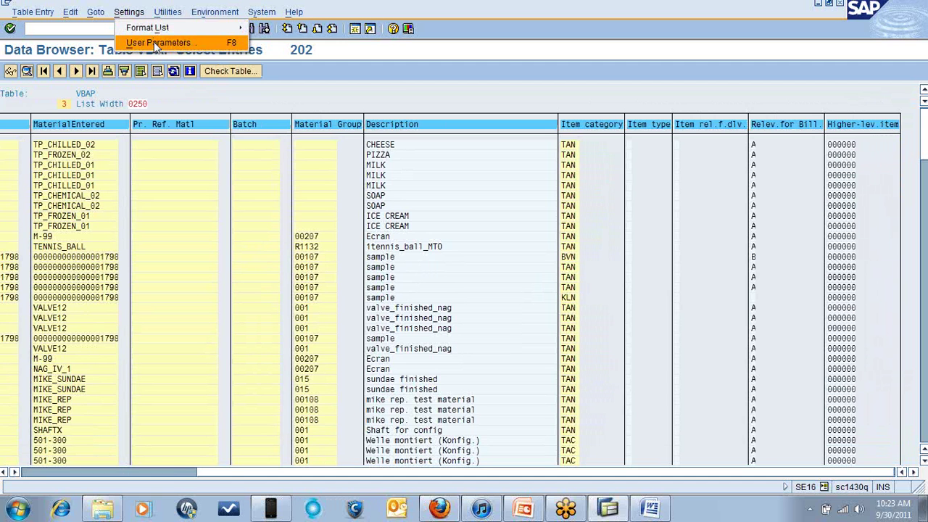
mouse_move(154, 33)
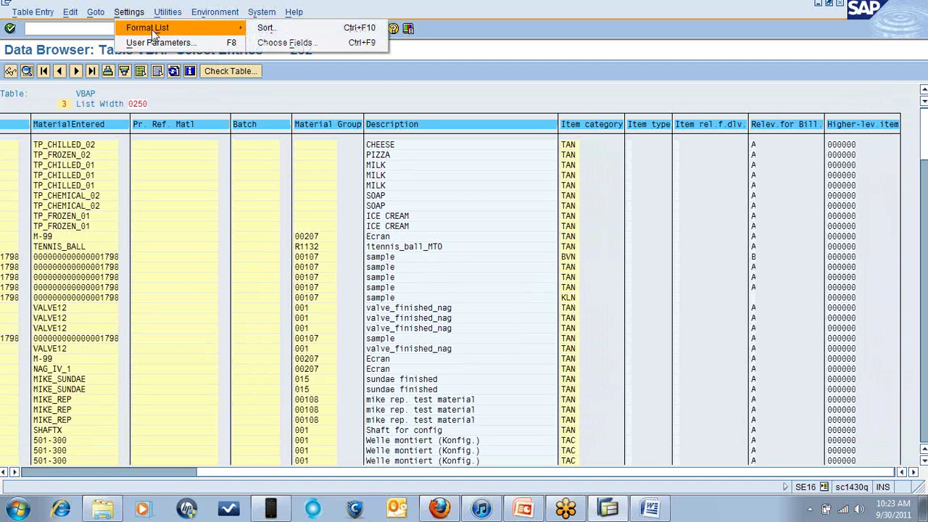
left_click(289, 45)
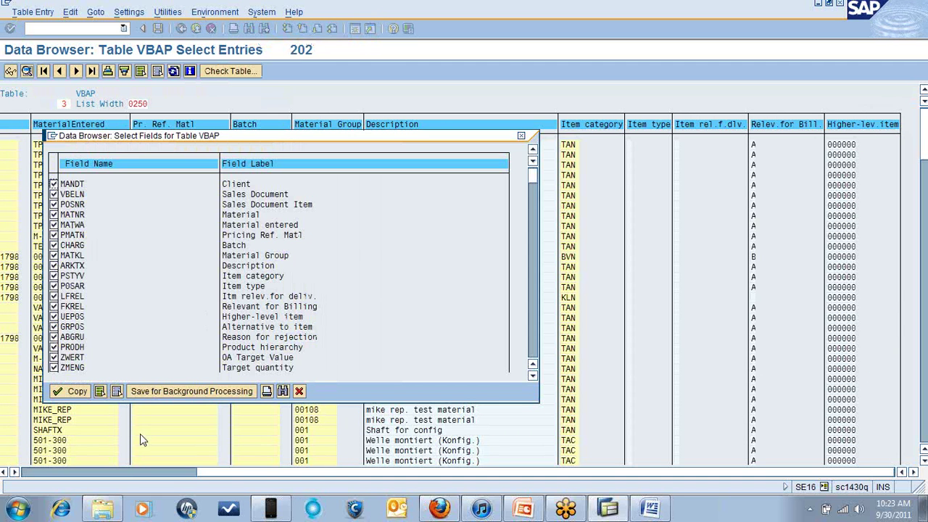
left_click(116, 391)
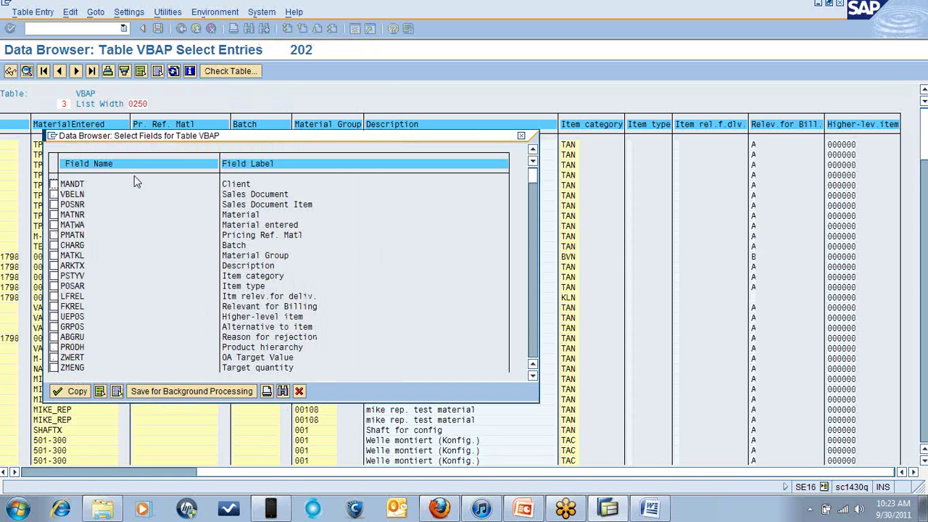
left_click(54, 195)
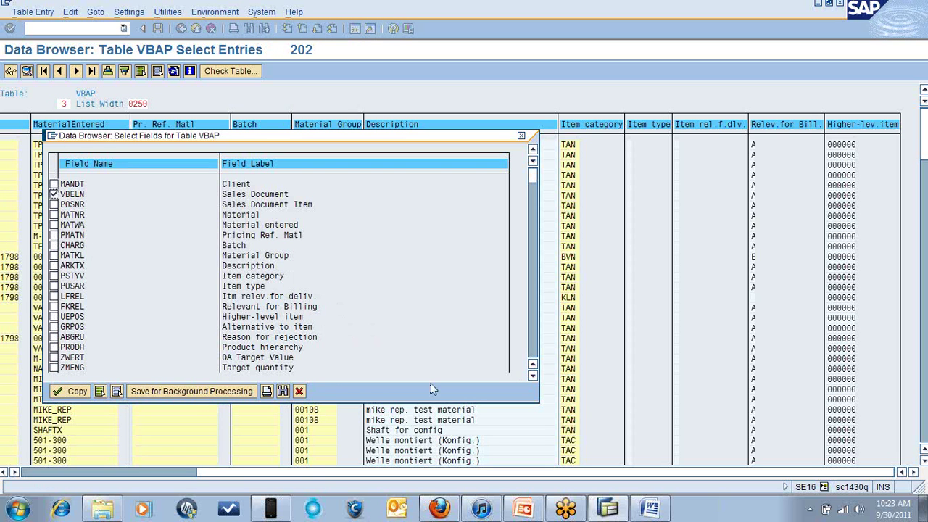
- Find "created by" in the field selection, add field ERNAM and apply the chosen fields to the list
left_click(533, 375)
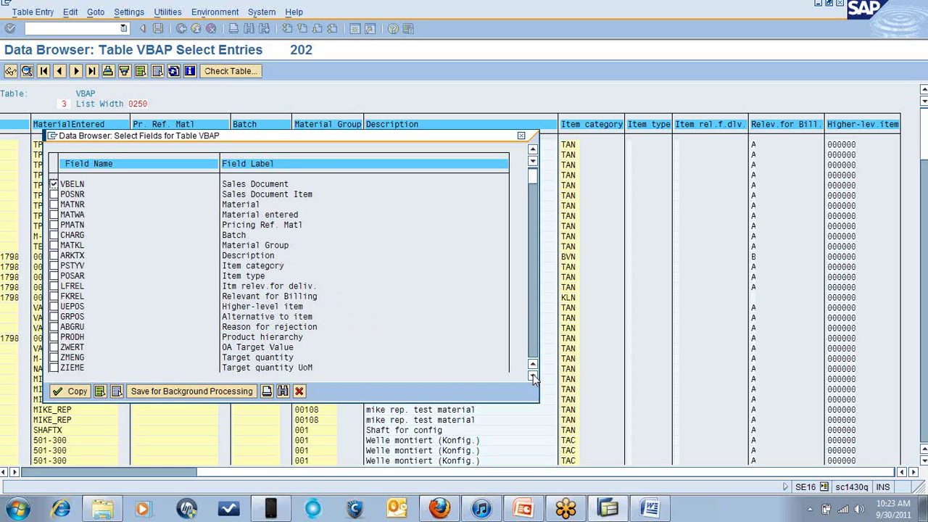
left_click(533, 376)
left_click(533, 375)
left_click(533, 376)
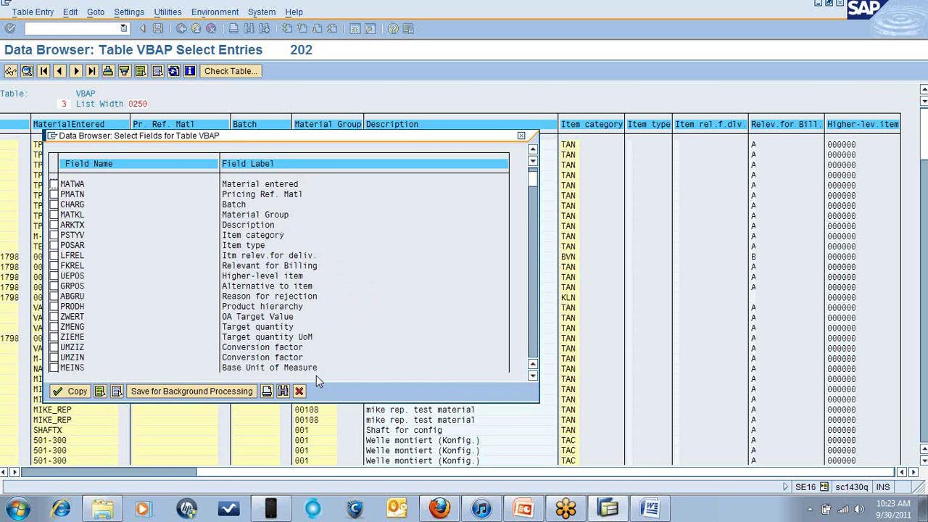
left_click(283, 392)
type("c")
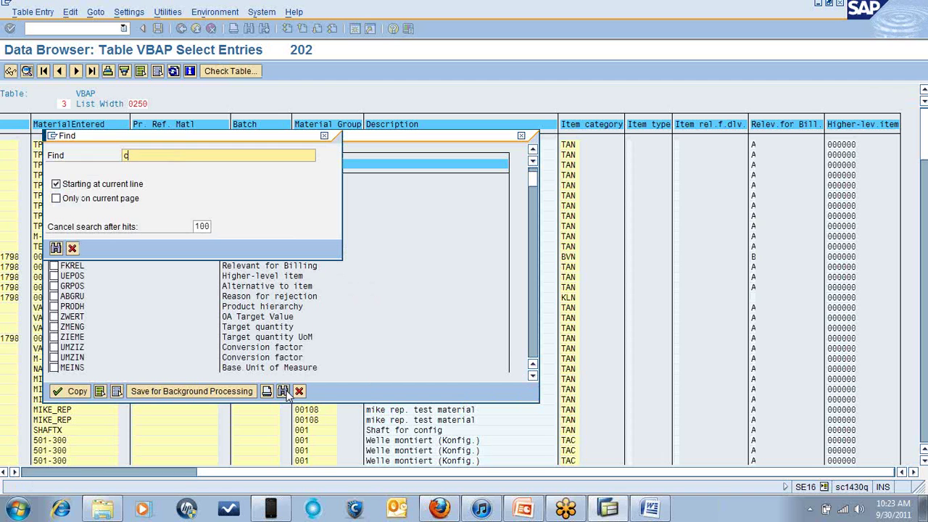
type("reated by")
left_click(55, 248)
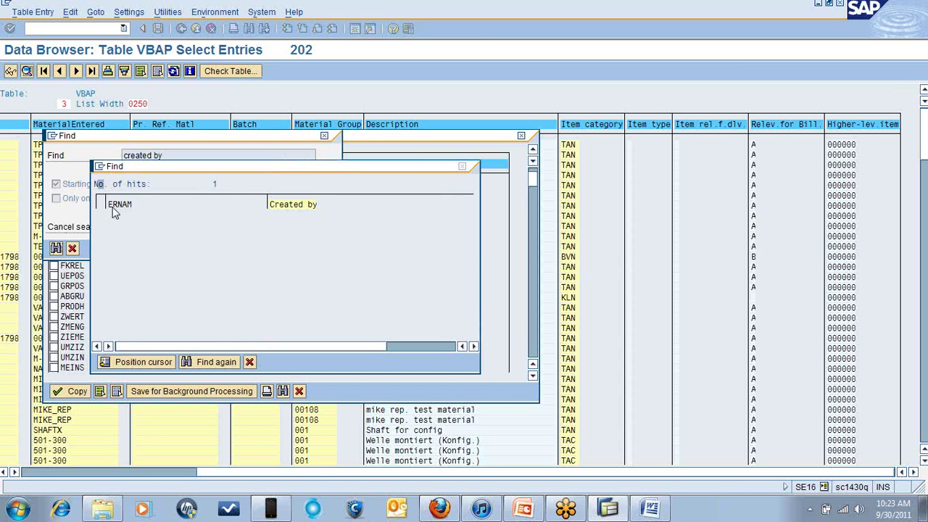
double_click(116, 205)
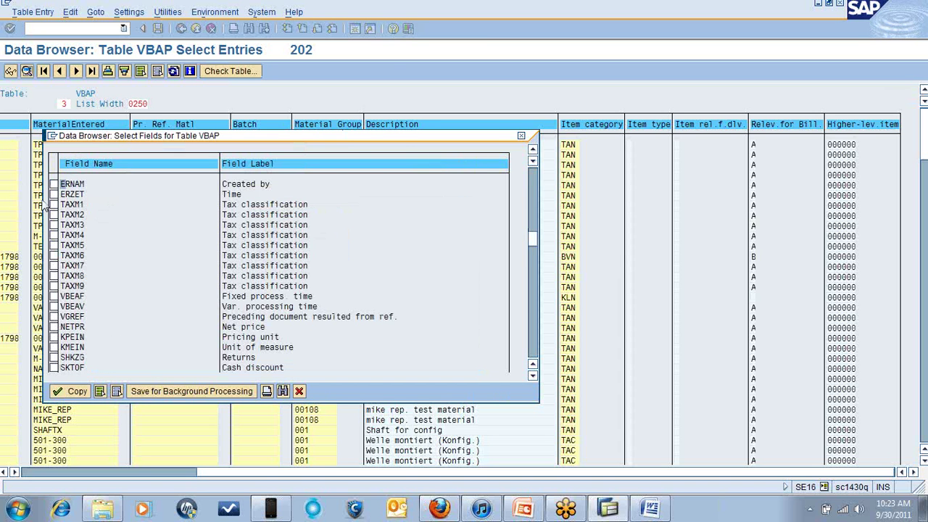
left_click(53, 184)
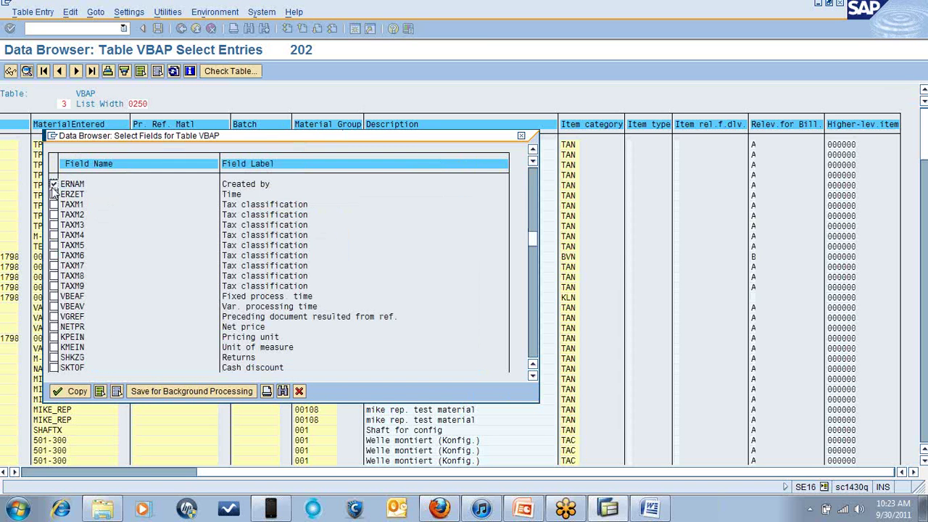
left_click(78, 392)
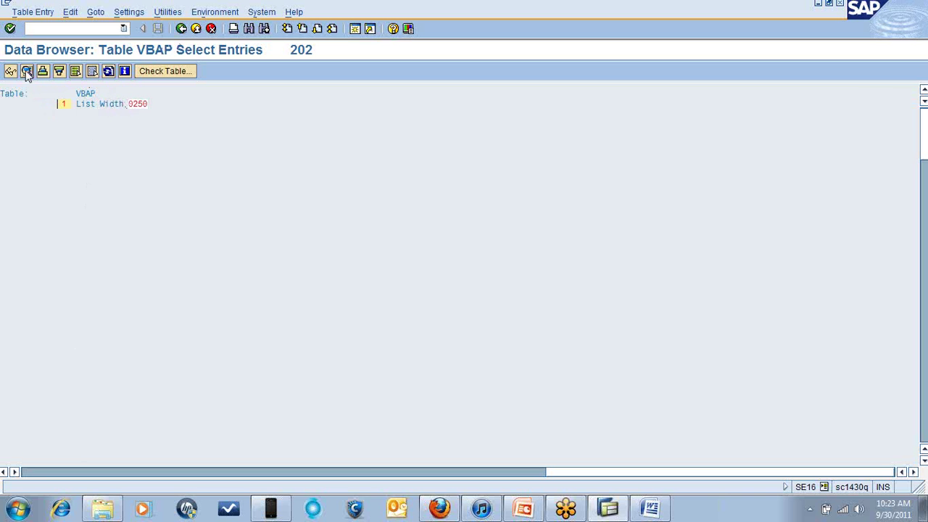
- Return to the VBAP selection screen, restrict Created by to the single creator's full user name and check the number of entries
left_click(182, 29)
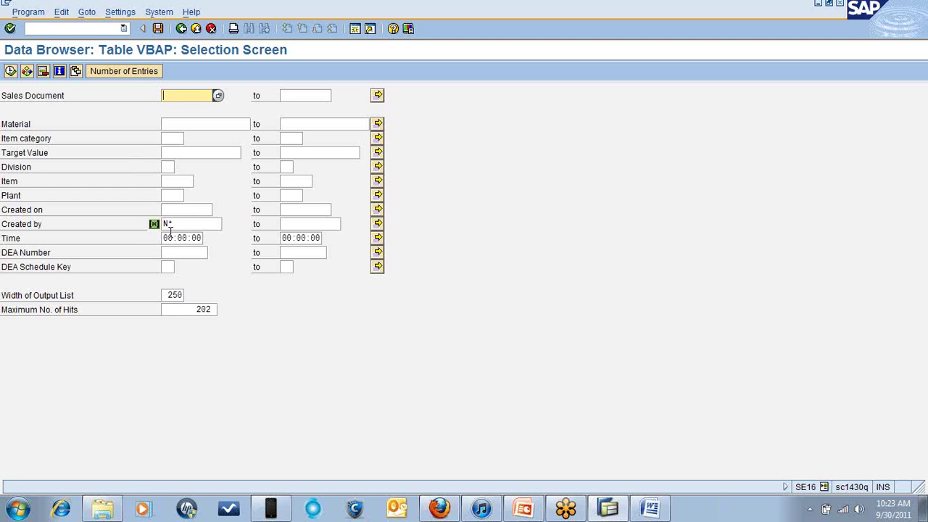
left_click(177, 210)
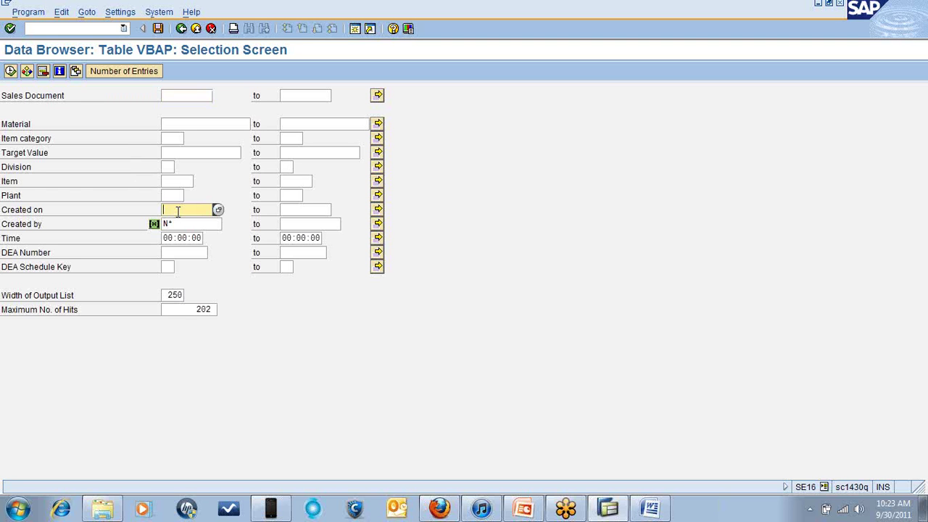
left_click(178, 224)
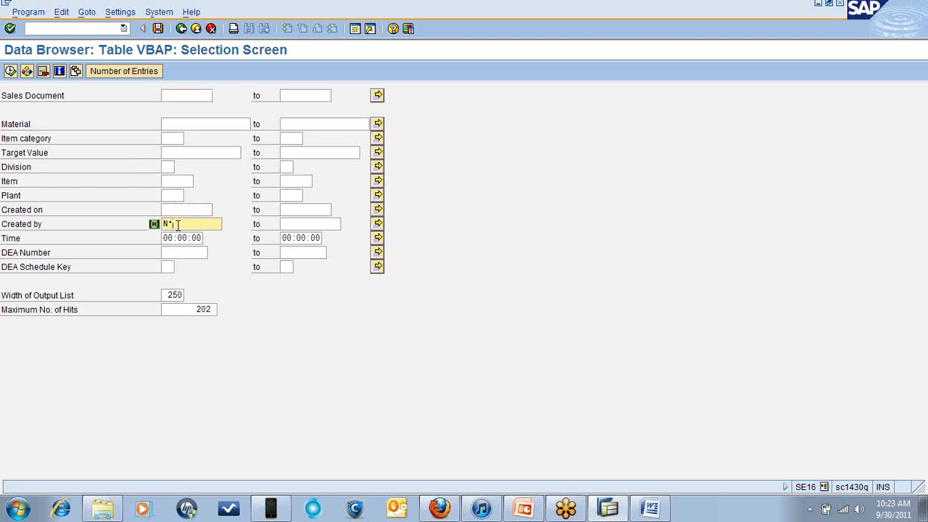
key("BackSpace")
type("Norman")
left_click(120, 73)
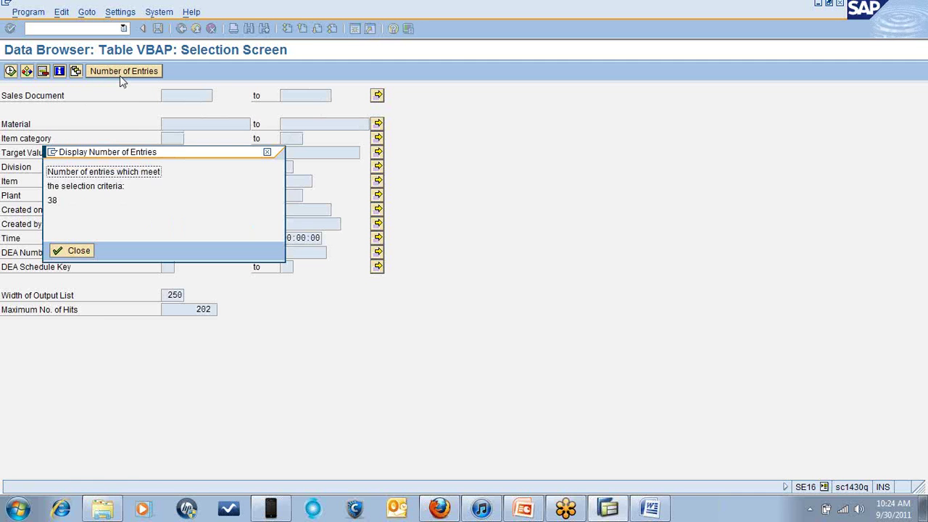
left_click(72, 250)
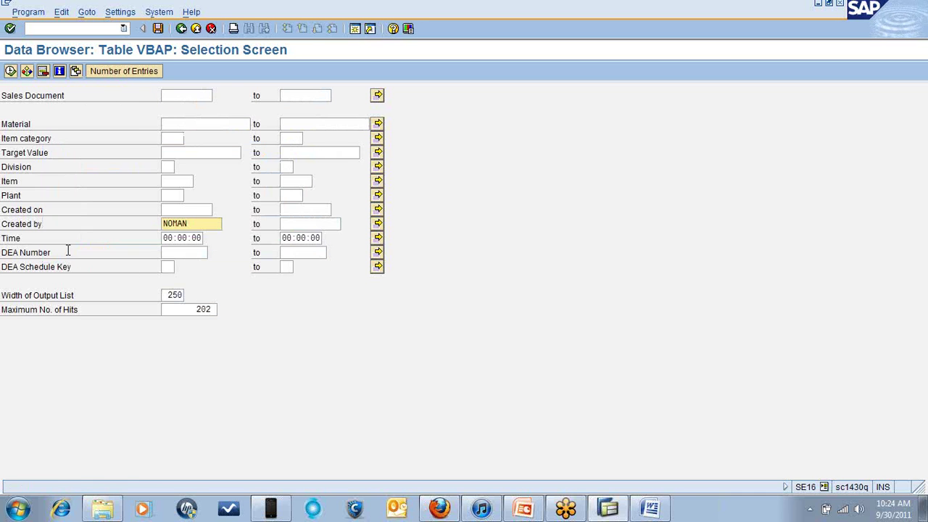
- Execute the VBAP selection and look through the sales documents to the end of the list
left_click(10, 71)
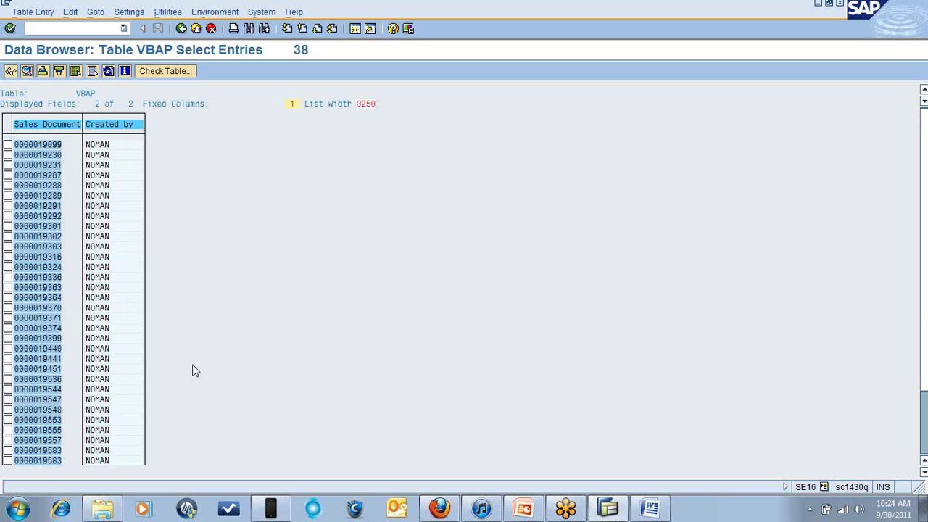
left_click(923, 472)
left_click(923, 472)
left_click(923, 473)
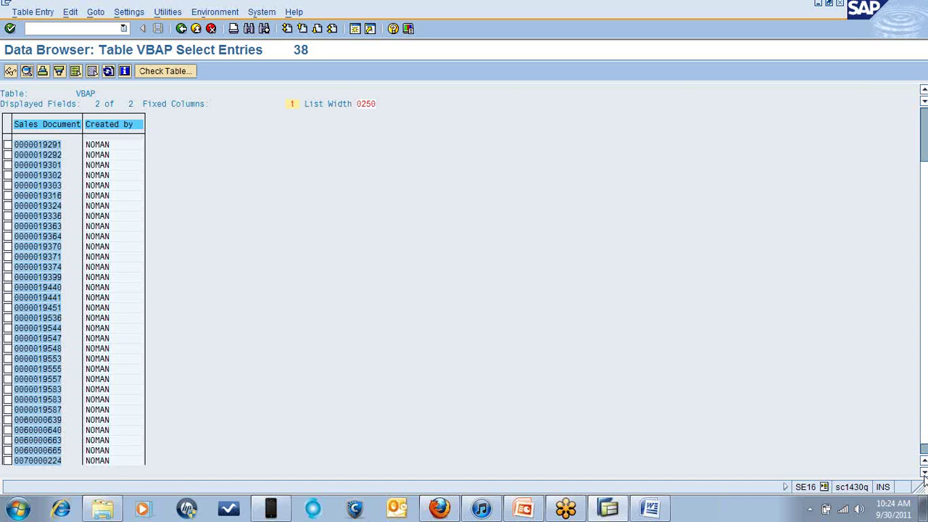
left_click(923, 473)
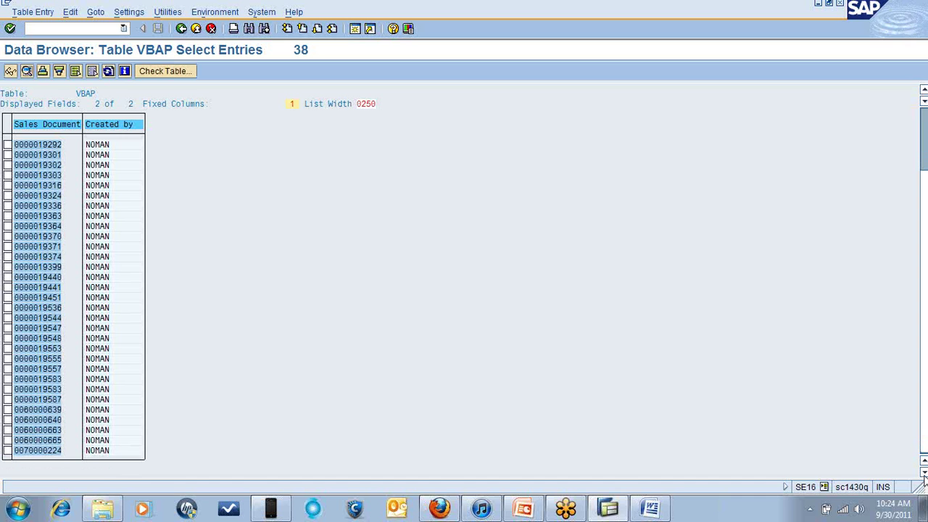
- Open the VBAP record for item 10100 with material 409 and select its sales document number
double_click(102, 389)
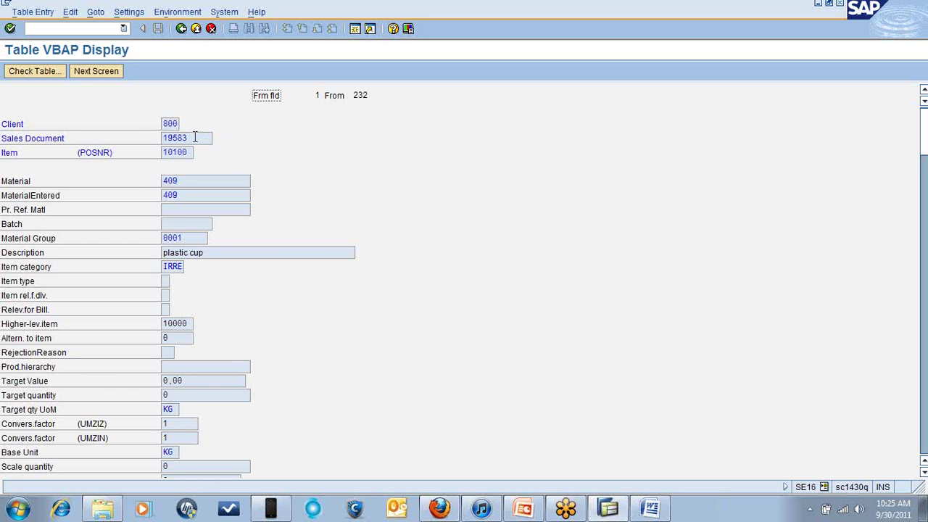
left_click_drag(196, 137, 69, 143)
left_click(68, 142)
- Open a new SAP session and start transaction VA03 to display sales orders
left_click(650, 507)
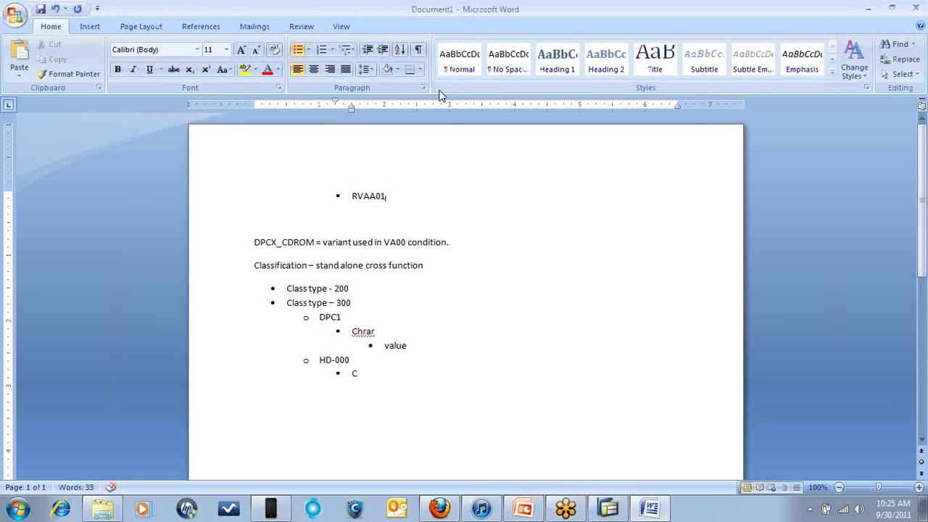
left_click(607, 509)
left_click(356, 29)
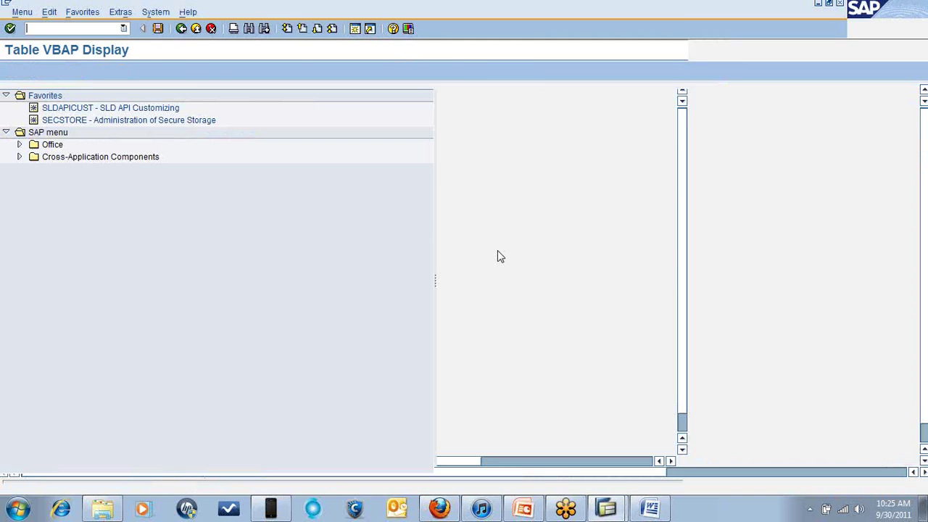
type("va03")
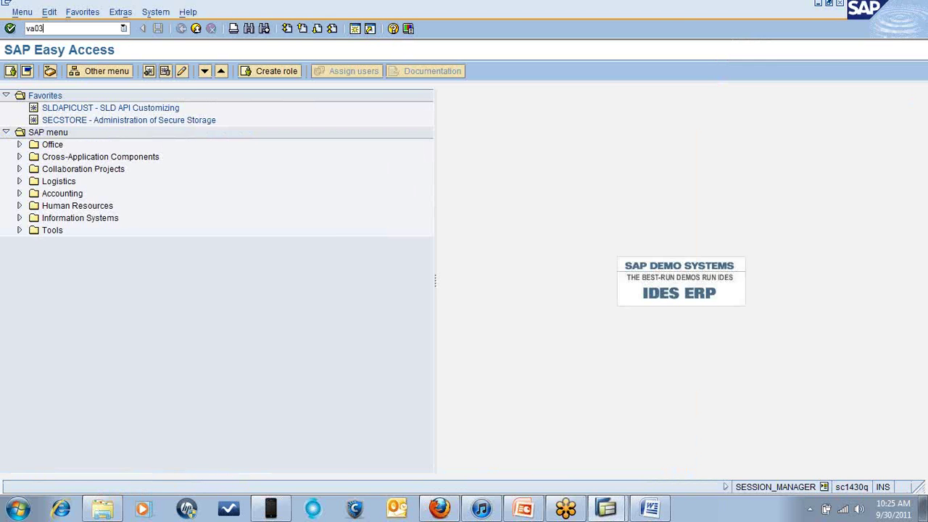
key("Return")
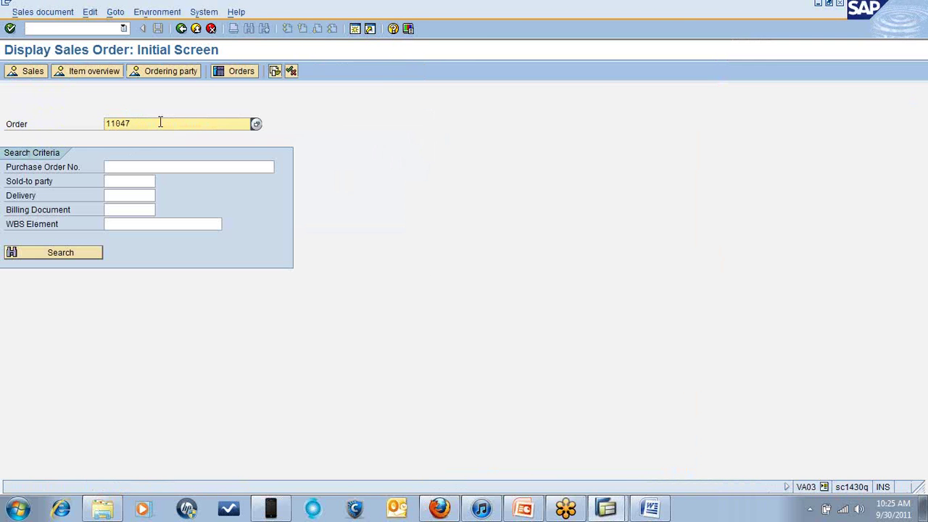
- Replace the order number with the sales document number from the VBAP record and display that document
key("BackSpace")
key("BackSpace")
key("BackSpace")
key("BackSpace")
key("BackSpace")
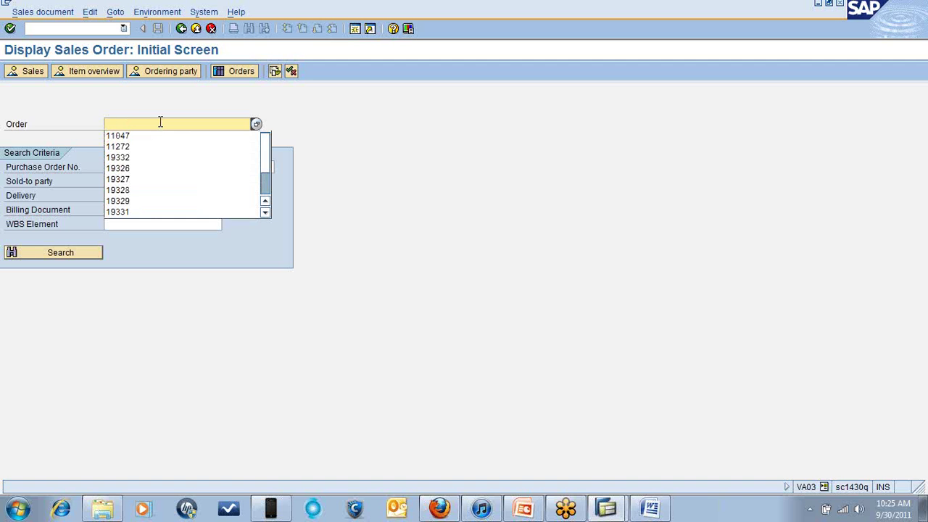
type("19583")
key("Return")
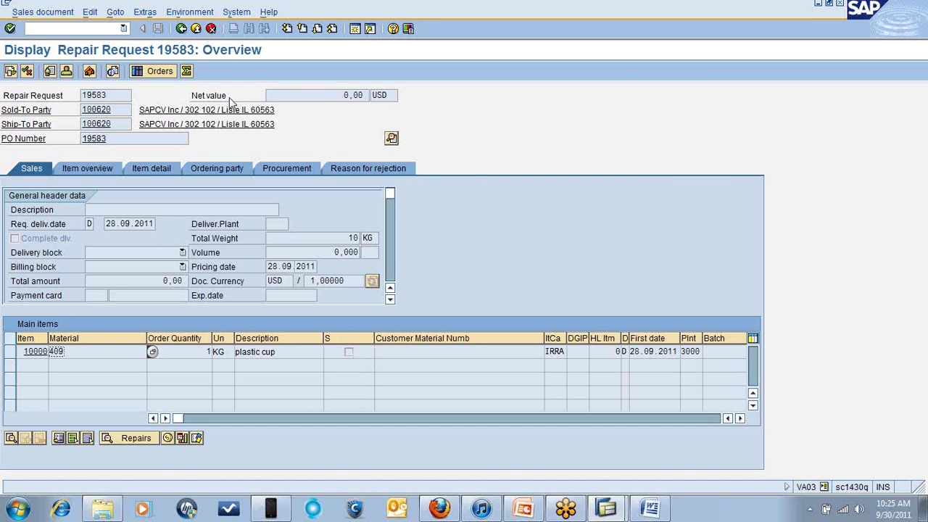
- Return to the initial screen of the sales order display and clear the order number
left_click(181, 30)
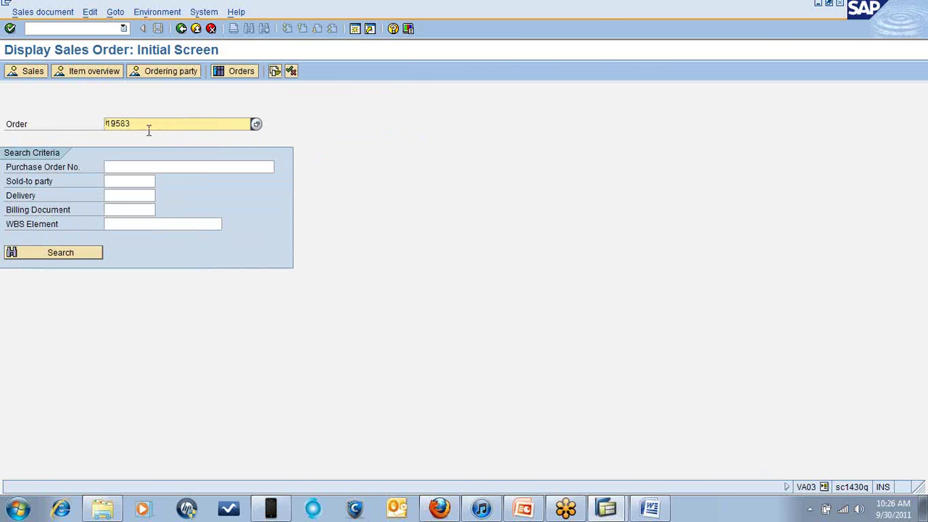
key("Delete")
key("Delete")
key("Delete")
key("Delete")
key("Delete")
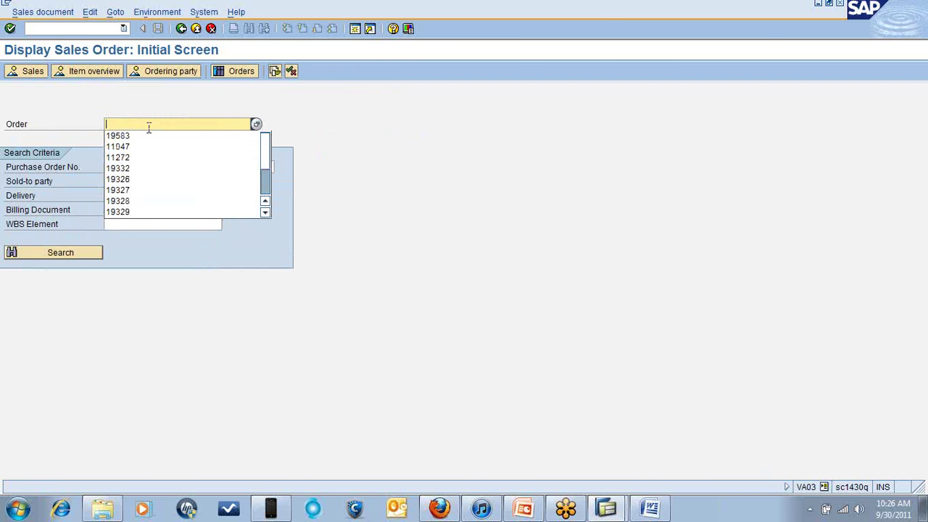
key("Escape")
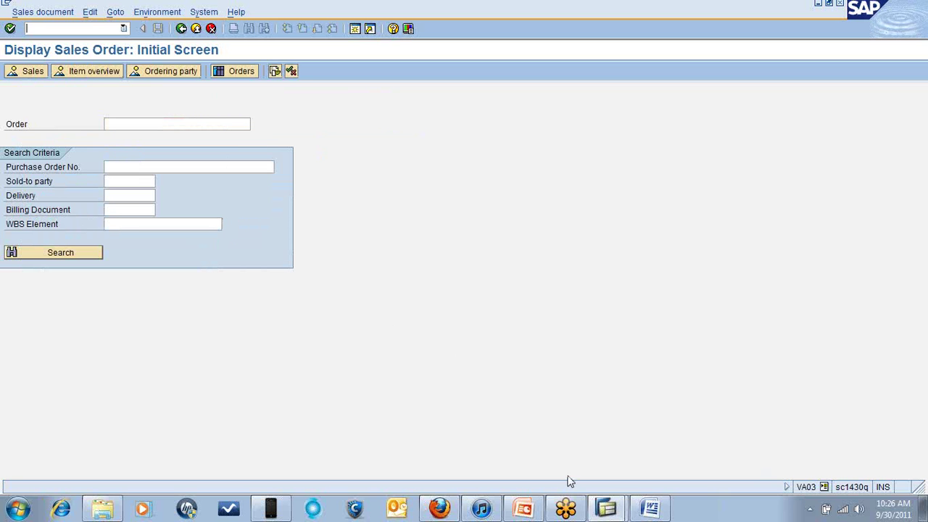
- Switch back to the session showing the VBAP record and return to the initial Data Browser screen
left_click(606, 508)
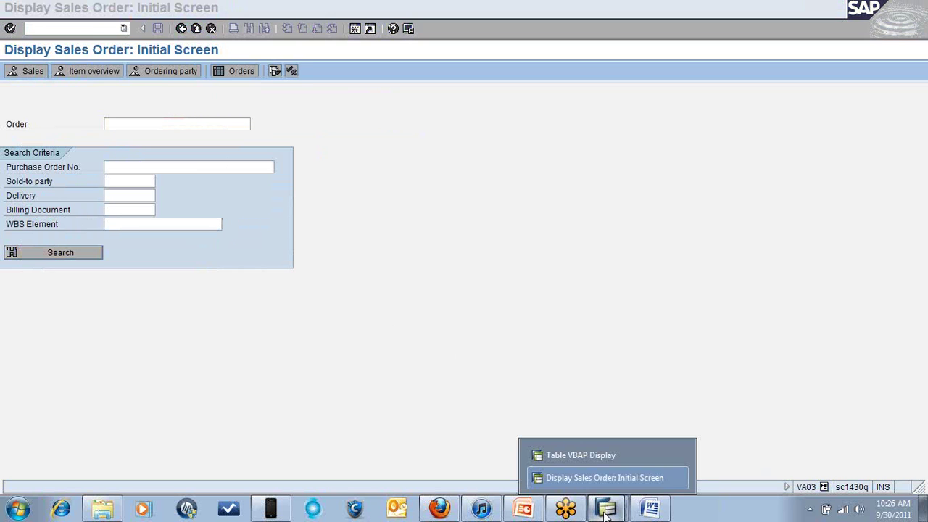
left_click(593, 476)
left_click(606, 507)
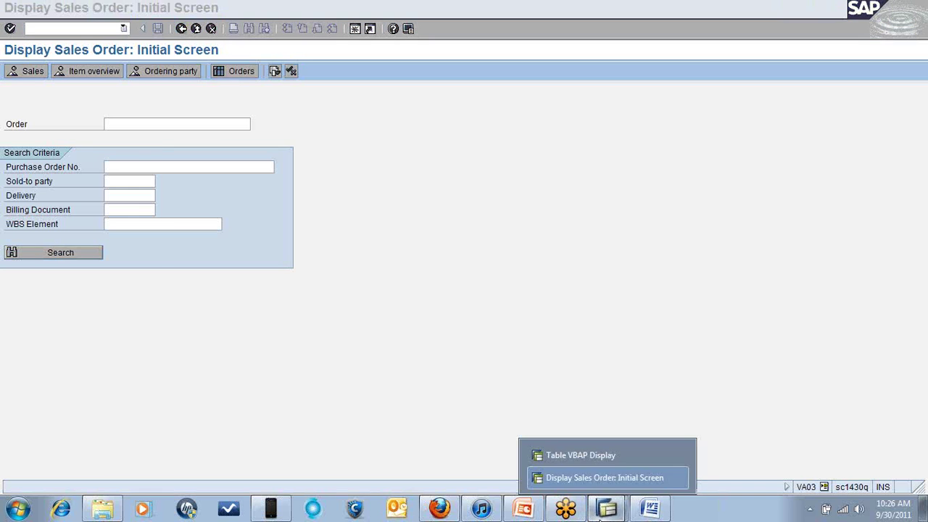
left_click(590, 456)
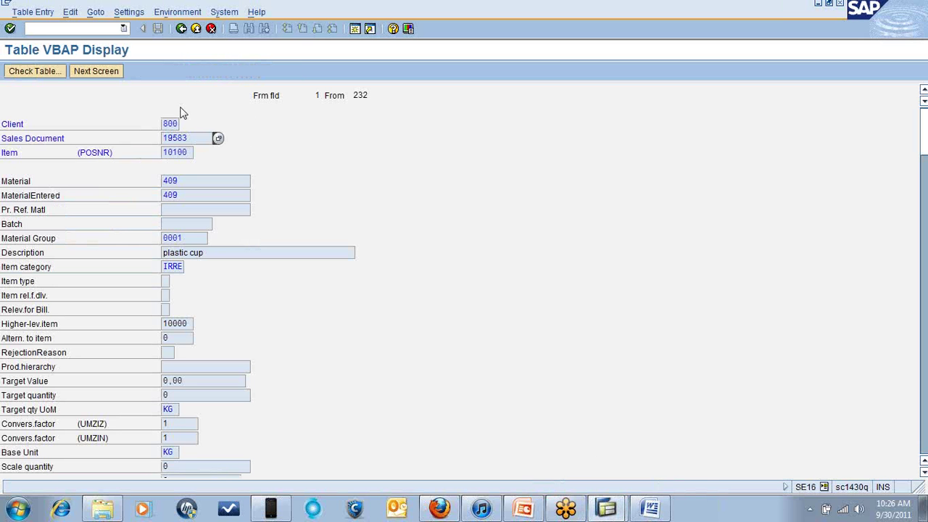
left_click(181, 29)
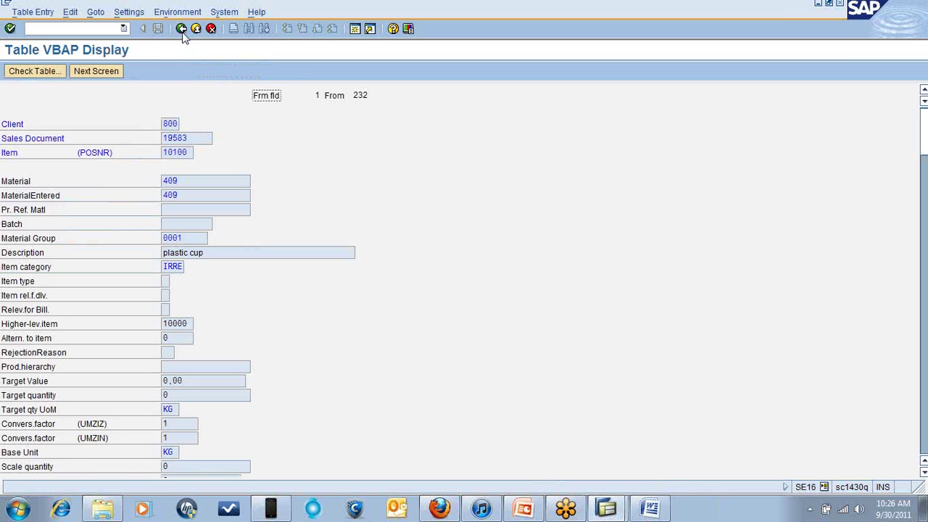
left_click(181, 29)
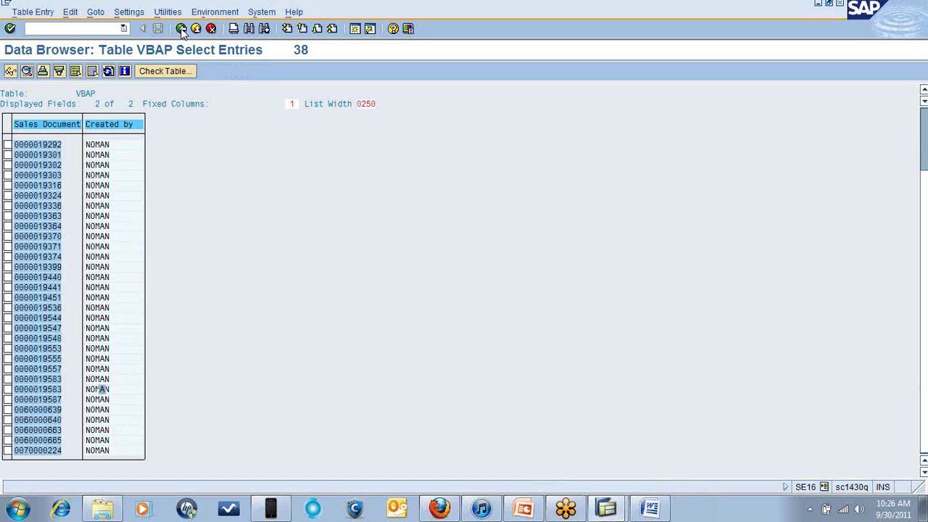
left_click(181, 29)
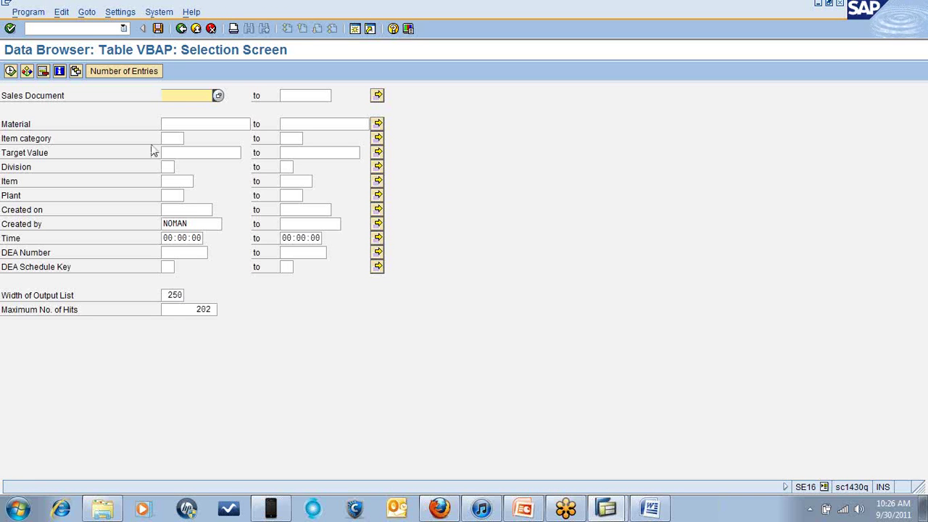
left_click(181, 29)
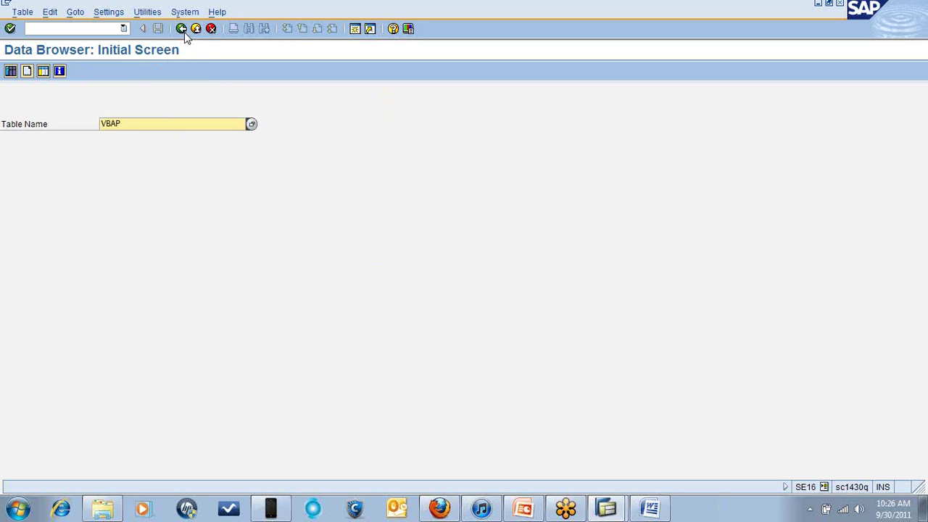
- Replace the table name with MARA and open its selection screen
left_click(130, 123)
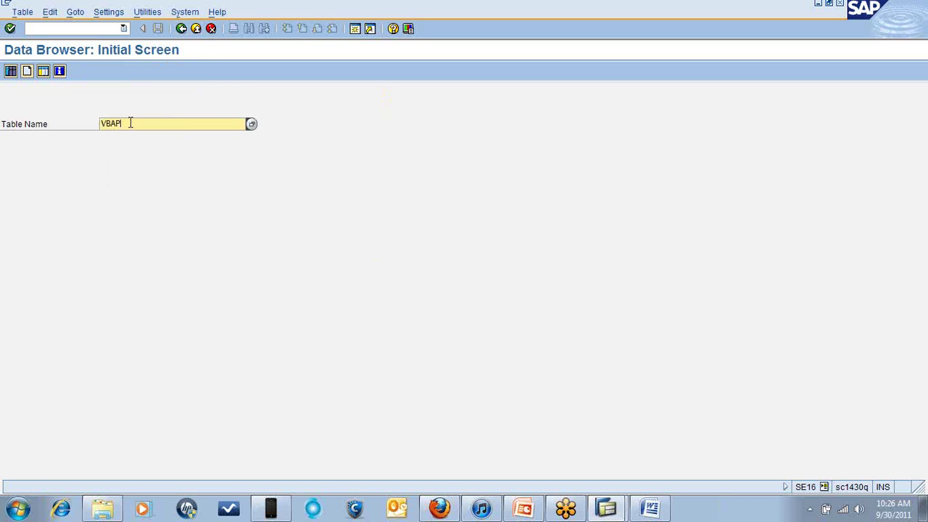
key("BackSpace")
key("BackSpace")
key("BackSpace")
key("BackSpace")
type("mara")
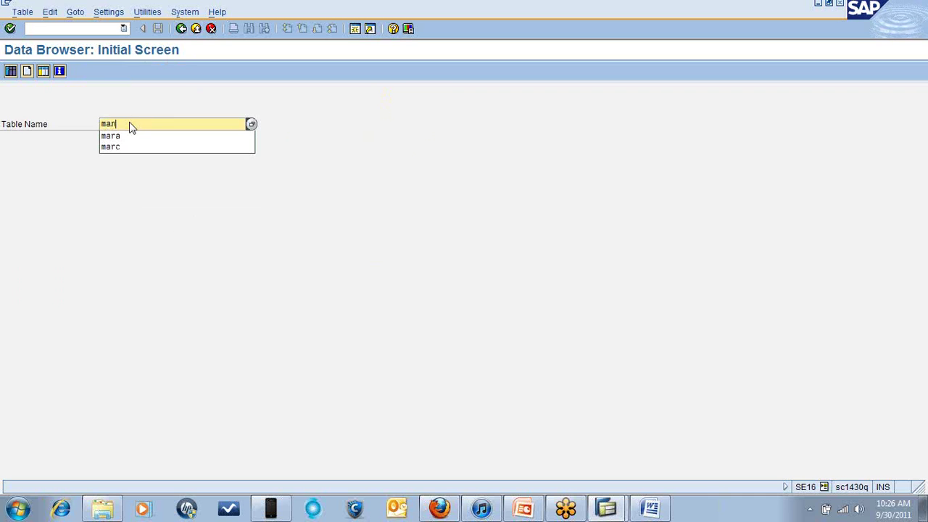
left_click(10, 28)
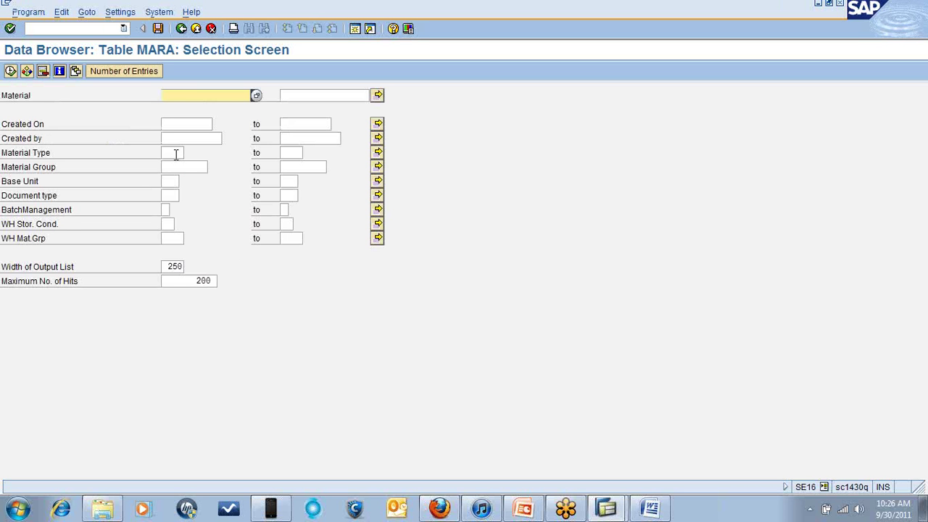
- Restrict the MARA selection to material type KMAT and the creator's user name, and execute it
left_click(175, 153)
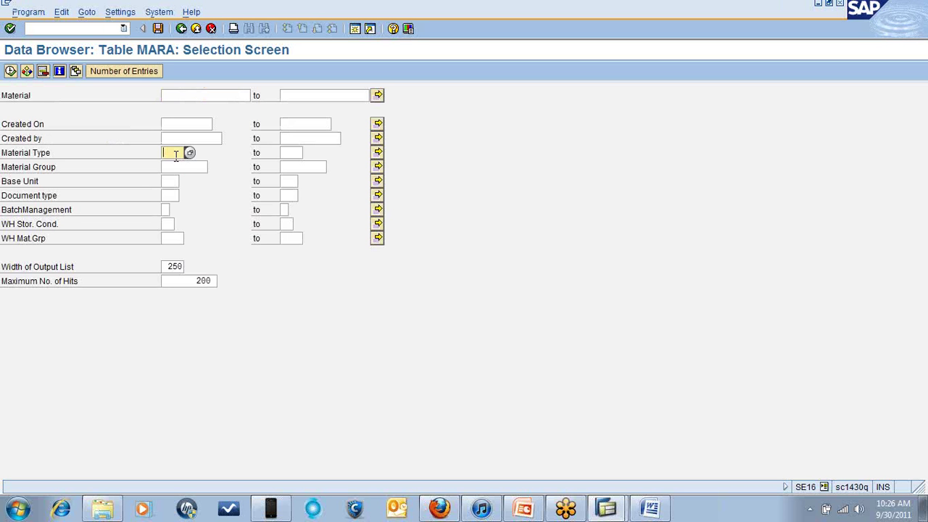
type("kmat")
left_click(134, 236)
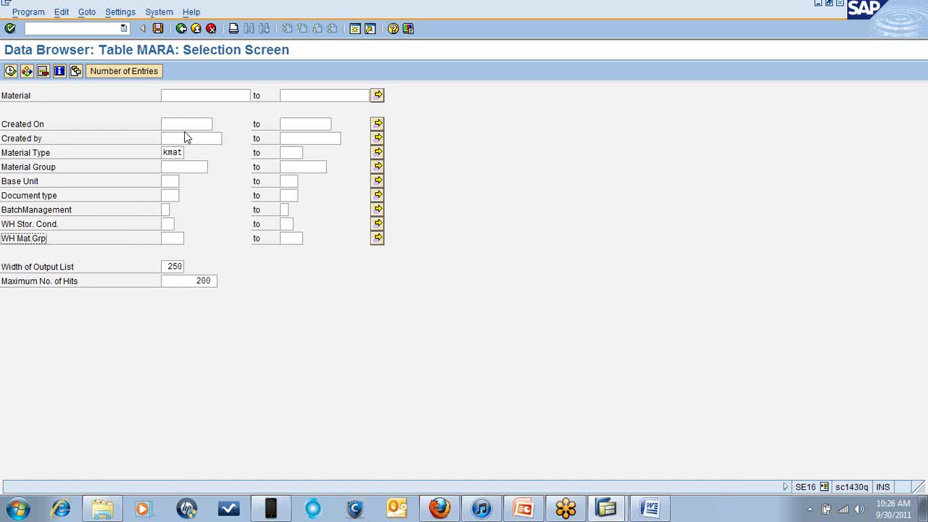
left_click(184, 138)
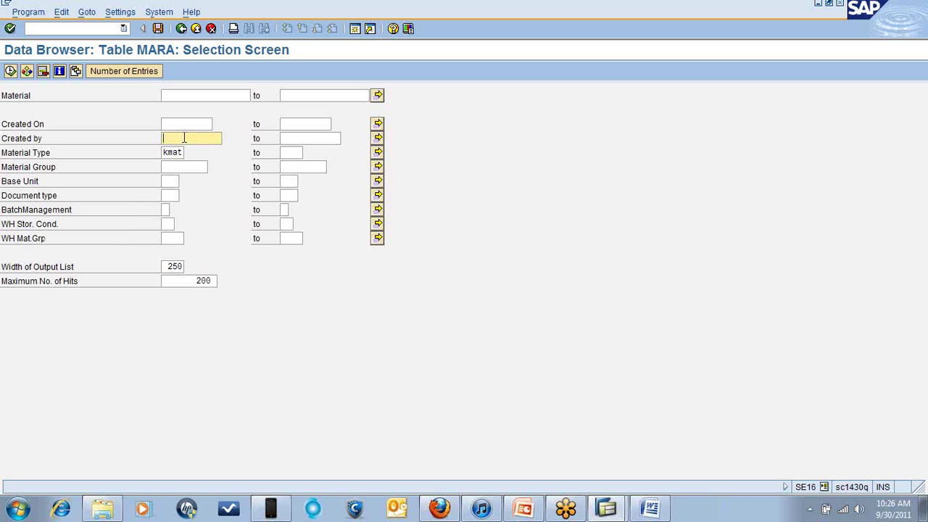
type("noman")
left_click(11, 72)
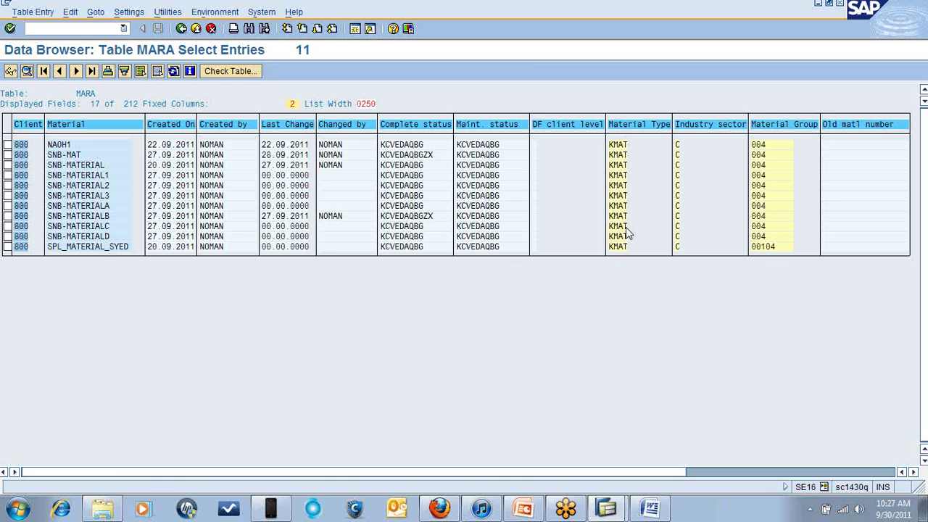
- Open the MARA record of material SNB-MATERIALD and copy its material number
double_click(96, 237)
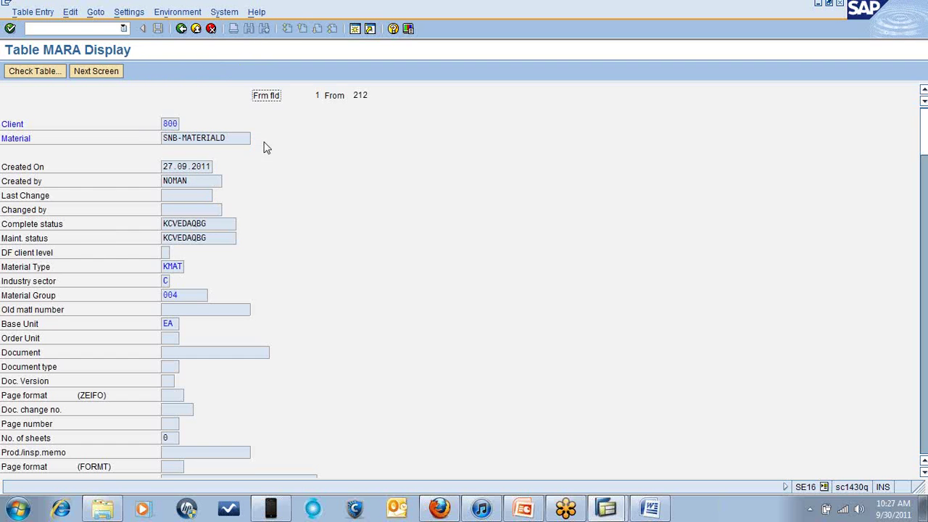
left_click(233, 138)
key("shift+Left")
key("shift+Left")
key("shift+Left")
key("shift+Left")
key("shift+Left")
key("shift+Left")
key("shift+Left")
key("shift+Left")
key("shift+Left")
key("shift+Left")
key("shift+Left")
key("shift+Left")
key("shift+Left")
key("ctrl+c")
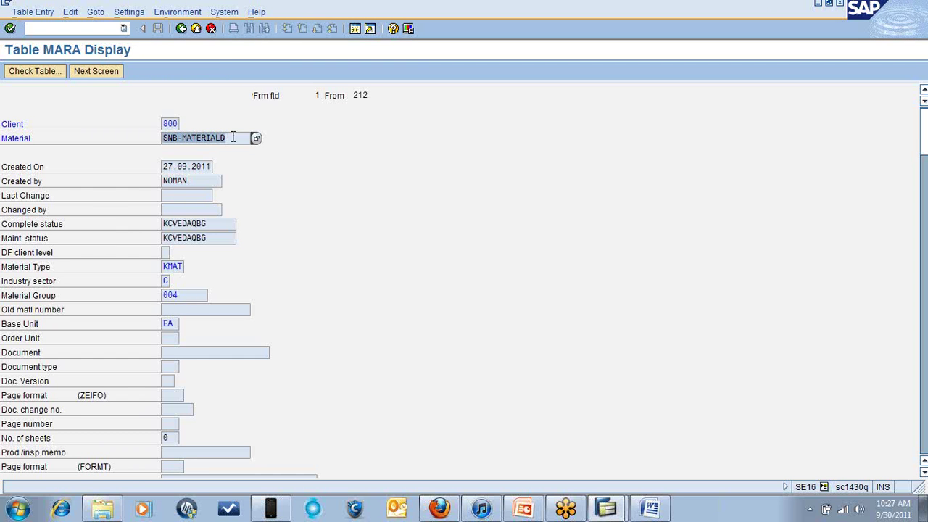
left_click(233, 138)
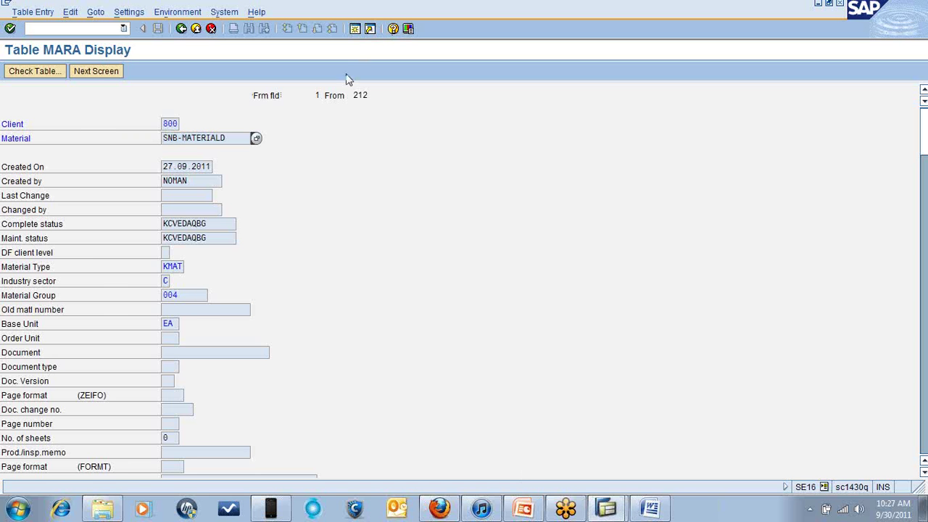
- Switch to the session with the sales order display and start transaction SE16 there
left_click(598, 508)
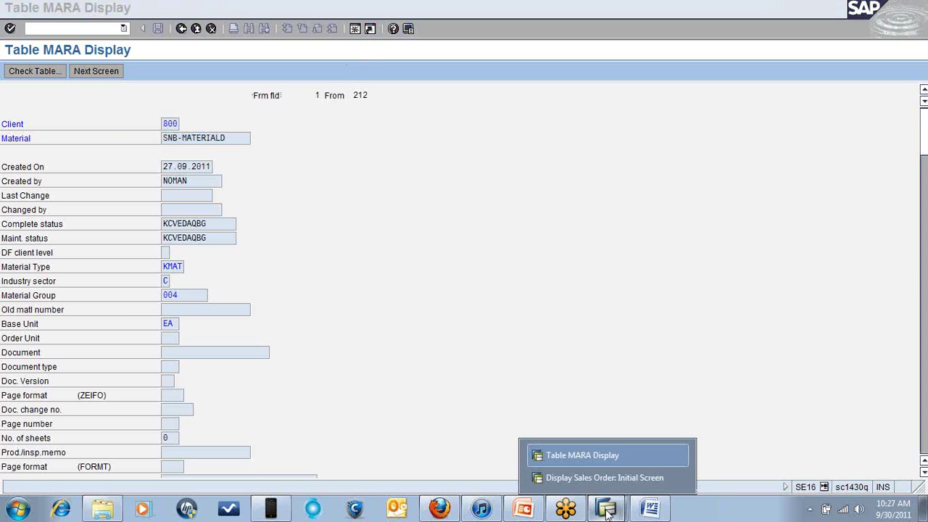
left_click(582, 478)
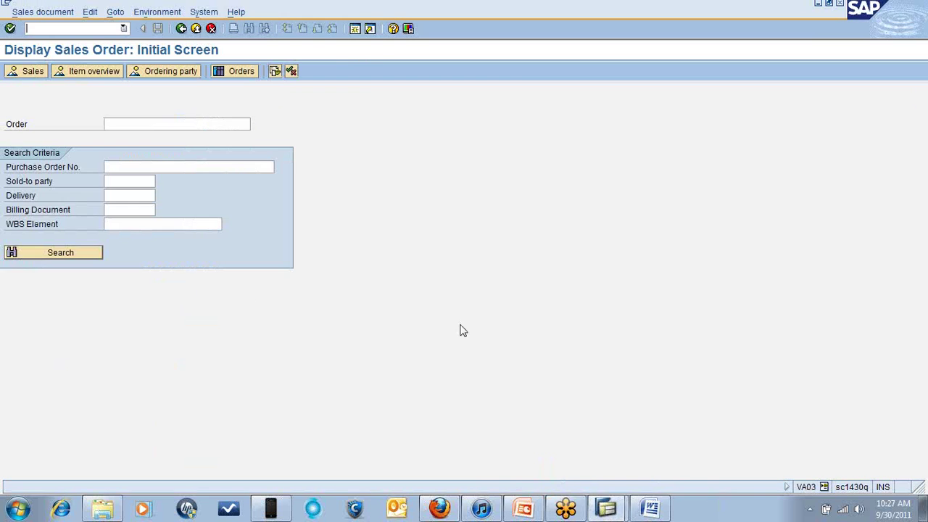
type("/n se16")
key("Return")
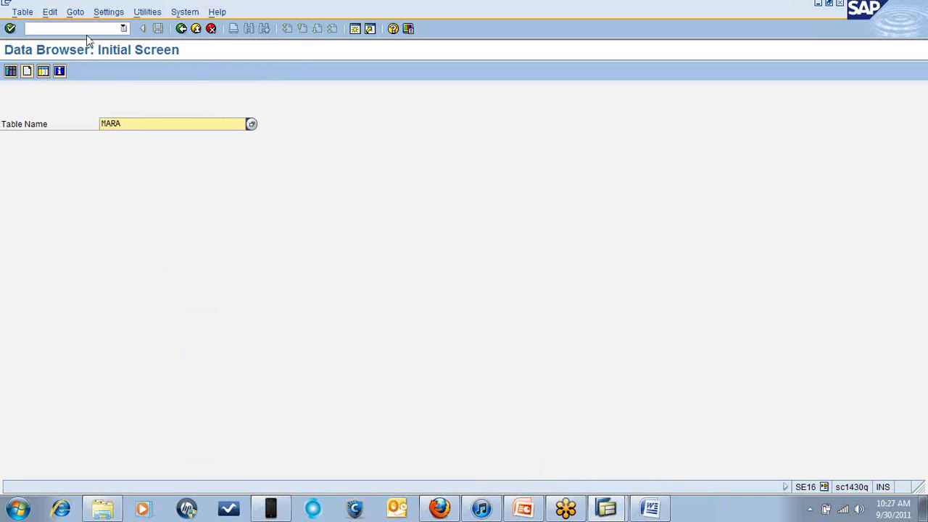
- Replace the table name with VBAP and open its selection screen
left_click(148, 127)
key("BackSpace")
key("BackSpace")
key("BackSpace")
key("BackSpace")
type("vb")
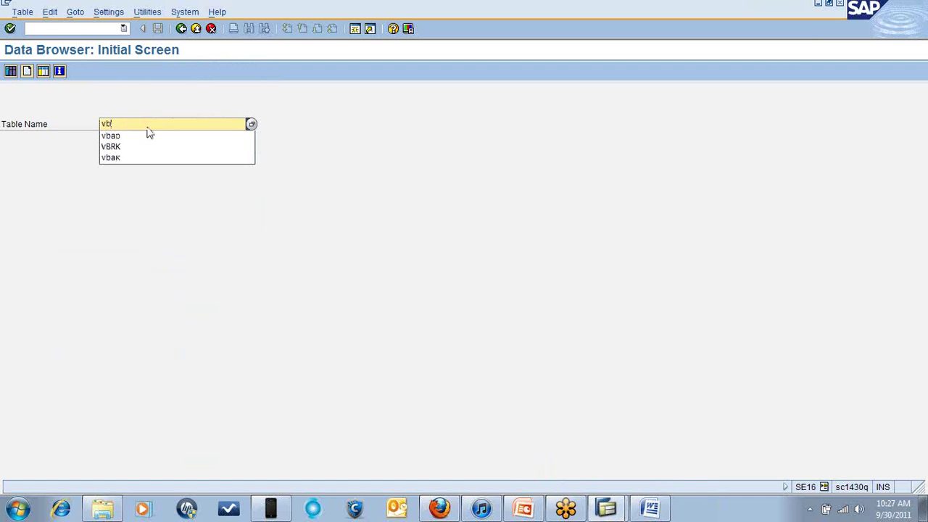
type("ap")
key("Return")
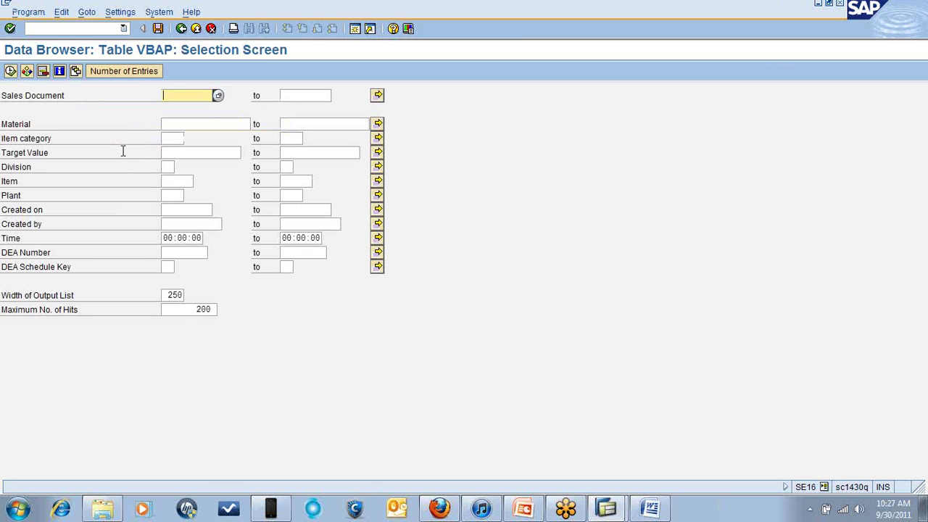
- Filter VBAP by the copied material number SNB-MATERIALD and check the number of entries
left_click(207, 123)
key("ctrl+v")
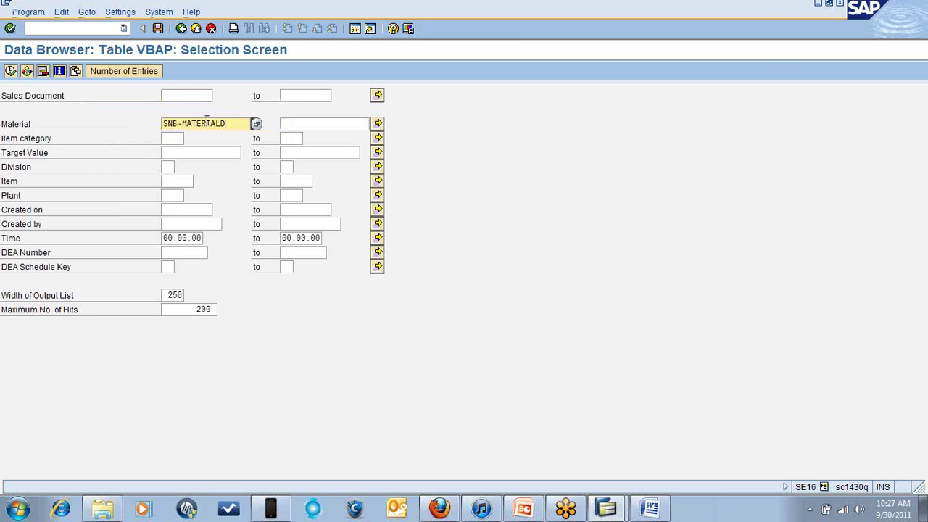
left_click(131, 76)
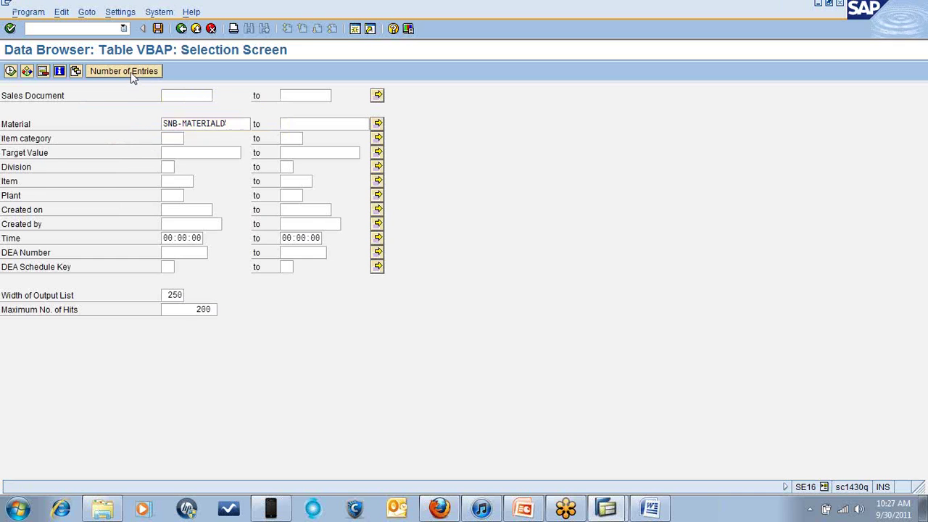
left_click(88, 253)
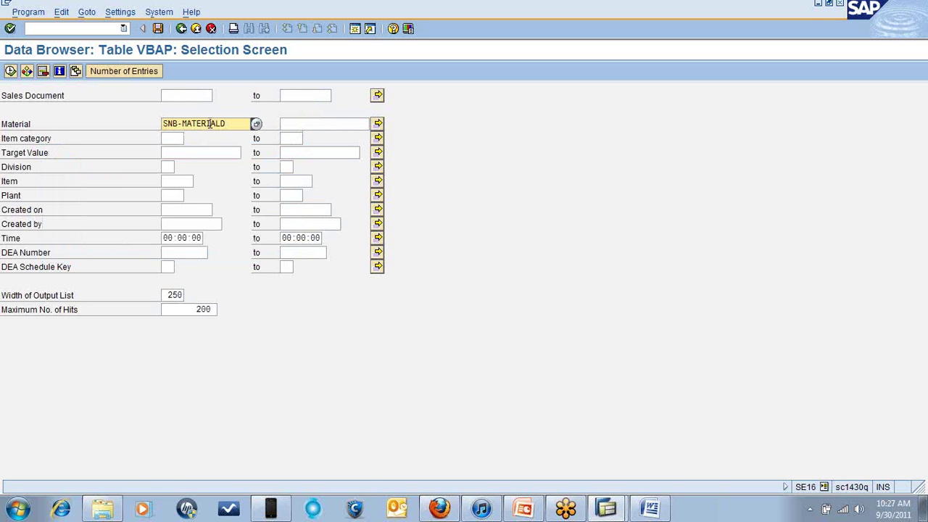
- Clear the material number from the VBAP material filter
key("BackSpace")
key("BackSpace")
key("BackSpace")
key("BackSpace")
key("BackSpace")
key("BackSpace")
key("BackSpace")
key("BackSpace")
key("BackSpace")
key("BackSpace")
key("BackSpace")
key("BackSpace")
key("BackSpace")
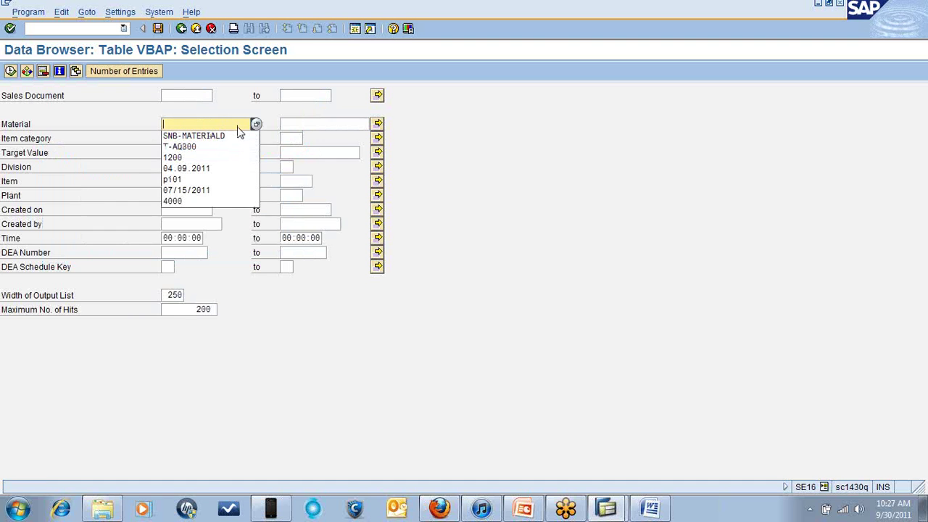
left_click(537, 380)
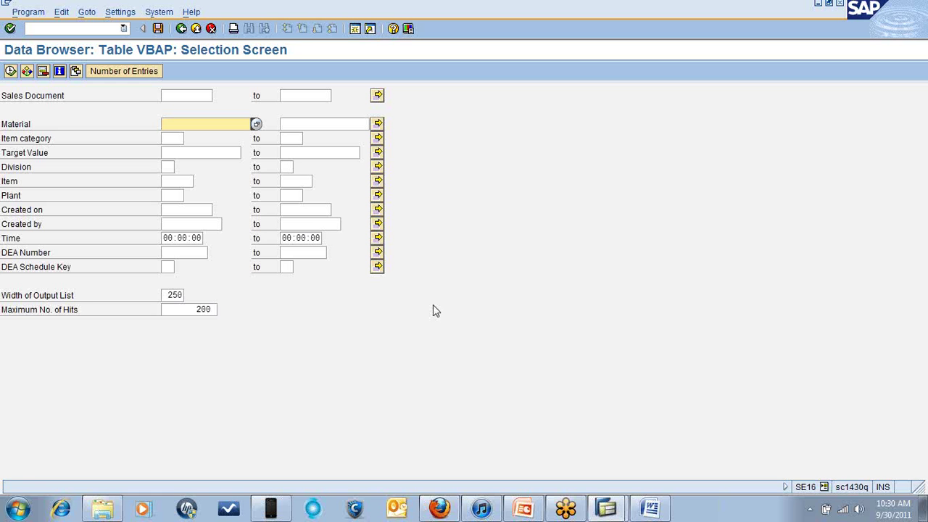
- Switch to the MARA session, return to its results list and open the record of material SNB-MATERIALB
left_click(606, 499)
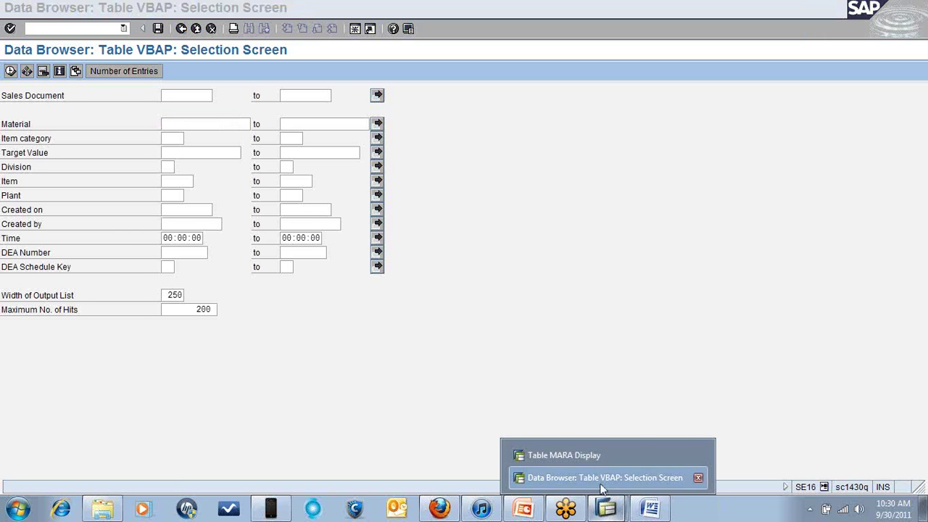
left_click(588, 461)
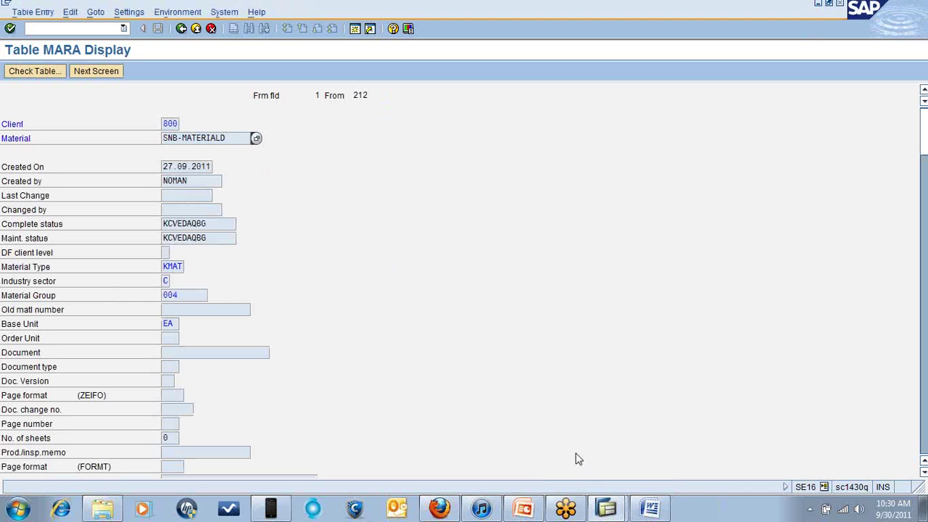
left_click(181, 28)
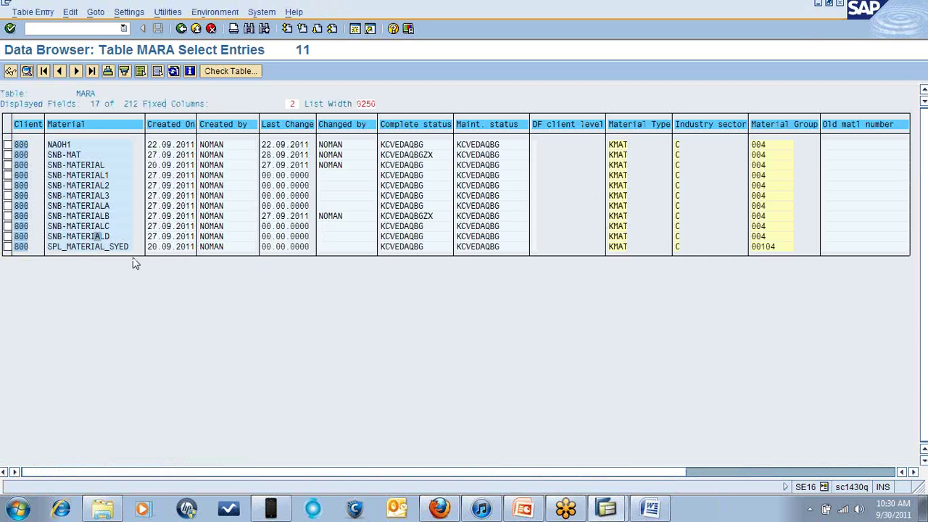
left_click(96, 237)
double_click(85, 215)
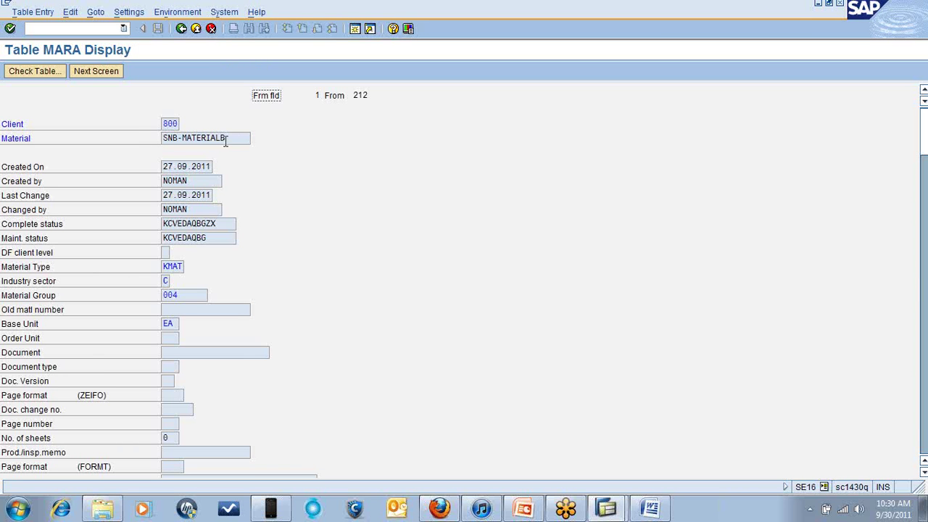
- Copy the material number SNB-MATERIALB into the VBAP material filter and check its number of entries
left_click_drag(223, 137, 134, 133)
key("ctrl+c")
left_click(134, 135)
left_click(612, 514)
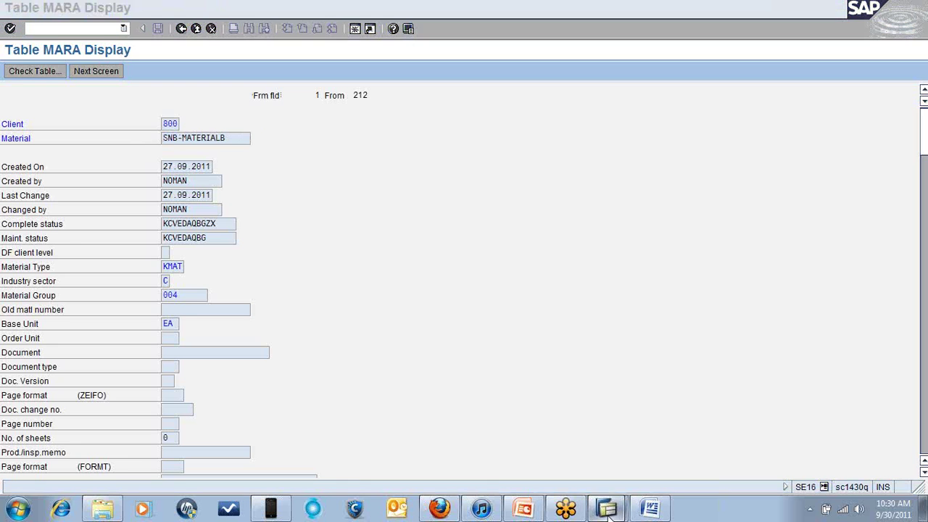
left_click(579, 477)
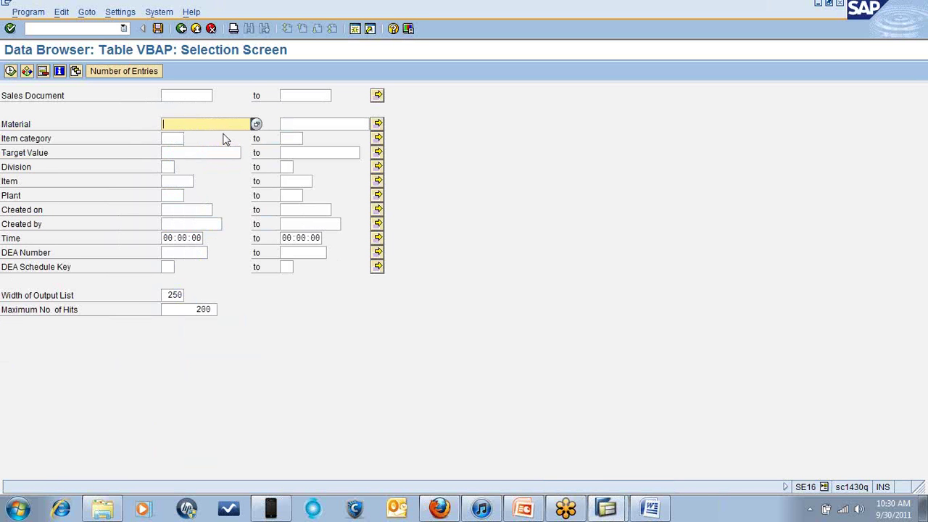
key("ctrl+v")
left_click(148, 76)
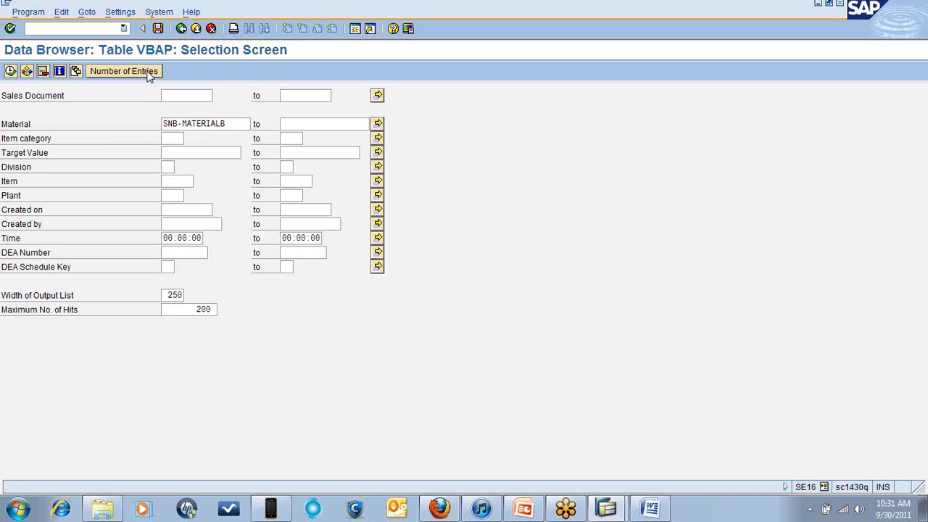
left_click(76, 250)
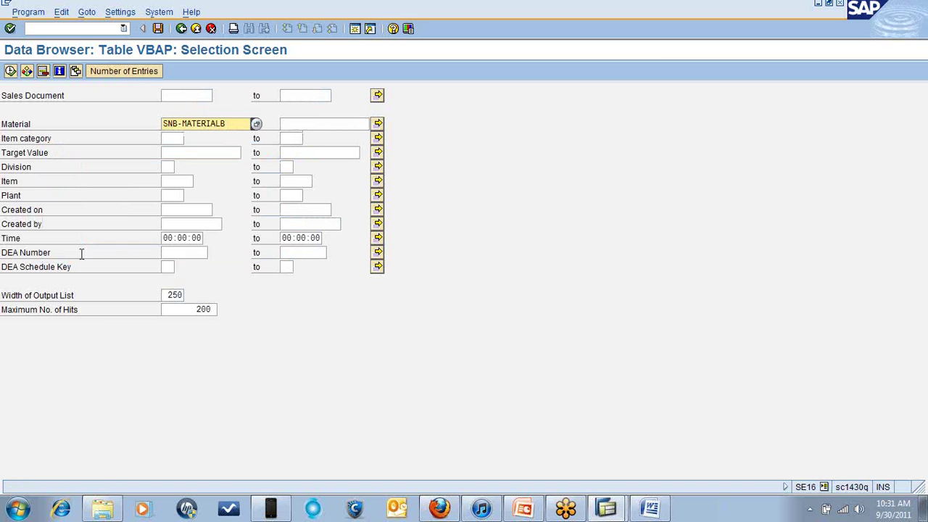
- Open the multiple selection for the Material field on the VBAP selection screen
left_click(606, 509)
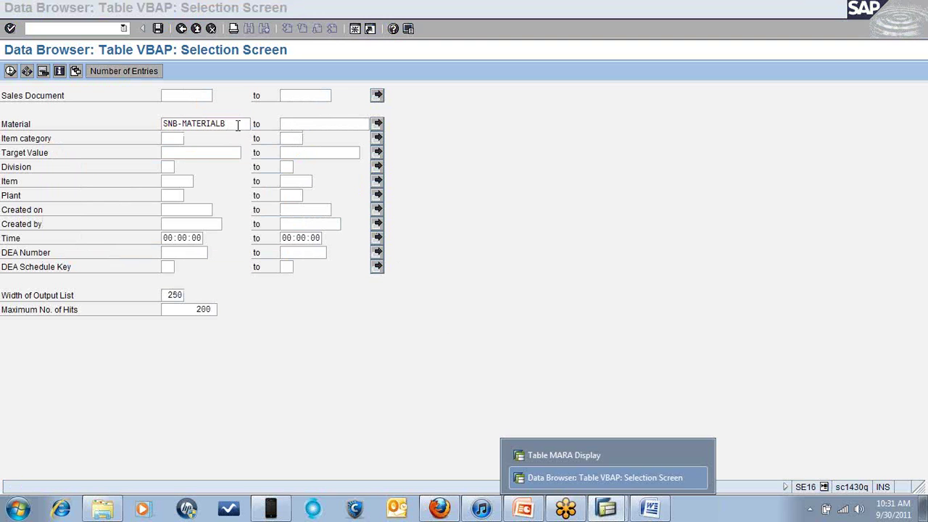
left_click(428, 352)
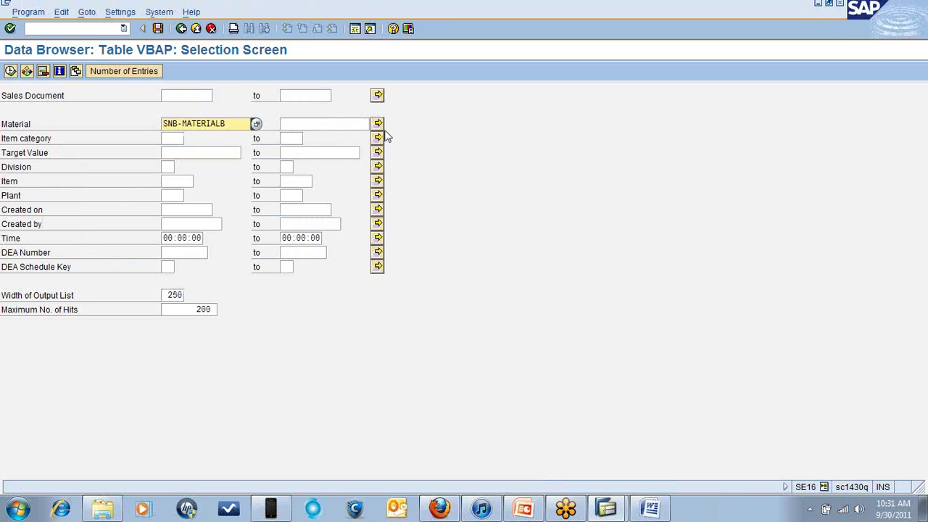
left_click(378, 123)
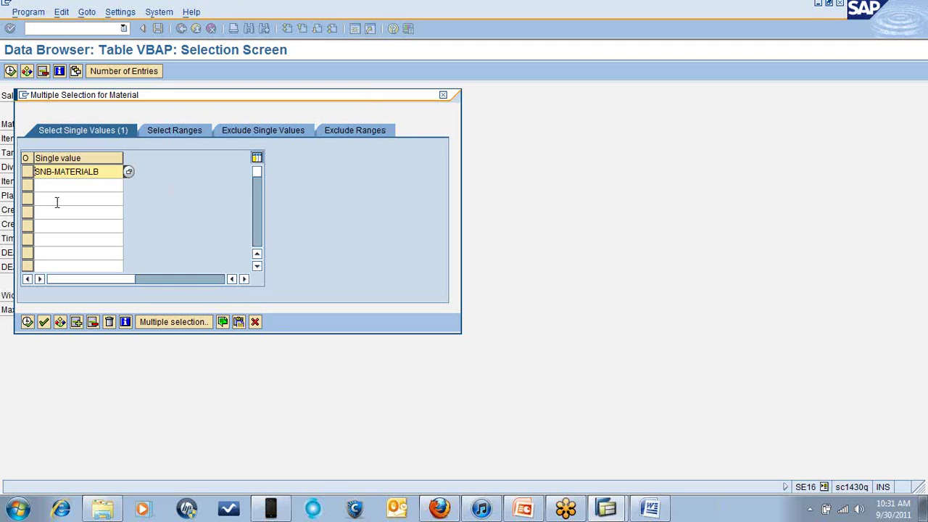
left_click(616, 510)
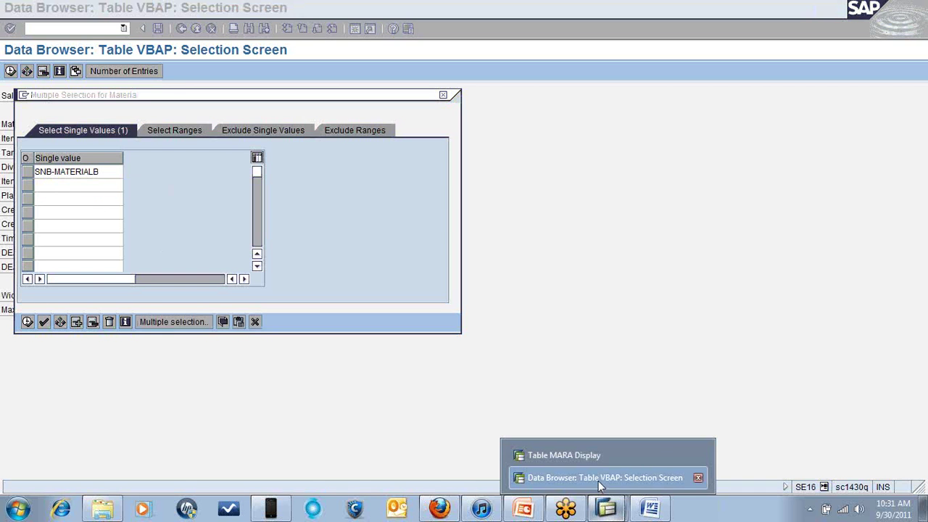
left_click(598, 478)
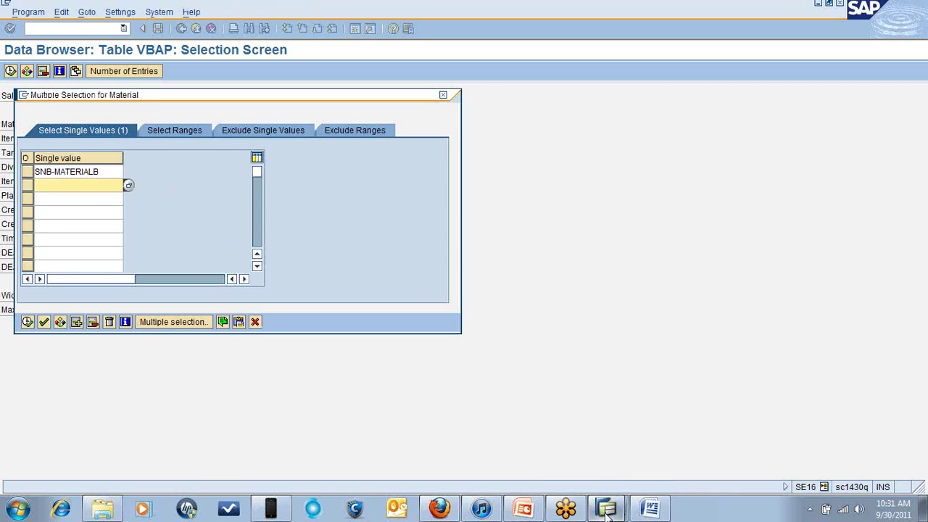
- Return to the MARA results list in the other session and copy its whole block of material numbers, starting at NAOH1
left_click(607, 510)
left_click(579, 456)
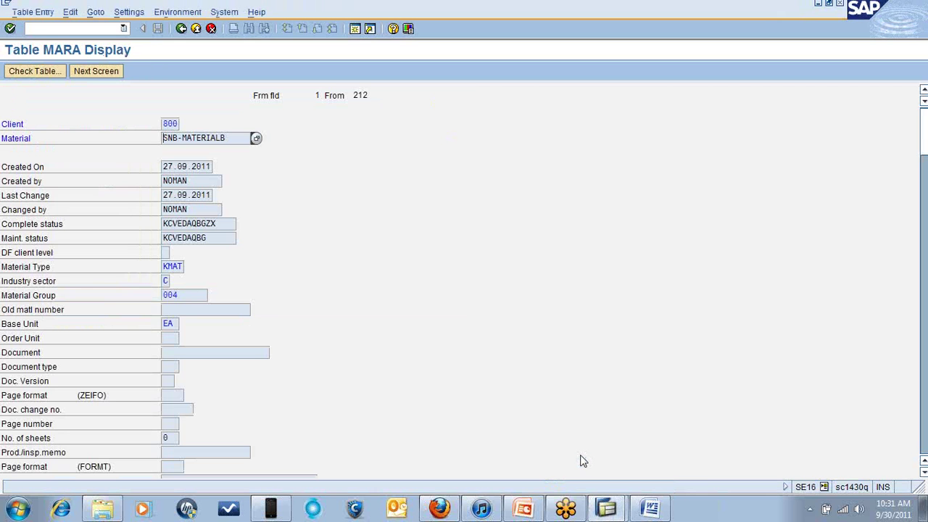
left_click(181, 29)
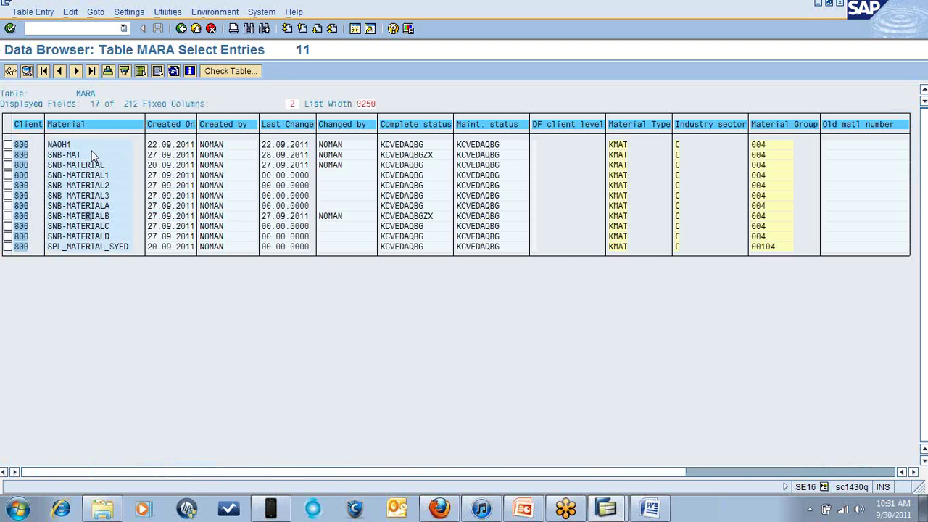
left_click(117, 146)
left_click(58, 145)
left_click(46, 143)
left_click_drag(45, 143, 136, 250)
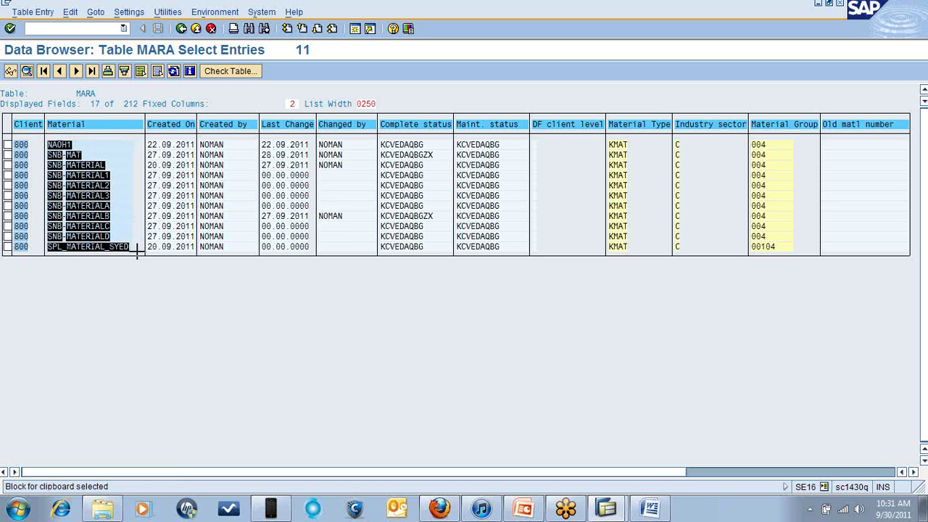
key("ctrl+c")
- Switch back to the VBAP multiple selection and replace SNB-MATERIALB with the copied list of material numbers
left_click(608, 509)
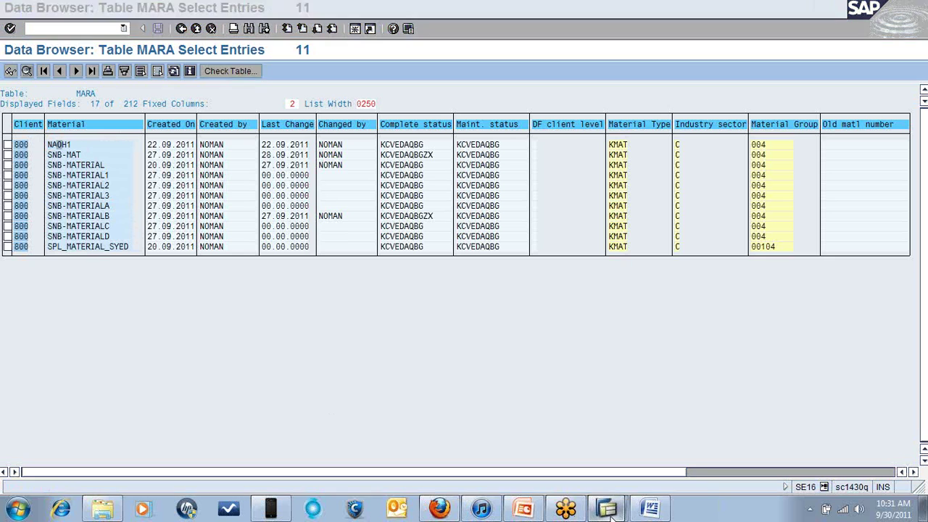
left_click(575, 456)
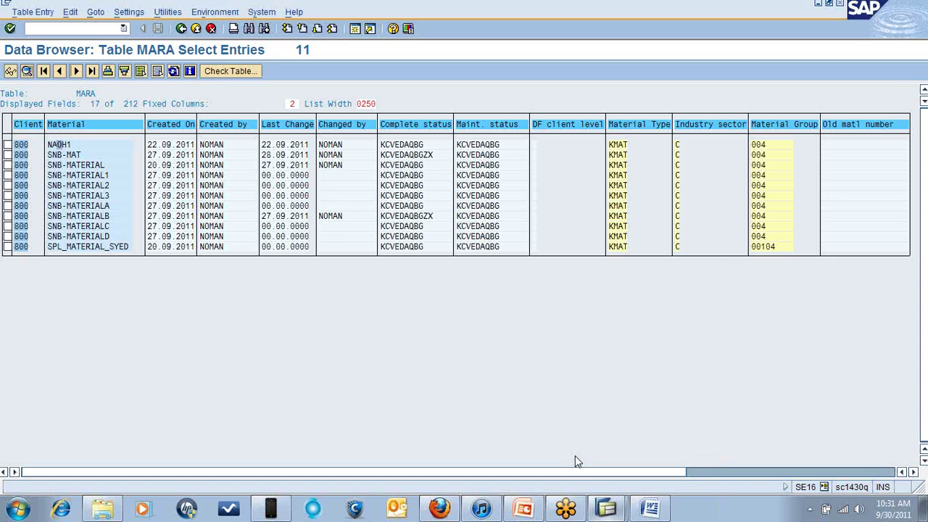
left_click(606, 509)
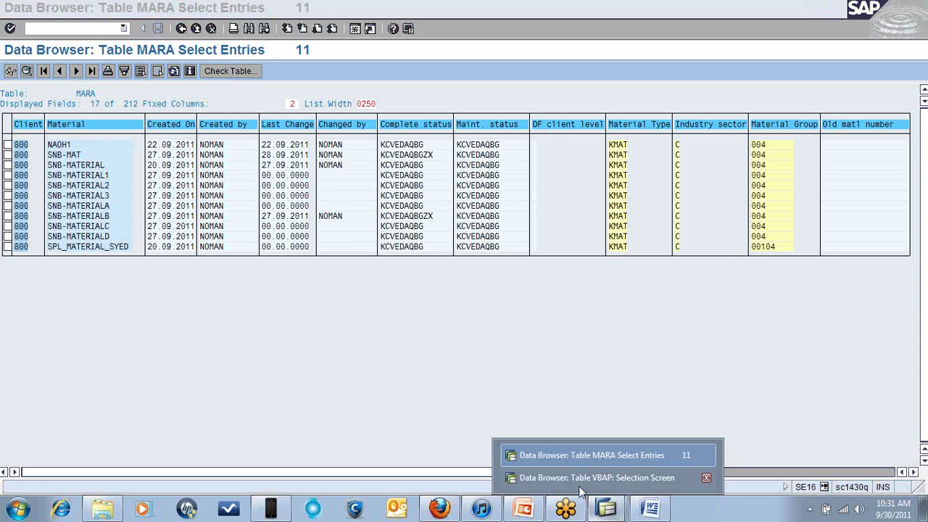
left_click(578, 478)
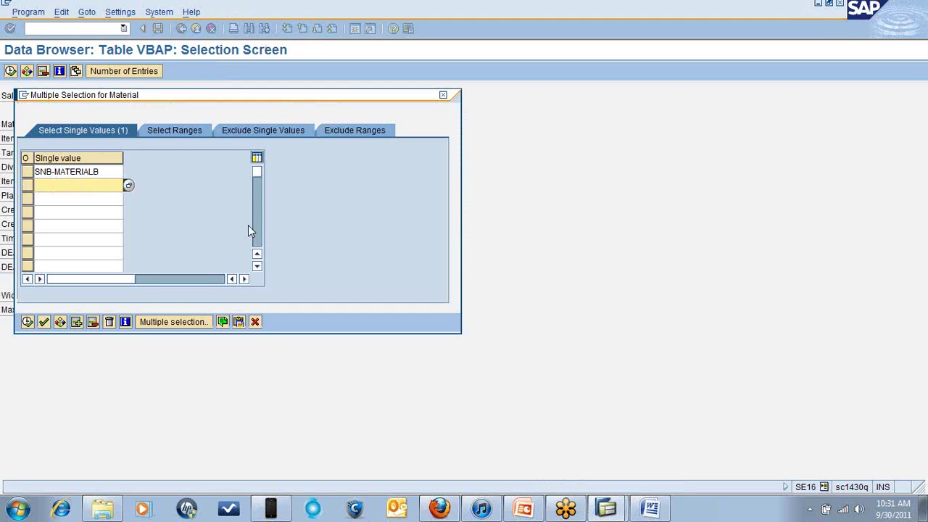
left_click(111, 171)
key("BackSpace")
key("BackSpace")
key("BackSpace")
key("BackSpace")
key("BackSpace")
key("BackSpace")
key("BackSpace")
key("BackSpace")
key("BackSpace")
key("BackSpace")
key("BackSpace")
key("BackSpace")
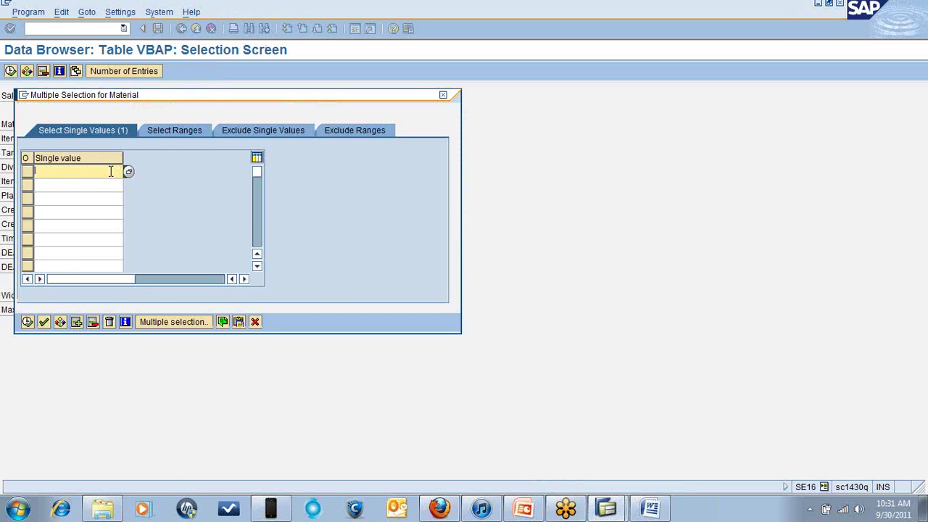
type("NAOH1")
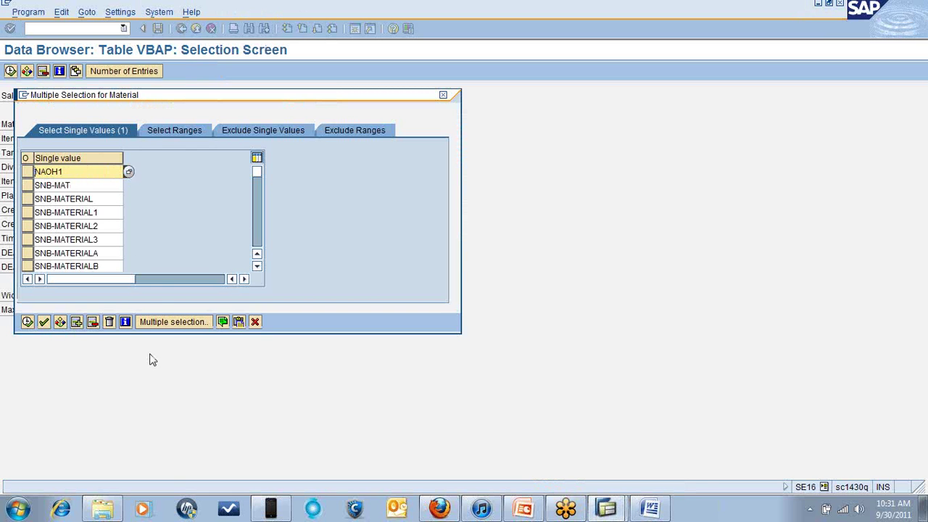
- Accept the list of materials and execute the VBAP selection, returning to the selection screen after viewing the sales items
left_click(28, 322)
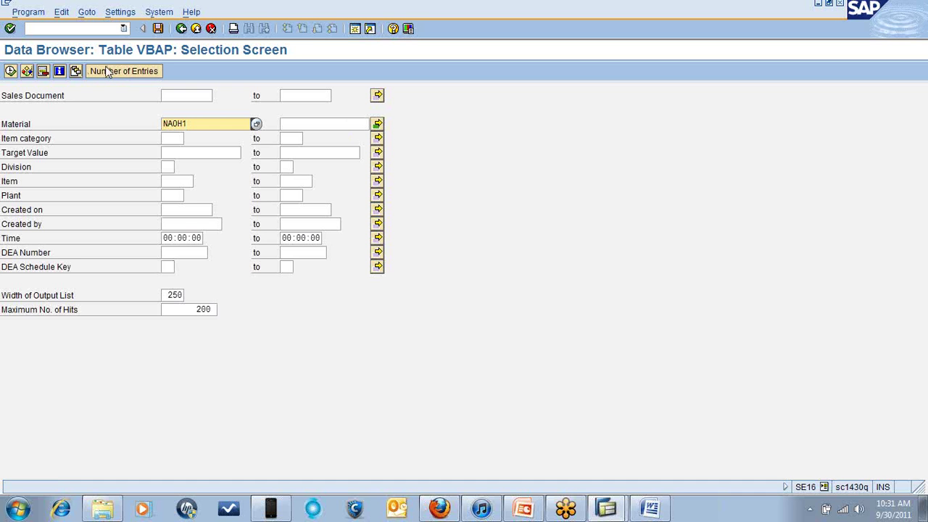
left_click(10, 71)
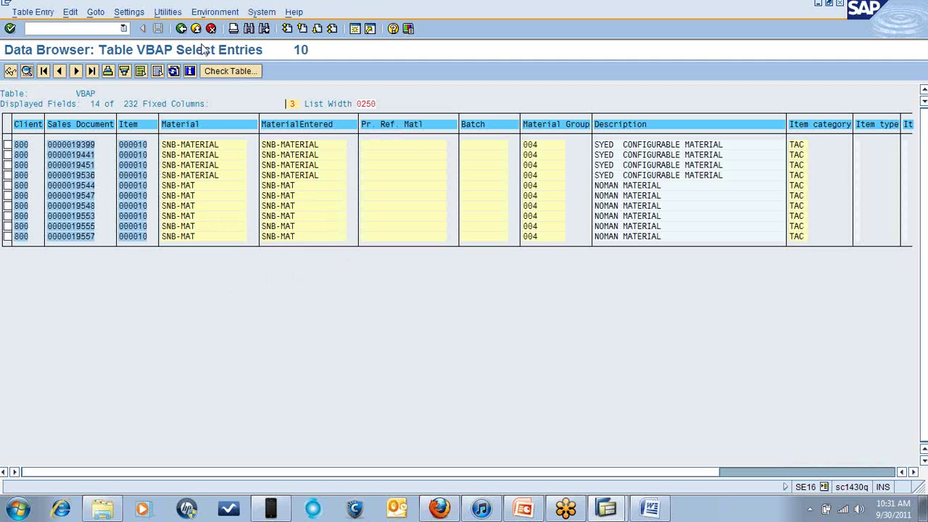
left_click(181, 28)
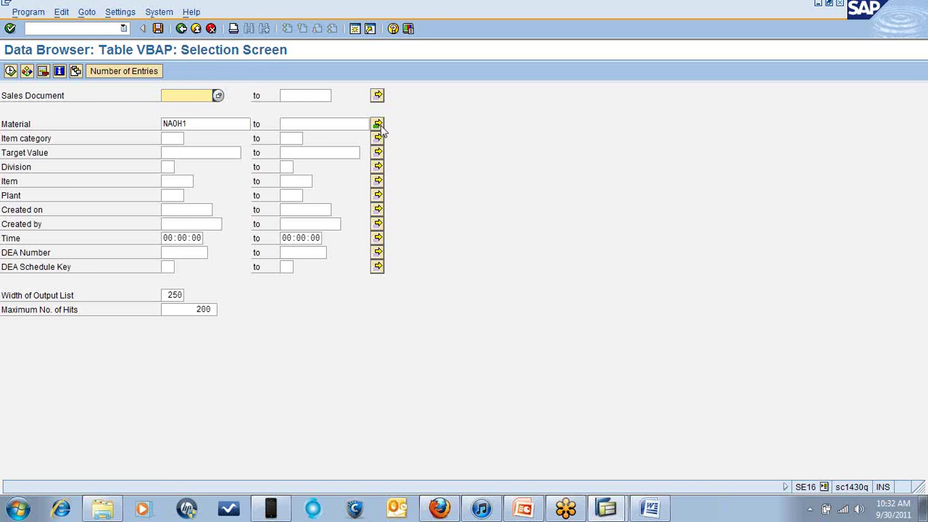
- Check the number of VBAP entries for the selected materials and execute the selection to list the sales items
left_click(127, 71)
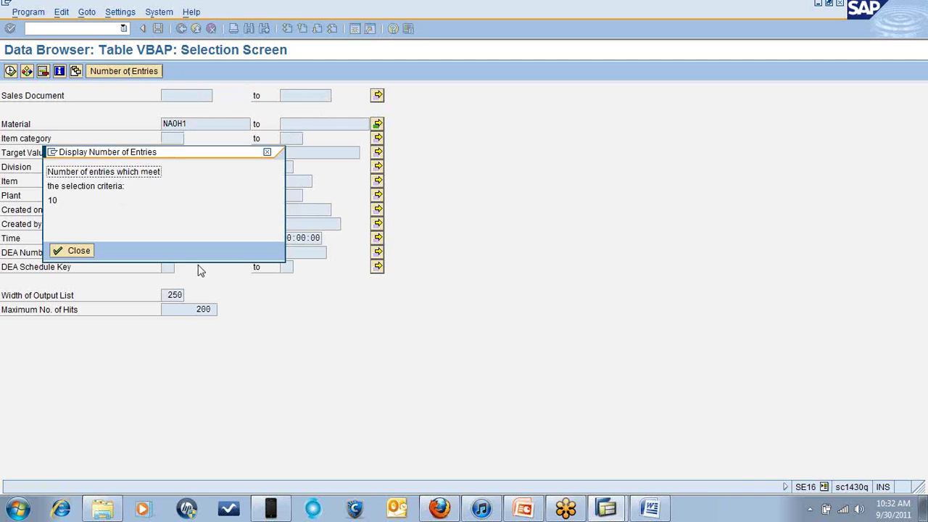
left_click(78, 251)
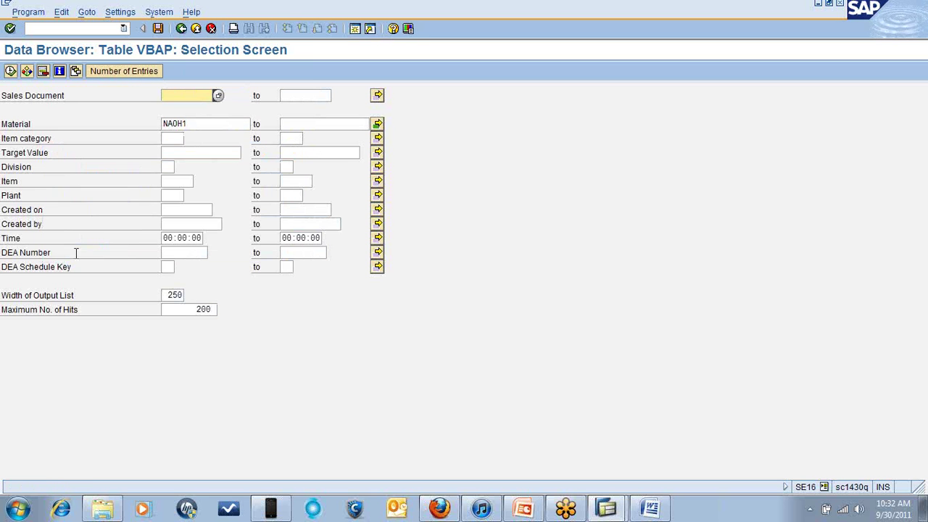
left_click(11, 71)
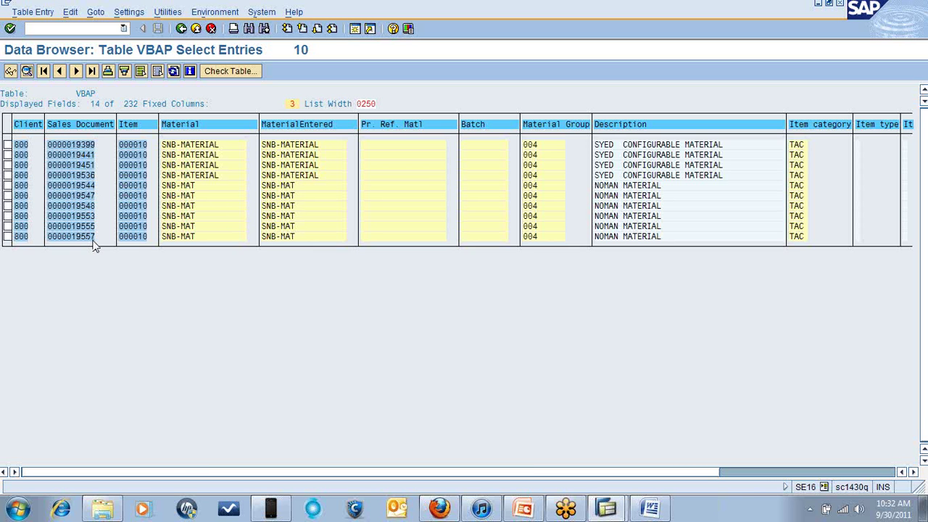
- Switch to the session with the MARA results and start transaction VA03 to display a sales order
left_click(606, 508)
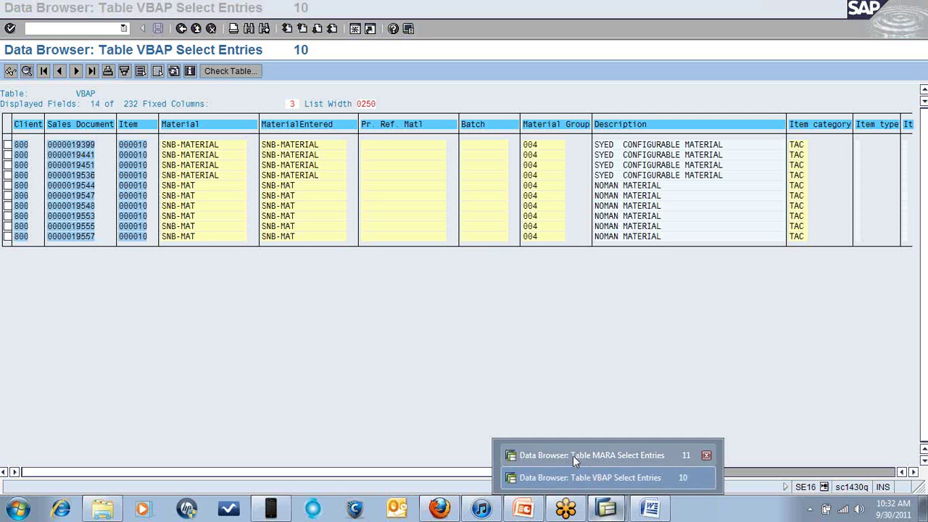
left_click(570, 480)
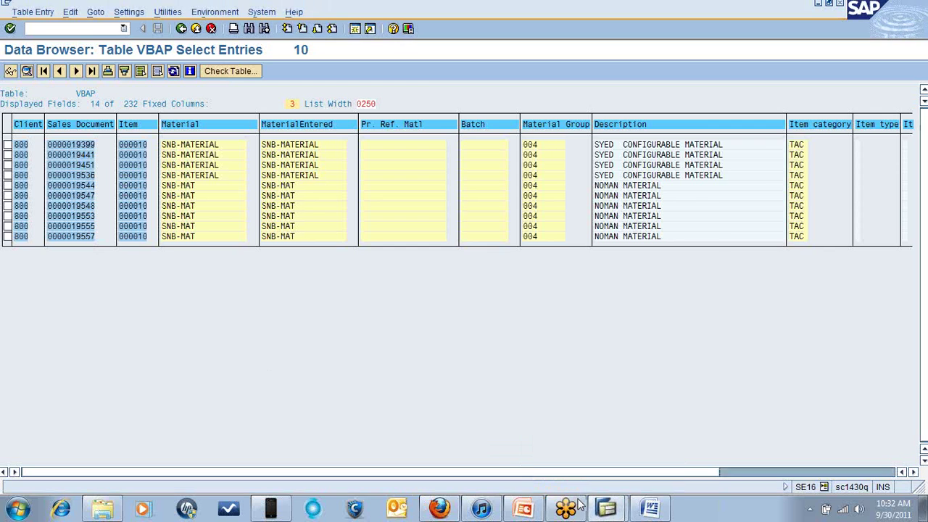
left_click(615, 509)
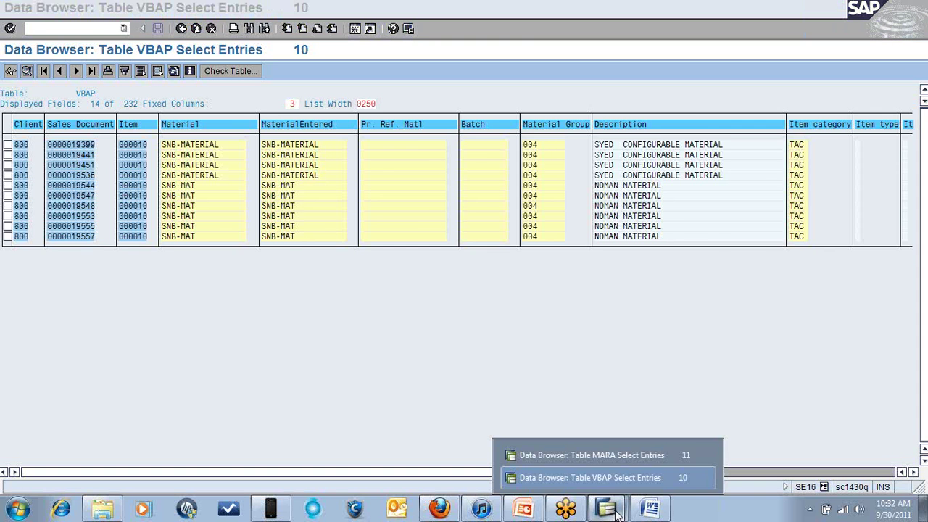
left_click(605, 455)
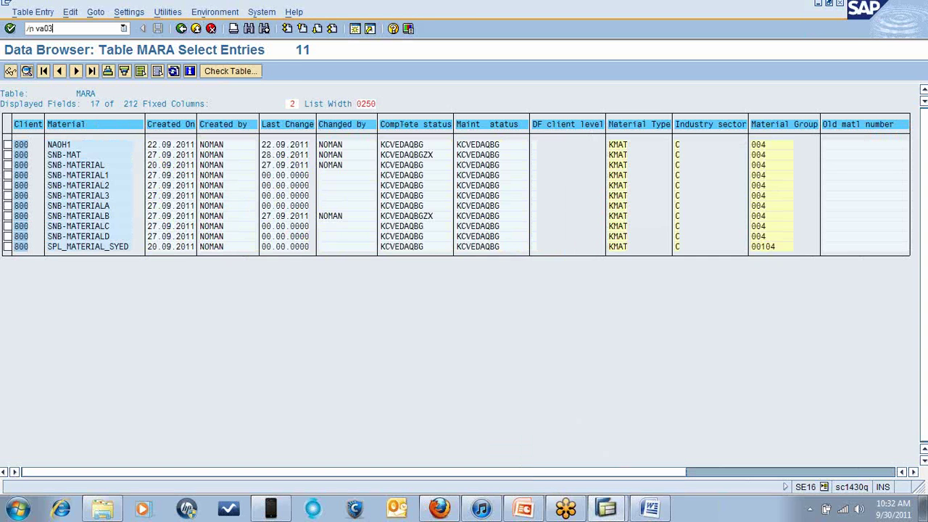
key("Return")
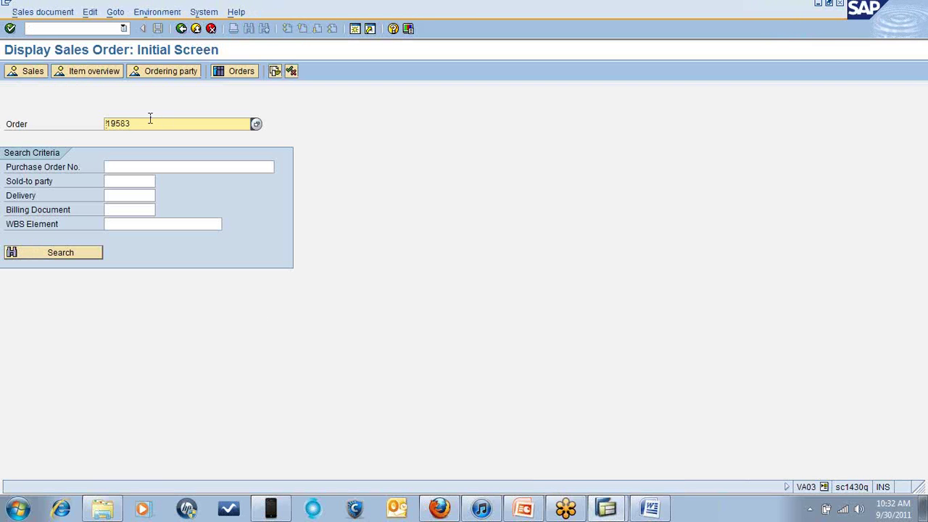
- Cut the prefilled order number back to its first digit and look up an SNB-MAT sales document in the VBAP results session
key("BackSpace")
key("BackSpace")
key("BackSpace")
key("BackSpace")
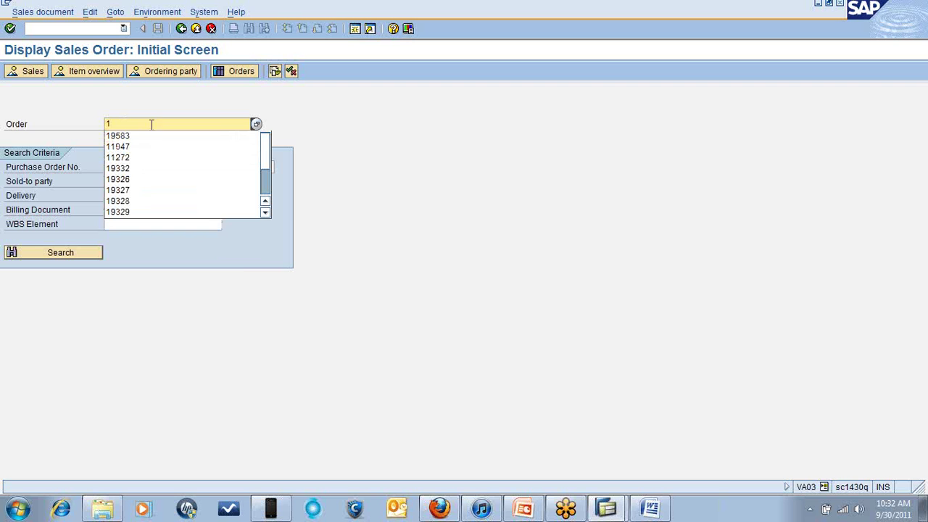
left_click(606, 508)
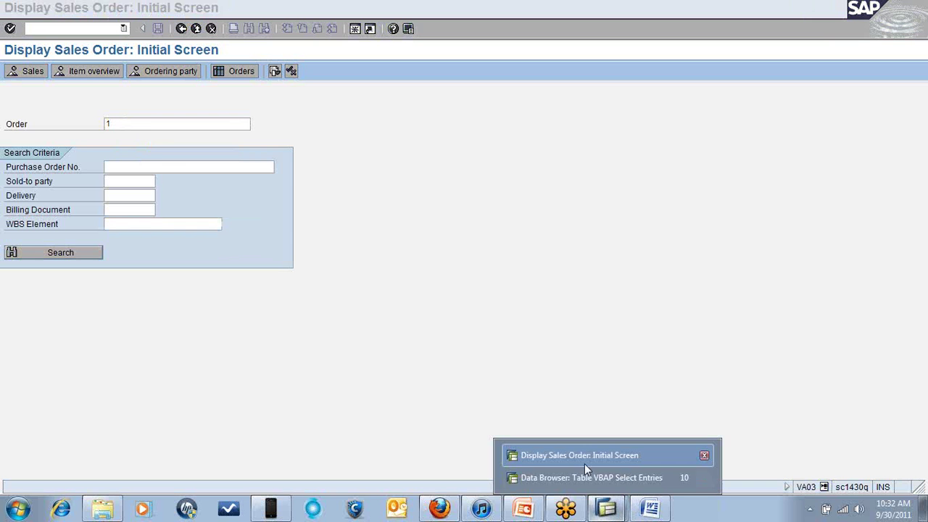
left_click(565, 479)
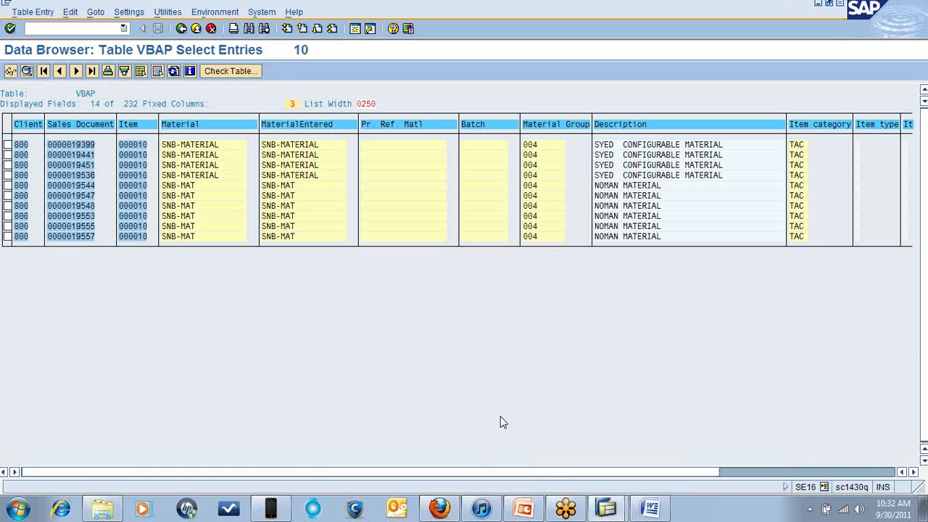
left_click(605, 507)
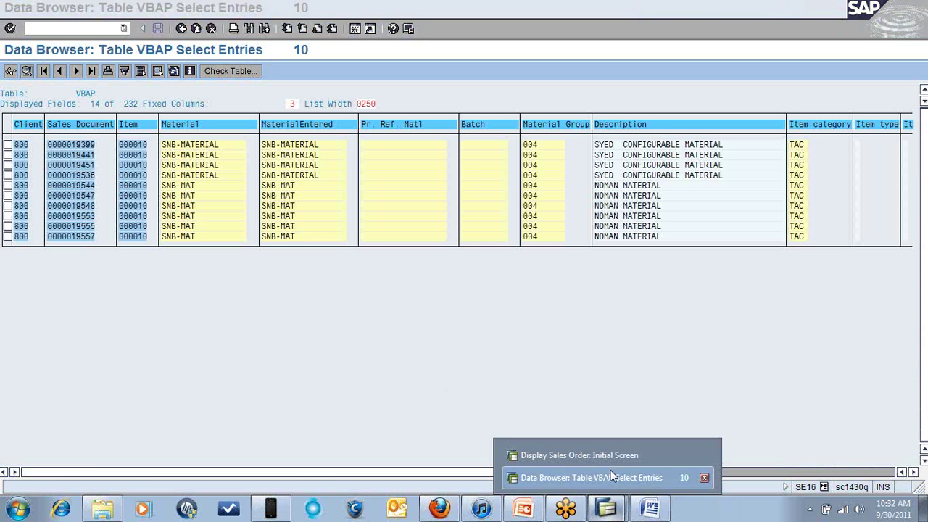
left_click(609, 476)
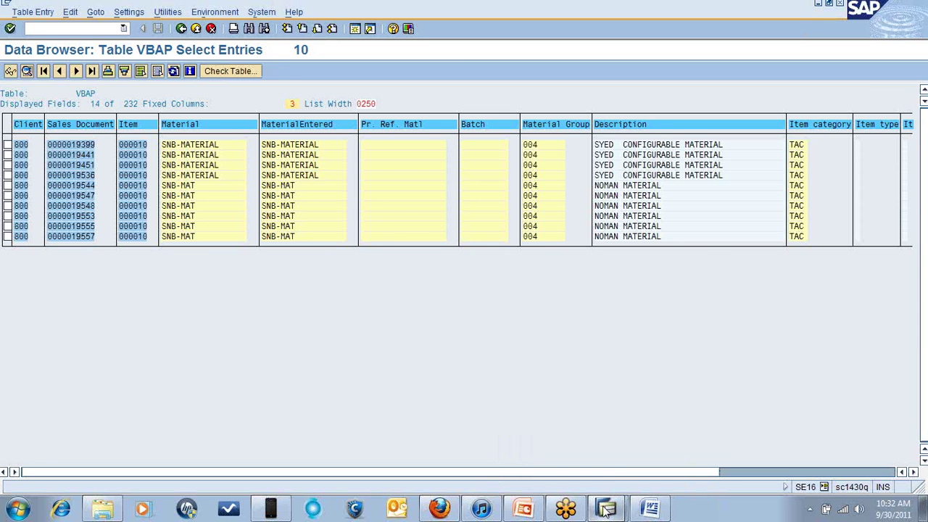
- Return to the VA03 session, enter the second-to-last sales document number from the VBAP list, and display that order
left_click(606, 509)
left_click(601, 454)
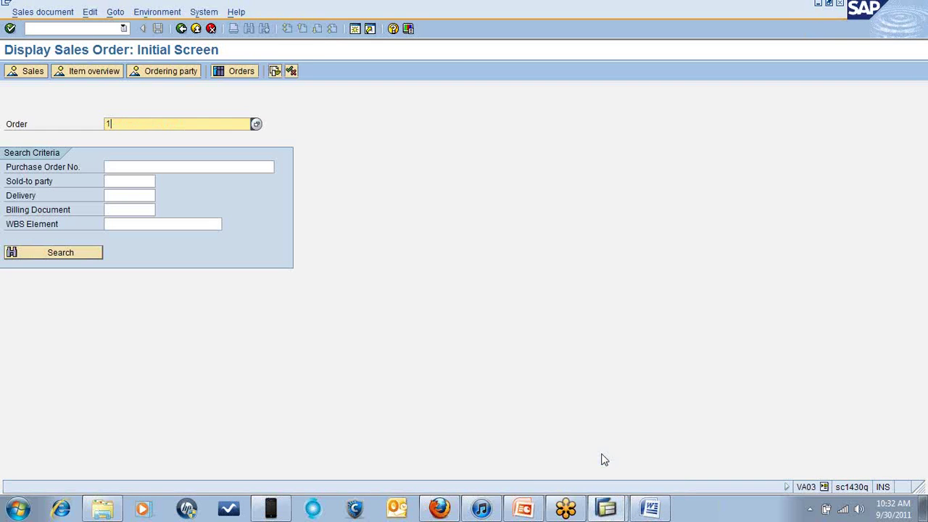
type("19")
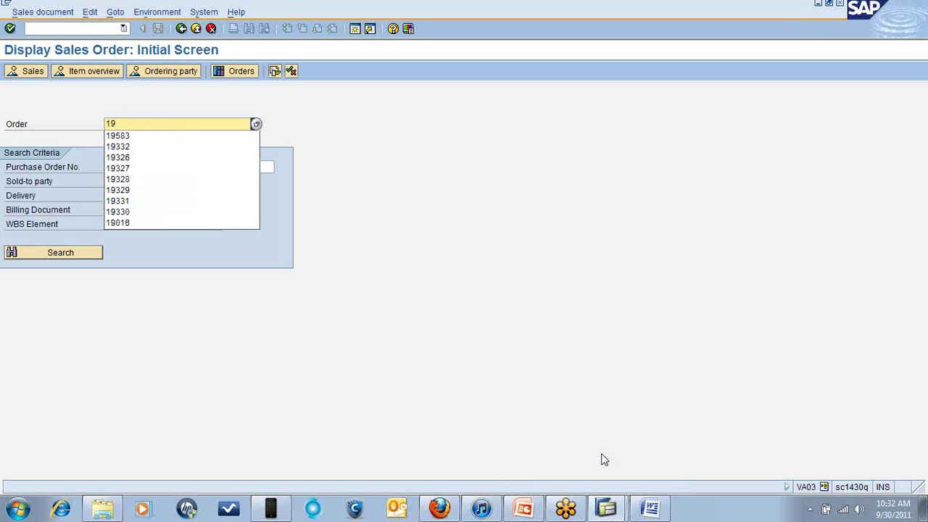
type("555")
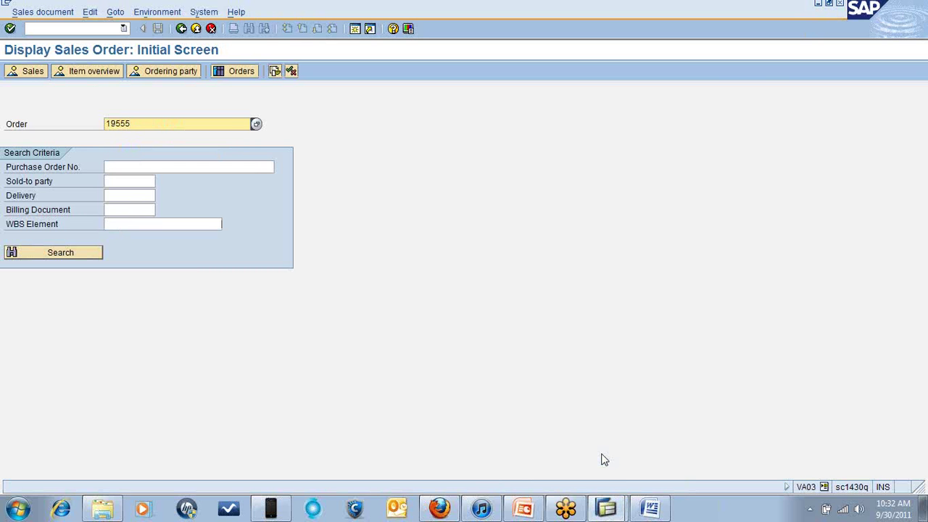
key("Return")
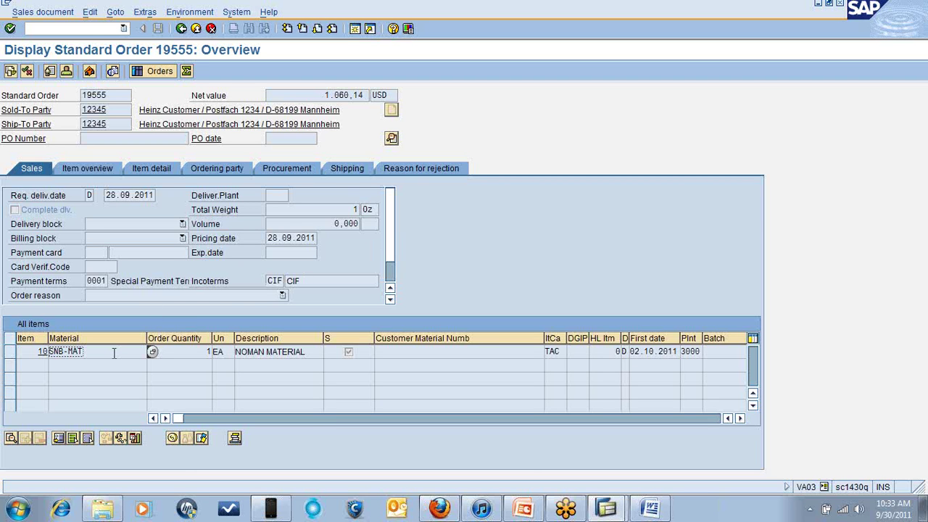
- Select item 10 of the order and open its Conditions to view the pricing elements, including VA00
left_click(11, 351)
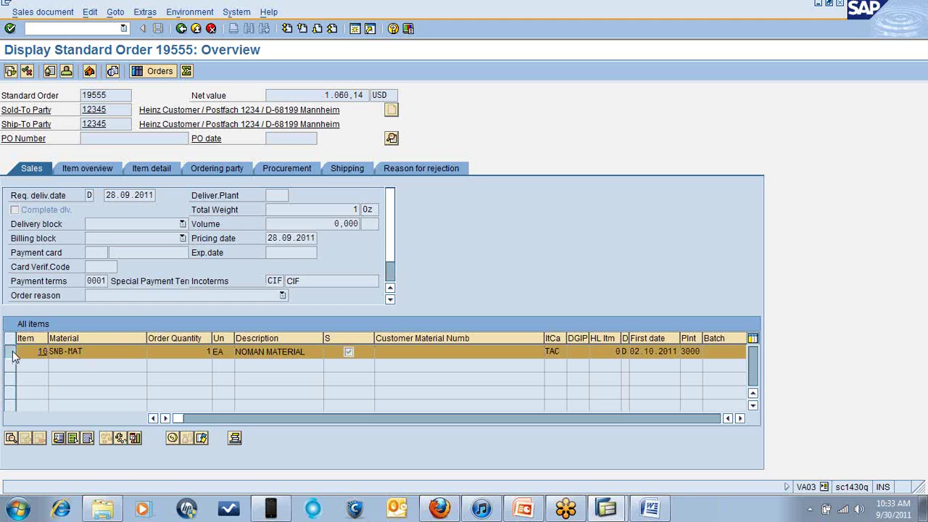
left_click(116, 15)
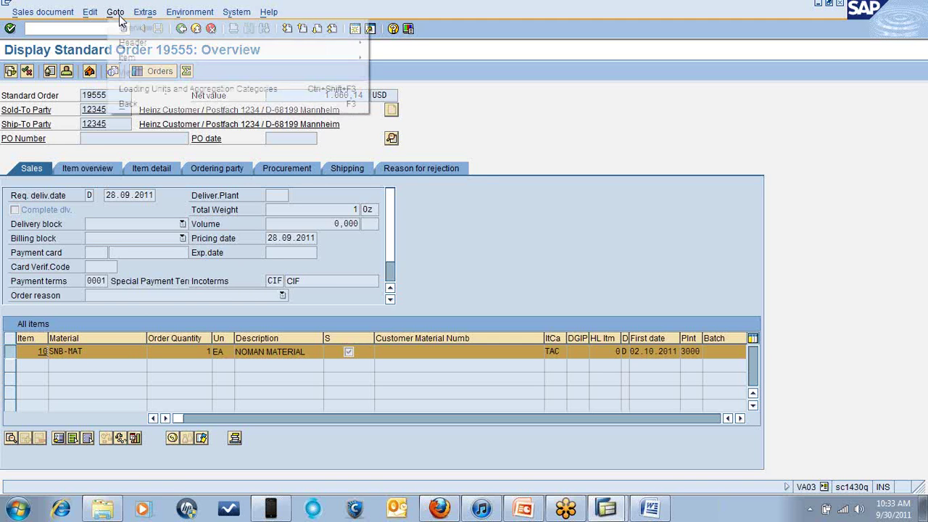
mouse_move(283, 56)
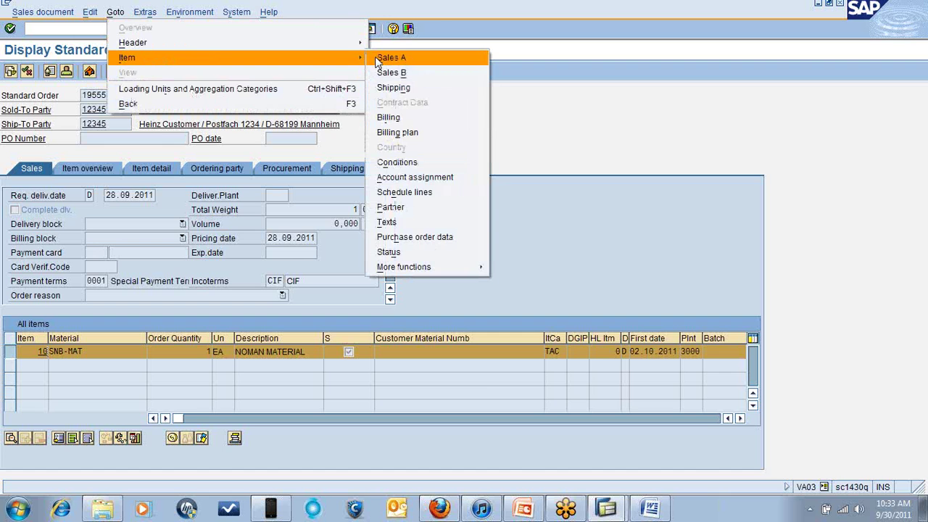
left_click(418, 167)
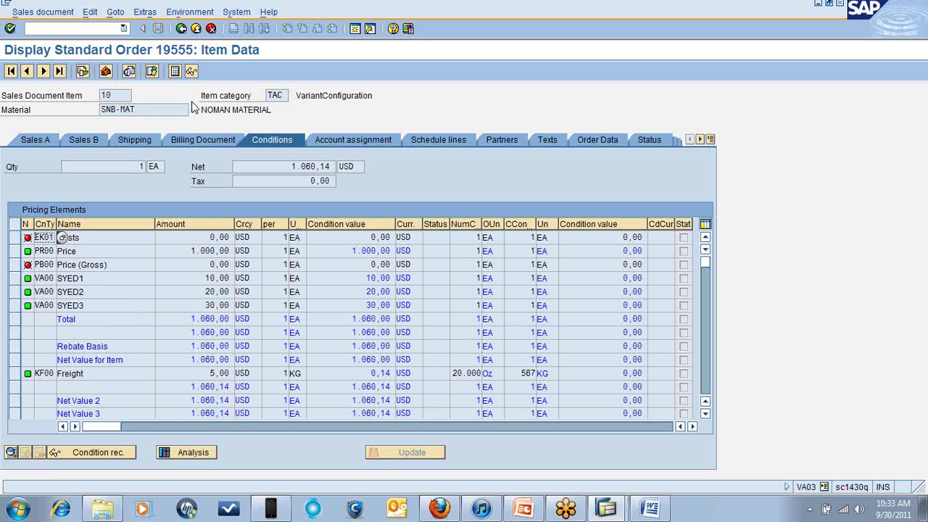
- Copy the material number SNB-MAT from the Material field of the order item data
left_click(149, 108)
key("shift+Left")
key("shift+Left")
key("shift+Left")
key("shift+Left")
key("shift+Left")
key("shift+Left")
key("shift+Left")
key("Left")
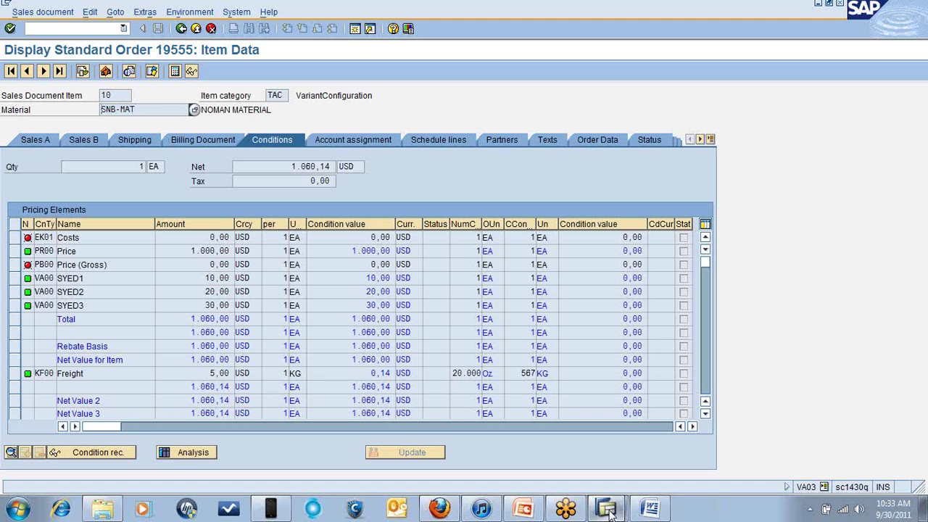
- Switch to the Word notes and add a long dashed divider as a second-level bullet below the HD-000 entry
left_click(649, 510)
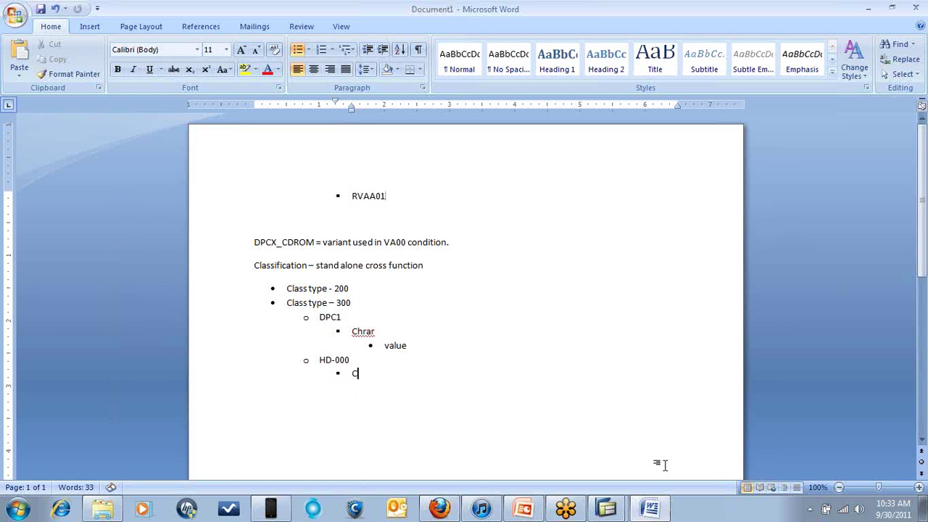
key("Return")
key("shift+Tab")
type("-------------")
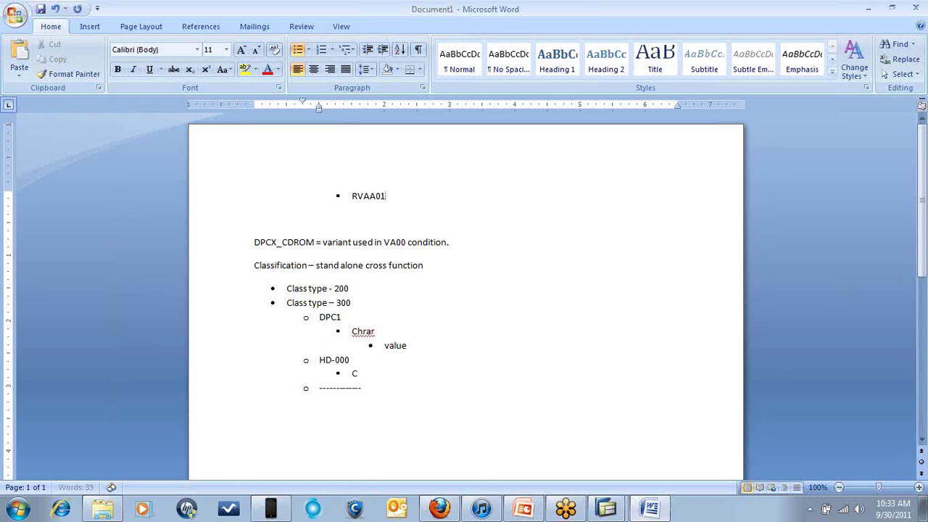
type("----------------------------------------------")
type("-----------------------------------")
- End the bulleted list and add SNB-MAT as a plain paragraph below the divider
key("Return")
key("Return")
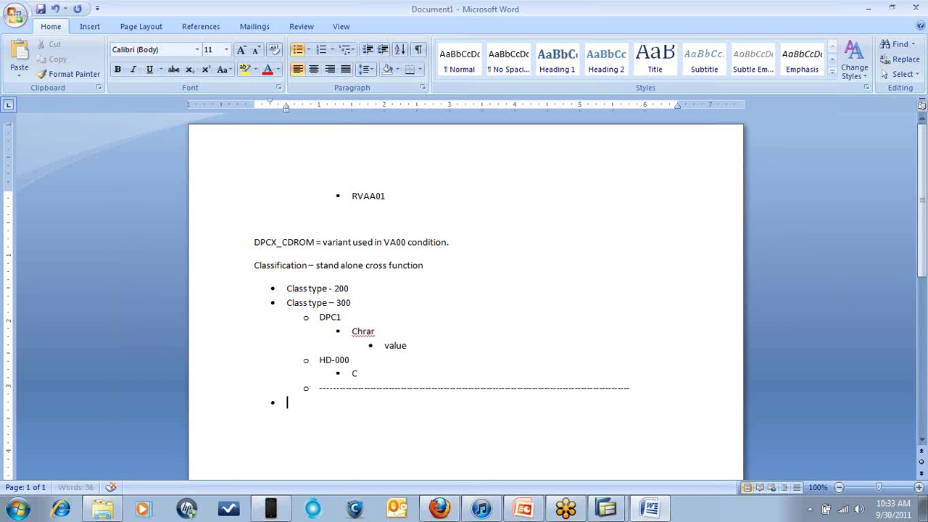
key("Return")
type("SNB-MAT")
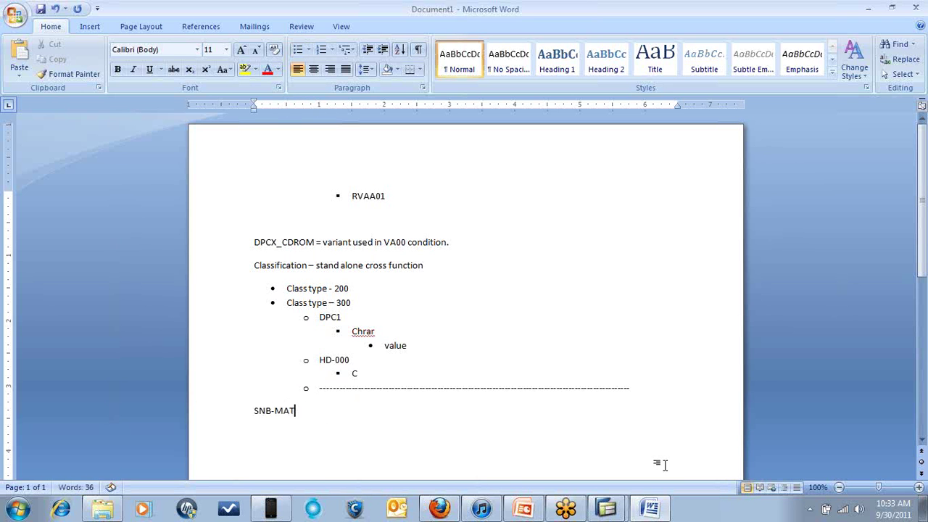
key("Return")
- Switch back to the SAP session with the order's item data and leave it for the SAP Easy Access screen
left_click(606, 507)
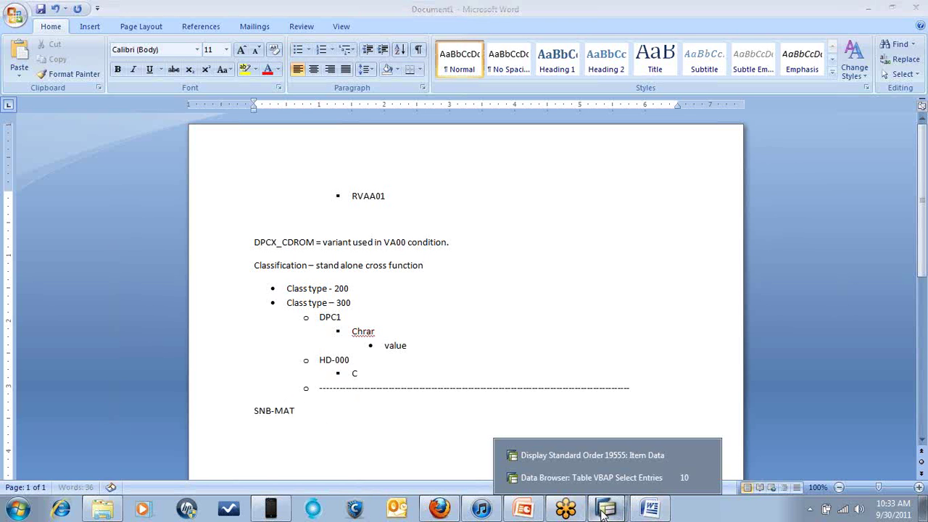
left_click(634, 457)
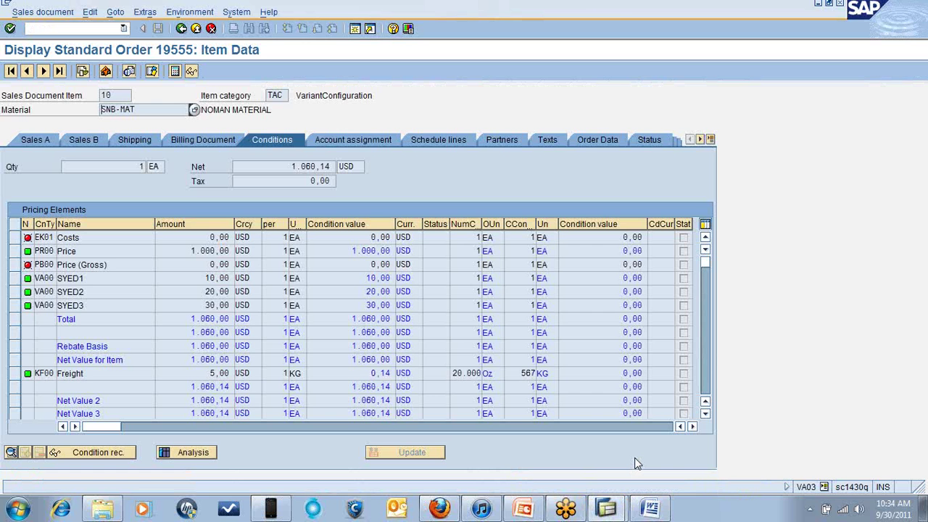
left_click(46, 29)
type("/n")
key("Return")
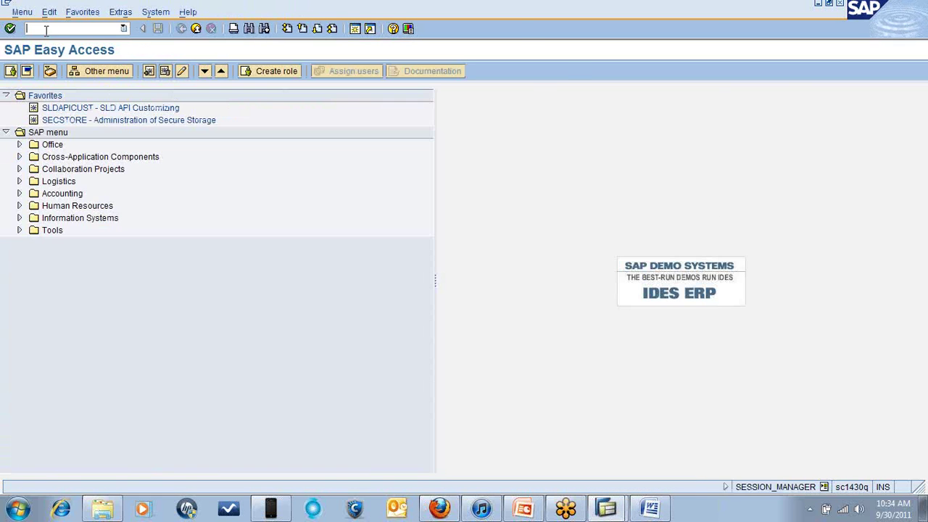
- Open CU42 - Change from Logistics > Central Functions > Variant Configuration > Configuration Profile
left_click(20, 181)
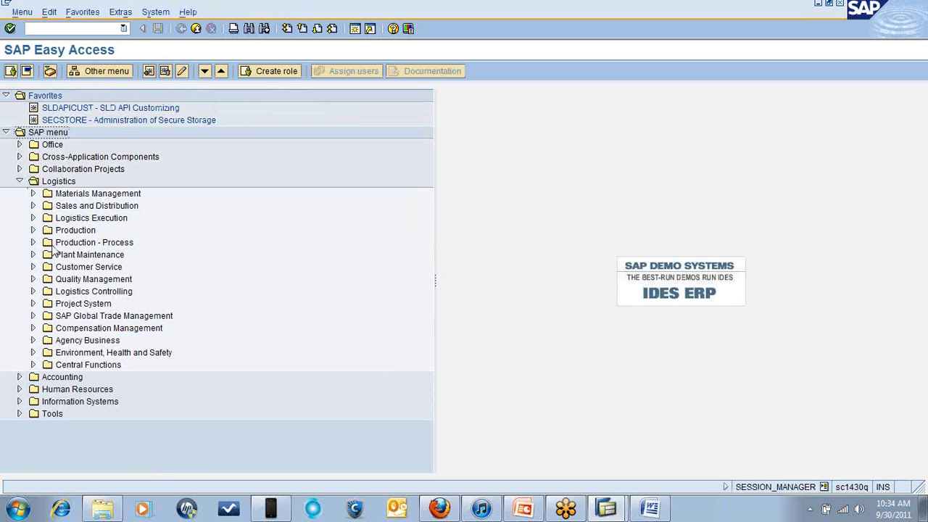
left_click(33, 365)
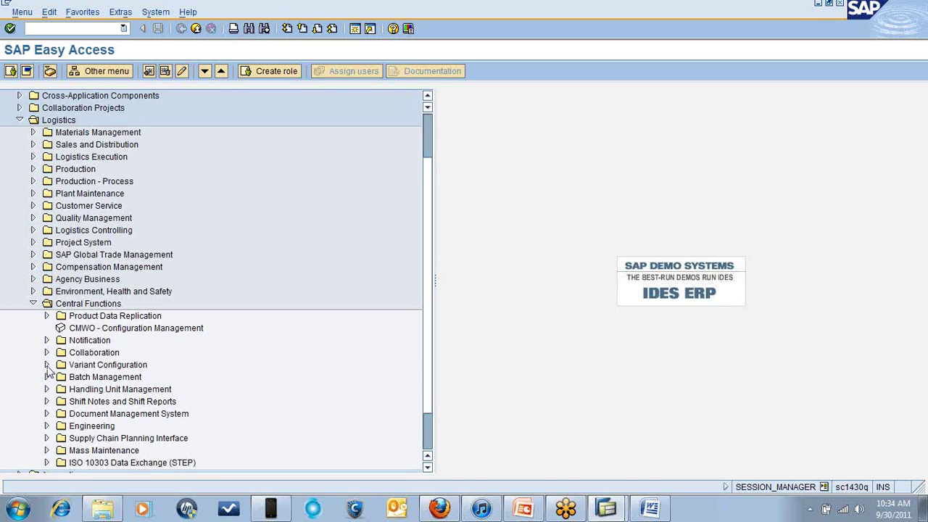
left_click(46, 366)
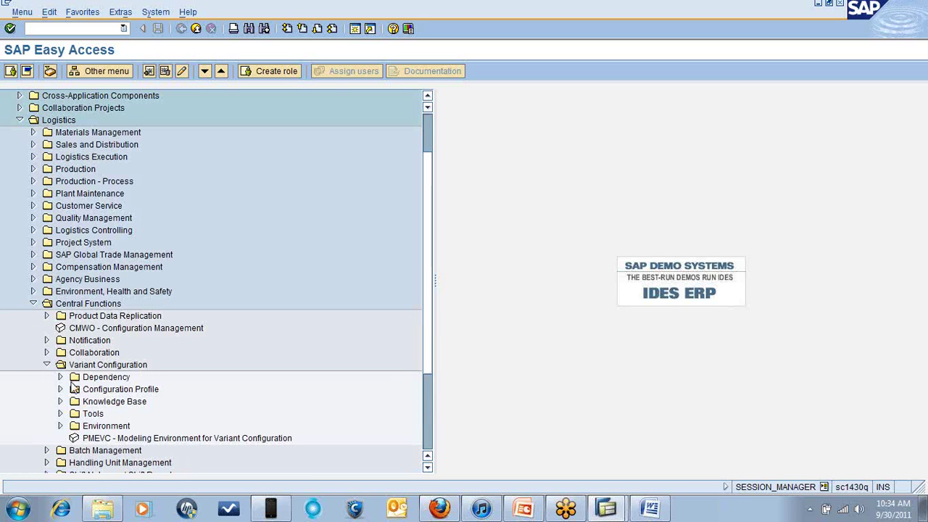
left_click(60, 389)
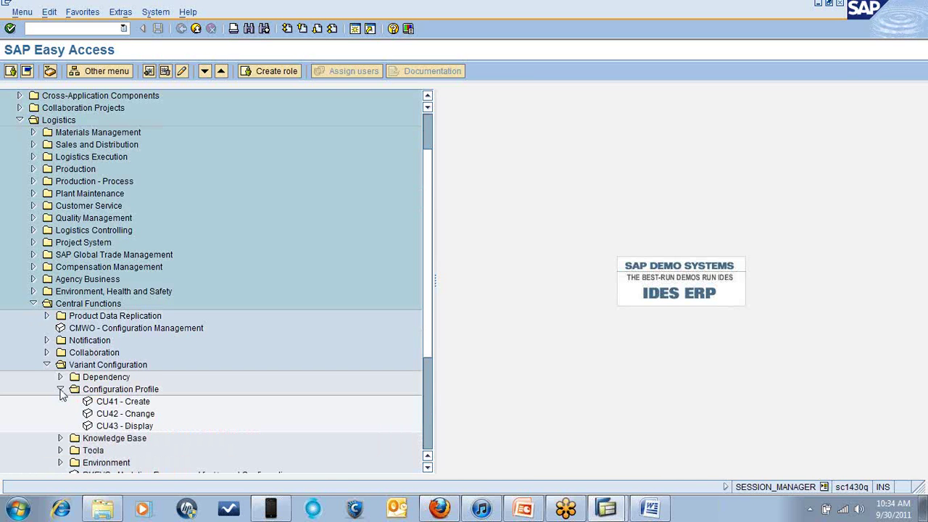
double_click(114, 415)
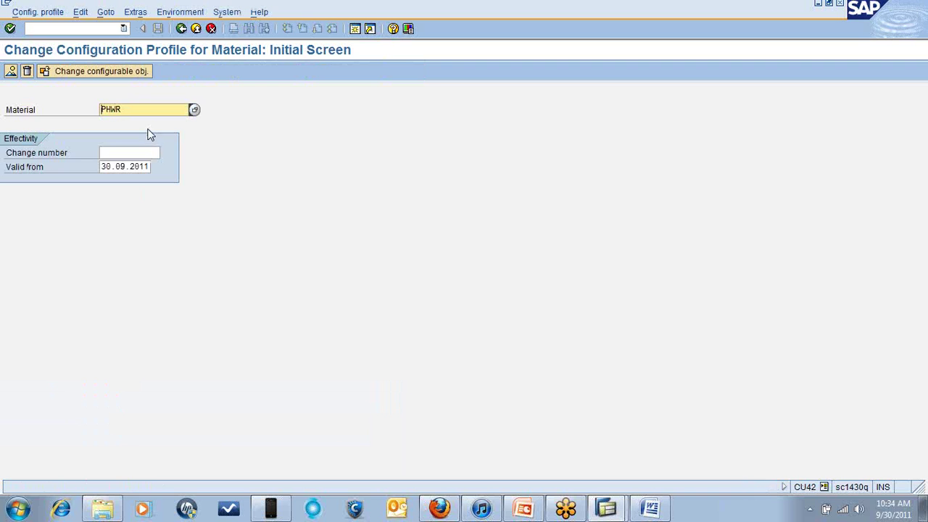
key("BackSpace")
key("BackSpace")
key("BackSpace")
key("BackSpace")
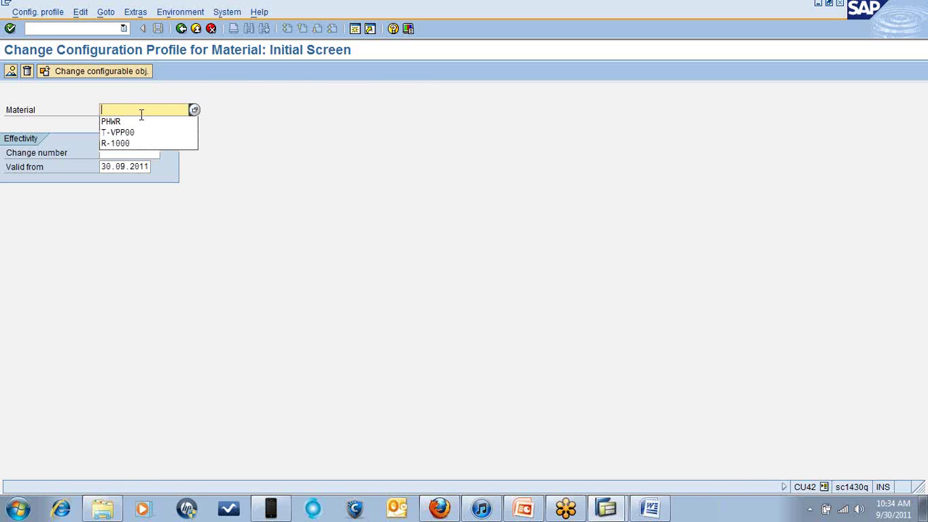
key("Down")
key("Return")
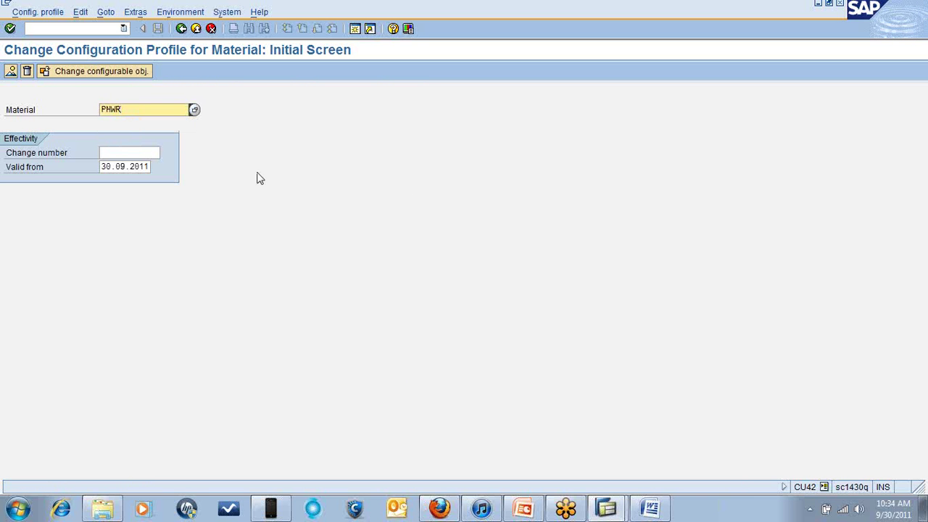
key("Return")
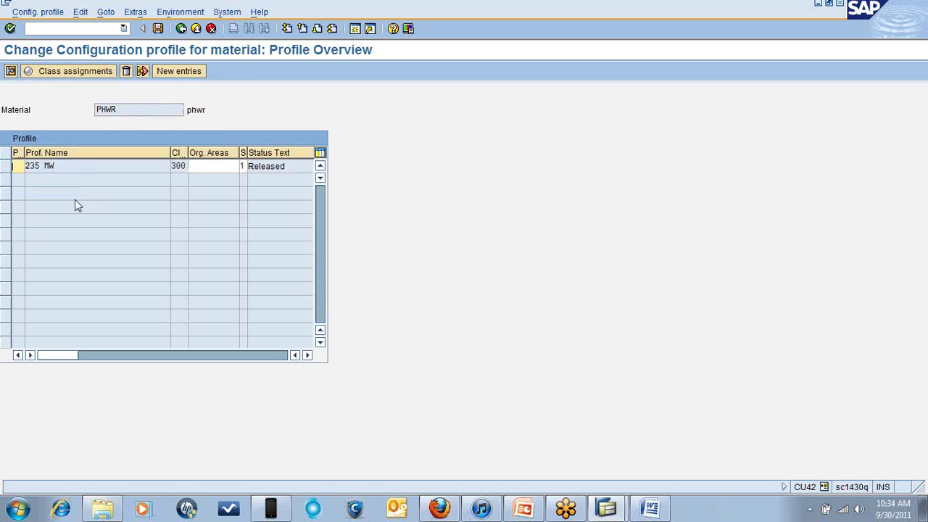
left_click(181, 28)
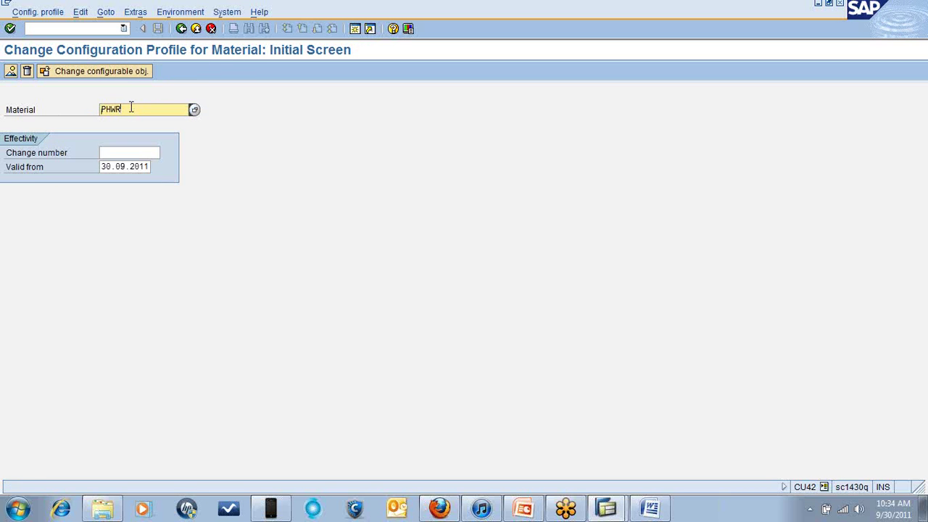
- Open the configuration profile overview for material SNB-MAT
key("BackSpace")
key("BackSpace")
key("BackSpace")
key("BackSpace")
type("SNB-MAT")
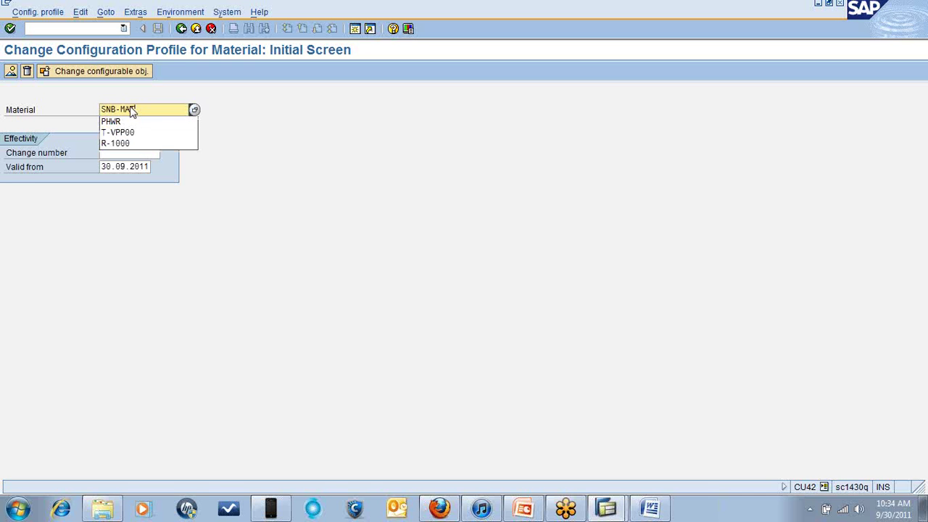
key("Return")
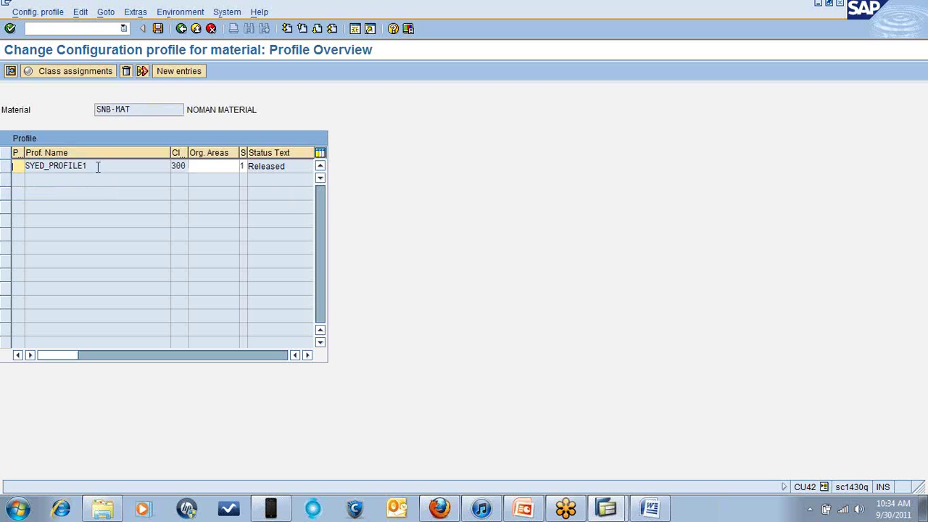
- Copy the profile name SYED_PROFILE1 into the Word notes on a new line below SNB-MAT and label it "– config profile"
left_click_drag(95, 166, 14, 166)
key("ctrl+c")
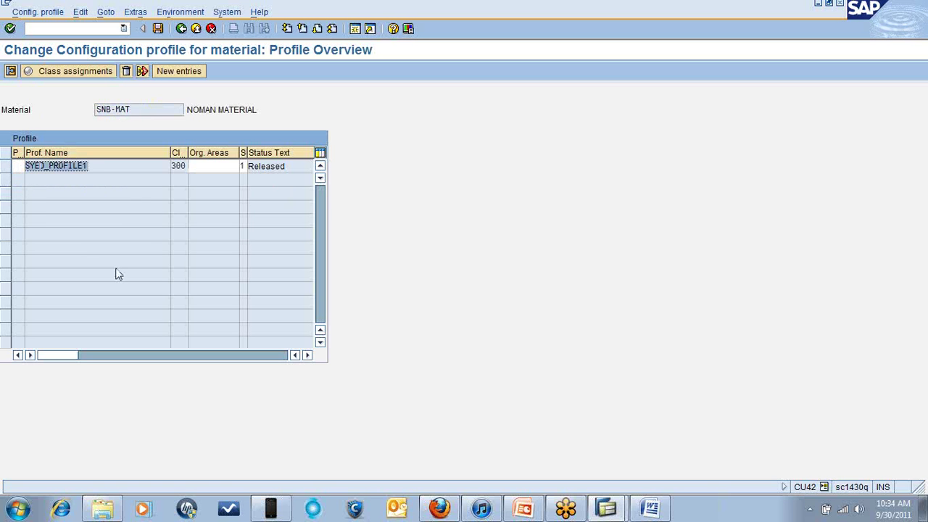
left_click(639, 511)
key("Return")
key("ctrl+v")
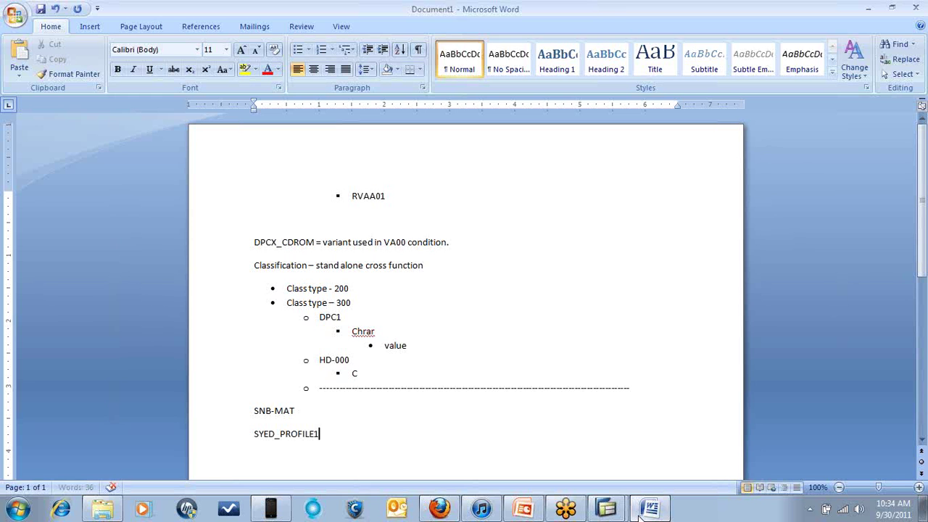
type("-")
type("confi")
type("g pro")
type("file")
- Append "– k.mat material" to the SNB-MAT line and start a new line below the SYED_PROFILE1 entry
left_click(308, 410)
type("-")
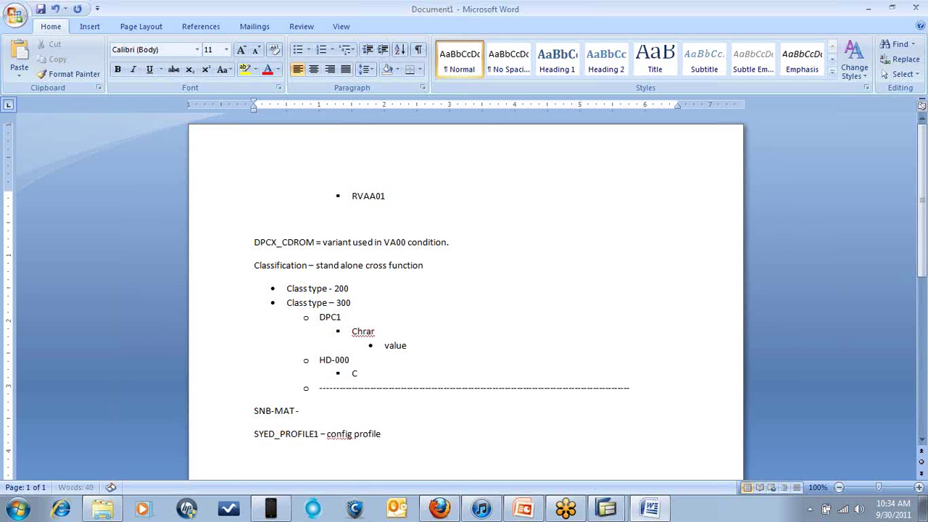
type(" k.mat")
type(" m.")
type("terial")
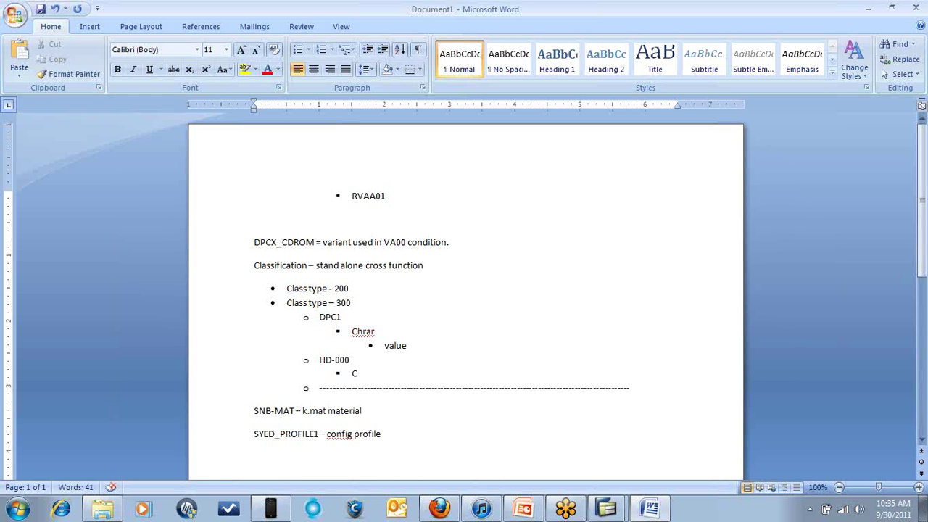
left_click(397, 437)
key("Return")
- Switch back to the SAP session with the profile overview and leave it for the SAP Easy Access screen
left_click(607, 509)
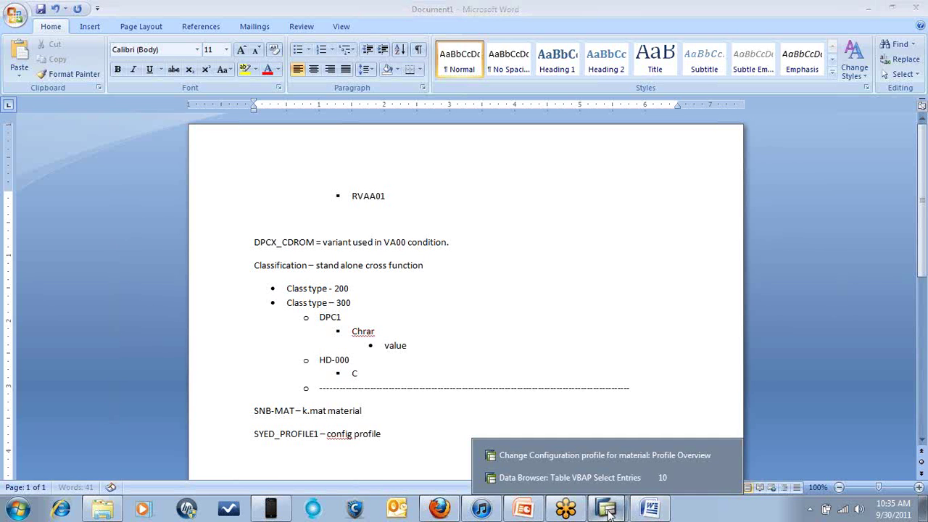
left_click(566, 458)
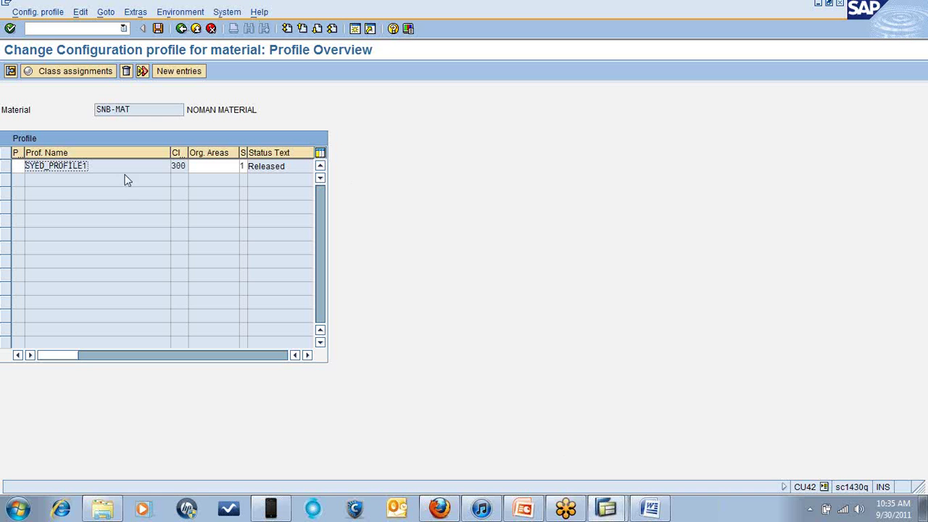
left_click(181, 30)
left_click(182, 30)
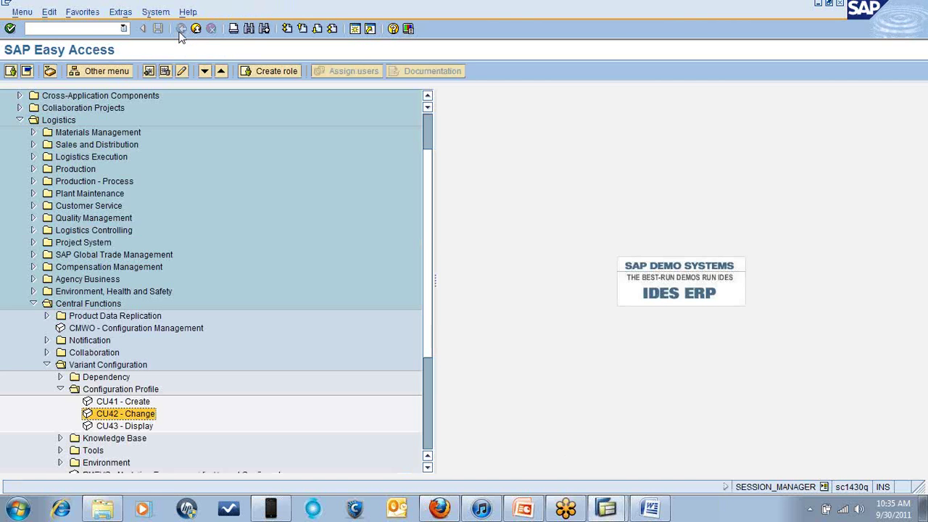
- Open CU02 - Change from Variant Configuration > Dependency > Single Dependency
left_click(60, 389)
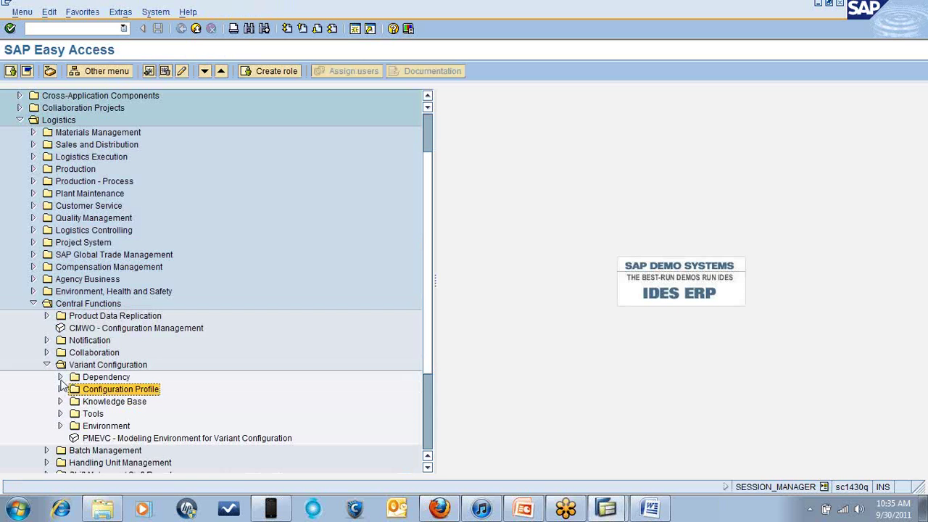
left_click(61, 378)
left_click(108, 392)
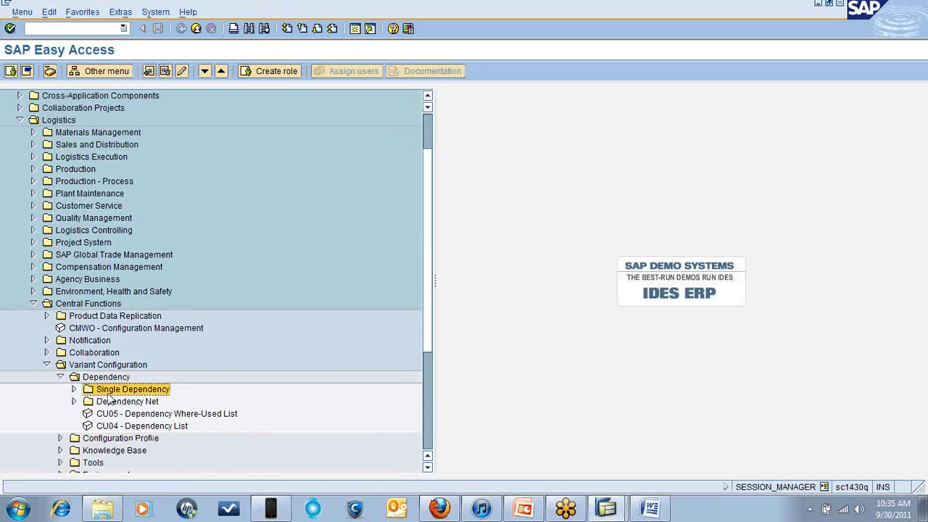
left_click(74, 389)
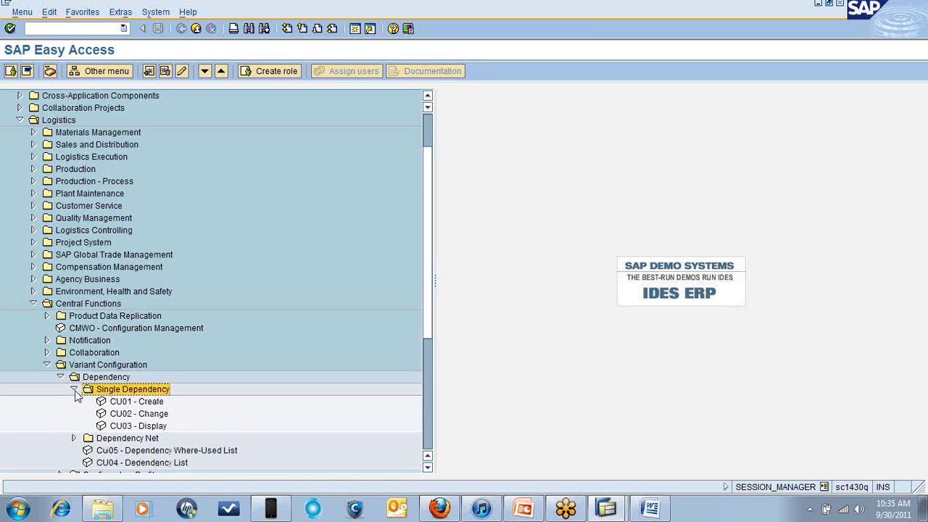
double_click(152, 416)
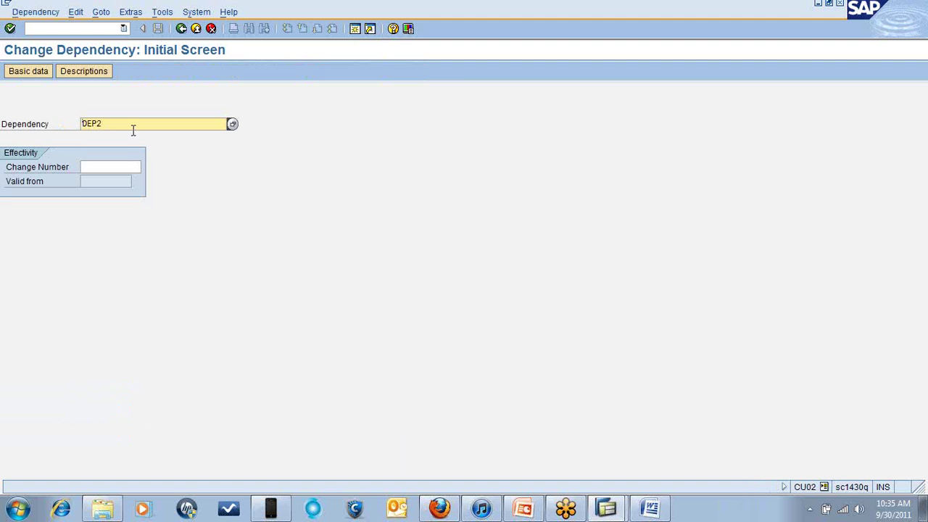
- Clear the dependency name and try to look up a dependency with the Find via class search
key("BackSpace")
key("BackSpace")
key("BackSpace")
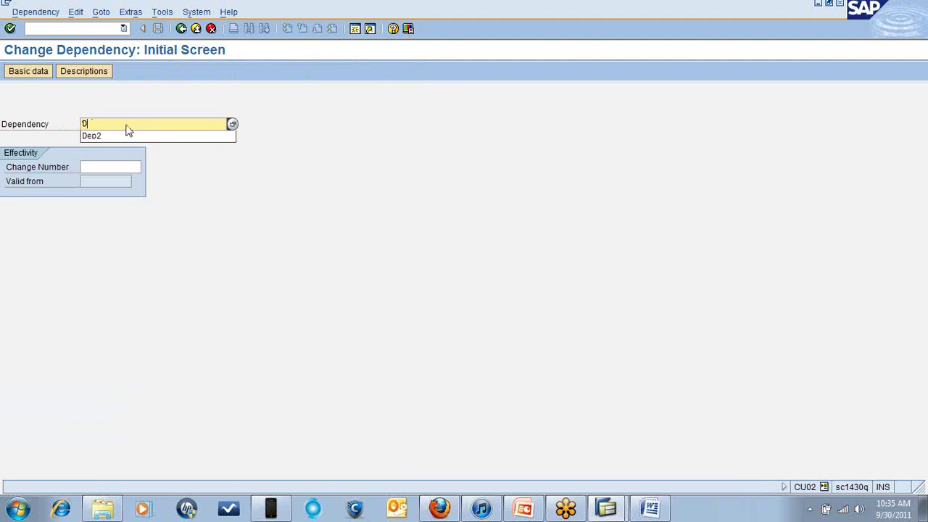
left_click(281, 234)
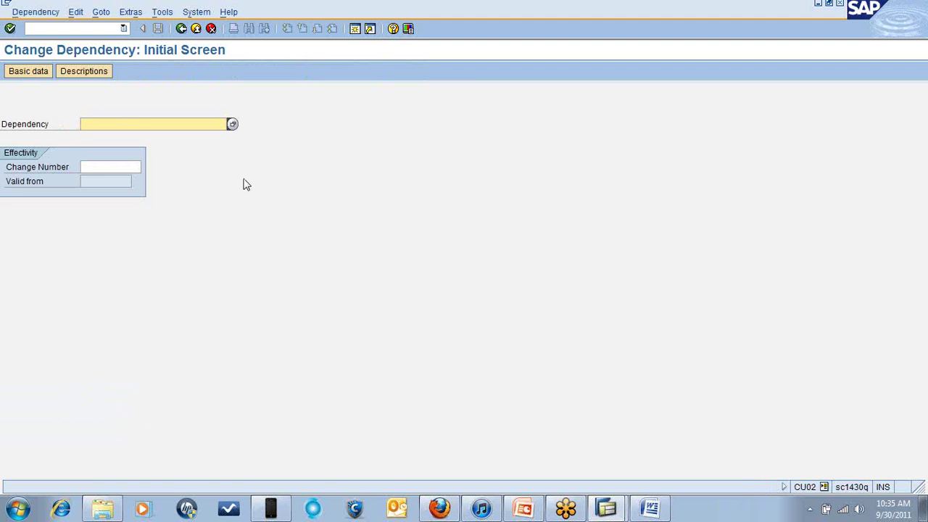
left_click(232, 125)
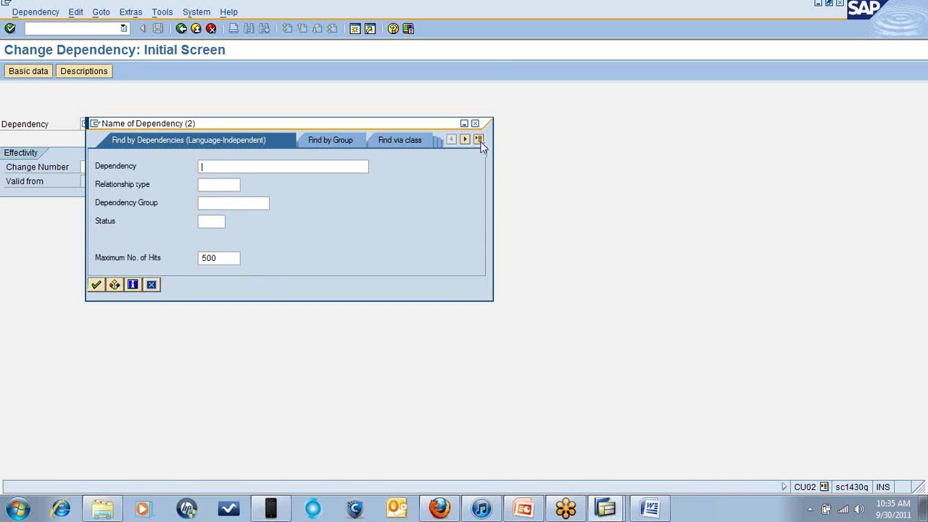
left_click(479, 140)
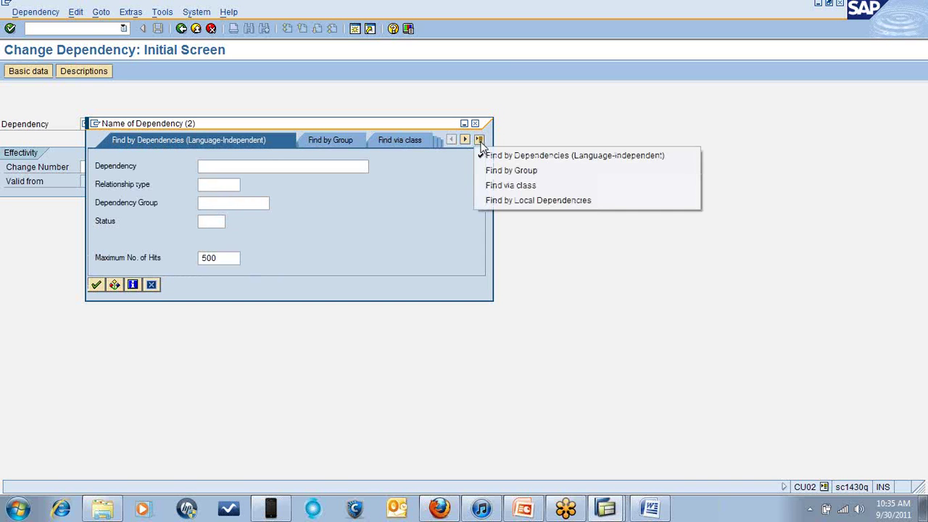
left_click(537, 186)
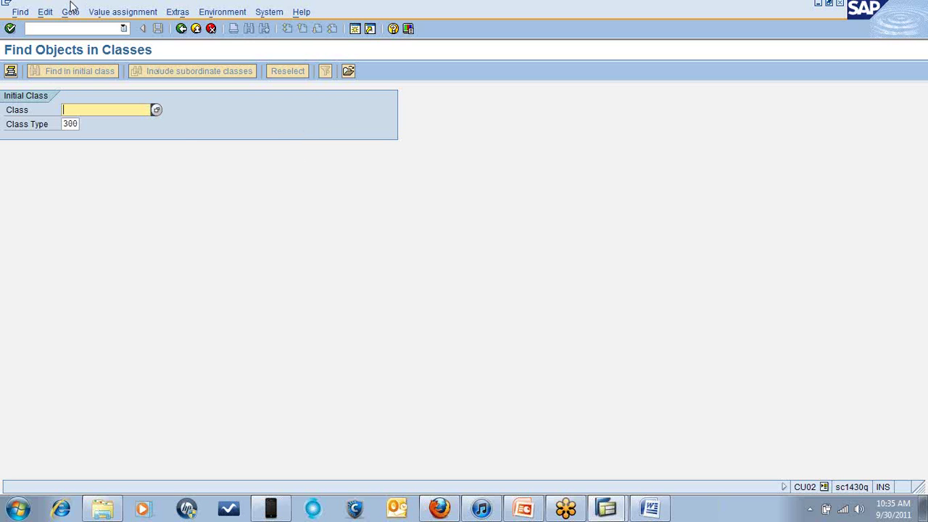
- Go to transaction MM02 and open the Classification view of material SNB-MAT
left_click(69, 29)
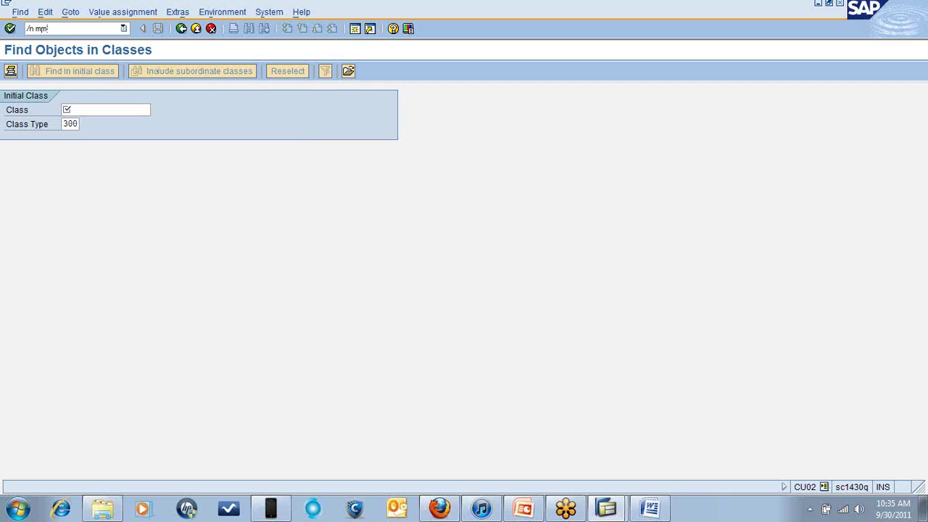
key("Return")
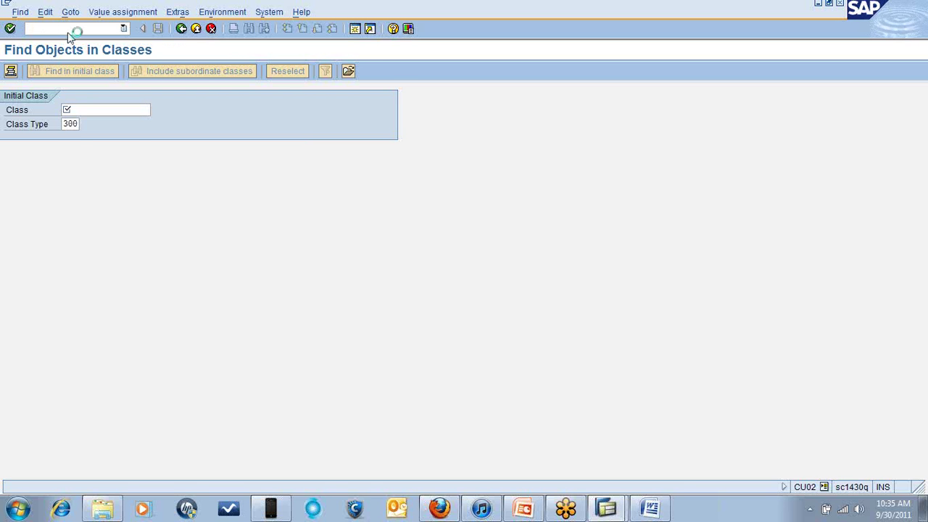
key("Return")
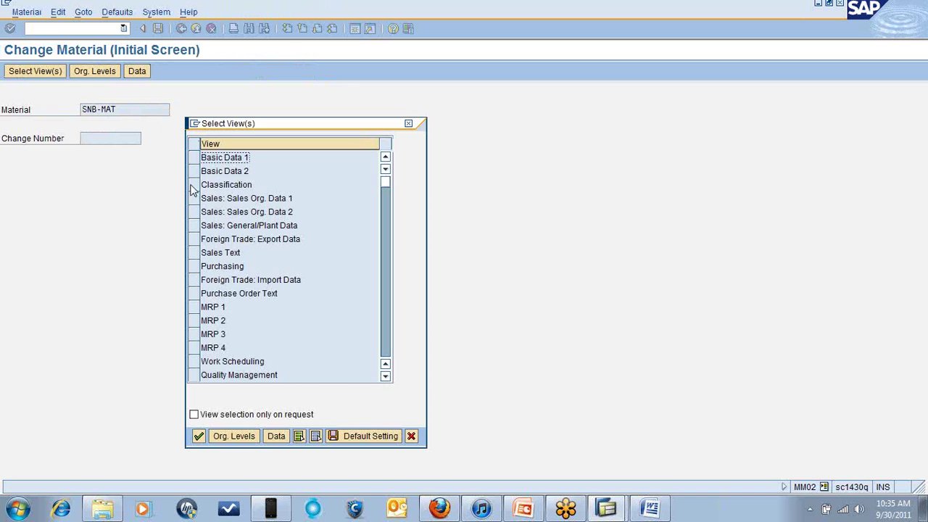
left_click(193, 184)
left_click(193, 184)
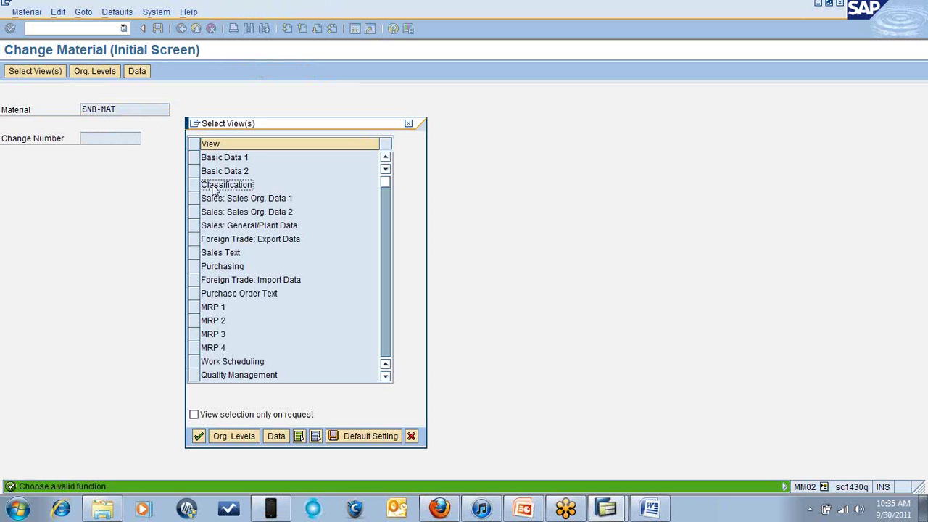
left_click(193, 185)
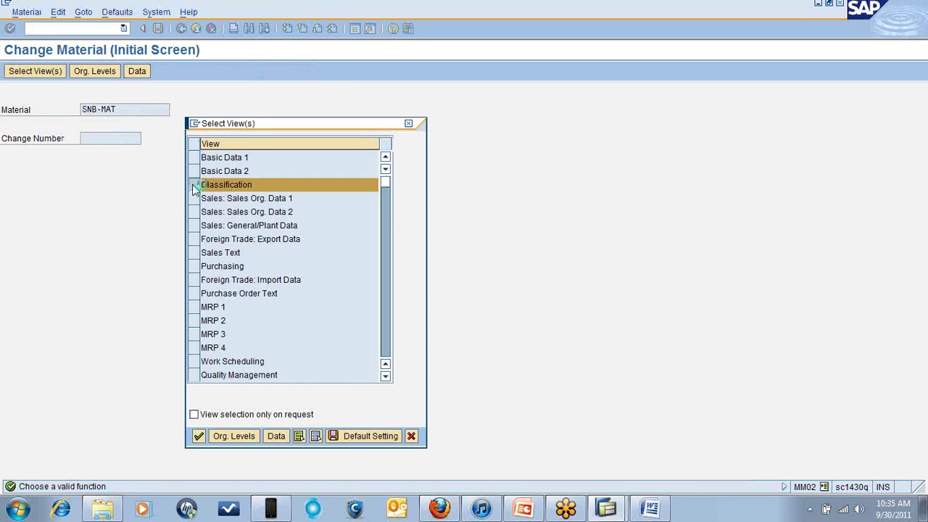
key("Return")
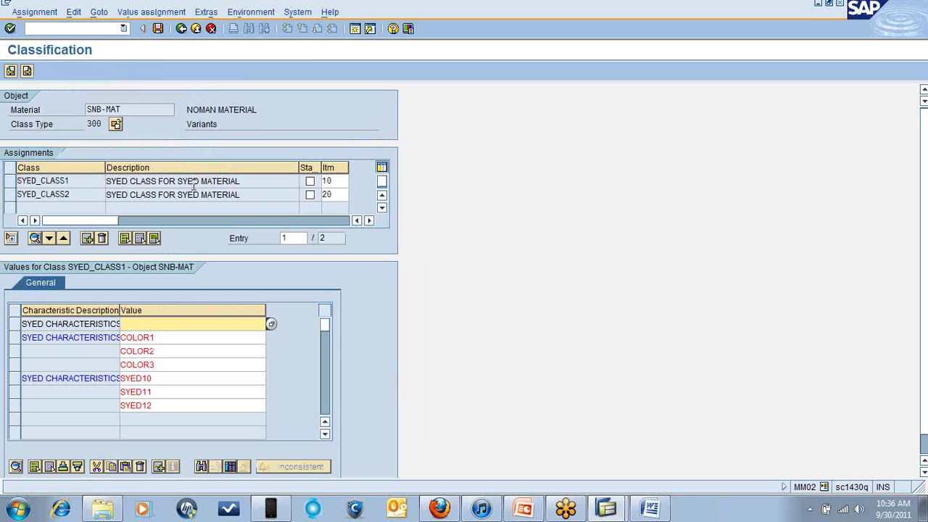
- Copy the class name SYED_CLASS1 from the material's class assignments and switch to the Word notes
left_click(79, 184)
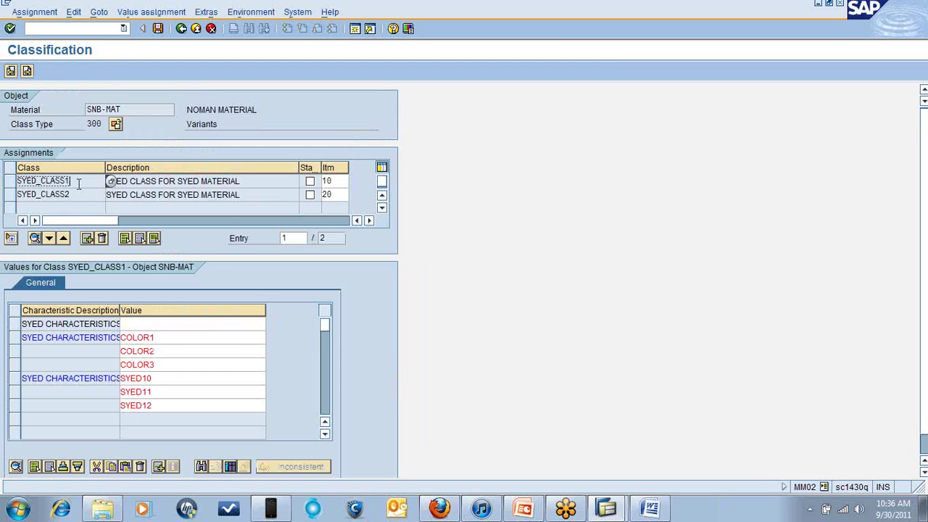
key("shift+Left")
key("shift+Left")
key("shift+Left")
key("shift+Left")
key("shift+Left")
key("shift+Left")
key("shift+Left")
key("shift+Left")
key("shift+Left")
key("shift+Left")
key("shift+Left")
key("ctrl+c")
left_click(79, 184)
left_click(650, 509)
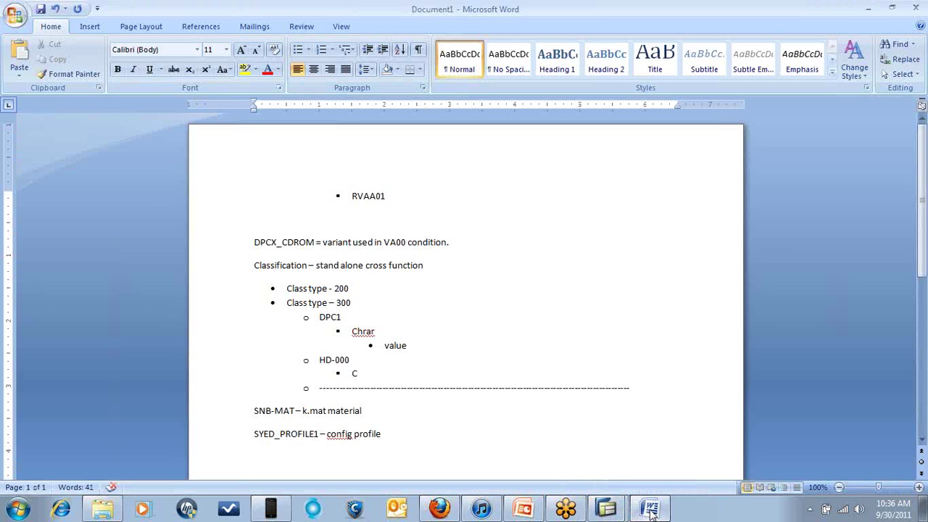
- Add SYED_CLASS1 and SYED_CLASS2 as separate lines below the config profile entry
key("ctrl+v")
key("Return")
key("ctrl+v")
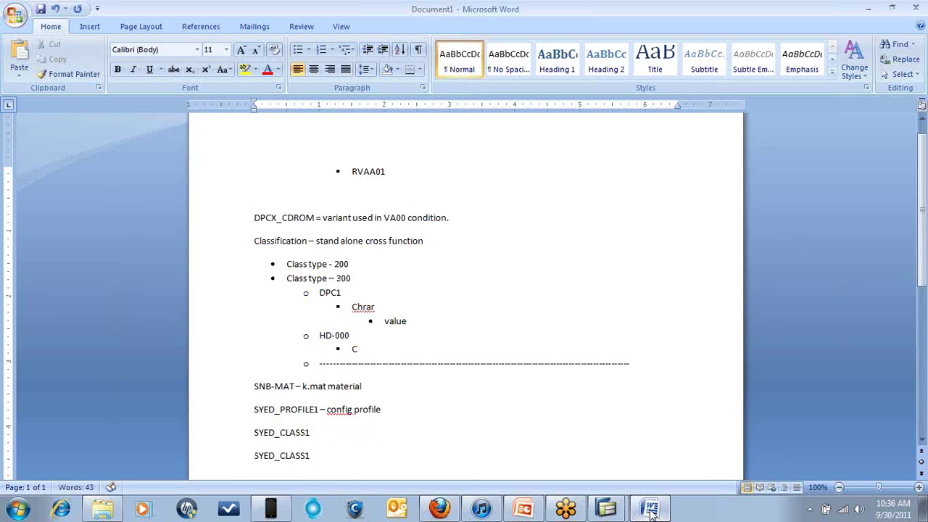
key("BackSpace")
type("2")
- Switch back to the SAP Classification session, try to leave it, and decline the detailed error description
left_click(607, 506)
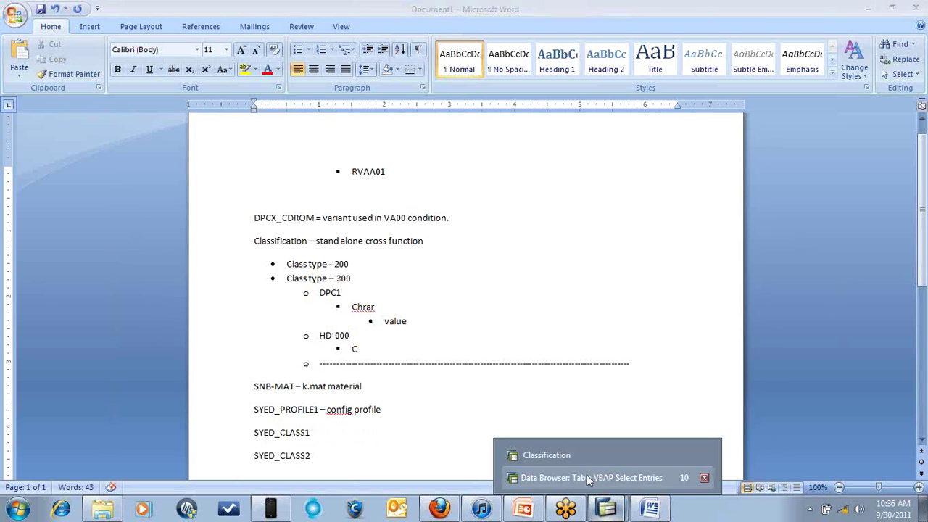
left_click(554, 455)
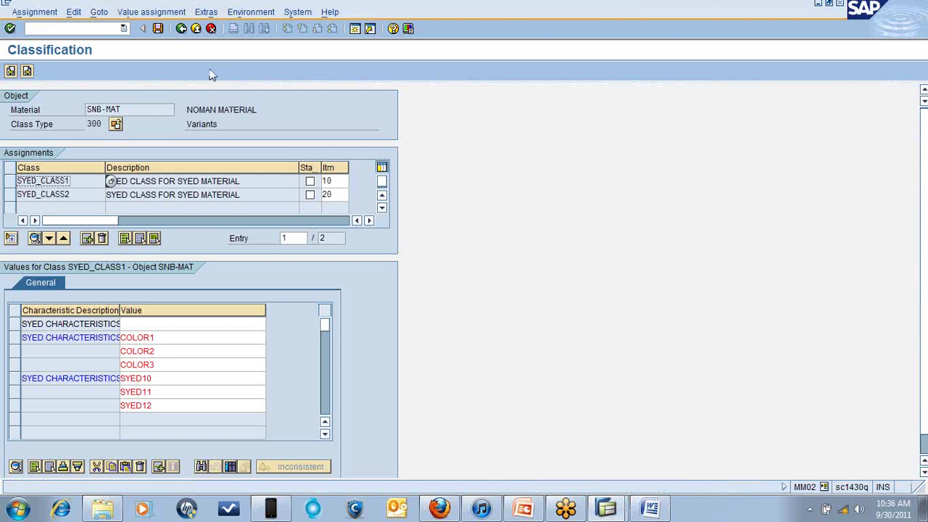
left_click(180, 30)
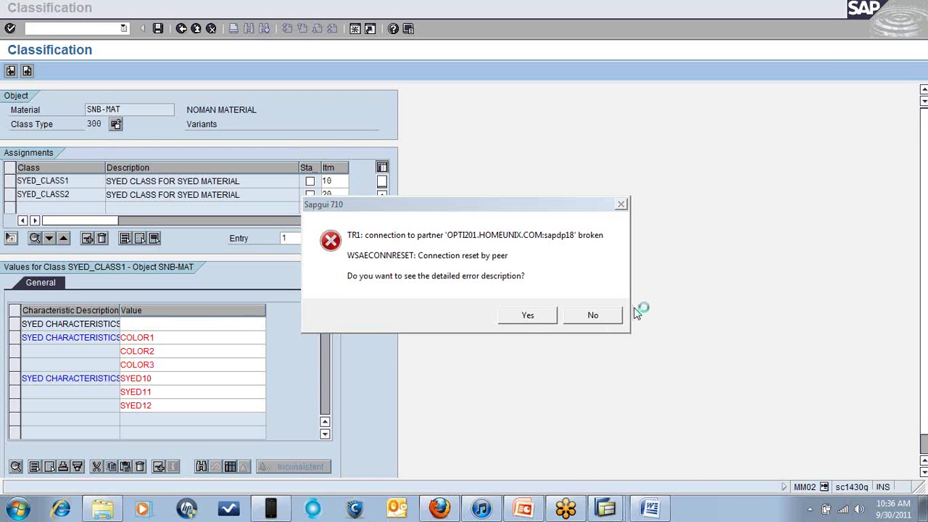
left_click(595, 317)
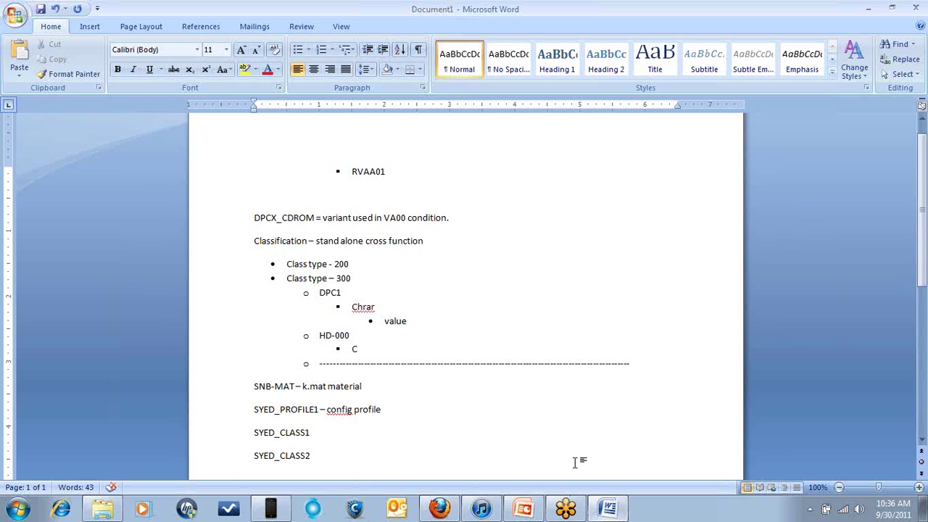
- Select the four lines from SNB-MAT through SYED_CLASS2 at the end of the Word notes
left_click(527, 406)
left_click(254, 384)
left_click_drag(254, 384, 340, 466)
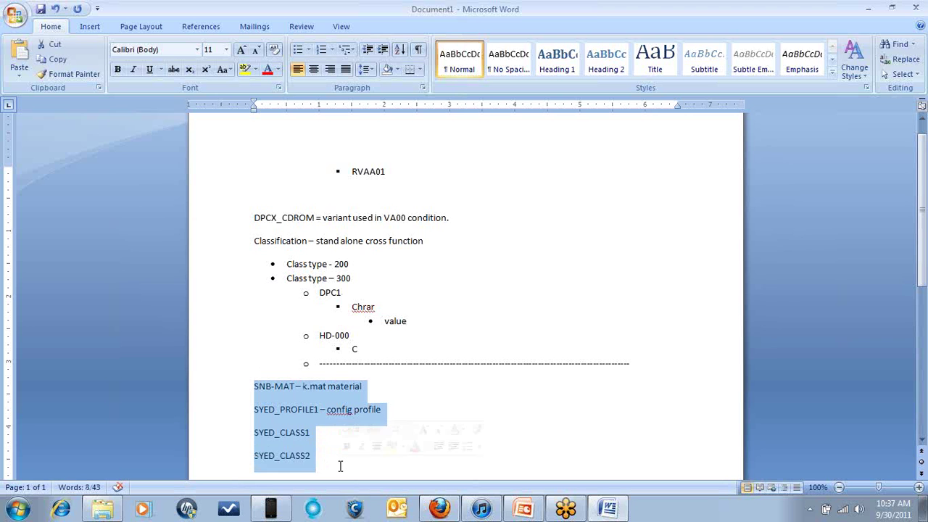
- Switch to Outlook Web Access in Firefox and start a reply to the inbox message "Re: Condition types and Price procedure"
left_click(454, 510)
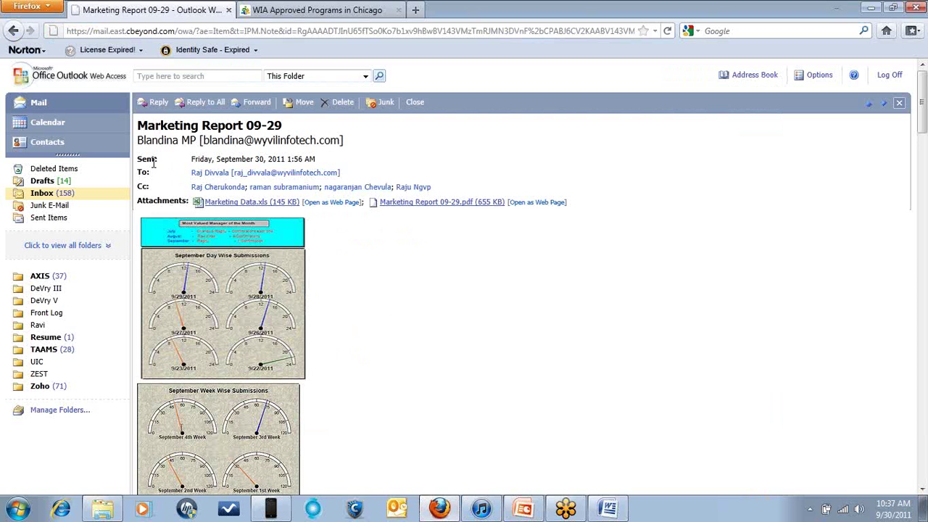
left_click(42, 196)
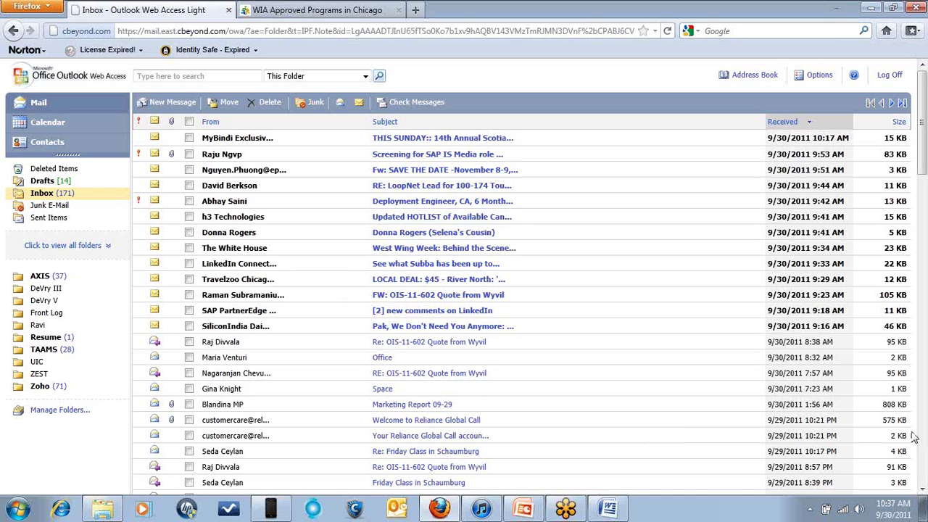
left_click(922, 491)
scroll(923, 490, "down", 4)
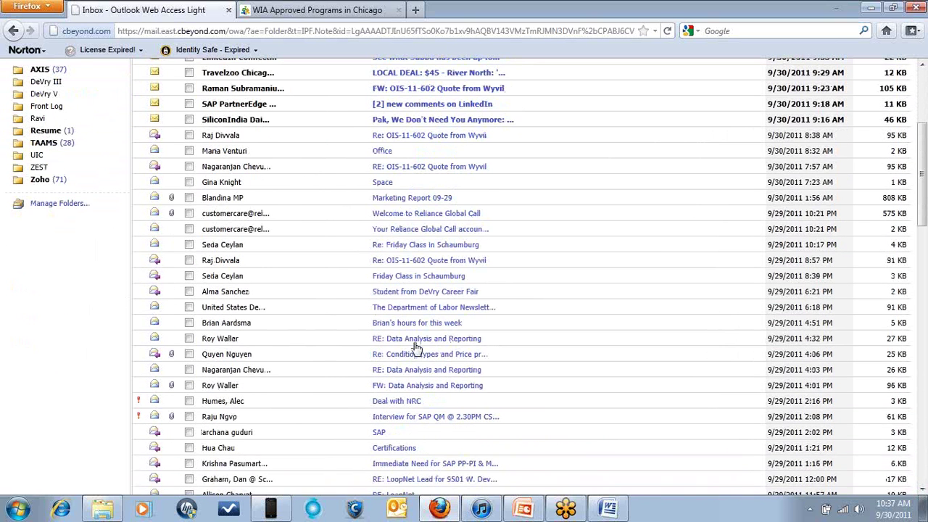
left_click(417, 355)
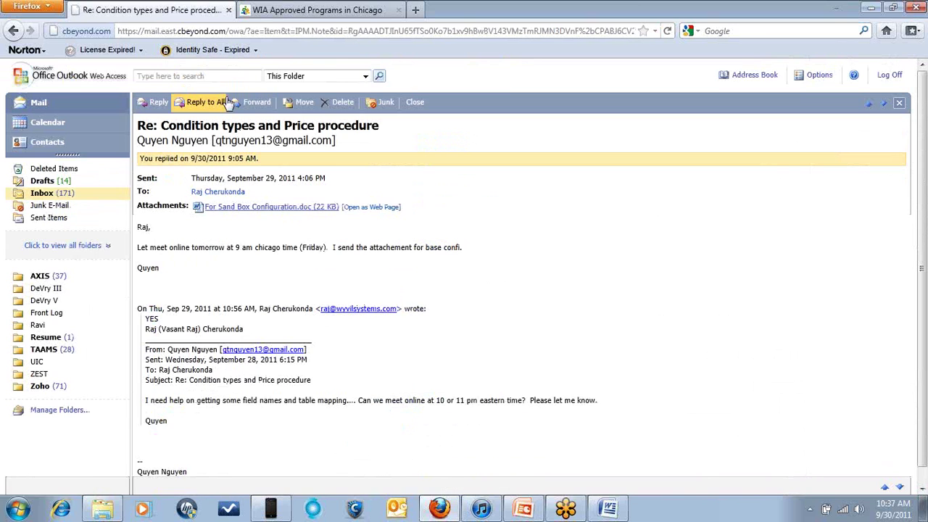
left_click(158, 103)
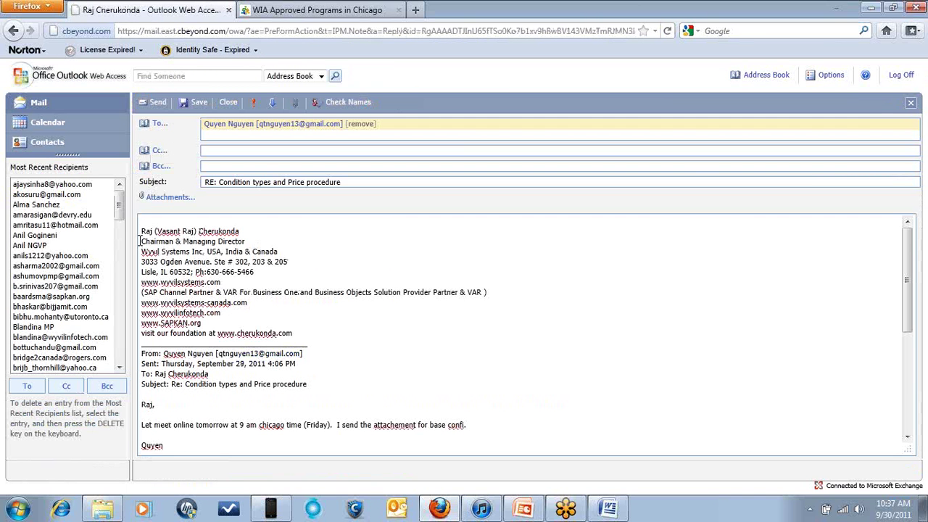
- Delete the signature details and quoted messages below the sender's name in the reply body
key("shift+Down")
key("shift+Down")
key("shift+Down")
key("shift+Down")
key("shift+Down")
key("shift+Down")
key("shift+Down")
key("shift+Down")
key("shift+Down")
key("shift+Down")
key("shift+Down")
key("shift+Down")
key("shift+Down")
key("shift+Down")
key("shift+Down")
key("shift+Down")
key("shift+Down")
key("shift+Down")
key("shift+Down")
key("shift+Down")
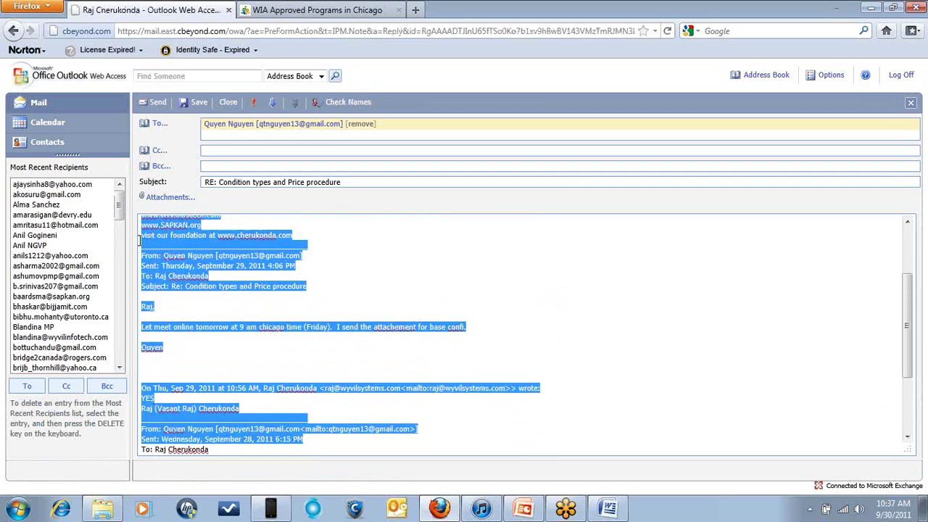
key("shift+Down")
key("shift+Down")
key("shift+Down")
key("shift+Down")
key("shift+Down")
key("shift+Down")
key("shift+Down")
key("shift+Down")
key("shift+Down")
key("shift+Down")
key("shift+Down")
key("Delete")
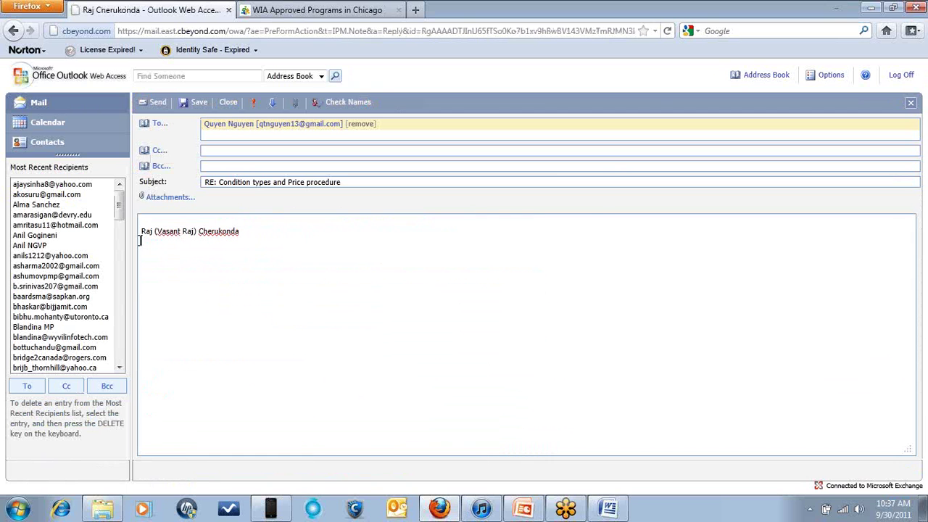